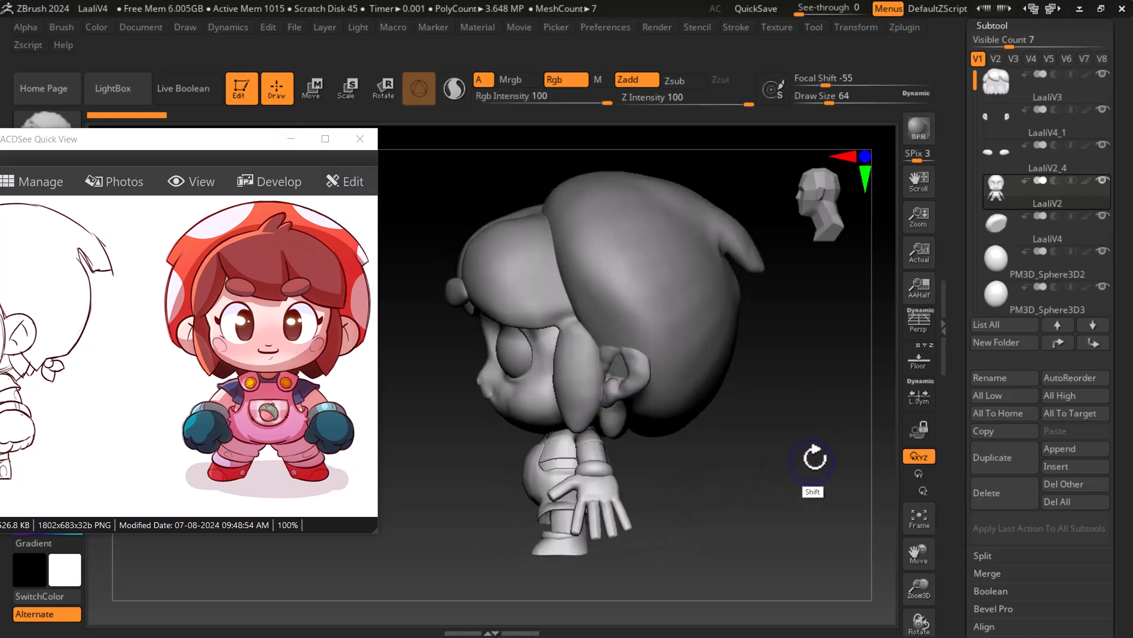
Select the hat subtool LaaliV4, smooth its rear surface and check its wireframe
{"action": "left_click", "coordinate": [683, 405], "text": "alt"}
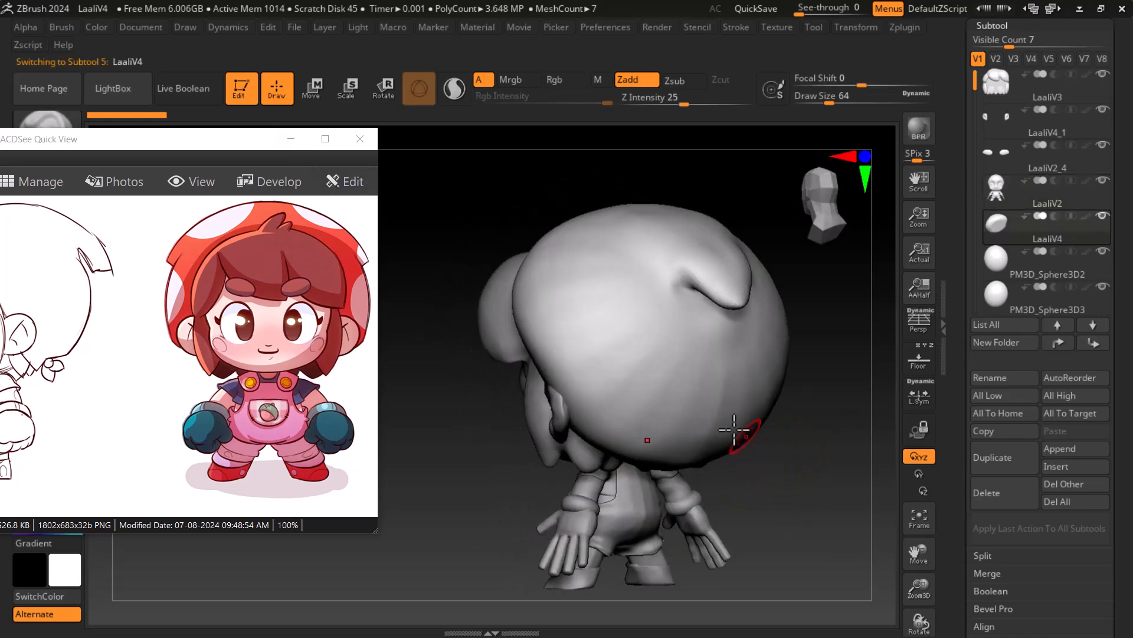
{"action": "key", "text": "shift"}
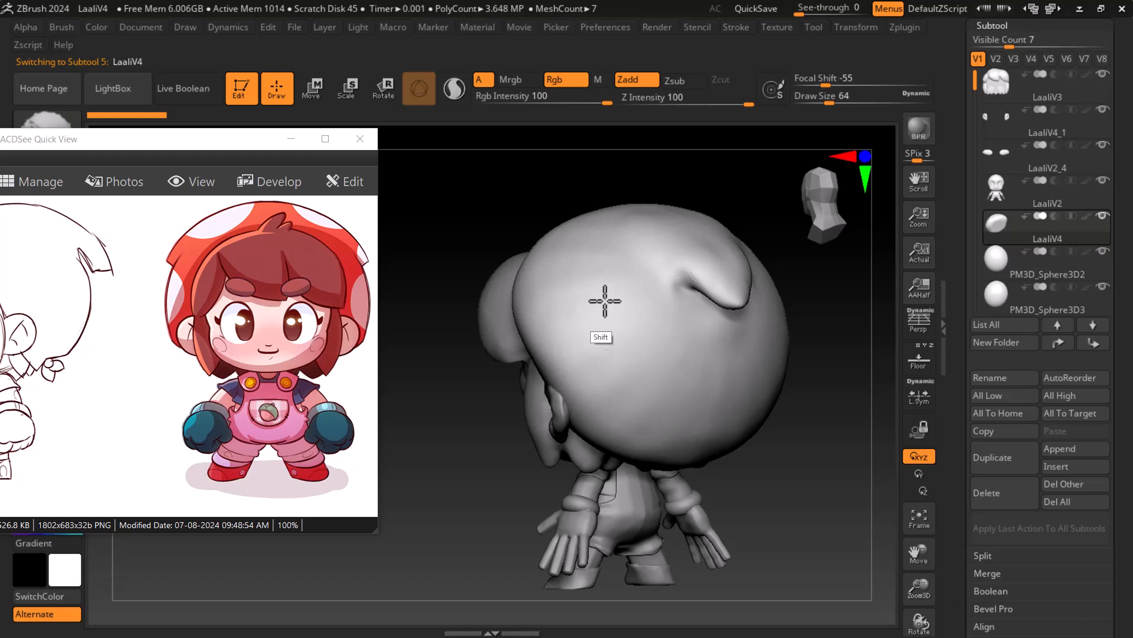
{"action": "left_click_drag", "start_coordinate": [806, 414], "coordinate": [802, 425]}
{"action": "key", "text": "shift"}
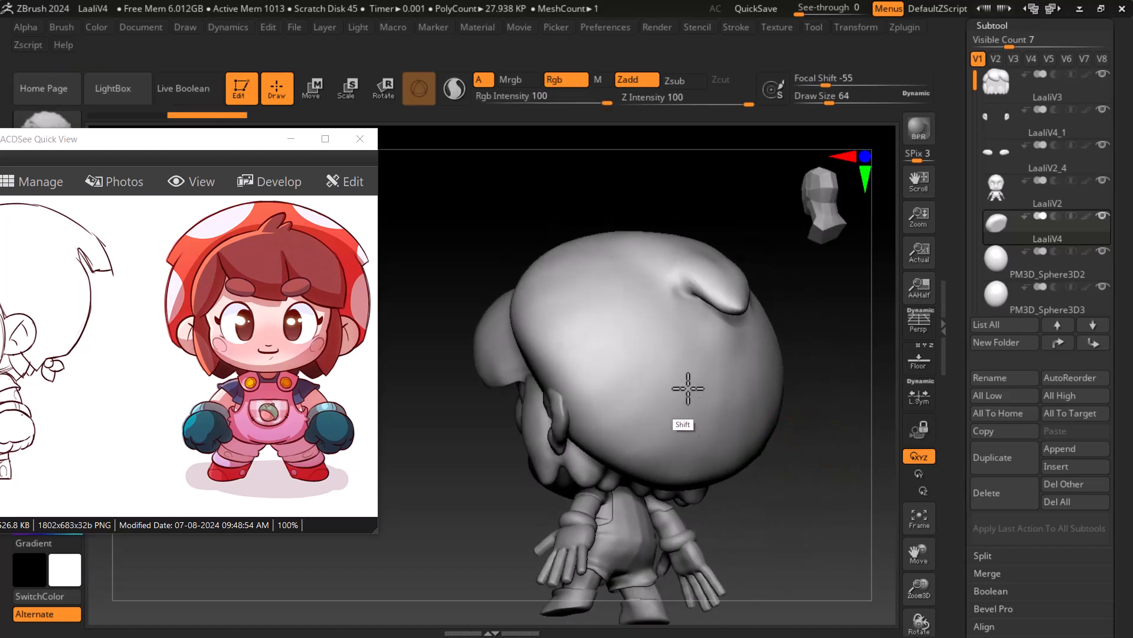
{"action": "left_click_drag", "start_coordinate": [804, 407], "coordinate": [807, 443]}
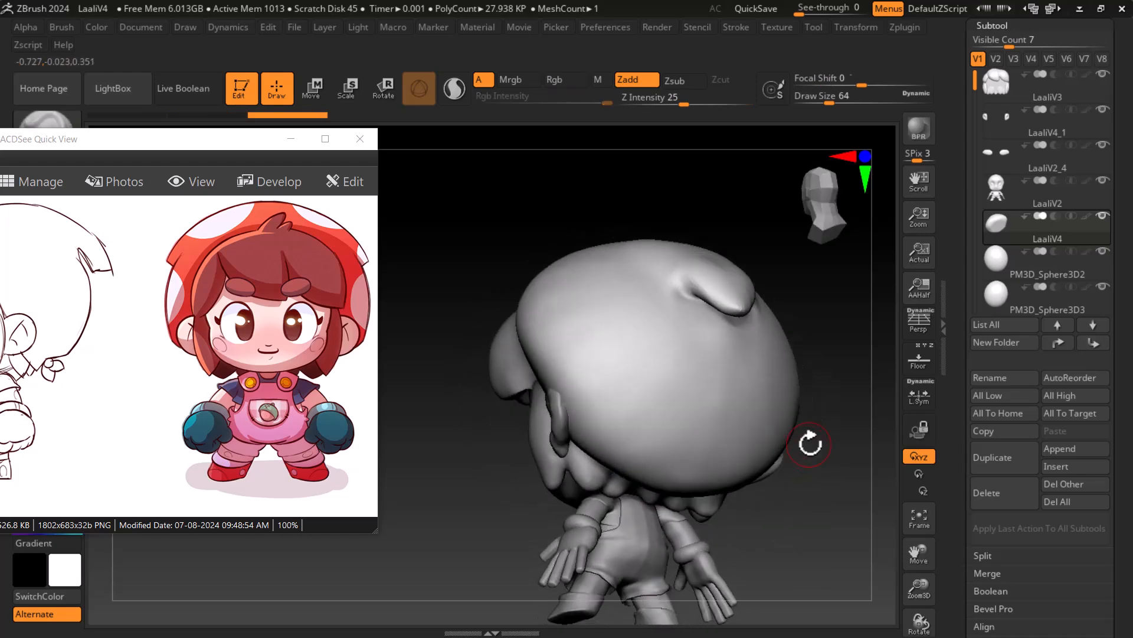
{"action": "key", "text": "shift+f"}
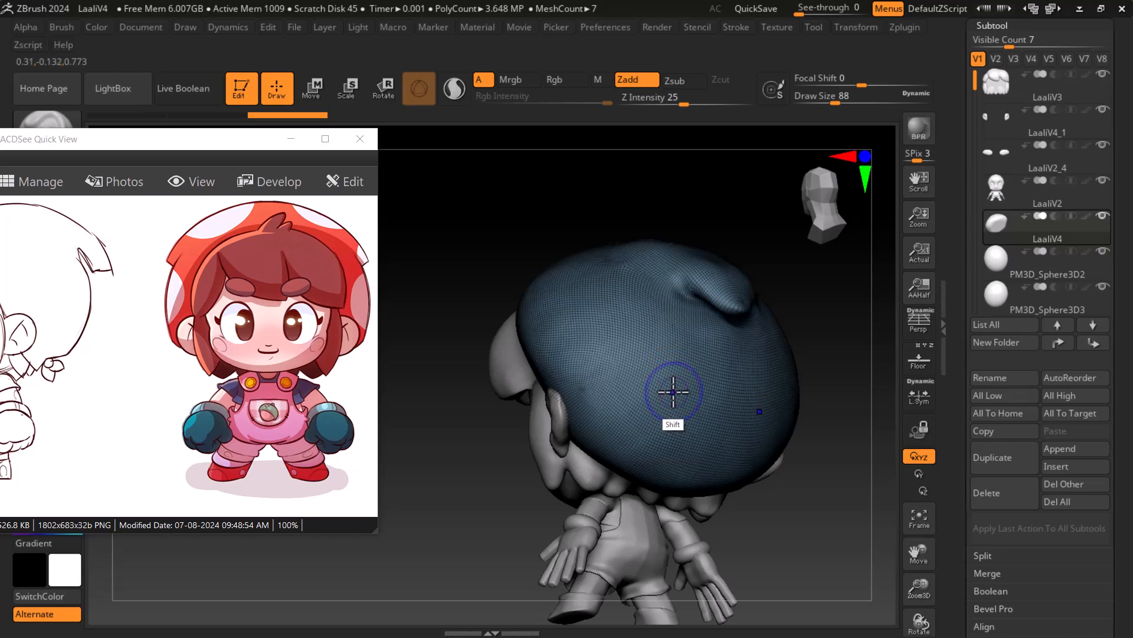
{"action": "key", "text": "shift+f"}
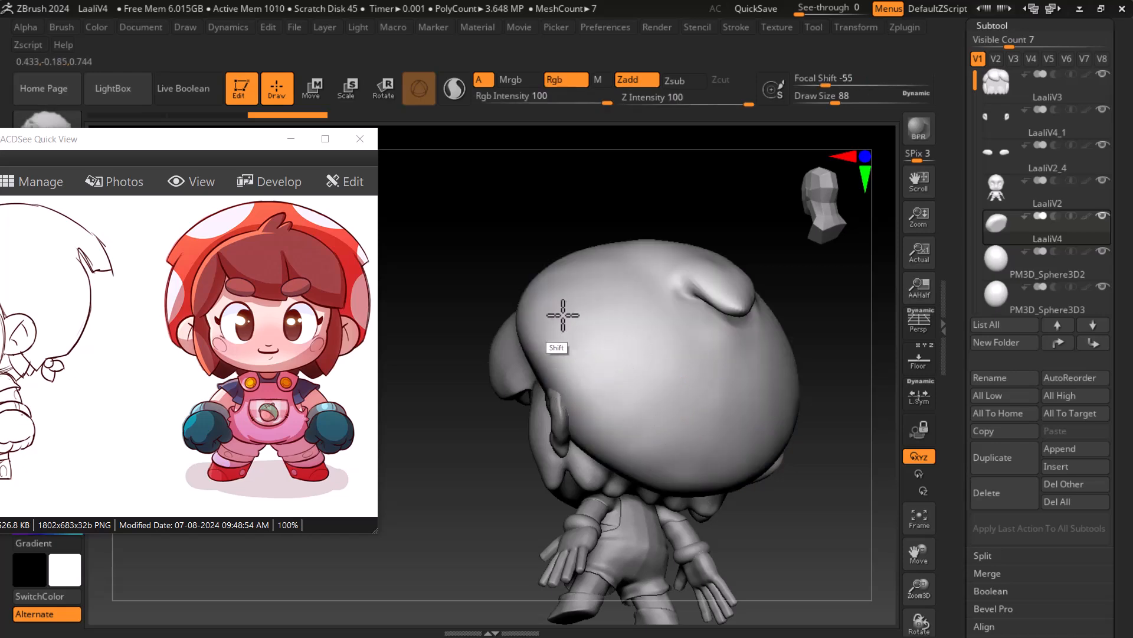
Smooth the side of the hat above the ear and carve its surface inward around the ear
{"action": "mouse_move", "coordinate": [835, 463]}
{"action": "left_mouse_down"}
{"action": "mouse_move", "coordinate": [823, 521]}
{"action": "mouse_move", "coordinate": [773, 503]}
{"action": "left_mouse_up"}
{"action": "mouse_move", "coordinate": [548, 391]}
{"action": "left_mouse_down", "text": "shift"}
{"action": "mouse_move", "coordinate": [551, 405]}
{"action": "mouse_move", "coordinate": [591, 419]}
{"action": "left_mouse_up", "text": "shift"}
{"action": "left_click_drag", "start_coordinate": [730, 448], "coordinate": [683, 442]}
{"action": "left_click_drag", "start_coordinate": [542, 393], "coordinate": [597, 427], "text": "alt"}
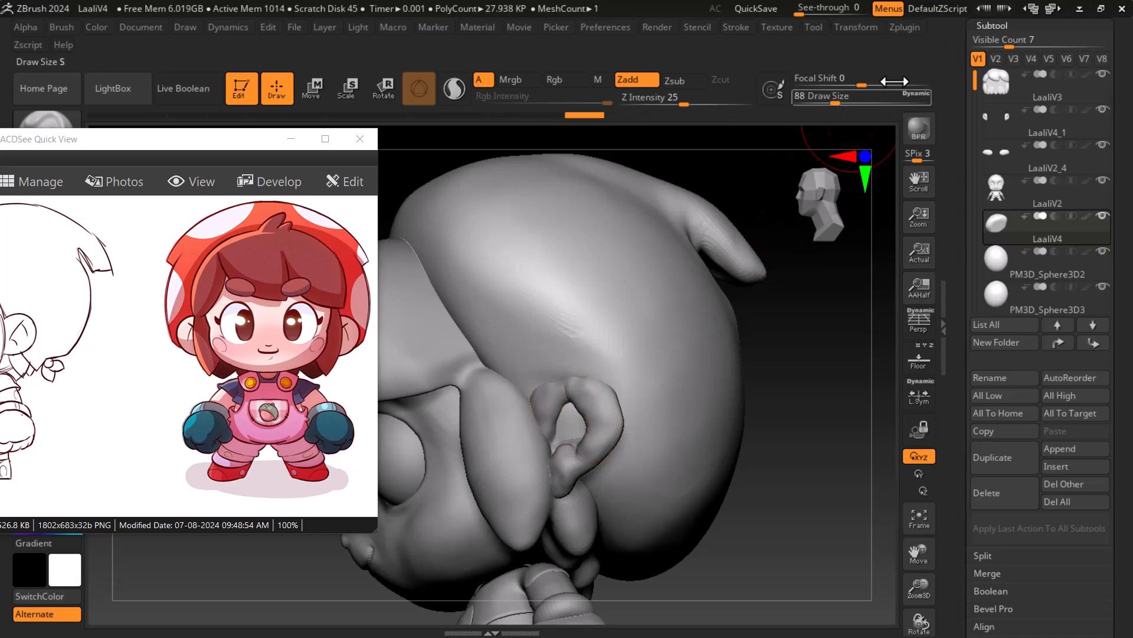
Switch to the compact_UI_brush_materials interface layout and reduce the draw size to about 48.6
{"action": "left_click", "coordinate": [1049, 7]}
{"action": "left_click", "coordinate": [1050, 7]}
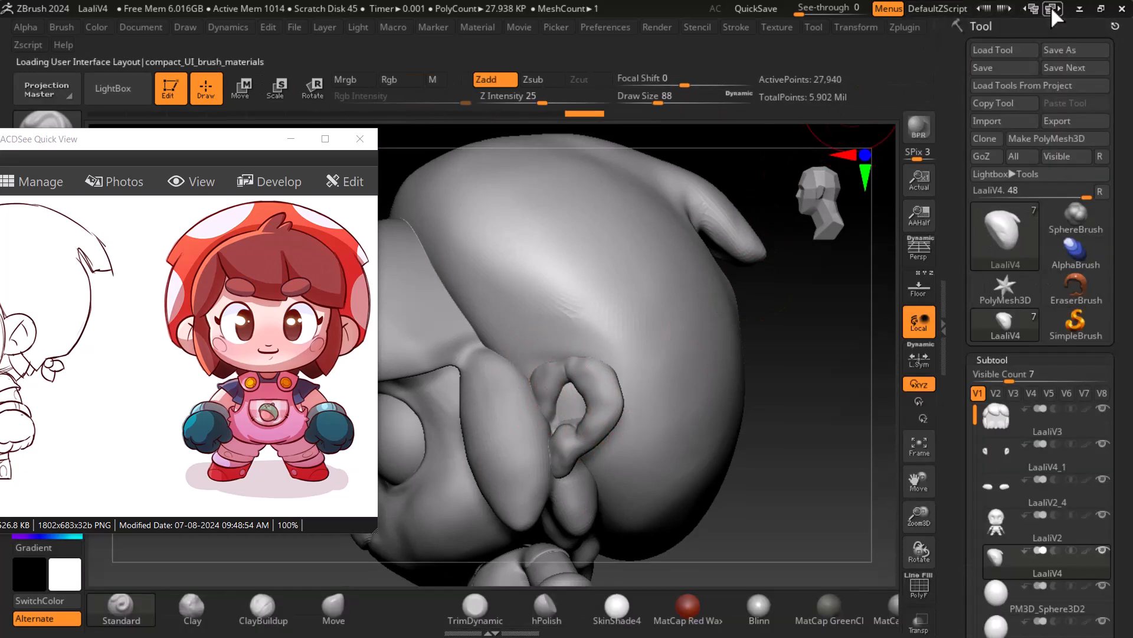
{"action": "key", "text": "shift"}
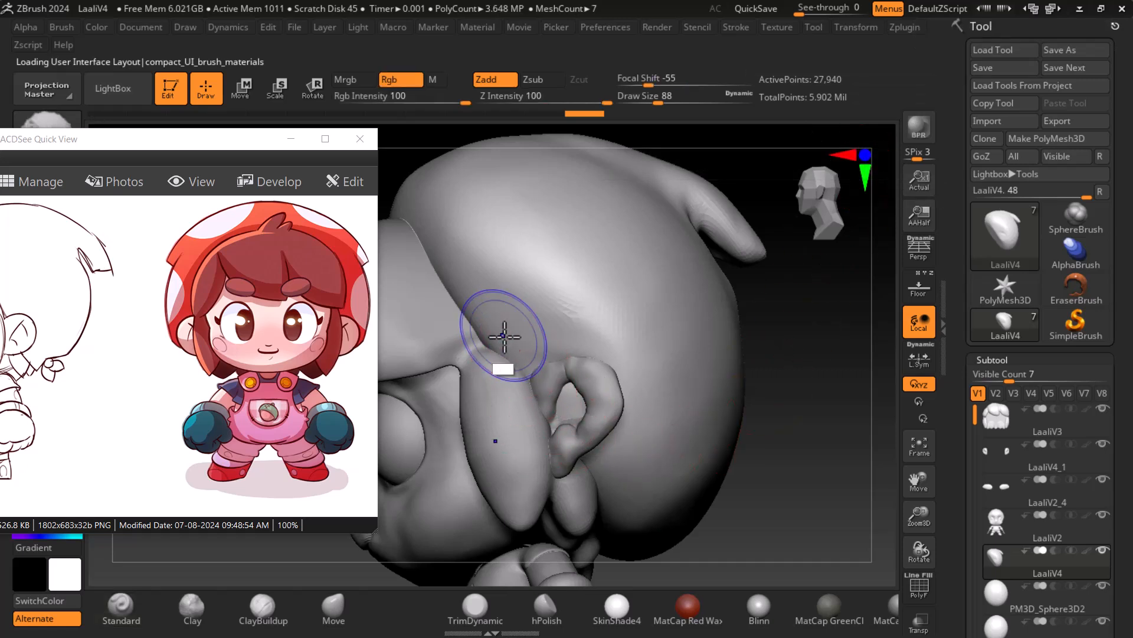
{"action": "key", "text": "alt"}
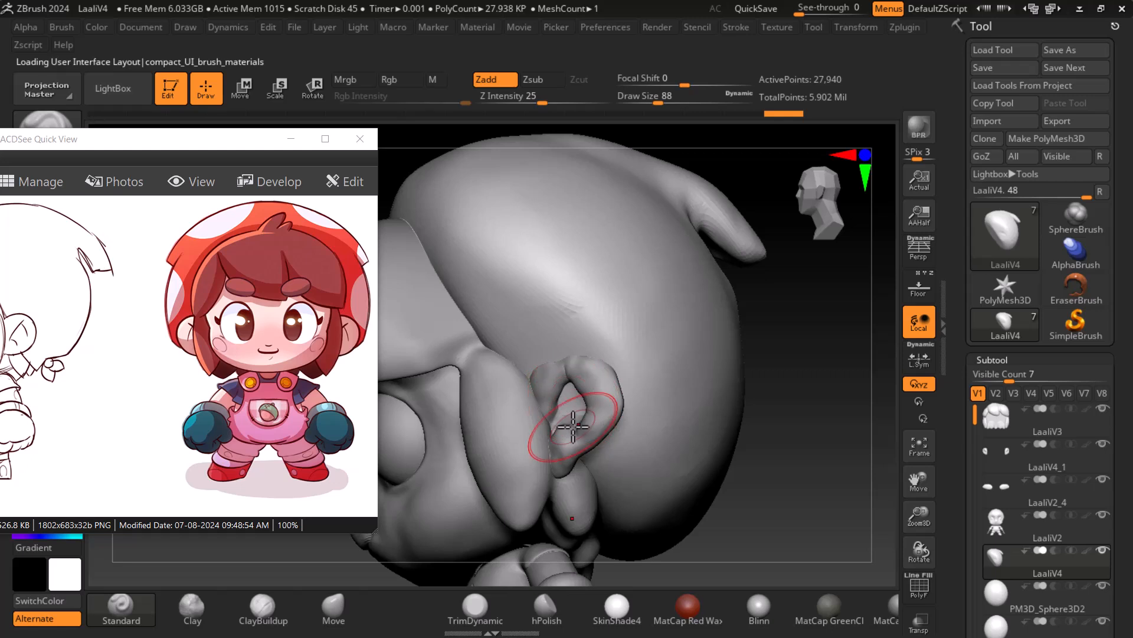
{"action": "left_click_drag", "start_coordinate": [662, 101], "coordinate": [648, 99]}
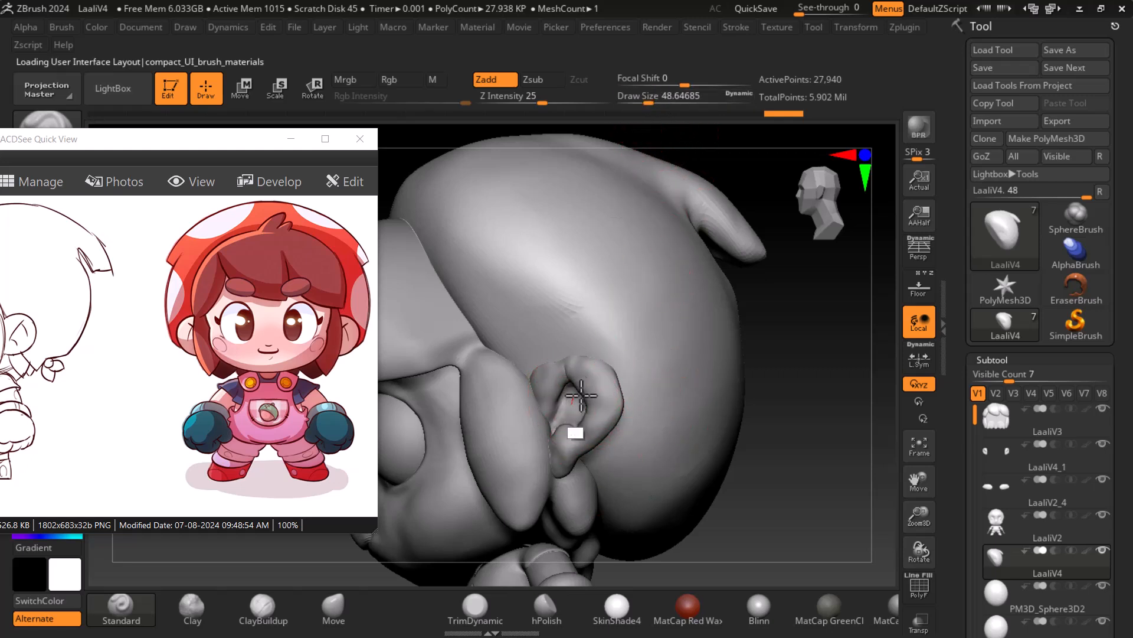
Carve the hat's surface inward around the ear with the Standard brush
{"action": "left_click_drag", "start_coordinate": [739, 431], "coordinate": [737, 448]}
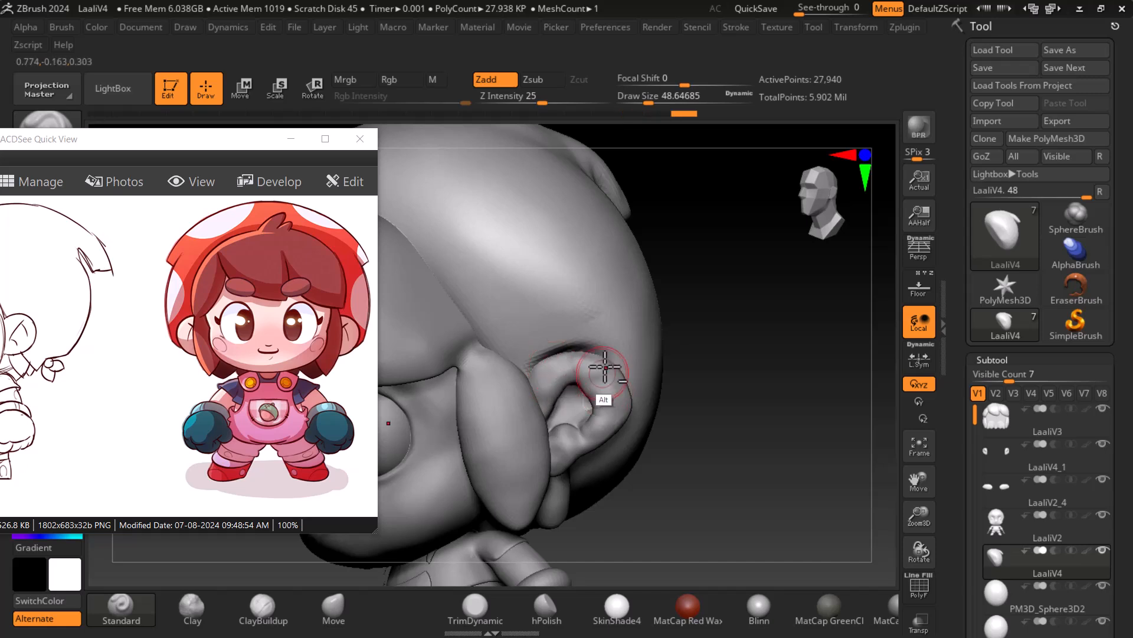
{"action": "left_click_drag", "start_coordinate": [587, 407], "coordinate": [591, 415], "text": "alt"}
{"action": "left_click_drag", "start_coordinate": [768, 432], "coordinate": [824, 431]}
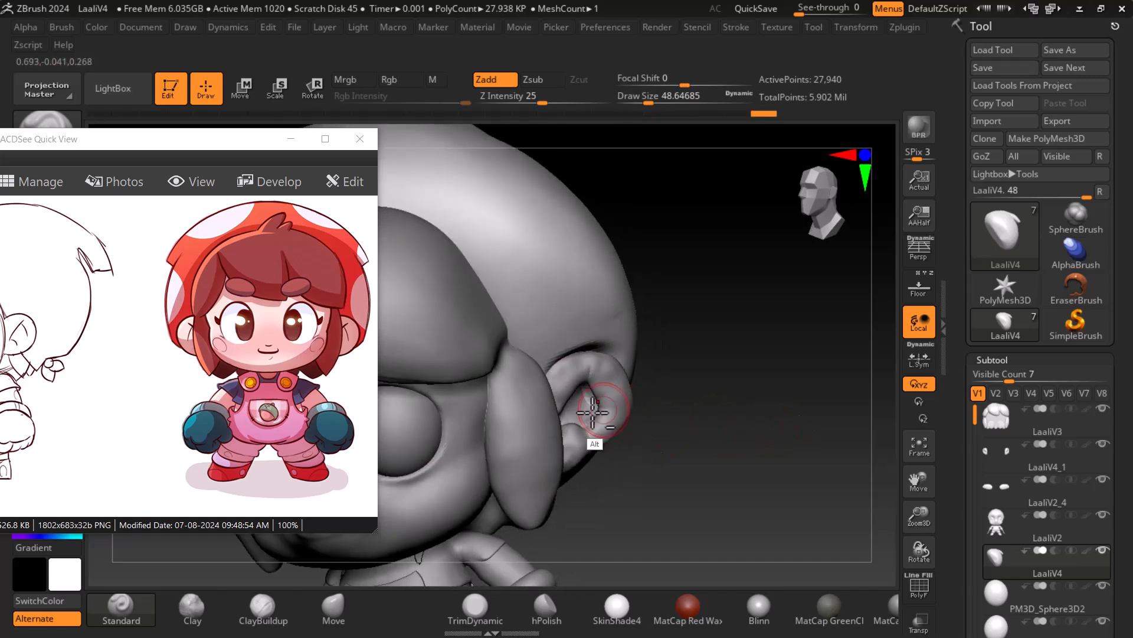
{"action": "left_click_drag", "start_coordinate": [586, 394], "coordinate": [590, 407], "text": "alt"}
{"action": "mouse_move", "coordinate": [741, 384]}
{"action": "left_mouse_down"}
{"action": "mouse_move", "coordinate": [728, 407]}
{"action": "mouse_move", "coordinate": [767, 377]}
{"action": "mouse_move", "coordinate": [721, 388]}
{"action": "left_mouse_up"}
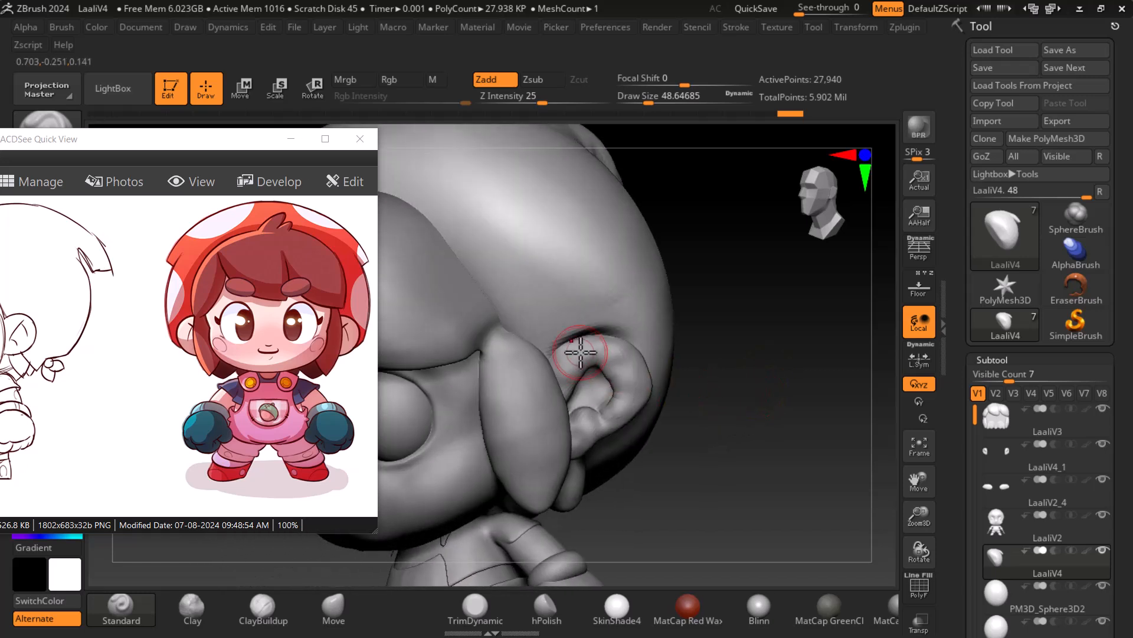
Alternate smoothing and inward carving strokes on the hat along the top of the ear to refine the hollow
{"action": "key", "text": "shift"}
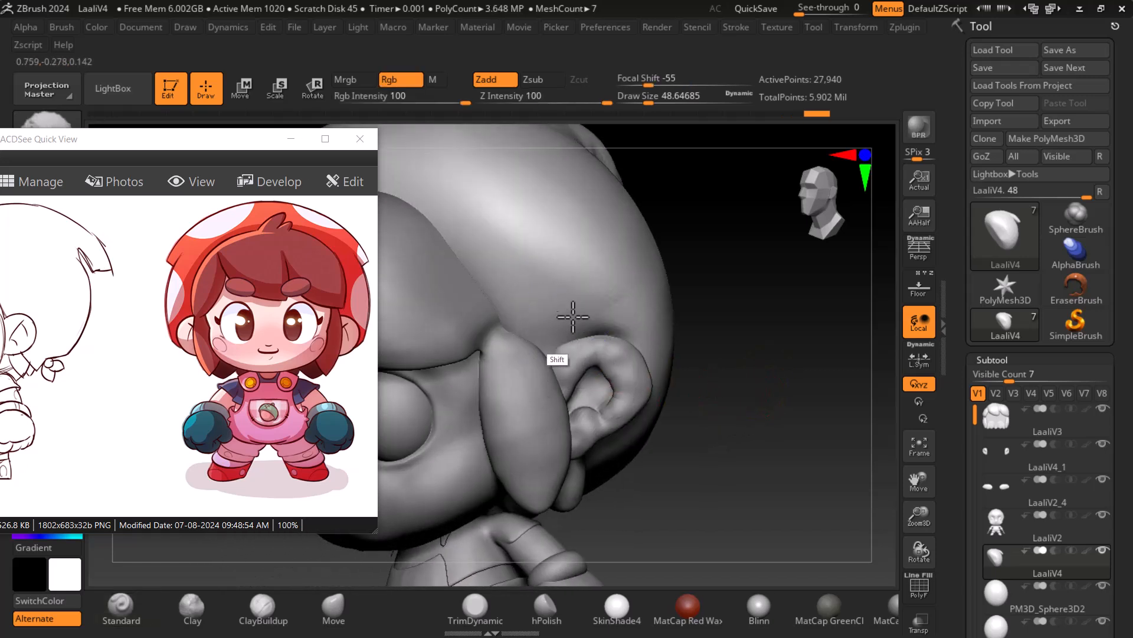
{"action": "key", "text": "alt"}
{"action": "key", "text": "shift"}
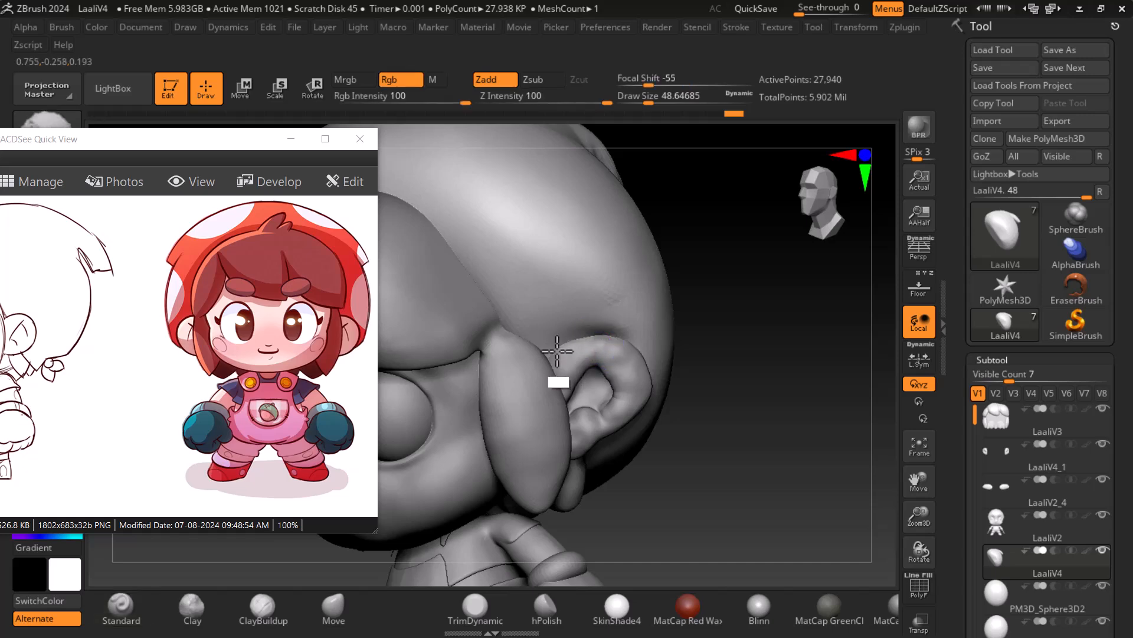
{"action": "key", "text": "alt"}
{"action": "mouse_move", "coordinate": [723, 357]}
{"action": "left_mouse_down"}
{"action": "mouse_move", "coordinate": [744, 382]}
{"action": "mouse_move", "coordinate": [734, 352]}
{"action": "mouse_move", "coordinate": [843, 370]}
{"action": "left_mouse_up"}
{"action": "key", "text": "shift"}
{"action": "key", "text": "alt"}
{"action": "left_click_drag", "start_coordinate": [814, 423], "coordinate": [822, 405]}
{"action": "key", "text": "alt"}
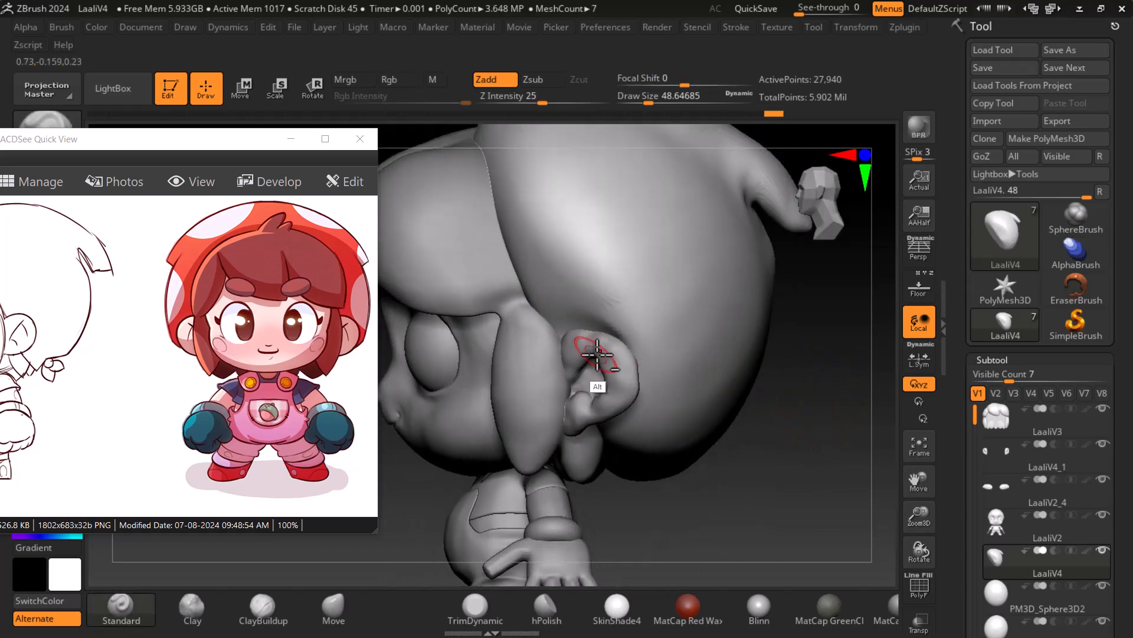
{"action": "key", "text": "shift"}
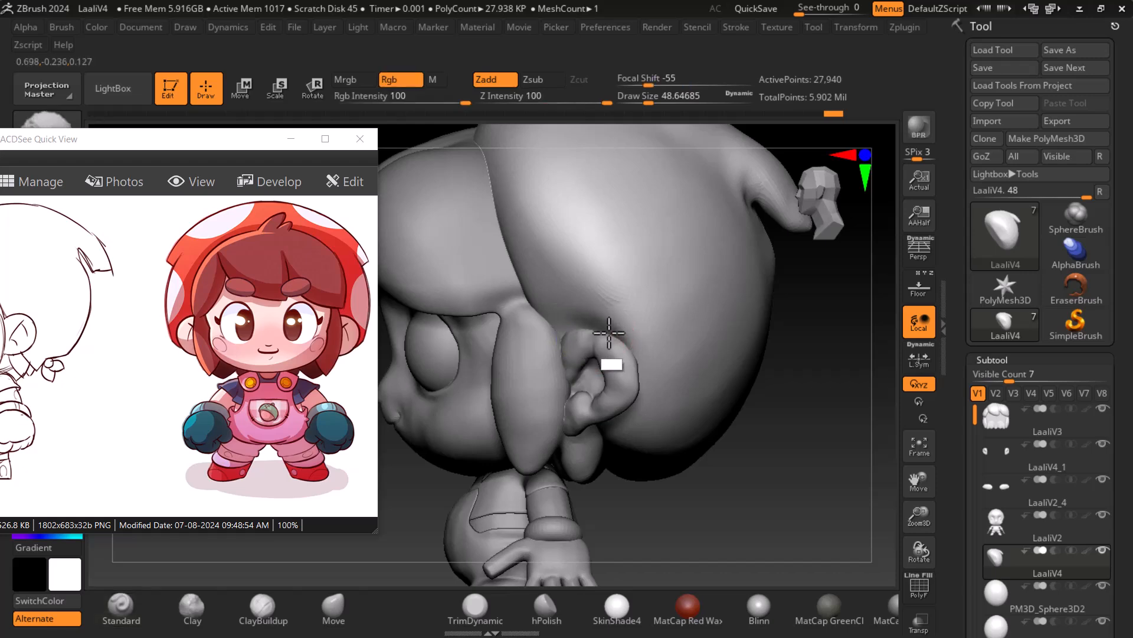
Smooth the hat's surface above the ear from the front, three-quarter and side views
{"action": "mouse_move", "coordinate": [738, 389]}
{"action": "left_mouse_down", "text": "shift"}
{"action": "mouse_move", "coordinate": [842, 419]}
{"action": "mouse_move", "coordinate": [810, 451]}
{"action": "mouse_move", "coordinate": [817, 473]}
{"action": "mouse_move", "coordinate": [806, 467]}
{"action": "mouse_move", "coordinate": [784, 496]}
{"action": "left_mouse_up", "text": "shift"}
{"action": "key", "text": "shift"}
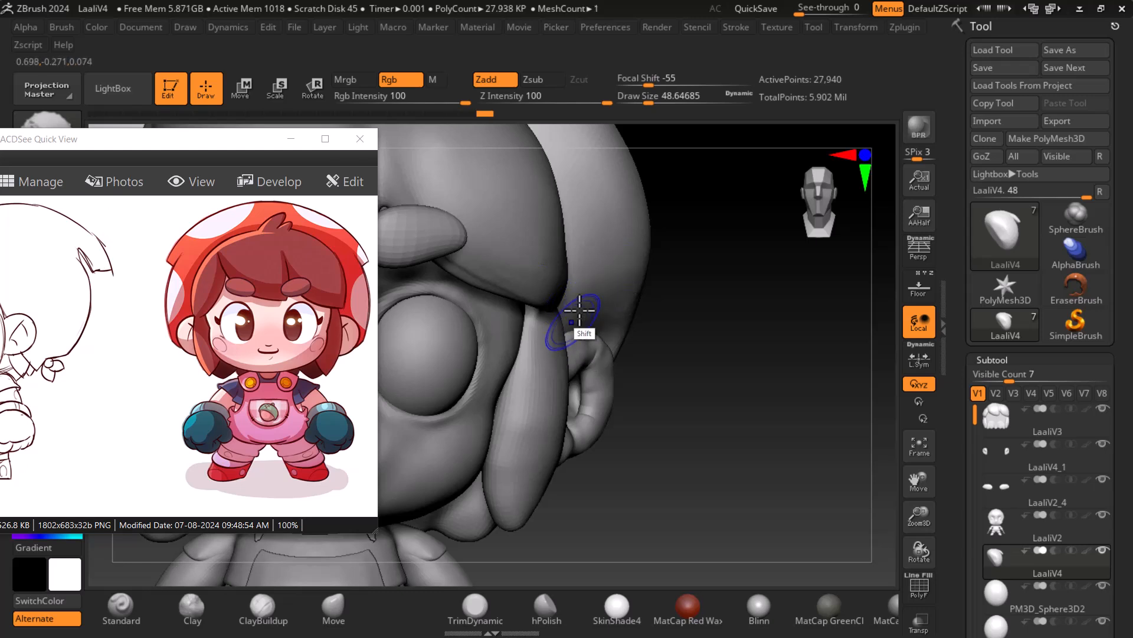
{"action": "left_click_drag", "start_coordinate": [830, 418], "coordinate": [625, 301]}
{"action": "key", "text": "shift"}
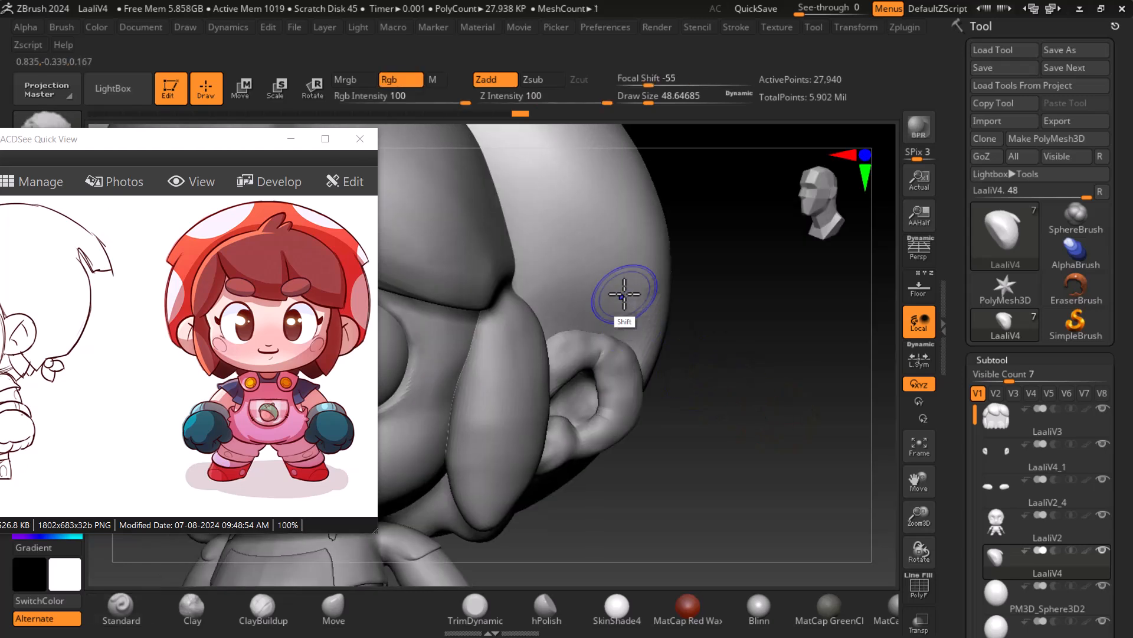
{"action": "left_click_drag", "start_coordinate": [737, 368], "coordinate": [716, 430]}
{"action": "key", "text": "shift"}
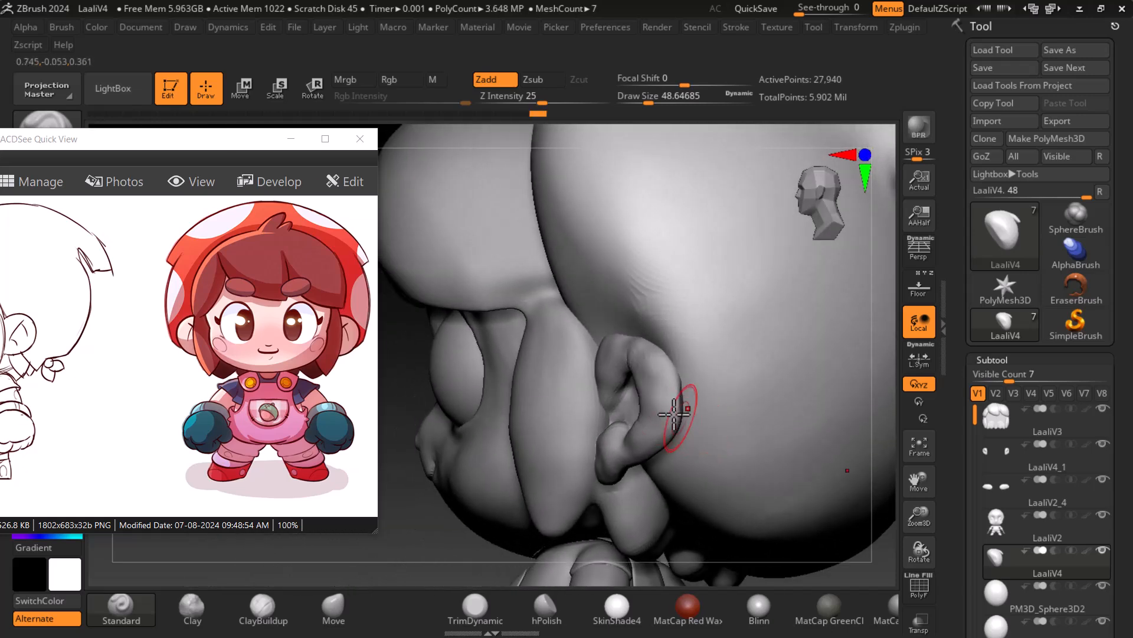
Carve the hat inward behind and above the ear, smoothing between the strokes
{"action": "left_click_drag", "start_coordinate": [440, 539], "coordinate": [759, 334]}
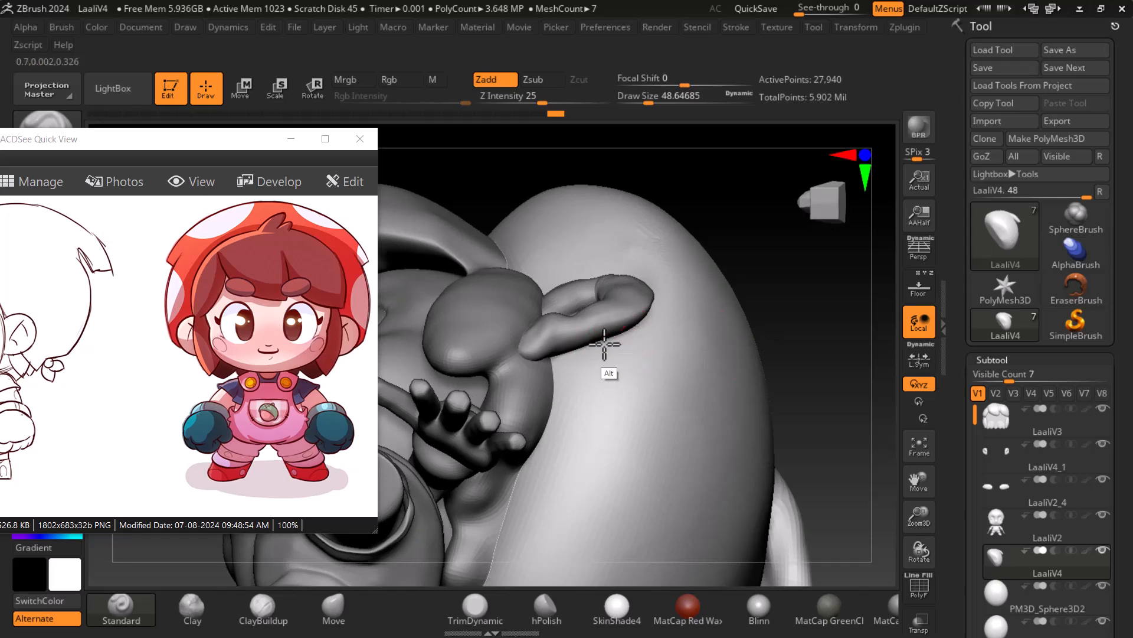
{"action": "mouse_move", "coordinate": [641, 356]}
{"action": "left_mouse_down"}
{"action": "mouse_move", "coordinate": [797, 285]}
{"action": "mouse_move", "coordinate": [827, 405]}
{"action": "mouse_move", "coordinate": [720, 367]}
{"action": "mouse_move", "coordinate": [714, 278]}
{"action": "left_mouse_up"}
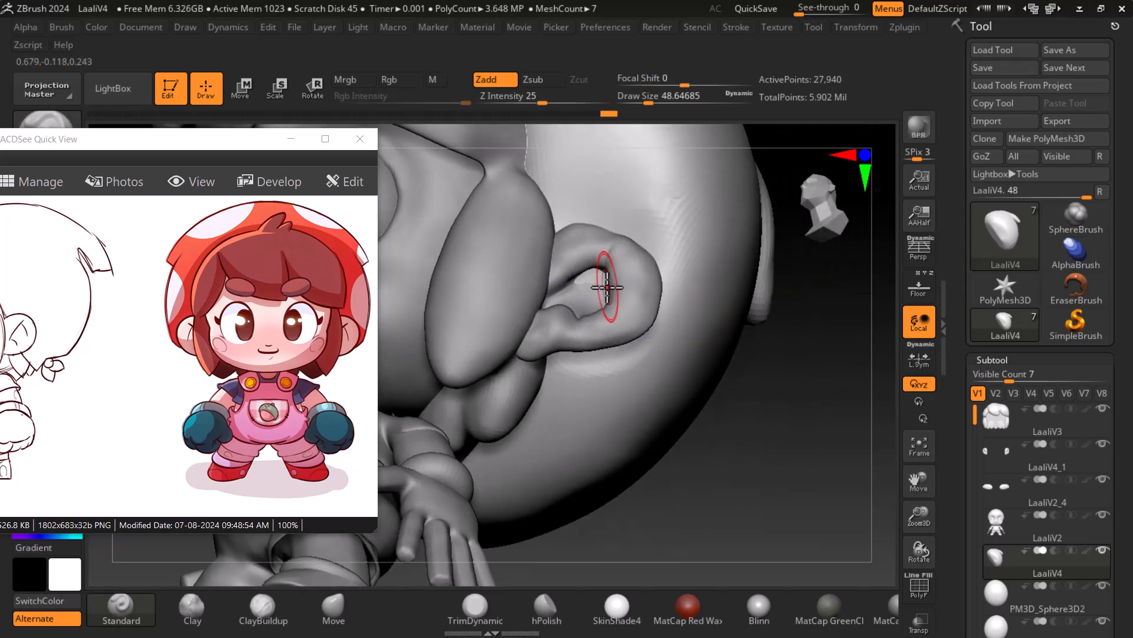
{"action": "mouse_move", "coordinate": [779, 358]}
{"action": "left_mouse_down"}
{"action": "mouse_move", "coordinate": [820, 431]}
{"action": "mouse_move", "coordinate": [797, 458]}
{"action": "mouse_move", "coordinate": [806, 416]}
{"action": "left_mouse_up"}
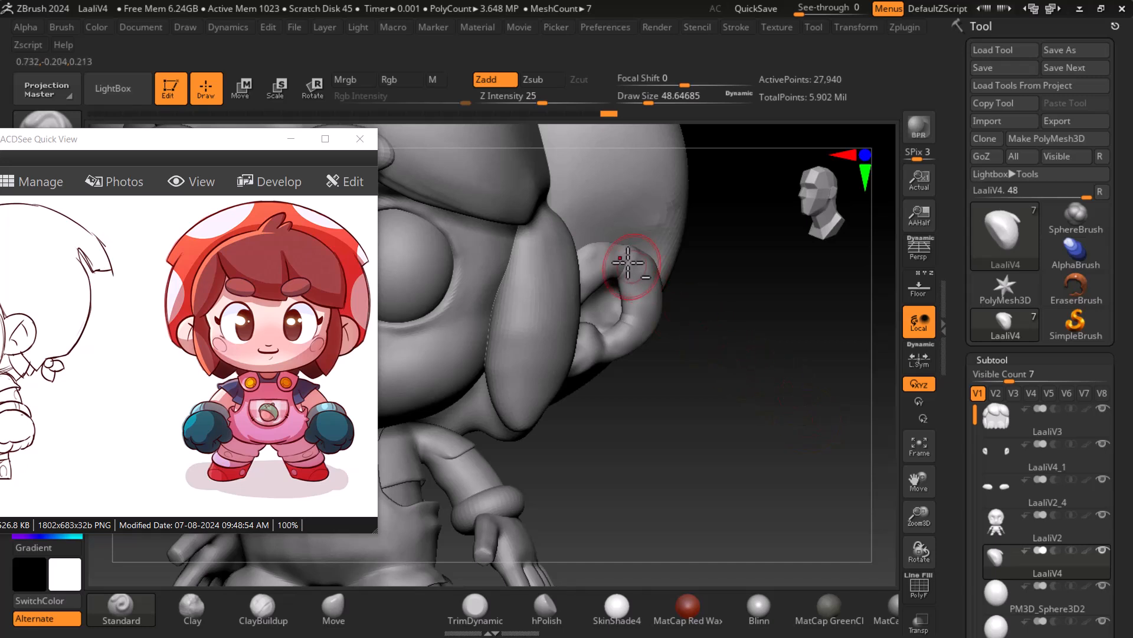
{"action": "left_click_drag", "start_coordinate": [597, 240], "coordinate": [585, 259], "text": "alt"}
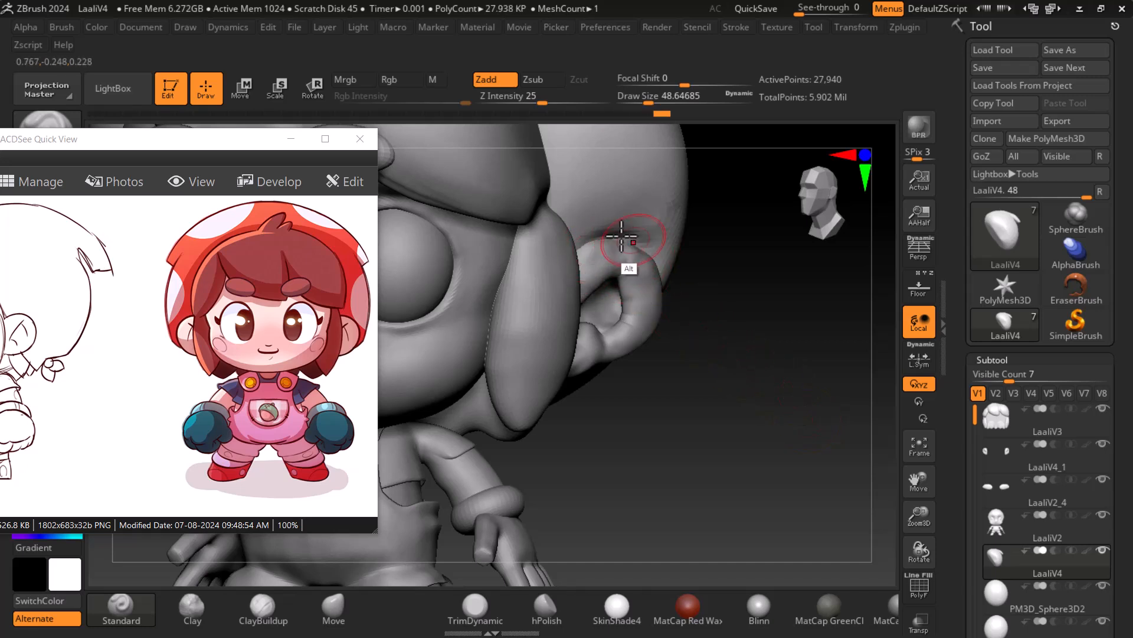
{"action": "key", "text": "shift"}
{"action": "key", "text": "alt"}
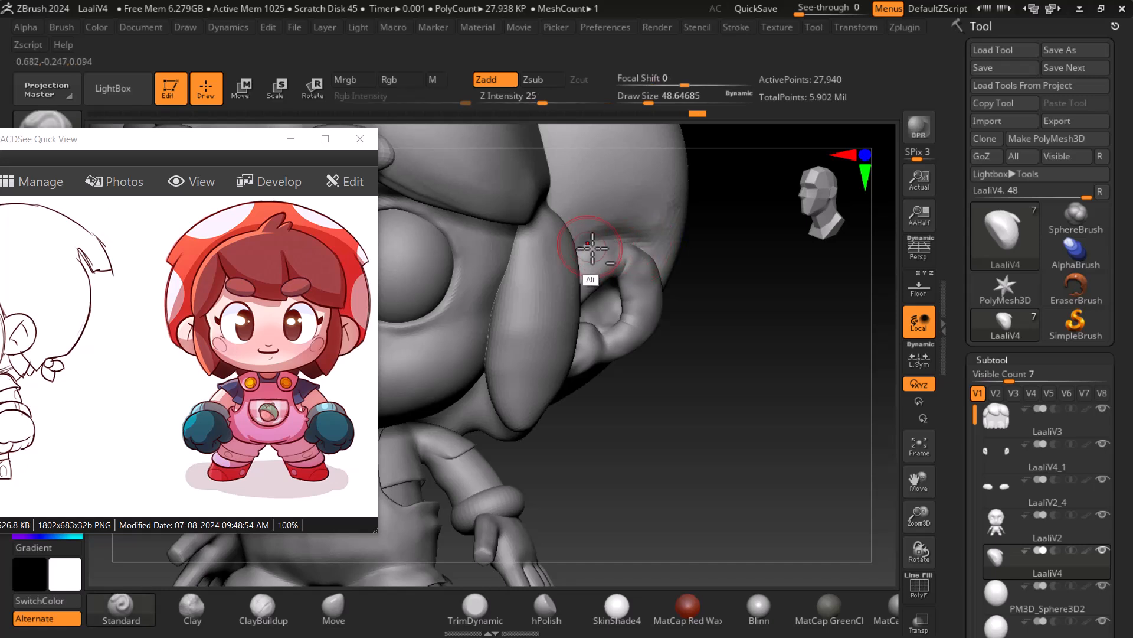
Deepen the hat's recess above the ear with inward ClayBuildup strokes and smooth it
{"action": "left_click", "coordinate": [273, 622]}
{"action": "left_click_drag", "start_coordinate": [685, 283], "coordinate": [822, 443], "text": "alt"}
{"action": "mouse_move", "coordinate": [802, 380]}
{"action": "left_mouse_down", "text": "alt"}
{"action": "mouse_move", "coordinate": [734, 372]}
{"action": "mouse_move", "coordinate": [752, 508]}
{"action": "mouse_move", "coordinate": [637, 325]}
{"action": "left_mouse_up", "text": "alt"}
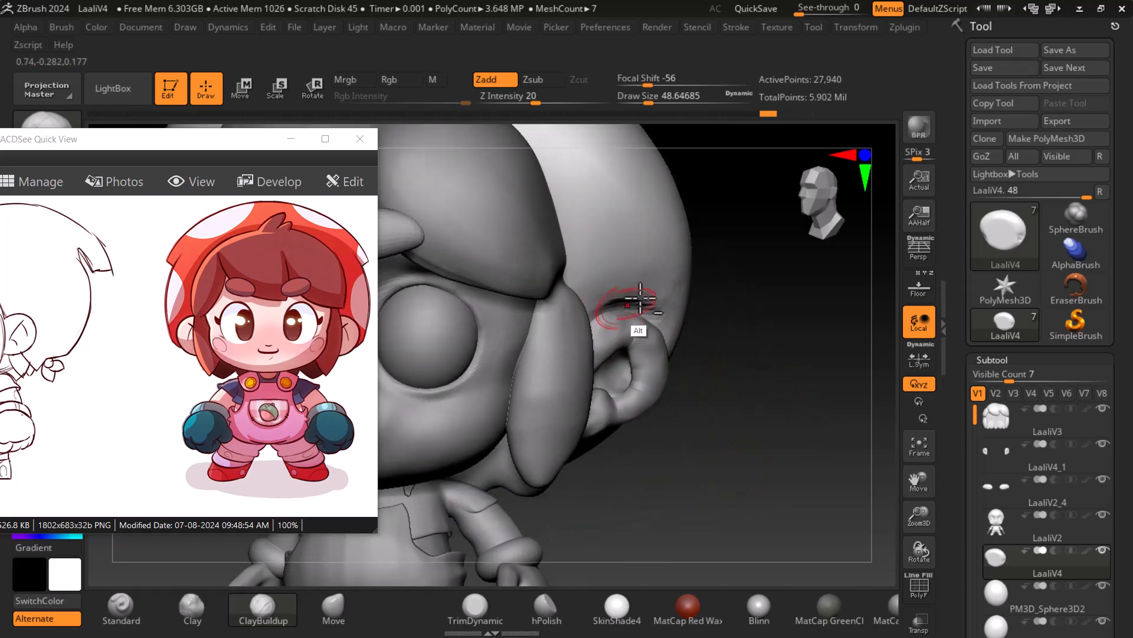
{"action": "key", "text": "shift"}
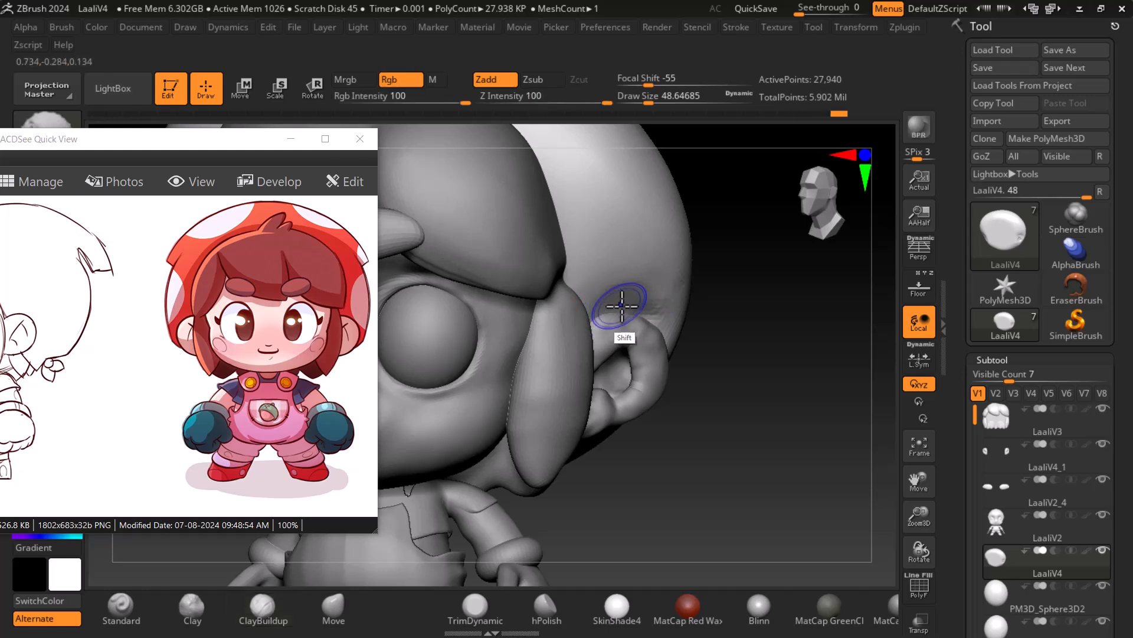
{"action": "key", "text": "alt"}
{"action": "left_click_drag", "start_coordinate": [660, 315], "coordinate": [618, 296], "text": "alt"}
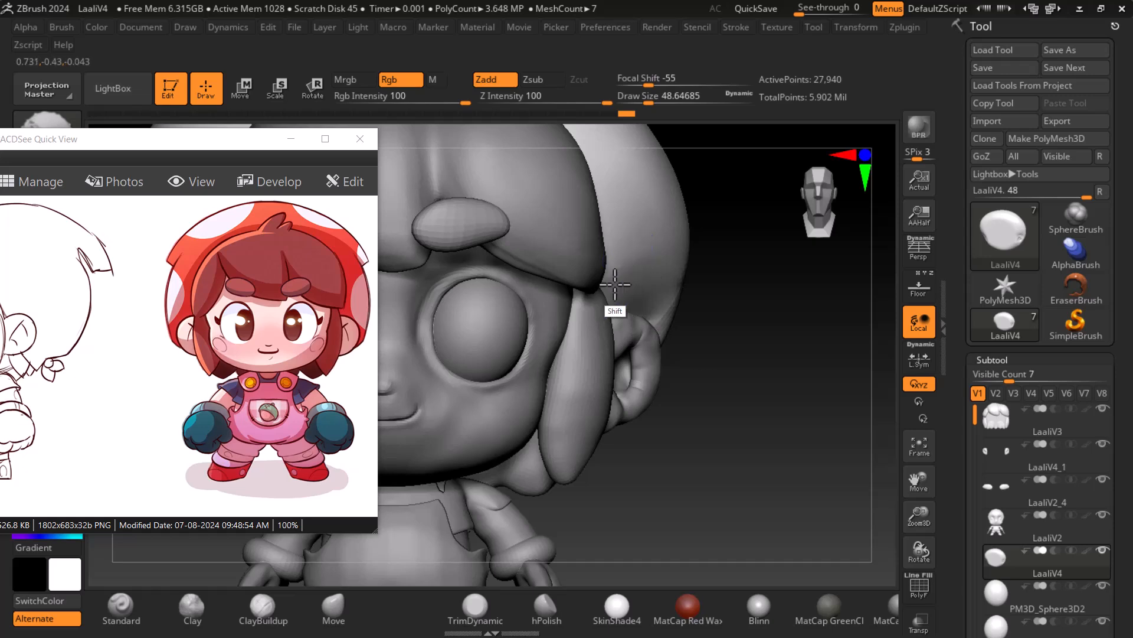
Compare the hat's side profile and rear tip with the reference drawings
{"action": "mouse_move", "coordinate": [657, 346]}
{"action": "left_mouse_down"}
{"action": "mouse_move", "coordinate": [784, 409]}
{"action": "mouse_move", "coordinate": [742, 399]}
{"action": "mouse_move", "coordinate": [786, 434]}
{"action": "mouse_move", "coordinate": [815, 481]}
{"action": "mouse_move", "coordinate": [787, 450]}
{"action": "mouse_move", "coordinate": [828, 446]}
{"action": "mouse_move", "coordinate": [822, 473]}
{"action": "mouse_move", "coordinate": [814, 463]}
{"action": "mouse_move", "coordinate": [531, 485]}
{"action": "left_mouse_up"}
{"action": "left_click_drag", "start_coordinate": [626, 476], "coordinate": [473, 477], "text": "alt"}
{"action": "mouse_move", "coordinate": [785, 463]}
{"action": "left_mouse_down", "text": "alt"}
{"action": "mouse_move", "coordinate": [807, 439]}
{"action": "mouse_move", "coordinate": [777, 470]}
{"action": "left_mouse_up", "text": "alt"}
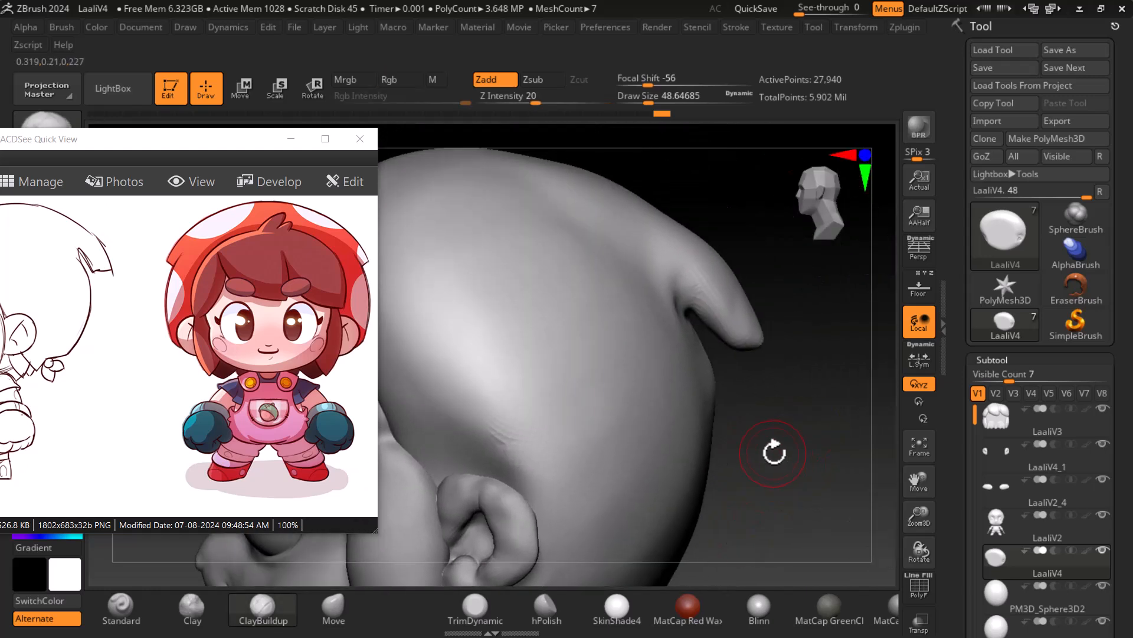
{"action": "left_click_drag", "start_coordinate": [87, 310], "coordinate": [349, 348]}
{"action": "left_click_drag", "start_coordinate": [118, 344], "coordinate": [148, 245]}
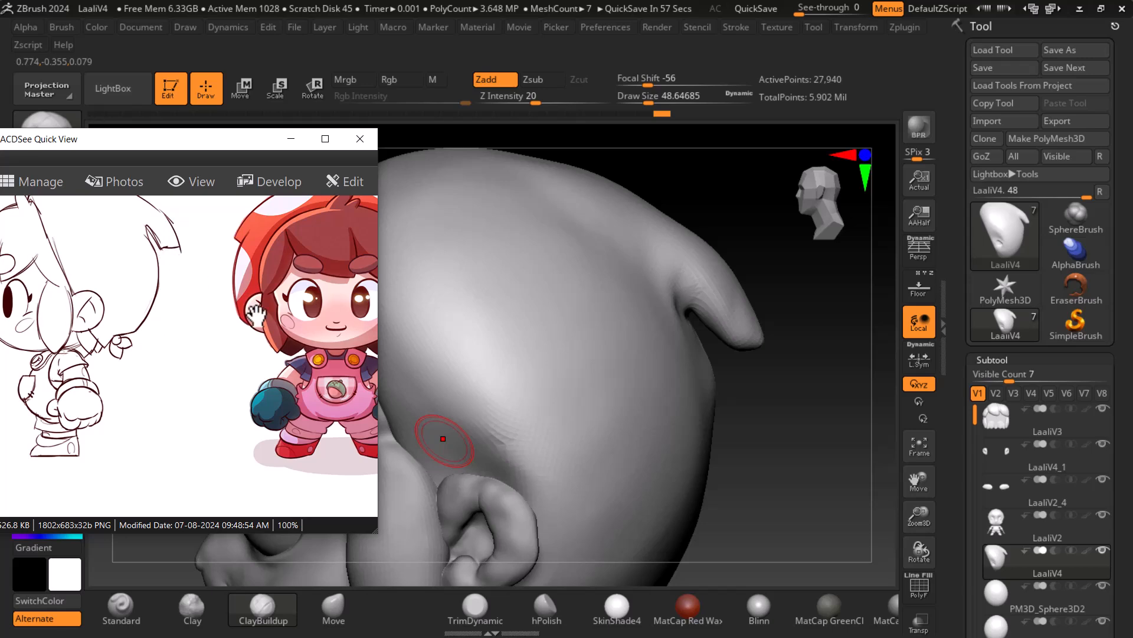
{"action": "left_click_drag", "start_coordinate": [794, 395], "coordinate": [705, 419]}
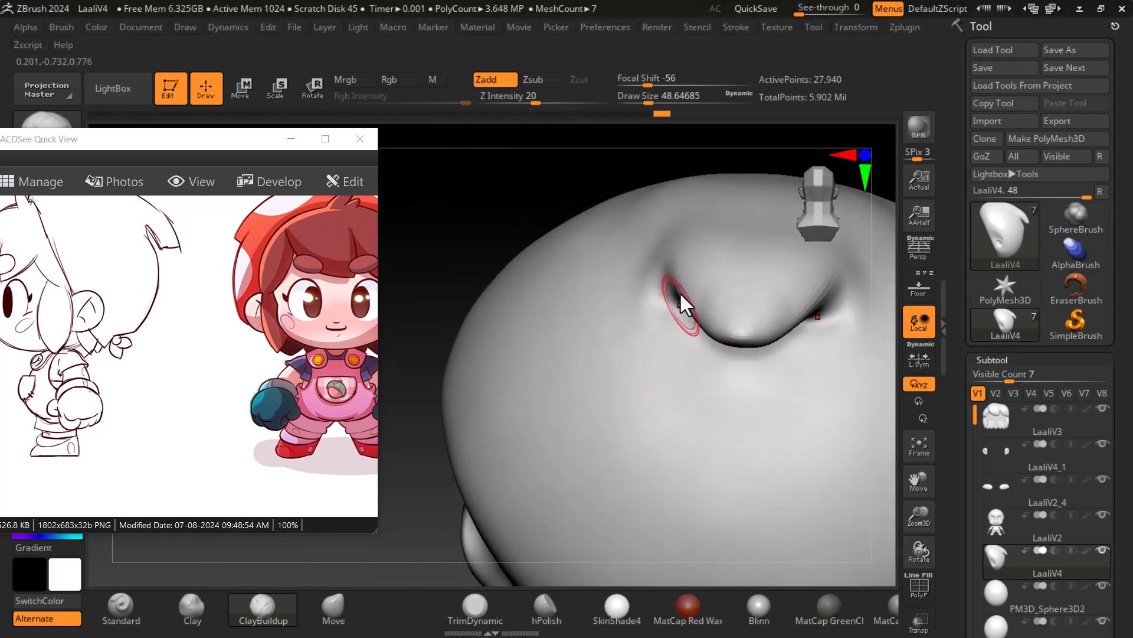
{"action": "left_click_drag", "start_coordinate": [413, 389], "coordinate": [923, 324]}
Turn on the floor with its side reference drawing, select the PM3D_Sphere3D2 subtool and make the hat LaaliV4 visible
{"action": "left_click", "coordinate": [919, 287]}
{"action": "mouse_move", "coordinate": [791, 408]}
{"action": "left_mouse_down"}
{"action": "mouse_move", "coordinate": [787, 391]}
{"action": "mouse_move", "coordinate": [796, 398]}
{"action": "left_mouse_up"}
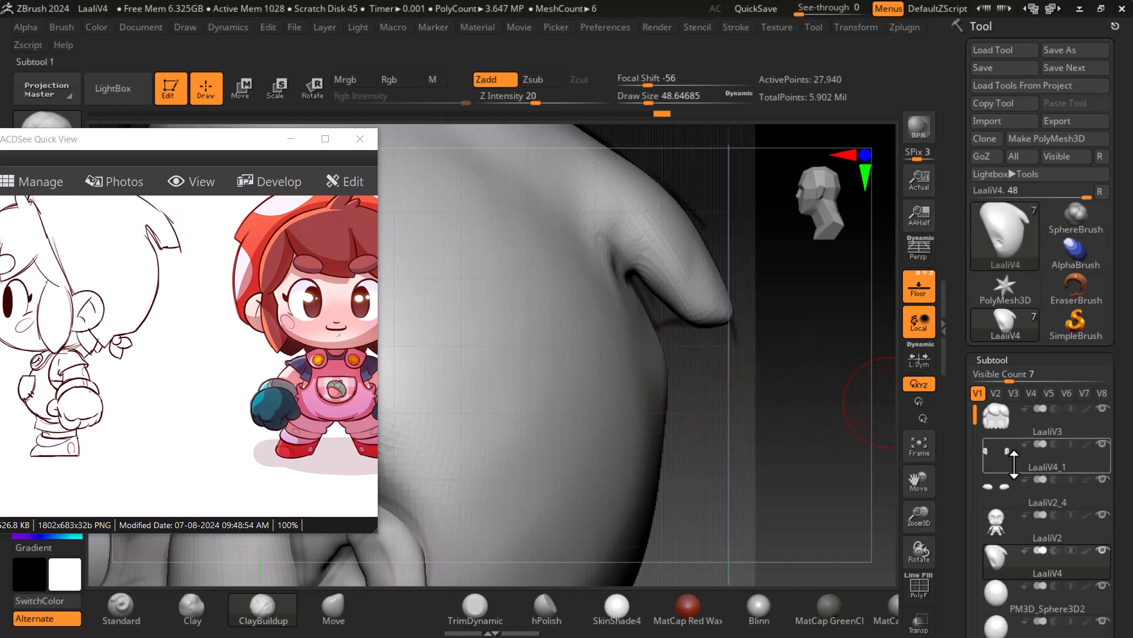
{"action": "left_click", "coordinate": [997, 593]}
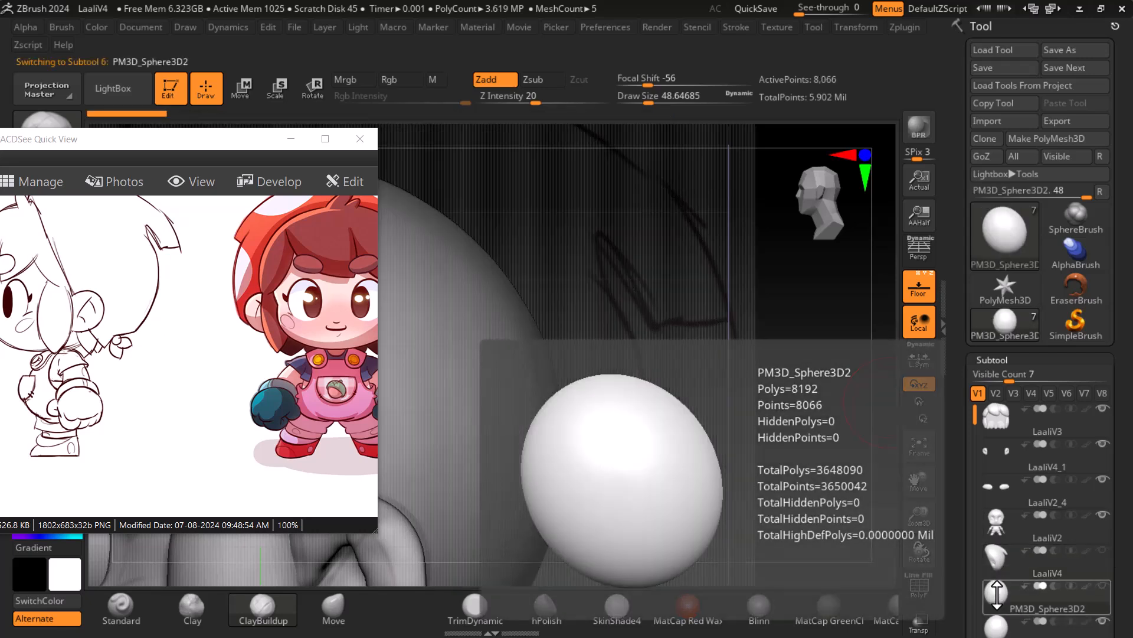
{"action": "left_click", "coordinate": [1102, 550]}
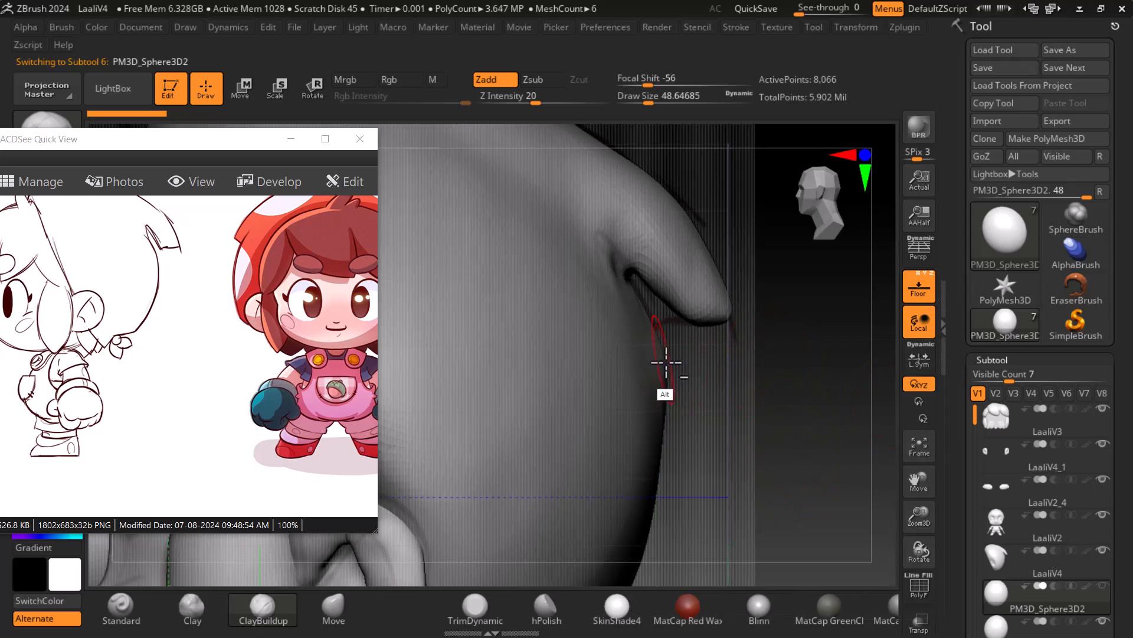
Select the hat LaaliV4 and mask its curled rear tip, checking the masked area from the side and behind with the floor hidden
{"action": "left_click", "coordinate": [634, 385], "text": "alt"}
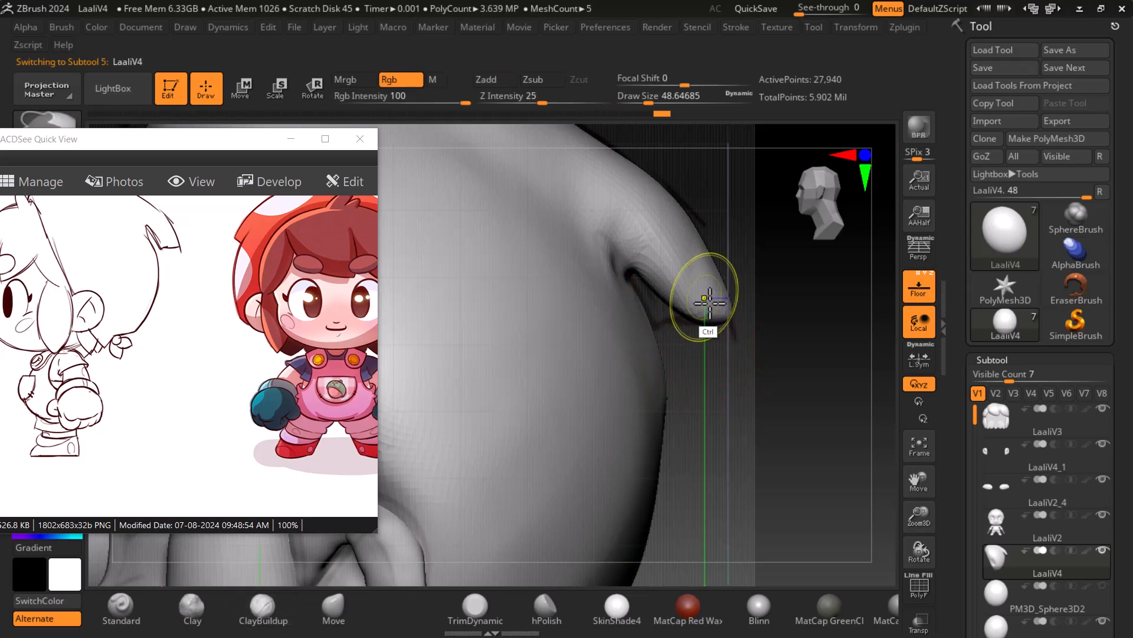
{"action": "mouse_move", "coordinate": [662, 232]}
{"action": "left_mouse_down", "text": "ctrl"}
{"action": "mouse_move", "coordinate": [680, 225]}
{"action": "mouse_move", "coordinate": [682, 242]}
{"action": "left_mouse_up", "text": "ctrl"}
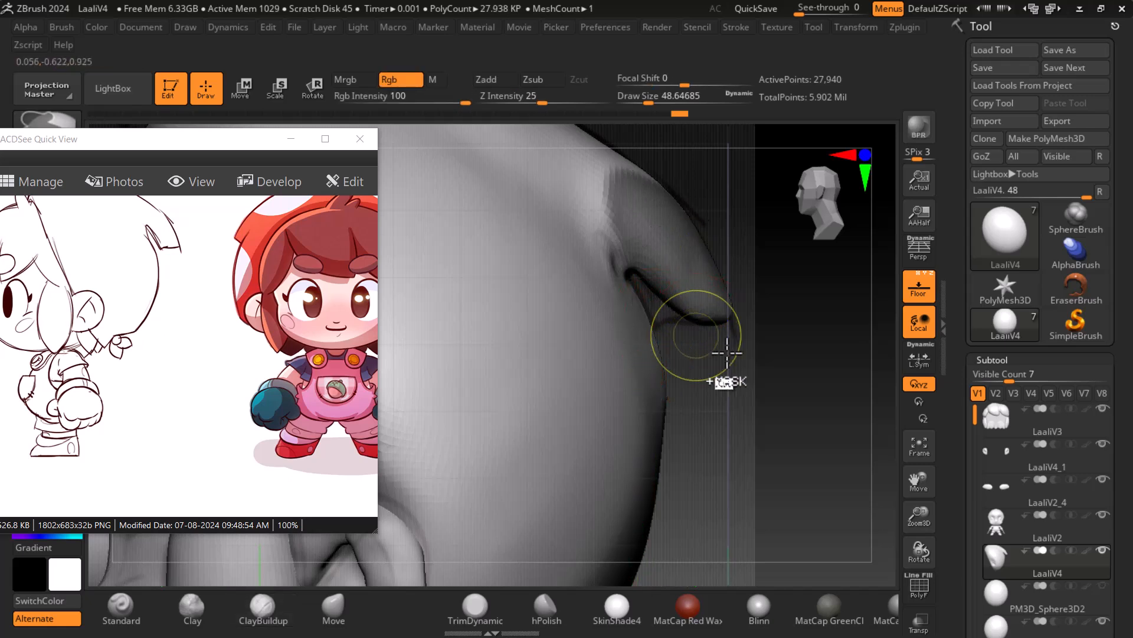
{"action": "left_click", "coordinate": [914, 283]}
{"action": "mouse_move", "coordinate": [827, 354]}
{"action": "left_mouse_down"}
{"action": "mouse_move", "coordinate": [810, 264]}
{"action": "mouse_move", "coordinate": [806, 315]}
{"action": "mouse_move", "coordinate": [720, 342]}
{"action": "left_mouse_up"}
{"action": "key", "text": "ctrl"}
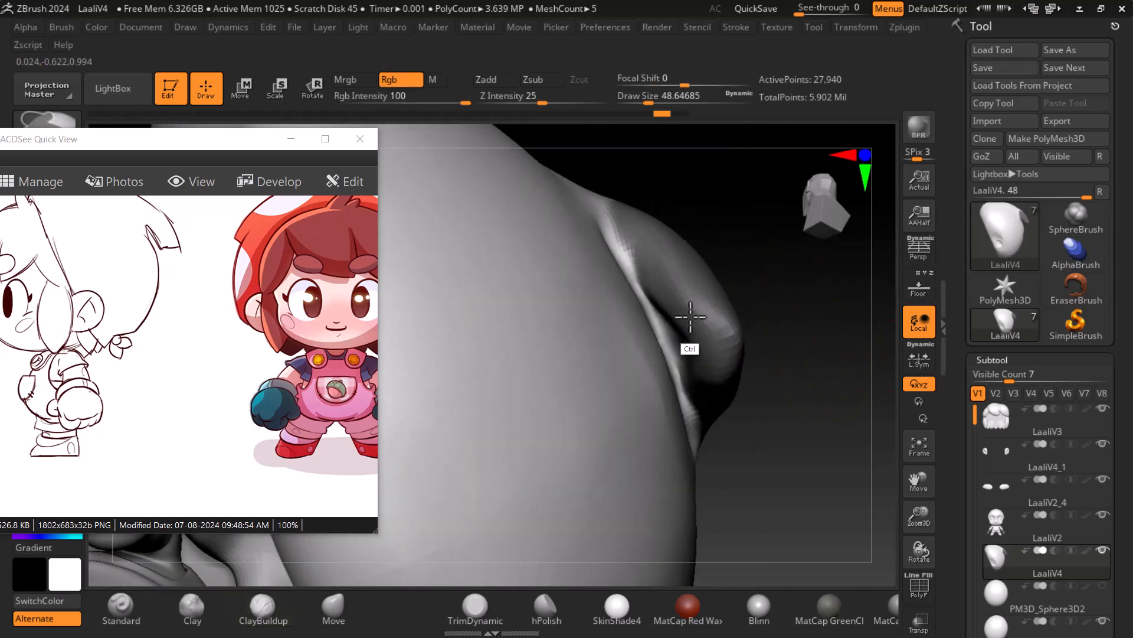
{"action": "mouse_move", "coordinate": [653, 235]}
{"action": "left_mouse_down"}
{"action": "mouse_move", "coordinate": [822, 392]}
{"action": "mouse_move", "coordinate": [832, 472]}
{"action": "left_mouse_up"}
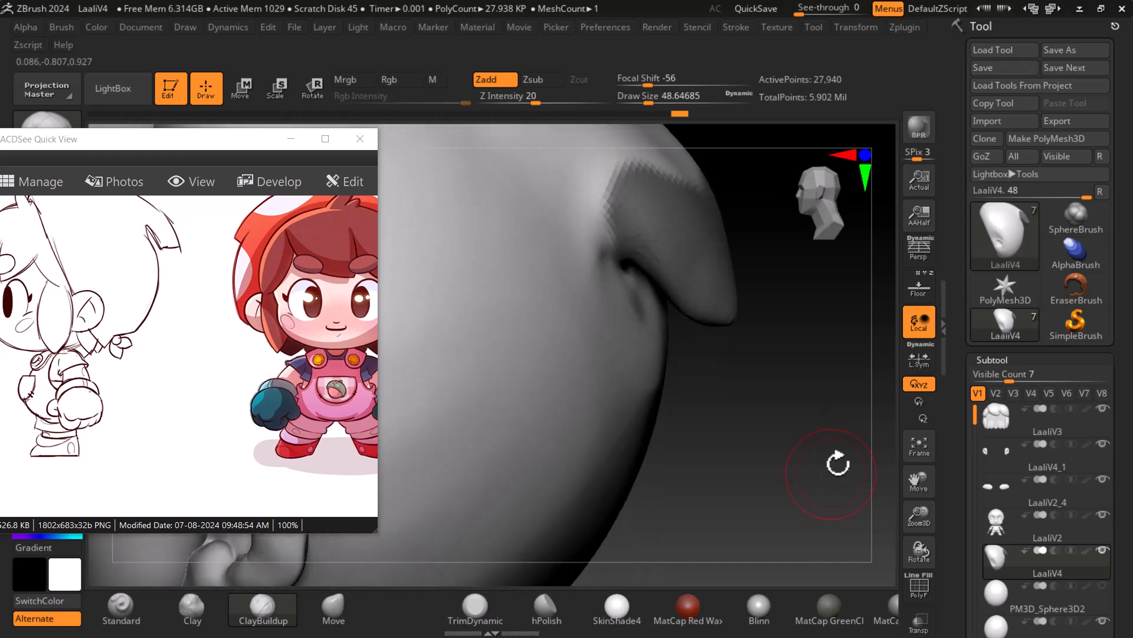
{"action": "key", "text": "ctrl+alt"}
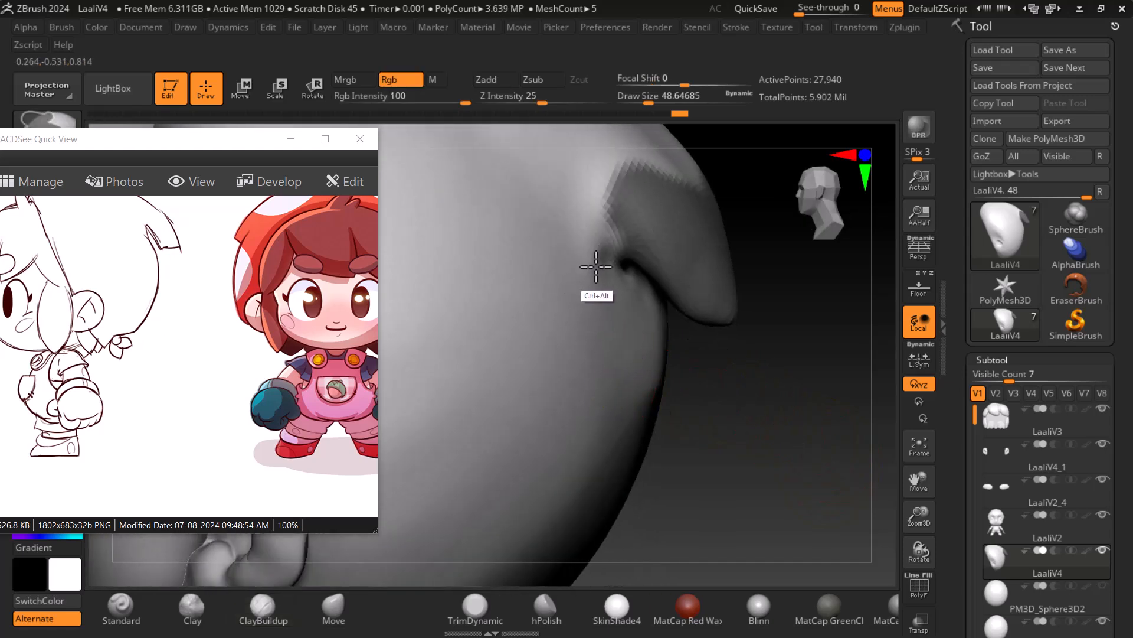
{"action": "mouse_move", "coordinate": [789, 422]}
{"action": "left_mouse_down"}
{"action": "mouse_move", "coordinate": [779, 403]}
{"action": "mouse_move", "coordinate": [759, 473]}
{"action": "mouse_move", "coordinate": [759, 392]}
{"action": "left_mouse_up"}
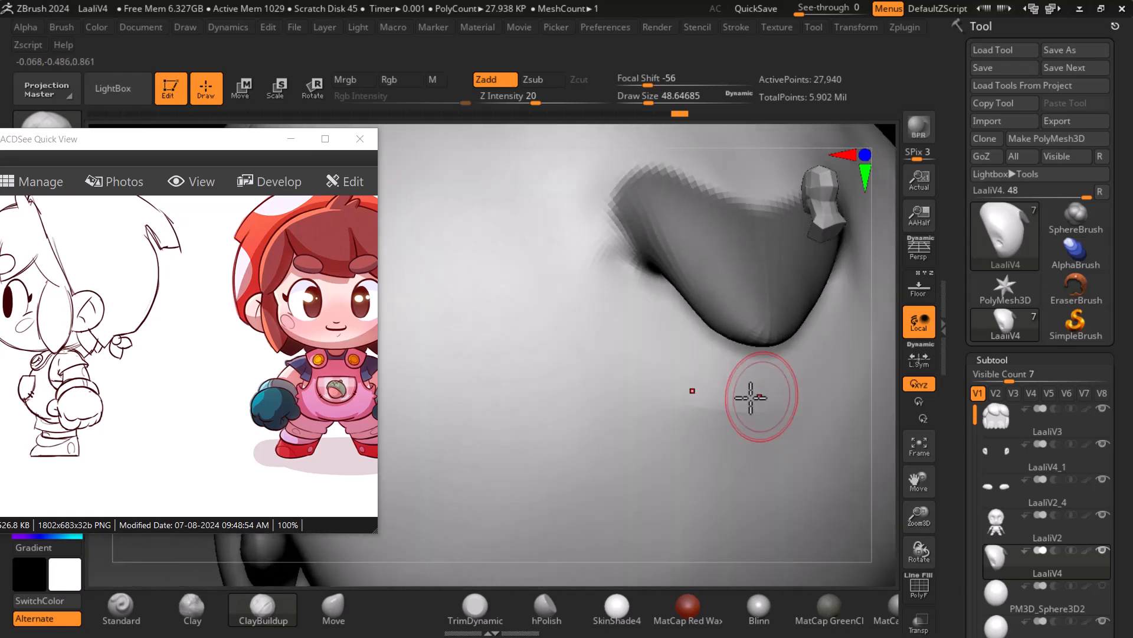
{"action": "left_click_drag", "start_coordinate": [787, 445], "coordinate": [827, 384]}
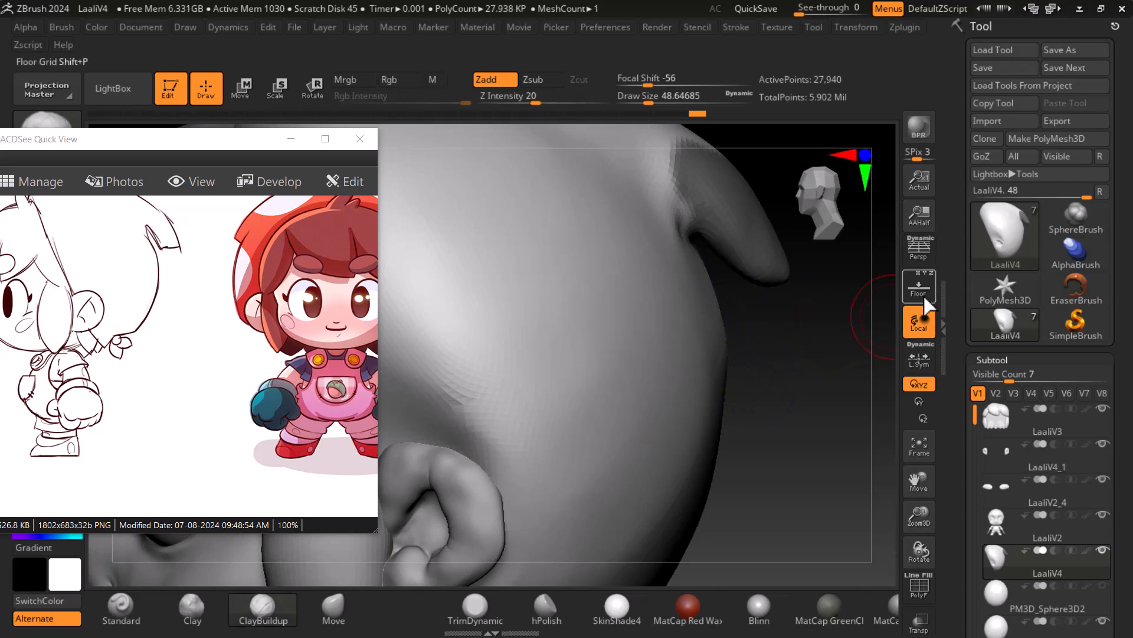
Show the floor drawing, set ClayBuildup to Zsub and carve the back of the hat inward beneath the masked tip, smoothing the cut
{"action": "left_click", "coordinate": [925, 298]}
{"action": "left_click_drag", "start_coordinate": [817, 376], "coordinate": [804, 324]}
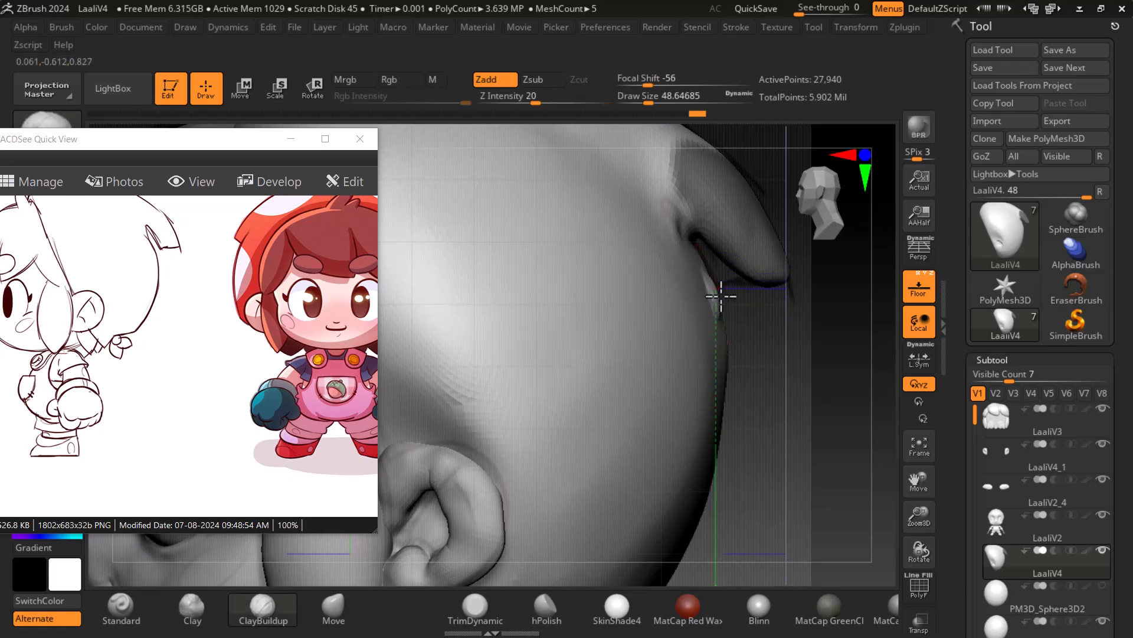
{"action": "left_click", "coordinate": [539, 81]}
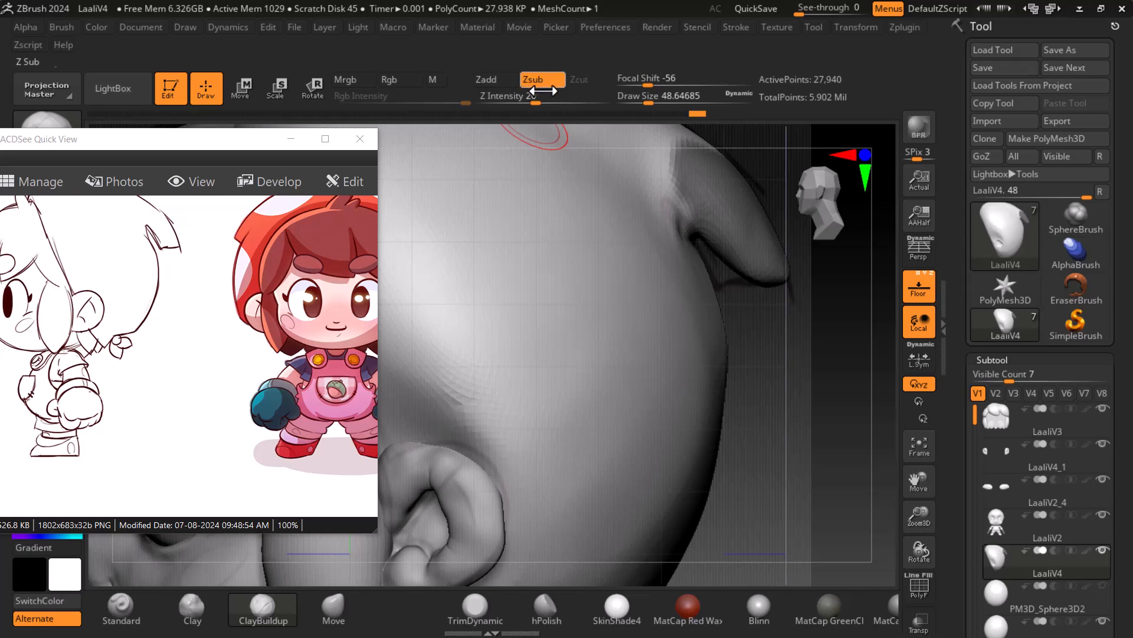
{"action": "mouse_move", "coordinate": [826, 331]}
{"action": "left_mouse_down"}
{"action": "mouse_move", "coordinate": [729, 344]}
{"action": "mouse_move", "coordinate": [709, 371]}
{"action": "left_mouse_up"}
{"action": "left_click_drag", "start_coordinate": [807, 387], "coordinate": [794, 383], "text": "shift"}
{"action": "left_click_drag", "start_coordinate": [724, 349], "coordinate": [729, 333]}
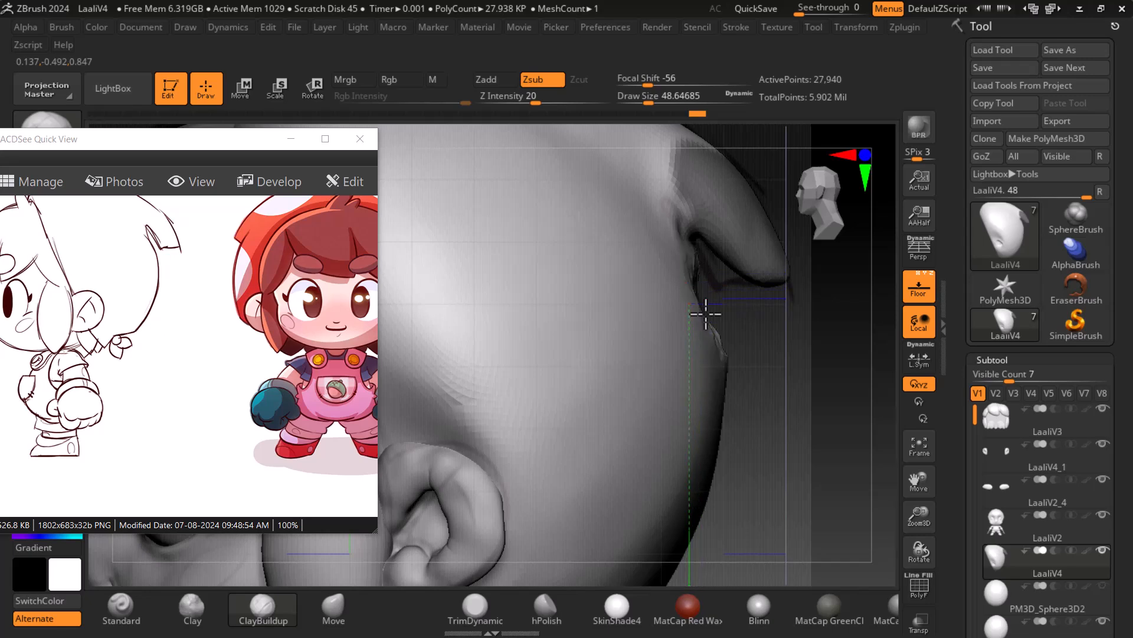
{"action": "left_click_drag", "start_coordinate": [729, 348], "coordinate": [807, 384]}
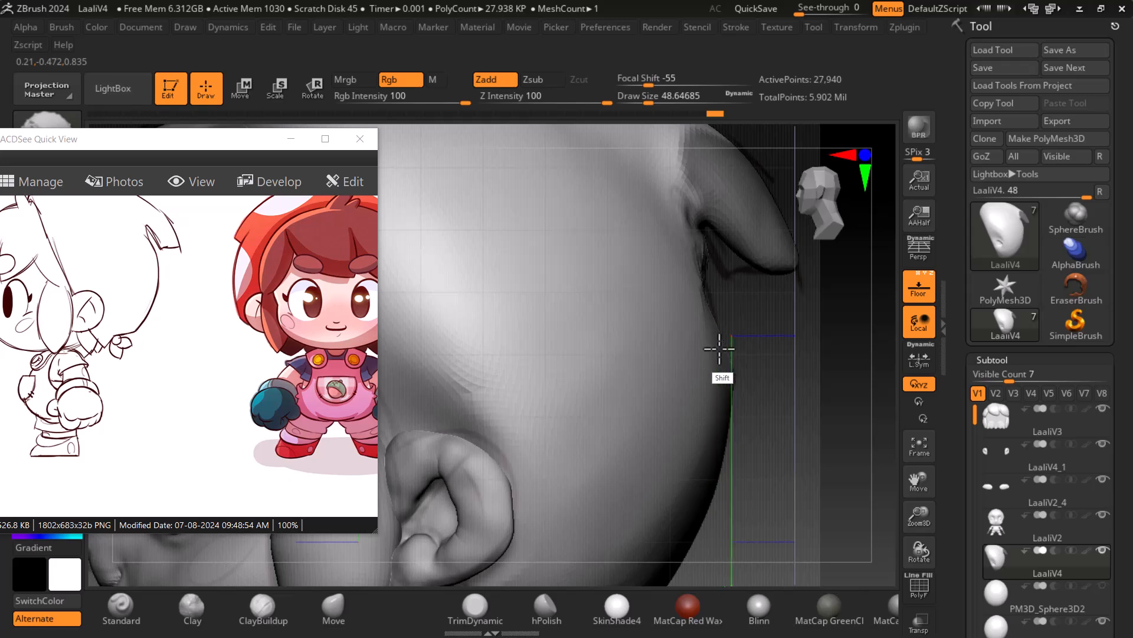
{"action": "left_click_drag", "start_coordinate": [701, 262], "coordinate": [695, 262], "text": "shift"}
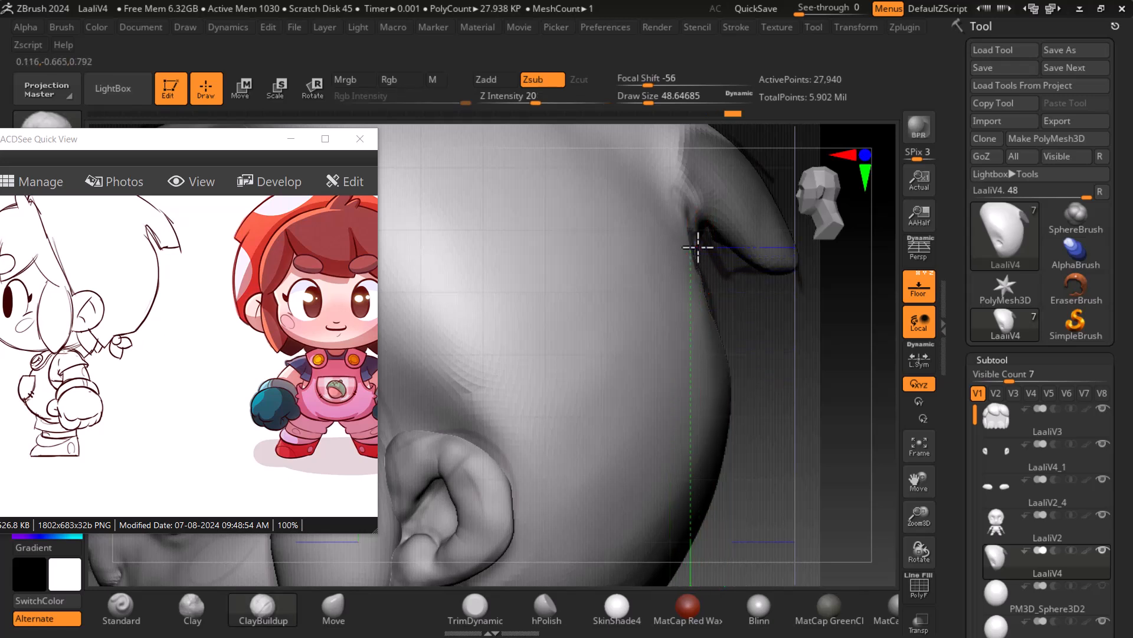
Deepen the notch where the masked tip meets the back of the hat with subtractive strokes and smooth it toward the drawn outline
{"action": "left_click_drag", "start_coordinate": [708, 258], "coordinate": [722, 282]}
{"action": "left_click_drag", "start_coordinate": [774, 312], "coordinate": [794, 307], "text": "shift"}
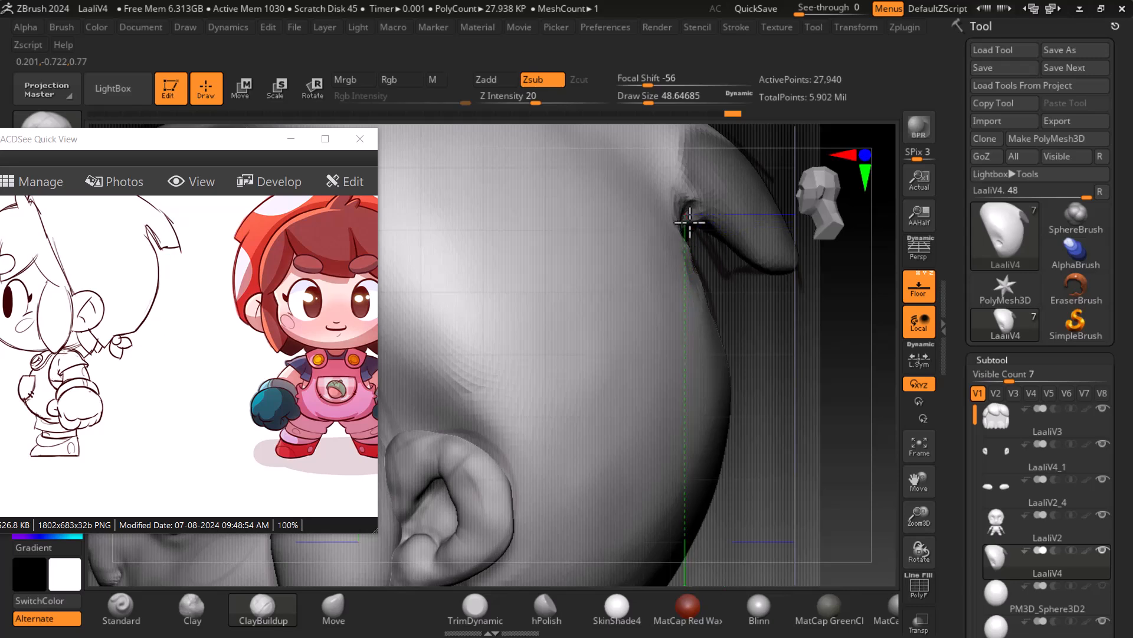
{"action": "left_click_drag", "start_coordinate": [687, 232], "coordinate": [759, 293]}
{"action": "left_click_drag", "start_coordinate": [826, 341], "coordinate": [726, 313], "text": "shift"}
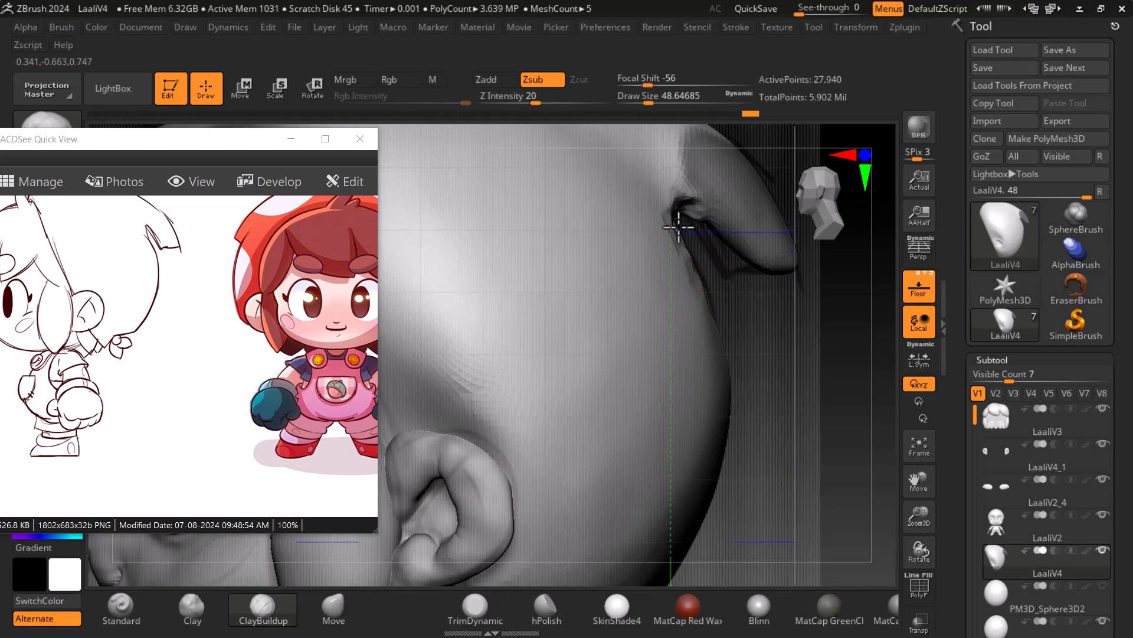
{"action": "key", "text": "shift"}
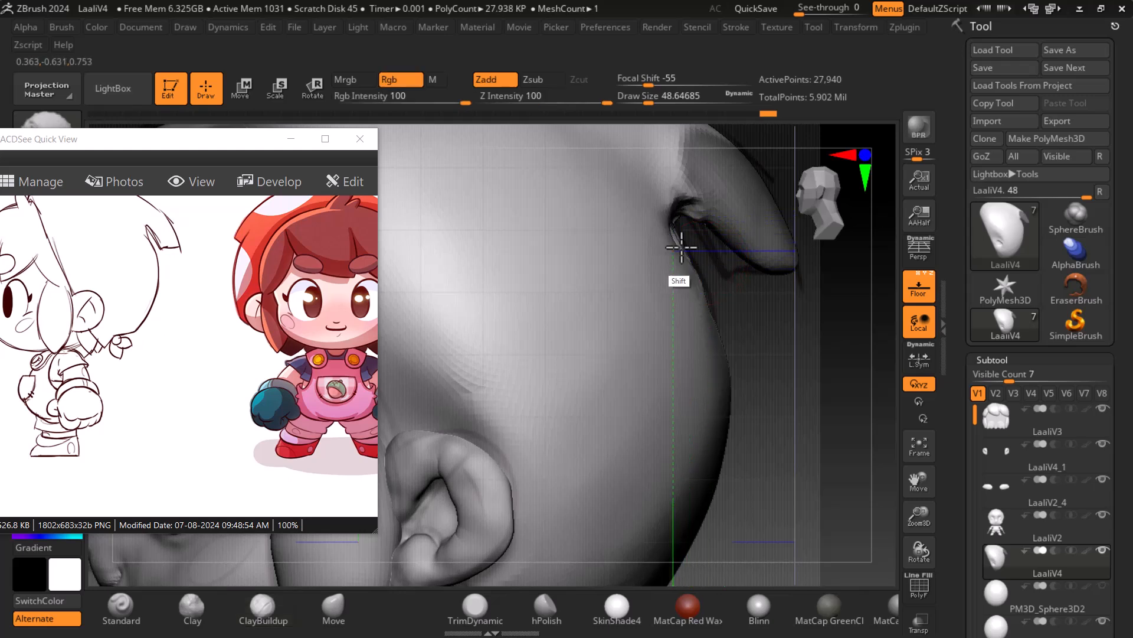
{"action": "mouse_move", "coordinate": [761, 383]}
{"action": "left_mouse_down", "text": "shift"}
{"action": "mouse_move", "coordinate": [792, 435]}
{"action": "mouse_move", "coordinate": [790, 342]}
{"action": "mouse_move", "coordinate": [710, 323]}
{"action": "left_mouse_up", "text": "shift"}
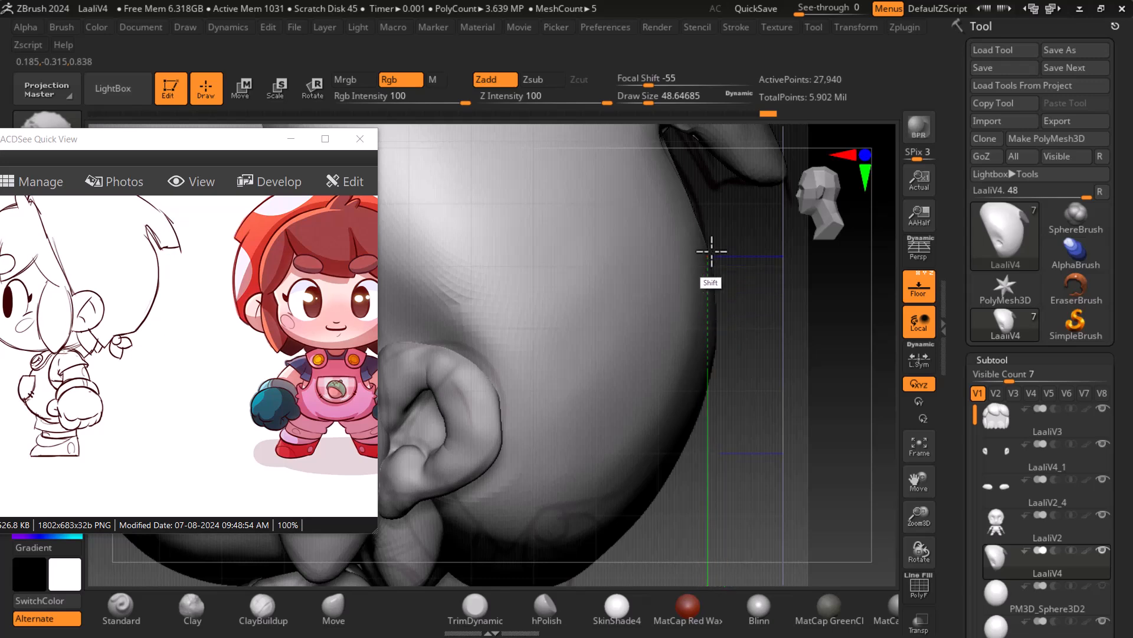
Hide the floor drawing and smooth the hat's surface below the rear tip from behind
{"action": "left_click", "coordinate": [926, 287]}
{"action": "mouse_move", "coordinate": [840, 351]}
{"action": "left_mouse_down"}
{"action": "mouse_move", "coordinate": [764, 343]}
{"action": "mouse_move", "coordinate": [848, 379]}
{"action": "left_mouse_up"}
{"action": "key", "text": "f"}
{"action": "mouse_move", "coordinate": [780, 435]}
{"action": "left_mouse_down"}
{"action": "mouse_move", "coordinate": [758, 352]}
{"action": "mouse_move", "coordinate": [867, 369]}
{"action": "mouse_move", "coordinate": [824, 369]}
{"action": "mouse_move", "coordinate": [697, 313]}
{"action": "left_mouse_up"}
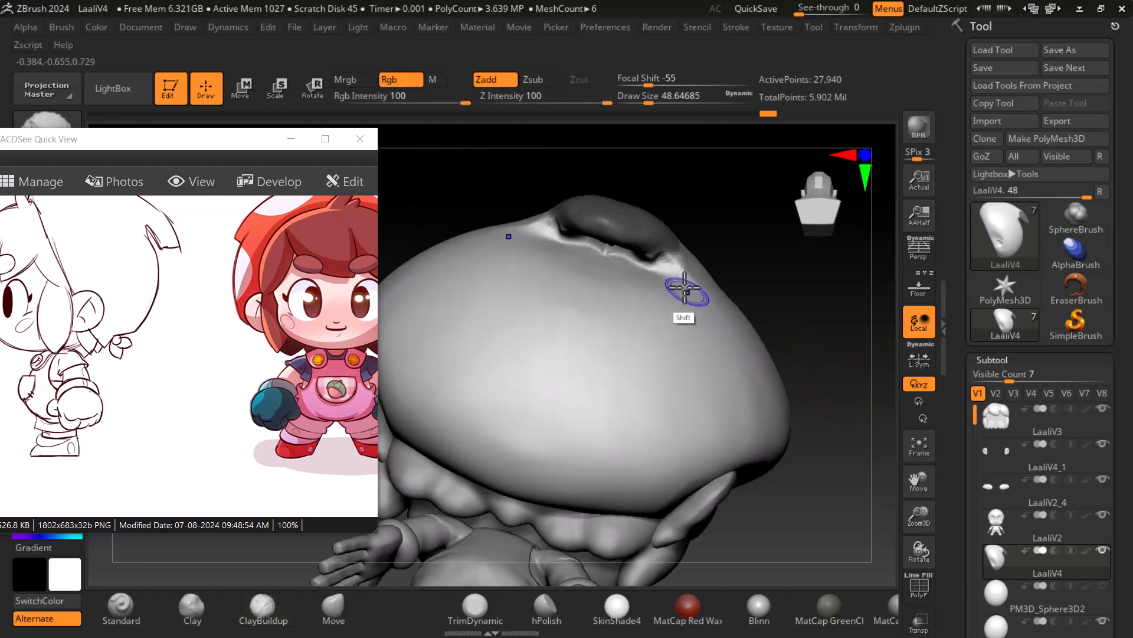
{"action": "mouse_move", "coordinate": [792, 321]}
{"action": "left_mouse_down"}
{"action": "mouse_move", "coordinate": [860, 453]}
{"action": "mouse_move", "coordinate": [827, 471]}
{"action": "mouse_move", "coordinate": [796, 415]}
{"action": "mouse_move", "coordinate": [895, 324]}
{"action": "mouse_move", "coordinate": [850, 384]}
{"action": "mouse_move", "coordinate": [683, 324]}
{"action": "mouse_move", "coordinate": [702, 335]}
{"action": "left_mouse_up"}
Show the floor drawing, enlarge the brush to a draw size of about 77 and smooth the hat's rear contour down its back
{"action": "left_click", "coordinate": [909, 297]}
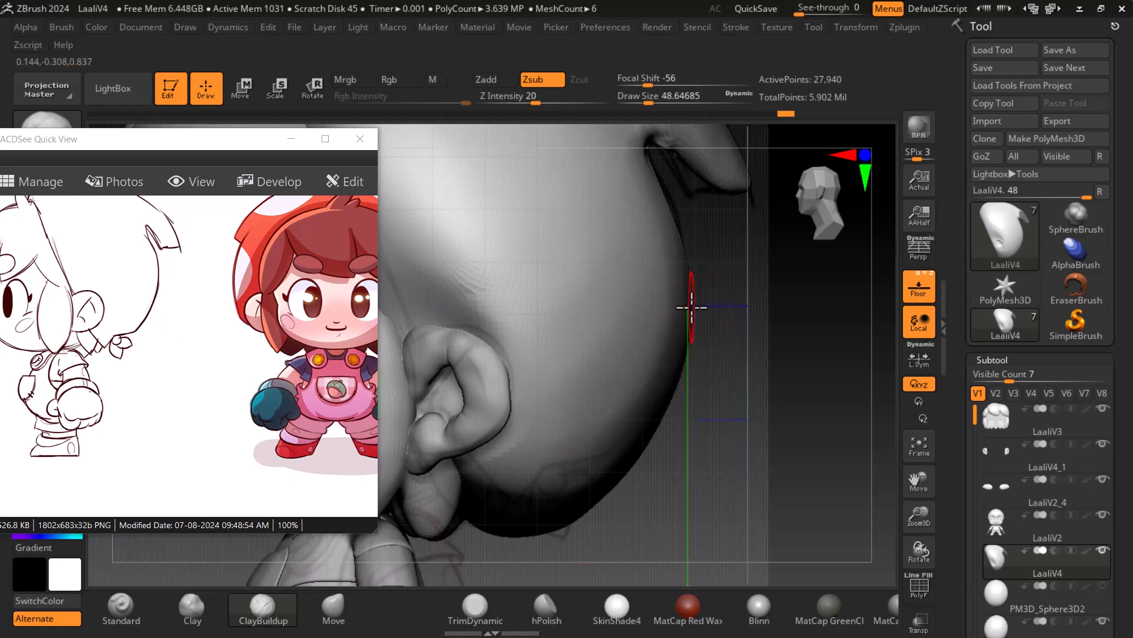
{"action": "mouse_move", "coordinate": [692, 327]}
{"action": "left_mouse_down", "text": "shift"}
{"action": "mouse_move", "coordinate": [655, 413]}
{"action": "mouse_move", "coordinate": [674, 398]}
{"action": "left_mouse_up", "text": "shift"}
{"action": "left_click_drag", "start_coordinate": [647, 101], "coordinate": [656, 102]}
{"action": "mouse_move", "coordinate": [678, 393]}
{"action": "left_mouse_down", "text": "shift"}
{"action": "mouse_move", "coordinate": [680, 344]}
{"action": "mouse_move", "coordinate": [691, 351]}
{"action": "mouse_move", "coordinate": [668, 381]}
{"action": "mouse_move", "coordinate": [688, 324]}
{"action": "mouse_move", "coordinate": [629, 468]}
{"action": "mouse_move", "coordinate": [609, 473]}
{"action": "mouse_move", "coordinate": [588, 504]}
{"action": "mouse_move", "coordinate": [590, 481]}
{"action": "mouse_move", "coordinate": [627, 458]}
{"action": "left_mouse_up", "text": "shift"}
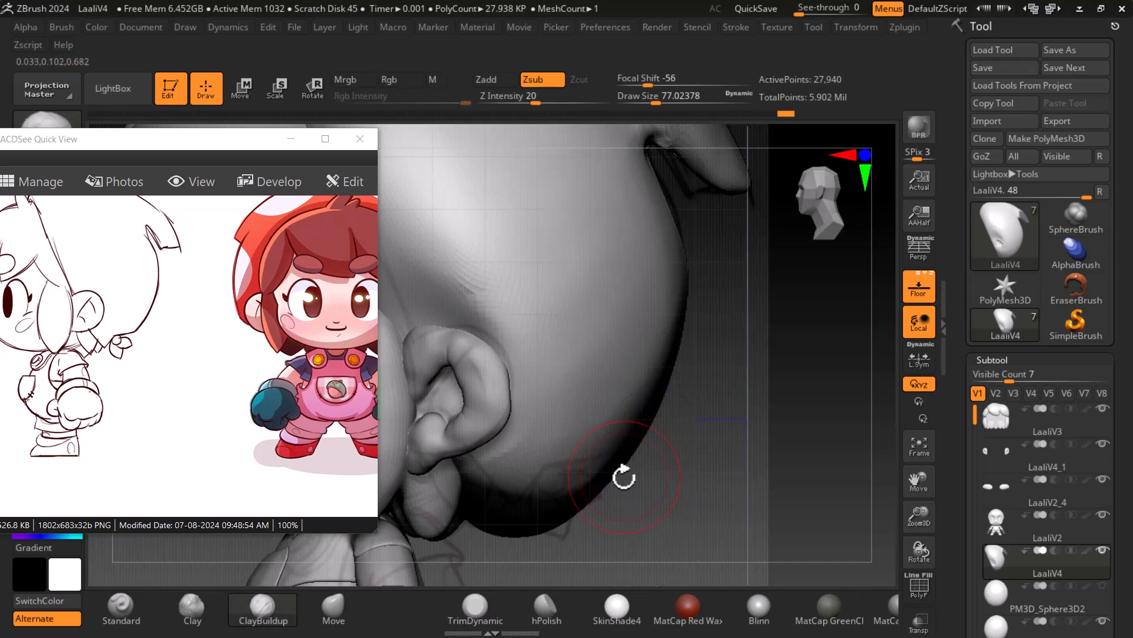
Carve the hat's lower rear edge behind the ear up to the drawn outline, smooth it and check the shape without the floor
{"action": "mouse_move", "coordinate": [570, 476]}
{"action": "left_mouse_down", "text": "alt"}
{"action": "mouse_move", "coordinate": [577, 506]}
{"action": "mouse_move", "coordinate": [608, 475]}
{"action": "mouse_move", "coordinate": [541, 513]}
{"action": "mouse_move", "coordinate": [564, 480]}
{"action": "left_mouse_up", "text": "alt"}
{"action": "mouse_move", "coordinate": [563, 480]}
{"action": "right_mouse_down", "text": "alt"}
{"action": "mouse_move", "coordinate": [544, 519]}
{"action": "mouse_move", "coordinate": [726, 486]}
{"action": "mouse_move", "coordinate": [742, 439]}
{"action": "mouse_move", "coordinate": [749, 470]}
{"action": "mouse_move", "coordinate": [608, 452]}
{"action": "right_mouse_up", "text": "alt"}
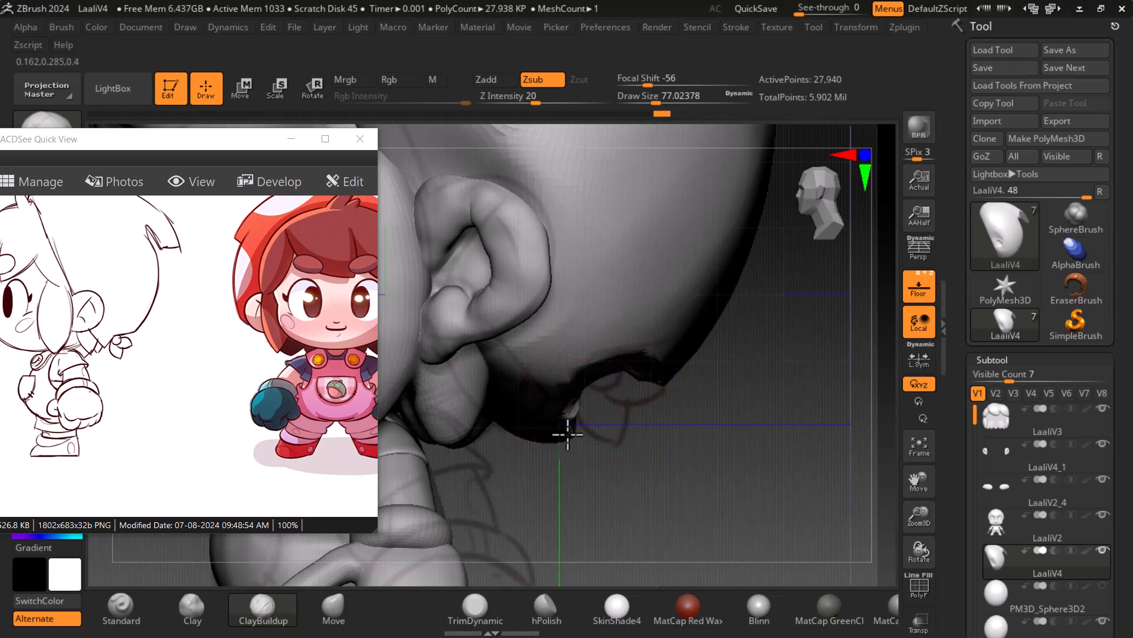
{"action": "mouse_move", "coordinate": [564, 425]}
{"action": "right_mouse_down", "text": "alt"}
{"action": "mouse_move", "coordinate": [539, 425]}
{"action": "mouse_move", "coordinate": [670, 451]}
{"action": "mouse_move", "coordinate": [548, 425]}
{"action": "right_mouse_up", "text": "alt"}
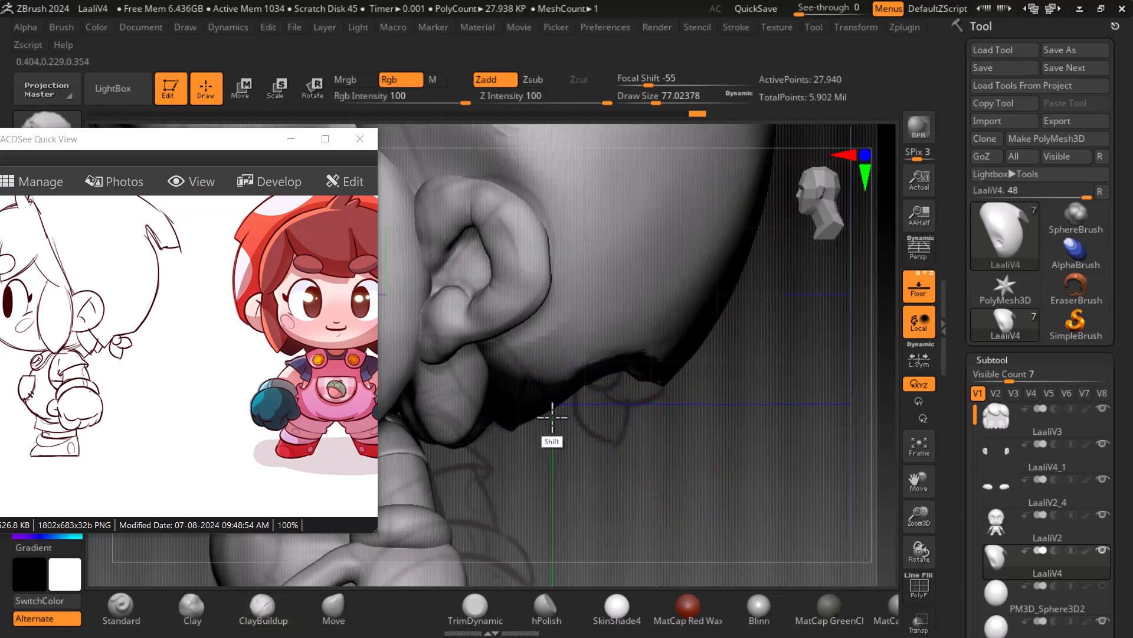
{"action": "key", "text": "shift"}
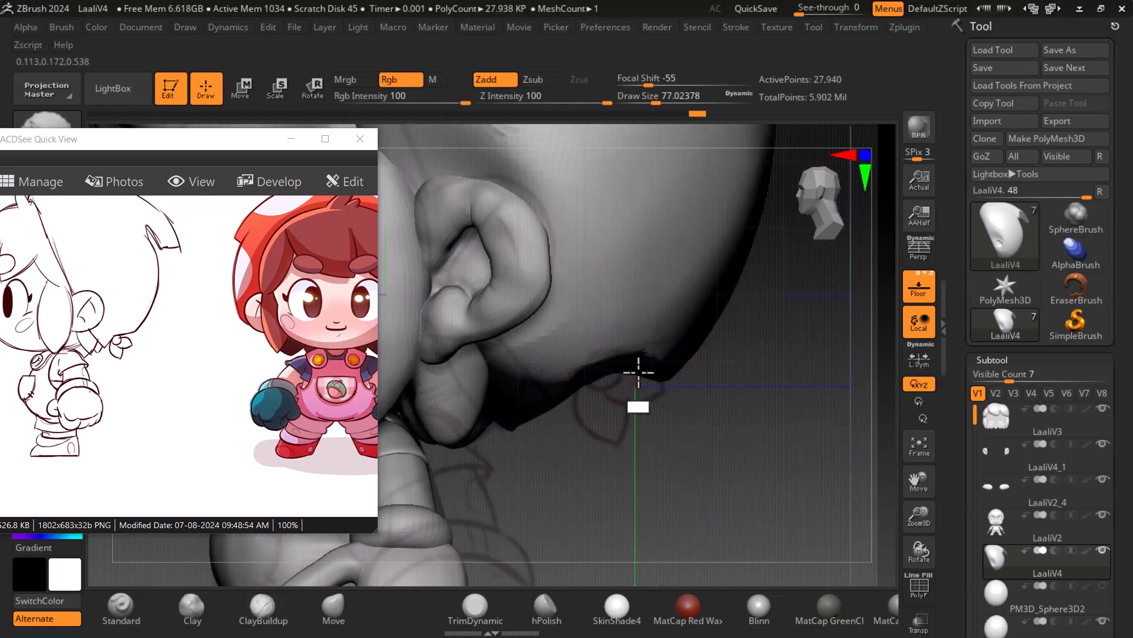
{"action": "left_click_drag", "start_coordinate": [616, 367], "coordinate": [568, 388], "text": "shift"}
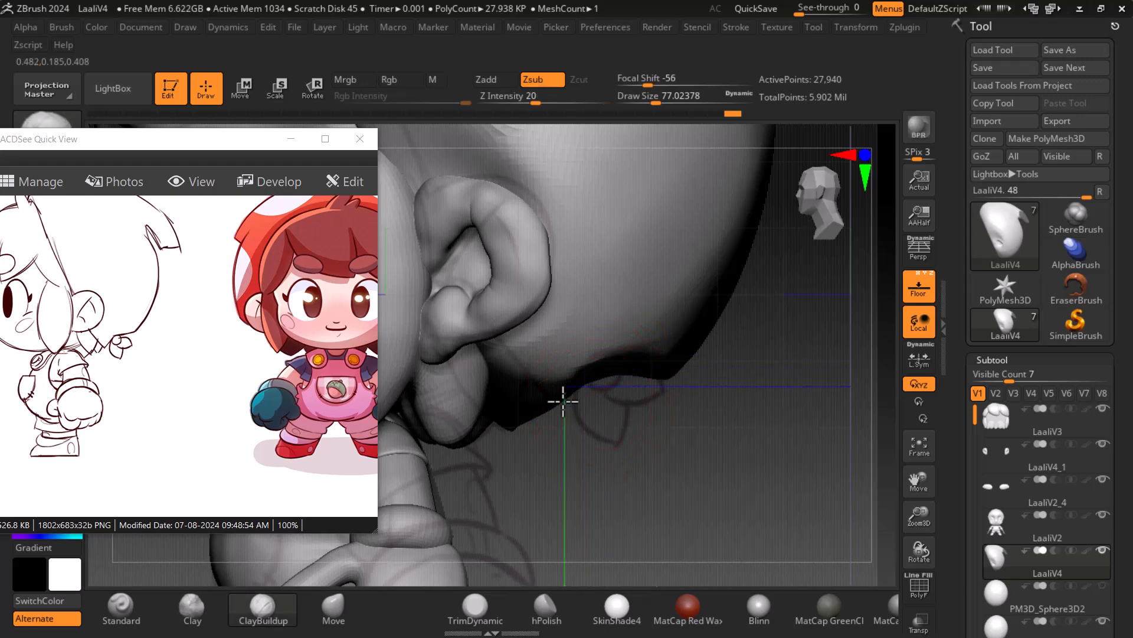
{"action": "left_click", "coordinate": [919, 286]}
{"action": "mouse_move", "coordinate": [838, 414]}
{"action": "left_mouse_down"}
{"action": "mouse_move", "coordinate": [772, 455]}
{"action": "mouse_move", "coordinate": [720, 362]}
{"action": "mouse_move", "coordinate": [726, 410]}
{"action": "left_mouse_up"}
{"action": "key", "text": "shift"}
{"action": "left_click_drag", "start_coordinate": [860, 508], "coordinate": [856, 512]}
{"action": "left_click_drag", "start_coordinate": [776, 507], "coordinate": [784, 450]}
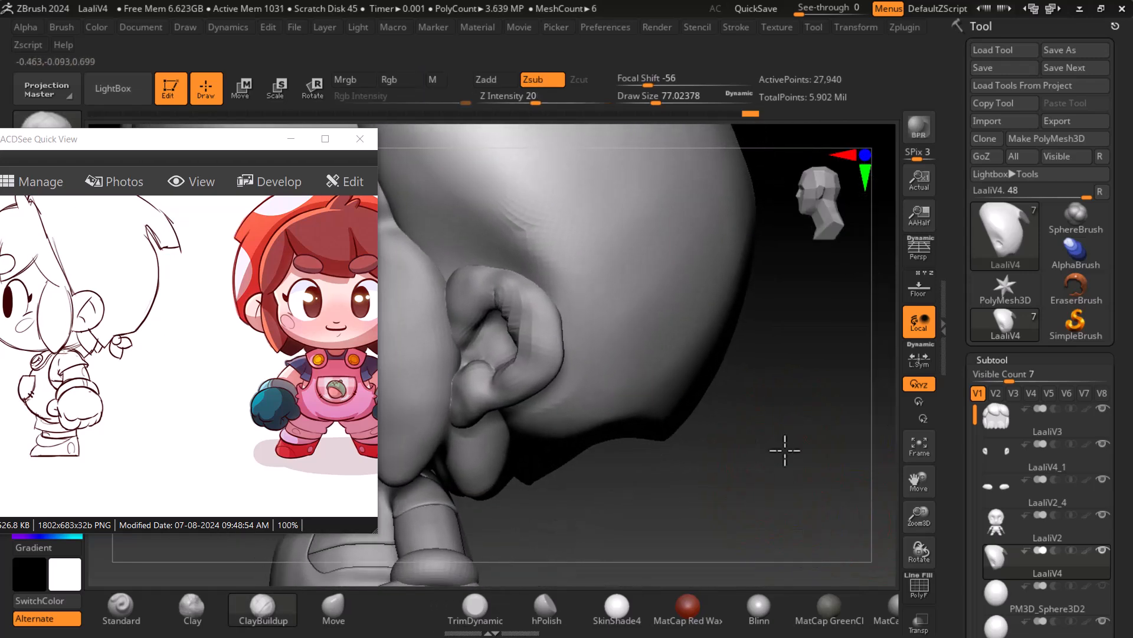
Shave the hat's back curve inward along the side reference drawing with subtractive strokes and smooth it
{"action": "left_click", "coordinate": [918, 284]}
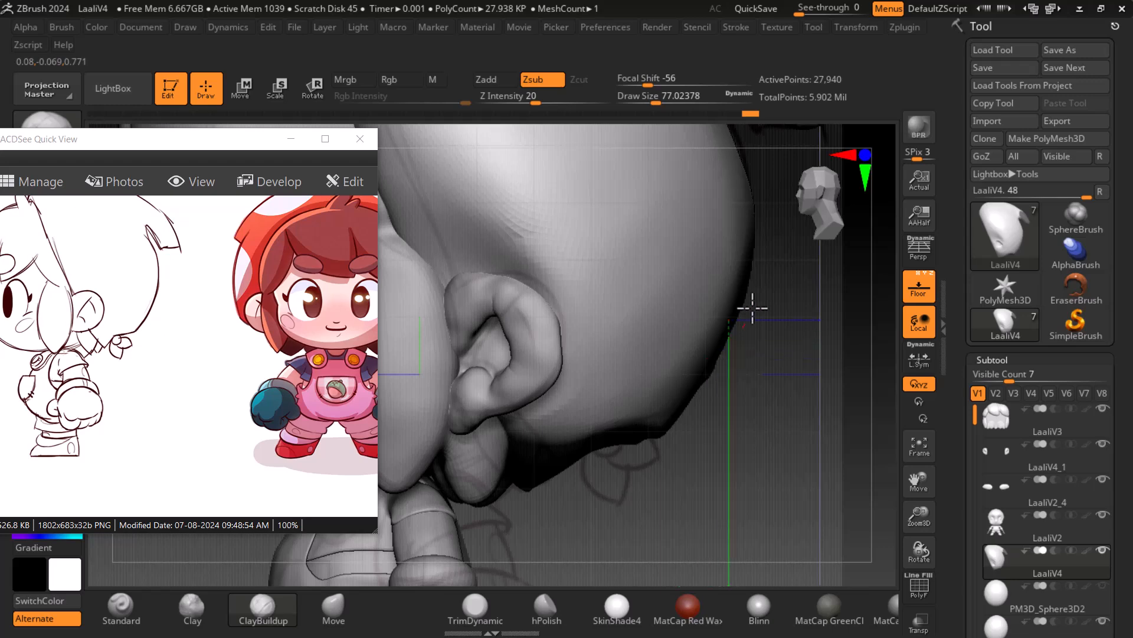
{"action": "left_click_drag", "start_coordinate": [740, 346], "coordinate": [741, 468]}
{"action": "key", "text": "shift"}
{"action": "mouse_move", "coordinate": [594, 378]}
{"action": "left_mouse_down", "text": "shift"}
{"action": "mouse_move", "coordinate": [623, 303]}
{"action": "mouse_move", "coordinate": [595, 372]}
{"action": "left_mouse_up", "text": "shift"}
Smooth the carved lower back of the hat from several angles with the floor drawing hidden
{"action": "left_click", "coordinate": [919, 288]}
{"action": "left_click_drag", "start_coordinate": [826, 342], "coordinate": [732, 354]}
{"action": "left_click_drag", "start_coordinate": [705, 443], "coordinate": [697, 400], "text": "alt"}
{"action": "right_click_drag", "start_coordinate": [698, 401], "coordinate": [729, 390]}
{"action": "mouse_move", "coordinate": [729, 390]}
{"action": "left_mouse_down", "text": "shift"}
{"action": "mouse_move", "coordinate": [668, 430]}
{"action": "mouse_move", "coordinate": [638, 416]}
{"action": "left_mouse_up", "text": "shift"}
{"action": "mouse_move", "coordinate": [655, 330]}
{"action": "left_mouse_down", "text": "shift"}
{"action": "mouse_move", "coordinate": [661, 318]}
{"action": "mouse_move", "coordinate": [669, 345]}
{"action": "left_mouse_up", "text": "shift"}
{"action": "right_click_drag", "start_coordinate": [771, 409], "coordinate": [846, 418]}
Smooth the hat's lower back contour against the floor drawing and undo the last inward stroke under its rear edge
{"action": "left_click", "coordinate": [919, 286]}
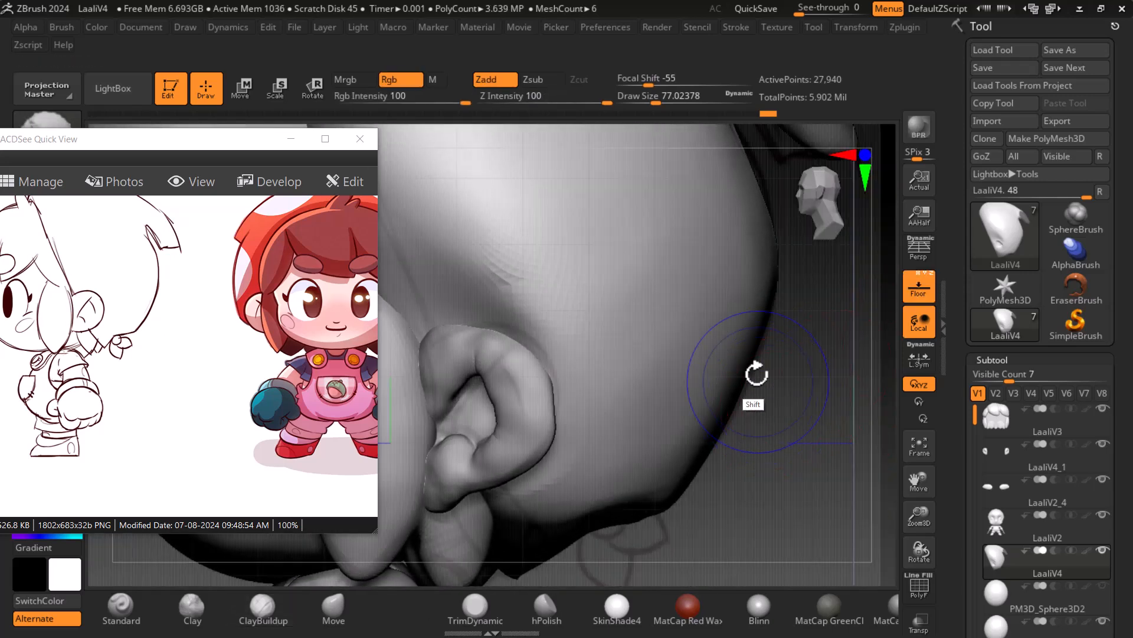
{"action": "mouse_move", "coordinate": [725, 404]}
{"action": "left_mouse_down", "text": "shift"}
{"action": "mouse_move", "coordinate": [729, 424]}
{"action": "mouse_move", "coordinate": [686, 508]}
{"action": "mouse_move", "coordinate": [690, 468]}
{"action": "left_mouse_up", "text": "shift"}
{"action": "mouse_move", "coordinate": [703, 516]}
{"action": "left_mouse_down", "text": "shift"}
{"action": "mouse_move", "coordinate": [673, 499]}
{"action": "mouse_move", "coordinate": [683, 510]}
{"action": "mouse_move", "coordinate": [756, 405]}
{"action": "left_mouse_up", "text": "shift"}
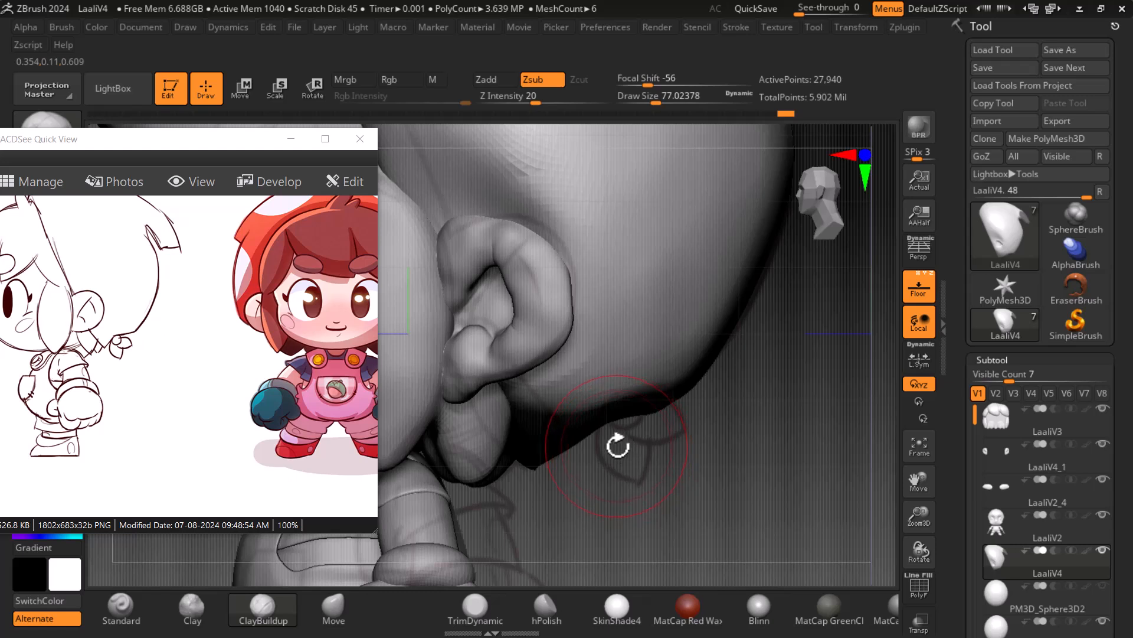
{"action": "mouse_move", "coordinate": [605, 422]}
{"action": "left_mouse_down", "text": "alt"}
{"action": "mouse_move", "coordinate": [625, 416]}
{"action": "mouse_move", "coordinate": [608, 410]}
{"action": "mouse_move", "coordinate": [612, 431]}
{"action": "left_mouse_up", "text": "alt"}
{"action": "key", "text": "ctrl+z"}
Cut away the hat's bottom edge below and behind the ear with inward ClayBuildup strokes to follow the drawn outline
{"action": "mouse_move", "coordinate": [752, 445]}
{"action": "left_mouse_down", "text": "shift"}
{"action": "mouse_move", "coordinate": [779, 463]}
{"action": "mouse_move", "coordinate": [766, 468]}
{"action": "left_mouse_up", "text": "shift"}
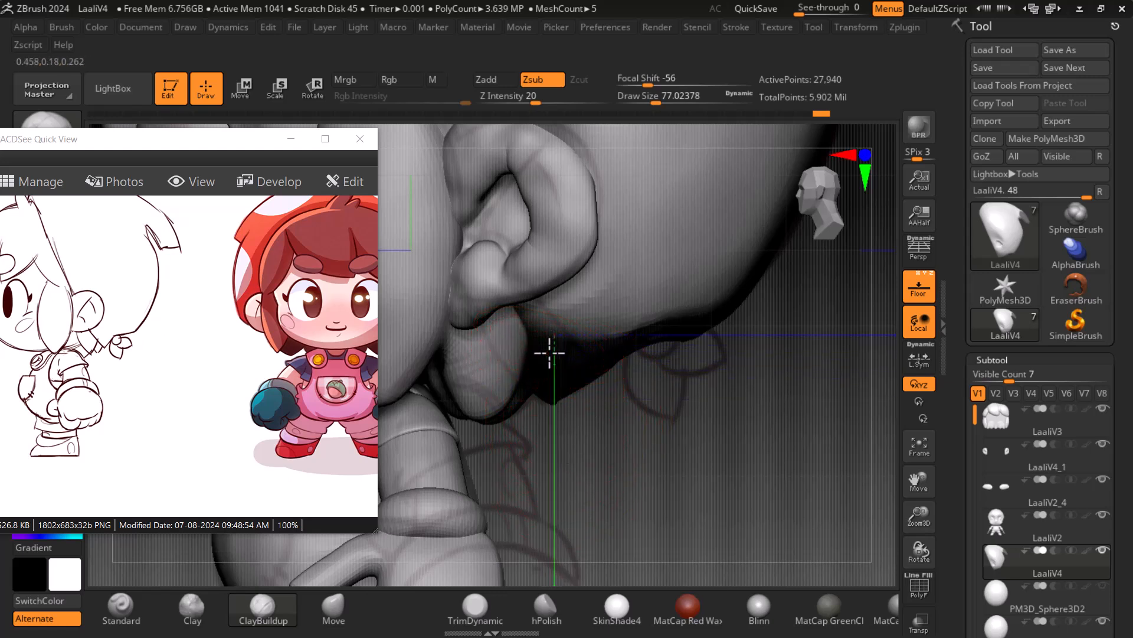
{"action": "left_click_drag", "start_coordinate": [548, 343], "coordinate": [543, 336], "text": "alt"}
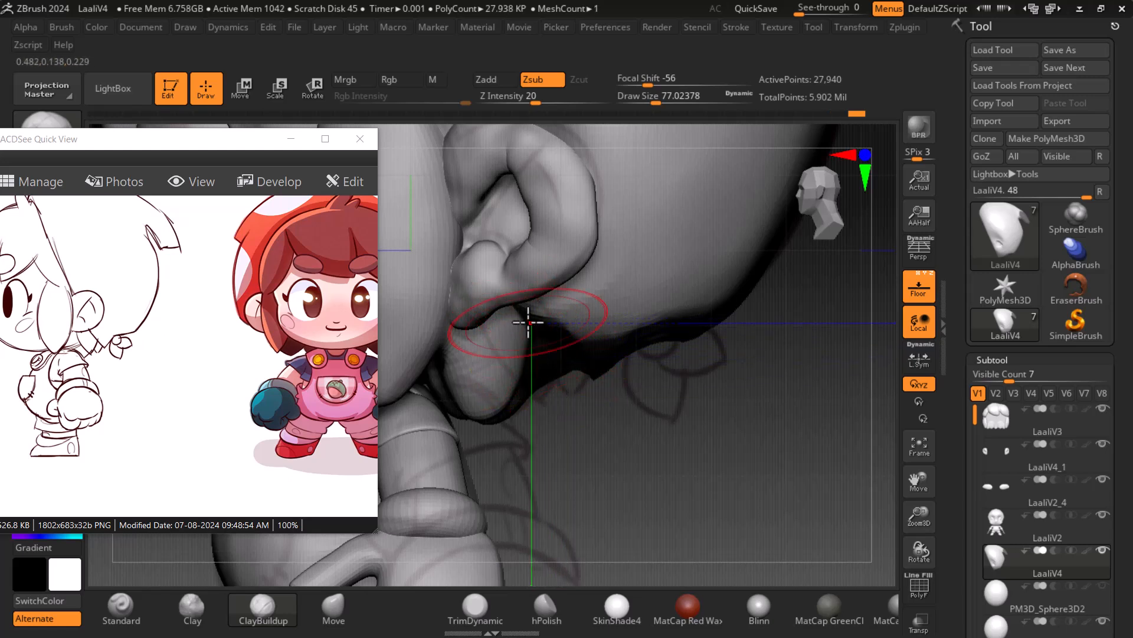
{"action": "left_click_drag", "start_coordinate": [532, 326], "coordinate": [545, 388], "text": "alt"}
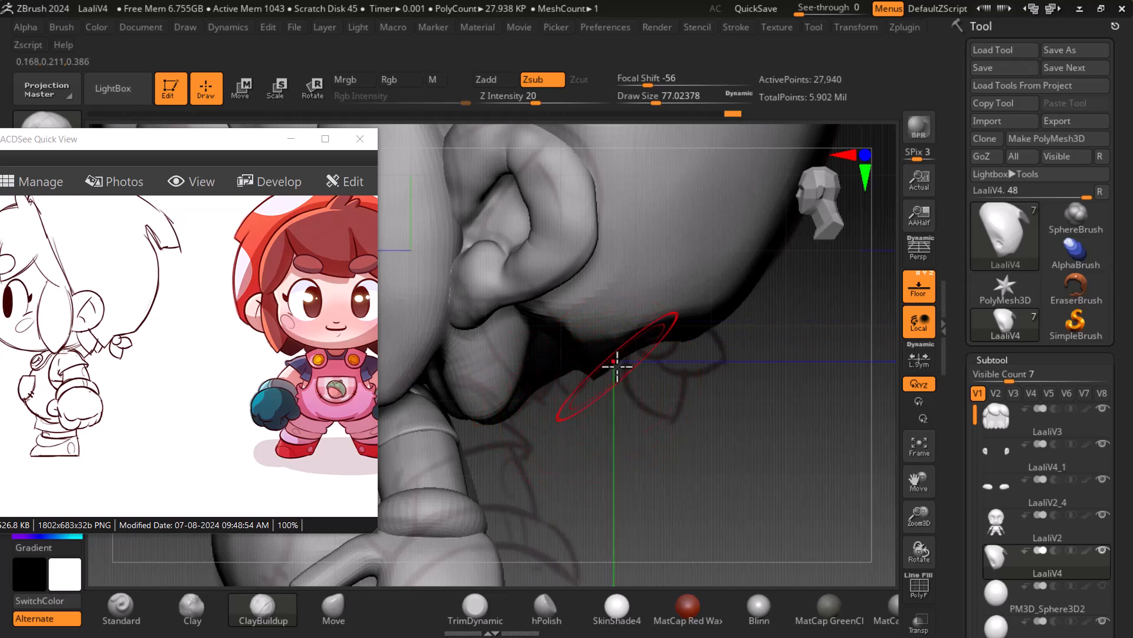
Hide the floor drawing and smooth the freshly carved underside rim along the back of the hat from below
{"action": "left_click", "coordinate": [917, 297]}
{"action": "left_click_drag", "start_coordinate": [844, 366], "coordinate": [784, 443]}
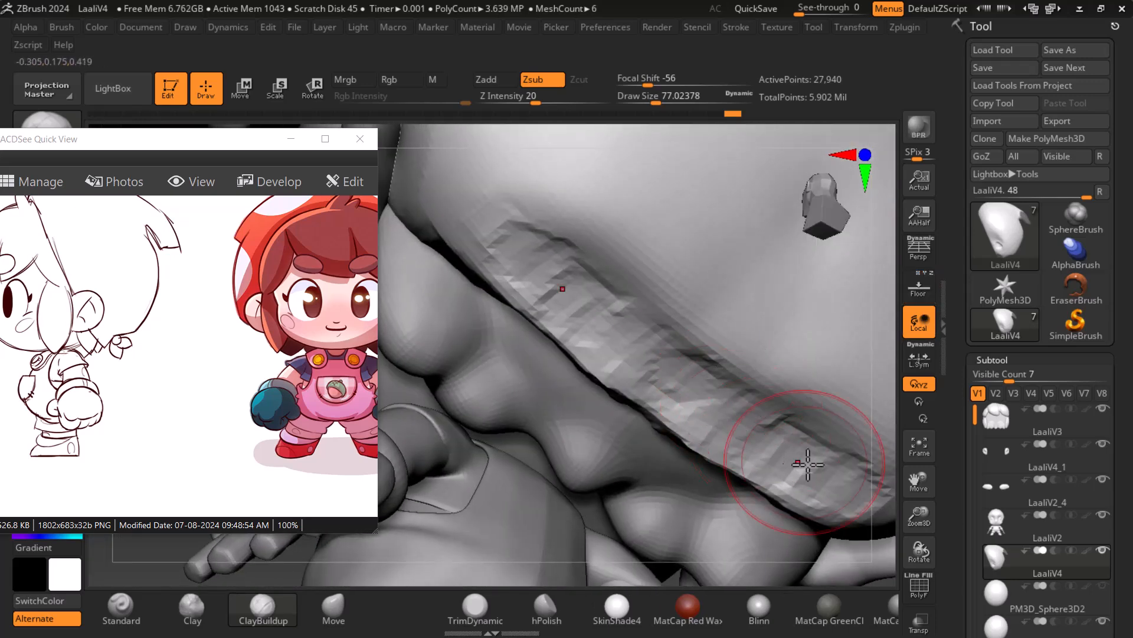
{"action": "key", "text": "f"}
{"action": "mouse_move", "coordinate": [790, 491]}
{"action": "left_mouse_down"}
{"action": "mouse_move", "coordinate": [744, 463]}
{"action": "mouse_move", "coordinate": [805, 461]}
{"action": "mouse_move", "coordinate": [813, 471]}
{"action": "left_mouse_up"}
{"action": "mouse_move", "coordinate": [596, 342]}
{"action": "left_mouse_down", "text": "shift"}
{"action": "mouse_move", "coordinate": [658, 373]}
{"action": "mouse_move", "coordinate": [513, 260]}
{"action": "mouse_move", "coordinate": [724, 397]}
{"action": "left_mouse_up", "text": "shift"}
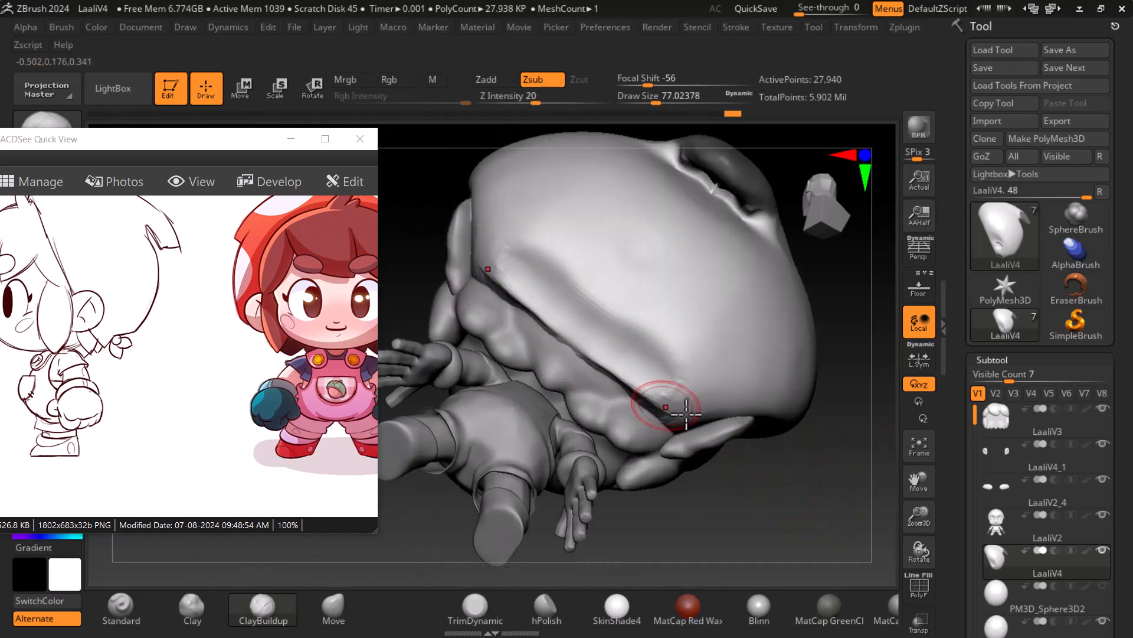
{"action": "left_click_drag", "start_coordinate": [792, 473], "coordinate": [683, 455]}
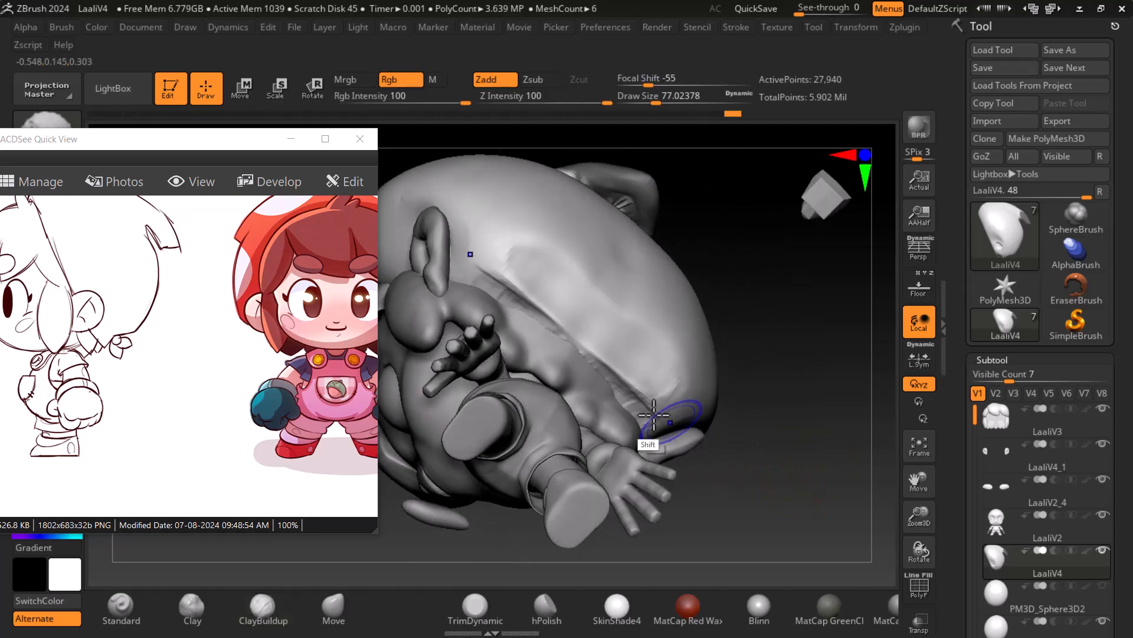
{"action": "mouse_move", "coordinate": [605, 390]}
{"action": "left_mouse_down", "text": "shift"}
{"action": "mouse_move", "coordinate": [663, 463]}
{"action": "mouse_move", "coordinate": [549, 404]}
{"action": "left_mouse_up", "text": "shift"}
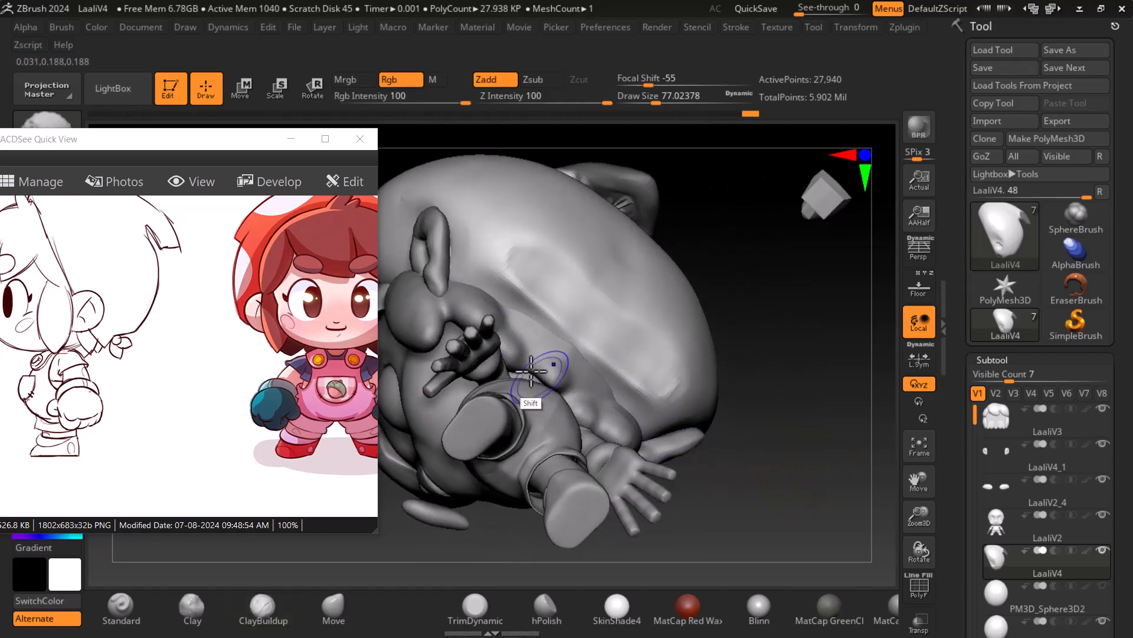
{"action": "left_click_drag", "start_coordinate": [515, 239], "coordinate": [566, 284], "text": "shift"}
{"action": "mouse_move", "coordinate": [726, 407]}
{"action": "left_mouse_down"}
{"action": "mouse_move", "coordinate": [817, 463]}
{"action": "mouse_move", "coordinate": [847, 442]}
{"action": "mouse_move", "coordinate": [785, 425]}
{"action": "mouse_move", "coordinate": [805, 521]}
{"action": "mouse_move", "coordinate": [754, 438]}
{"action": "mouse_move", "coordinate": [785, 445]}
{"action": "mouse_move", "coordinate": [785, 471]}
{"action": "mouse_move", "coordinate": [779, 459]}
{"action": "left_mouse_up"}
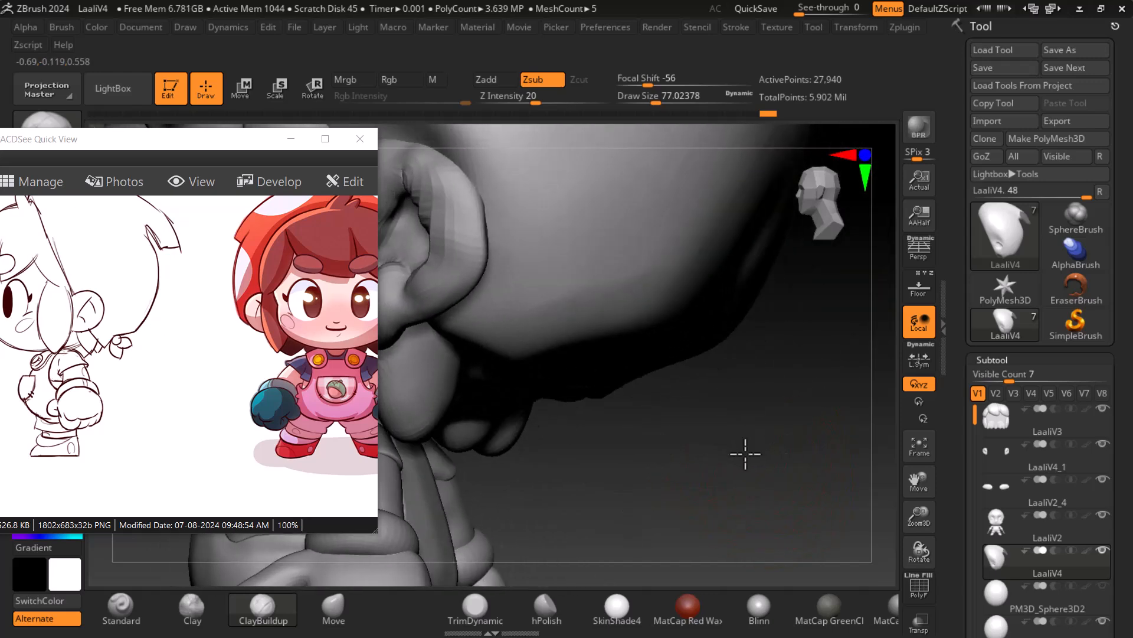
Show the floor drawing and carve the hat's lower edge behind the ear inward with ClayBuildup strokes along the sketched outline
{"action": "left_click", "coordinate": [918, 290]}
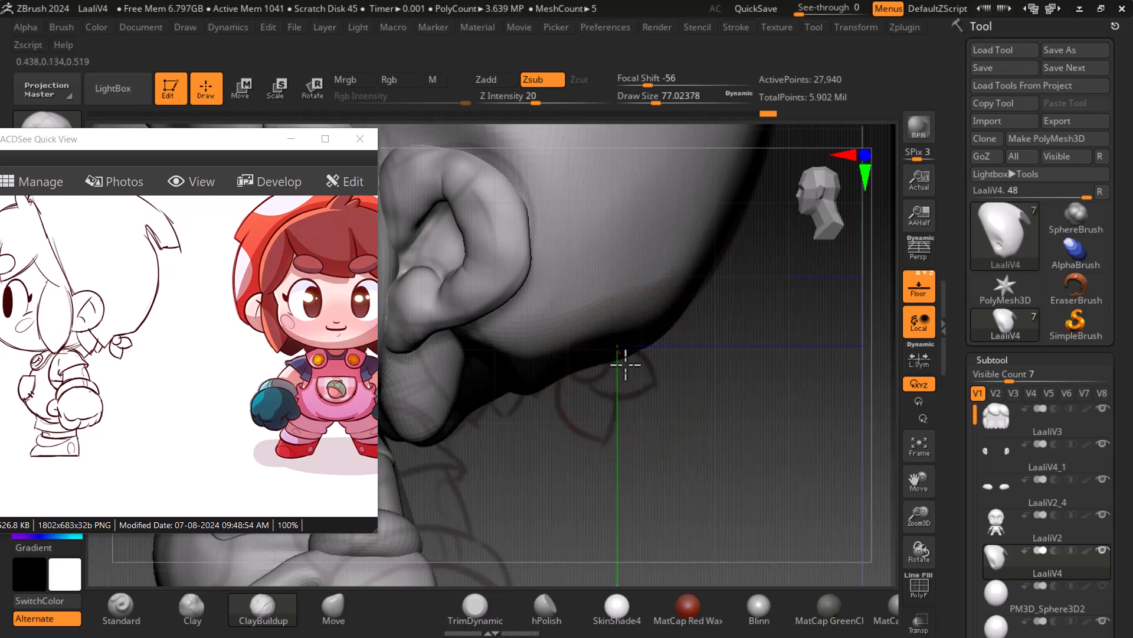
{"action": "left_click_drag", "start_coordinate": [610, 389], "coordinate": [751, 445]}
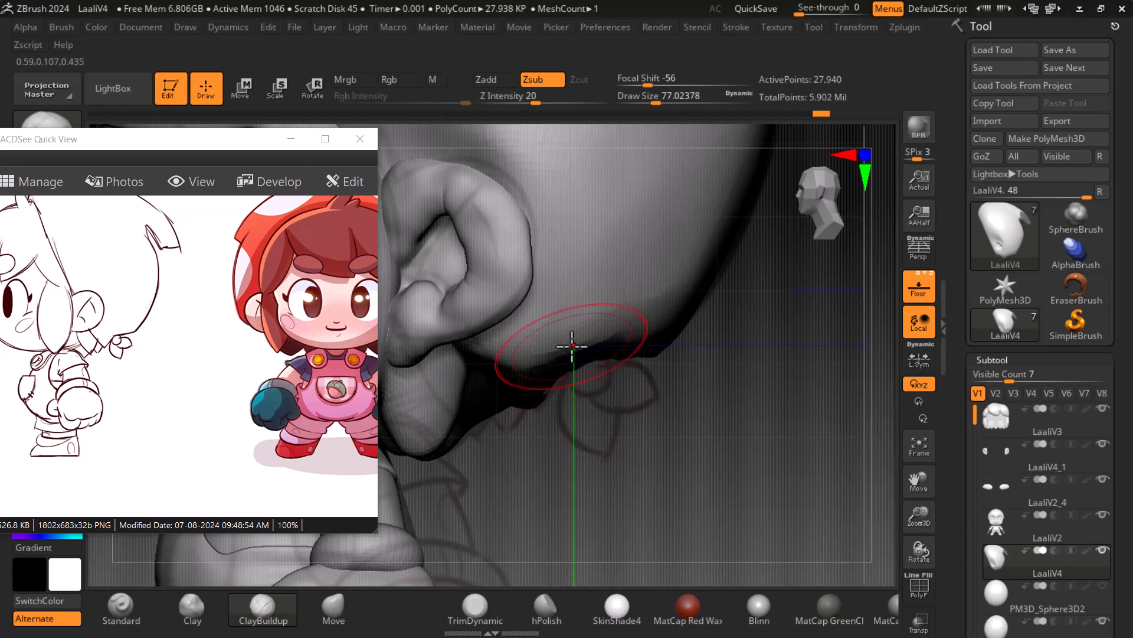
{"action": "left_click_drag", "start_coordinate": [602, 368], "coordinate": [602, 366]}
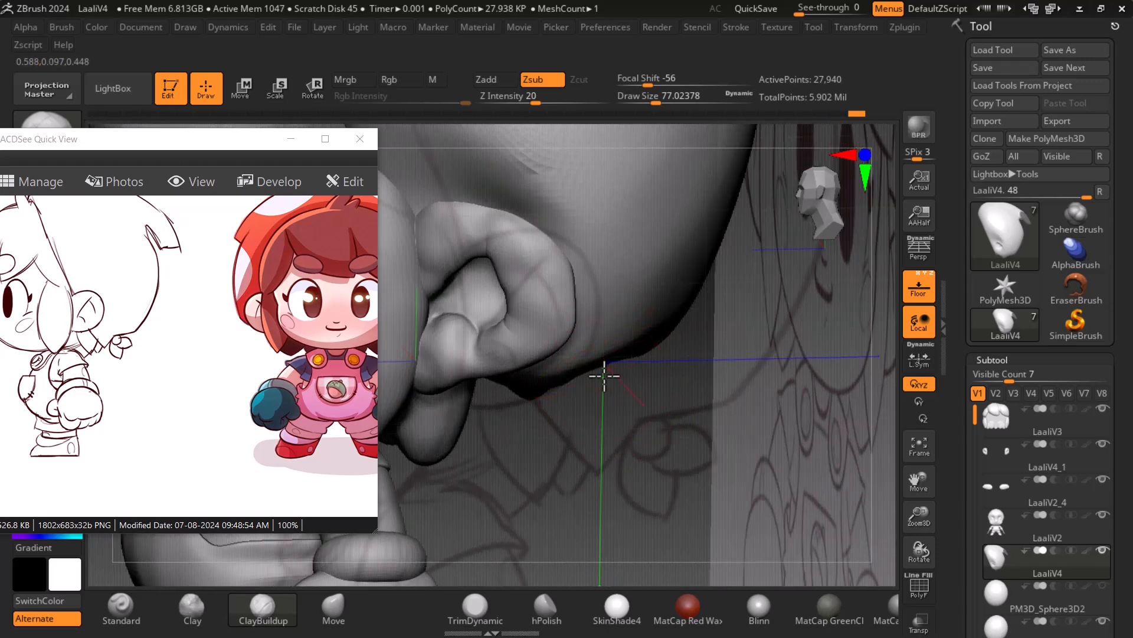
{"action": "left_click_drag", "start_coordinate": [716, 339], "coordinate": [703, 379]}
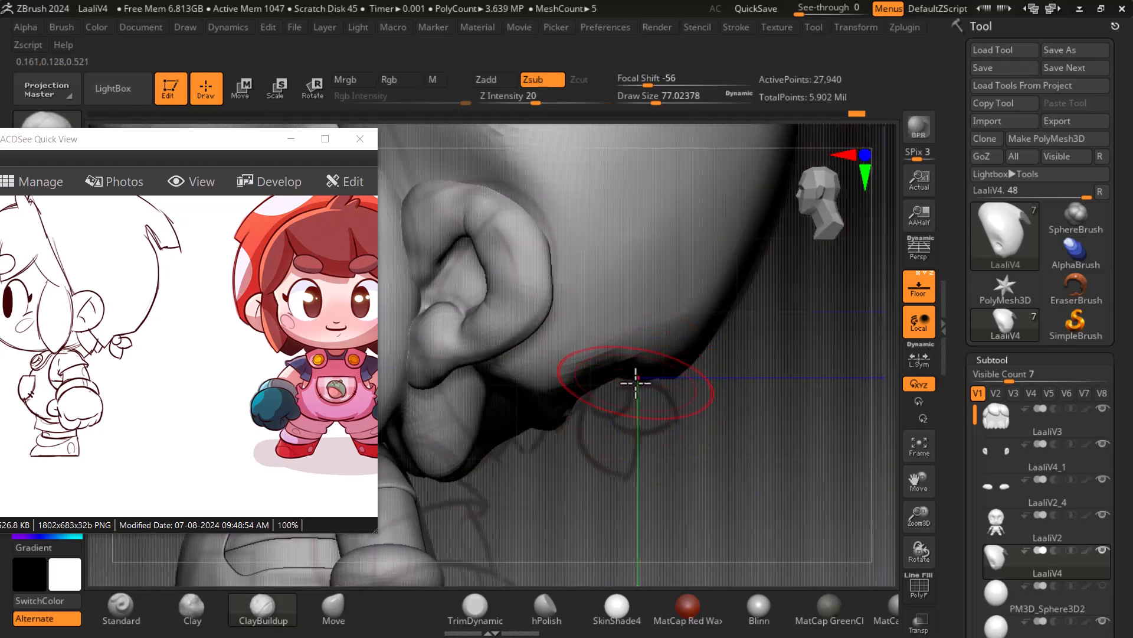
{"action": "key", "text": "shift"}
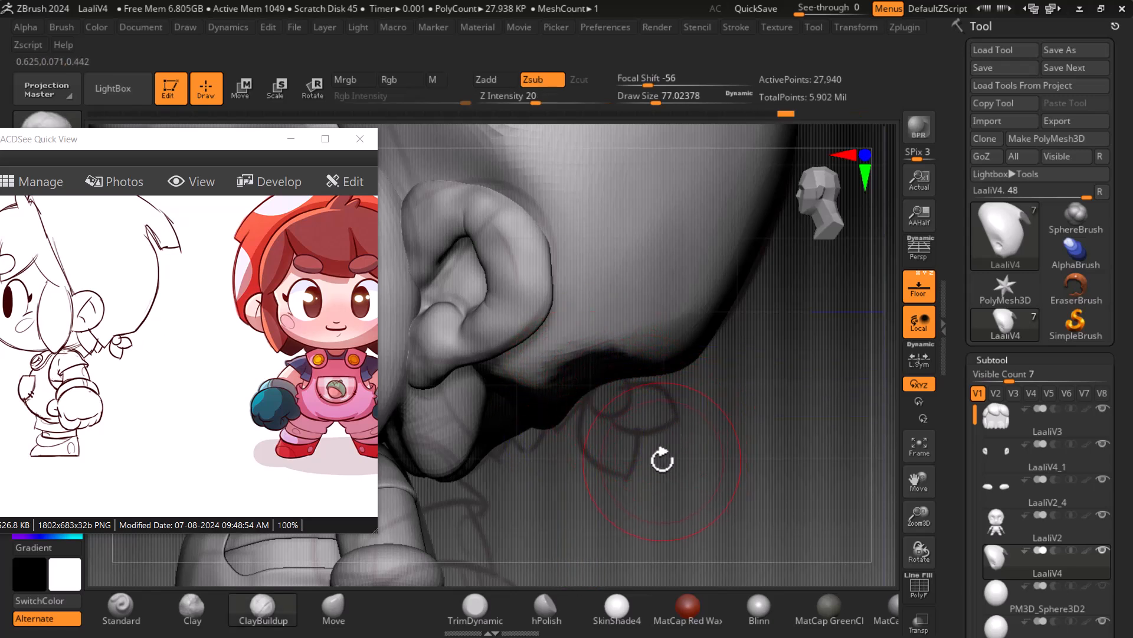
Hide the floor drawing and compare the underside and back of the hat with the side-view sketch in the reference image
{"action": "key", "text": "shift+p"}
{"action": "right_click_drag", "start_coordinate": [829, 338], "coordinate": [756, 435]}
{"action": "right_click_drag", "start_coordinate": [832, 473], "coordinate": [810, 466]}
{"action": "key", "text": "shift"}
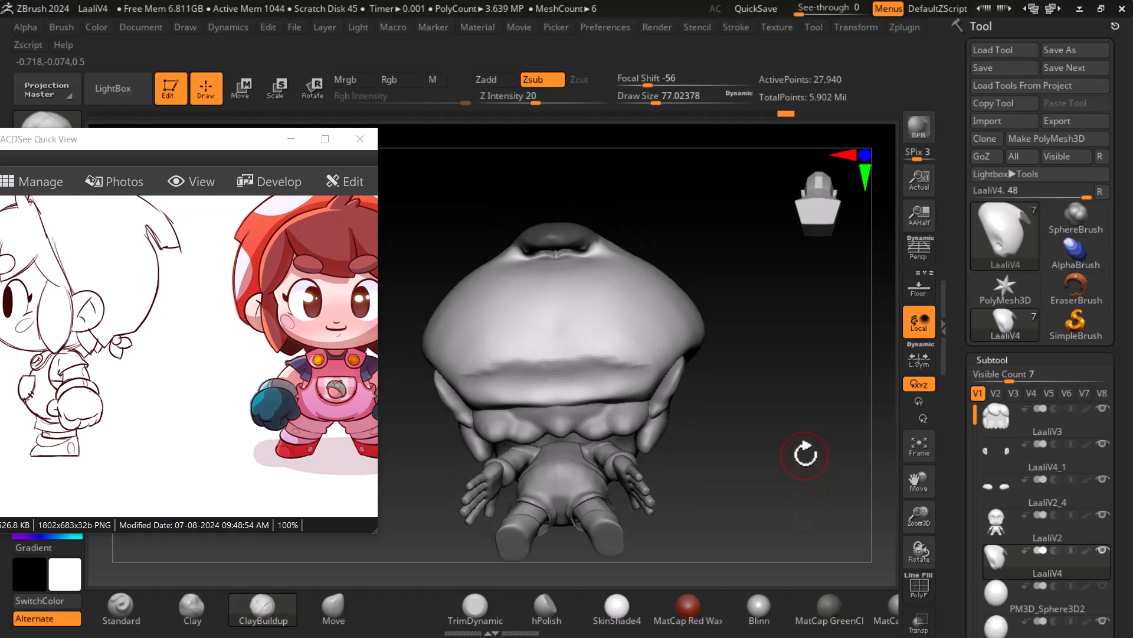
{"action": "left_click_drag", "start_coordinate": [156, 374], "coordinate": [356, 390]}
{"action": "left_click_drag", "start_coordinate": [116, 372], "coordinate": [176, 357]}
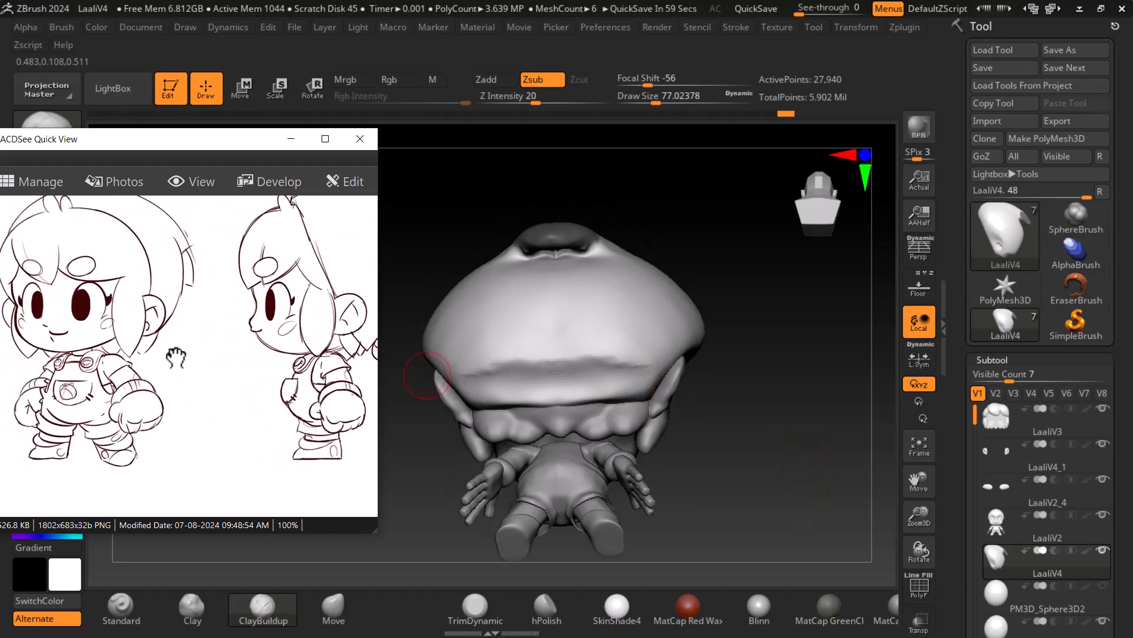
{"action": "mouse_move", "coordinate": [764, 431]}
{"action": "left_mouse_down"}
{"action": "mouse_move", "coordinate": [784, 420]}
{"action": "mouse_move", "coordinate": [810, 433]}
{"action": "left_mouse_up"}
{"action": "left_click_drag", "start_coordinate": [288, 404], "coordinate": [183, 357]}
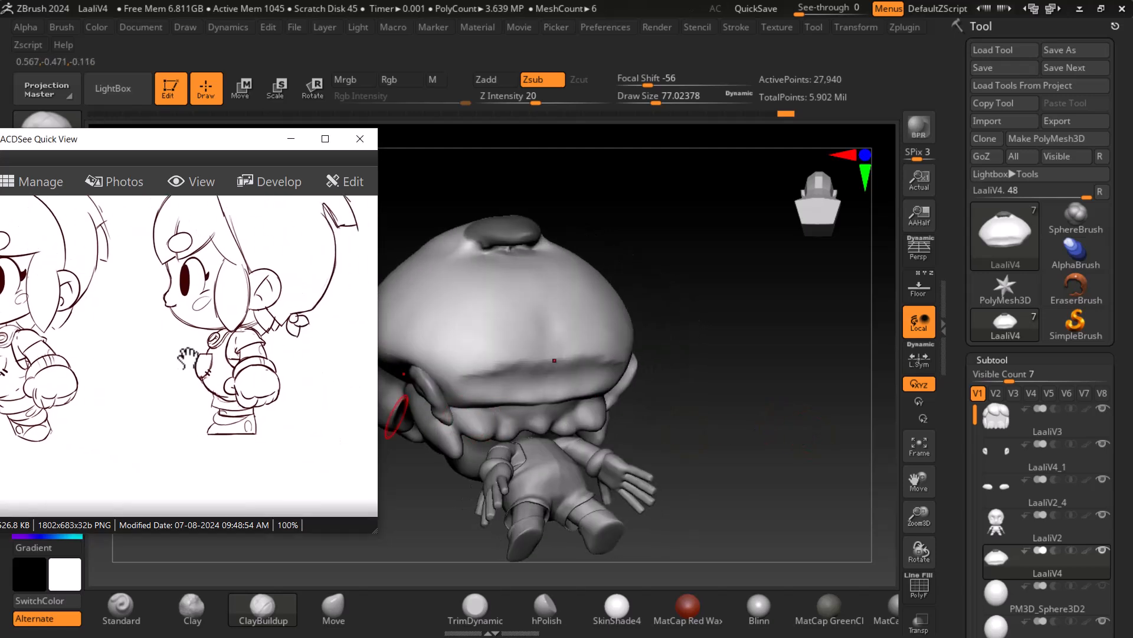
{"action": "left_click_drag", "start_coordinate": [794, 366], "coordinate": [413, 313]}
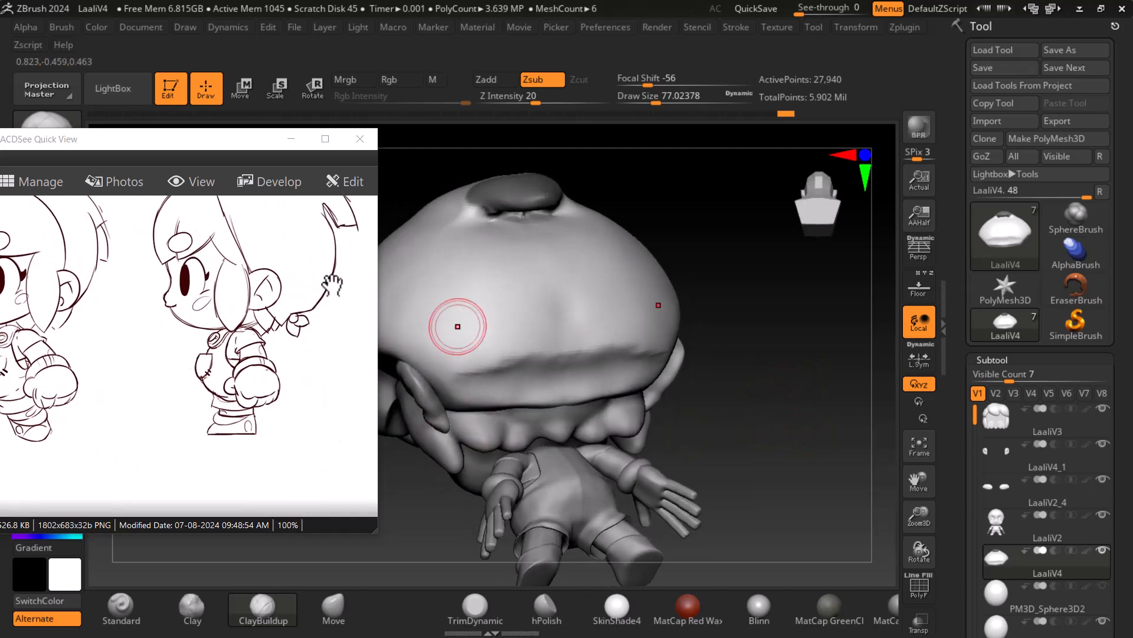
Move the reference image window clear of the brush palette and choose the Pinch brush
{"action": "left_click_drag", "start_coordinate": [203, 149], "coordinate": [531, 247]}
{"action": "left_click_drag", "start_coordinate": [223, 216], "coordinate": [209, 284]}
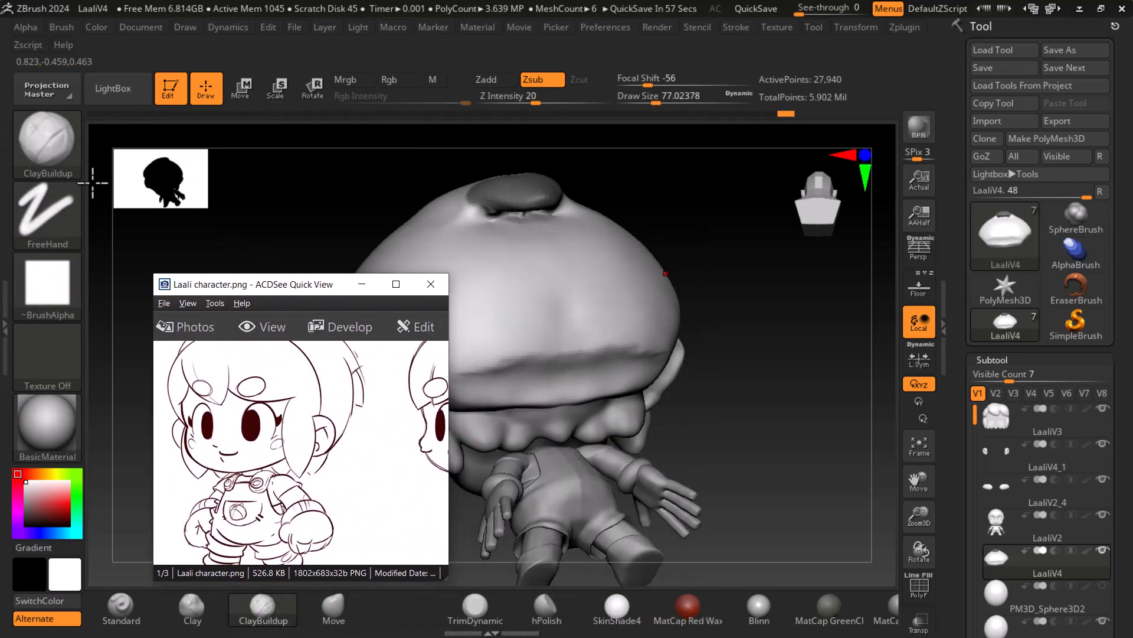
{"action": "key", "text": "b"}
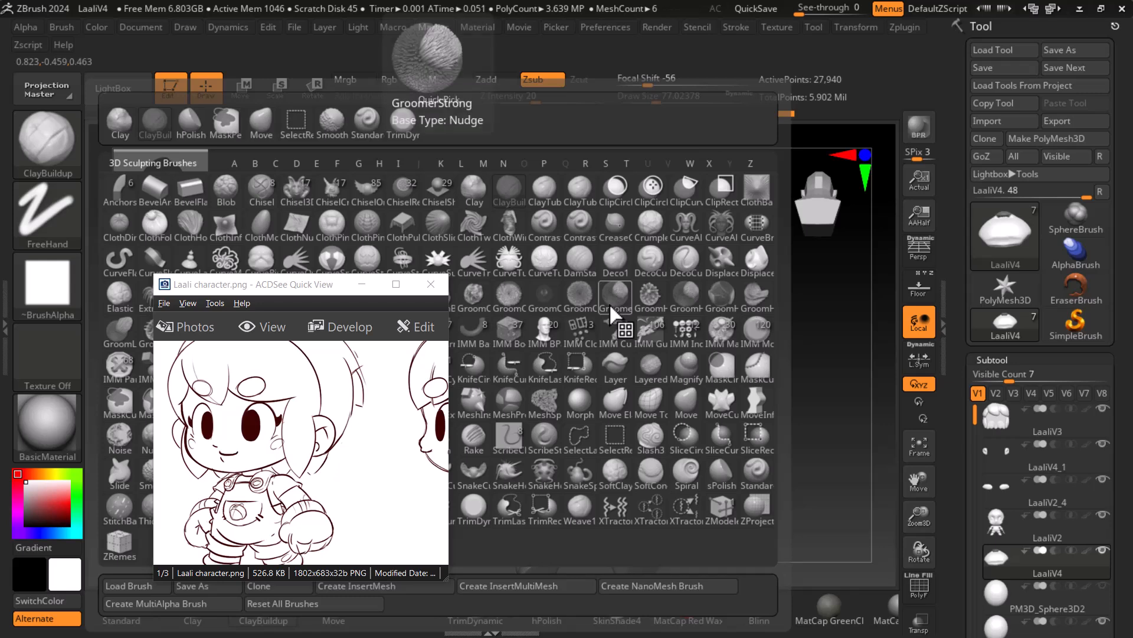
{"action": "key", "text": "p"}
{"action": "mouse_move", "coordinate": [338, 286]}
{"action": "left_mouse_down"}
{"action": "mouse_move", "coordinate": [660, 257]}
{"action": "mouse_move", "coordinate": [206, 194]}
{"action": "left_mouse_up"}
{"action": "left_click", "coordinate": [367, 437]}
Lower the Smooth brush's Z Intensity to 18 and soften the carved crease across the hat's lower back
{"action": "left_click_drag", "start_coordinate": [795, 411], "coordinate": [794, 405]}
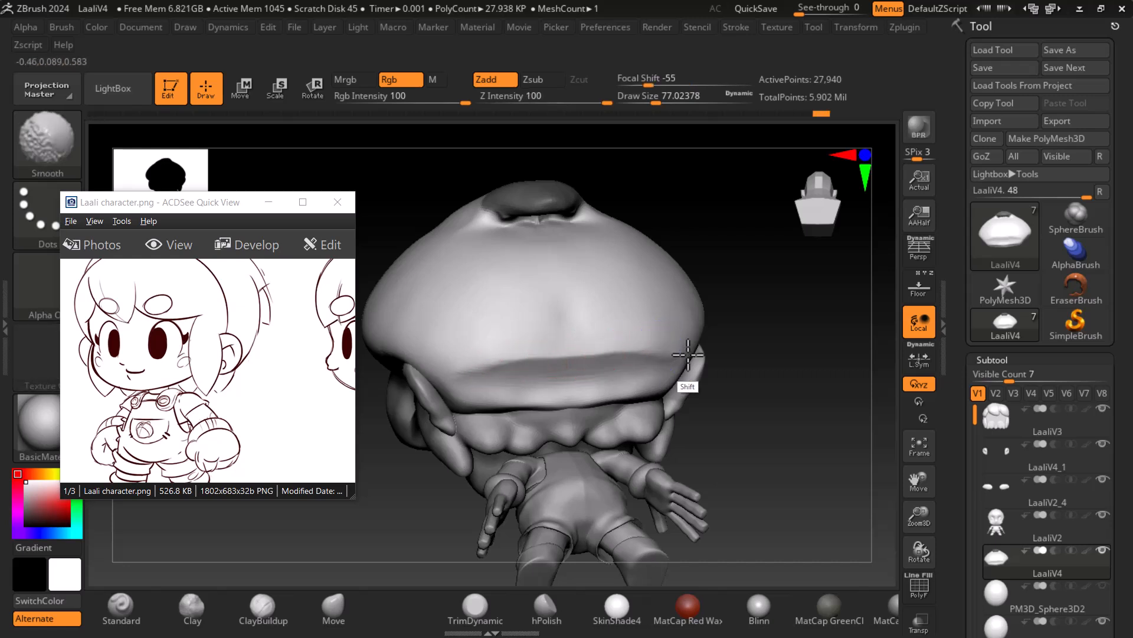
{"action": "left_click_drag", "start_coordinate": [535, 97], "coordinate": [533, 97], "text": "shift"}
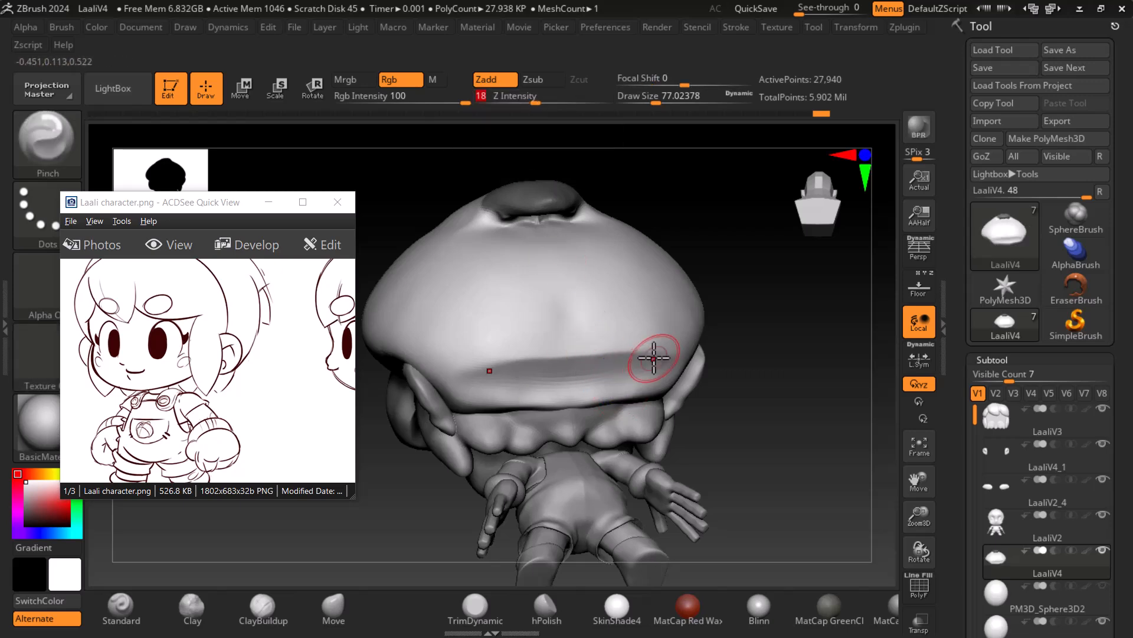
{"action": "right_click_drag", "start_coordinate": [514, 361], "coordinate": [704, 421]}
{"action": "key", "text": "shift"}
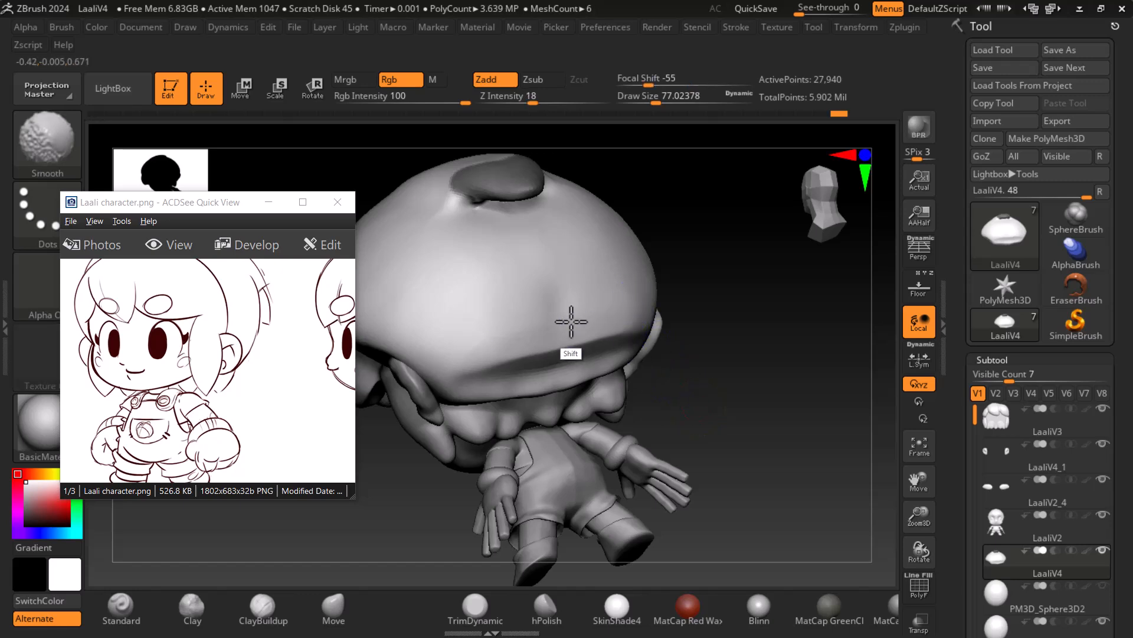
Examine the hat's side profile and underside crease against the side-view sketch in the reference image
{"action": "mouse_move", "coordinate": [752, 420]}
{"action": "right_mouse_down"}
{"action": "mouse_move", "coordinate": [736, 380]}
{"action": "mouse_move", "coordinate": [844, 423]}
{"action": "right_mouse_up"}
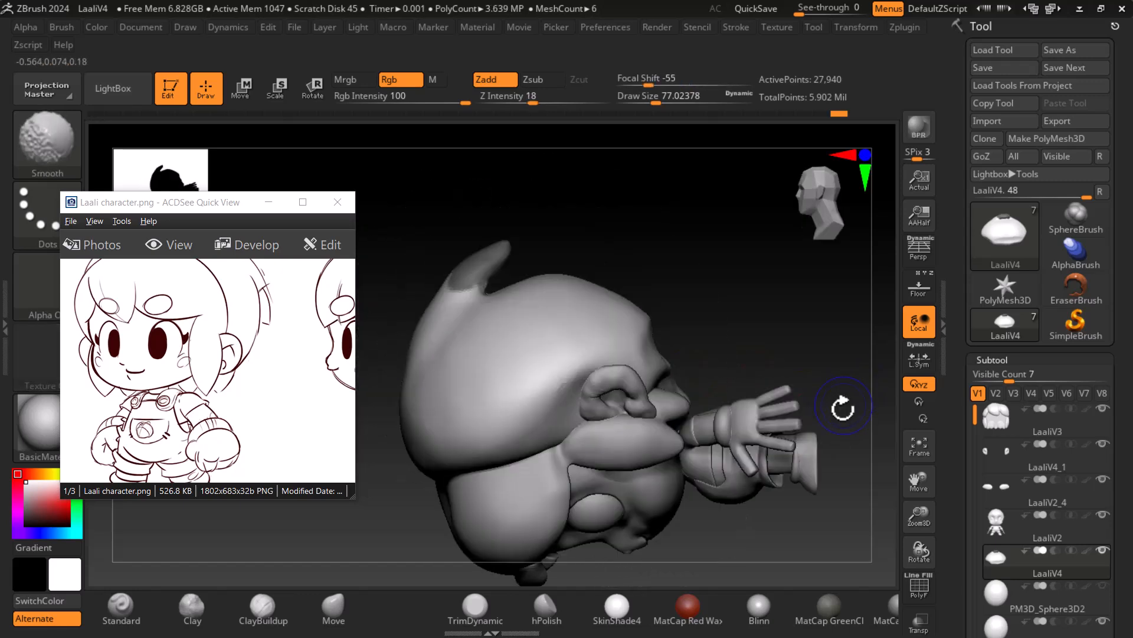
{"action": "right_click_drag", "start_coordinate": [790, 335], "coordinate": [827, 423]}
{"action": "right_click_drag", "start_coordinate": [764, 402], "coordinate": [781, 431]}
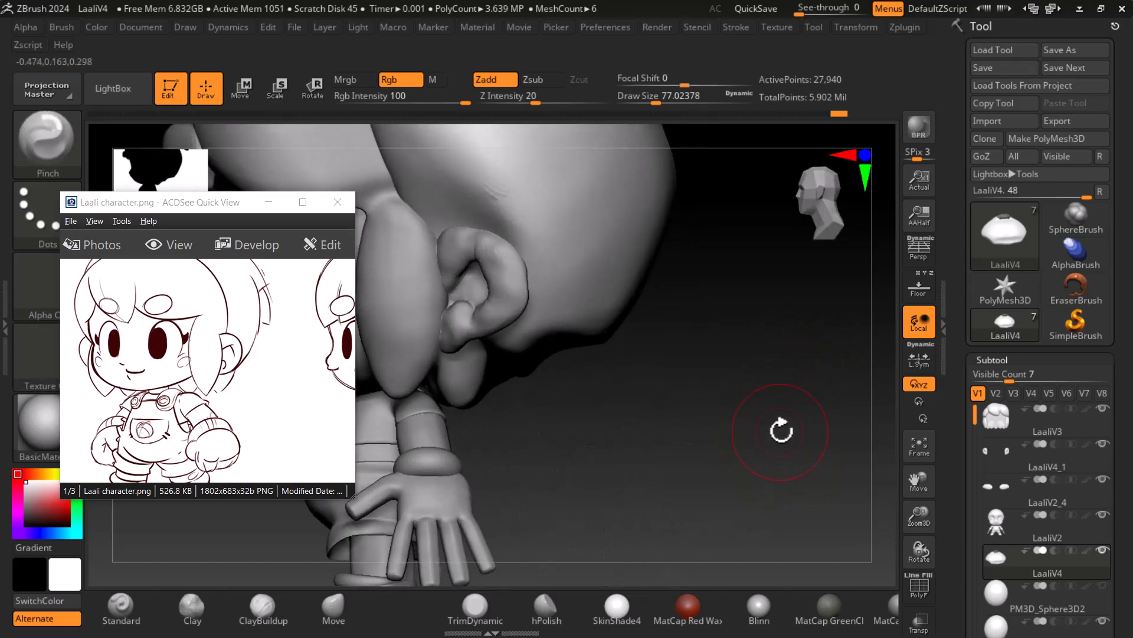
{"action": "left_click_drag", "start_coordinate": [258, 393], "coordinate": [55, 354]}
{"action": "left_click_drag", "start_coordinate": [172, 372], "coordinate": [141, 366]}
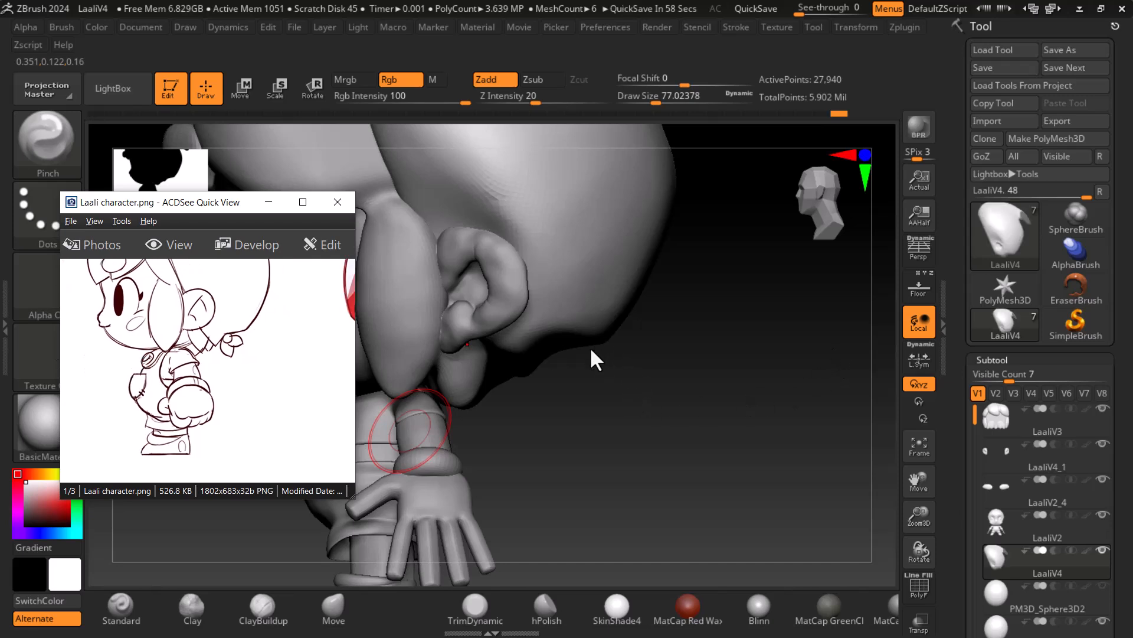
{"action": "right_click_drag", "start_coordinate": [567, 354], "coordinate": [804, 454]}
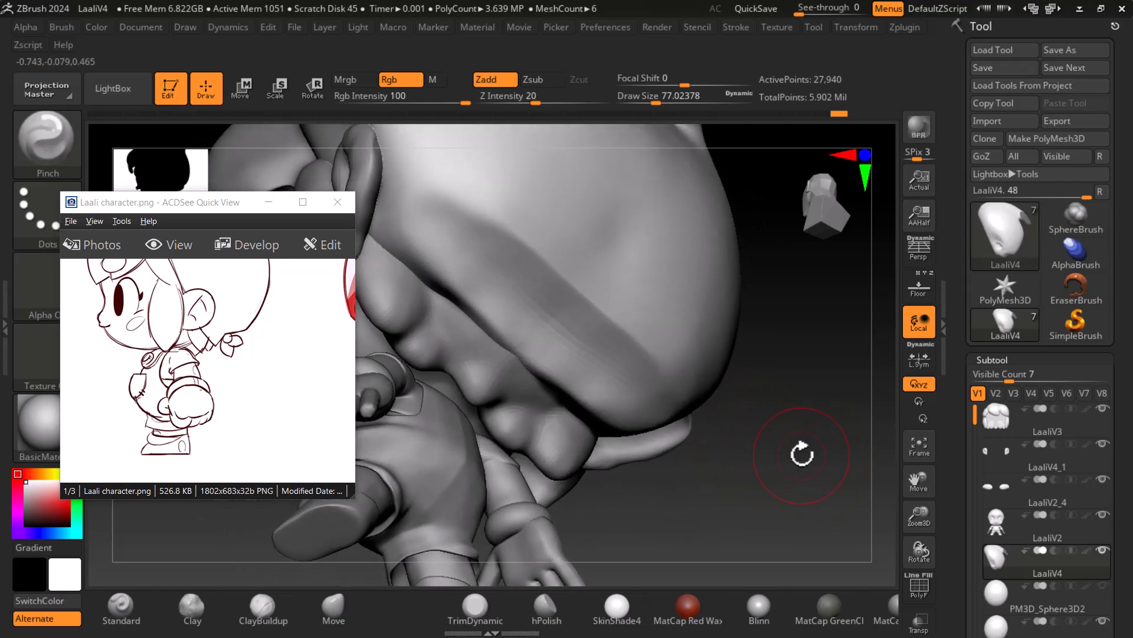
{"action": "left_click", "coordinate": [792, 458], "text": "ctrl"}
{"action": "left_click", "coordinate": [792, 458], "text": "ctrl"}
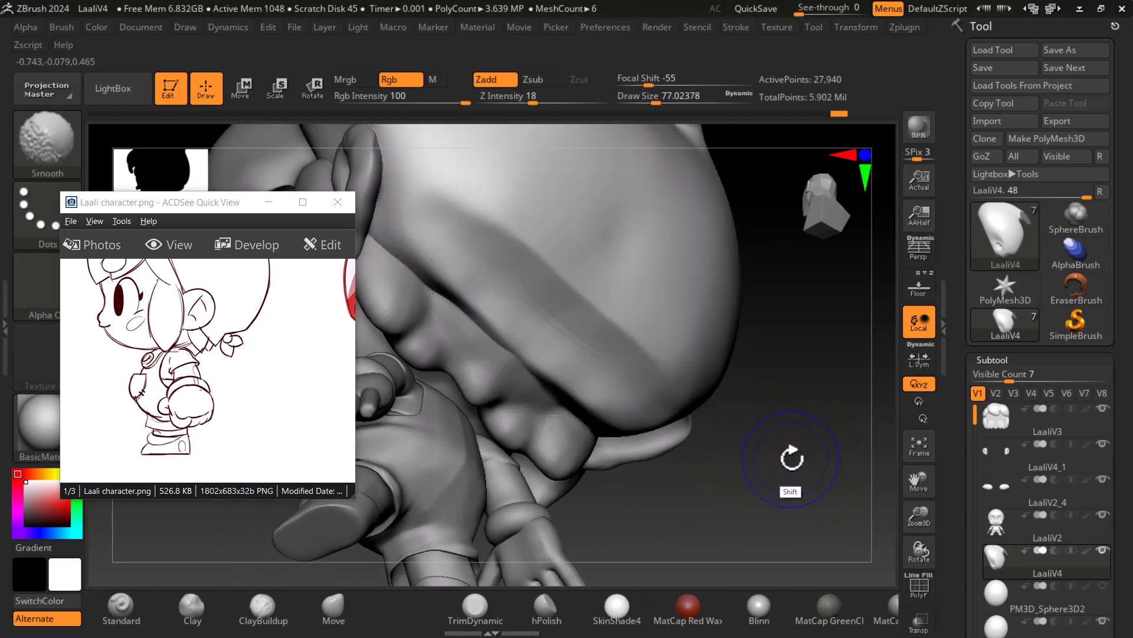
{"action": "right_click_drag", "start_coordinate": [779, 470], "coordinate": [792, 487], "text": "alt"}
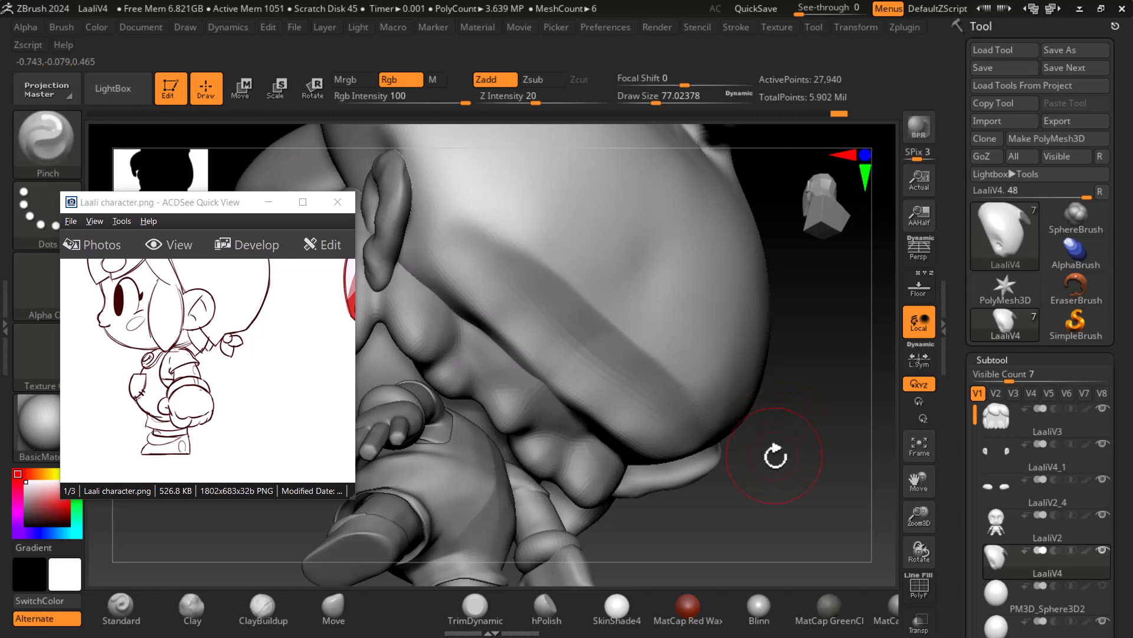
Check the hat's wireframe and raise its mesh by one subdivision level
{"action": "key", "text": "shift+f"}
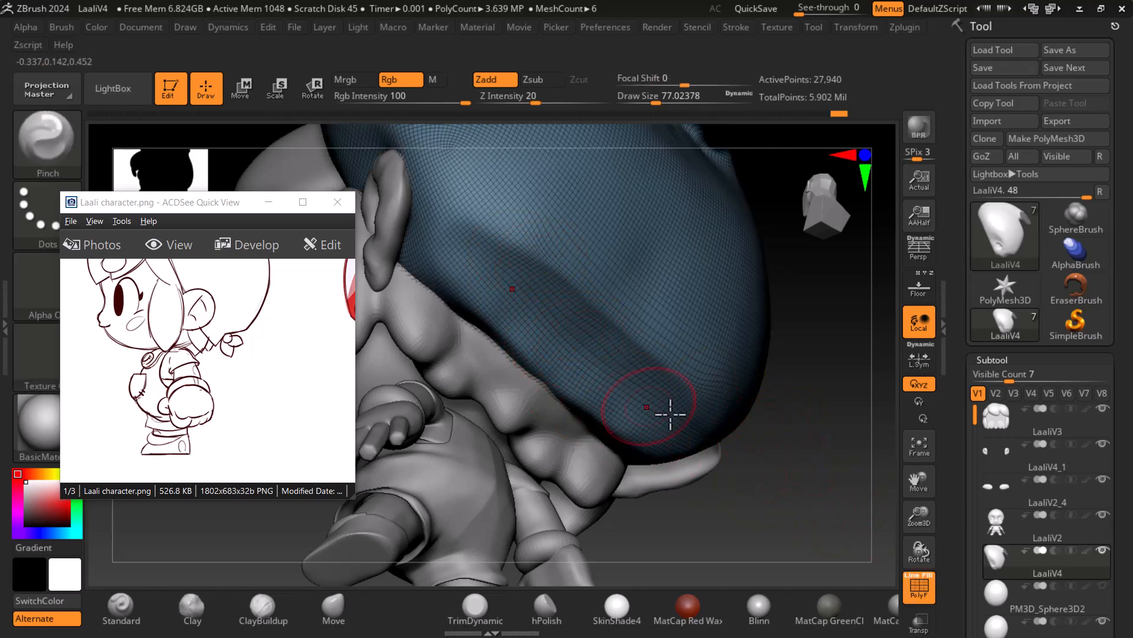
{"action": "key", "text": "shift+f"}
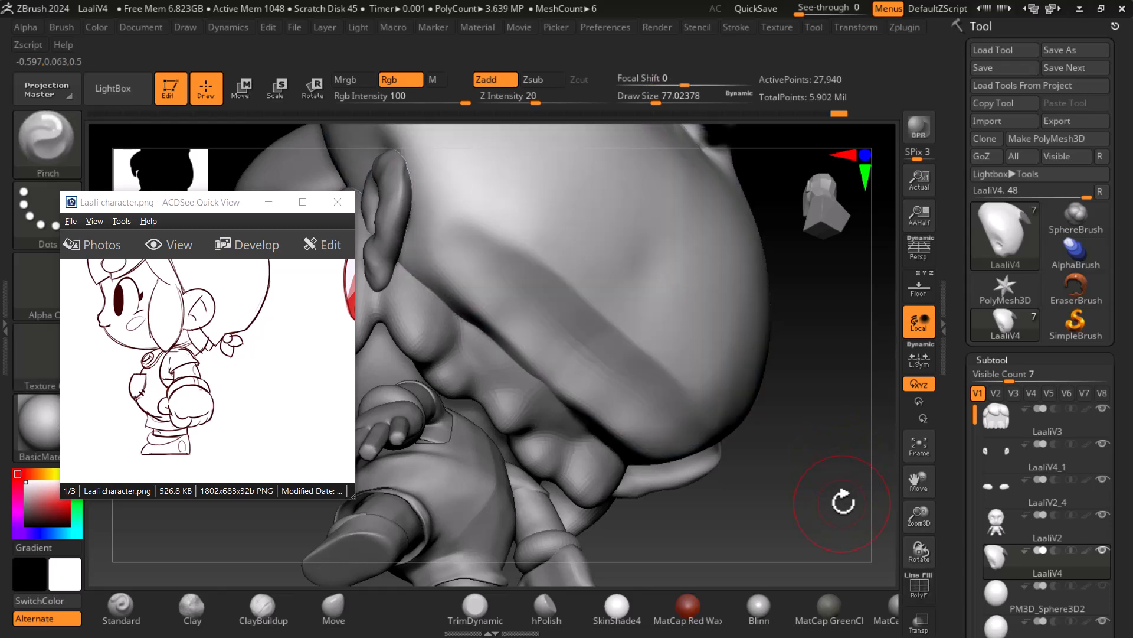
{"action": "key", "text": "d"}
{"action": "key", "text": "shift+f"}
{"action": "key", "text": "shift+f"}
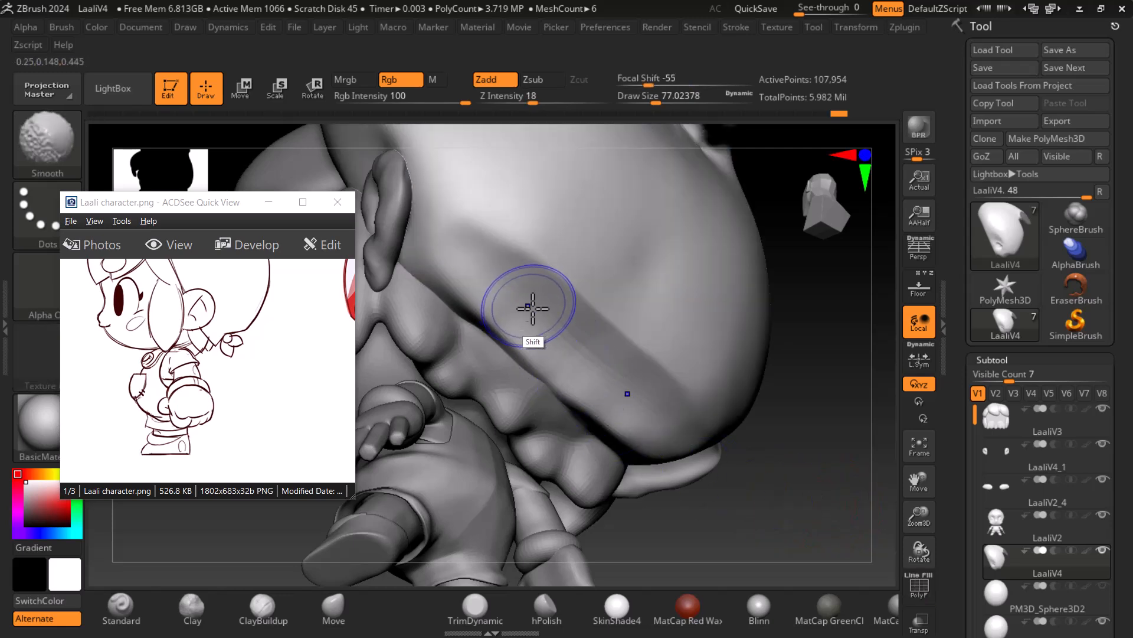
Define the crease across the hat's lower back with outward and inward Standard brush strokes at focal shift 57 and draw size about 27
{"action": "key", "text": "b"}
{"action": "key", "text": "p"}
{"action": "key", "text": "i"}
{"action": "left_click", "coordinate": [146, 625]}
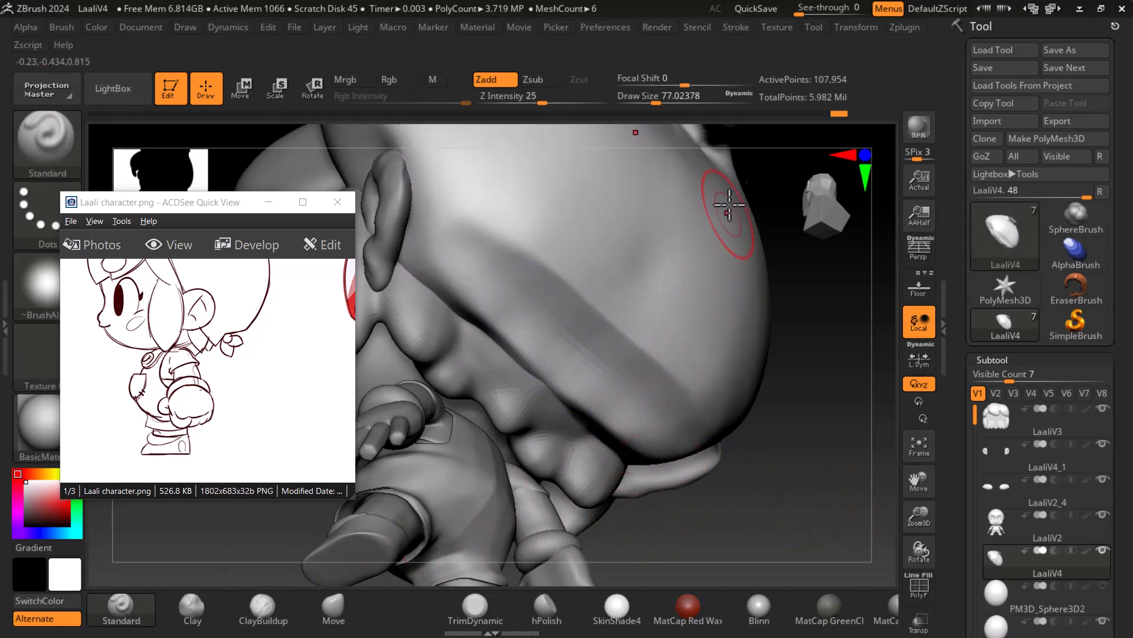
{"action": "left_click_drag", "start_coordinate": [690, 86], "coordinate": [722, 86]}
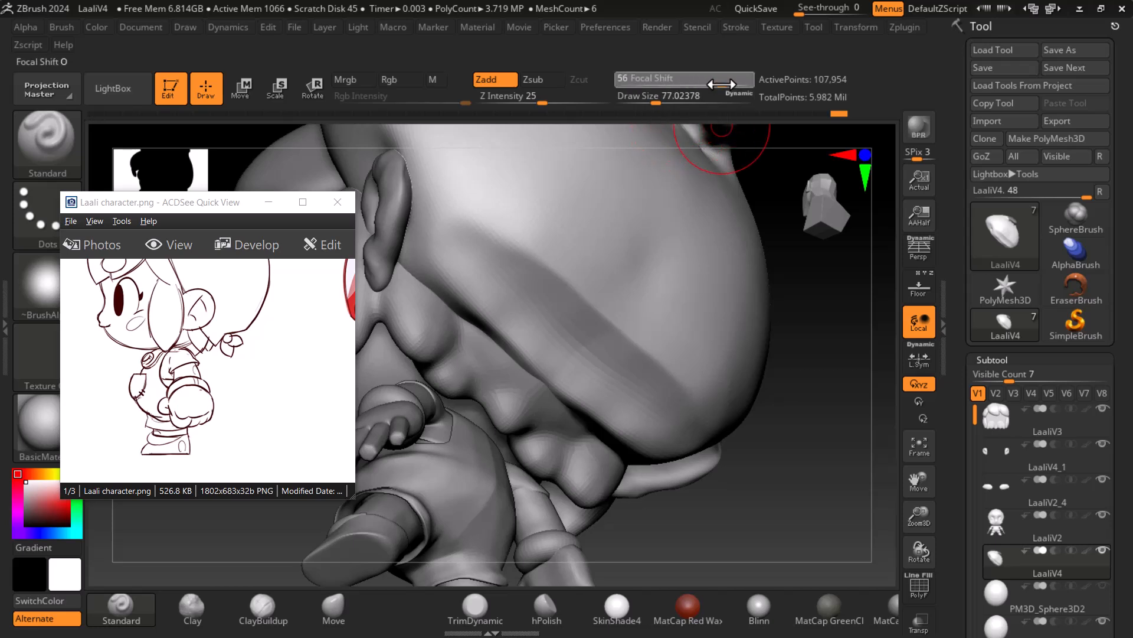
{"action": "left_click_drag", "start_coordinate": [653, 101], "coordinate": [639, 104]}
{"action": "left_click_drag", "start_coordinate": [827, 455], "coordinate": [824, 451]}
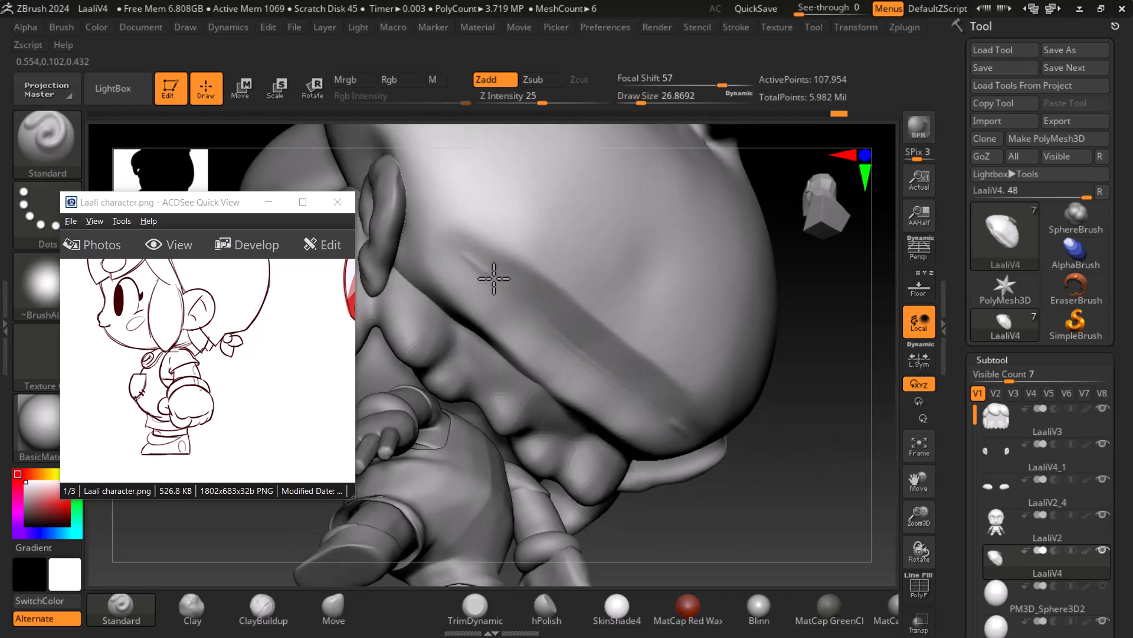
{"action": "key", "text": "alt"}
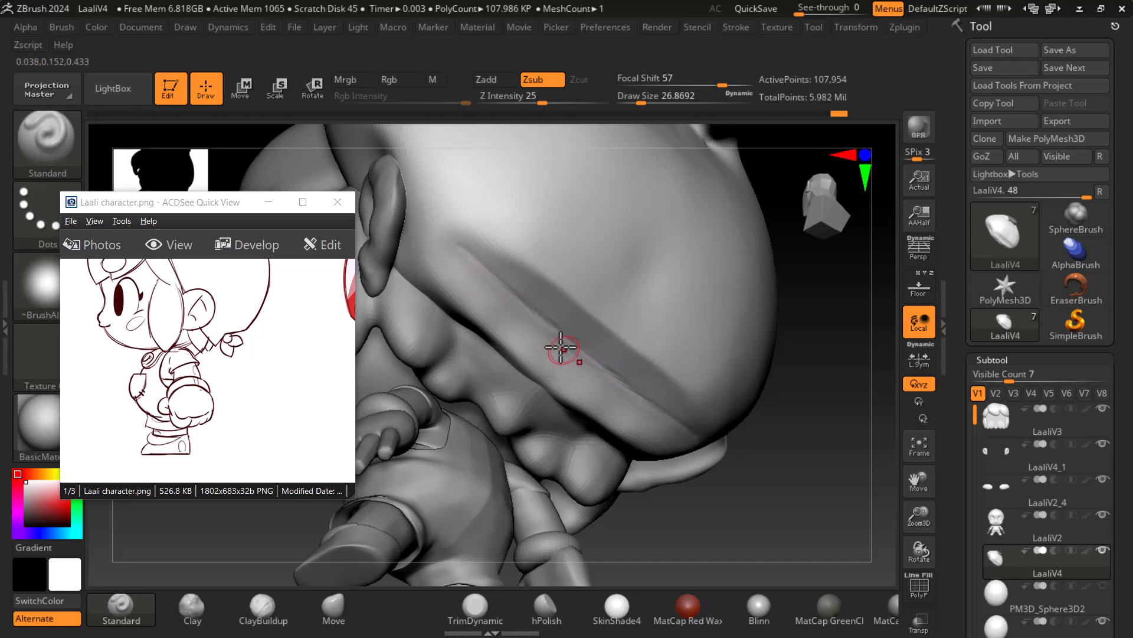
{"action": "left_click_drag", "start_coordinate": [611, 382], "coordinate": [535, 322]}
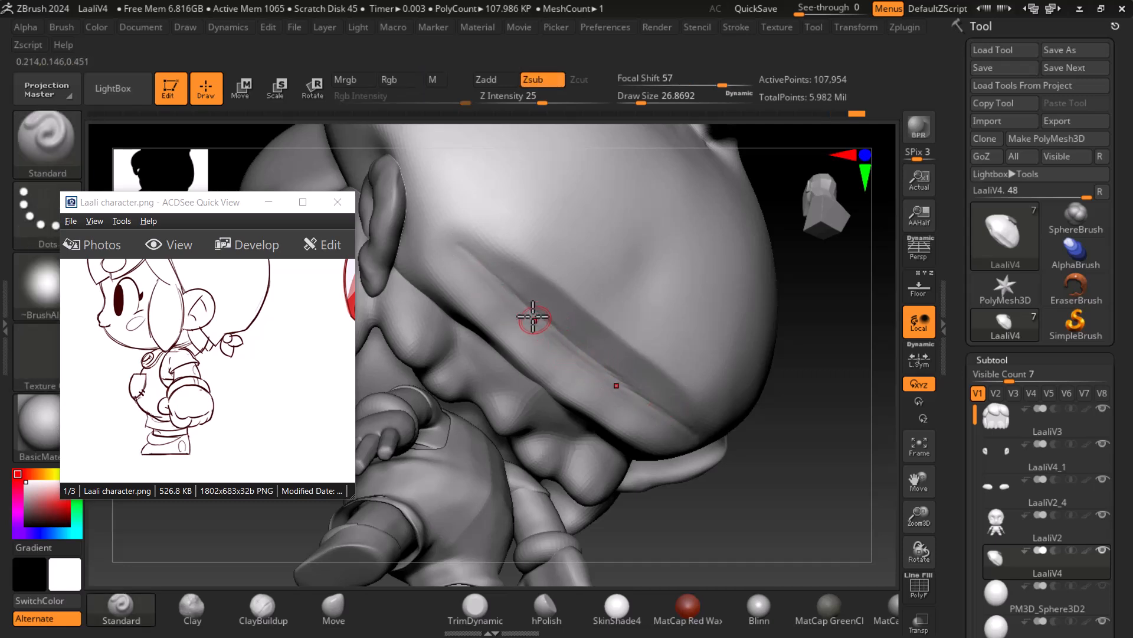
{"action": "left_click_drag", "start_coordinate": [818, 457], "coordinate": [792, 447]}
Tighten the crease across the hat's lower back by running the Pinch brush along its full length
{"action": "left_click", "coordinate": [72, 156]}
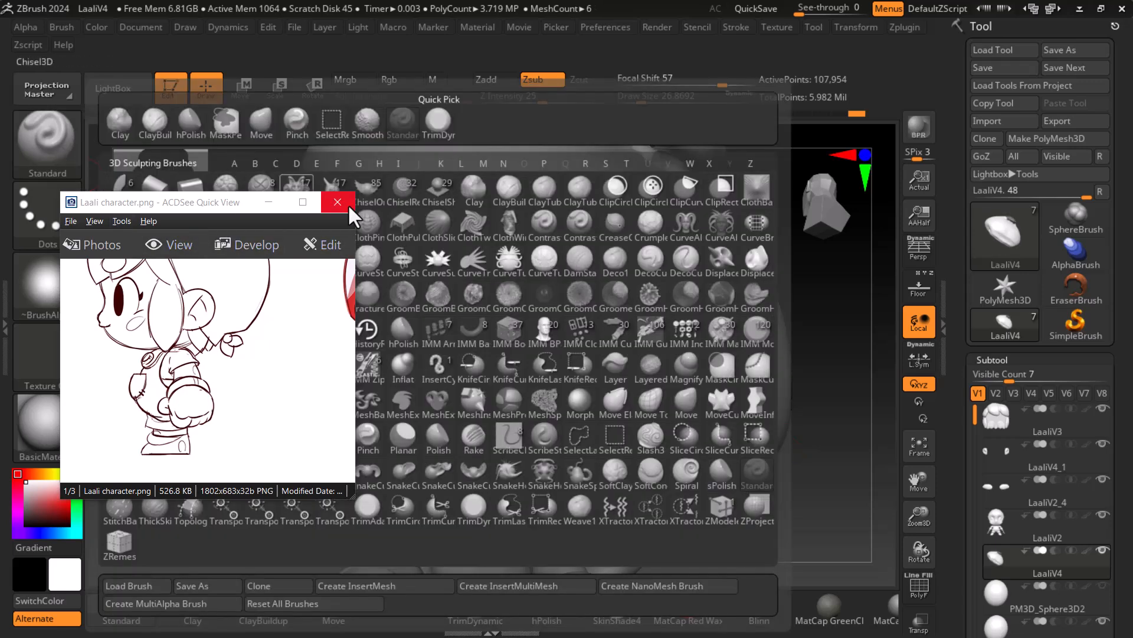
{"action": "key", "text": "p"}
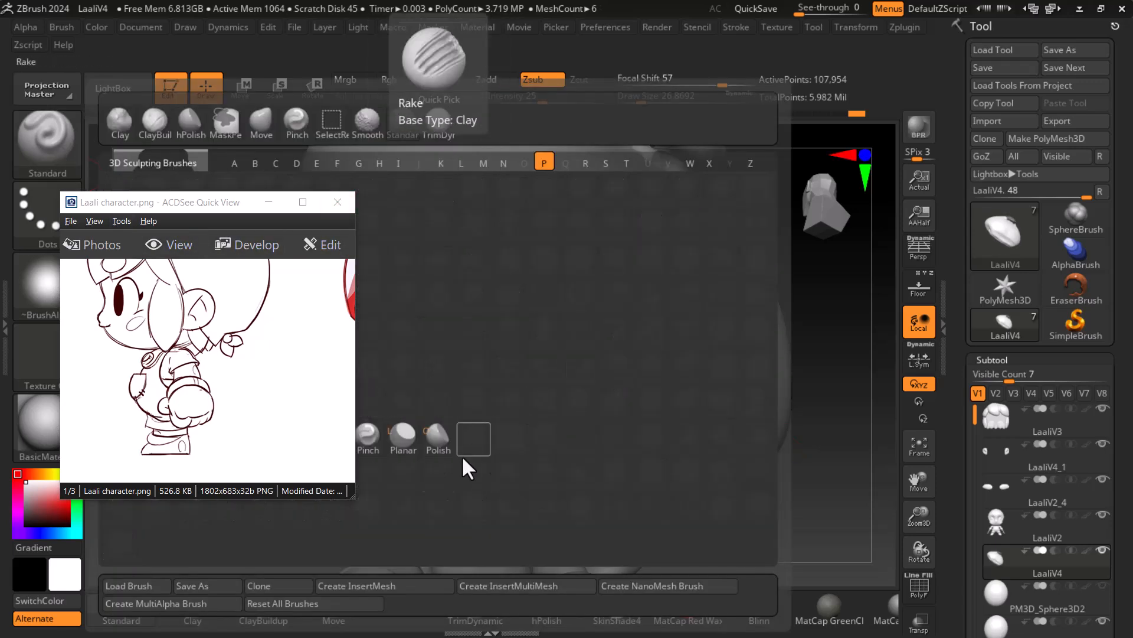
{"action": "left_click", "coordinate": [363, 442]}
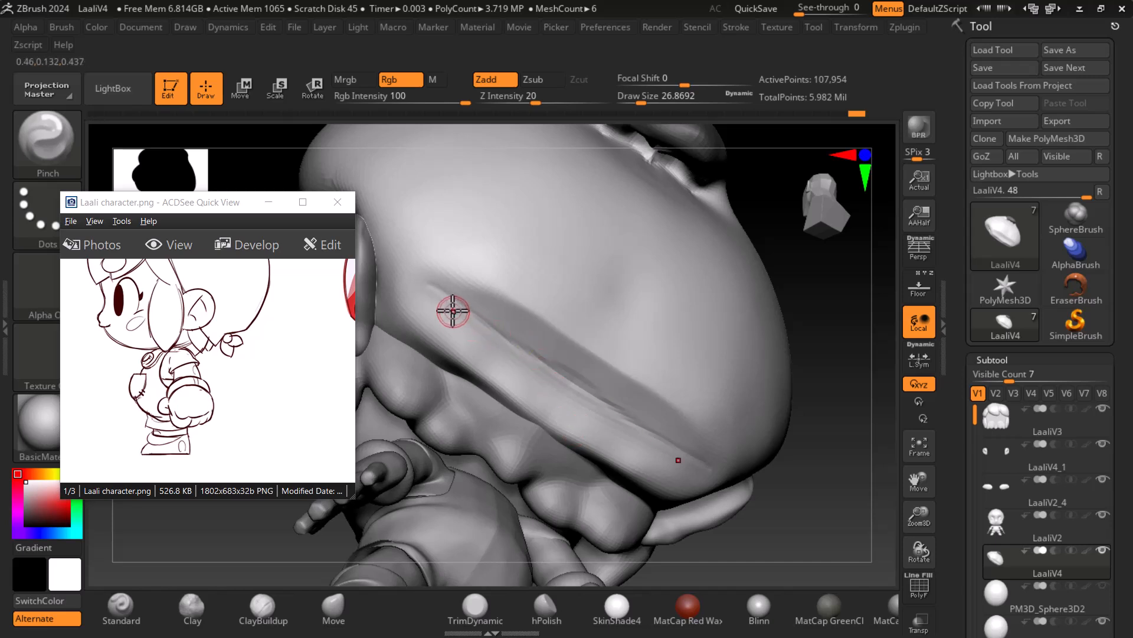
{"action": "left_click_drag", "start_coordinate": [535, 367], "coordinate": [681, 456]}
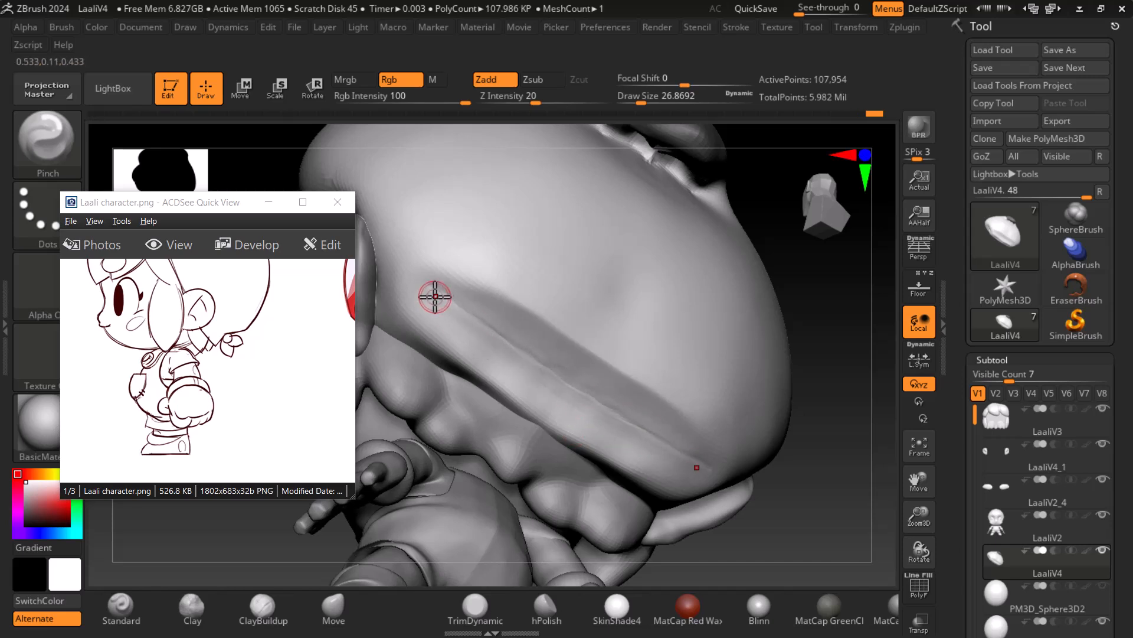
{"action": "left_click_drag", "start_coordinate": [430, 291], "coordinate": [510, 347]}
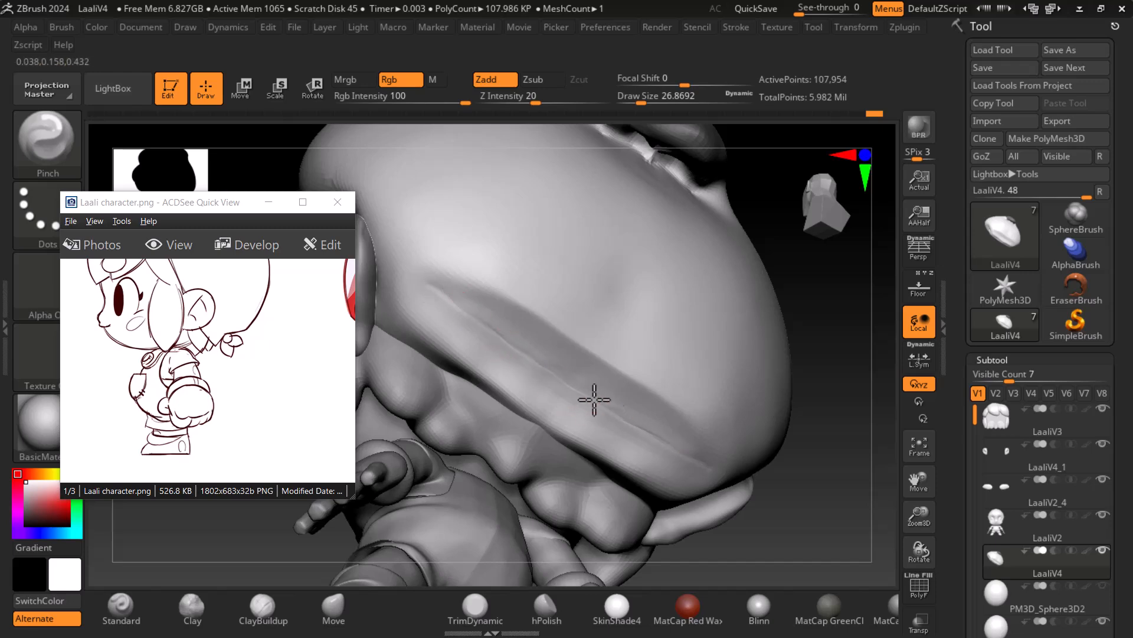
Sharpen the hat's bottom rim along the back with Pinch brush strokes at draw size about 56, smoothing it lightly between passes
{"action": "left_click_drag", "start_coordinate": [643, 451], "coordinate": [839, 513]}
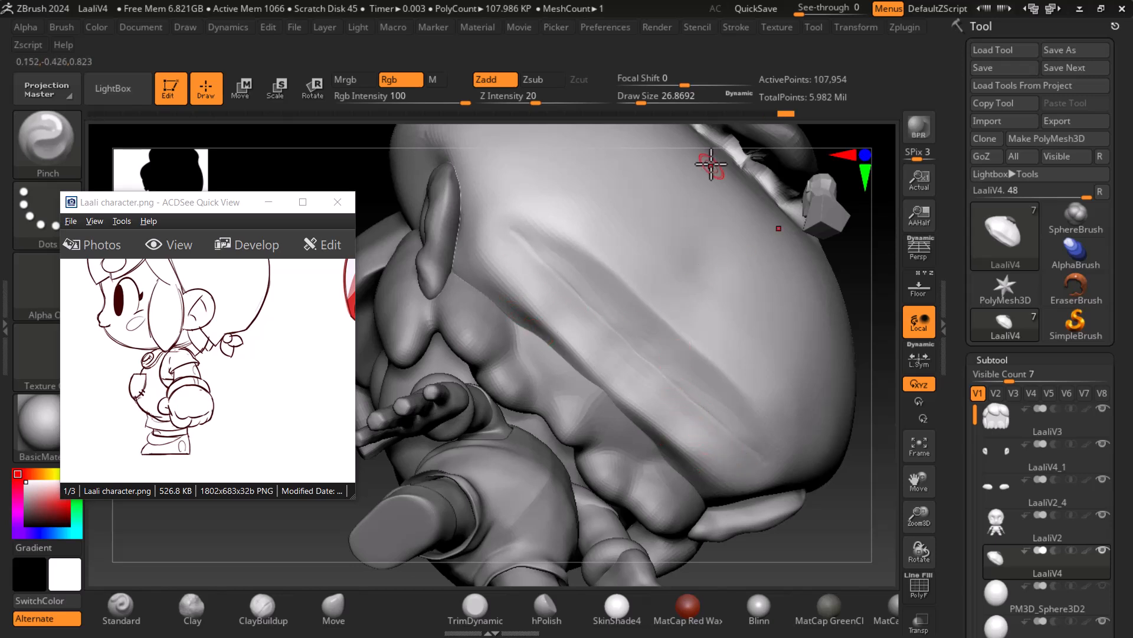
{"action": "left_click_drag", "start_coordinate": [650, 102], "coordinate": [658, 101]}
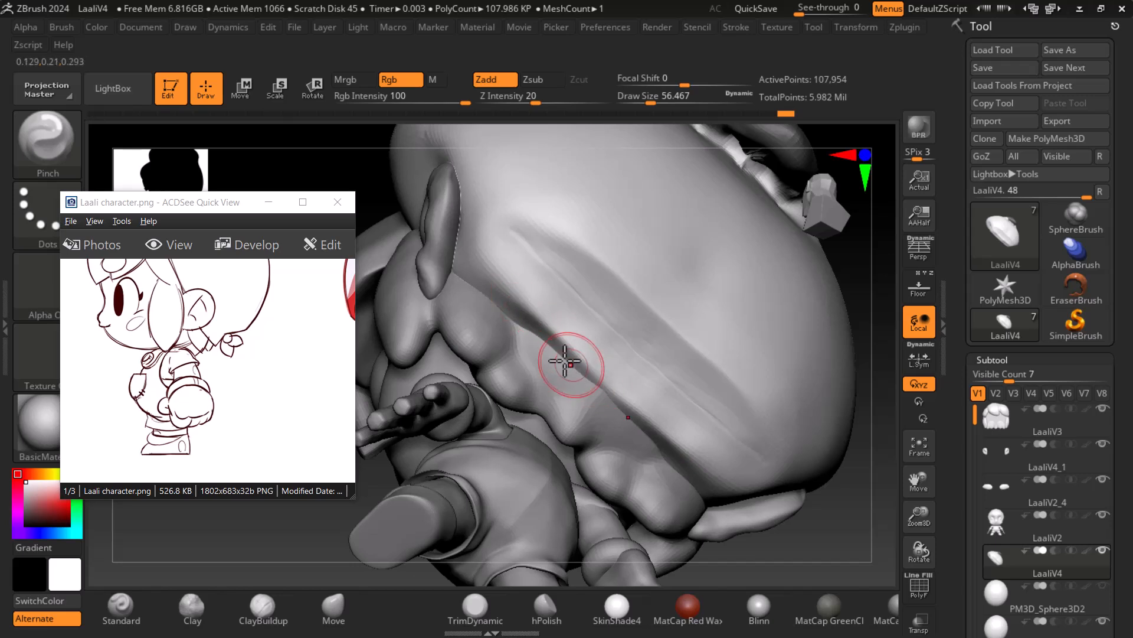
{"action": "left_click_drag", "start_coordinate": [860, 523], "coordinate": [685, 460]}
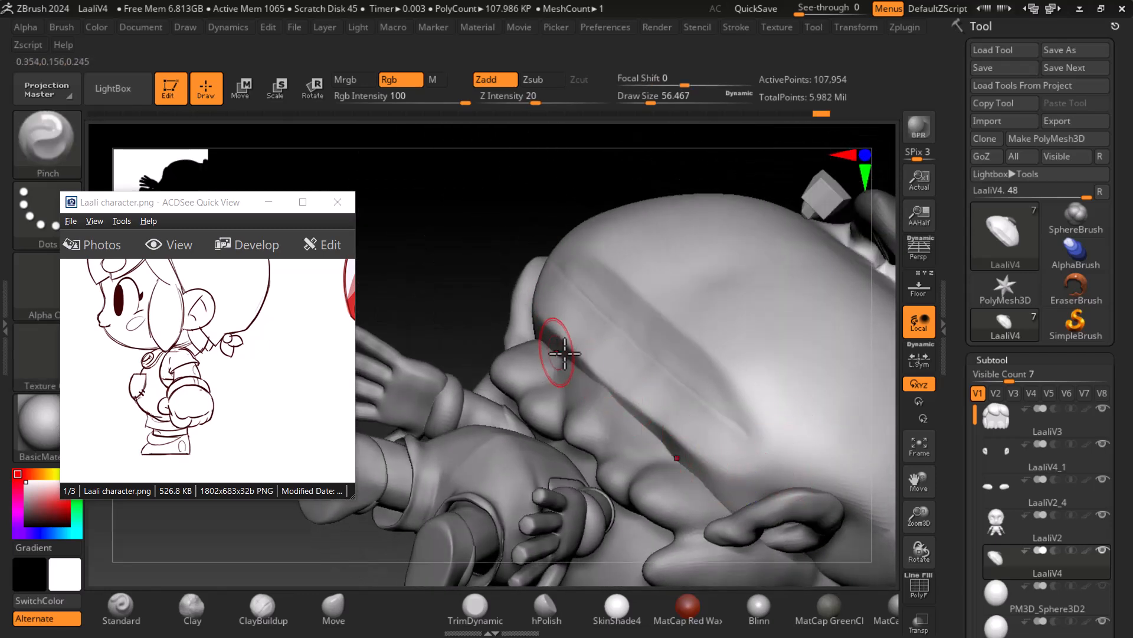
{"action": "left_click_drag", "start_coordinate": [620, 387], "coordinate": [583, 371]}
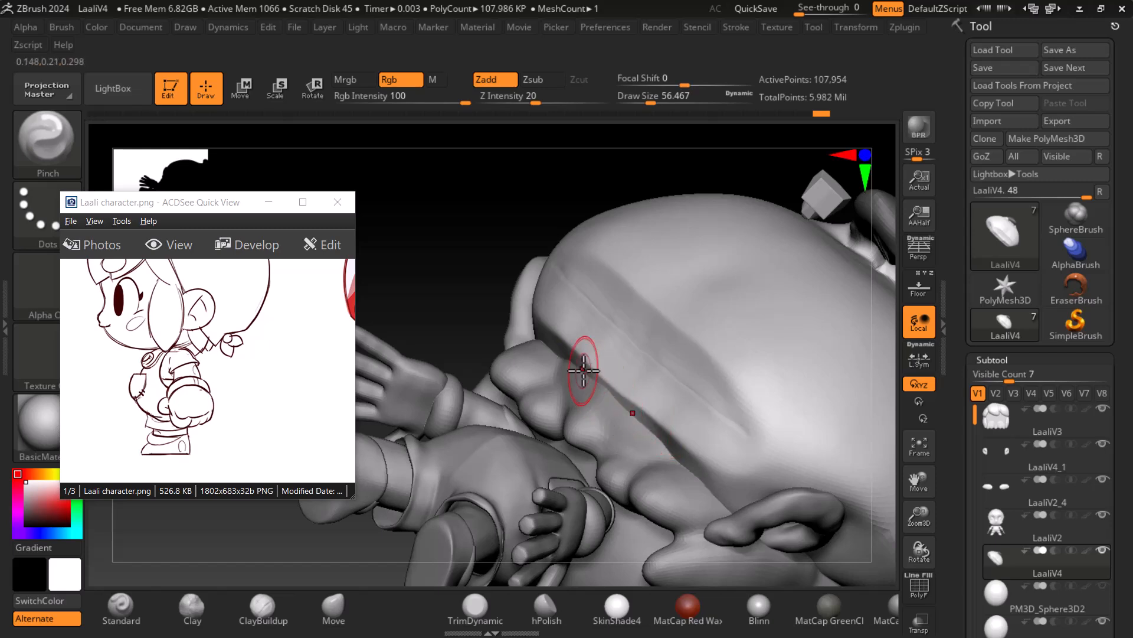
{"action": "mouse_move", "coordinate": [666, 440]}
{"action": "left_mouse_down"}
{"action": "mouse_move", "coordinate": [619, 393]}
{"action": "mouse_move", "coordinate": [685, 442]}
{"action": "left_mouse_up"}
{"action": "mouse_move", "coordinate": [663, 473]}
{"action": "right_mouse_down"}
{"action": "mouse_move", "coordinate": [628, 407]}
{"action": "mouse_move", "coordinate": [834, 520]}
{"action": "mouse_move", "coordinate": [763, 423]}
{"action": "mouse_move", "coordinate": [791, 470]}
{"action": "mouse_move", "coordinate": [561, 386]}
{"action": "right_mouse_up"}
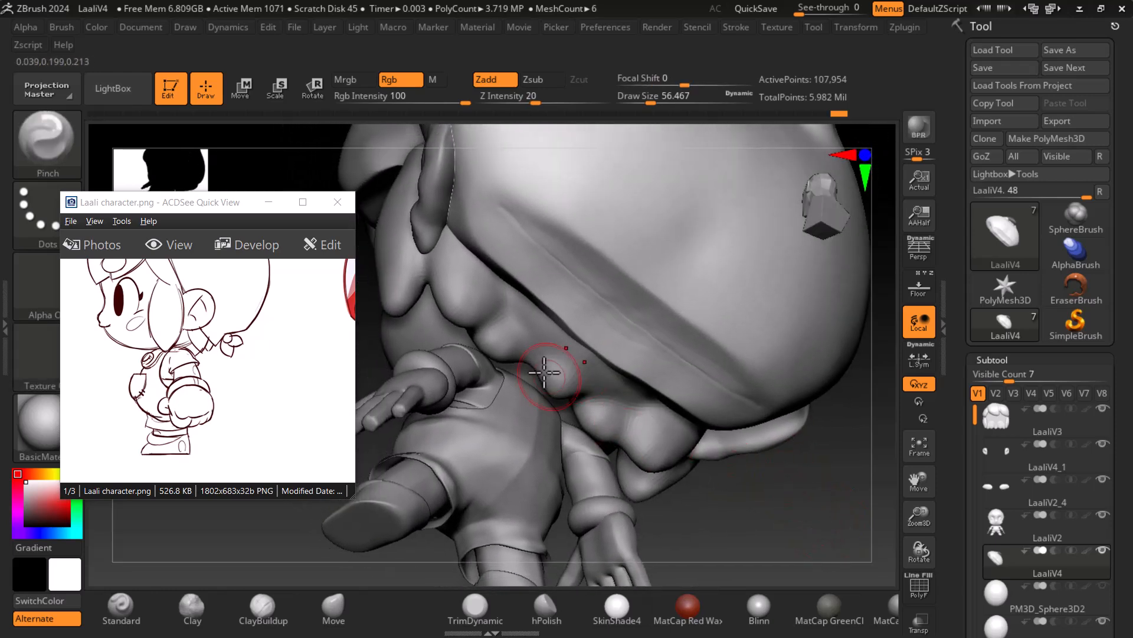
{"action": "left_click_drag", "start_coordinate": [510, 284], "coordinate": [552, 316]}
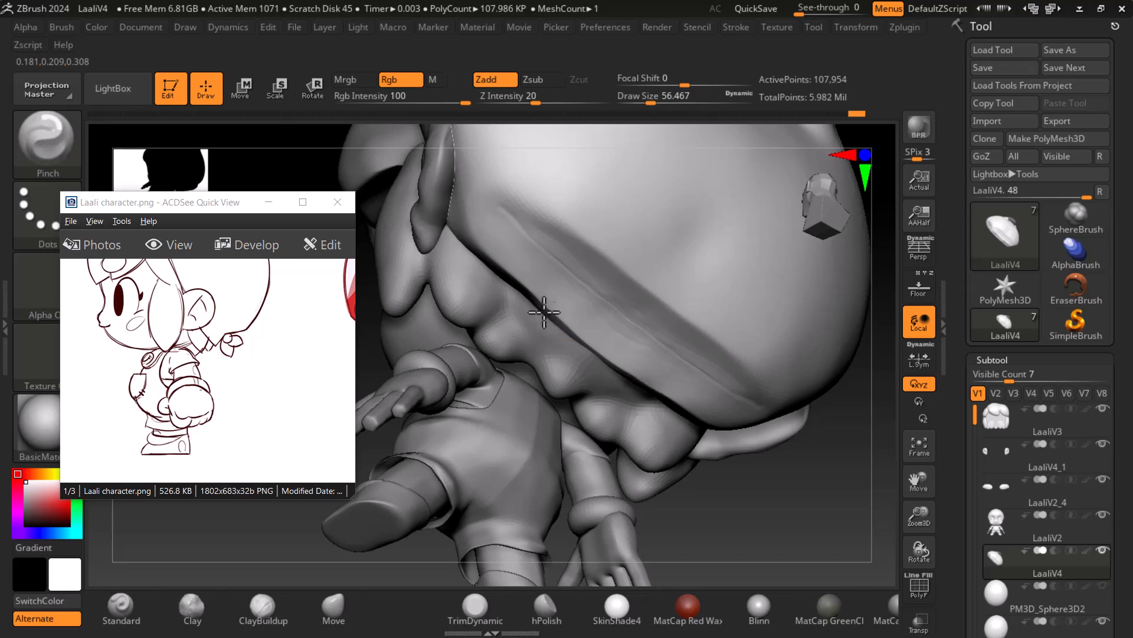
{"action": "key", "text": "shift"}
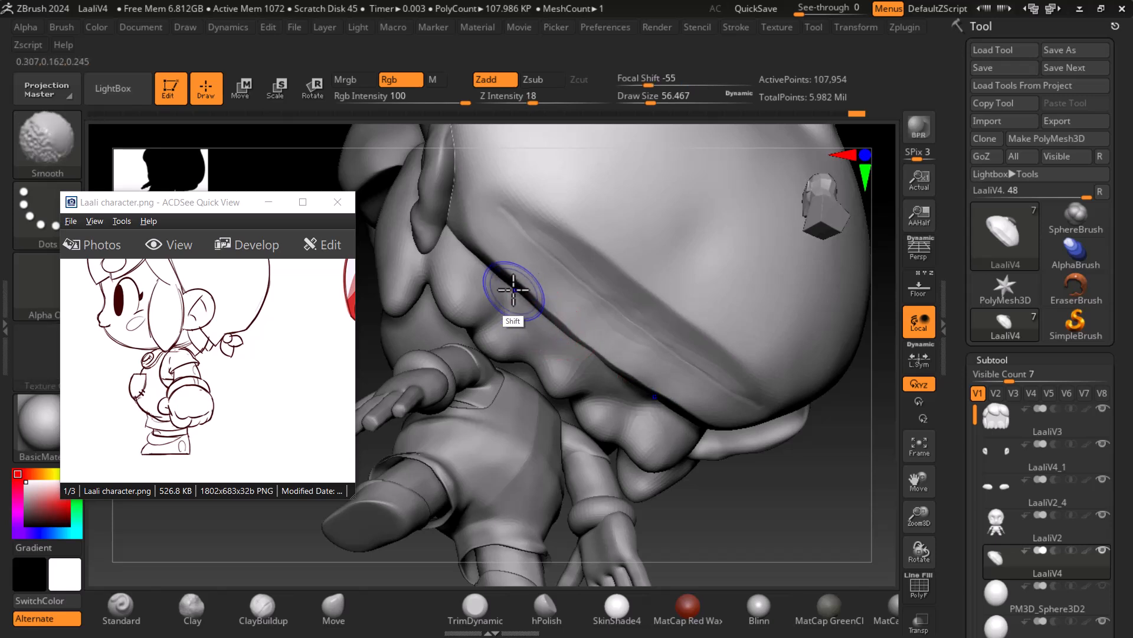
{"action": "right_click_drag", "start_coordinate": [670, 422], "coordinate": [721, 356]}
{"action": "mouse_move", "coordinate": [837, 513]}
{"action": "right_mouse_down"}
{"action": "mouse_move", "coordinate": [860, 516]}
{"action": "mouse_move", "coordinate": [689, 418]}
{"action": "right_mouse_up"}
{"action": "left_click_drag", "start_coordinate": [637, 317], "coordinate": [661, 404]}
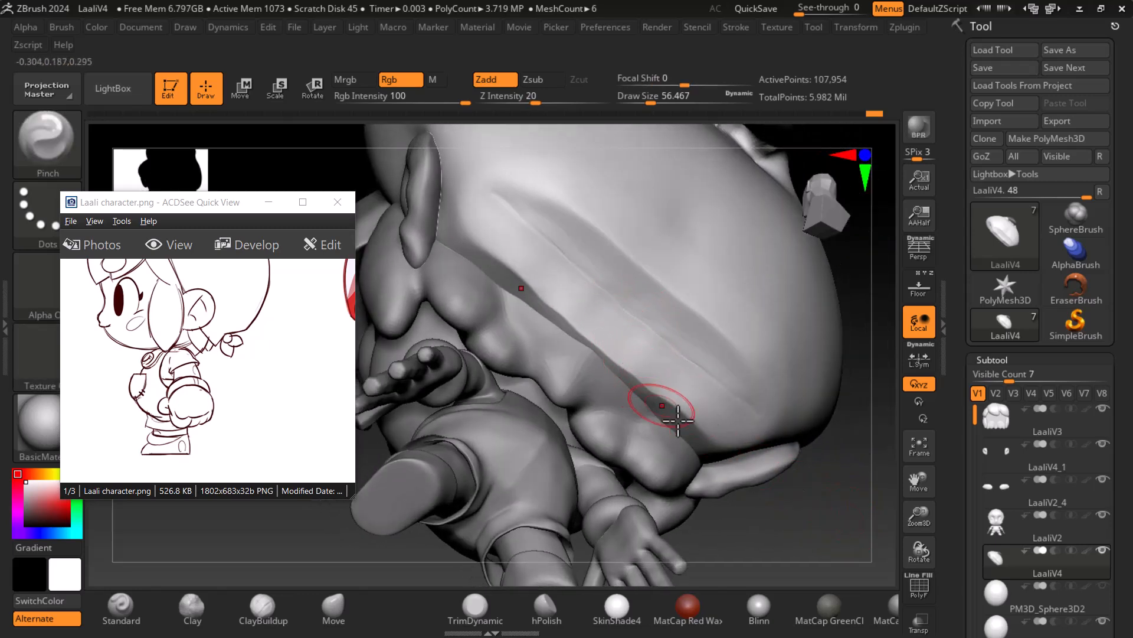
Deepen the crease across the hat's lower back with a subtractive Standard brush stroke at focal shift 76 and draw size about 44
{"action": "left_click", "coordinate": [120, 608]}
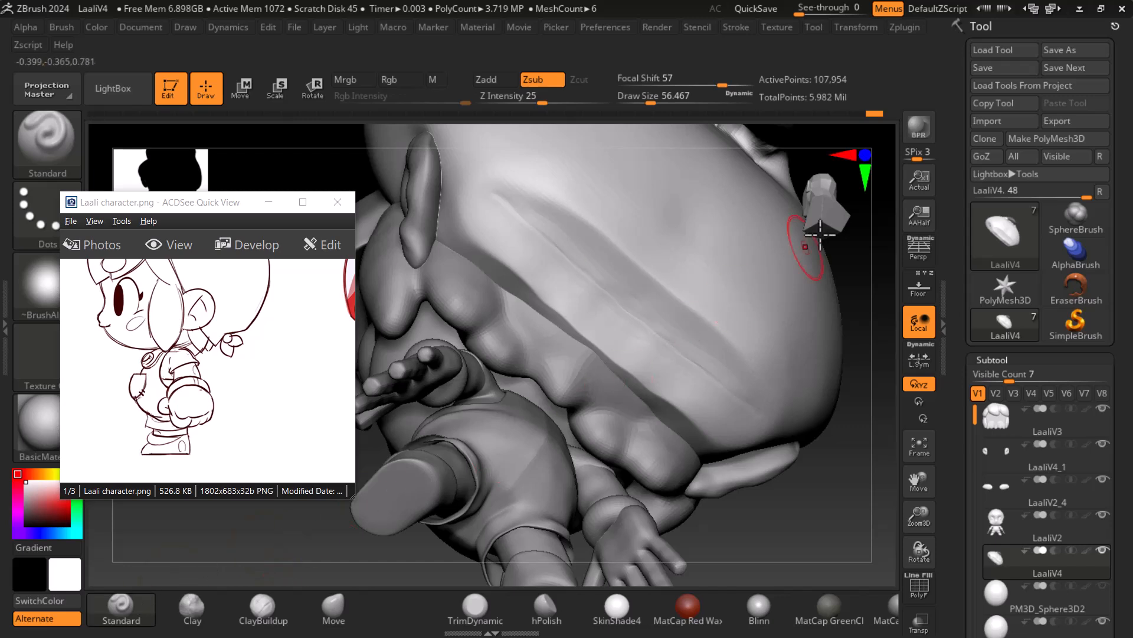
{"action": "left_click_drag", "start_coordinate": [684, 83], "coordinate": [736, 83]}
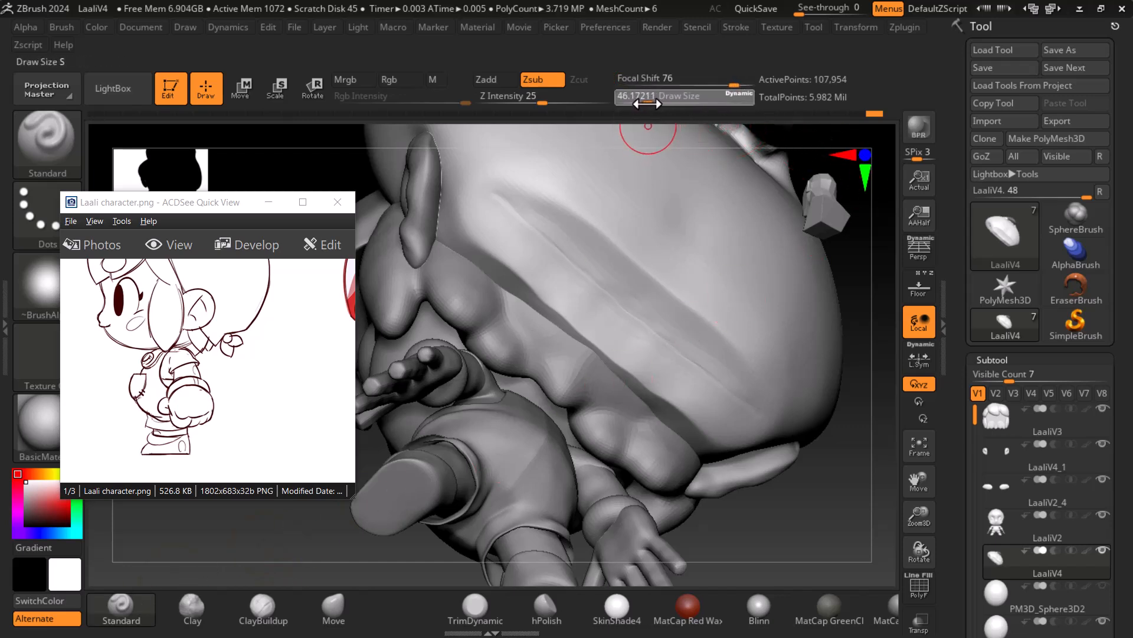
{"action": "left_click_drag", "start_coordinate": [647, 103], "coordinate": [645, 103]}
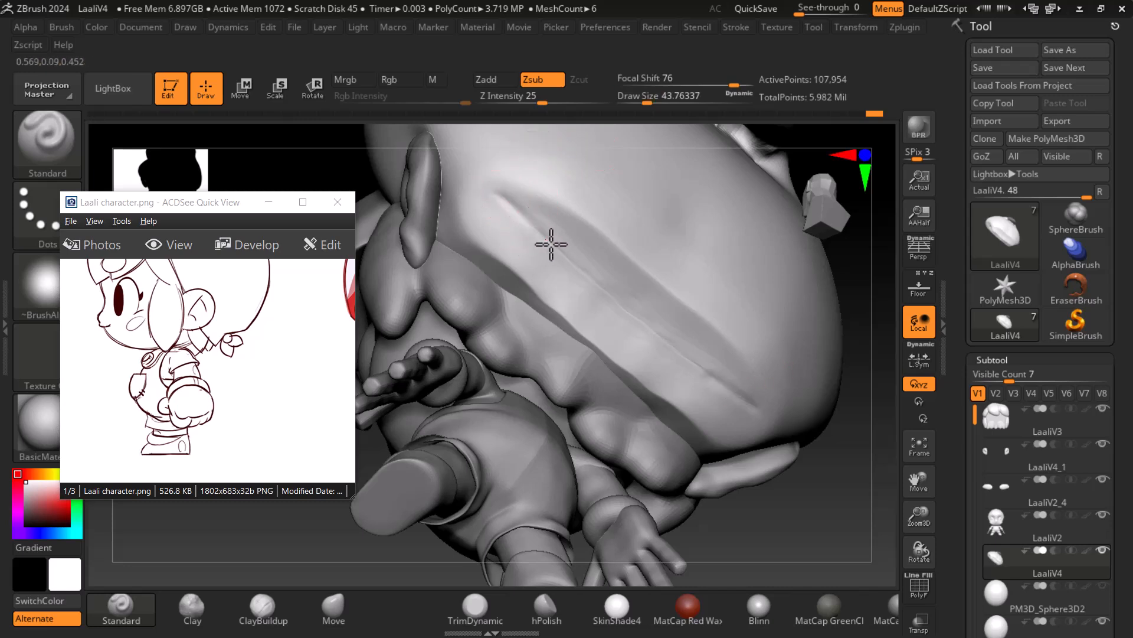
{"action": "mouse_move", "coordinate": [614, 301]}
{"action": "left_mouse_down"}
{"action": "mouse_move", "coordinate": [741, 421]}
{"action": "mouse_move", "coordinate": [512, 217]}
{"action": "mouse_move", "coordinate": [750, 412]}
{"action": "left_mouse_up"}
{"action": "left_click_drag", "start_coordinate": [835, 481], "coordinate": [791, 455]}
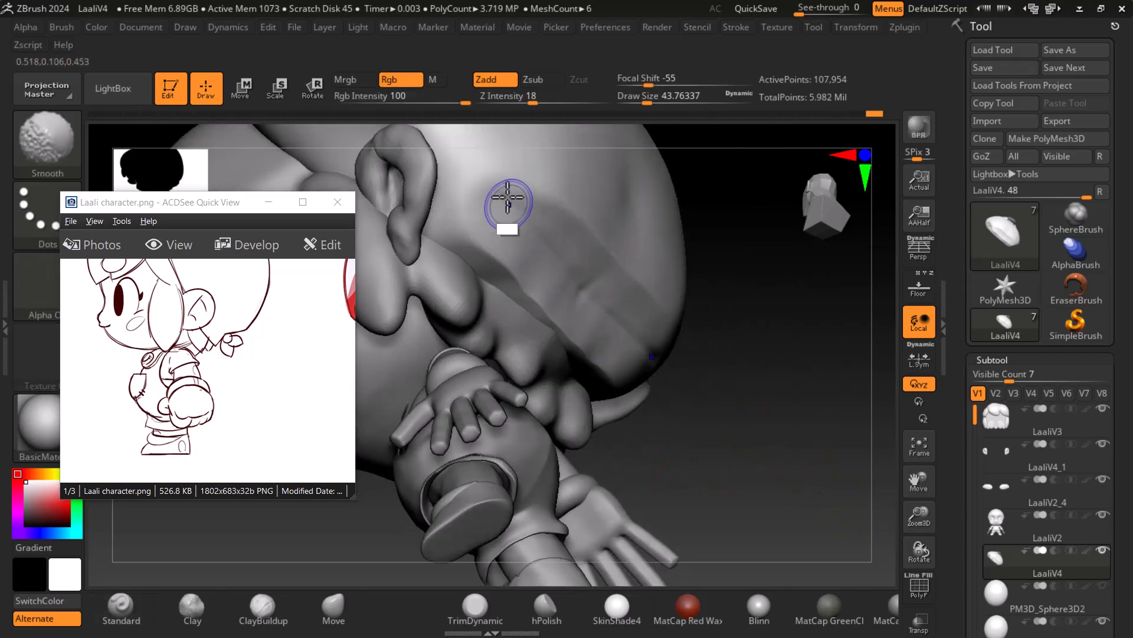
Smooth the crease across the hat's lower back and the bottom rim beneath it
{"action": "mouse_move", "coordinate": [461, 194]}
{"action": "left_mouse_down", "text": "shift"}
{"action": "mouse_move", "coordinate": [630, 298]}
{"action": "mouse_move", "coordinate": [746, 407]}
{"action": "mouse_move", "coordinate": [707, 399]}
{"action": "left_mouse_up", "text": "shift"}
{"action": "left_click_drag", "start_coordinate": [763, 435], "coordinate": [799, 476]}
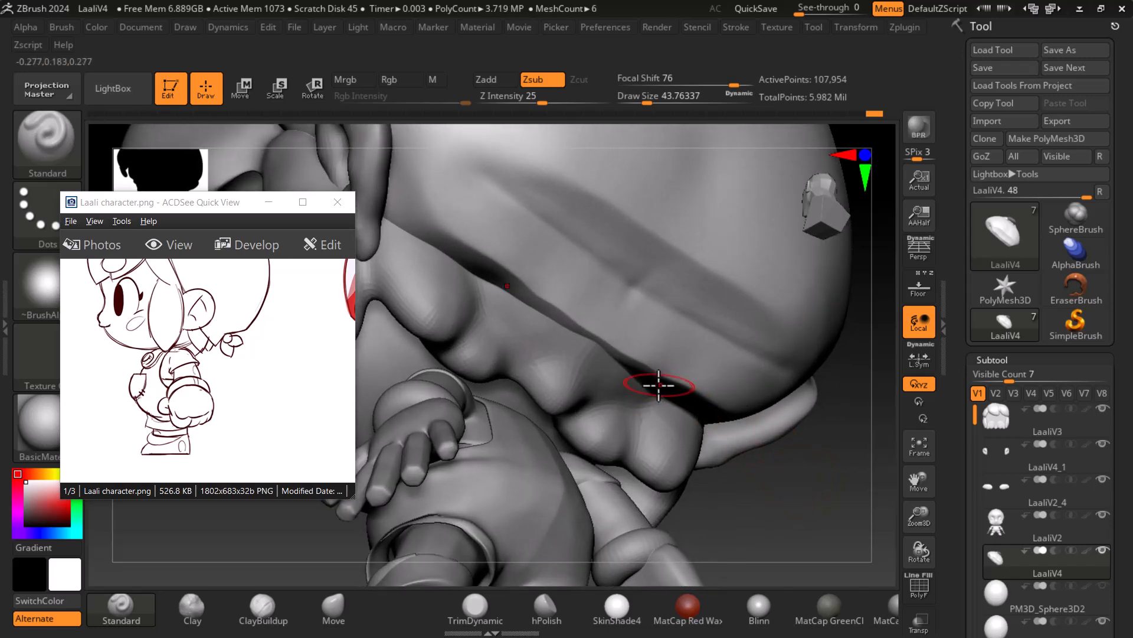
{"action": "key", "text": "shift"}
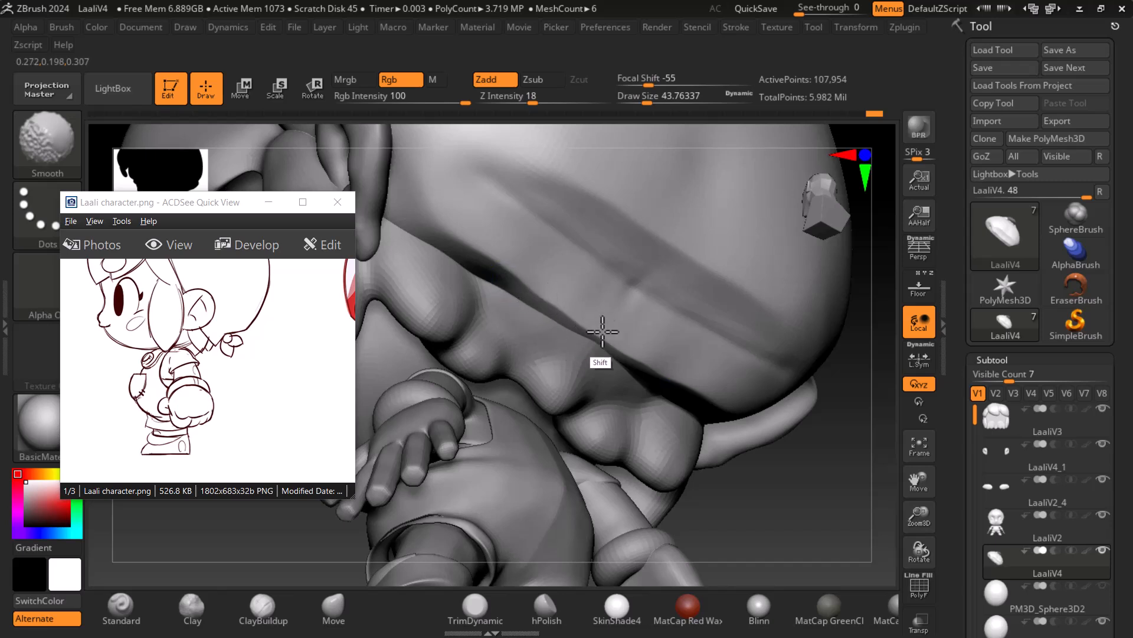
{"action": "left_click_drag", "start_coordinate": [693, 392], "coordinate": [508, 267], "text": "shift"}
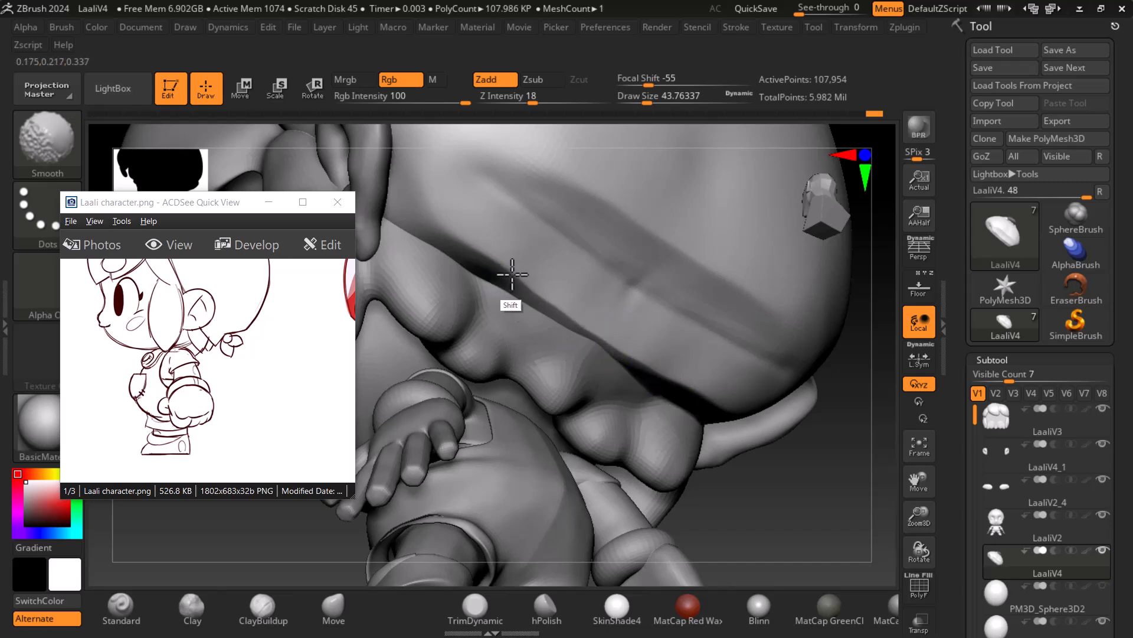
{"action": "left_click_drag", "start_coordinate": [826, 354], "coordinate": [814, 408]}
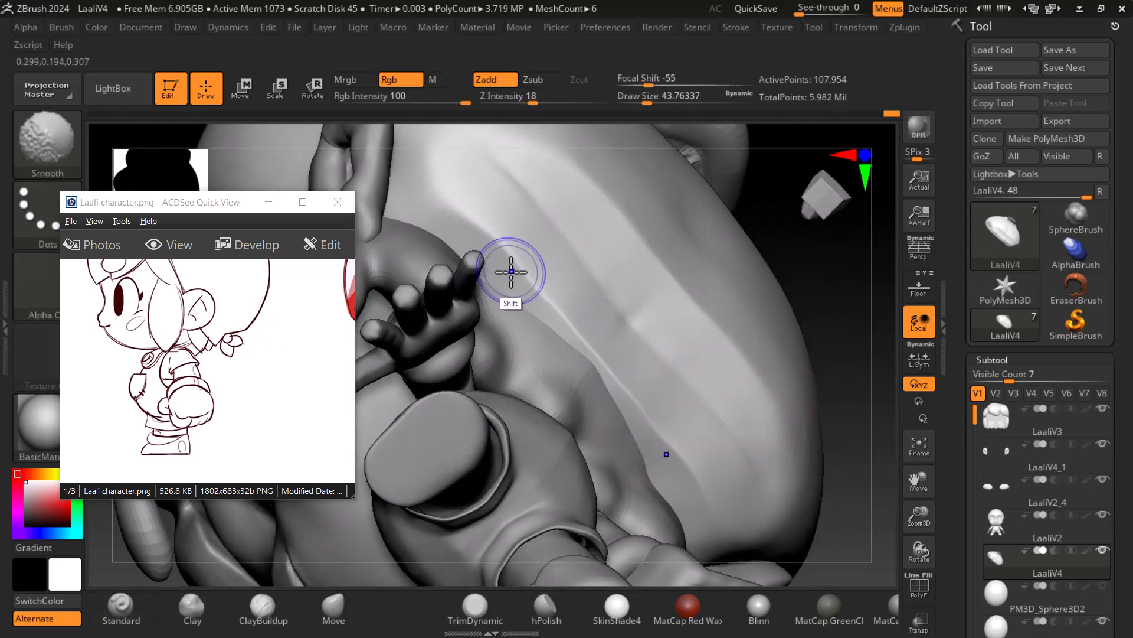
Isolate the hat and bend its lower-back crease and rim into an upward arch with the Move brush at draw sizes about 52 to 80
{"action": "left_click", "coordinate": [334, 603]}
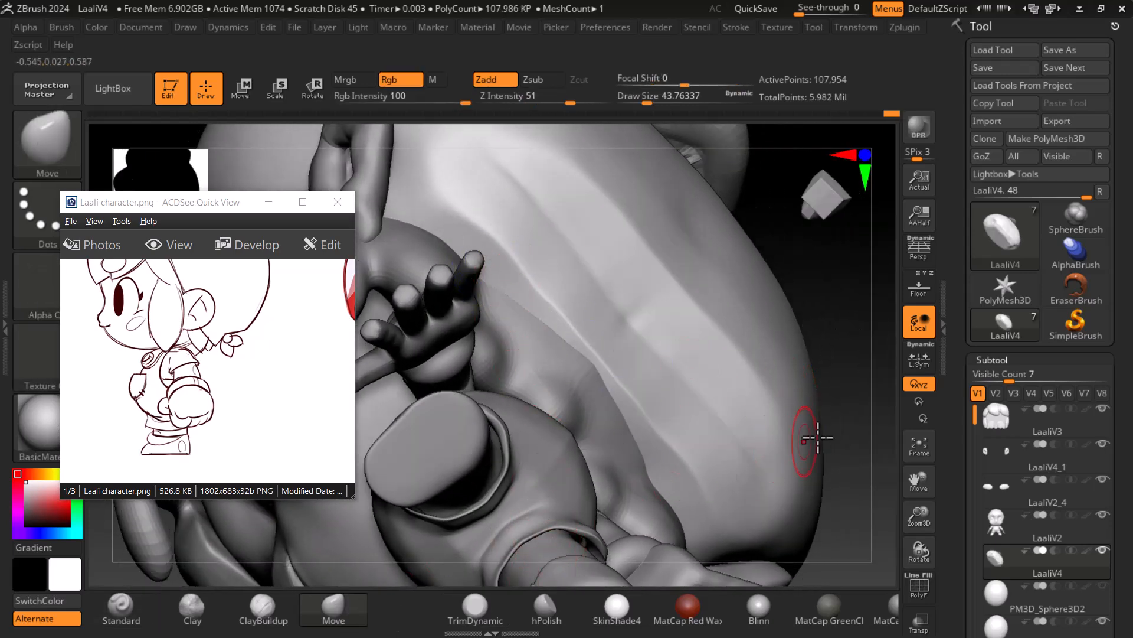
{"action": "left_click", "coordinate": [1003, 556]}
{"action": "mouse_move", "coordinate": [815, 436]}
{"action": "left_mouse_down"}
{"action": "mouse_move", "coordinate": [825, 488]}
{"action": "mouse_move", "coordinate": [726, 524]}
{"action": "mouse_move", "coordinate": [844, 490]}
{"action": "mouse_move", "coordinate": [835, 391]}
{"action": "left_mouse_up"}
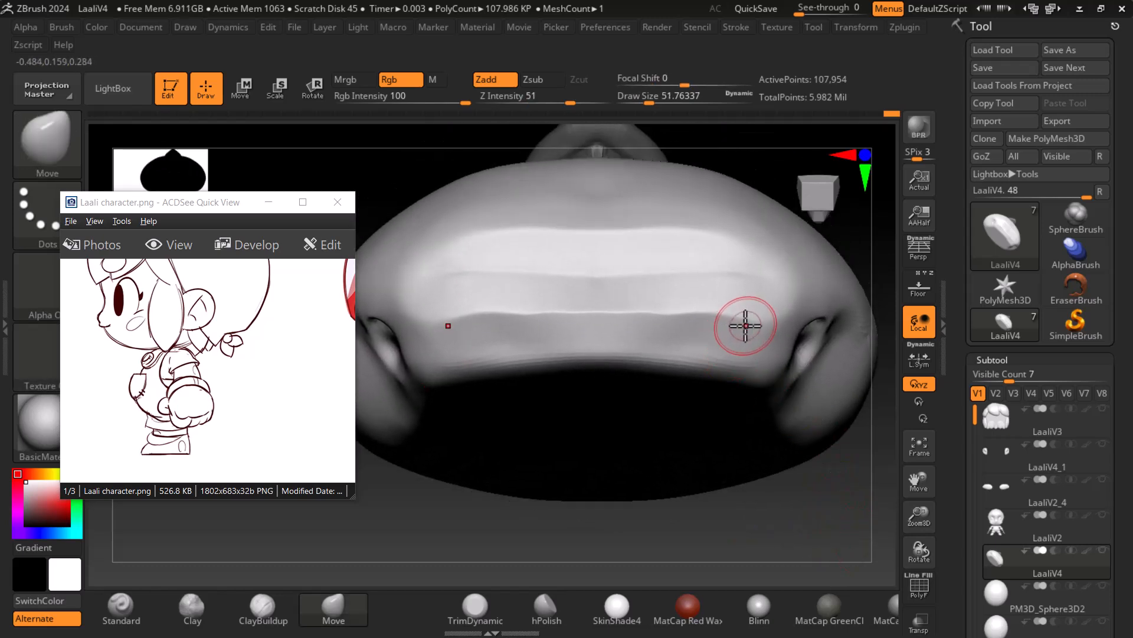
{"action": "key", "text": "bracketright"}
{"action": "key", "text": "bracketright"}
{"action": "key", "text": "bracketright"}
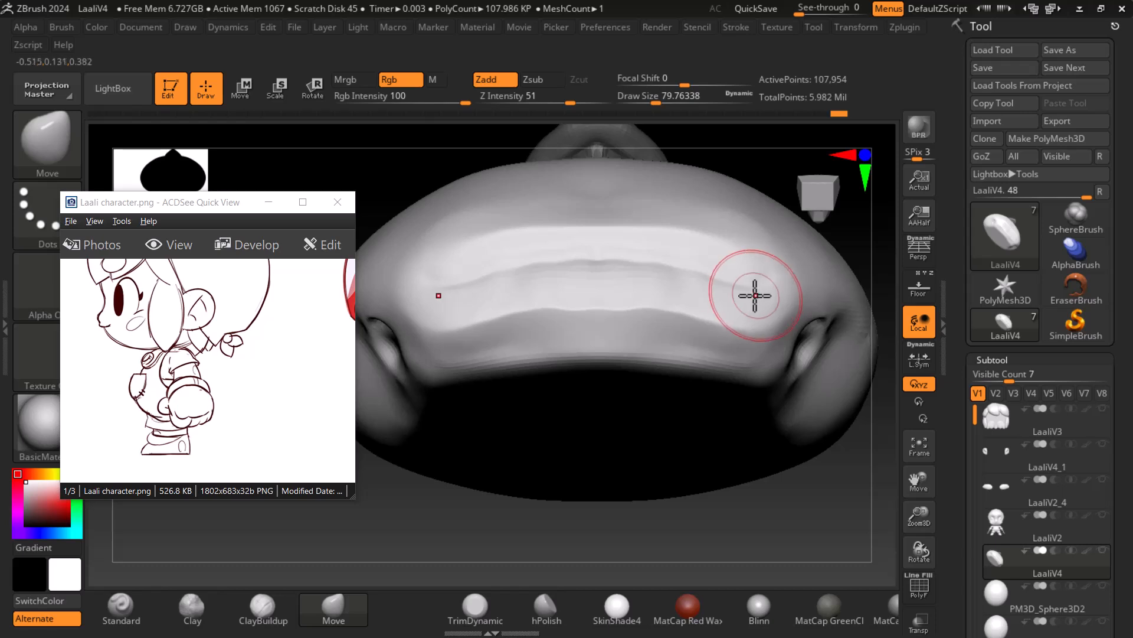
{"action": "key", "text": "bracketleft"}
{"action": "key", "text": "bracketleft"}
{"action": "key", "text": "bracketleft"}
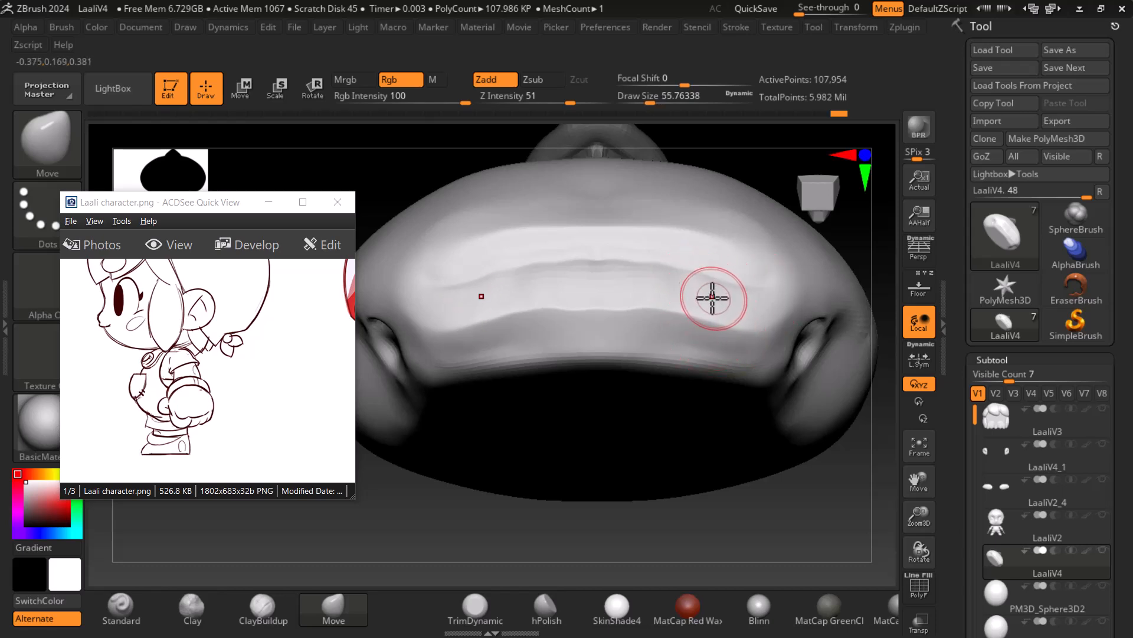
Flatten the band between the hat's back crease and bottom rim with the hPolish brush, reducing the draw size to about 40
{"action": "left_click_drag", "start_coordinate": [734, 375], "coordinate": [815, 544]}
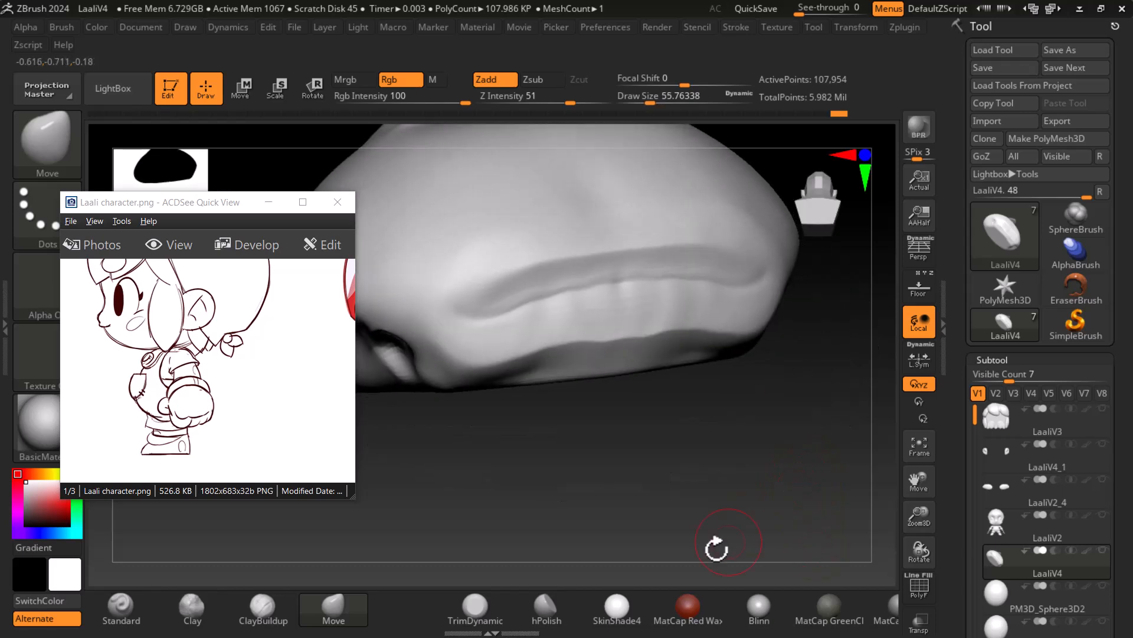
{"action": "left_click", "coordinate": [546, 607]}
{"action": "left_click_drag", "start_coordinate": [791, 459], "coordinate": [625, 346]}
{"action": "left_click_drag", "start_coordinate": [684, 307], "coordinate": [568, 330]}
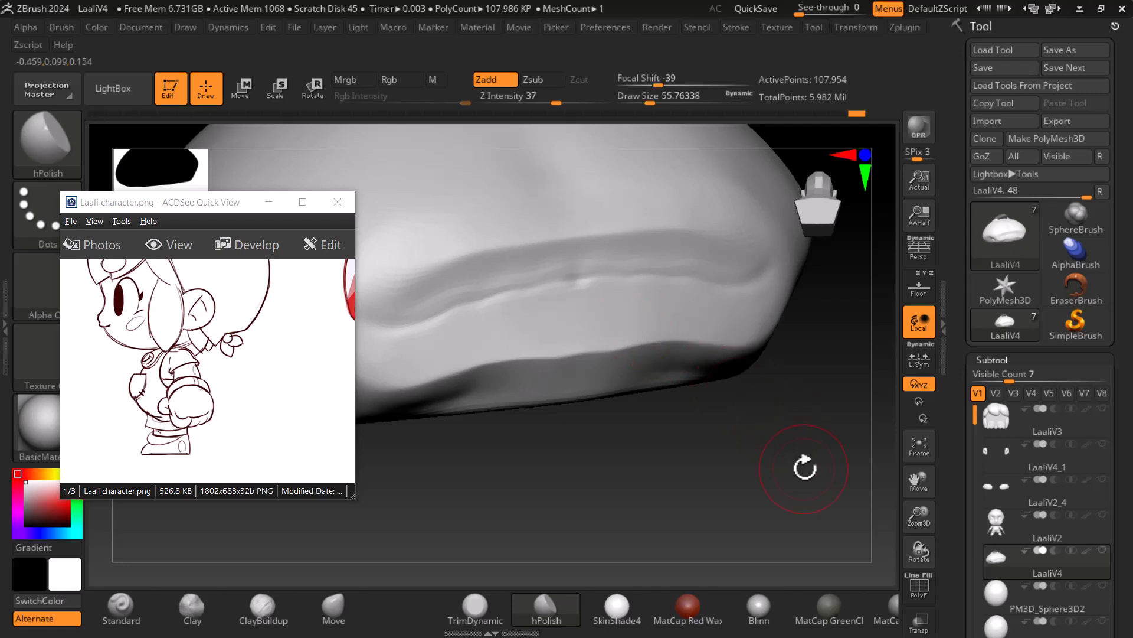
{"action": "mouse_move", "coordinate": [815, 462]}
{"action": "left_mouse_down"}
{"action": "mouse_move", "coordinate": [805, 425]}
{"action": "mouse_move", "coordinate": [813, 433]}
{"action": "mouse_move", "coordinate": [628, 374]}
{"action": "left_mouse_up"}
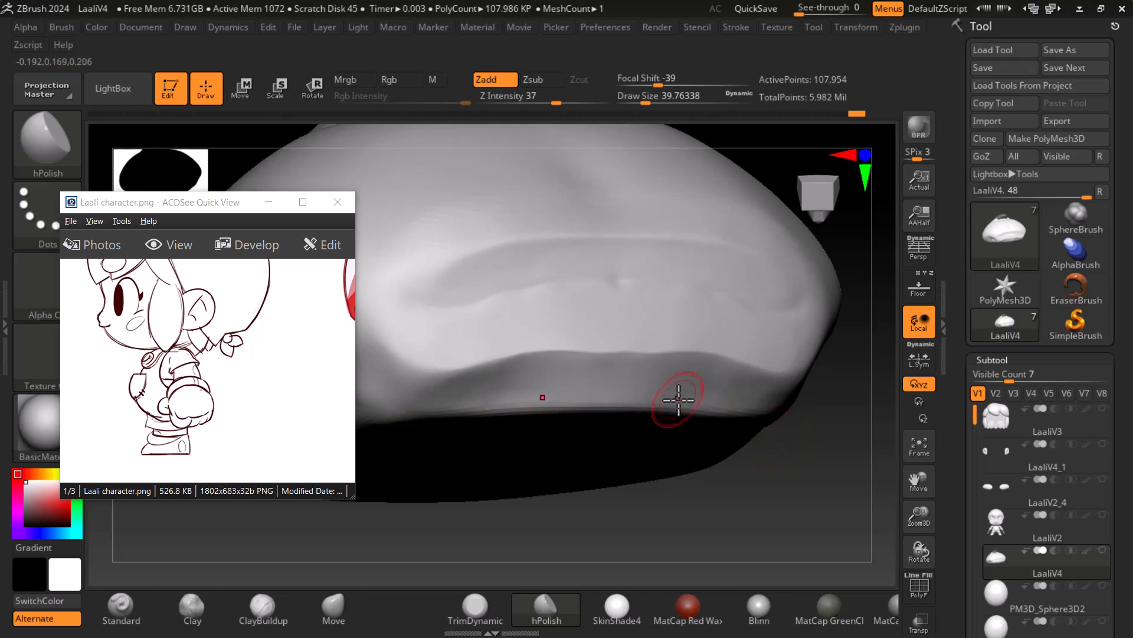
{"action": "left_click_drag", "start_coordinate": [802, 486], "coordinate": [769, 464]}
{"action": "key", "text": "shift"}
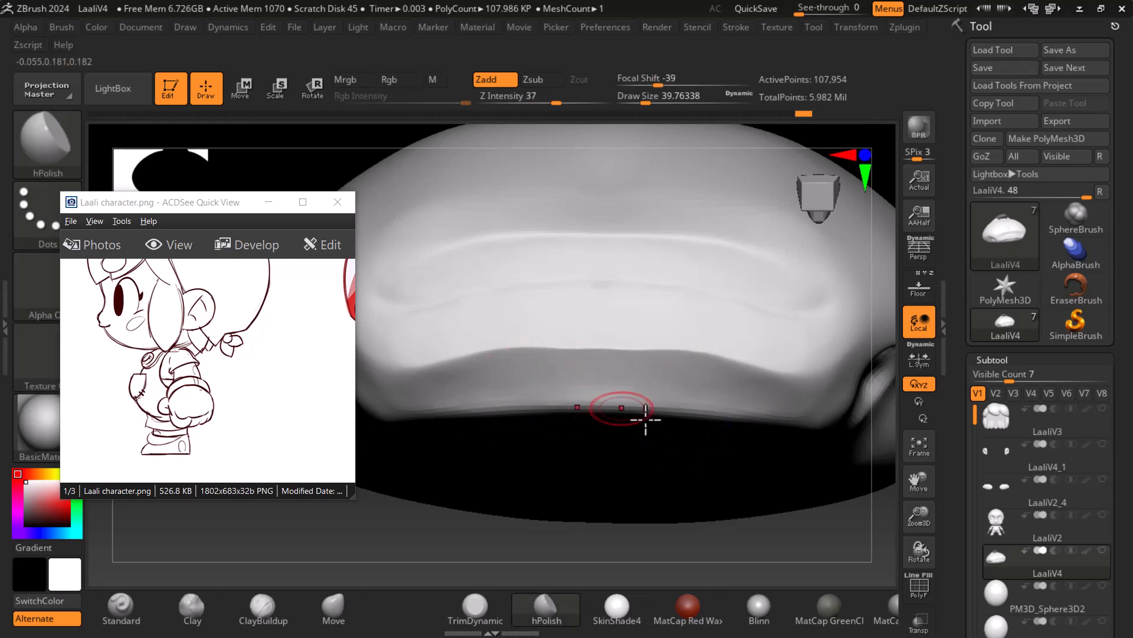
Dock the Light palette and reposition the light to shine from the lower left so the hat's underside is lit in side view
{"action": "left_click_drag", "start_coordinate": [921, 481], "coordinate": [906, 497]}
{"action": "left_click_drag", "start_coordinate": [855, 381], "coordinate": [822, 432]}
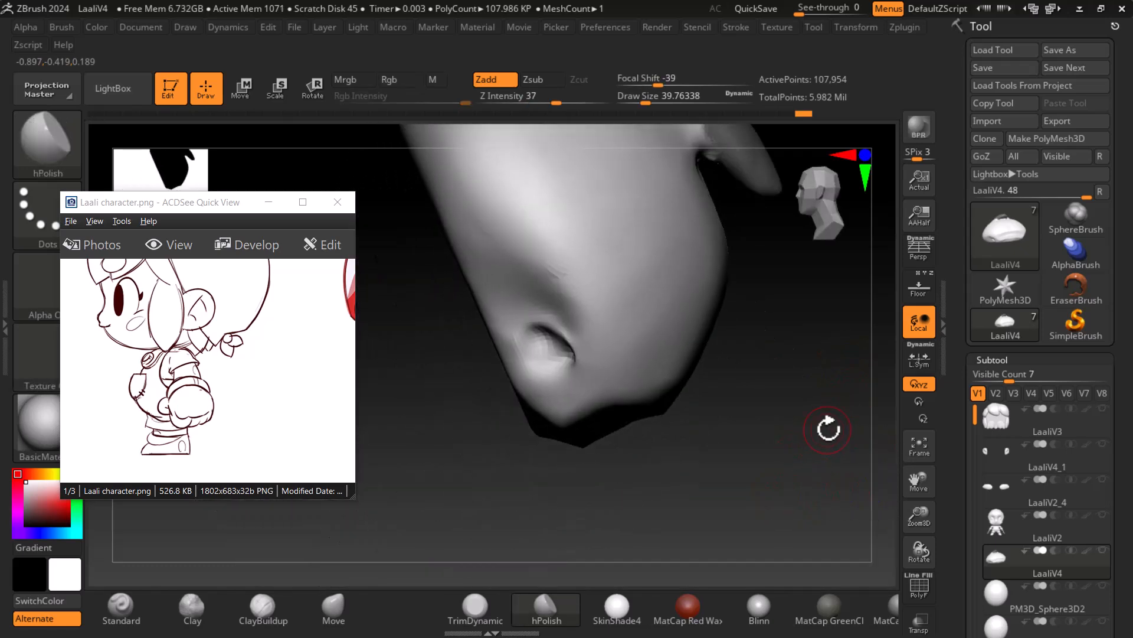
{"action": "left_click", "coordinate": [357, 27]}
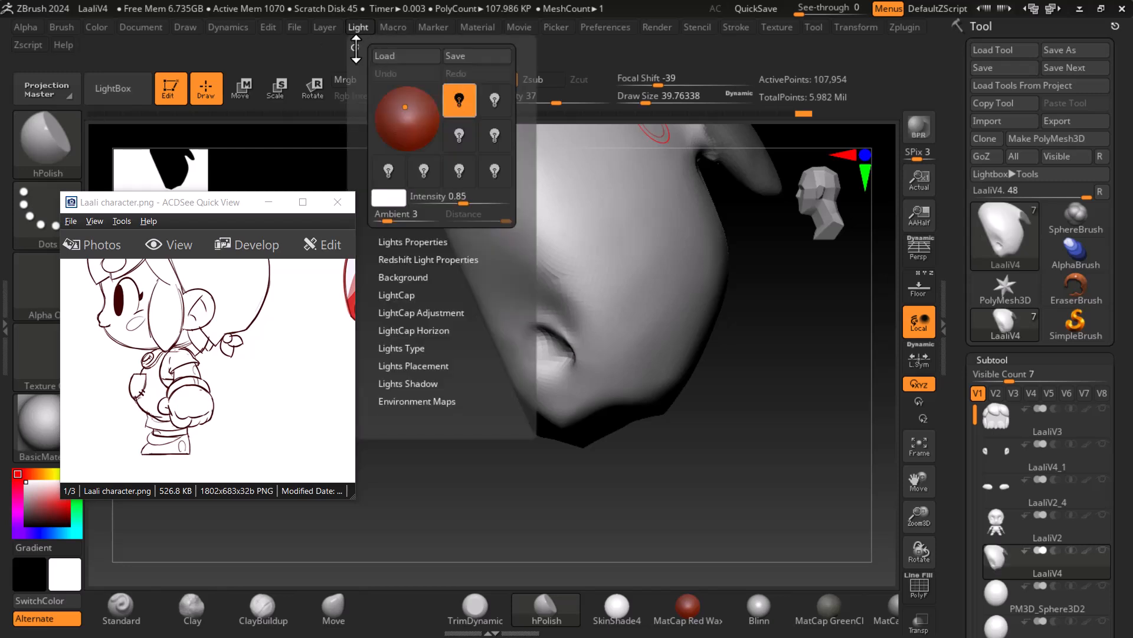
{"action": "left_click", "coordinate": [357, 44]}
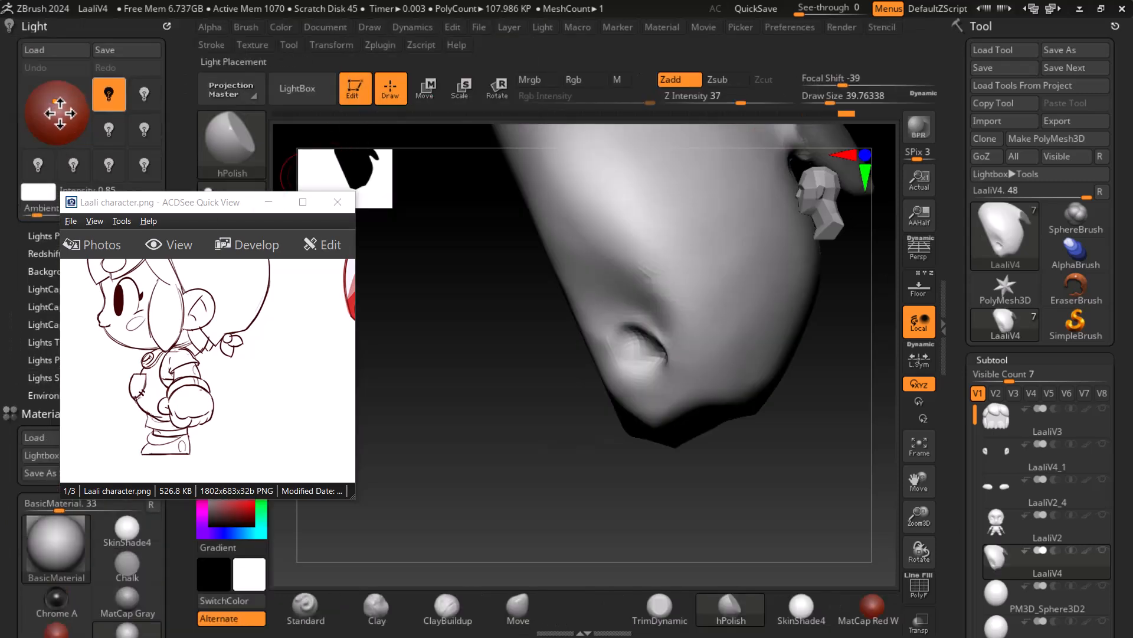
{"action": "left_click", "coordinate": [60, 110]}
{"action": "left_click_drag", "start_coordinate": [59, 126], "coordinate": [69, 83]}
{"action": "left_click", "coordinate": [80, 106]}
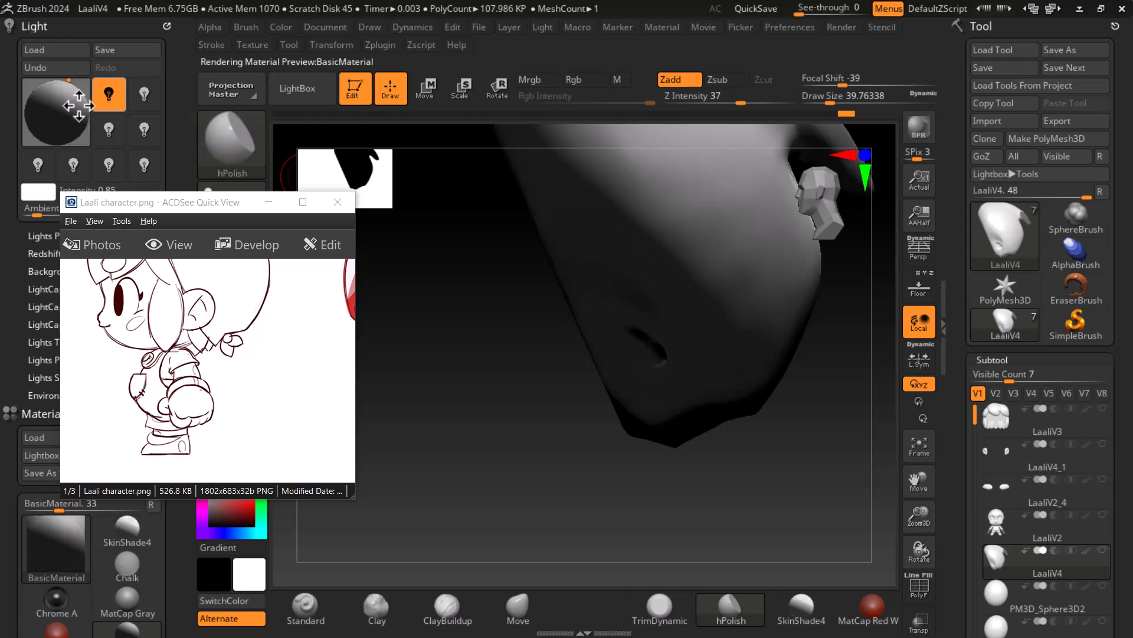
{"action": "left_click", "coordinate": [47, 114]}
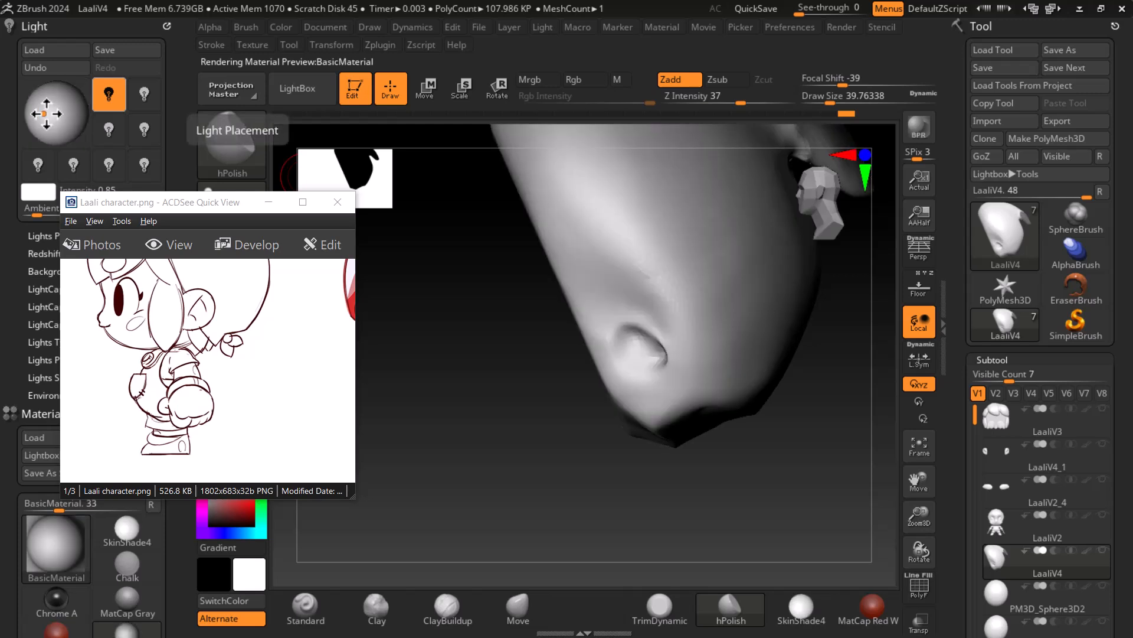
{"action": "left_click", "coordinate": [42, 119]}
{"action": "left_click_drag", "start_coordinate": [43, 120], "coordinate": [44, 130]}
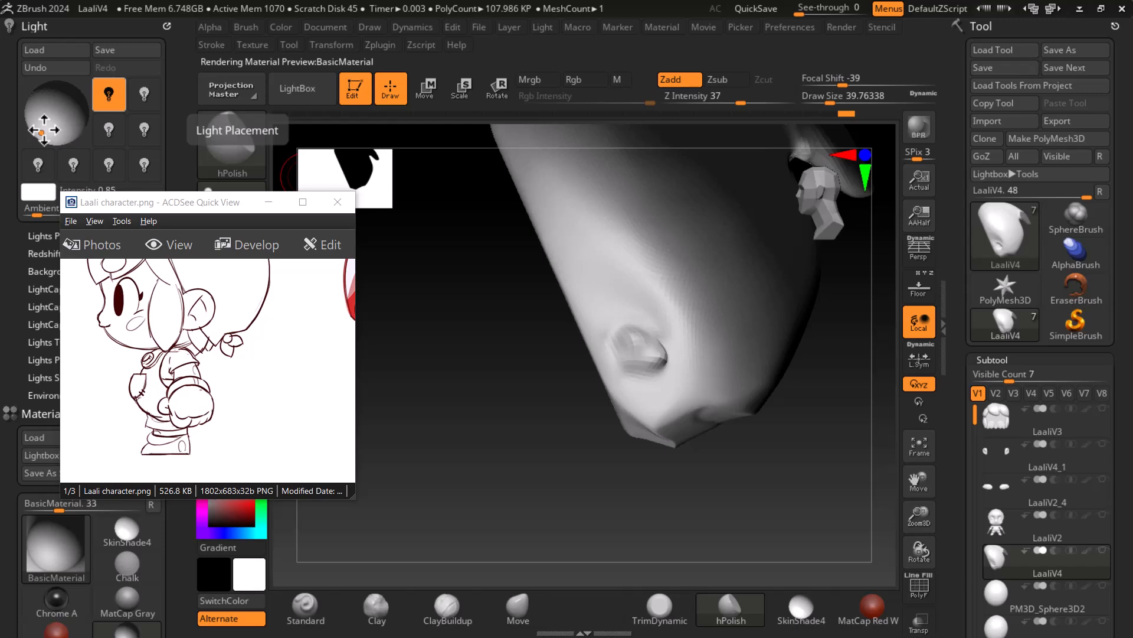
Adjust the hat's lower corner with the Move brush at draw size about 64, temporarily displaying the floor grid's side-view sketch for comparison
{"action": "left_click_drag", "start_coordinate": [776, 523], "coordinate": [767, 485]}
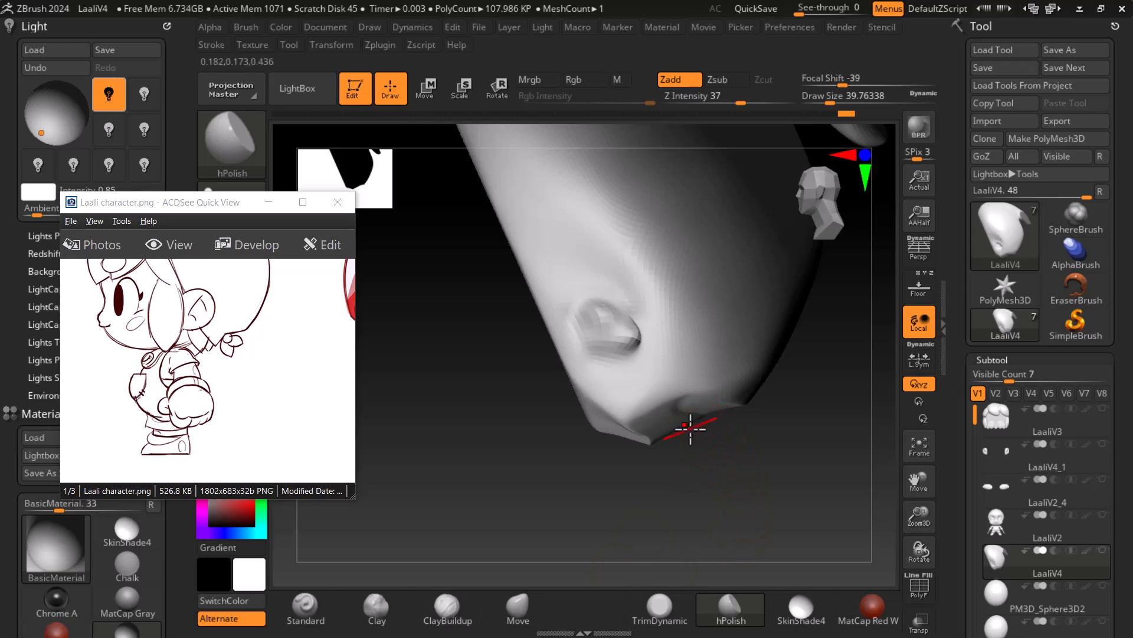
{"action": "left_click", "coordinate": [519, 614]}
{"action": "key", "text": "]"}
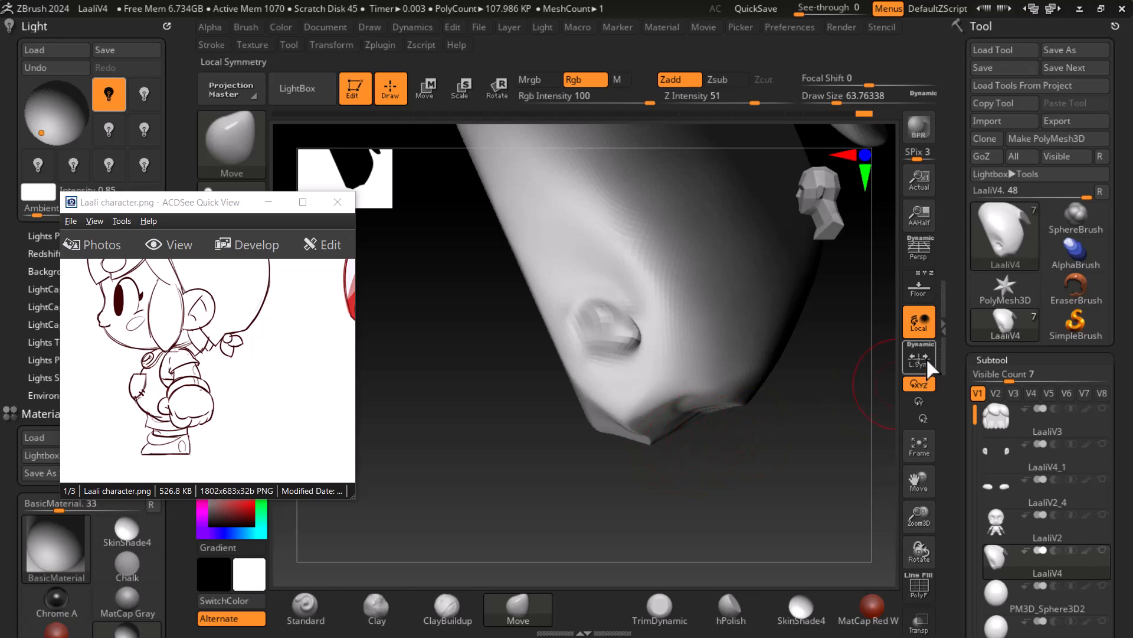
{"action": "left_click", "coordinate": [919, 287]}
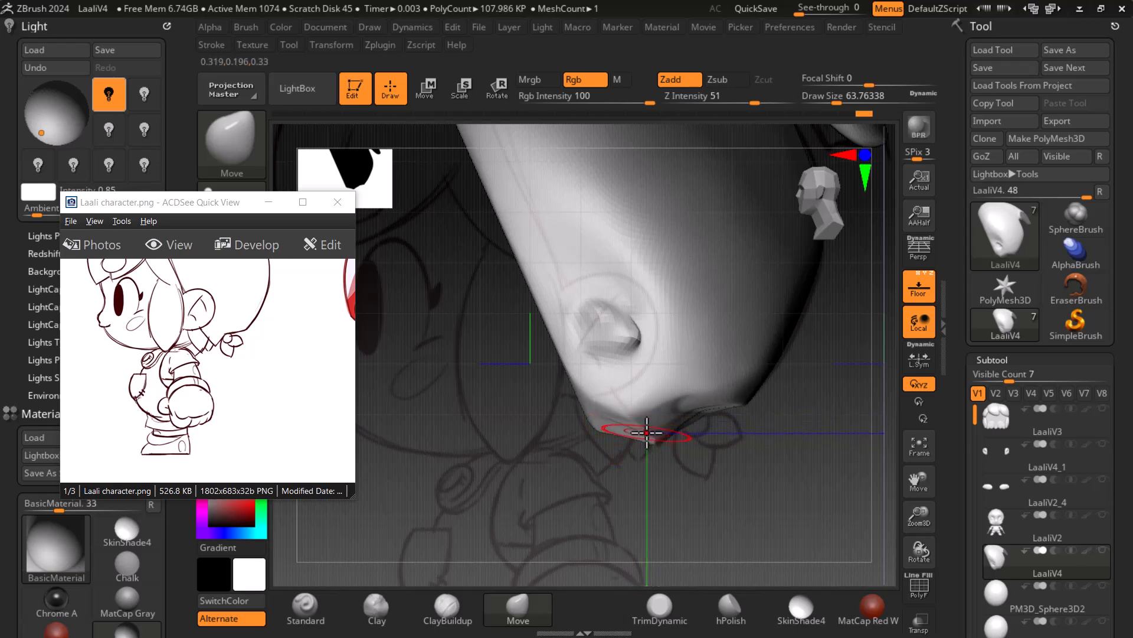
{"action": "left_click", "coordinate": [933, 289]}
Inspect the hat's underside, redisplay the side-view sketch, and nudge the bottom rim with the Move brush
{"action": "mouse_move", "coordinate": [840, 413]}
{"action": "right_mouse_down"}
{"action": "mouse_move", "coordinate": [779, 347]}
{"action": "mouse_move", "coordinate": [796, 413]}
{"action": "right_mouse_up"}
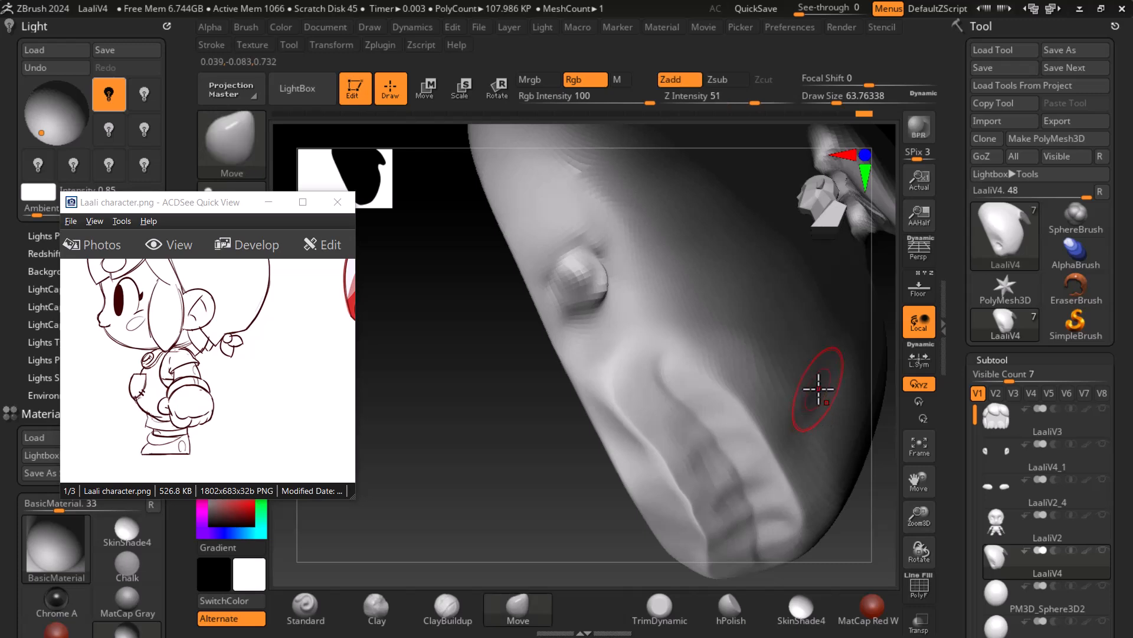
{"action": "right_click_drag", "start_coordinate": [836, 464], "coordinate": [787, 543]}
{"action": "left_click", "coordinate": [919, 288]}
{"action": "mouse_move", "coordinate": [810, 400]}
{"action": "left_mouse_down", "text": "alt"}
{"action": "mouse_move", "coordinate": [778, 396]}
{"action": "mouse_move", "coordinate": [795, 410]}
{"action": "left_mouse_up", "text": "alt"}
{"action": "left_click_drag", "start_coordinate": [597, 387], "coordinate": [592, 375]}
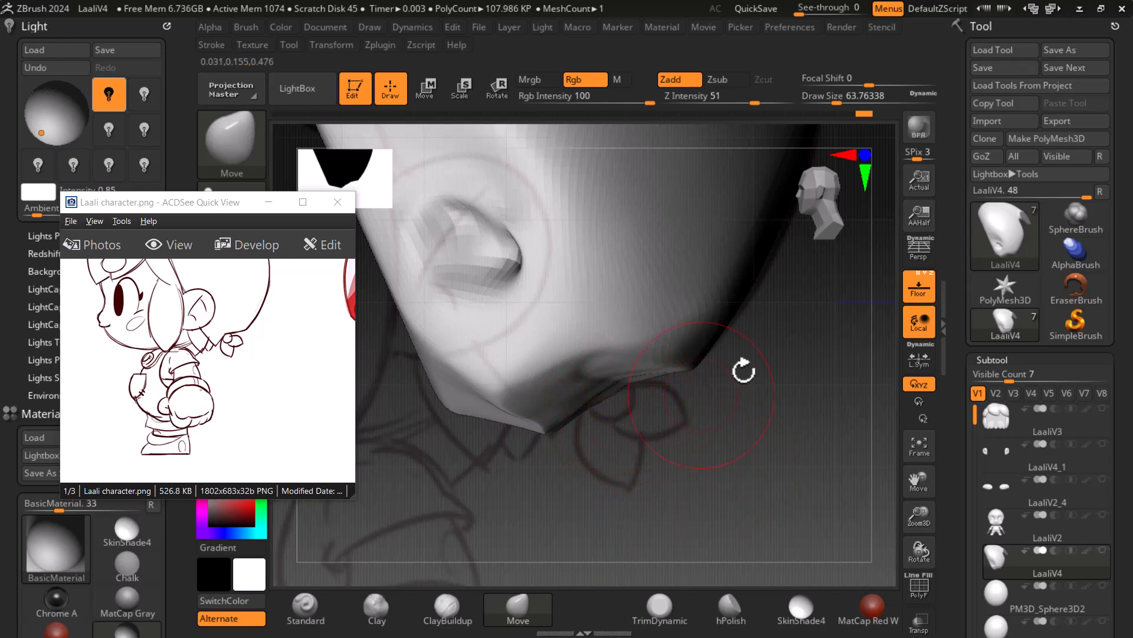
Hide the floor grid and flatten the band on the hat's underside with the hPolish brush, reducing the draw size to about 52
{"action": "left_click", "coordinate": [921, 288]}
{"action": "mouse_move", "coordinate": [767, 462]}
{"action": "left_mouse_down"}
{"action": "mouse_move", "coordinate": [731, 415]}
{"action": "mouse_move", "coordinate": [851, 526]}
{"action": "mouse_move", "coordinate": [860, 399]}
{"action": "mouse_move", "coordinate": [856, 445]}
{"action": "mouse_move", "coordinate": [827, 485]}
{"action": "left_mouse_up"}
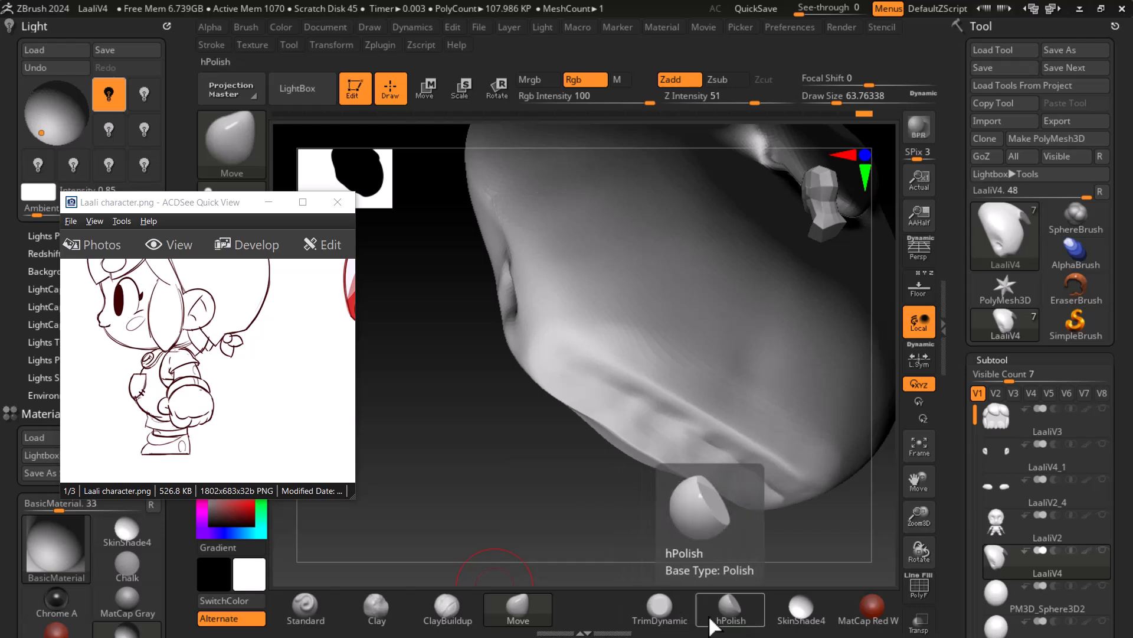
{"action": "left_click", "coordinate": [729, 611]}
{"action": "left_click_drag", "start_coordinate": [531, 506], "coordinate": [562, 476]}
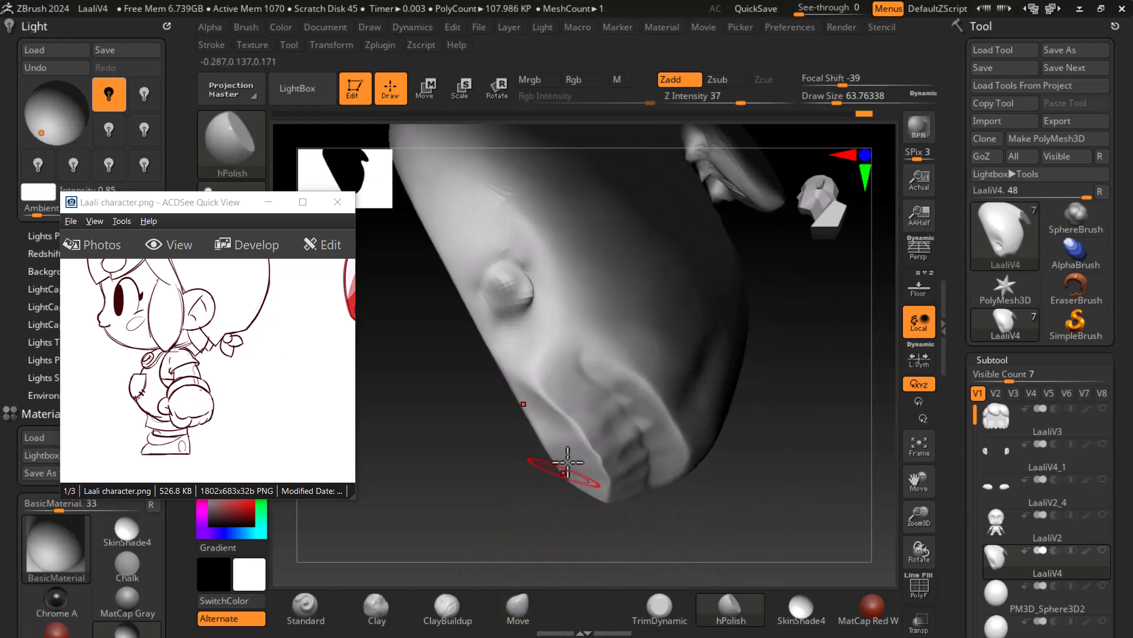
{"action": "mouse_move", "coordinate": [799, 430]}
{"action": "left_mouse_down"}
{"action": "mouse_move", "coordinate": [549, 313]}
{"action": "mouse_move", "coordinate": [604, 383]}
{"action": "mouse_move", "coordinate": [624, 385]}
{"action": "left_mouse_up"}
{"action": "mouse_move", "coordinate": [855, 509]}
{"action": "left_mouse_down"}
{"action": "mouse_move", "coordinate": [866, 549]}
{"action": "mouse_move", "coordinate": [741, 453]}
{"action": "mouse_move", "coordinate": [786, 532]}
{"action": "mouse_move", "coordinate": [726, 486]}
{"action": "mouse_move", "coordinate": [751, 507]}
{"action": "left_mouse_up"}
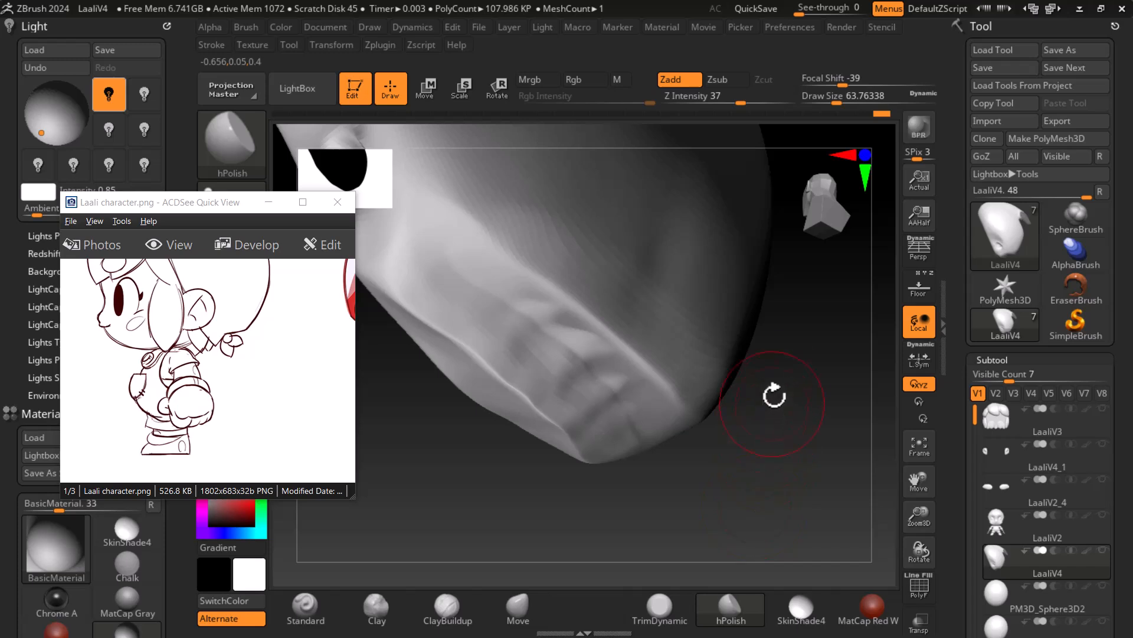
{"action": "left_click_drag", "start_coordinate": [759, 432], "coordinate": [749, 412]}
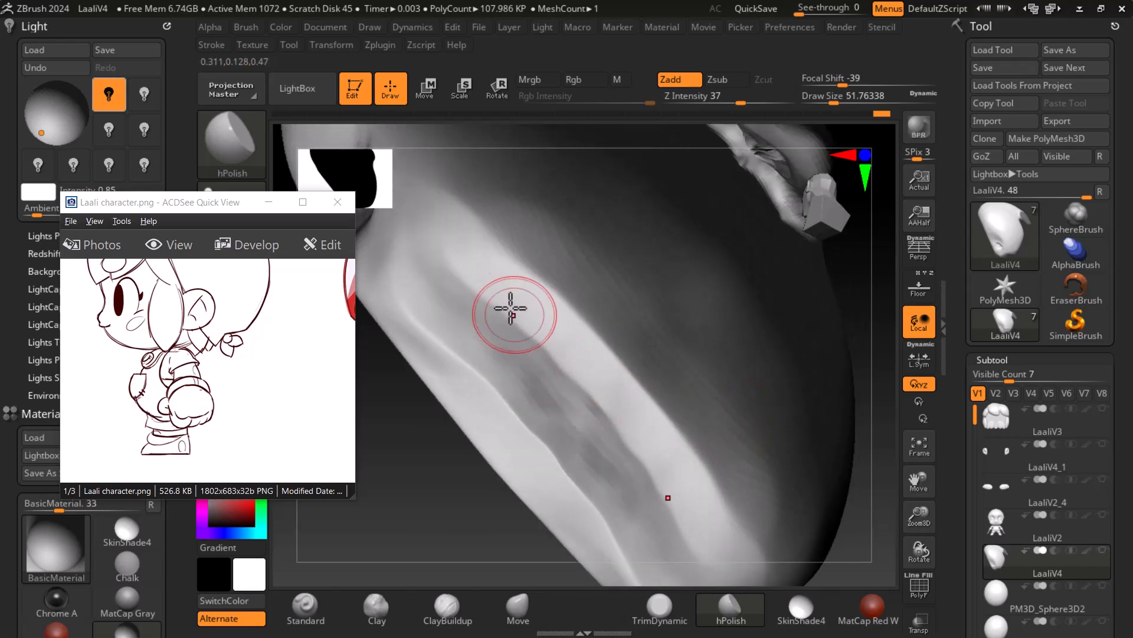
{"action": "mouse_move", "coordinate": [466, 258]}
{"action": "left_mouse_down"}
{"action": "mouse_move", "coordinate": [587, 362]}
{"action": "mouse_move", "coordinate": [508, 373]}
{"action": "left_mouse_up"}
{"action": "key", "text": "f"}
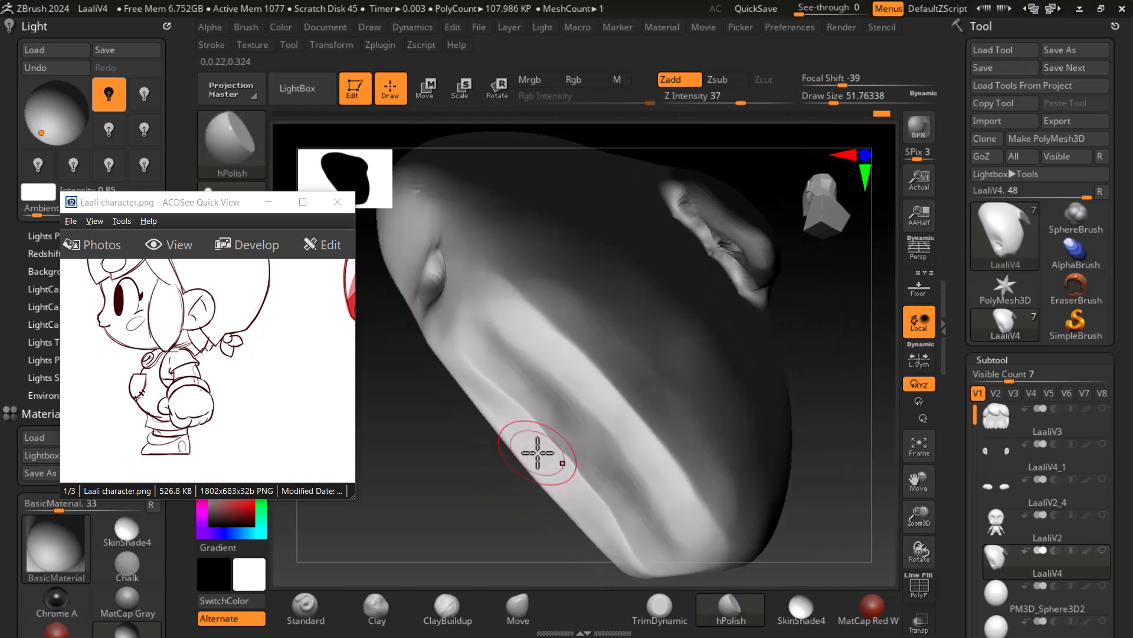
{"action": "mouse_move", "coordinate": [832, 462]}
{"action": "left_mouse_down"}
{"action": "mouse_move", "coordinate": [855, 506]}
{"action": "mouse_move", "coordinate": [829, 462]}
{"action": "mouse_move", "coordinate": [822, 486]}
{"action": "mouse_move", "coordinate": [811, 421]}
{"action": "mouse_move", "coordinate": [822, 463]}
{"action": "mouse_move", "coordinate": [800, 478]}
{"action": "mouse_move", "coordinate": [815, 498]}
{"action": "mouse_move", "coordinate": [809, 404]}
{"action": "left_mouse_up"}
Carve a groove along the middle of the hat's underside band with the Standard brush in Zsub mode at draw size about 52
{"action": "left_click", "coordinate": [306, 608]}
{"action": "mouse_move", "coordinate": [764, 467]}
{"action": "left_mouse_down"}
{"action": "mouse_move", "coordinate": [732, 423]}
{"action": "mouse_move", "coordinate": [805, 448]}
{"action": "mouse_move", "coordinate": [844, 518]}
{"action": "mouse_move", "coordinate": [835, 493]}
{"action": "mouse_move", "coordinate": [657, 405]}
{"action": "left_mouse_up"}
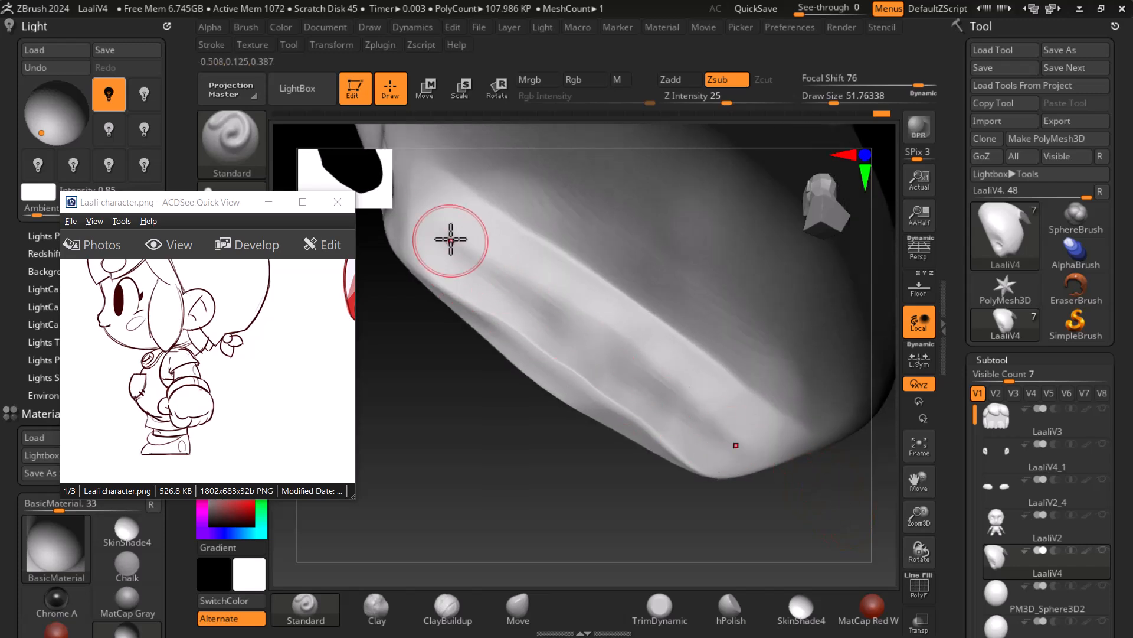
{"action": "mouse_move", "coordinate": [830, 506]}
{"action": "left_mouse_down"}
{"action": "mouse_move", "coordinate": [845, 490]}
{"action": "mouse_move", "coordinate": [791, 468]}
{"action": "mouse_move", "coordinate": [733, 513]}
{"action": "mouse_move", "coordinate": [707, 460]}
{"action": "left_mouse_up"}
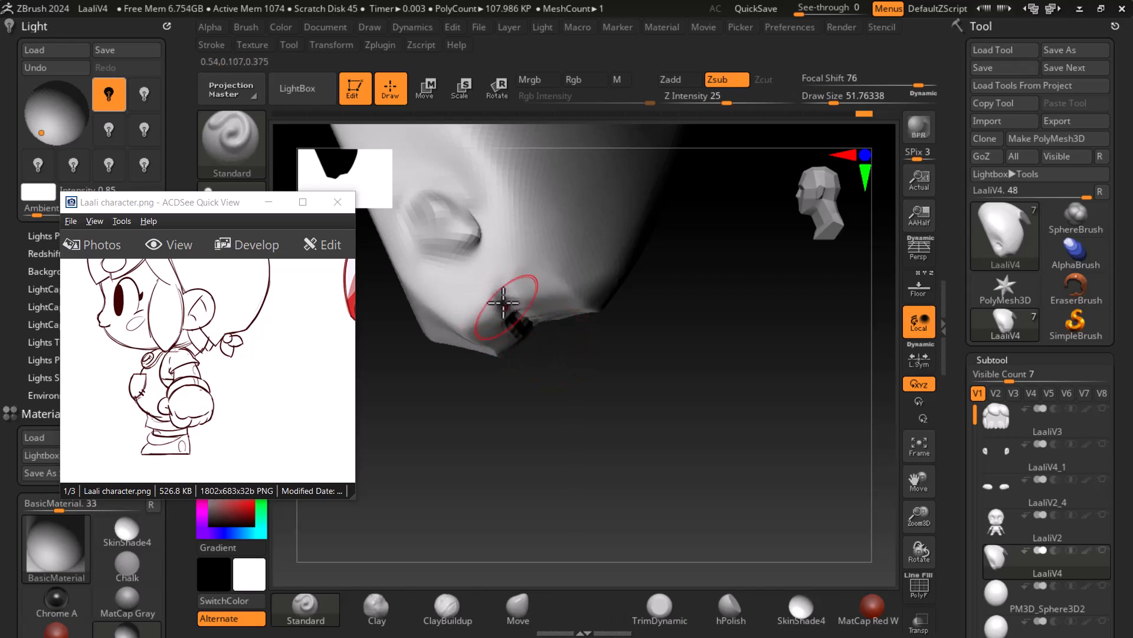
{"action": "left_click_drag", "start_coordinate": [507, 294], "coordinate": [525, 322]}
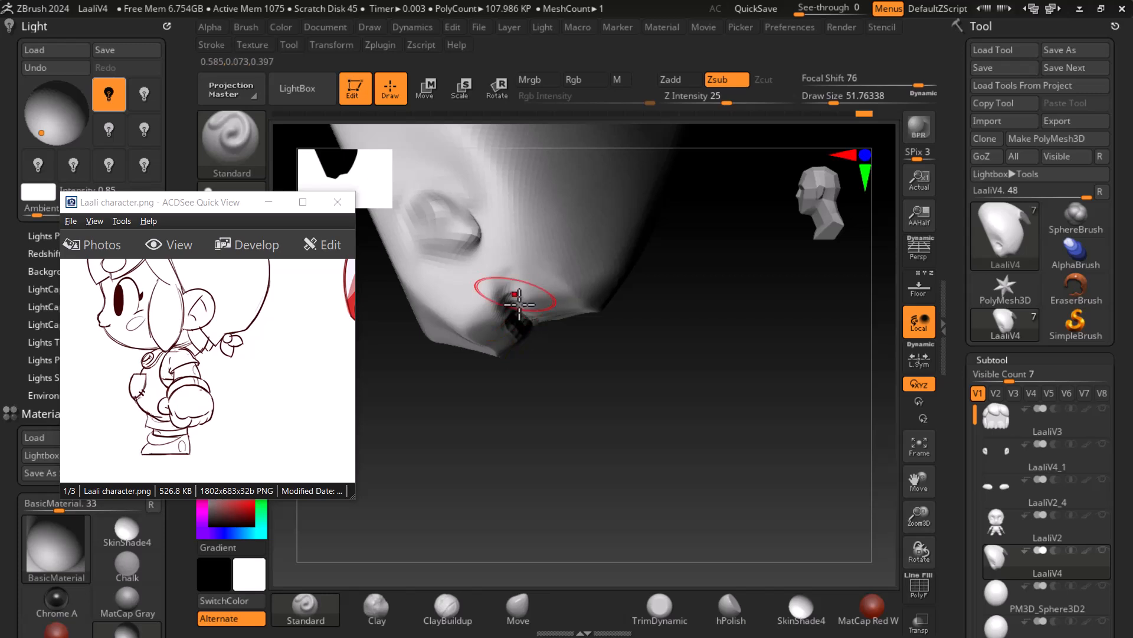
{"action": "left_click_drag", "start_coordinate": [608, 366], "coordinate": [726, 360]}
{"action": "mouse_move", "coordinate": [827, 473]}
{"action": "left_mouse_down"}
{"action": "mouse_move", "coordinate": [827, 524]}
{"action": "mouse_move", "coordinate": [813, 462]}
{"action": "mouse_move", "coordinate": [813, 480]}
{"action": "mouse_move", "coordinate": [835, 476]}
{"action": "left_mouse_up"}
Check the hat's polygon wireframe around the groove and rebuild the mesh at a higher density
{"action": "key", "text": "shift+f"}
{"action": "key", "text": "shift+f"}
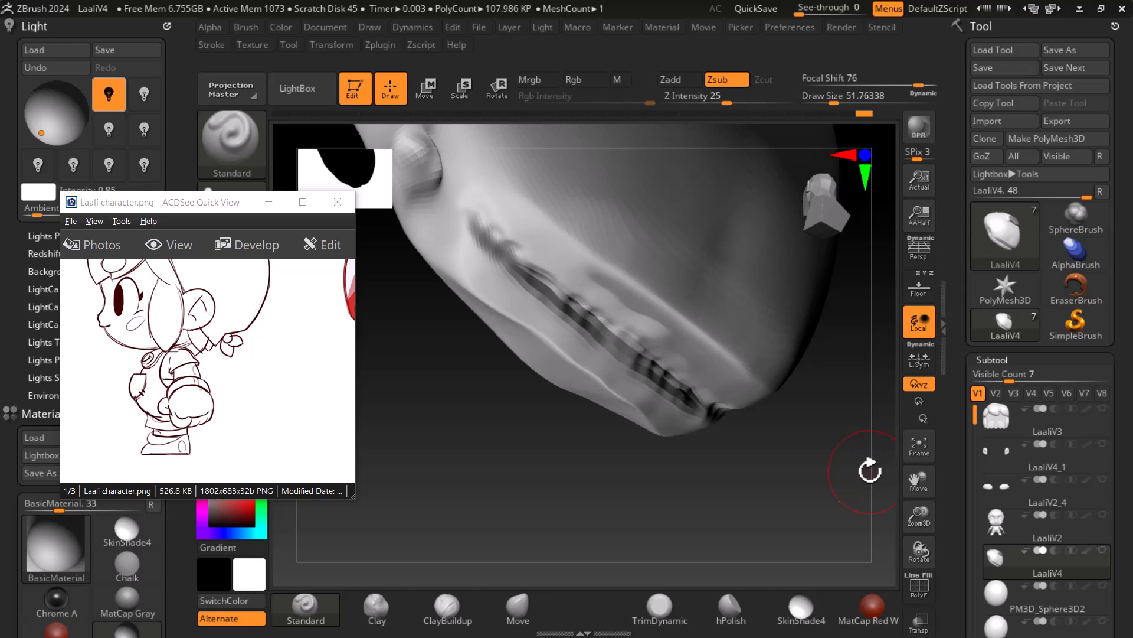
{"action": "key", "text": "ctrl"}
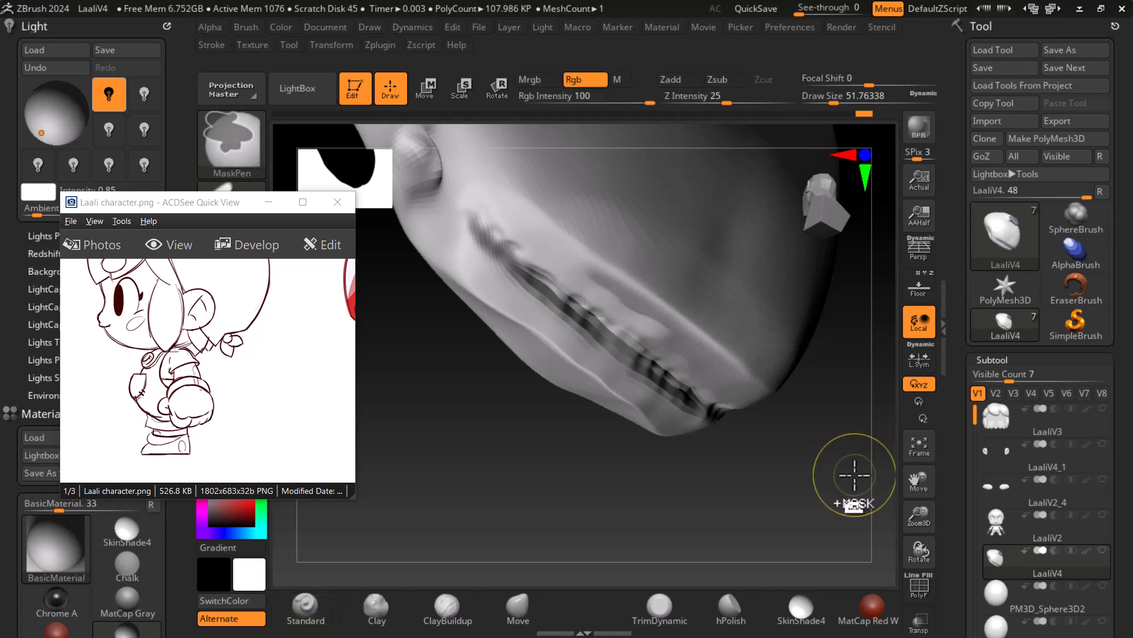
{"action": "key", "text": "alt"}
{"action": "key", "text": "shift+f"}
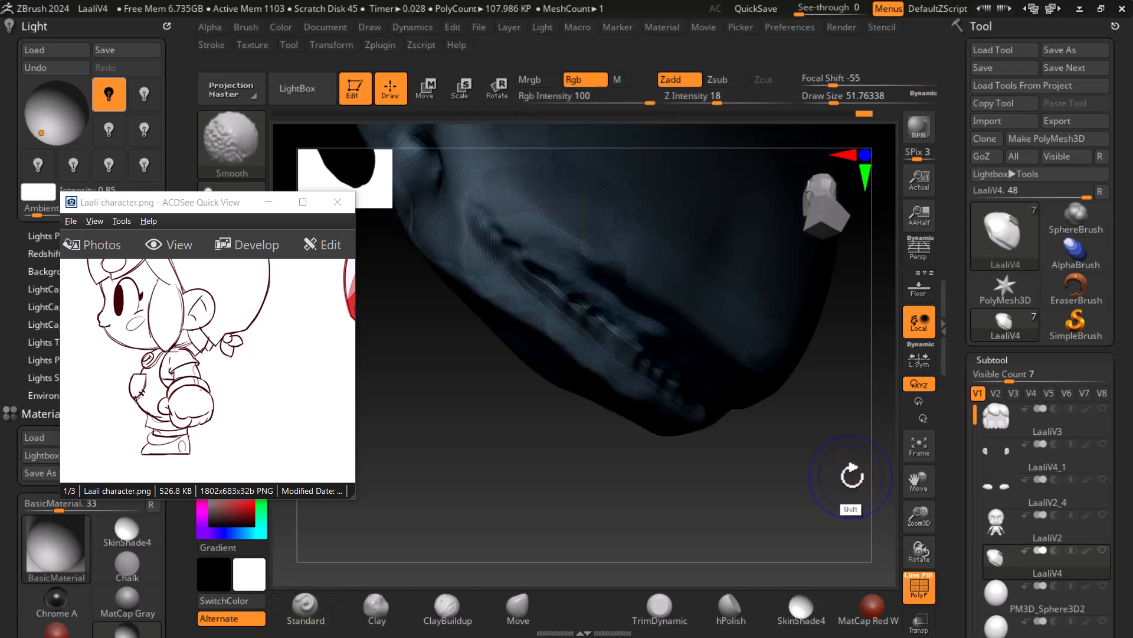
{"action": "key", "text": "shift+f"}
{"action": "key", "text": "alt"}
{"action": "scroll", "coordinate": [956, 500], "scroll_direction": "down", "scroll_amount": 5}
{"action": "mouse_move", "coordinate": [834, 480]}
{"action": "left_mouse_down"}
{"action": "mouse_move", "coordinate": [817, 413]}
{"action": "mouse_move", "coordinate": [827, 487]}
{"action": "left_mouse_up"}
Remesh the hat with ZRemesher using the Half and Adapt options
{"action": "scroll", "coordinate": [1004, 442], "scroll_direction": "down", "scroll_amount": 5}
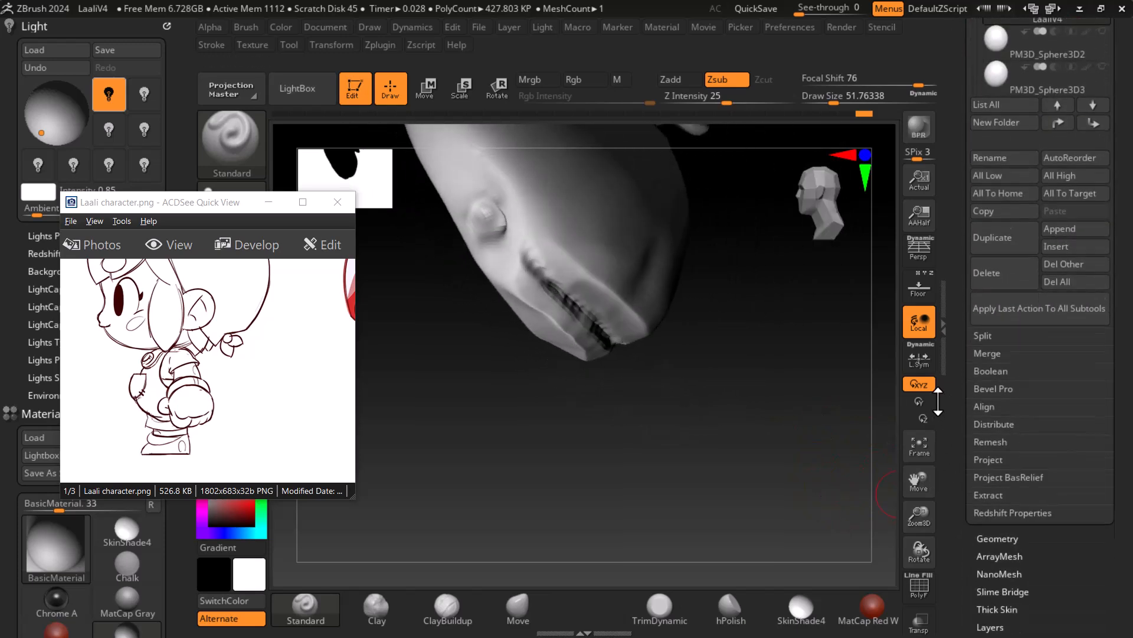
{"action": "left_click", "coordinate": [998, 521]}
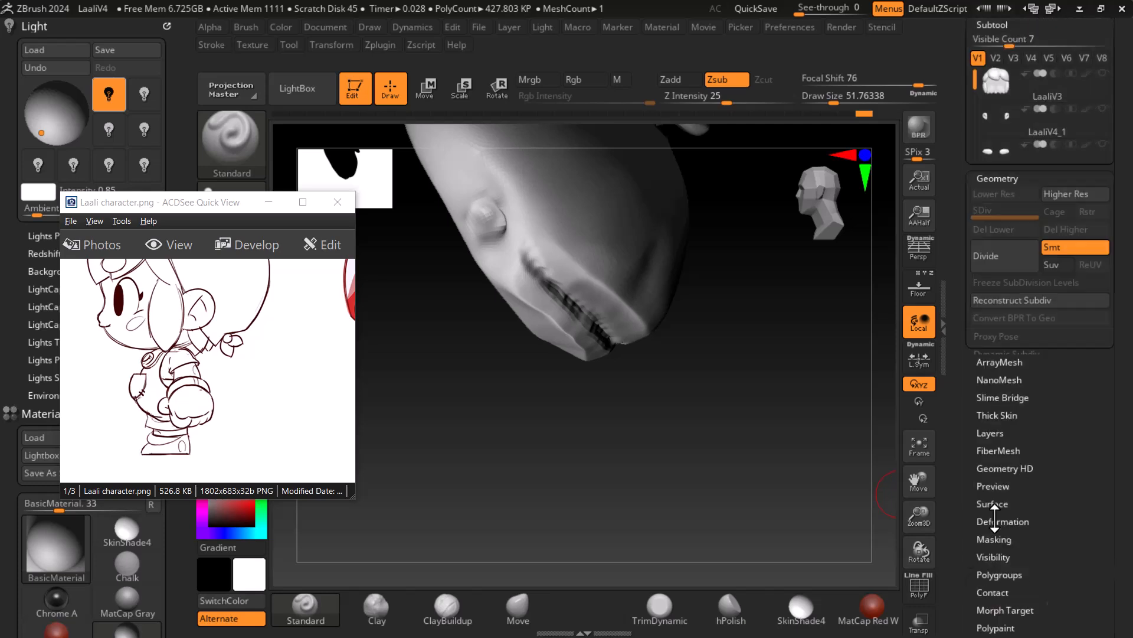
{"action": "left_click", "coordinate": [1004, 343]}
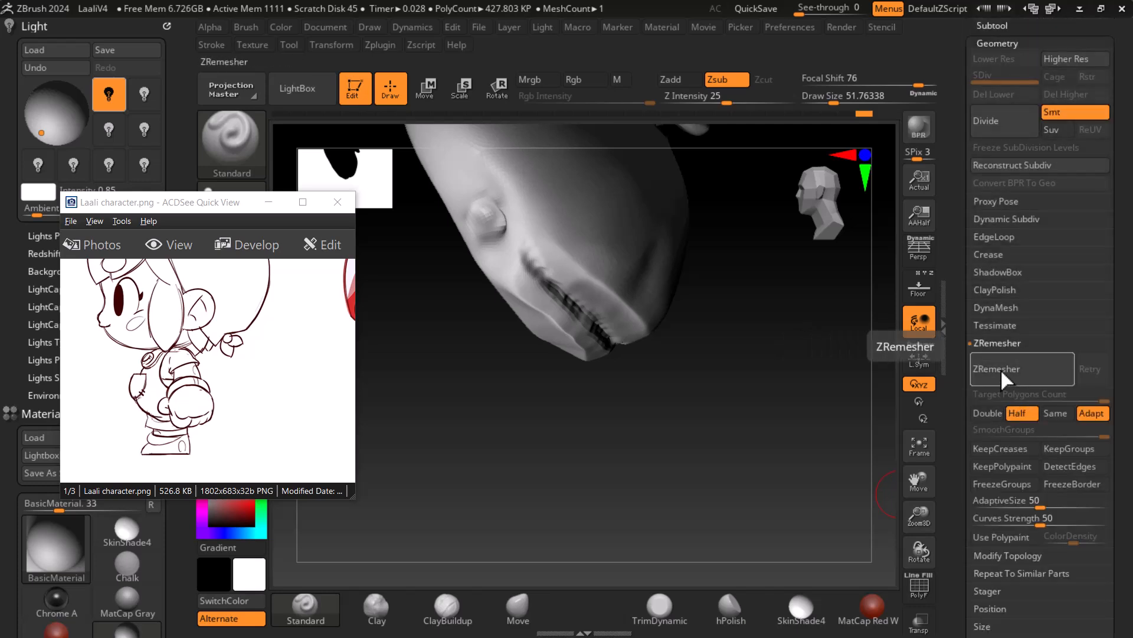
{"action": "left_click", "coordinate": [1000, 367]}
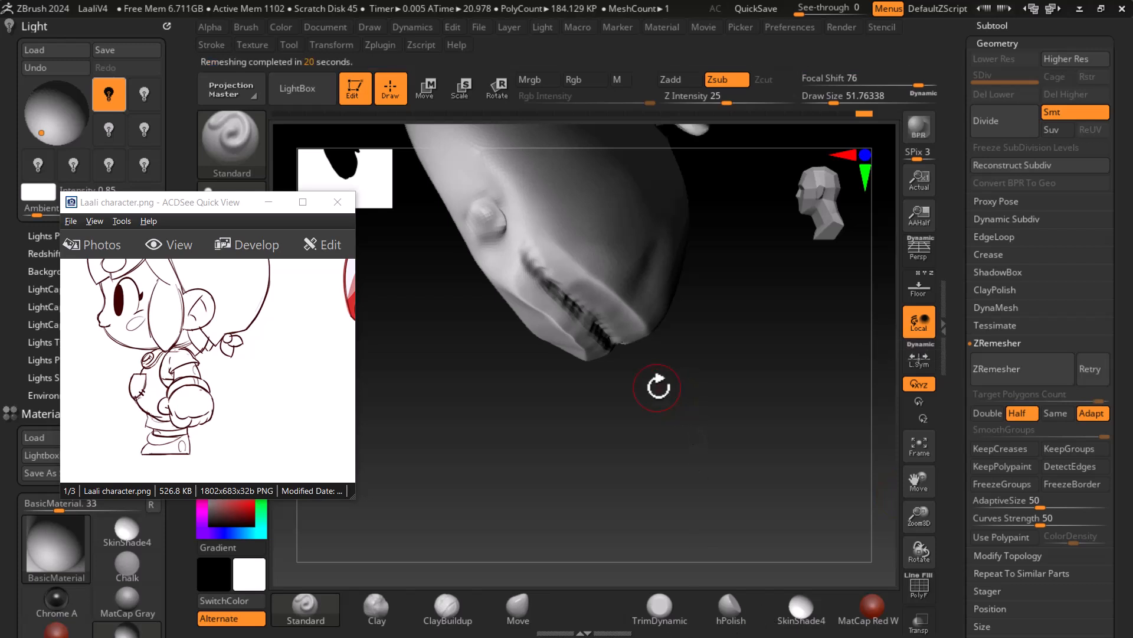
Smooth the bumpy groove across the back of the hat's underside, reducing the draw size to about 32
{"action": "mouse_move", "coordinate": [811, 481]}
{"action": "left_mouse_down"}
{"action": "mouse_move", "coordinate": [873, 518]}
{"action": "mouse_move", "coordinate": [799, 607]}
{"action": "mouse_move", "coordinate": [742, 620]}
{"action": "mouse_move", "coordinate": [804, 501]}
{"action": "mouse_move", "coordinate": [1092, 512]}
{"action": "mouse_move", "coordinate": [855, 506]}
{"action": "mouse_move", "coordinate": [825, 522]}
{"action": "mouse_move", "coordinate": [820, 463]}
{"action": "mouse_move", "coordinate": [763, 506]}
{"action": "mouse_move", "coordinate": [774, 484]}
{"action": "mouse_move", "coordinate": [764, 511]}
{"action": "mouse_move", "coordinate": [774, 526]}
{"action": "mouse_move", "coordinate": [752, 473]}
{"action": "mouse_move", "coordinate": [765, 488]}
{"action": "mouse_move", "coordinate": [873, 511]}
{"action": "mouse_move", "coordinate": [764, 488]}
{"action": "mouse_move", "coordinate": [771, 539]}
{"action": "left_mouse_up"}
{"action": "key", "text": "shift"}
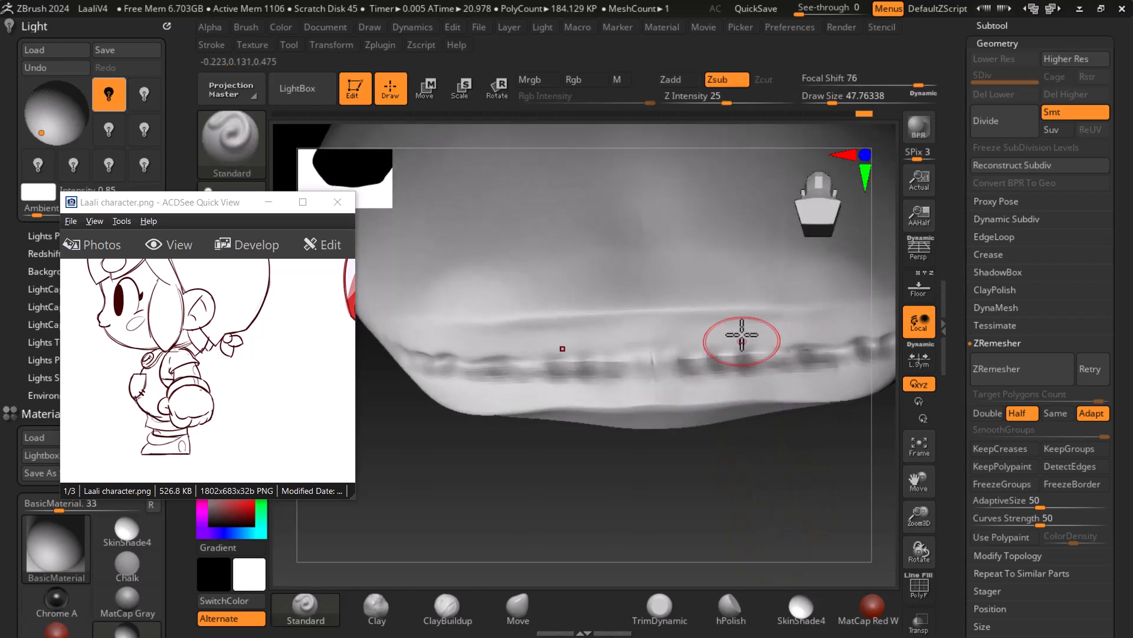
{"action": "key", "text": "shift"}
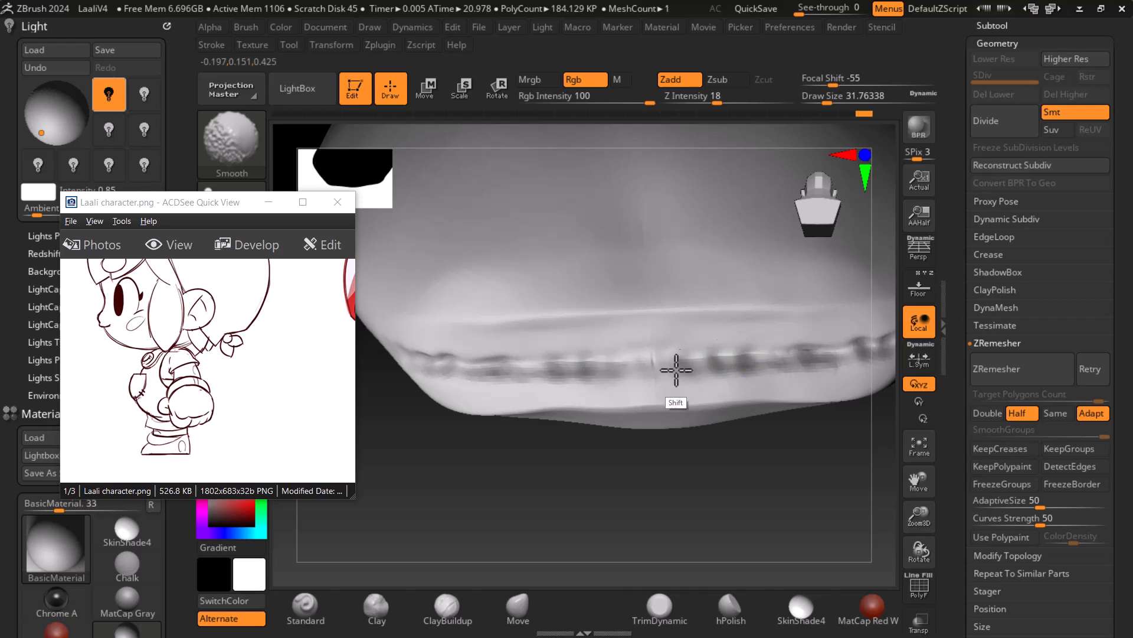
{"action": "mouse_move", "coordinate": [440, 365]}
{"action": "left_mouse_down", "text": "shift"}
{"action": "mouse_move", "coordinate": [713, 364]}
{"action": "mouse_move", "coordinate": [726, 352]}
{"action": "left_mouse_up", "text": "shift"}
{"action": "mouse_move", "coordinate": [781, 501]}
{"action": "left_mouse_down", "text": "alt"}
{"action": "mouse_move", "coordinate": [729, 505]}
{"action": "mouse_move", "coordinate": [743, 491]}
{"action": "left_mouse_up", "text": "alt"}
{"action": "key", "text": "shift"}
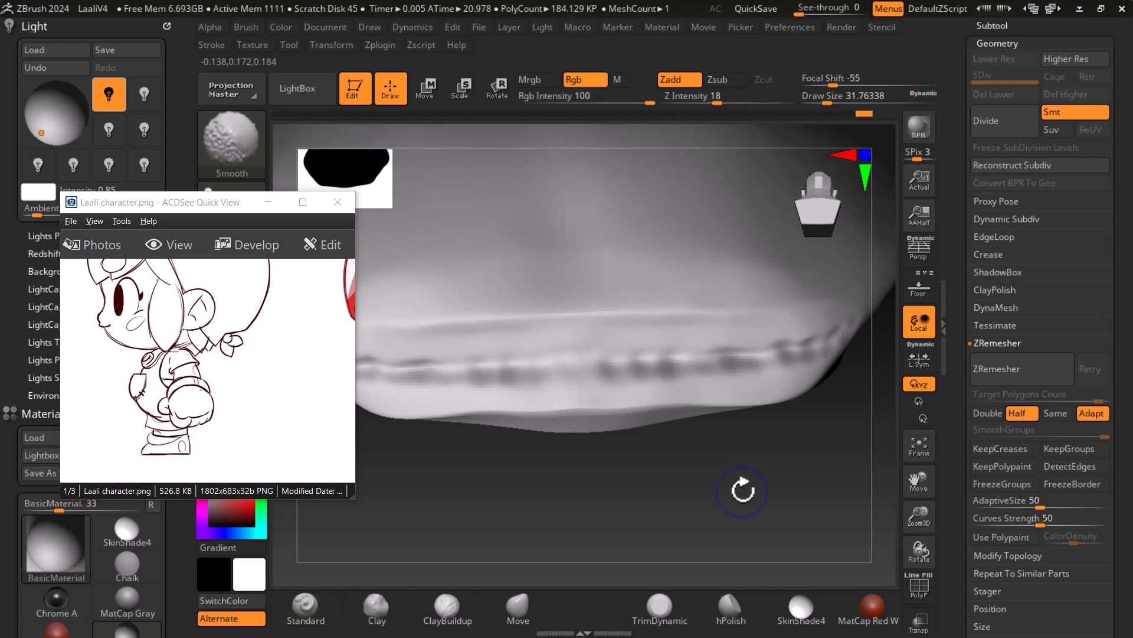
{"action": "key", "text": "alt"}
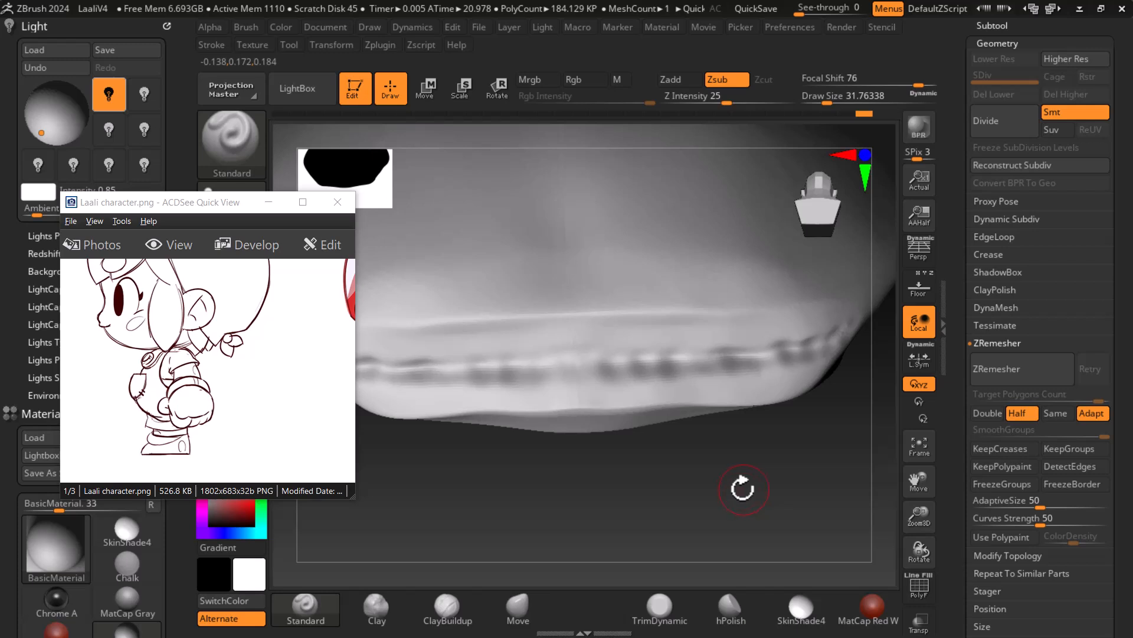
Continue smoothing the groove from its outer end and examine the polygon wireframe around it
{"action": "key", "text": "shift+f"}
{"action": "key", "text": "shift+f"}
{"action": "key", "text": "alt"}
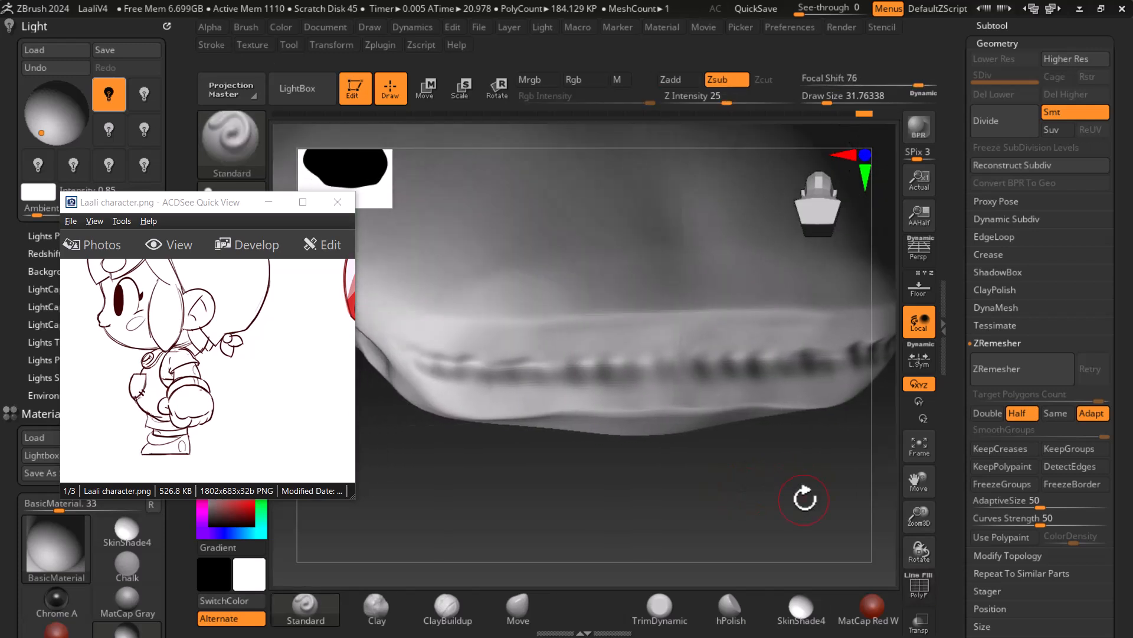
{"action": "key", "text": "shift"}
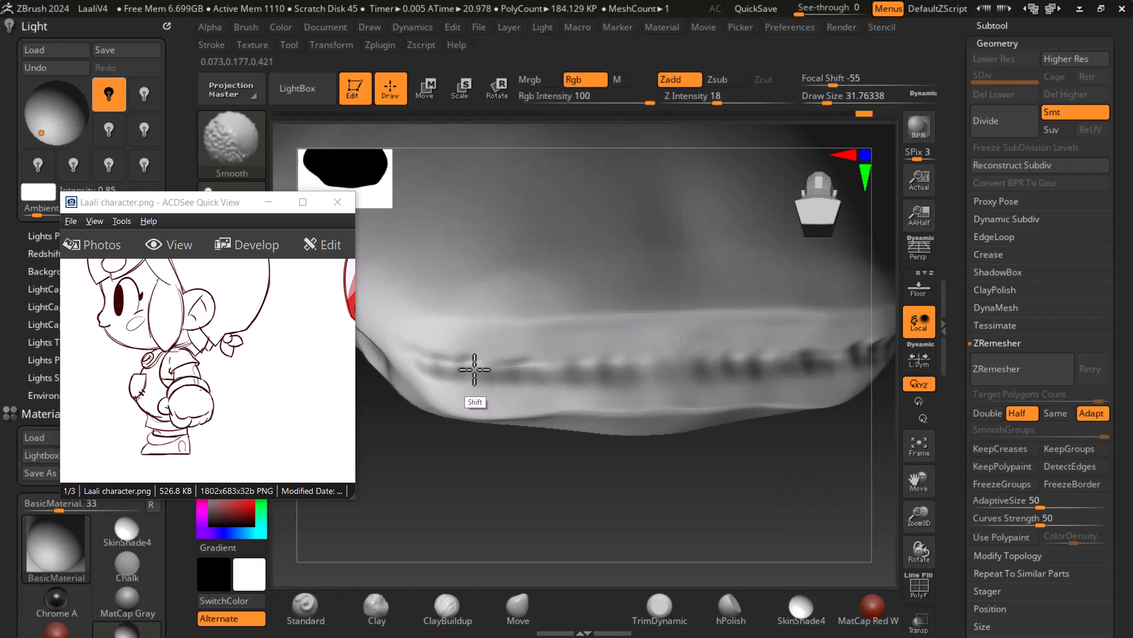
{"action": "left_click_drag", "start_coordinate": [483, 371], "coordinate": [431, 383], "text": "shift"}
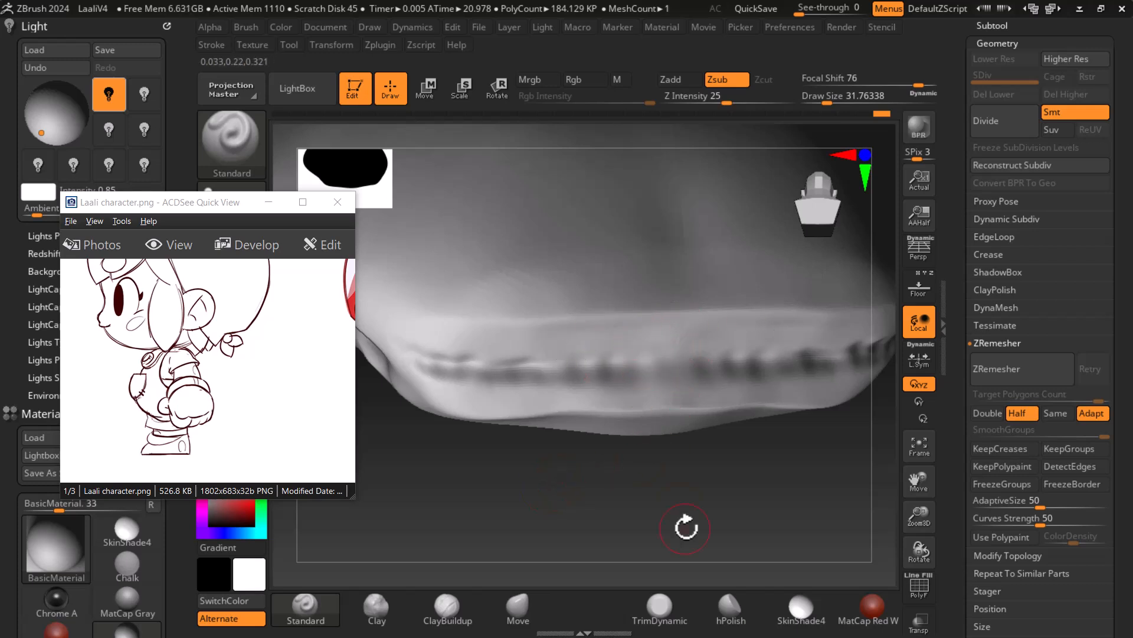
{"action": "left_click_drag", "start_coordinate": [694, 502], "coordinate": [691, 481]}
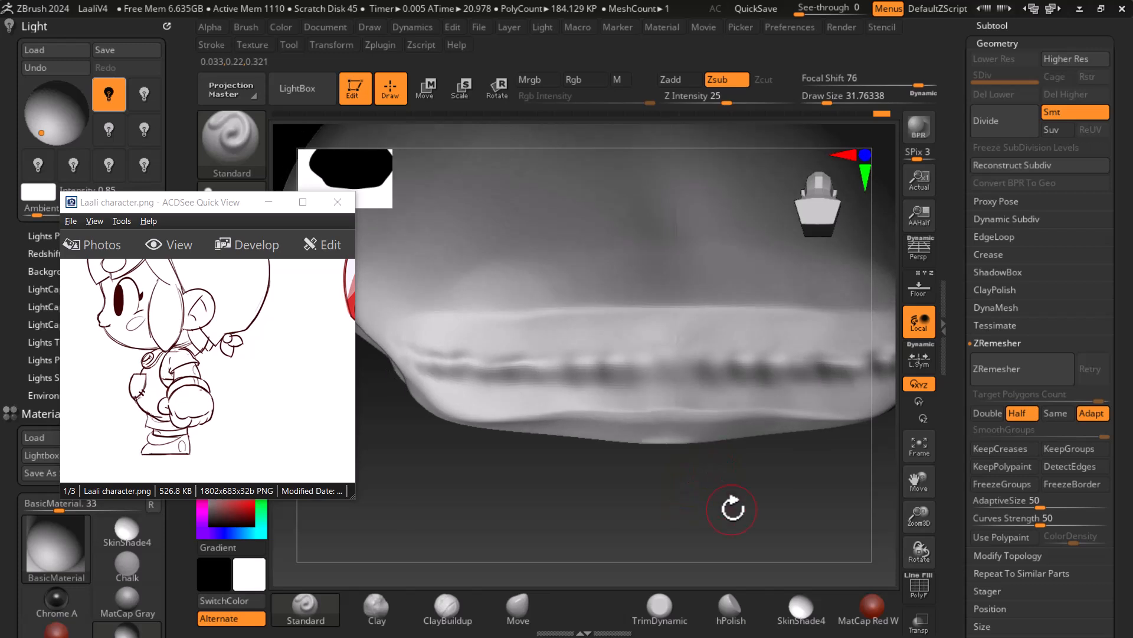
{"action": "key", "text": "shift+f"}
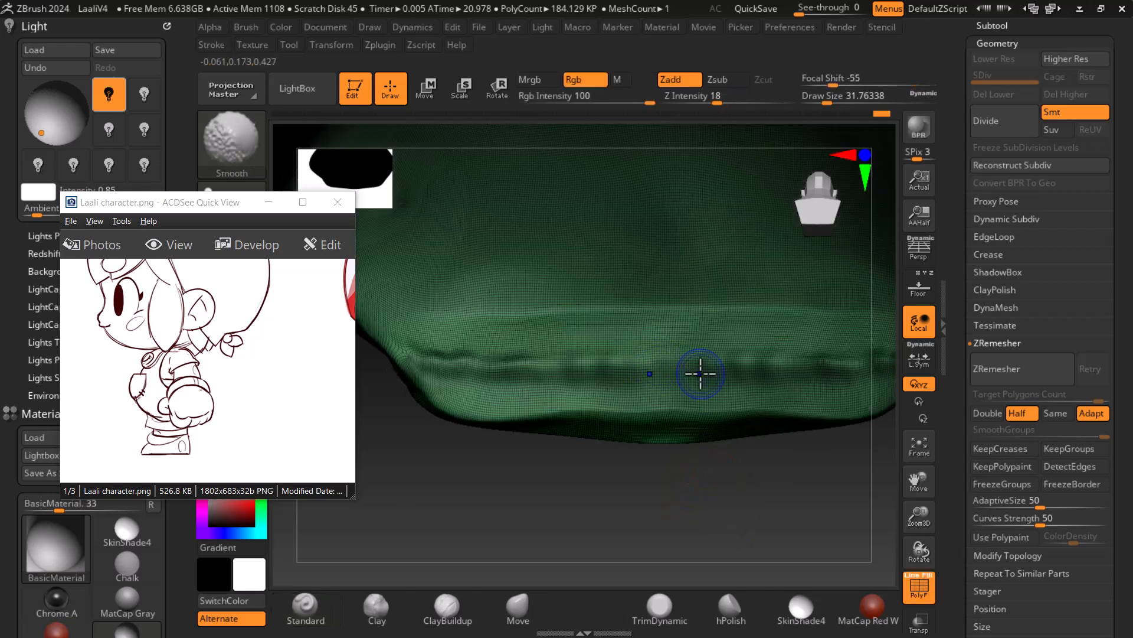
{"action": "key", "text": "shift+f"}
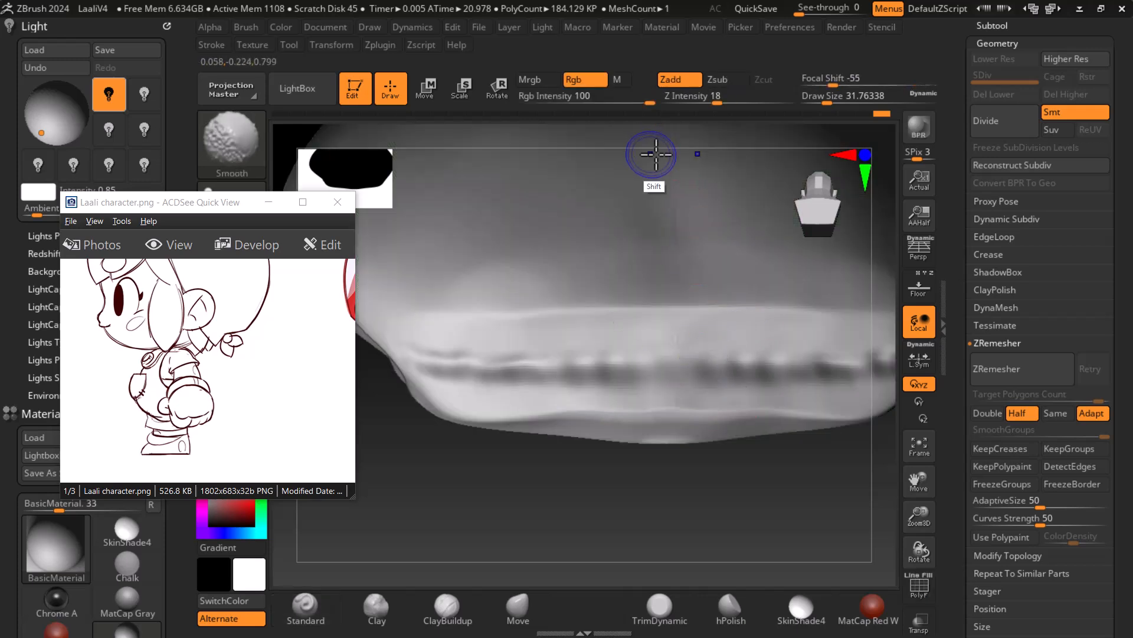
Raise the Smooth brush's Z Intensity to 61 and soften the stepped marks along the whole groove
{"action": "left_click_drag", "start_coordinate": [718, 102], "coordinate": [765, 102]}
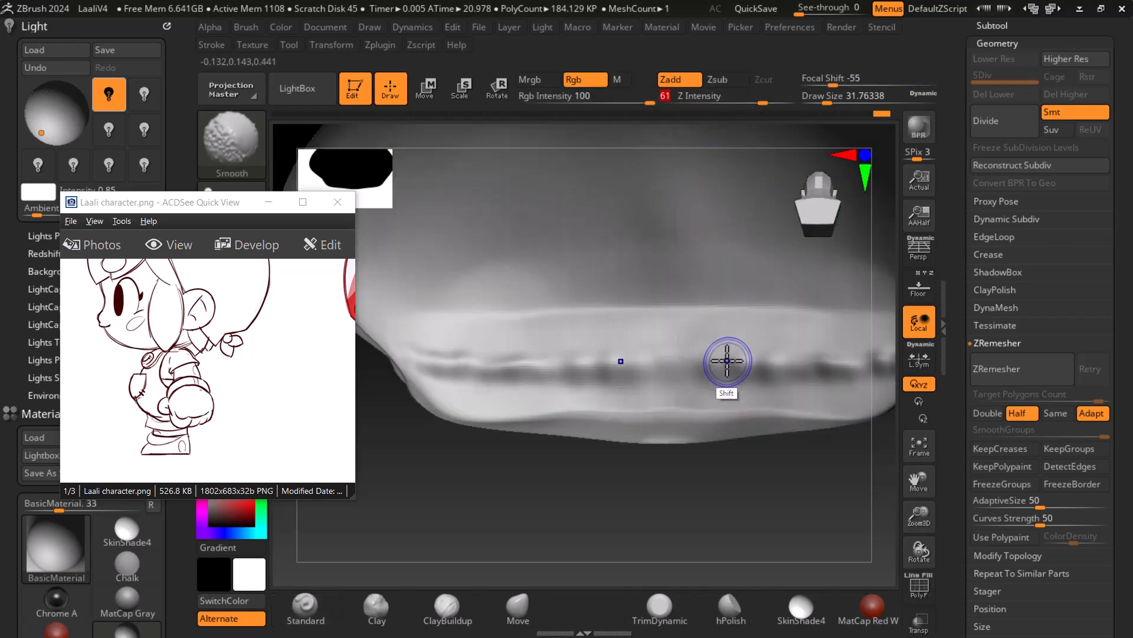
{"action": "mouse_move", "coordinate": [479, 364]}
{"action": "left_mouse_down", "text": "shift"}
{"action": "mouse_move", "coordinate": [451, 359]}
{"action": "mouse_move", "coordinate": [543, 366]}
{"action": "mouse_move", "coordinate": [519, 377]}
{"action": "left_mouse_up", "text": "shift"}
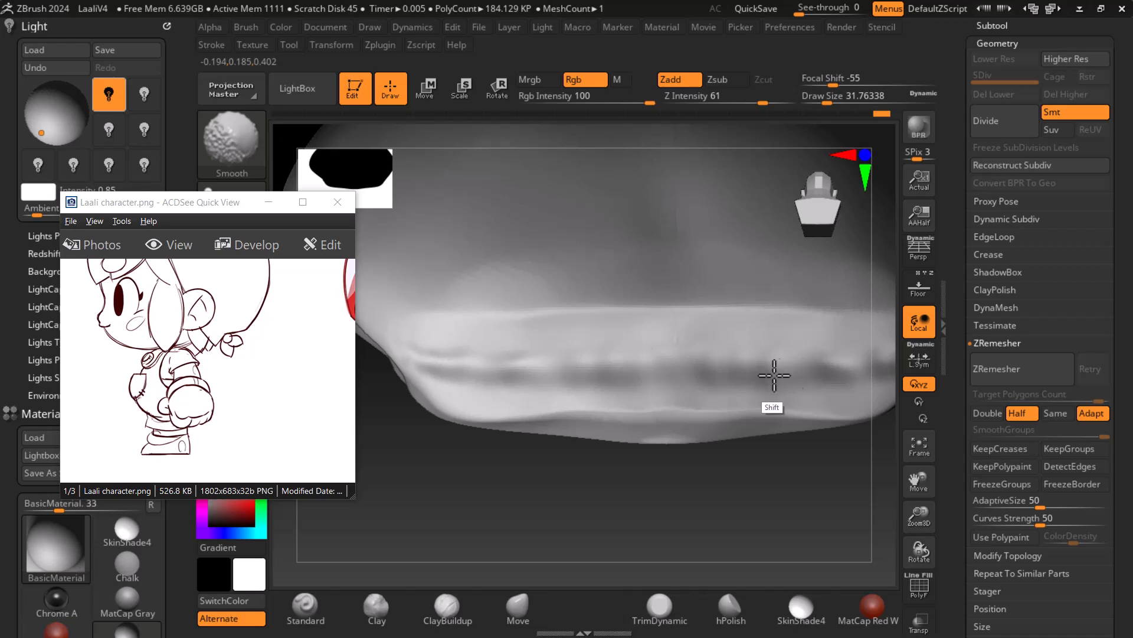
{"action": "left_click_drag", "start_coordinate": [817, 501], "coordinate": [673, 469]}
{"action": "mouse_move", "coordinate": [466, 348]}
{"action": "left_mouse_down", "text": "shift"}
{"action": "mouse_move", "coordinate": [452, 339]}
{"action": "mouse_move", "coordinate": [613, 349]}
{"action": "left_mouse_up", "text": "shift"}
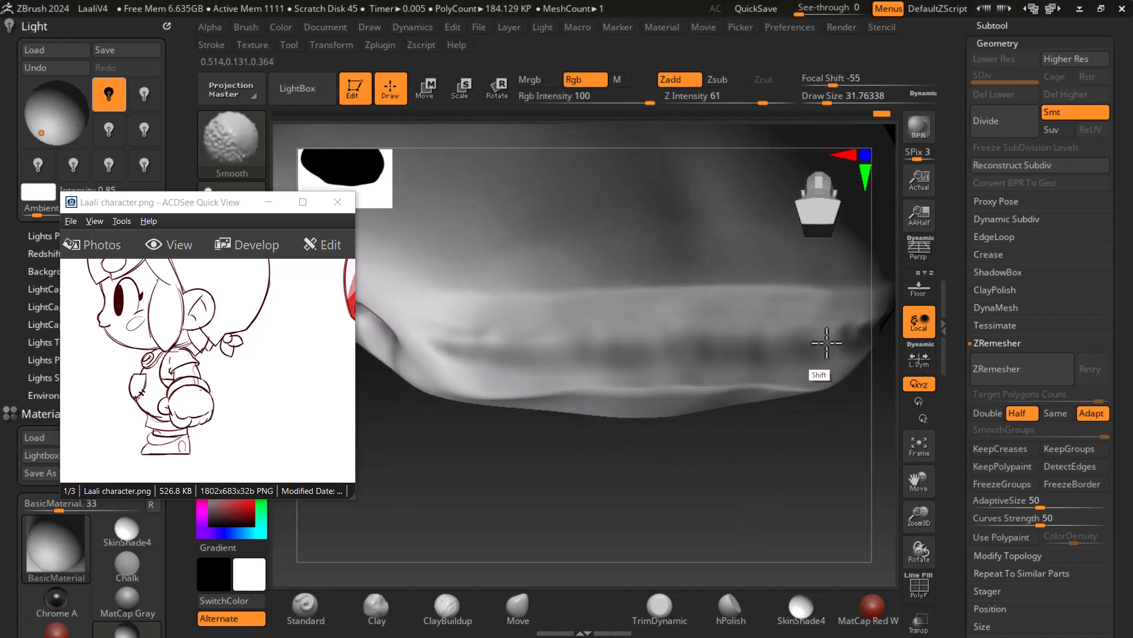
{"action": "left_click_drag", "start_coordinate": [703, 481], "coordinate": [657, 533]}
Set the Standard brush's LazyRadius to 30 and recarve the hat's groove as one continuous Zsub stroke, then check its side profile
{"action": "left_click", "coordinate": [305, 605]}
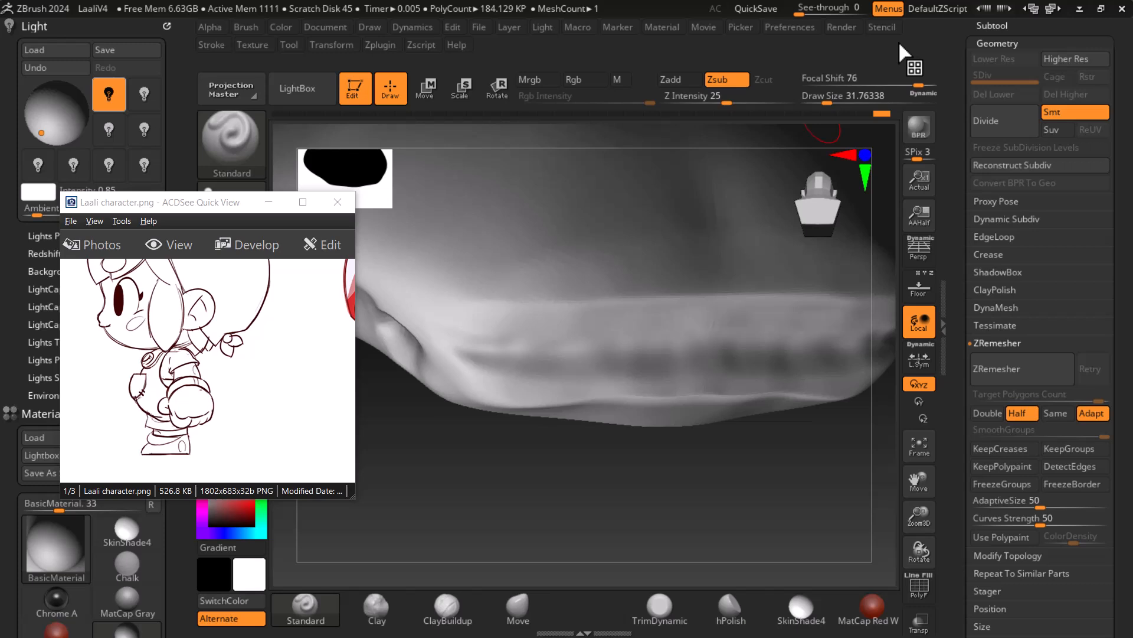
{"action": "left_click", "coordinate": [210, 46]}
{"action": "left_click", "coordinate": [196, 65]}
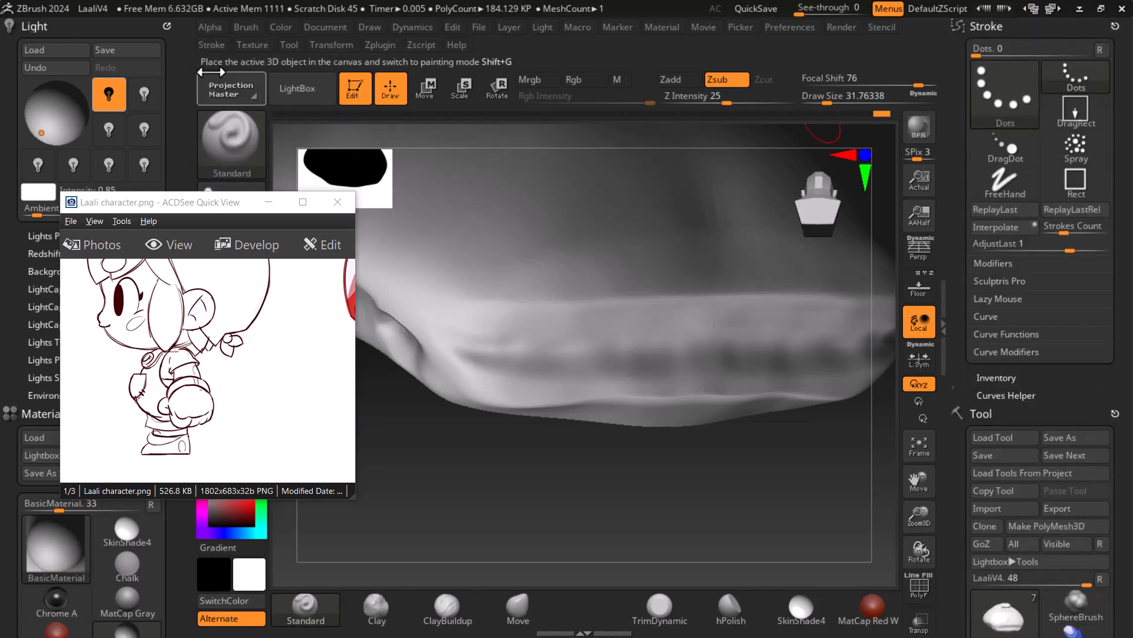
{"action": "left_click", "coordinate": [997, 298]}
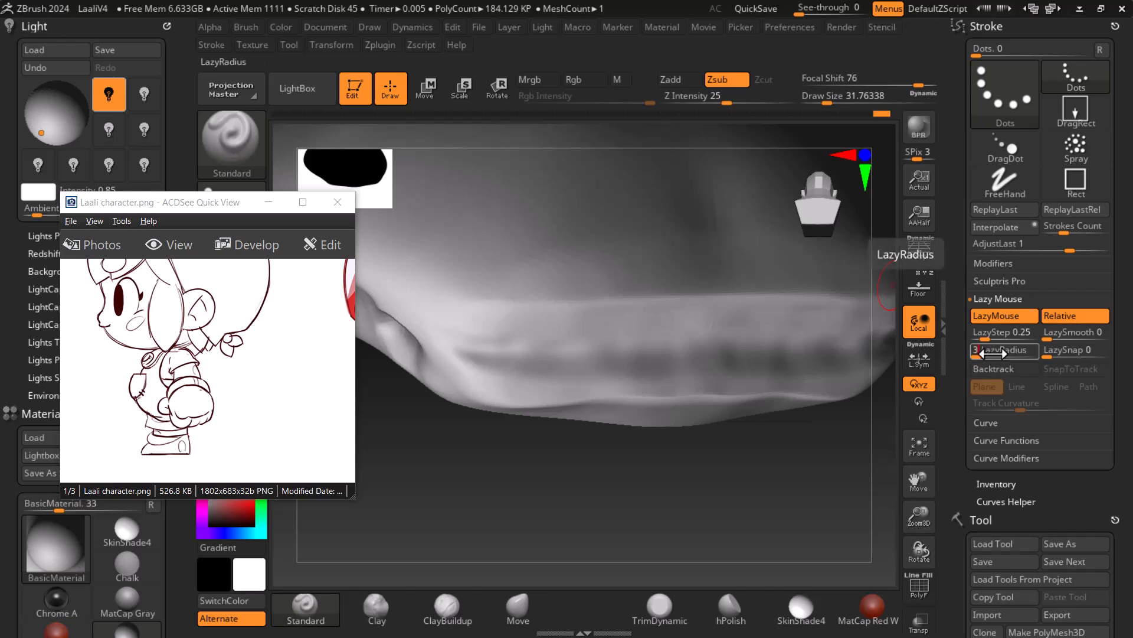
{"action": "left_click_drag", "start_coordinate": [488, 351], "coordinate": [774, 362]}
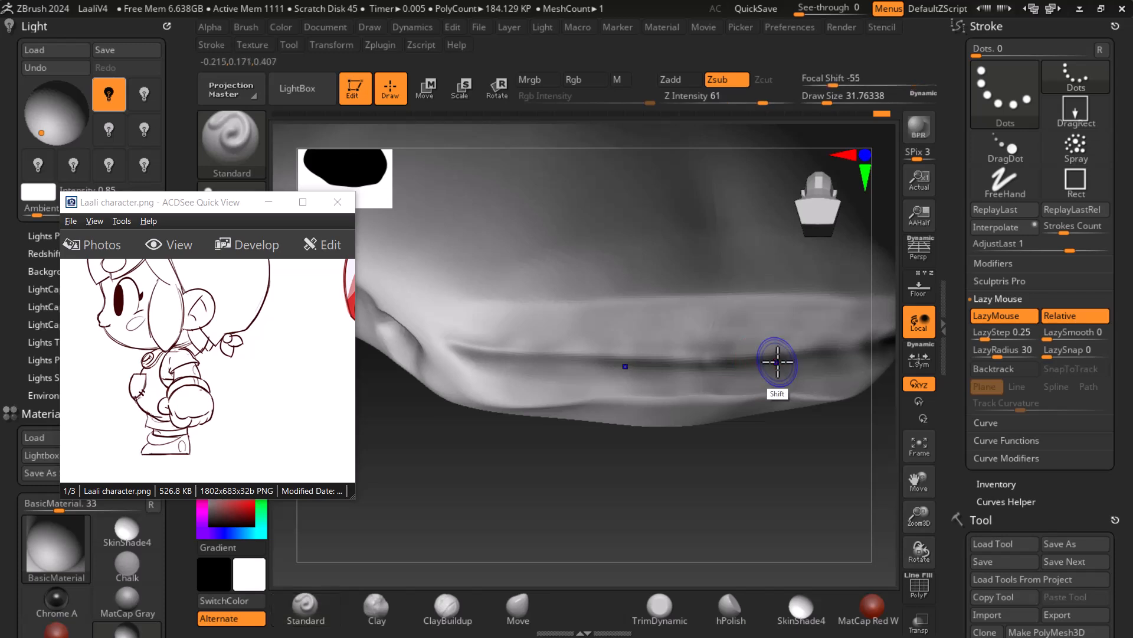
{"action": "key", "text": "shift"}
{"action": "mouse_move", "coordinate": [785, 498]}
{"action": "left_mouse_down"}
{"action": "mouse_move", "coordinate": [809, 494]}
{"action": "mouse_move", "coordinate": [759, 506]}
{"action": "mouse_move", "coordinate": [750, 489]}
{"action": "left_mouse_up"}
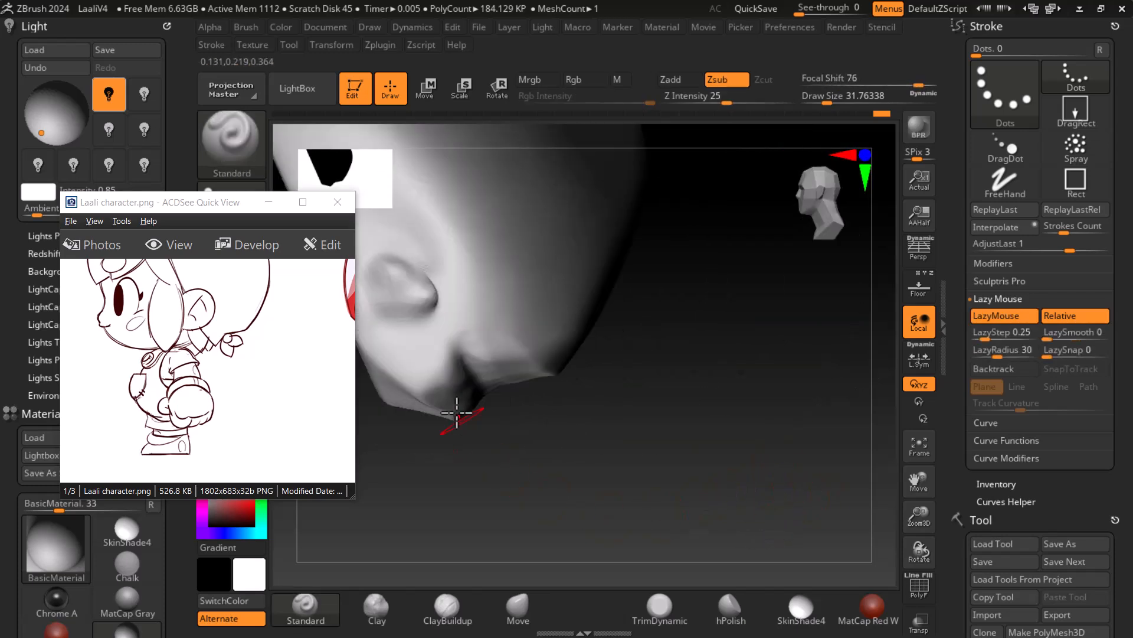
Flatten the band just below the hat's groove with hPolish strokes, using LazyMouse and working along its full length
{"action": "mouse_move", "coordinate": [635, 492]}
{"action": "left_mouse_down"}
{"action": "mouse_move", "coordinate": [660, 445]}
{"action": "mouse_move", "coordinate": [614, 448]}
{"action": "mouse_move", "coordinate": [643, 473]}
{"action": "mouse_move", "coordinate": [681, 446]}
{"action": "mouse_move", "coordinate": [824, 506]}
{"action": "mouse_move", "coordinate": [800, 437]}
{"action": "mouse_move", "coordinate": [815, 458]}
{"action": "mouse_move", "coordinate": [772, 492]}
{"action": "mouse_move", "coordinate": [810, 494]}
{"action": "mouse_move", "coordinate": [786, 514]}
{"action": "left_mouse_up"}
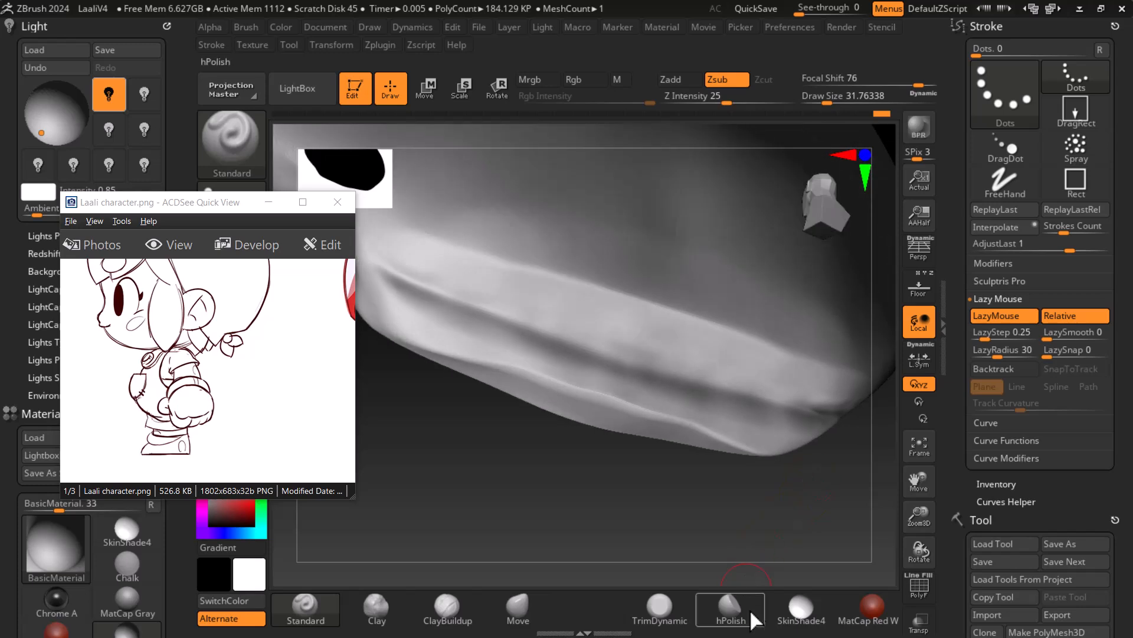
{"action": "left_click", "coordinate": [738, 607]}
{"action": "left_click", "coordinate": [996, 316]}
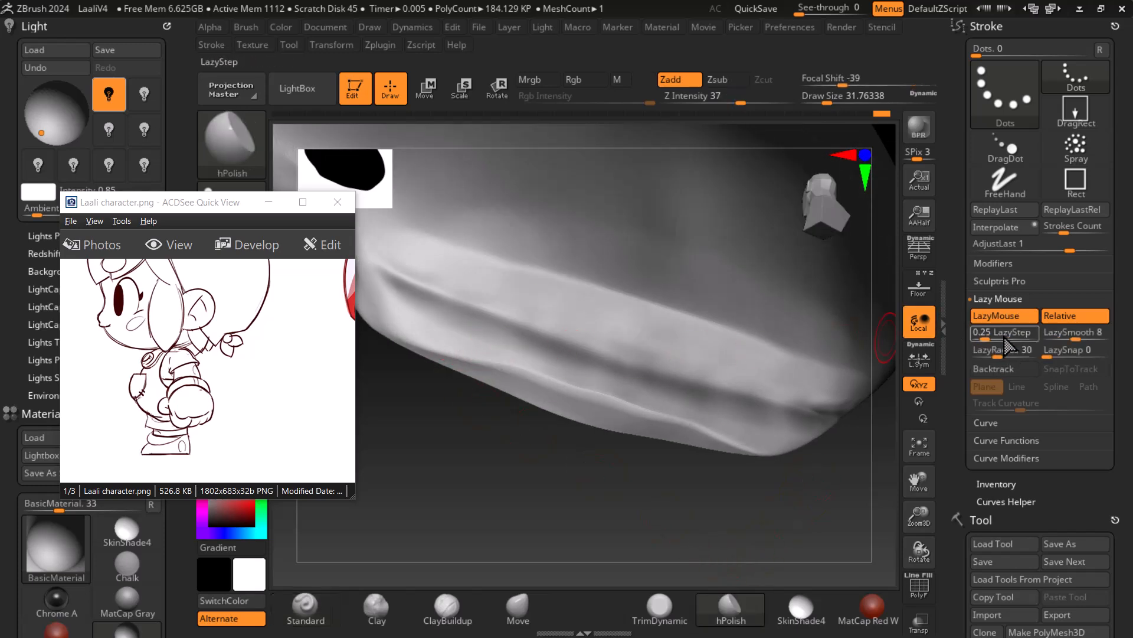
{"action": "left_click_drag", "start_coordinate": [405, 312], "coordinate": [440, 318]}
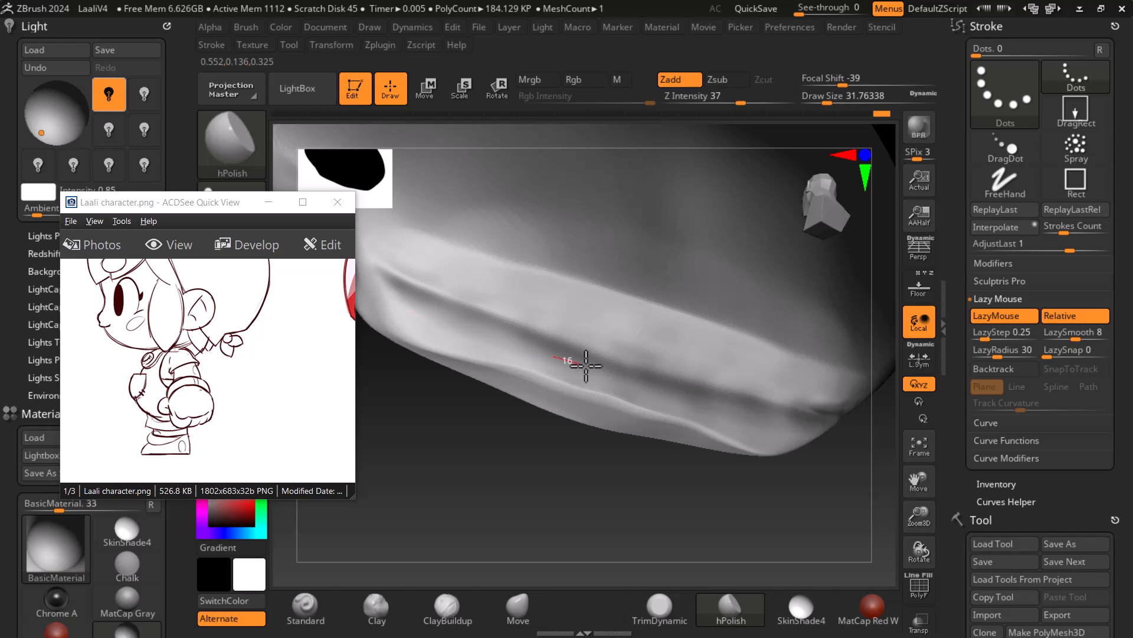
{"action": "left_click_drag", "start_coordinate": [673, 390], "coordinate": [696, 401]}
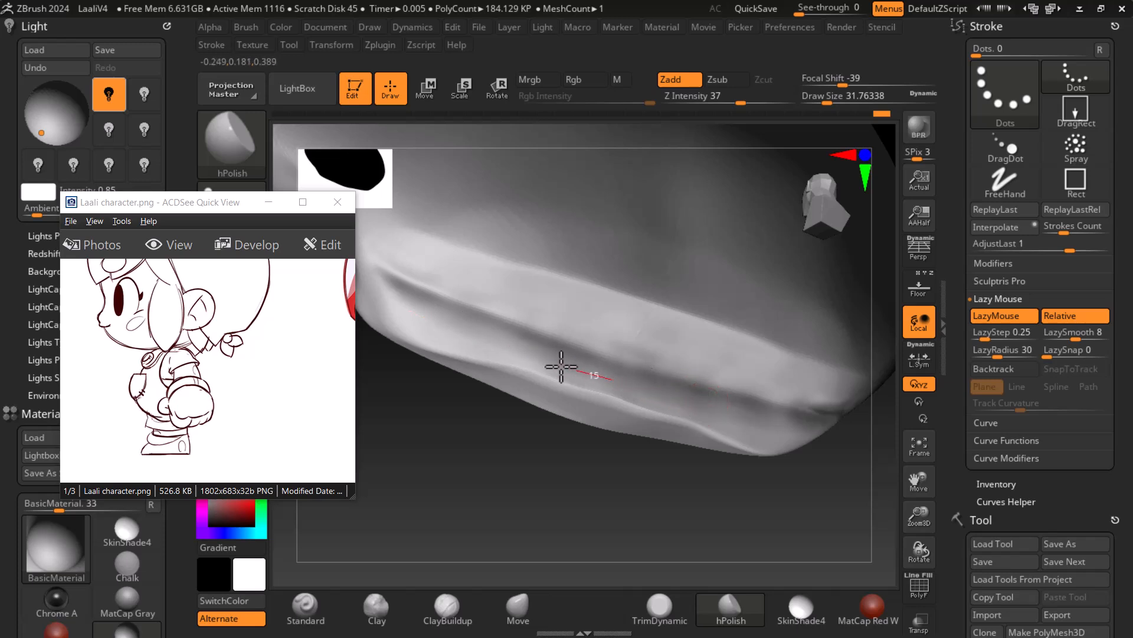
{"action": "left_click_drag", "start_coordinate": [439, 331], "coordinate": [354, 299]}
Polish the ridge beside the groove on the hat's underside and smooth it toward the middle of the back
{"action": "mouse_move", "coordinate": [614, 453]}
{"action": "left_mouse_down"}
{"action": "mouse_move", "coordinate": [689, 506]}
{"action": "mouse_move", "coordinate": [712, 453]}
{"action": "left_mouse_up"}
{"action": "left_click_drag", "start_coordinate": [693, 415], "coordinate": [711, 432]}
{"action": "mouse_move", "coordinate": [748, 467]}
{"action": "left_mouse_down"}
{"action": "mouse_move", "coordinate": [767, 454]}
{"action": "mouse_move", "coordinate": [796, 471]}
{"action": "mouse_move", "coordinate": [773, 437]}
{"action": "mouse_move", "coordinate": [635, 509]}
{"action": "mouse_move", "coordinate": [496, 488]}
{"action": "mouse_move", "coordinate": [815, 488]}
{"action": "mouse_move", "coordinate": [813, 445]}
{"action": "mouse_move", "coordinate": [759, 413]}
{"action": "left_mouse_up"}
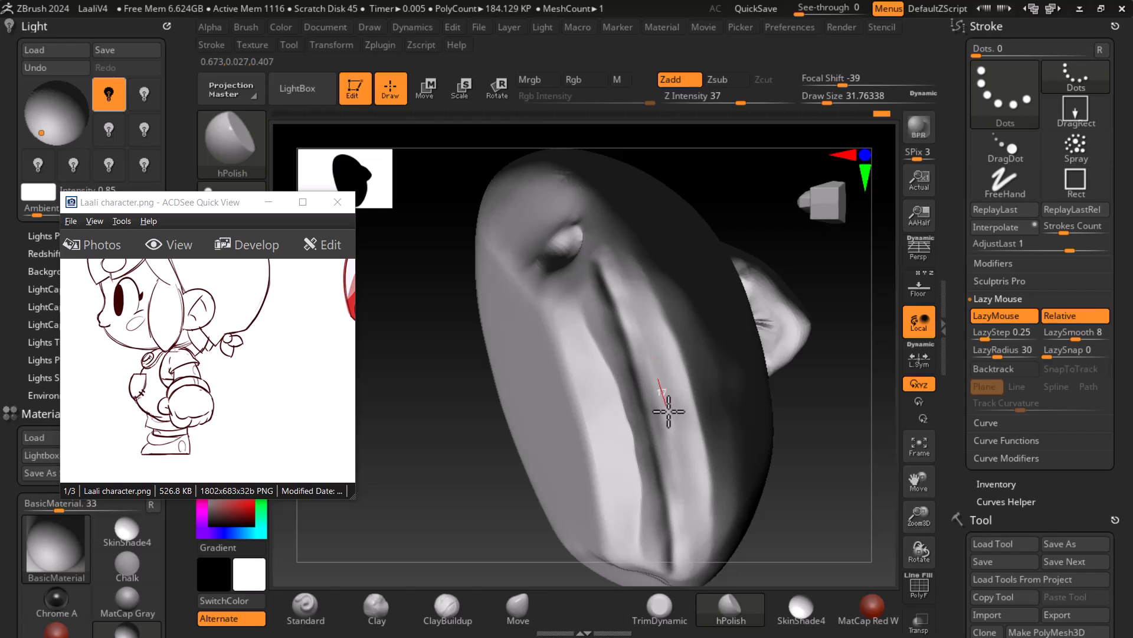
{"action": "mouse_move", "coordinate": [852, 520]}
{"action": "left_mouse_down"}
{"action": "mouse_move", "coordinate": [827, 523]}
{"action": "mouse_move", "coordinate": [812, 551]}
{"action": "mouse_move", "coordinate": [761, 489]}
{"action": "left_mouse_up"}
{"action": "left_click_drag", "start_coordinate": [683, 437], "coordinate": [688, 498], "text": "shift"}
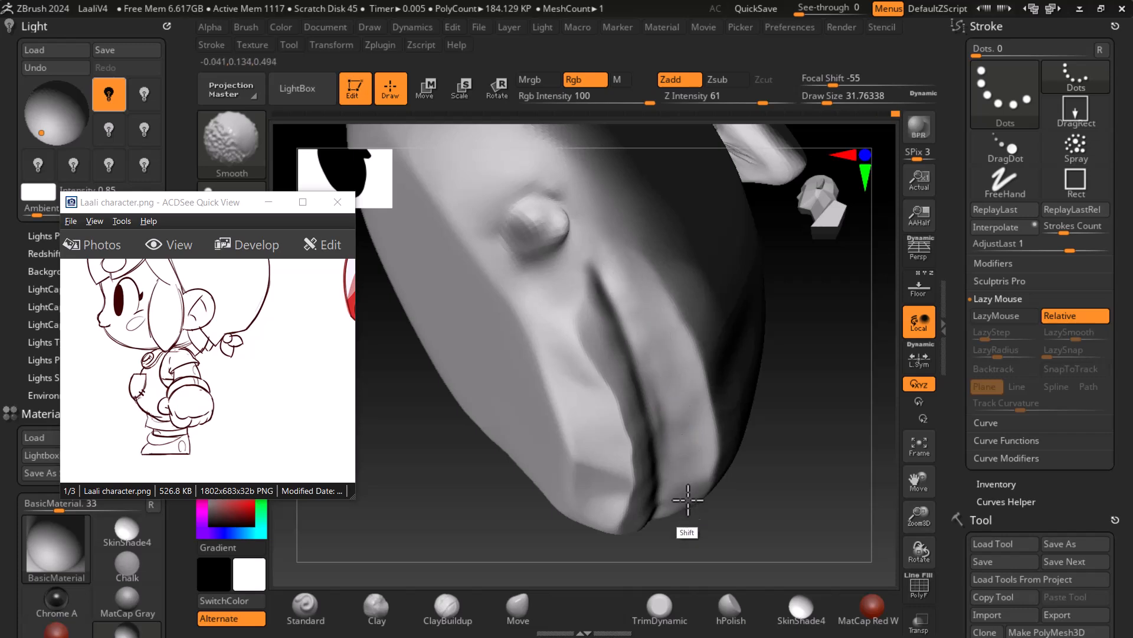
Smooth and polish the lip below the groove across the back, evening out its wavy edge
{"action": "mouse_move", "coordinate": [804, 488]}
{"action": "left_mouse_down"}
{"action": "mouse_move", "coordinate": [827, 529]}
{"action": "mouse_move", "coordinate": [769, 505]}
{"action": "mouse_move", "coordinate": [845, 513]}
{"action": "mouse_move", "coordinate": [802, 506]}
{"action": "mouse_move", "coordinate": [700, 448]}
{"action": "left_mouse_up"}
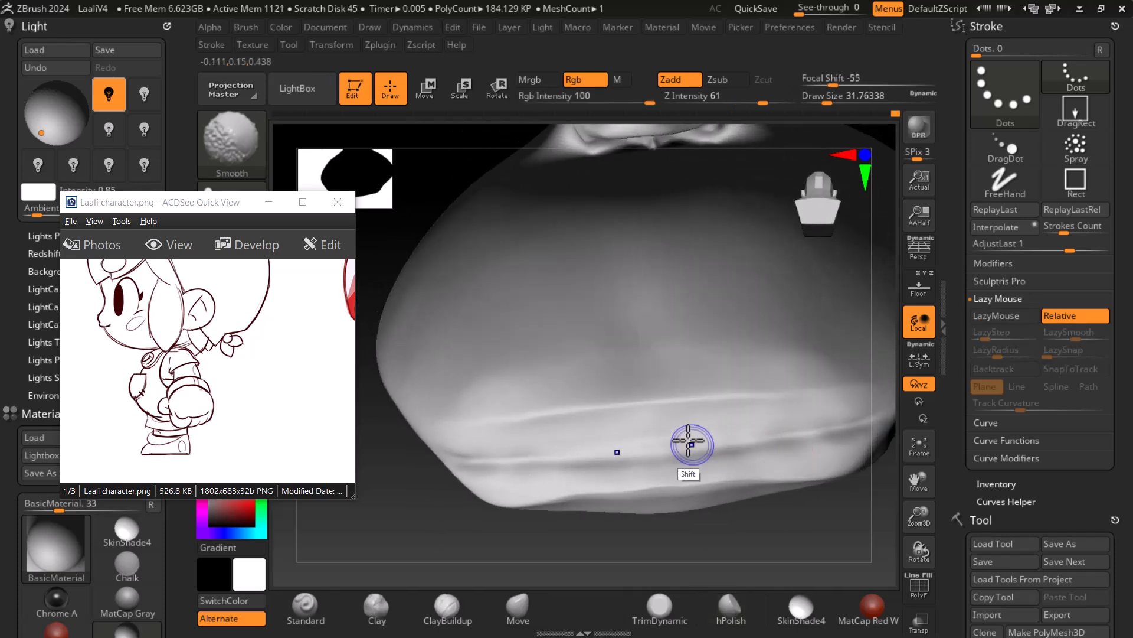
{"action": "mouse_move", "coordinate": [822, 537]}
{"action": "left_mouse_down"}
{"action": "mouse_move", "coordinate": [810, 509]}
{"action": "mouse_move", "coordinate": [777, 516]}
{"action": "mouse_move", "coordinate": [777, 451]}
{"action": "left_mouse_up"}
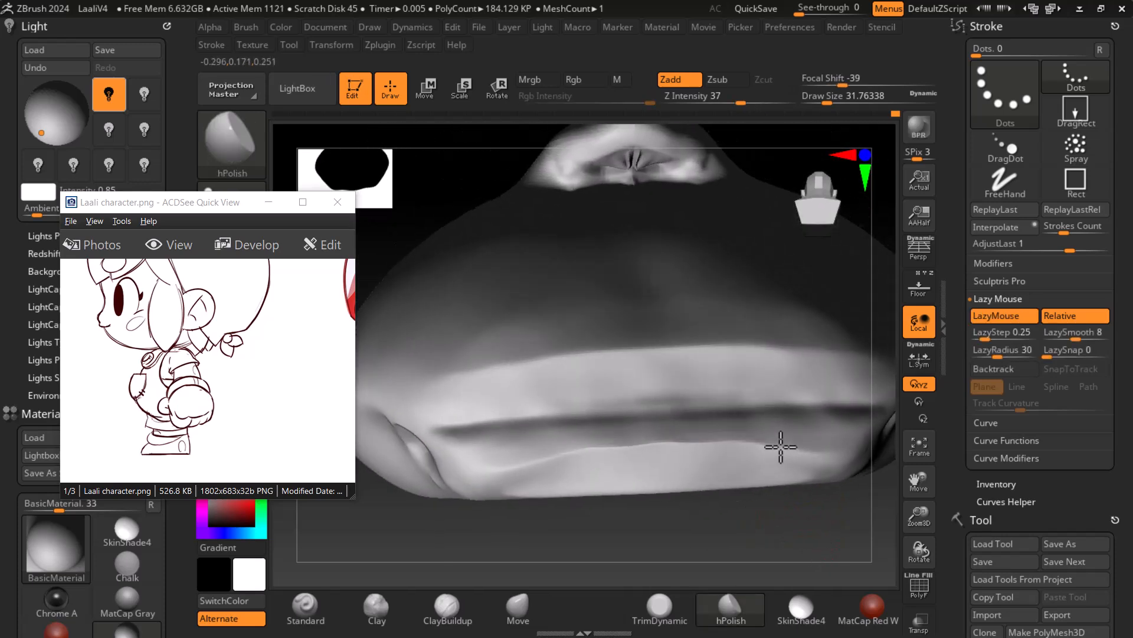
{"action": "left_click_drag", "start_coordinate": [754, 496], "coordinate": [743, 446]}
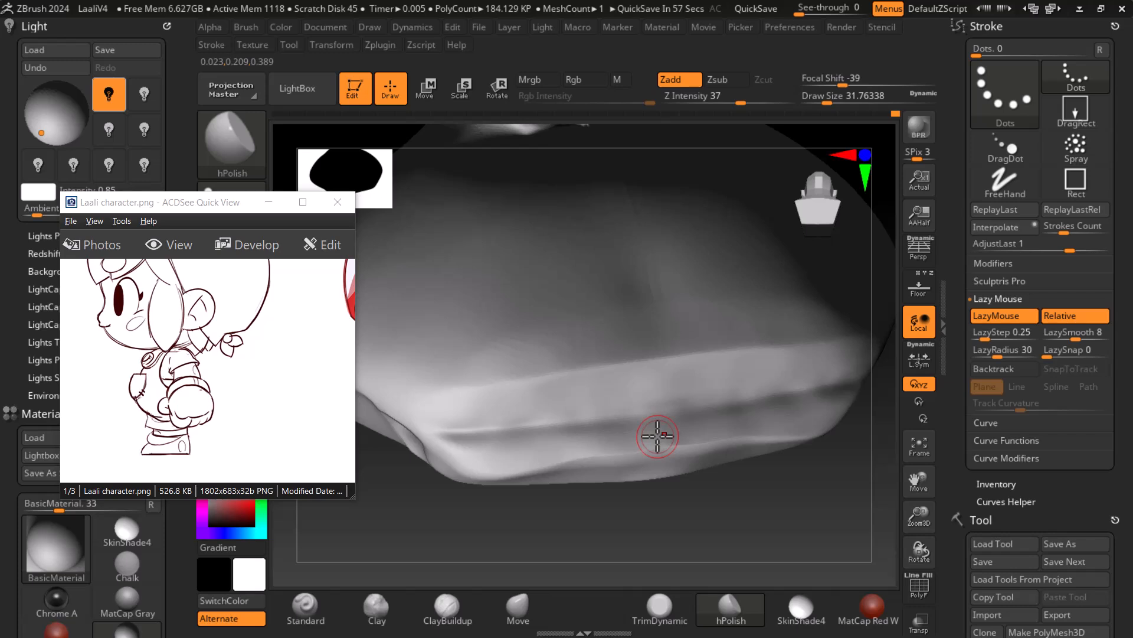
{"action": "left_click_drag", "start_coordinate": [760, 512], "coordinate": [764, 433]}
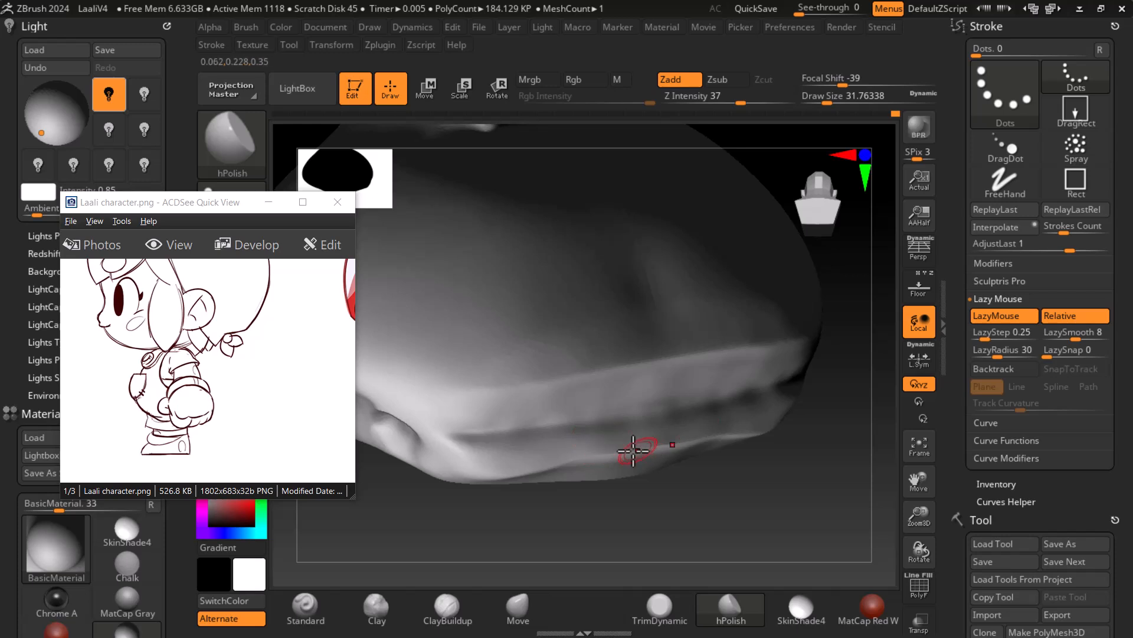
{"action": "key", "text": "shift"}
{"action": "left_click_drag", "start_coordinate": [779, 417], "coordinate": [794, 508]}
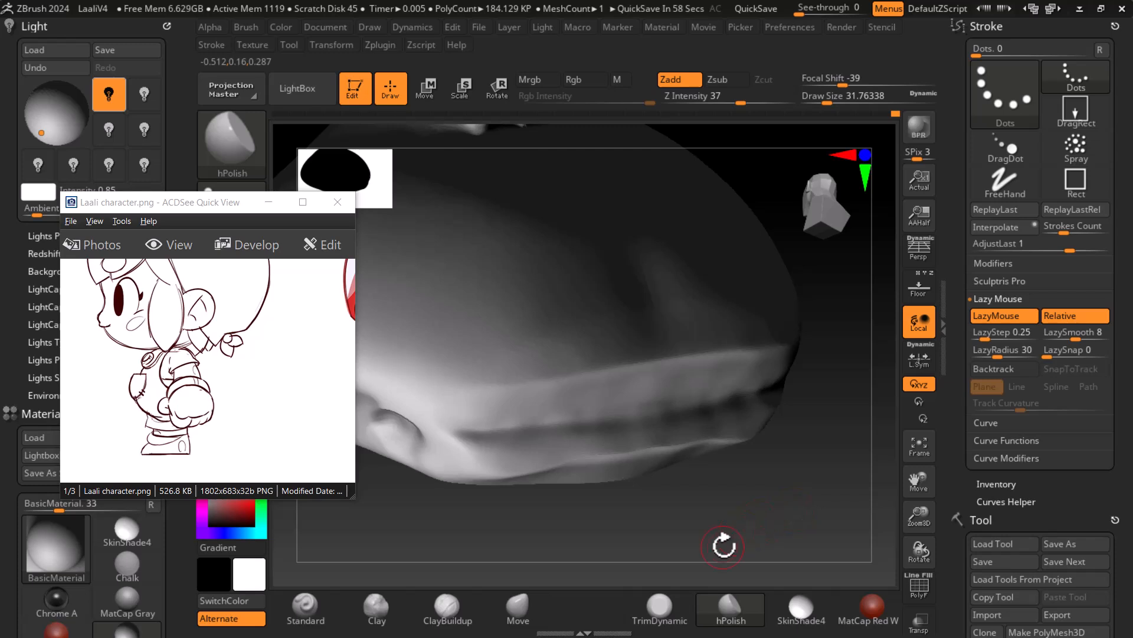
{"action": "left_click_drag", "start_coordinate": [783, 464], "coordinate": [777, 385]}
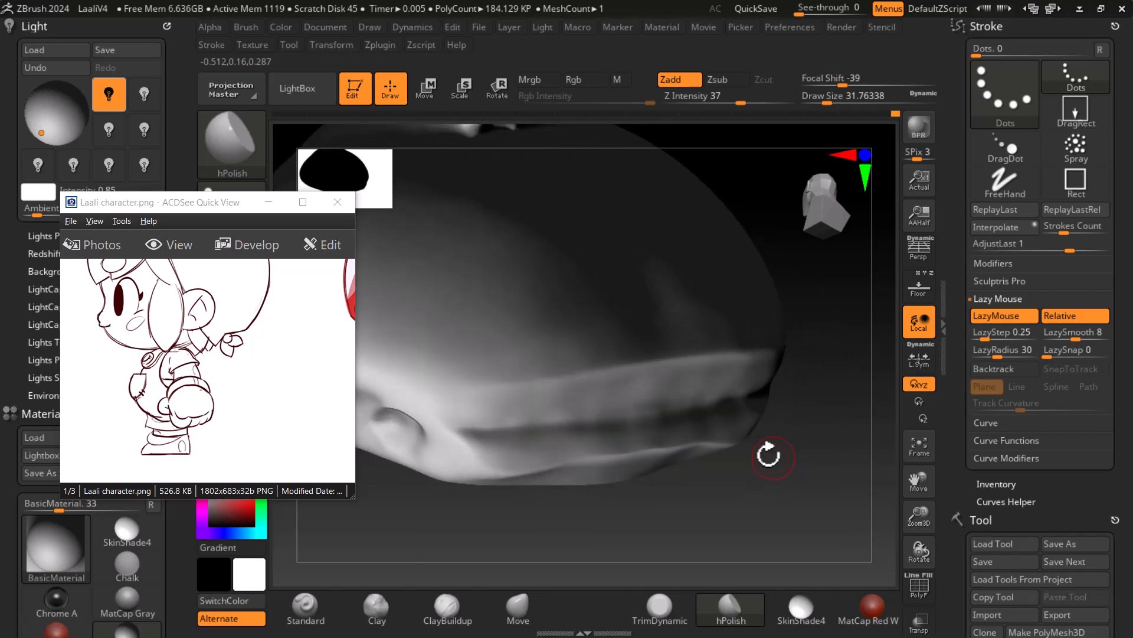
Refine the groove's outer end with hPolish and smooth the lower edge of the underside band
{"action": "key", "text": "shift"}
{"action": "mouse_move", "coordinate": [751, 452]}
{"action": "left_mouse_down"}
{"action": "mouse_move", "coordinate": [764, 445]}
{"action": "mouse_move", "coordinate": [786, 471]}
{"action": "left_mouse_up"}
{"action": "mouse_move", "coordinate": [803, 517]}
{"action": "left_mouse_down"}
{"action": "mouse_move", "coordinate": [819, 496]}
{"action": "mouse_move", "coordinate": [814, 466]}
{"action": "mouse_move", "coordinate": [817, 501]}
{"action": "mouse_move", "coordinate": [791, 519]}
{"action": "mouse_move", "coordinate": [826, 526]}
{"action": "mouse_move", "coordinate": [794, 503]}
{"action": "left_mouse_up"}
{"action": "left_click_drag", "start_coordinate": [605, 429], "coordinate": [615, 403]}
{"action": "mouse_move", "coordinate": [460, 432]}
{"action": "left_mouse_down"}
{"action": "mouse_move", "coordinate": [506, 420]}
{"action": "mouse_move", "coordinate": [734, 425]}
{"action": "mouse_move", "coordinate": [453, 430]}
{"action": "left_mouse_up"}
{"action": "key", "text": "shift"}
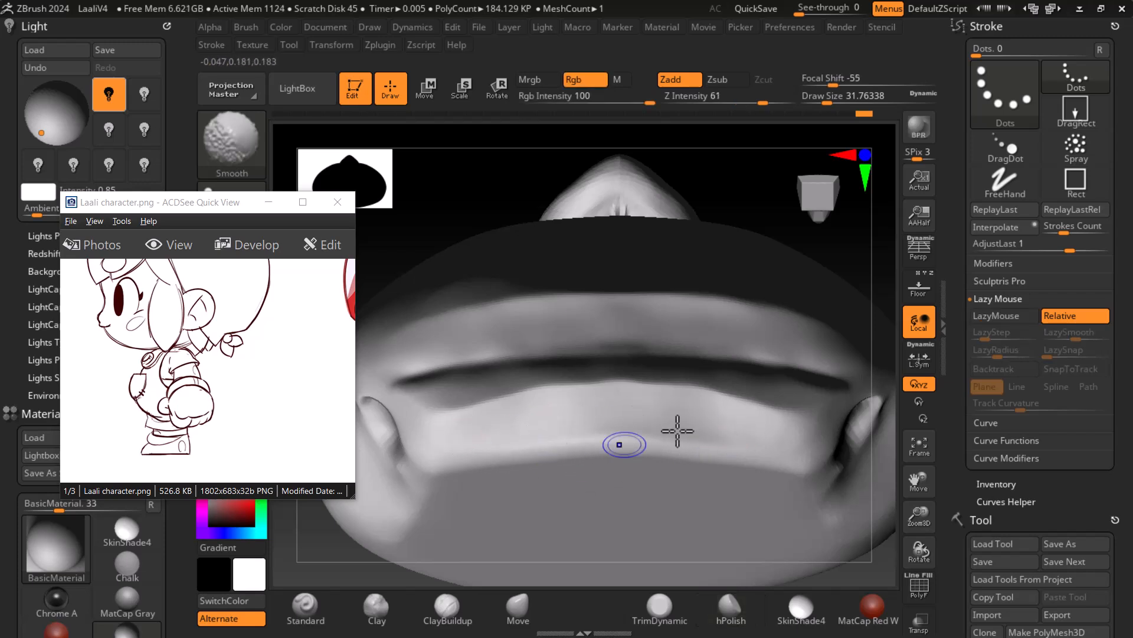
Increase the draw size to about 52 and smooth the hat's back surface above the groove
{"action": "key", "text": "l"}
{"action": "mouse_move", "coordinate": [847, 240]}
{"action": "left_mouse_down"}
{"action": "mouse_move", "coordinate": [874, 304]}
{"action": "mouse_move", "coordinate": [855, 354]}
{"action": "left_mouse_up"}
{"action": "left_click_drag", "start_coordinate": [916, 512], "coordinate": [918, 553]}
{"action": "left_click_drag", "start_coordinate": [848, 496], "coordinate": [824, 500]}
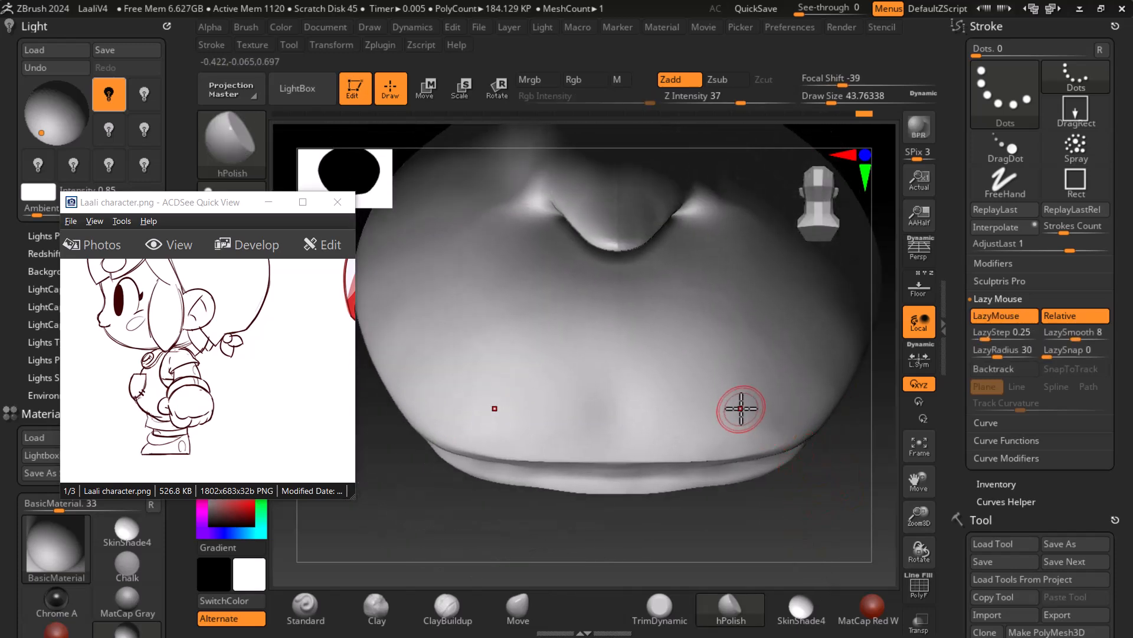
{"action": "key", "text": "l"}
{"action": "key", "text": "shift"}
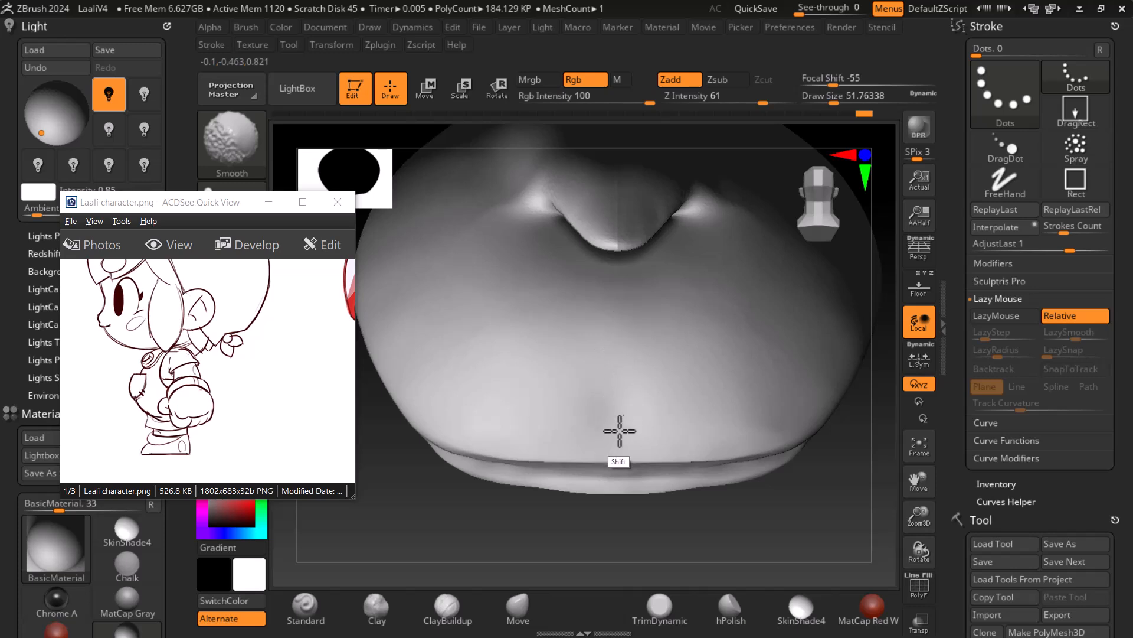
{"action": "mouse_move", "coordinate": [809, 480]}
{"action": "left_mouse_down"}
{"action": "mouse_move", "coordinate": [835, 537]}
{"action": "mouse_move", "coordinate": [829, 552]}
{"action": "left_mouse_up"}
{"action": "key", "text": "shift"}
{"action": "key", "text": "l"}
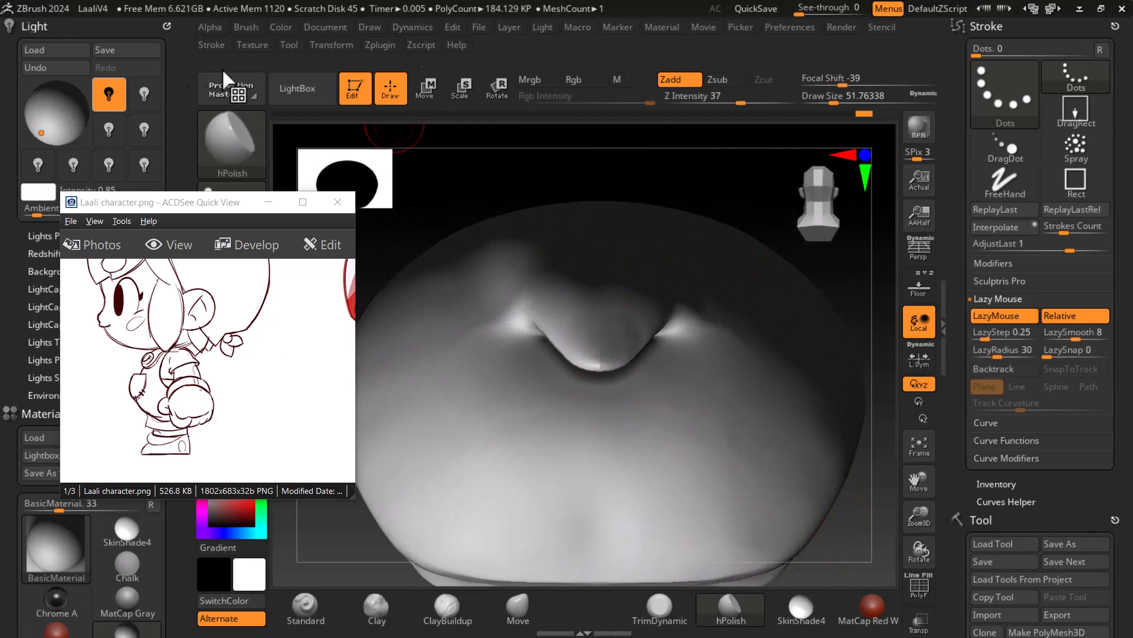
Move the light so it shines from above and smooth uneven spots on the hat's upper surface
{"action": "left_click_drag", "start_coordinate": [41, 133], "coordinate": [63, 88]}
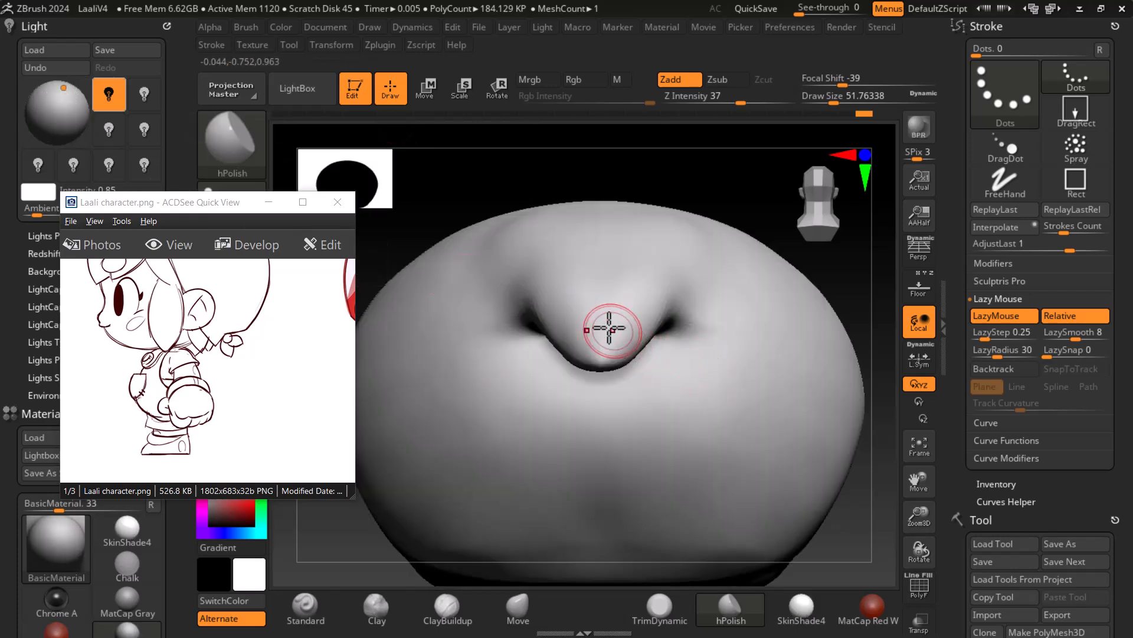
{"action": "left_click_drag", "start_coordinate": [617, 336], "coordinate": [608, 341]}
{"action": "mouse_move", "coordinate": [858, 287]}
{"action": "left_mouse_down"}
{"action": "mouse_move", "coordinate": [835, 385]}
{"action": "mouse_move", "coordinate": [803, 441]}
{"action": "left_mouse_up"}
{"action": "left_click_drag", "start_coordinate": [833, 418], "coordinate": [799, 385]}
{"action": "key", "text": "shift"}
{"action": "left_click_drag", "start_coordinate": [558, 232], "coordinate": [639, 298], "text": "shift"}
Smooth straight across the hat's lower back above the groove and check the side profile
{"action": "mouse_move", "coordinate": [826, 408]}
{"action": "left_mouse_down"}
{"action": "mouse_move", "coordinate": [842, 452]}
{"action": "mouse_move", "coordinate": [817, 481]}
{"action": "mouse_move", "coordinate": [754, 443]}
{"action": "mouse_move", "coordinate": [777, 499]}
{"action": "mouse_move", "coordinate": [805, 473]}
{"action": "mouse_move", "coordinate": [745, 500]}
{"action": "mouse_move", "coordinate": [772, 496]}
{"action": "mouse_move", "coordinate": [726, 412]}
{"action": "left_mouse_up"}
{"action": "key", "text": "shift"}
{"action": "left_click_drag", "start_coordinate": [522, 406], "coordinate": [772, 396], "text": "shift"}
{"action": "mouse_move", "coordinate": [852, 541]}
{"action": "left_mouse_down"}
{"action": "mouse_move", "coordinate": [820, 526]}
{"action": "mouse_move", "coordinate": [860, 490]}
{"action": "left_mouse_up"}
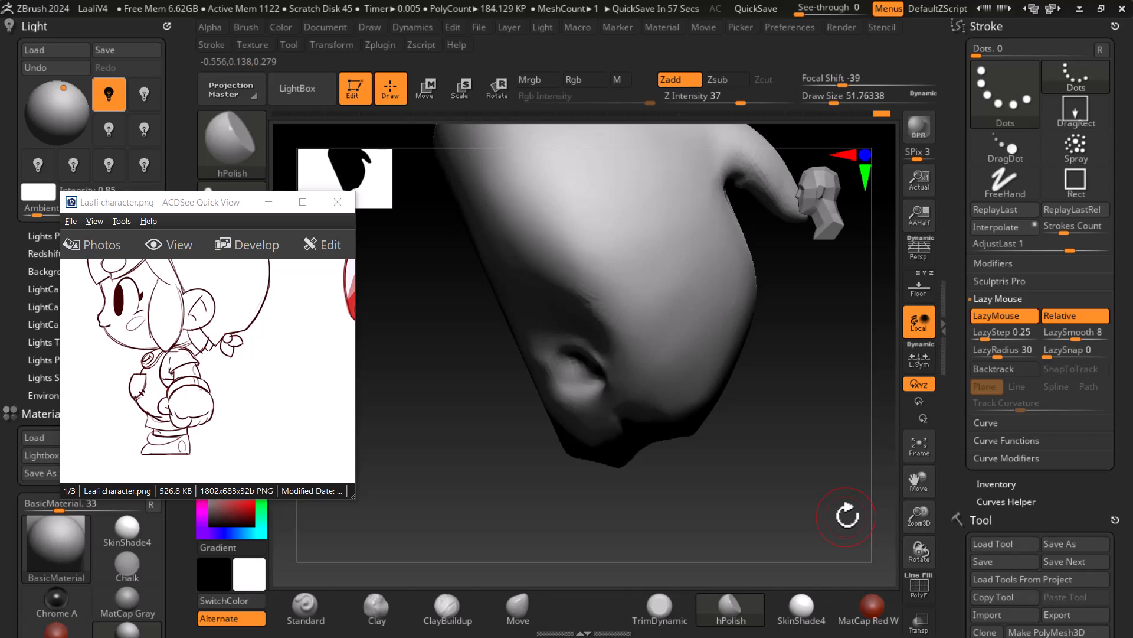
Polish and smooth the rim where the hat's rounded back meets the groove, working from an angled rear view
{"action": "mouse_move", "coordinate": [758, 423]}
{"action": "left_mouse_down"}
{"action": "mouse_move", "coordinate": [746, 433]}
{"action": "mouse_move", "coordinate": [800, 484]}
{"action": "mouse_move", "coordinate": [779, 489]}
{"action": "mouse_move", "coordinate": [771, 511]}
{"action": "mouse_move", "coordinate": [769, 497]}
{"action": "left_mouse_up"}
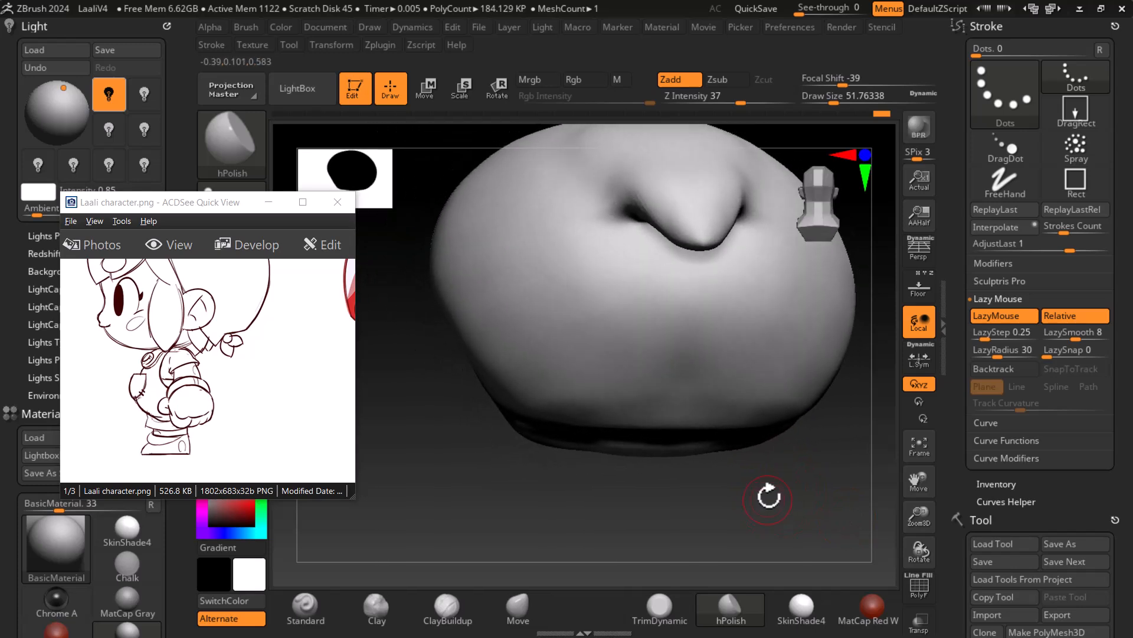
{"action": "left_click_drag", "start_coordinate": [784, 539], "coordinate": [784, 515]}
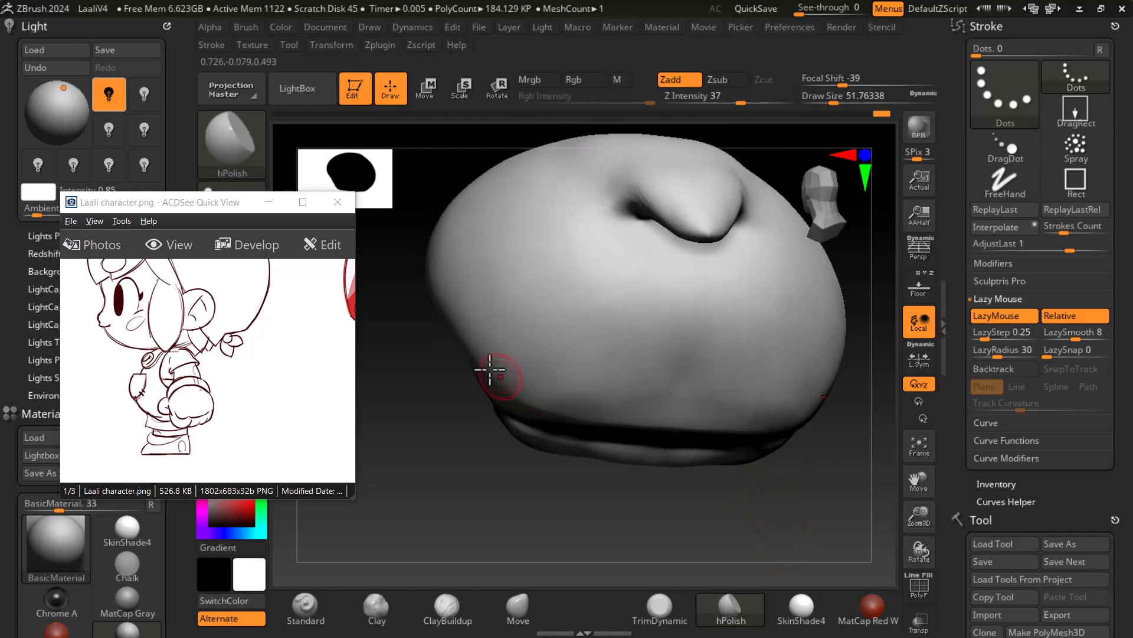
{"action": "key", "text": "shift"}
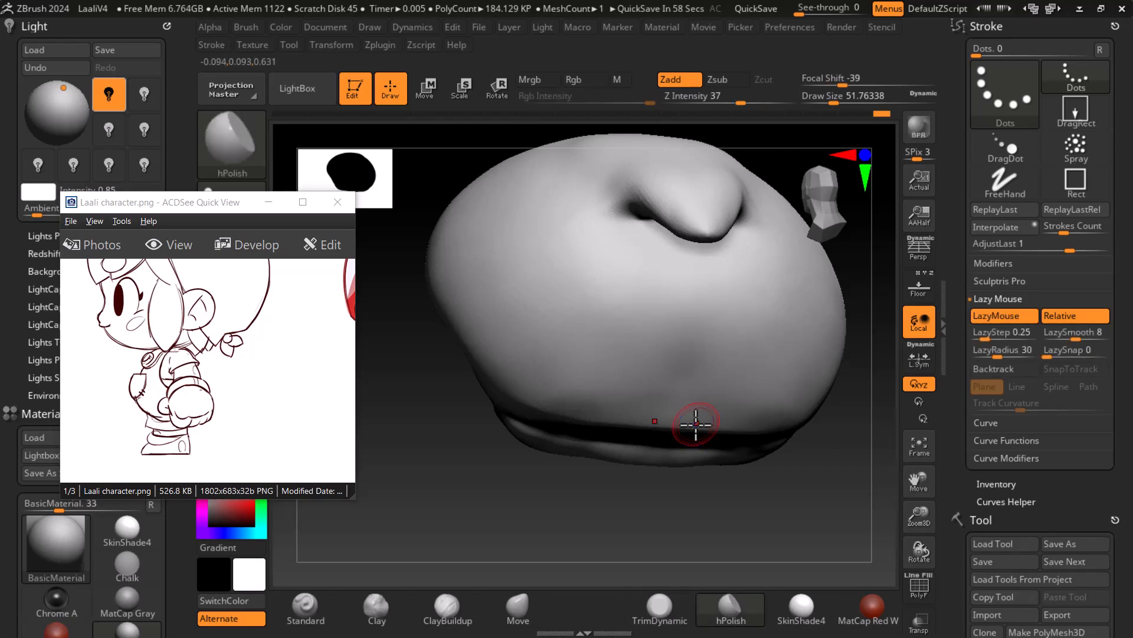
{"action": "key", "text": "shift"}
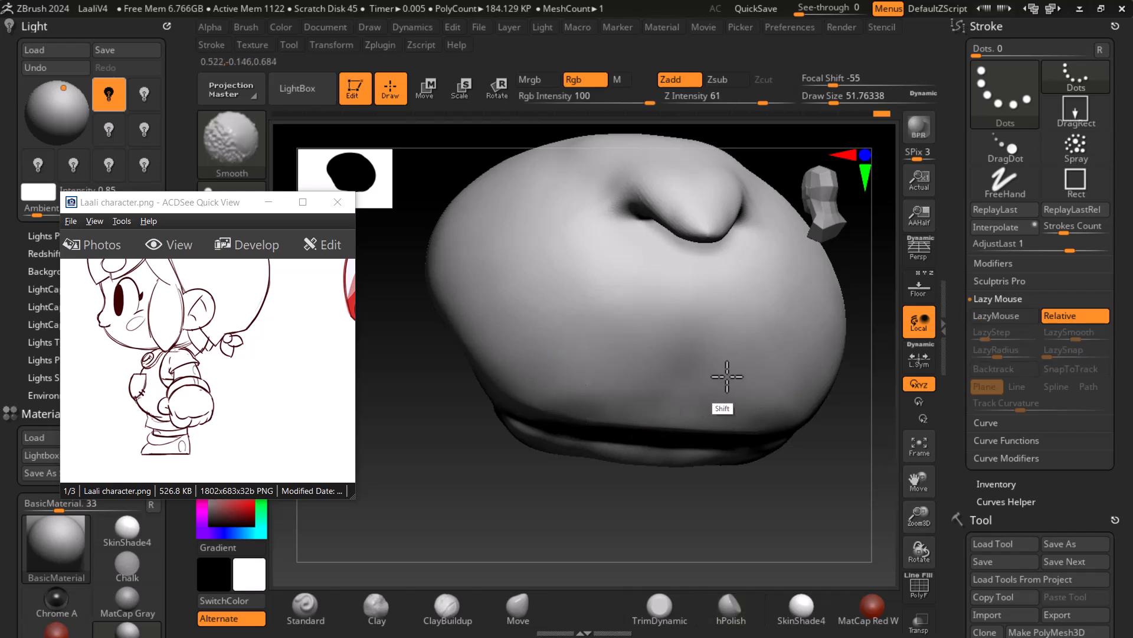
Smooth the surface around the ear bump and the lower back corners, checking the silhouette from the side
{"action": "mouse_move", "coordinate": [812, 531]}
{"action": "left_mouse_down"}
{"action": "mouse_move", "coordinate": [804, 539]}
{"action": "mouse_move", "coordinate": [823, 534]}
{"action": "mouse_move", "coordinate": [792, 506]}
{"action": "mouse_move", "coordinate": [807, 520]}
{"action": "mouse_move", "coordinate": [843, 513]}
{"action": "mouse_move", "coordinate": [789, 527]}
{"action": "mouse_move", "coordinate": [815, 485]}
{"action": "left_mouse_up"}
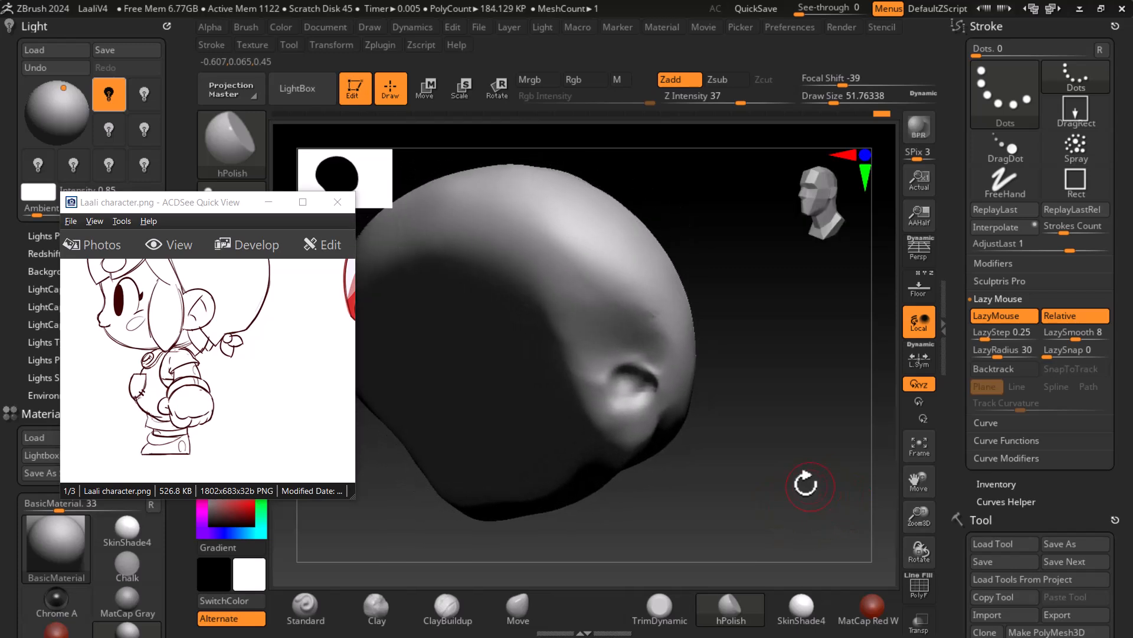
{"action": "mouse_move", "coordinate": [608, 397]}
{"action": "left_mouse_down", "text": "shift"}
{"action": "mouse_move", "coordinate": [635, 395]}
{"action": "mouse_move", "coordinate": [619, 386]}
{"action": "left_mouse_up", "text": "shift"}
{"action": "mouse_move", "coordinate": [751, 443]}
{"action": "left_mouse_down"}
{"action": "mouse_move", "coordinate": [759, 523]}
{"action": "mouse_move", "coordinate": [799, 498]}
{"action": "left_mouse_up"}
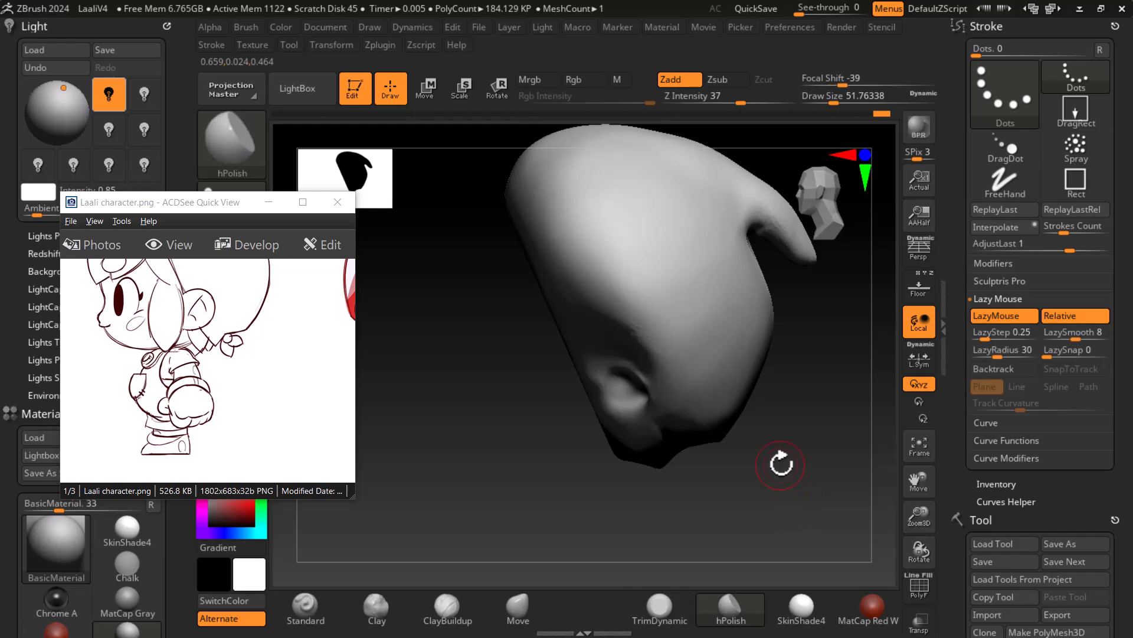
{"action": "mouse_move", "coordinate": [772, 496]}
{"action": "left_mouse_down"}
{"action": "mouse_move", "coordinate": [734, 516]}
{"action": "mouse_move", "coordinate": [761, 537]}
{"action": "mouse_move", "coordinate": [736, 519]}
{"action": "mouse_move", "coordinate": [623, 514]}
{"action": "left_mouse_up"}
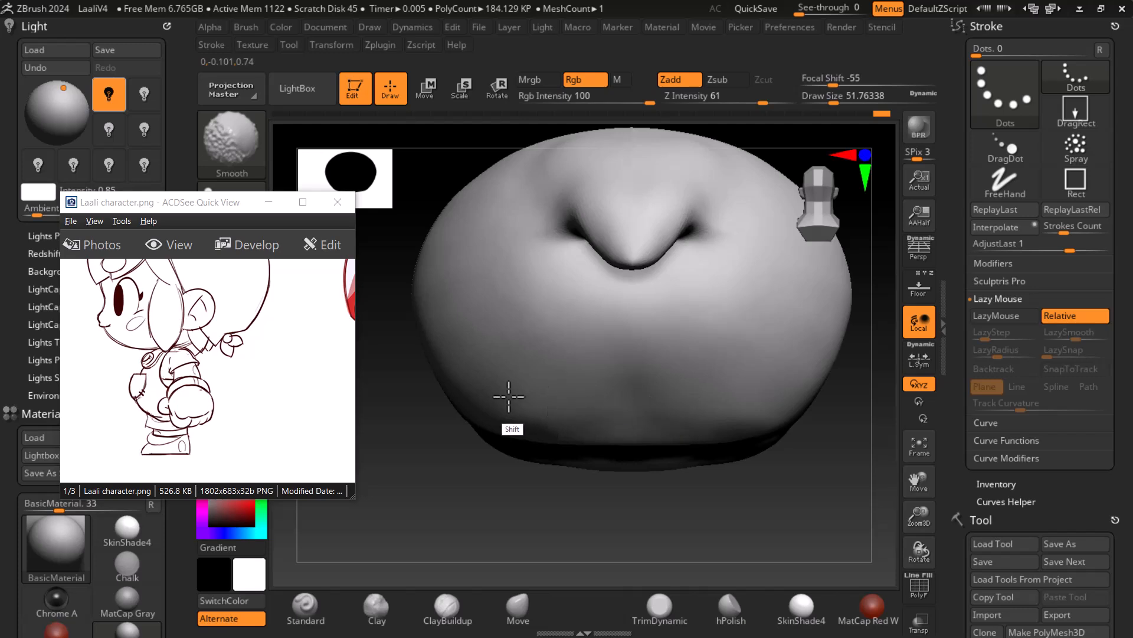
Even out the lower back with hPolish and smooth the upper edge of the groove from below
{"action": "left_click_drag", "start_coordinate": [785, 480], "coordinate": [828, 496]}
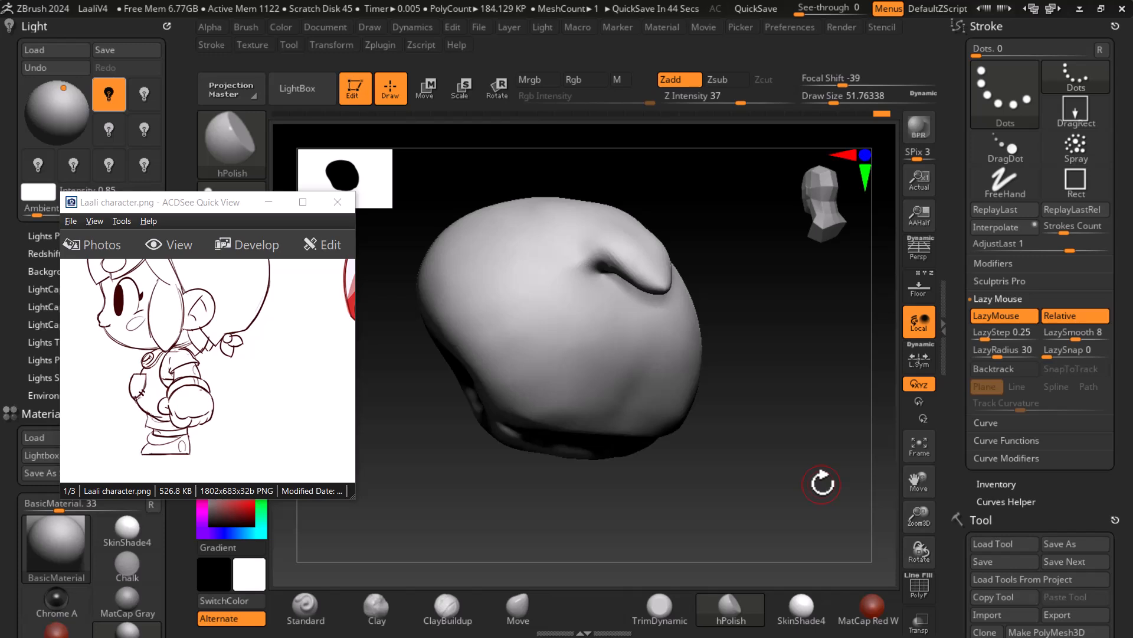
{"action": "left_click_drag", "start_coordinate": [740, 406], "coordinate": [734, 417]}
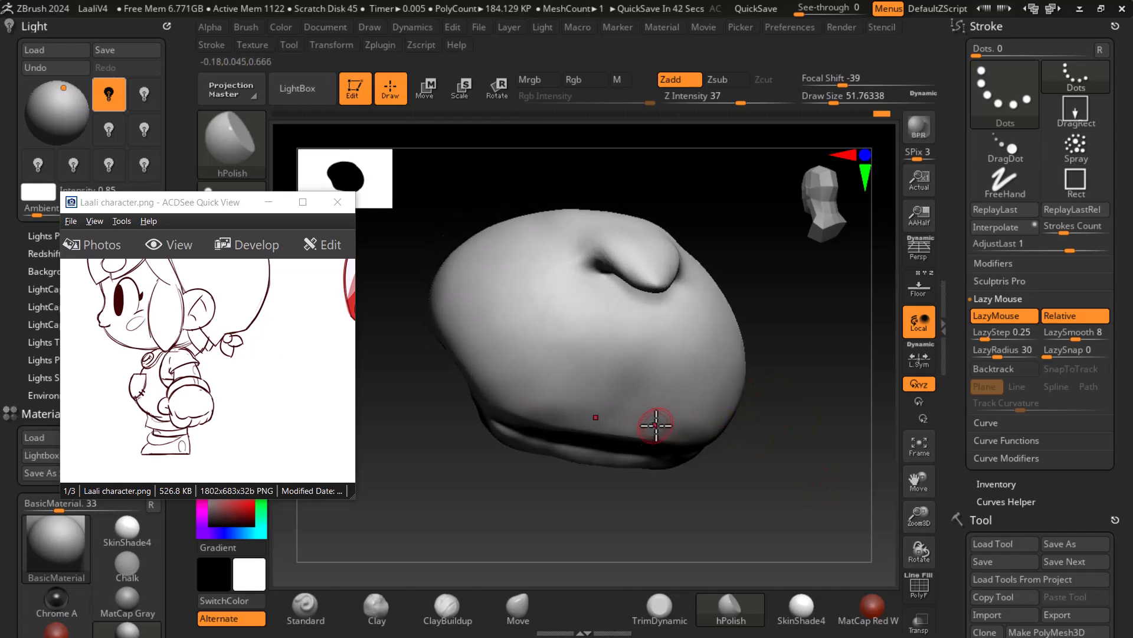
{"action": "key", "text": "shift"}
{"action": "mouse_move", "coordinate": [761, 472]}
{"action": "left_mouse_down"}
{"action": "mouse_move", "coordinate": [797, 486]}
{"action": "mouse_move", "coordinate": [756, 481]}
{"action": "mouse_move", "coordinate": [780, 488]}
{"action": "mouse_move", "coordinate": [756, 462]}
{"action": "mouse_move", "coordinate": [804, 451]}
{"action": "mouse_move", "coordinate": [804, 471]}
{"action": "mouse_move", "coordinate": [804, 397]}
{"action": "mouse_move", "coordinate": [822, 374]}
{"action": "mouse_move", "coordinate": [800, 305]}
{"action": "mouse_move", "coordinate": [824, 360]}
{"action": "mouse_move", "coordinate": [841, 472]}
{"action": "left_mouse_up"}
{"action": "key", "text": "shift"}
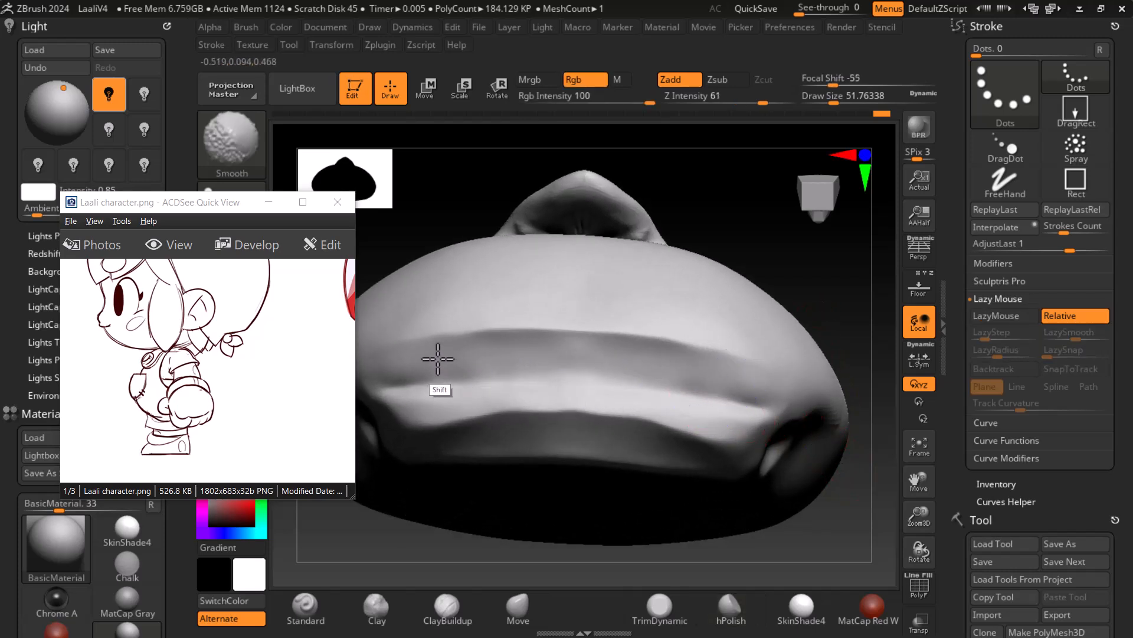
Smooth the stepped bands along the middle of the hat's underside, blending the ridge below the groove
{"action": "mouse_move", "coordinate": [840, 528]}
{"action": "left_mouse_down"}
{"action": "mouse_move", "coordinate": [827, 458]}
{"action": "mouse_move", "coordinate": [799, 455]}
{"action": "left_mouse_up"}
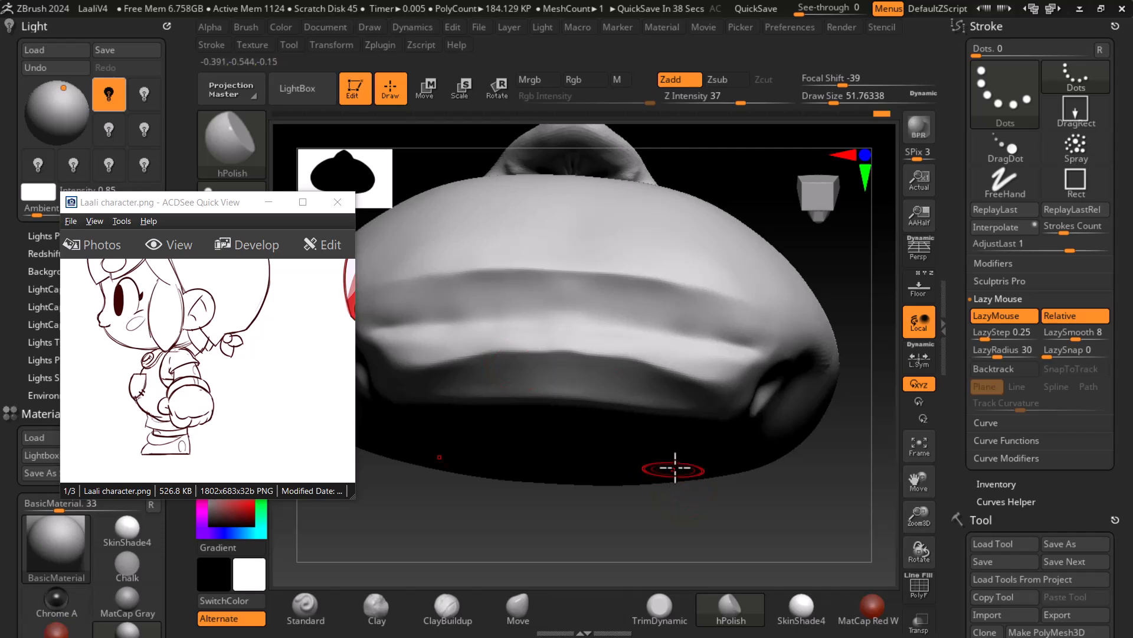
{"action": "left_click_drag", "start_coordinate": [793, 523], "coordinate": [780, 494]}
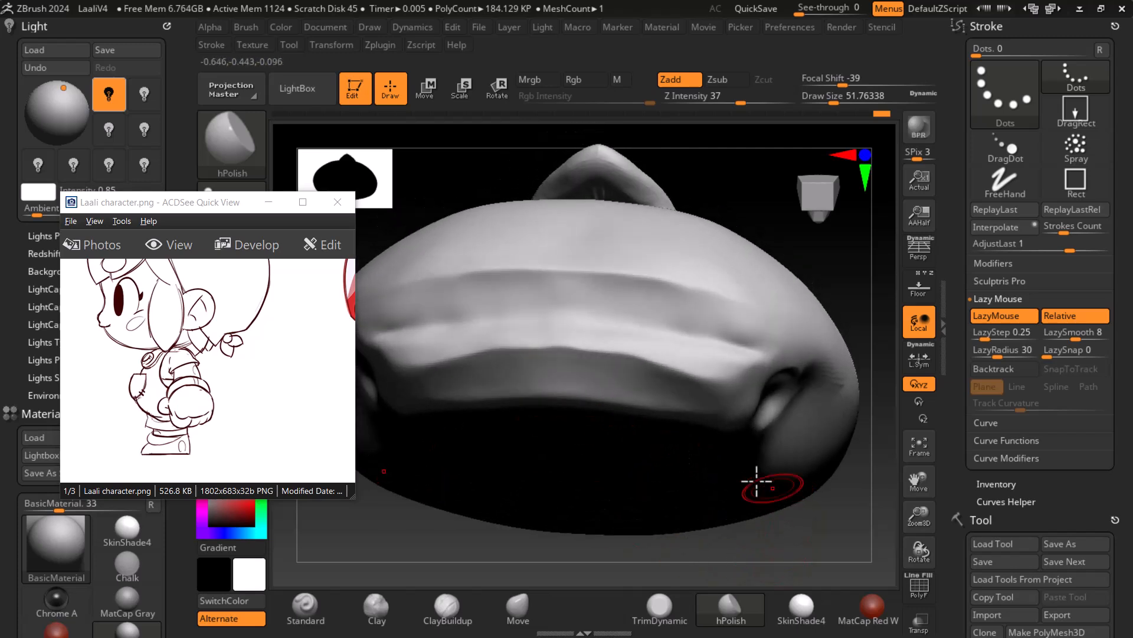
{"action": "key", "text": "shift"}
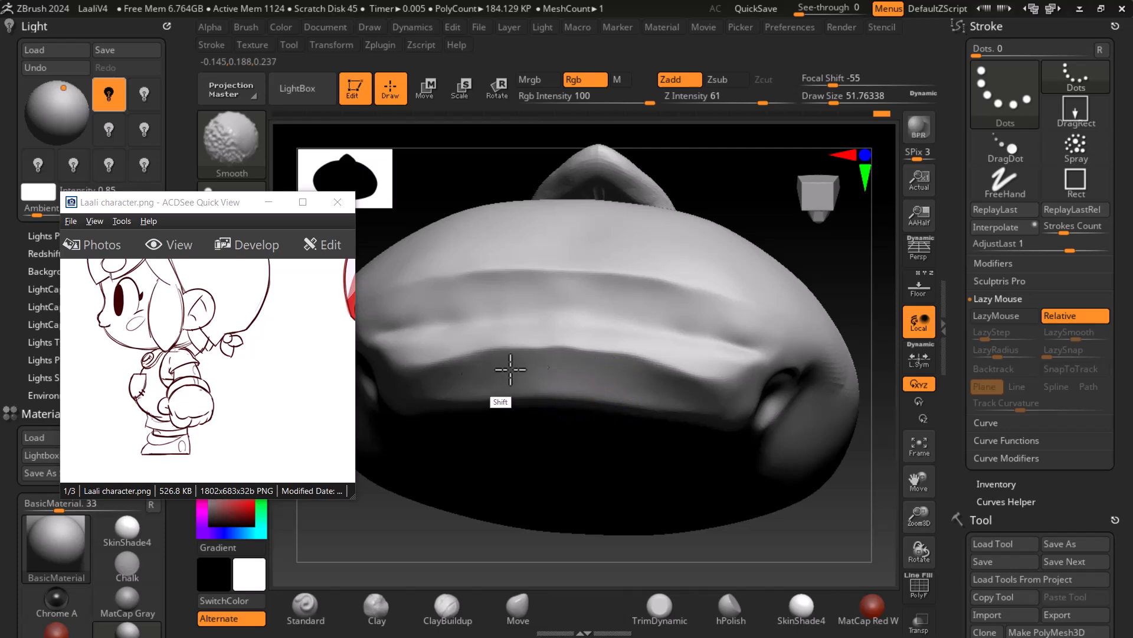
{"action": "left_click_drag", "start_coordinate": [838, 477], "coordinate": [868, 526]}
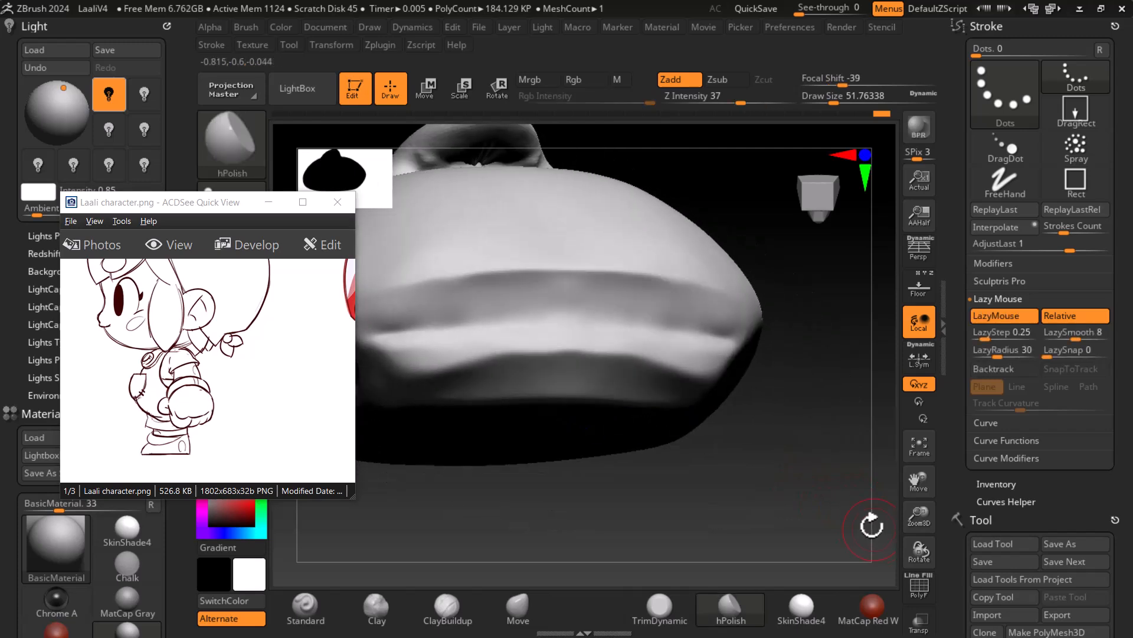
{"action": "key", "text": "shift"}
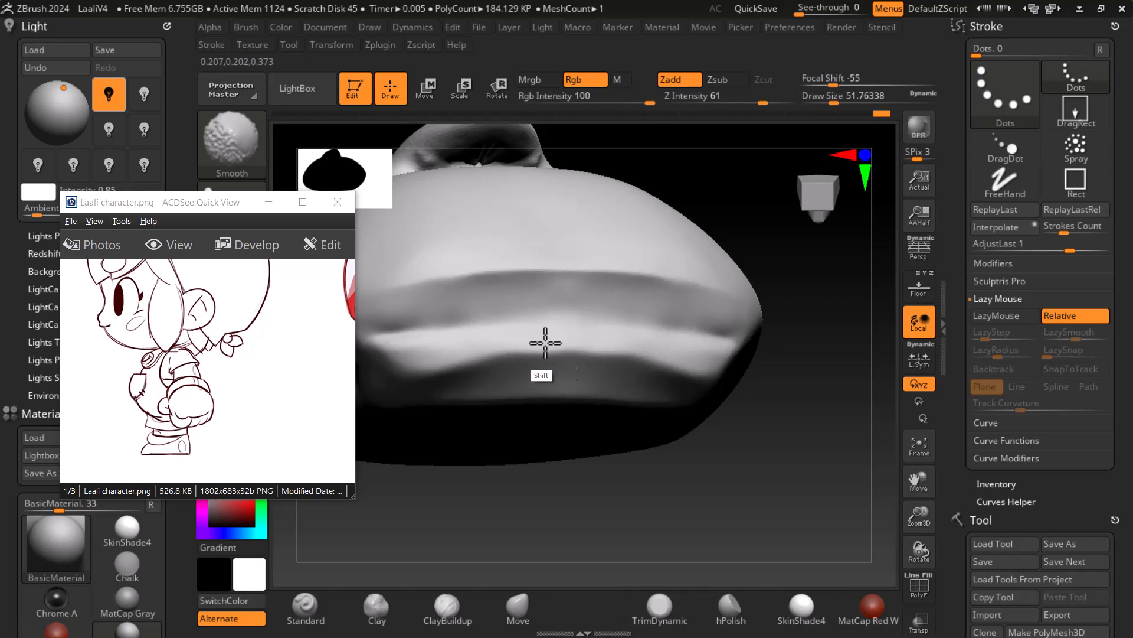
{"action": "left_click_drag", "start_coordinate": [612, 359], "coordinate": [535, 360], "text": "shift"}
Smooth the end of the groove where it fades out near the ear bump
{"action": "left_click_drag", "start_coordinate": [817, 481], "coordinate": [810, 400]}
{"action": "key", "text": "shift"}
{"action": "mouse_move", "coordinate": [785, 490]}
{"action": "left_mouse_down"}
{"action": "mouse_move", "coordinate": [817, 455]}
{"action": "mouse_move", "coordinate": [835, 455]}
{"action": "mouse_move", "coordinate": [827, 473]}
{"action": "left_mouse_up"}
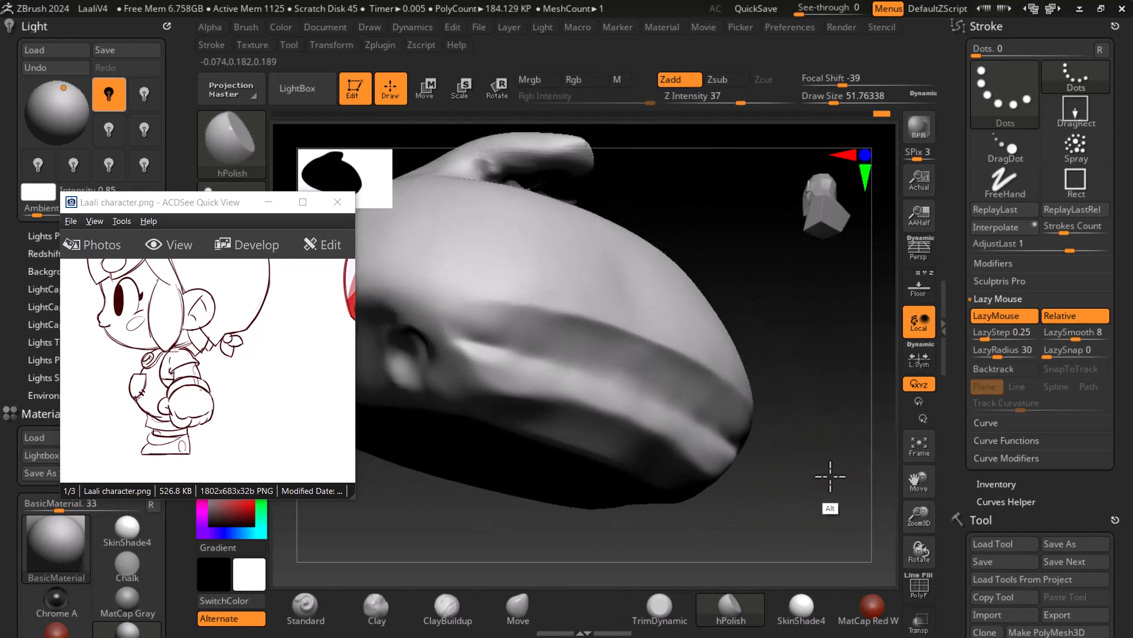
{"action": "key", "text": "shift"}
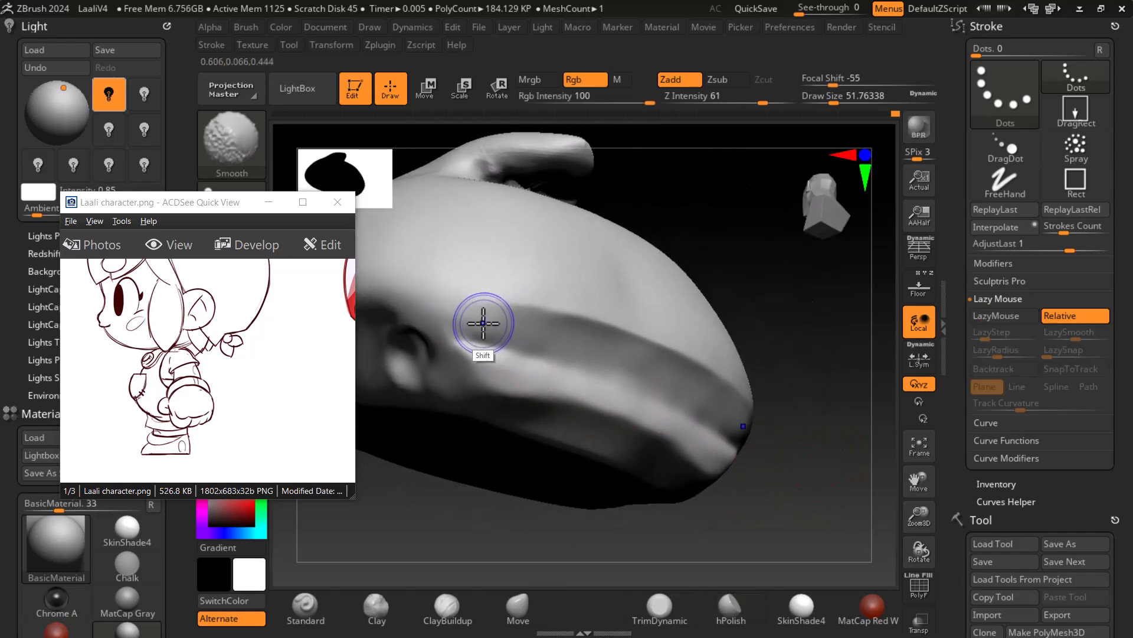
Smooth the upper edge of the groove along the side of the hat, from near the ear bump to its back end
{"action": "key", "text": "shift"}
{"action": "left_click_drag", "start_coordinate": [512, 327], "coordinate": [762, 404], "text": "shift"}
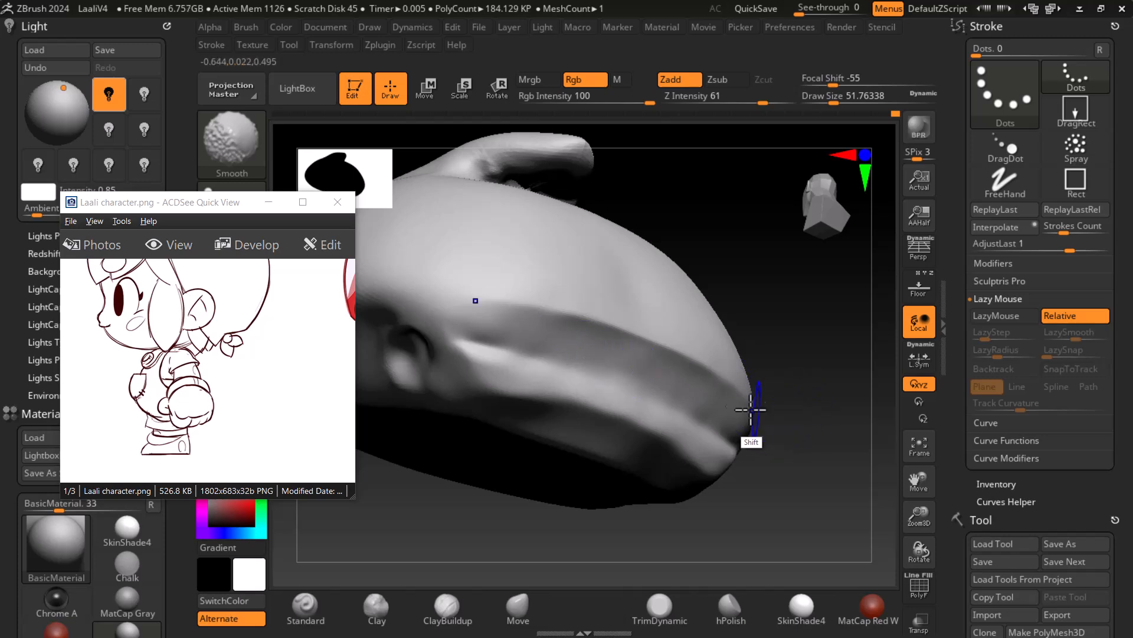
{"action": "mouse_move", "coordinate": [534, 341]}
{"action": "left_mouse_down", "text": "shift"}
{"action": "mouse_move", "coordinate": [758, 410]}
{"action": "mouse_move", "coordinate": [848, 463]}
{"action": "mouse_move", "coordinate": [805, 463]}
{"action": "mouse_move", "coordinate": [814, 478]}
{"action": "mouse_move", "coordinate": [830, 437]}
{"action": "mouse_move", "coordinate": [842, 487]}
{"action": "mouse_move", "coordinate": [856, 455]}
{"action": "left_mouse_up", "text": "shift"}
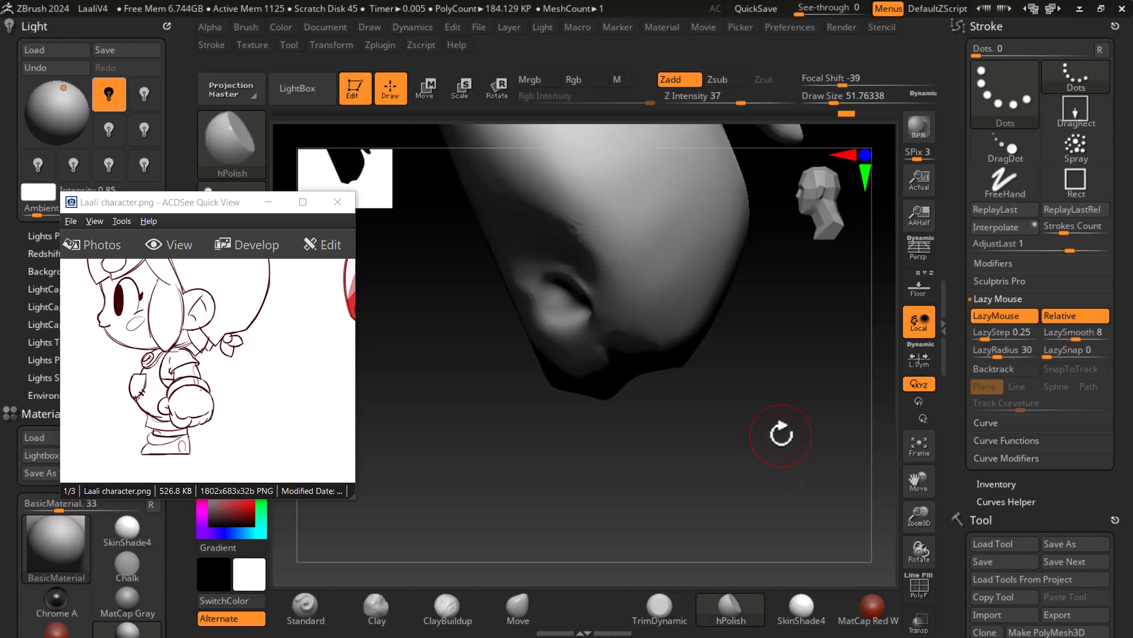
Minimize the reference image and try different placements of the main light while viewing the hat from the side and front
{"action": "left_click", "coordinate": [269, 203]}
{"action": "mouse_move", "coordinate": [73, 117]}
{"action": "left_mouse_down"}
{"action": "mouse_move", "coordinate": [53, 112]}
{"action": "mouse_move", "coordinate": [65, 95]}
{"action": "mouse_move", "coordinate": [53, 86]}
{"action": "left_mouse_up"}
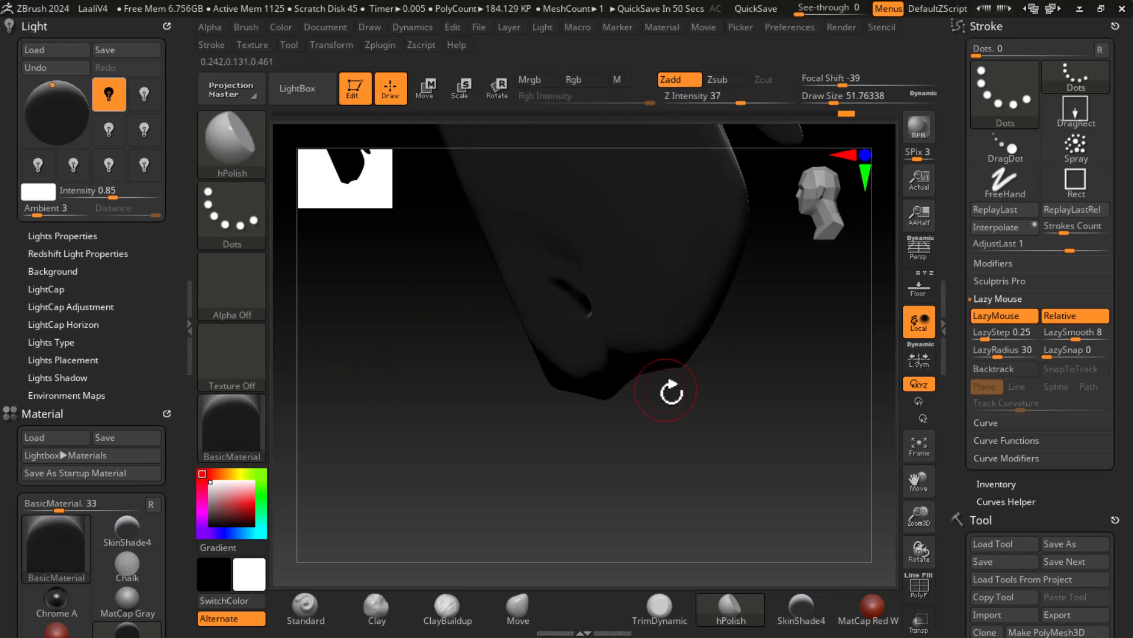
{"action": "left_click", "coordinate": [43, 89]}
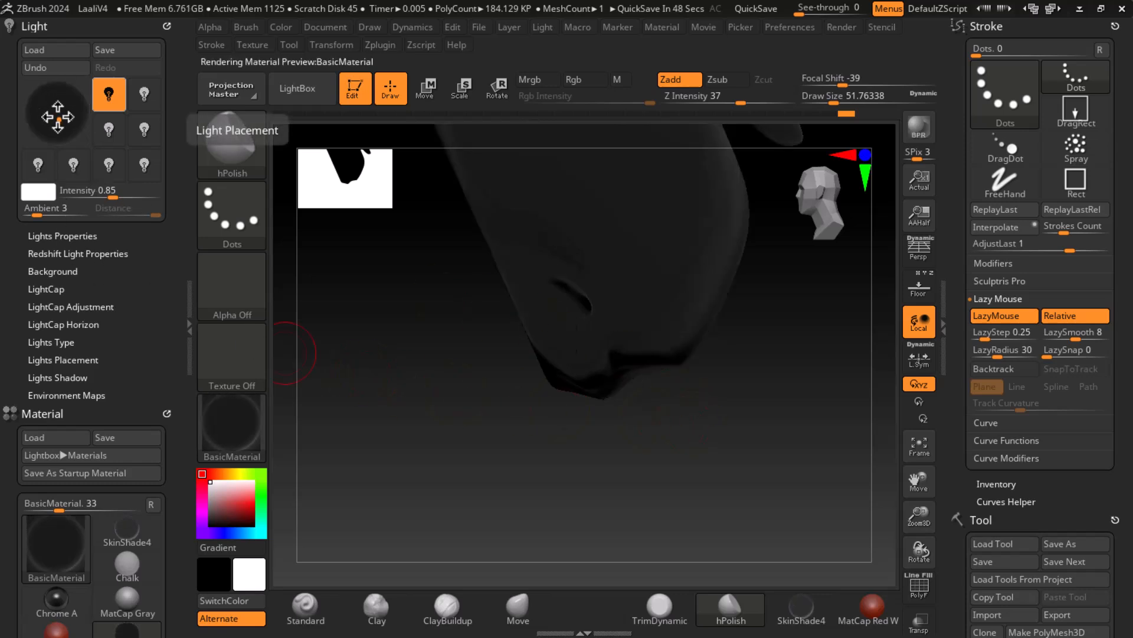
{"action": "left_click_drag", "start_coordinate": [43, 89], "coordinate": [72, 133]}
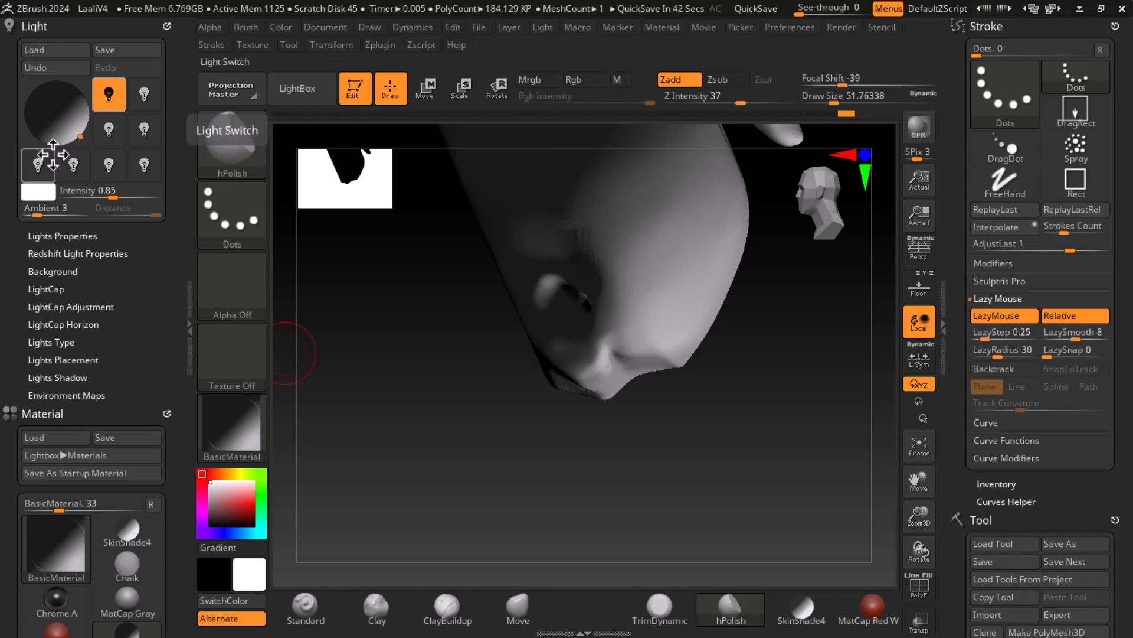
{"action": "left_click_drag", "start_coordinate": [589, 412], "coordinate": [750, 418]}
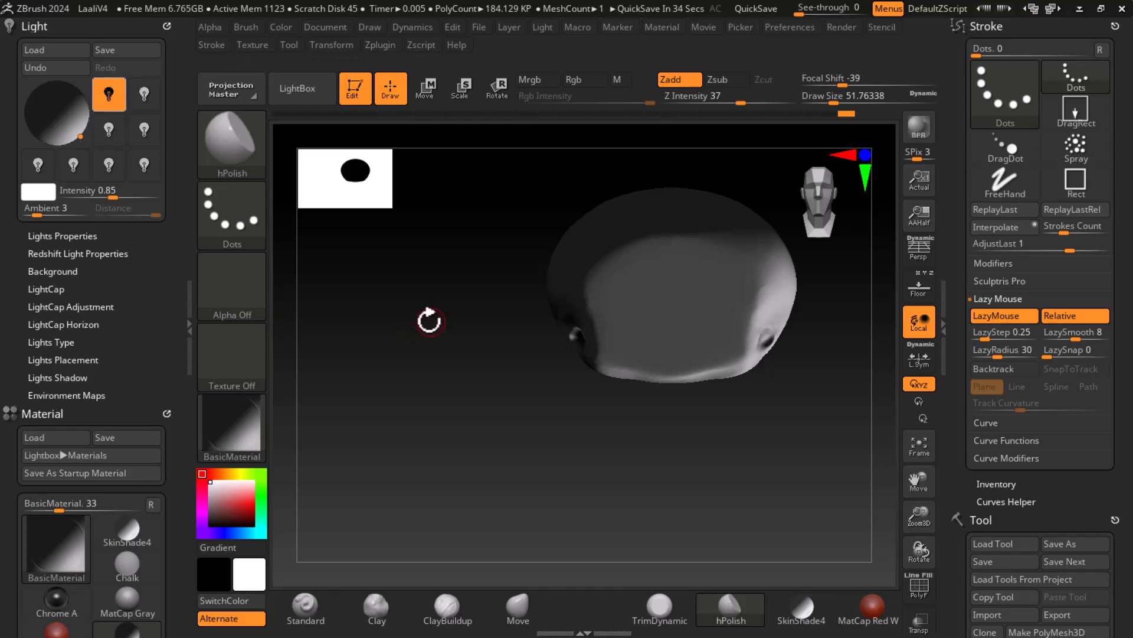
{"action": "left_click", "coordinate": [109, 95]}
{"action": "left_click", "coordinate": [110, 94]}
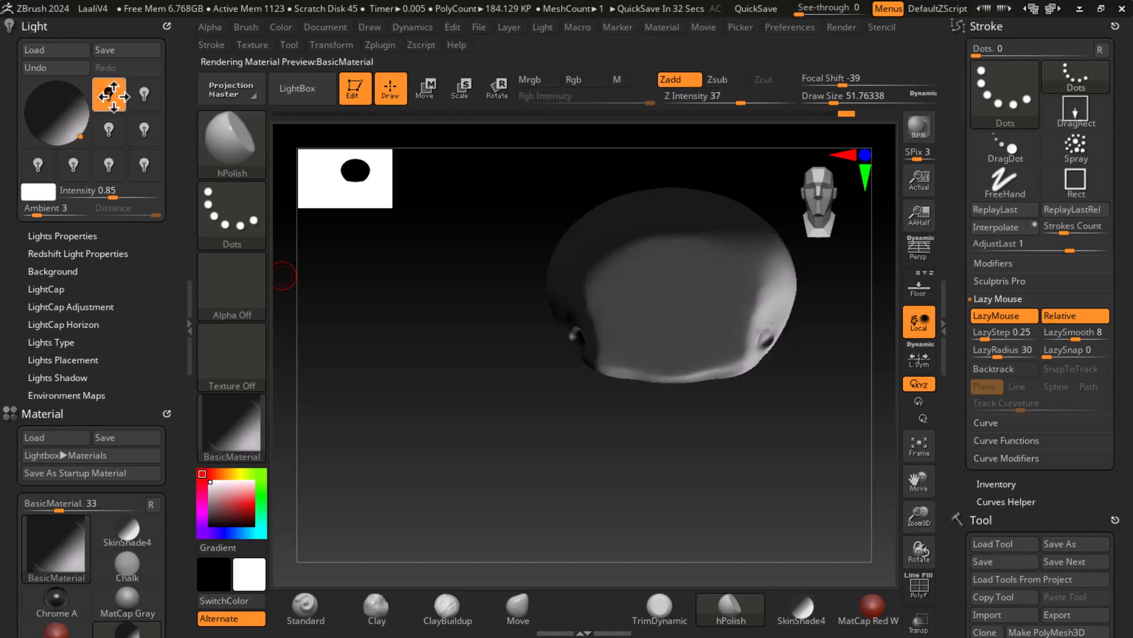
{"action": "mouse_move", "coordinate": [62, 114]}
{"action": "left_mouse_down"}
{"action": "mouse_move", "coordinate": [42, 98]}
{"action": "mouse_move", "coordinate": [50, 118]}
{"action": "mouse_move", "coordinate": [63, 120]}
{"action": "mouse_move", "coordinate": [60, 108]}
{"action": "left_mouse_up"}
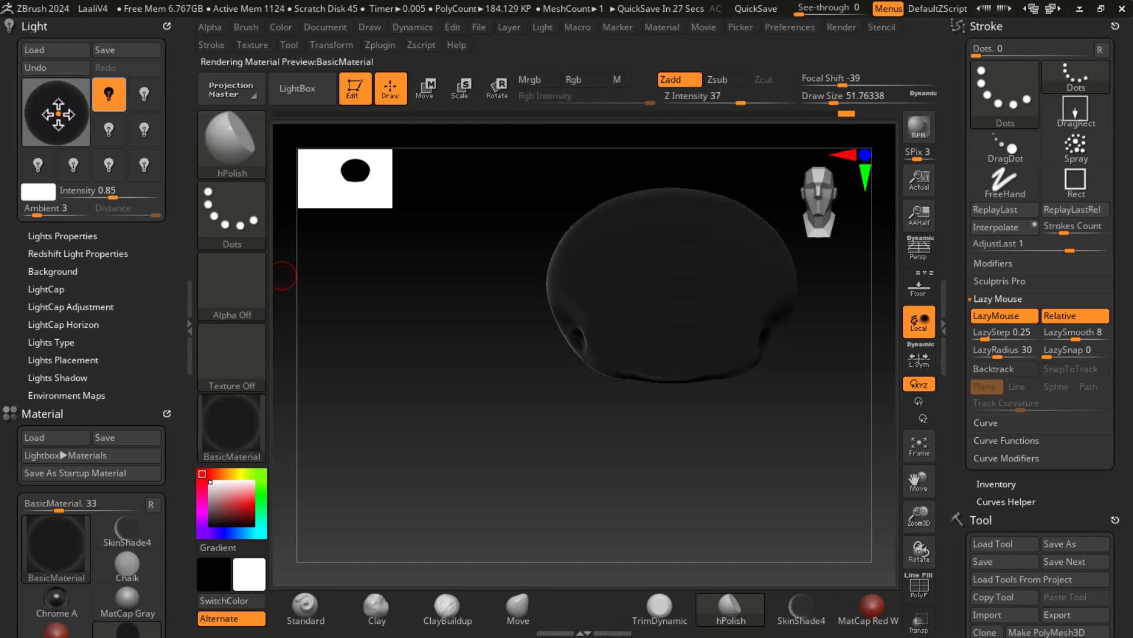
Switch on a second light and aim it at the hat from the front
{"action": "left_click", "coordinate": [144, 93]}
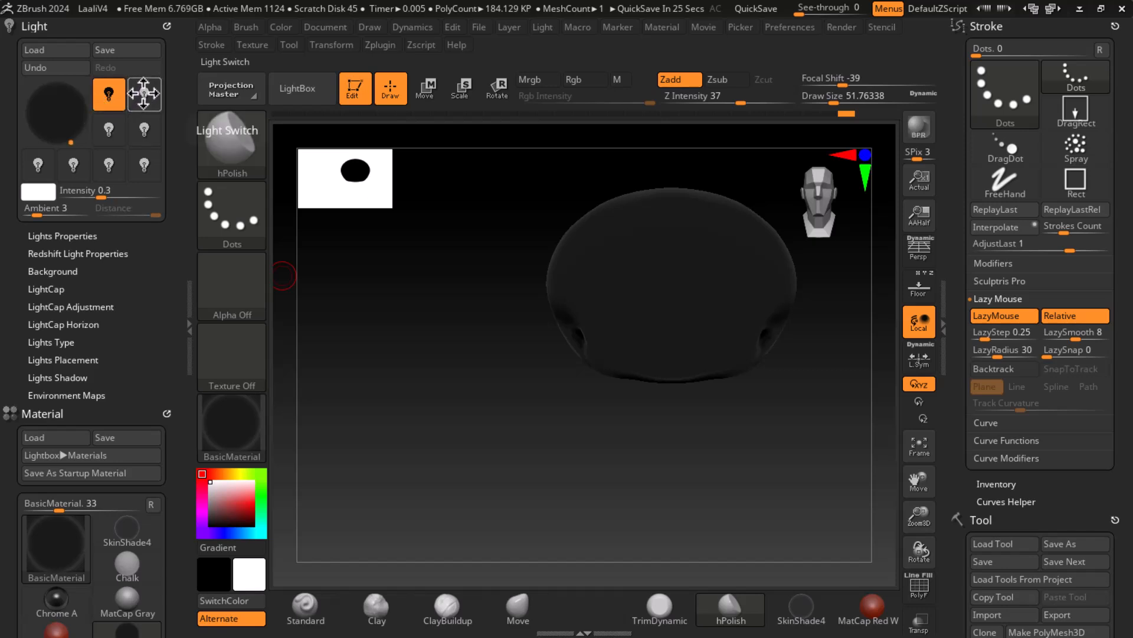
{"action": "left_click", "coordinate": [132, 93]}
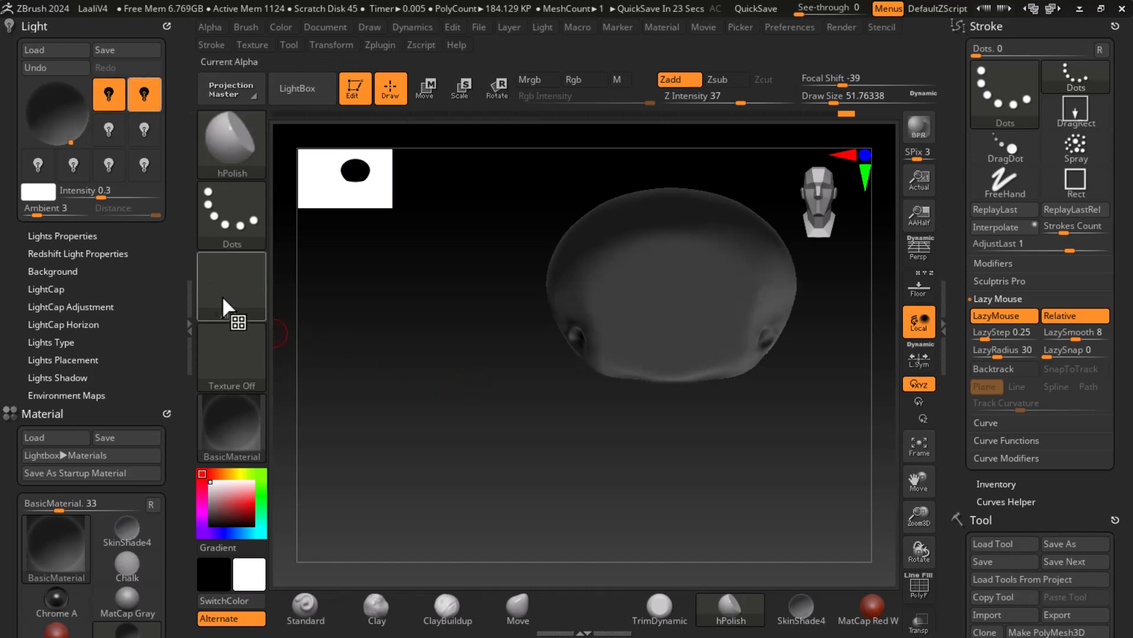
{"action": "left_click", "coordinate": [52, 114]}
{"action": "mouse_move", "coordinate": [54, 115]}
{"action": "left_mouse_down"}
{"action": "mouse_move", "coordinate": [61, 109]}
{"action": "mouse_move", "coordinate": [30, 93]}
{"action": "mouse_move", "coordinate": [47, 96]}
{"action": "left_mouse_up"}
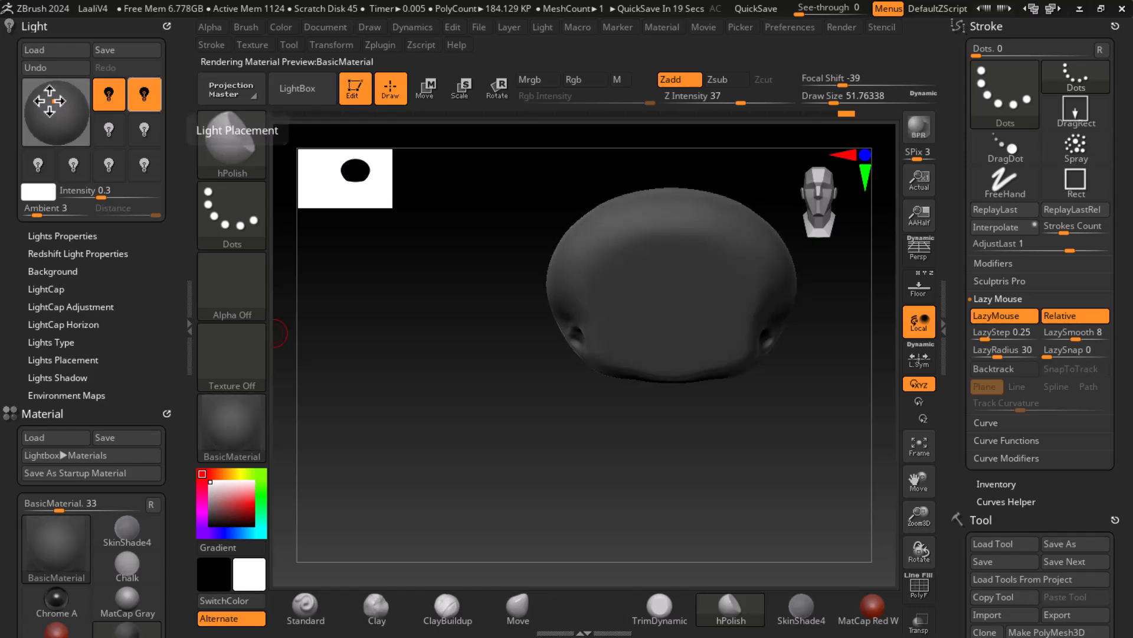
Reposition the main light so it strikes the hat from the far left, checking the shading from the side
{"action": "left_click", "coordinate": [109, 93]}
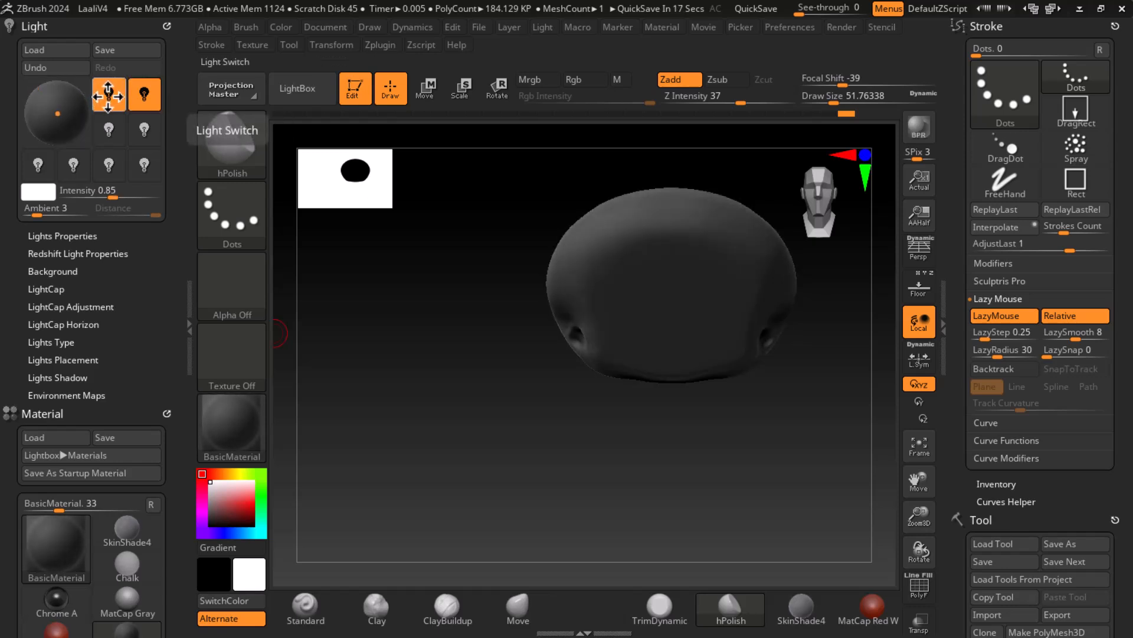
{"action": "left_click", "coordinate": [49, 121]}
{"action": "left_click_drag", "start_coordinate": [54, 111], "coordinate": [65, 87]}
{"action": "left_click_drag", "start_coordinate": [65, 86], "coordinate": [23, 123]}
{"action": "mouse_move", "coordinate": [673, 408]}
{"action": "left_mouse_down"}
{"action": "mouse_move", "coordinate": [825, 422]}
{"action": "mouse_move", "coordinate": [843, 397]}
{"action": "mouse_move", "coordinate": [803, 443]}
{"action": "mouse_move", "coordinate": [822, 435]}
{"action": "mouse_move", "coordinate": [805, 450]}
{"action": "mouse_move", "coordinate": [814, 455]}
{"action": "mouse_move", "coordinate": [791, 472]}
{"action": "mouse_move", "coordinate": [758, 460]}
{"action": "mouse_move", "coordinate": [743, 430]}
{"action": "mouse_move", "coordinate": [744, 414]}
{"action": "mouse_move", "coordinate": [767, 410]}
{"action": "mouse_move", "coordinate": [771, 440]}
{"action": "mouse_move", "coordinate": [400, 395]}
{"action": "left_mouse_up"}
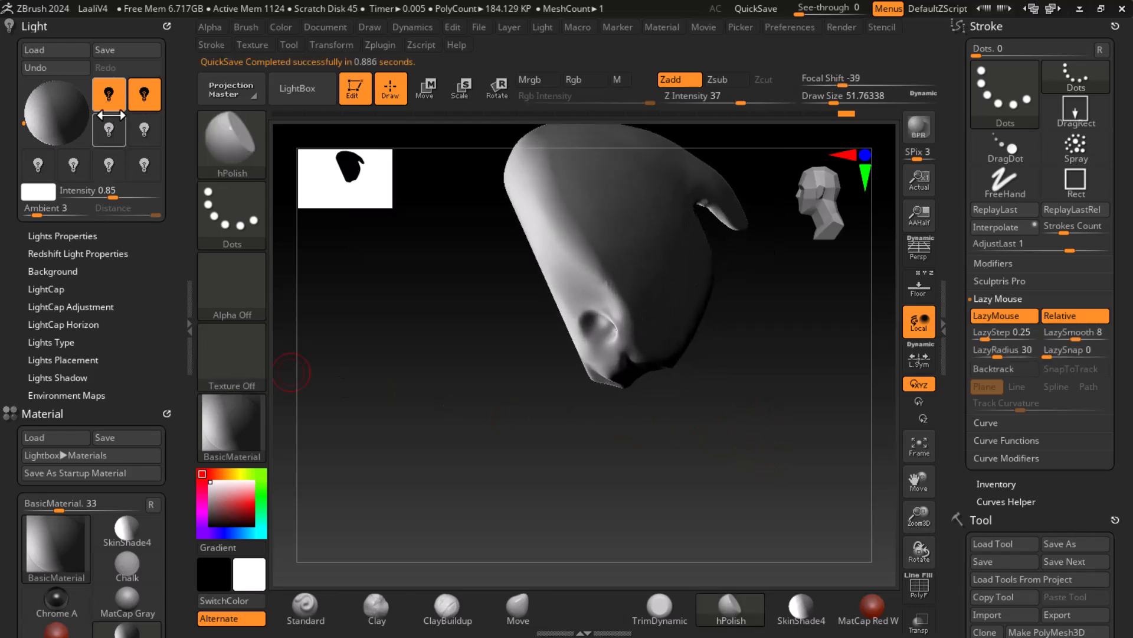
Aim the second light from slightly above and left of front to fill in the hat's dark side
{"action": "left_click", "coordinate": [108, 96]}
{"action": "left_click", "coordinate": [108, 96]}
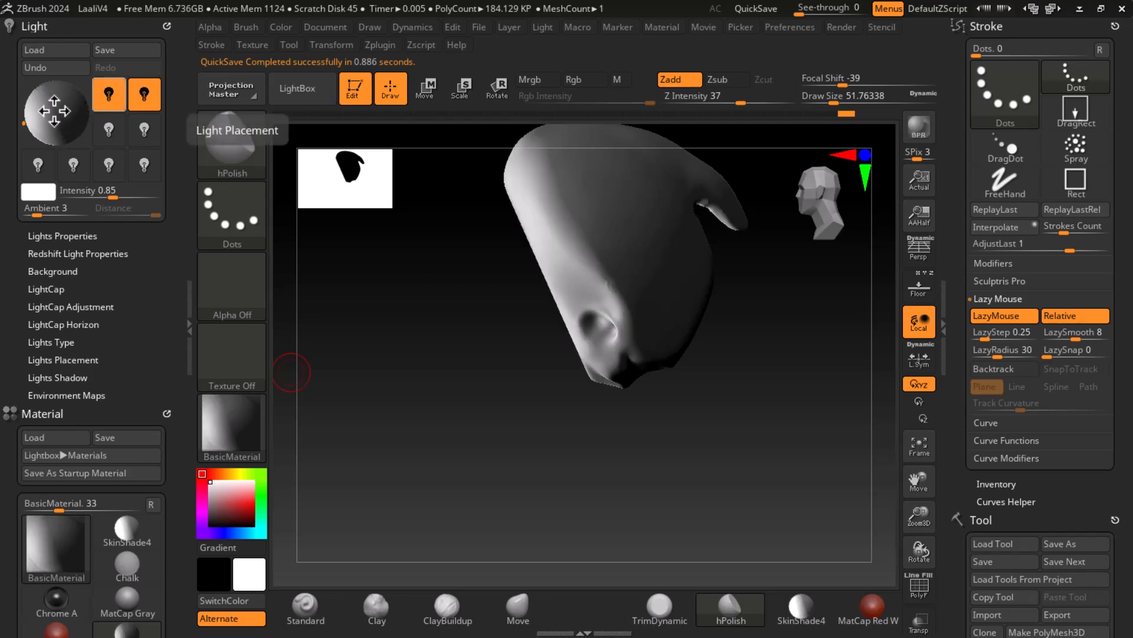
{"action": "left_click", "coordinate": [144, 93]}
{"action": "mouse_move", "coordinate": [61, 115]}
{"action": "left_mouse_down"}
{"action": "mouse_move", "coordinate": [52, 110]}
{"action": "mouse_move", "coordinate": [59, 116]}
{"action": "left_mouse_up"}
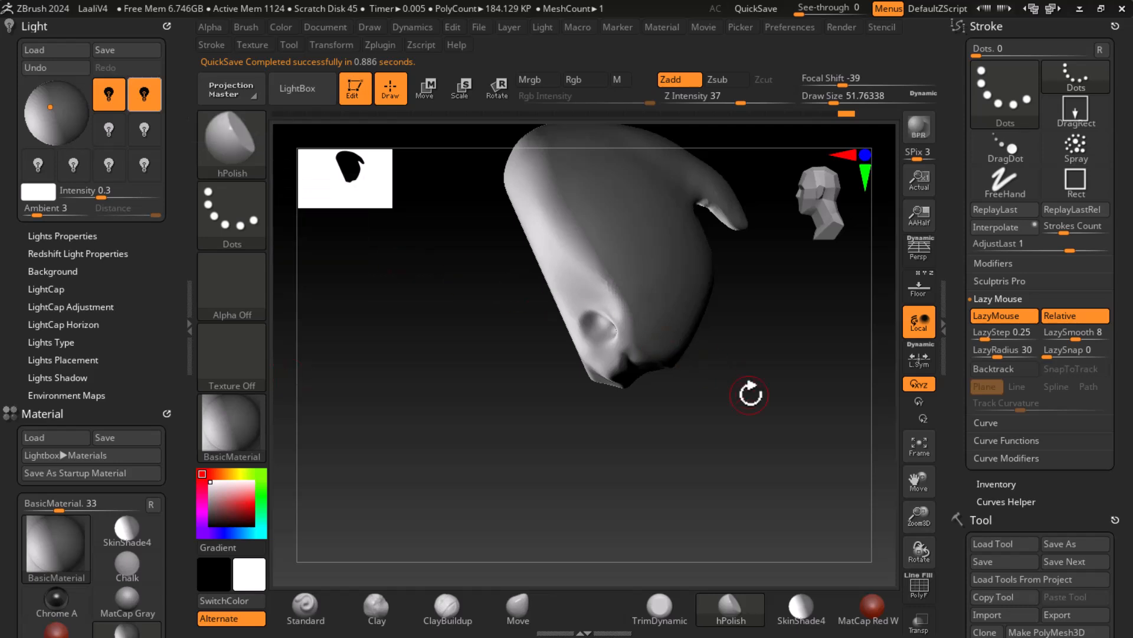
Examine the hat's back, front, side and underside under the new two-light setup
{"action": "left_click_drag", "start_coordinate": [768, 390], "coordinate": [763, 392]}
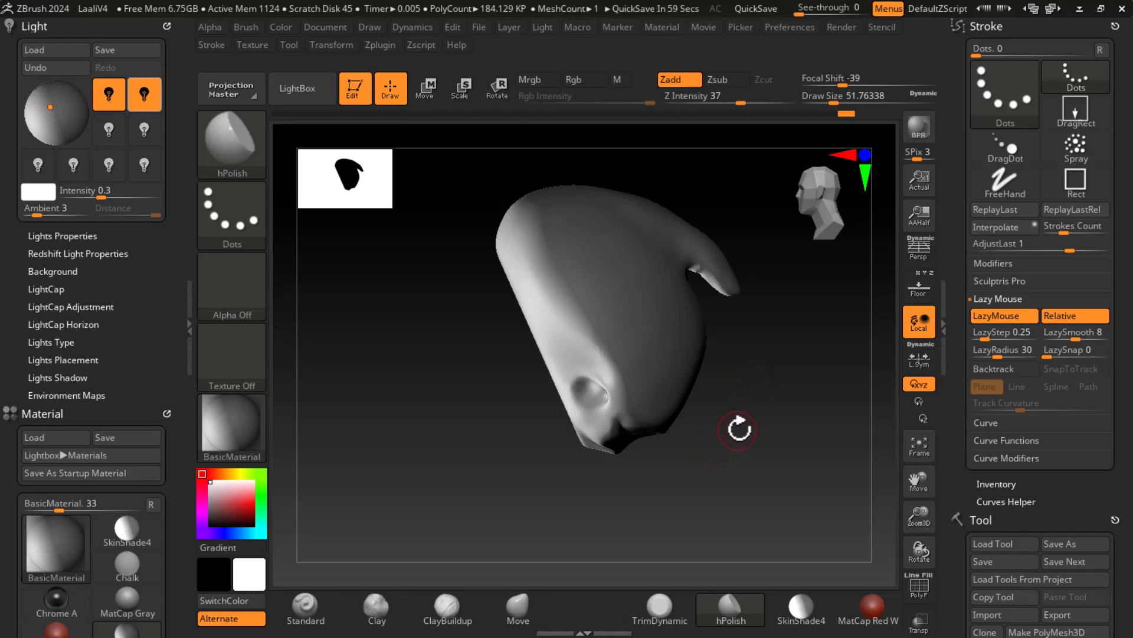
{"action": "left_click_drag", "start_coordinate": [771, 416], "coordinate": [716, 434]}
{"action": "left_click_drag", "start_coordinate": [785, 468], "coordinate": [802, 443]}
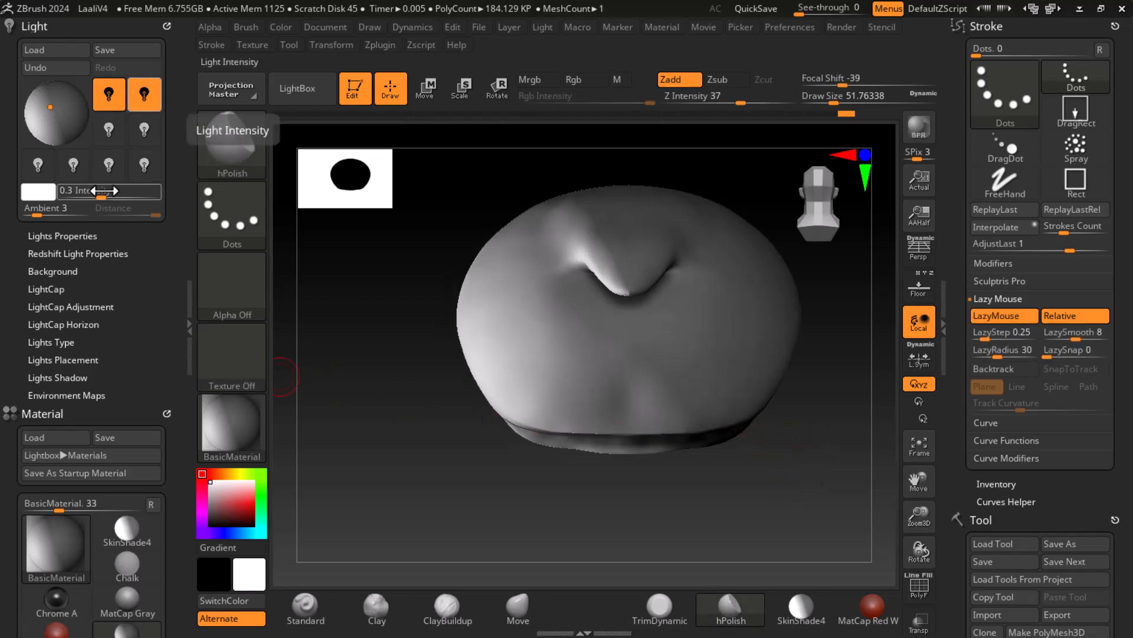
{"action": "left_click_drag", "start_coordinate": [771, 503], "coordinate": [786, 444]}
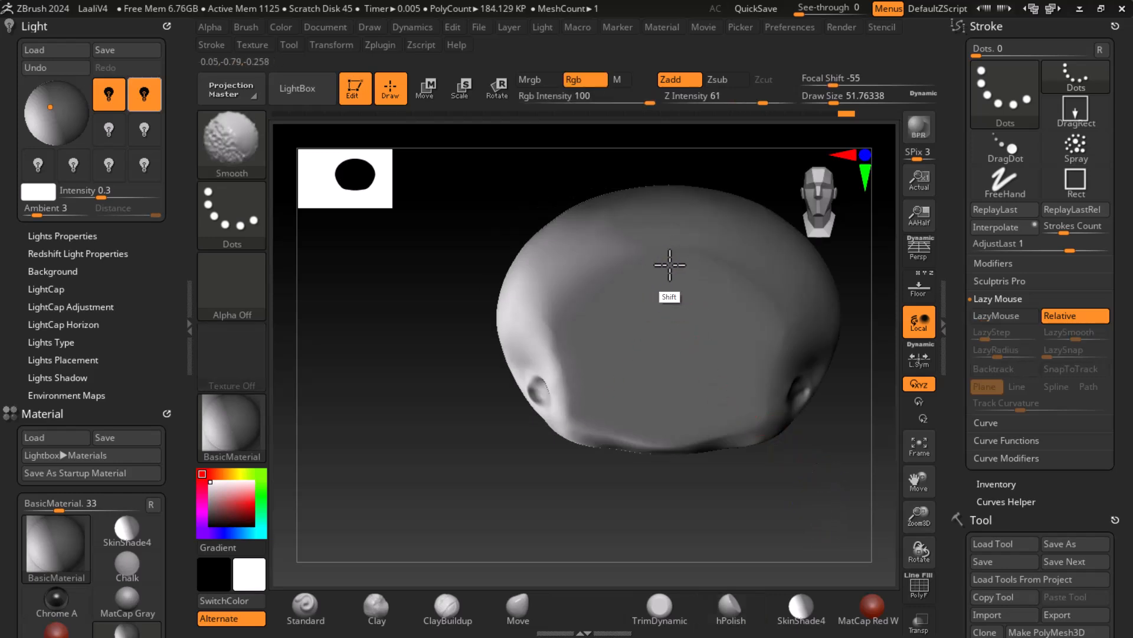
{"action": "left_click_drag", "start_coordinate": [823, 498], "coordinate": [796, 491]}
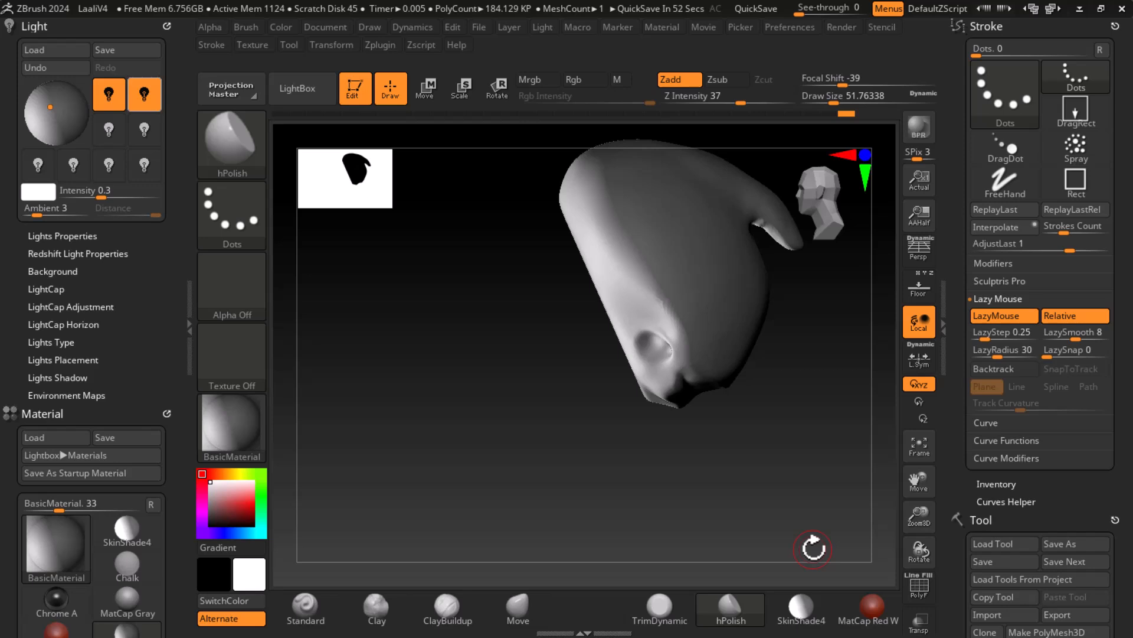
{"action": "left_click_drag", "start_coordinate": [818, 410], "coordinate": [771, 510]}
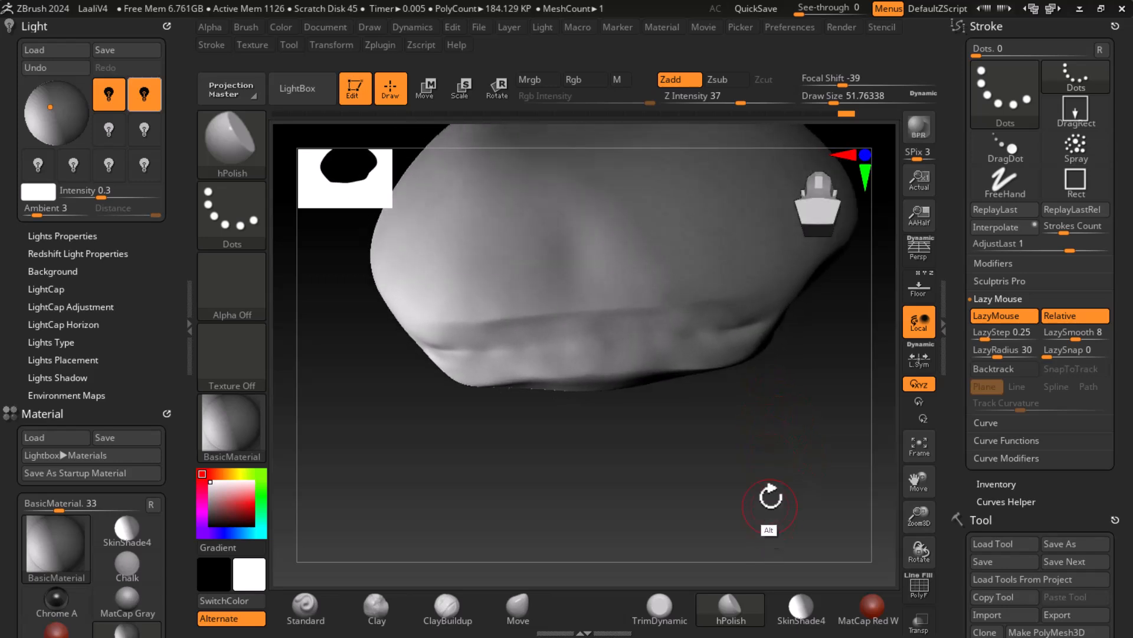
{"action": "left_click_drag", "start_coordinate": [720, 475], "coordinate": [798, 445]}
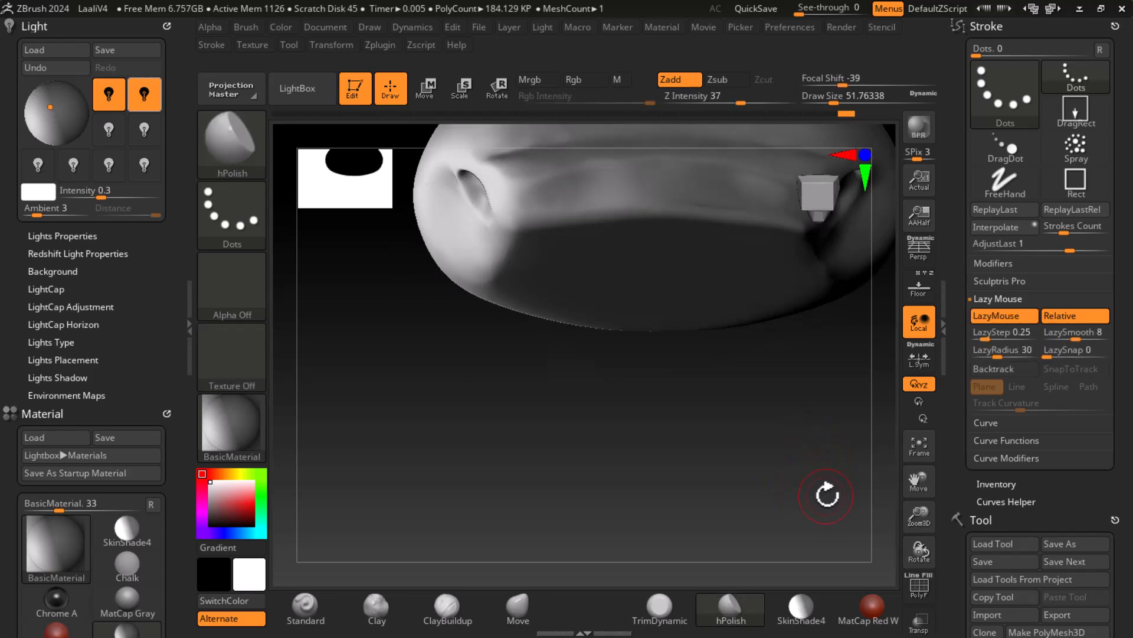
{"action": "left_click_drag", "start_coordinate": [824, 501], "coordinate": [800, 507]}
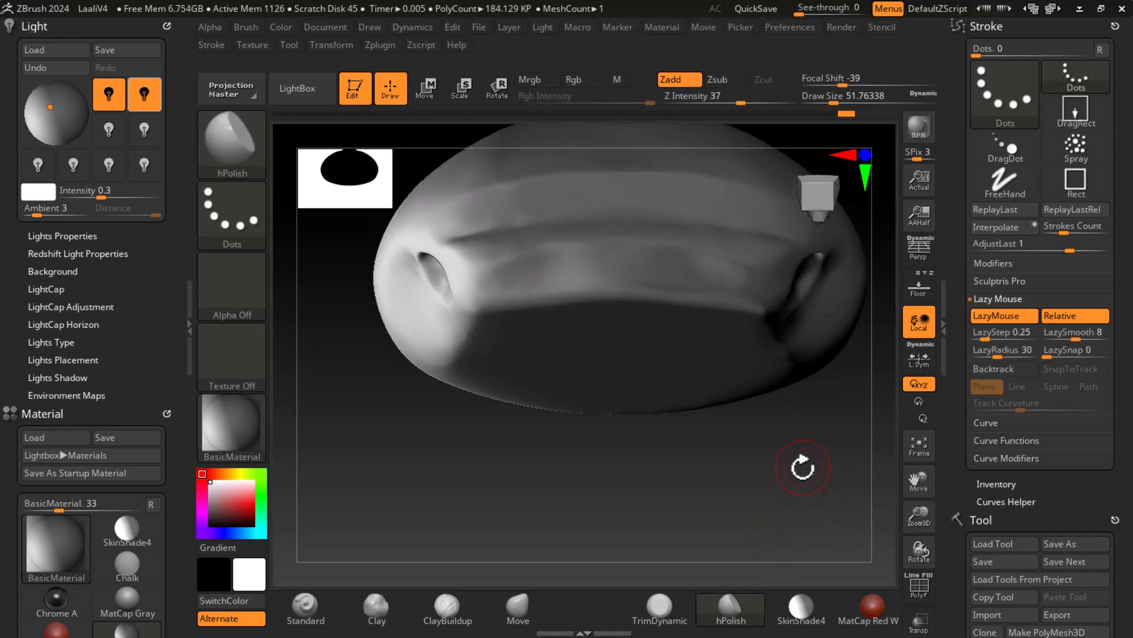
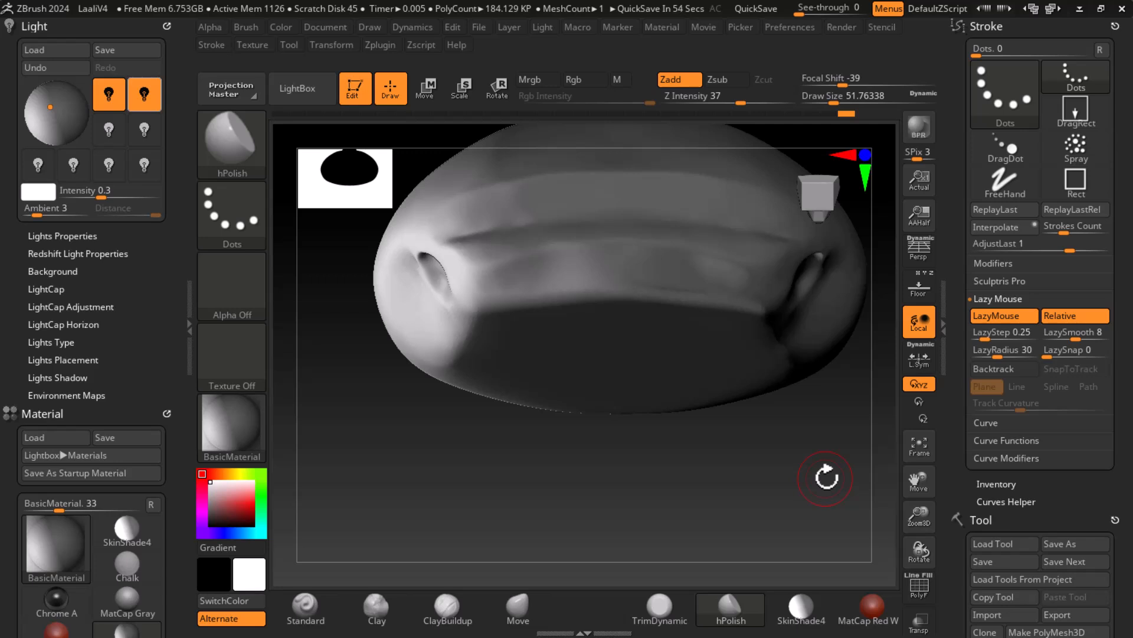
Smooth the middle of the hat's underside
{"action": "mouse_move", "coordinate": [765, 481]}
{"action": "left_mouse_down"}
{"action": "mouse_move", "coordinate": [776, 526]}
{"action": "mouse_move", "coordinate": [746, 494]}
{"action": "mouse_move", "coordinate": [794, 496]}
{"action": "mouse_move", "coordinate": [822, 546]}
{"action": "mouse_move", "coordinate": [846, 561]}
{"action": "left_mouse_up"}
{"action": "mouse_move", "coordinate": [648, 328]}
{"action": "left_mouse_down", "text": "shift"}
{"action": "mouse_move", "coordinate": [660, 321]}
{"action": "mouse_move", "coordinate": [663, 445]}
{"action": "mouse_move", "coordinate": [622, 297]}
{"action": "left_mouse_up", "text": "shift"}
{"action": "left_click_drag", "start_coordinate": [829, 531], "coordinate": [789, 511]}
Smooth the tip and the inner crease of the curled tail at the back of the hat
{"action": "mouse_move", "coordinate": [792, 303]}
{"action": "left_mouse_down"}
{"action": "mouse_move", "coordinate": [813, 355]}
{"action": "mouse_move", "coordinate": [850, 352]}
{"action": "mouse_move", "coordinate": [835, 425]}
{"action": "mouse_move", "coordinate": [815, 370]}
{"action": "mouse_move", "coordinate": [682, 340]}
{"action": "mouse_move", "coordinate": [721, 319]}
{"action": "mouse_move", "coordinate": [817, 337]}
{"action": "mouse_move", "coordinate": [759, 337]}
{"action": "mouse_move", "coordinate": [805, 380]}
{"action": "mouse_move", "coordinate": [837, 364]}
{"action": "mouse_move", "coordinate": [739, 273]}
{"action": "mouse_move", "coordinate": [809, 354]}
{"action": "left_mouse_up"}
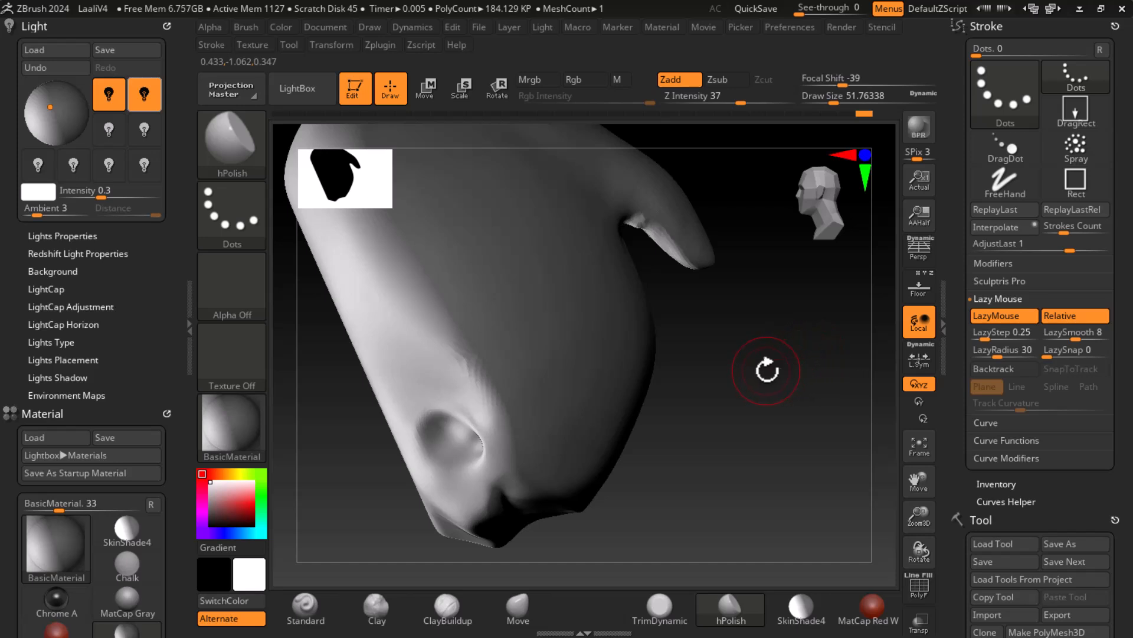
{"action": "left_click_drag", "start_coordinate": [768, 373], "coordinate": [807, 400], "text": "alt"}
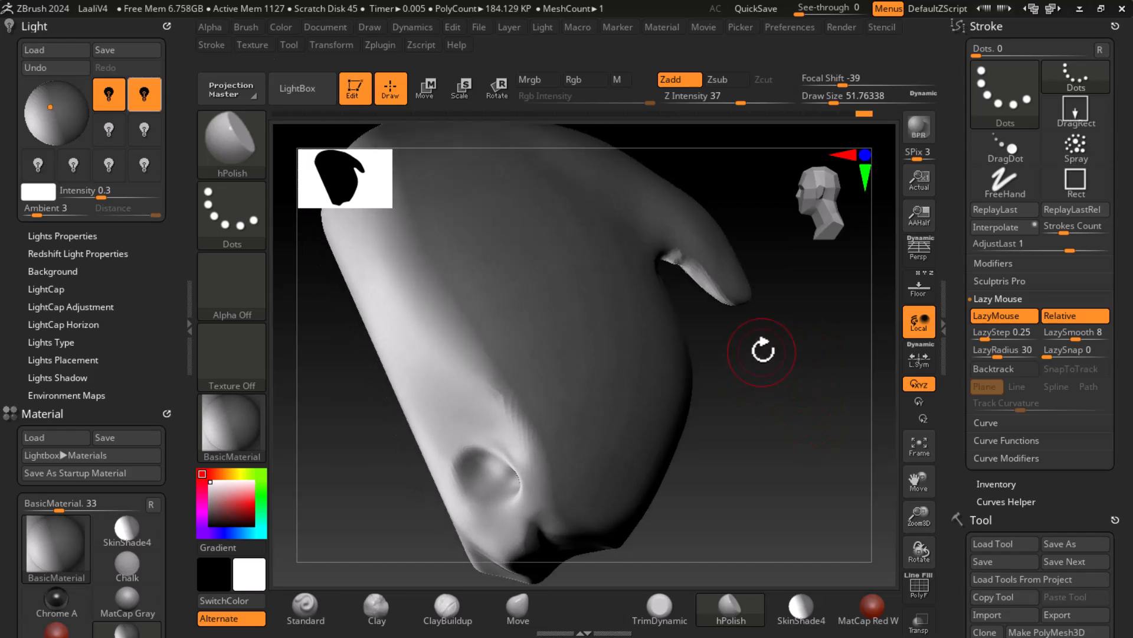
{"action": "key", "text": "shift"}
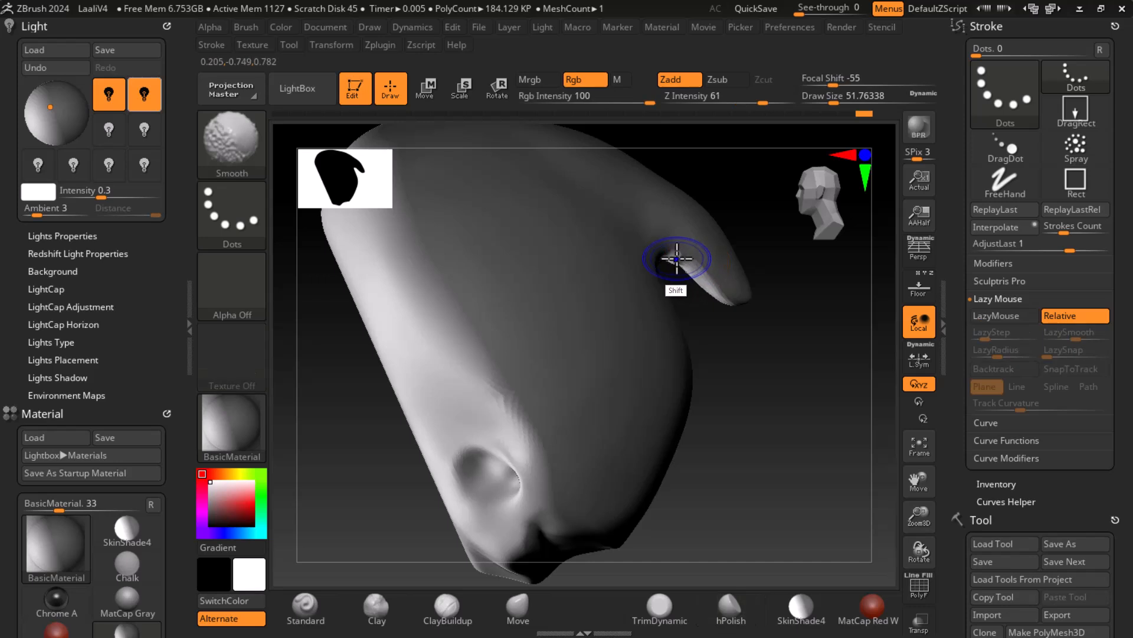
{"action": "mouse_move", "coordinate": [716, 322]}
{"action": "left_mouse_down", "text": "shift"}
{"action": "mouse_move", "coordinate": [791, 423]}
{"action": "mouse_move", "coordinate": [731, 380]}
{"action": "left_mouse_up", "text": "shift"}
{"action": "mouse_move", "coordinate": [392, 475]}
{"action": "left_mouse_down"}
{"action": "mouse_move", "coordinate": [344, 480]}
{"action": "mouse_move", "coordinate": [376, 476]}
{"action": "left_mouse_up"}
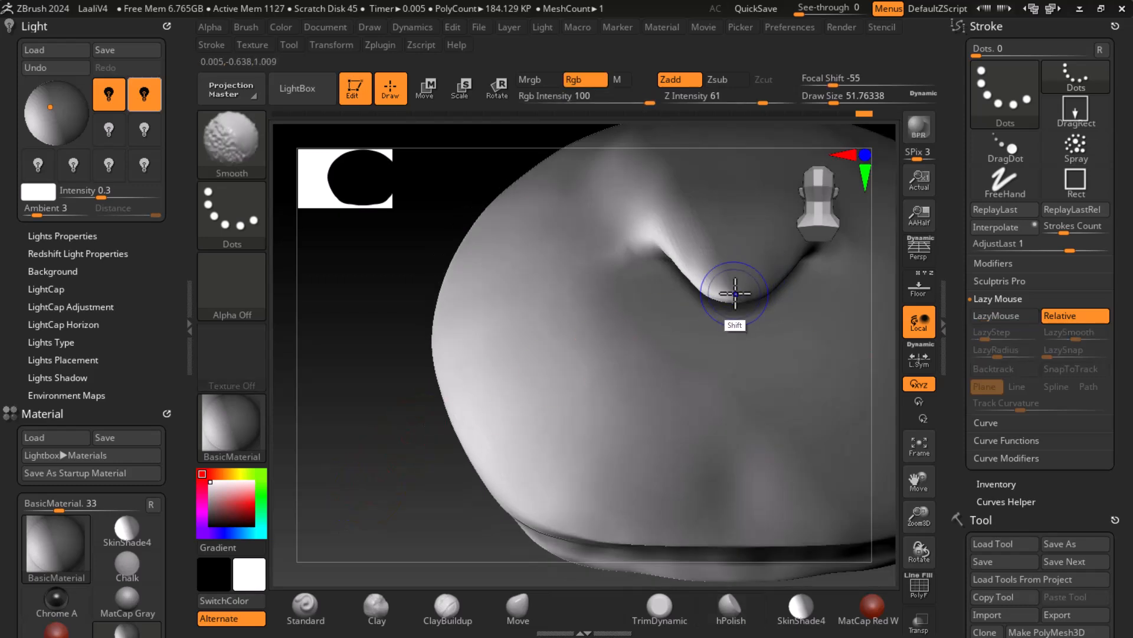
{"action": "mouse_move", "coordinate": [506, 400]}
{"action": "right_mouse_down"}
{"action": "mouse_move", "coordinate": [423, 475]}
{"action": "mouse_move", "coordinate": [632, 455]}
{"action": "mouse_move", "coordinate": [362, 466]}
{"action": "mouse_move", "coordinate": [831, 469]}
{"action": "mouse_move", "coordinate": [792, 476]}
{"action": "mouse_move", "coordinate": [848, 347]}
{"action": "mouse_move", "coordinate": [804, 405]}
{"action": "mouse_move", "coordinate": [824, 392]}
{"action": "mouse_move", "coordinate": [785, 417]}
{"action": "right_mouse_up"}
Reshape the curled tail's tip and inner edge with the Move brush in side view, using the floor grid temporarily
{"action": "key", "text": "shift+p"}
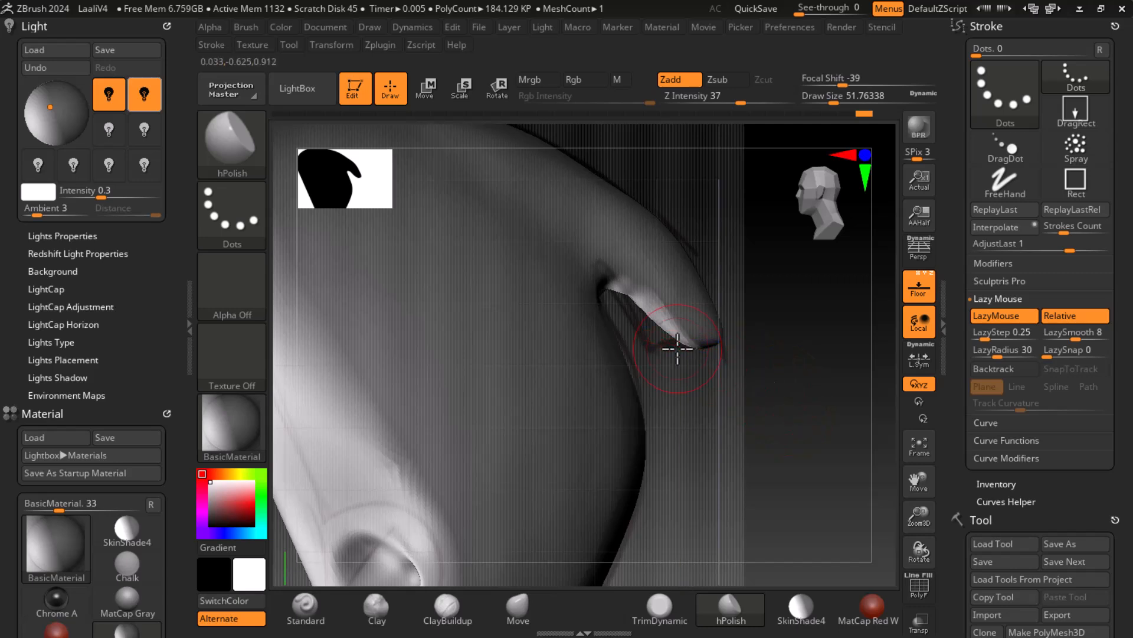
{"action": "mouse_move", "coordinate": [677, 341]}
{"action": "right_mouse_down"}
{"action": "mouse_move", "coordinate": [653, 347]}
{"action": "mouse_move", "coordinate": [658, 336]}
{"action": "right_mouse_up"}
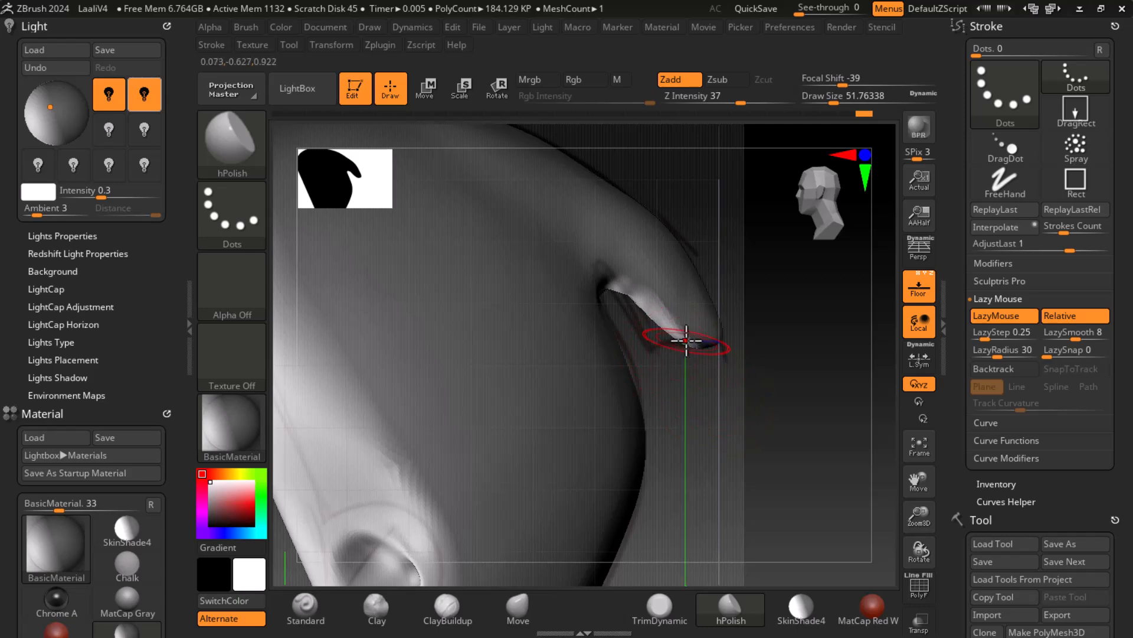
{"action": "left_click", "coordinate": [523, 614]}
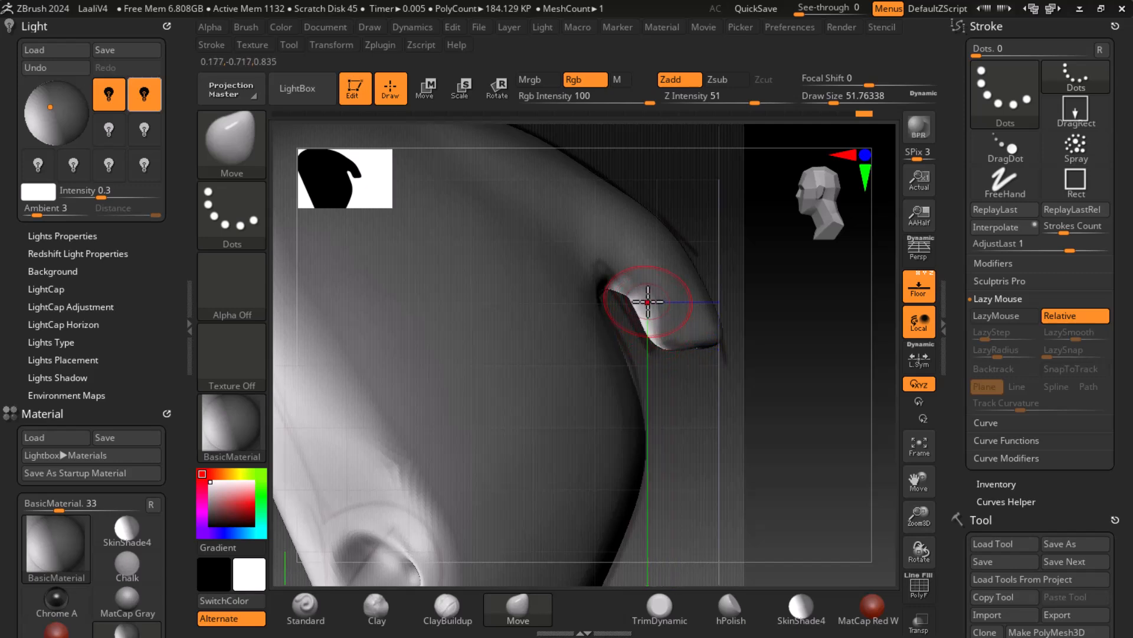
{"action": "mouse_move", "coordinate": [608, 285]}
{"action": "left_mouse_down"}
{"action": "mouse_move", "coordinate": [696, 329]}
{"action": "mouse_move", "coordinate": [683, 353]}
{"action": "left_mouse_up"}
{"action": "left_click", "coordinate": [919, 287]}
Build up the hollow underside of the curled tail using ClayBuildup in Zadd mode
{"action": "mouse_move", "coordinate": [856, 408]}
{"action": "left_mouse_down"}
{"action": "mouse_move", "coordinate": [764, 397]}
{"action": "mouse_move", "coordinate": [782, 311]}
{"action": "mouse_move", "coordinate": [809, 355]}
{"action": "mouse_move", "coordinate": [823, 349]}
{"action": "mouse_move", "coordinate": [797, 363]}
{"action": "mouse_move", "coordinate": [822, 418]}
{"action": "mouse_move", "coordinate": [838, 405]}
{"action": "mouse_move", "coordinate": [834, 350]}
{"action": "mouse_move", "coordinate": [800, 318]}
{"action": "left_mouse_up"}
{"action": "key", "text": "shift"}
{"action": "left_click", "coordinate": [448, 608]}
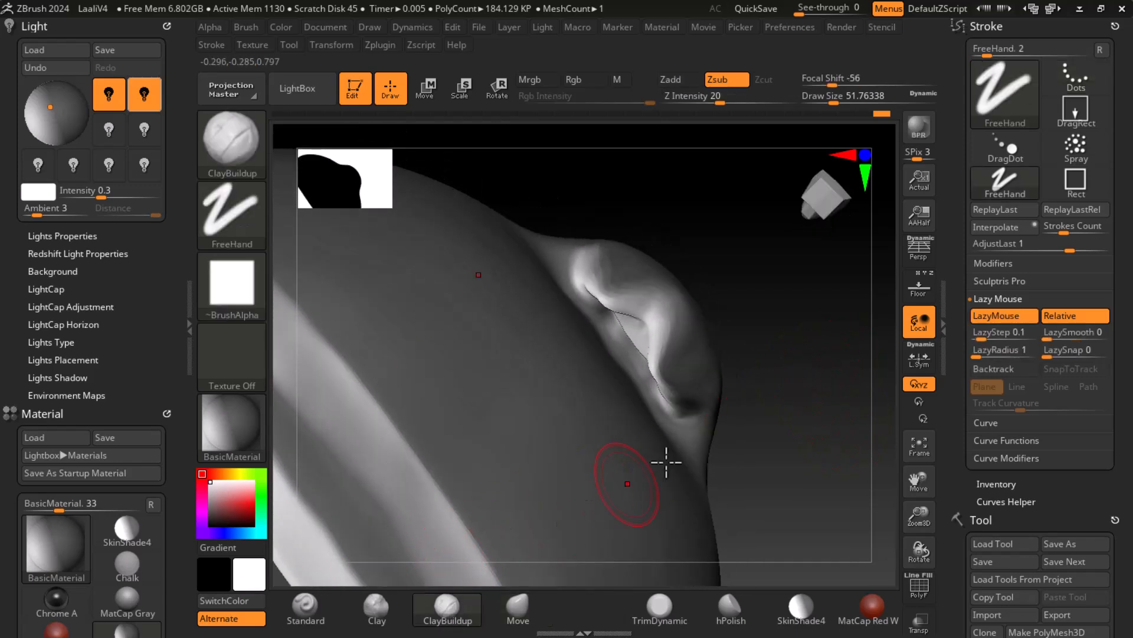
{"action": "left_click_drag", "start_coordinate": [854, 396], "coordinate": [843, 481]}
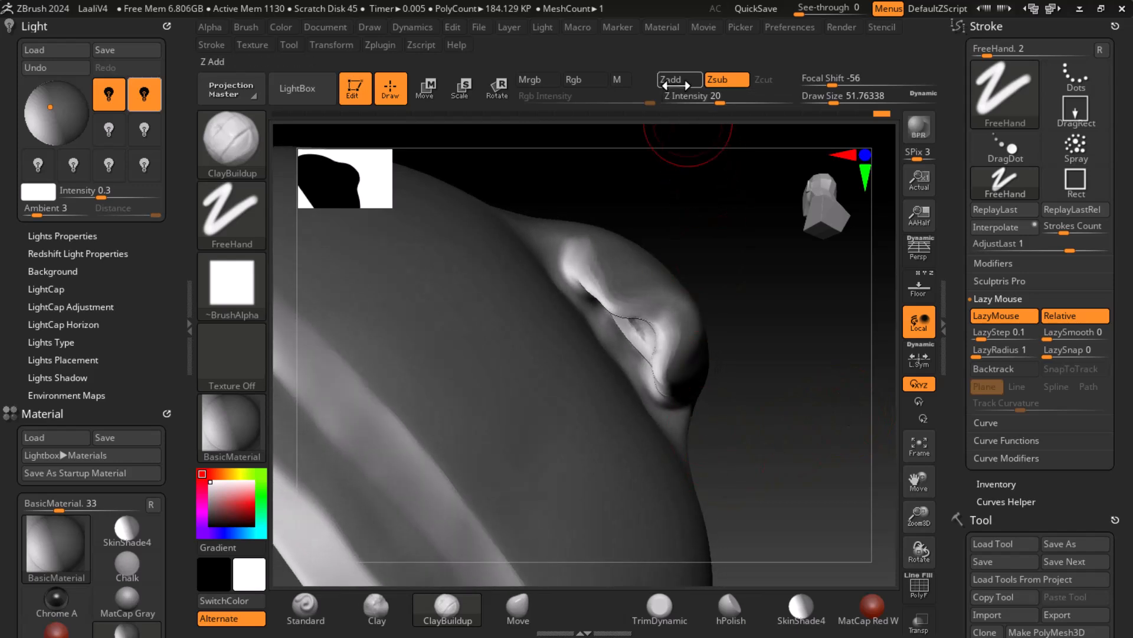
{"action": "left_click", "coordinate": [671, 80]}
{"action": "left_click_drag", "start_coordinate": [644, 321], "coordinate": [647, 338]}
Isolate the curled tail in side view with a rectangular selection, hiding the rest of the hat
{"action": "mouse_move", "coordinate": [794, 390]}
{"action": "left_mouse_down"}
{"action": "mouse_move", "coordinate": [812, 407]}
{"action": "mouse_move", "coordinate": [810, 396]}
{"action": "left_mouse_up"}
{"action": "mouse_move", "coordinate": [799, 356]}
{"action": "left_mouse_down"}
{"action": "mouse_move", "coordinate": [786, 334]}
{"action": "mouse_move", "coordinate": [843, 435]}
{"action": "mouse_move", "coordinate": [807, 443]}
{"action": "mouse_move", "coordinate": [804, 407]}
{"action": "mouse_move", "coordinate": [824, 421]}
{"action": "mouse_move", "coordinate": [754, 354]}
{"action": "left_mouse_up"}
{"action": "left_click_drag", "start_coordinate": [700, 201], "coordinate": [585, 330], "text": "ctrl+shift"}
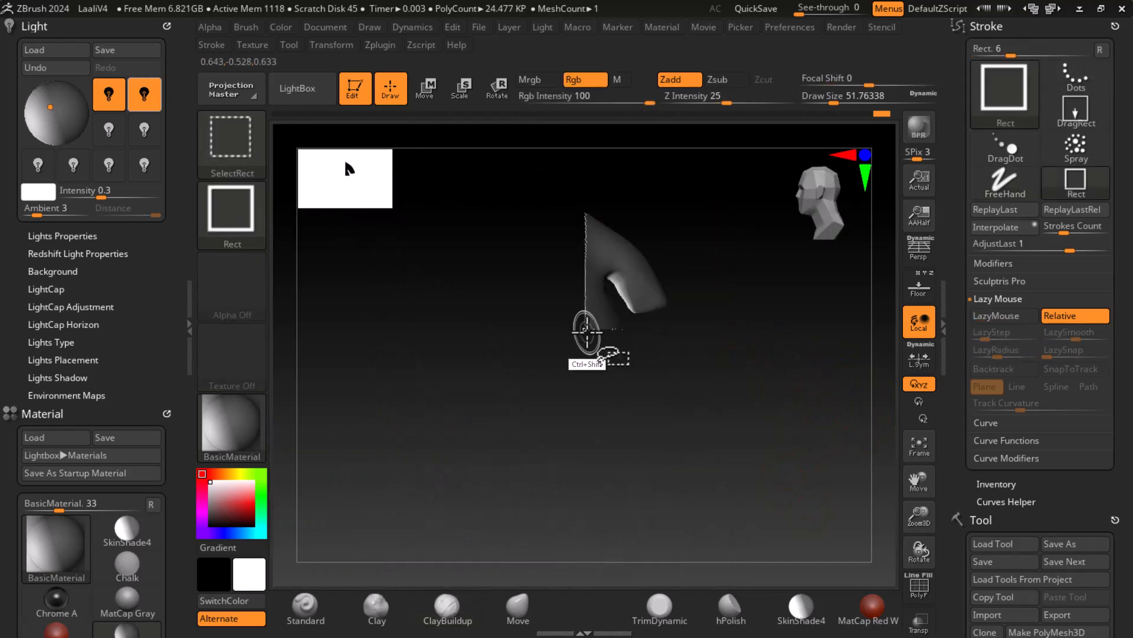
{"action": "mouse_move", "coordinate": [721, 385]}
{"action": "left_mouse_down"}
{"action": "mouse_move", "coordinate": [764, 351]}
{"action": "mouse_move", "coordinate": [772, 435]}
{"action": "left_mouse_up"}
Switch the selection brush to SelectLasso and isolate the curled tail's end, hiding everything else
{"action": "key", "text": "ctrl+shift"}
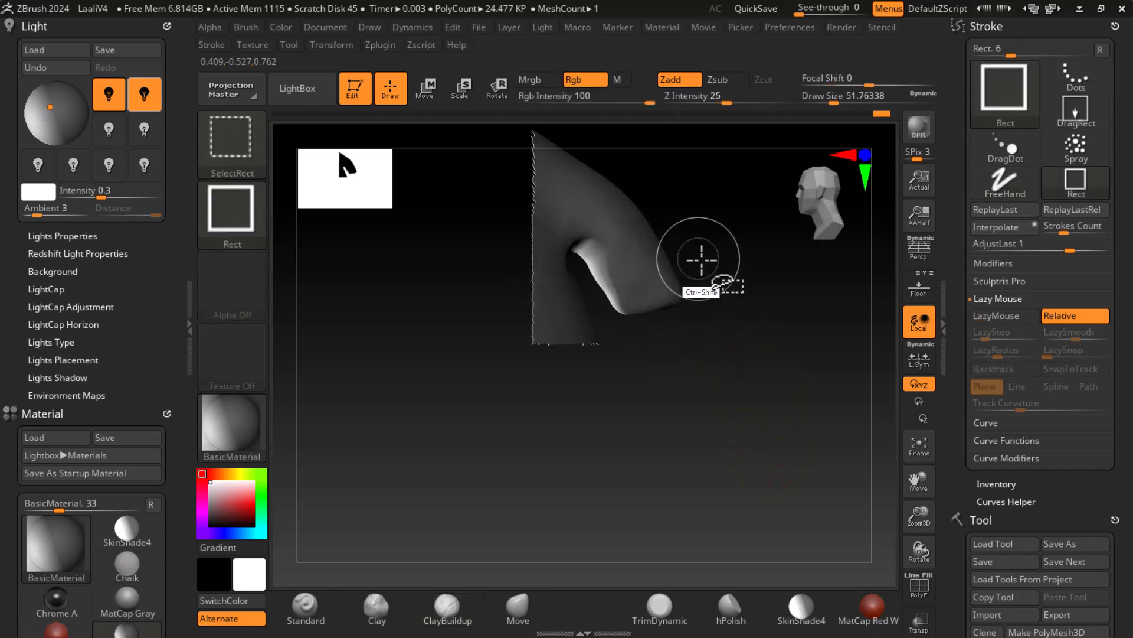
{"action": "left_click", "coordinate": [239, 144]}
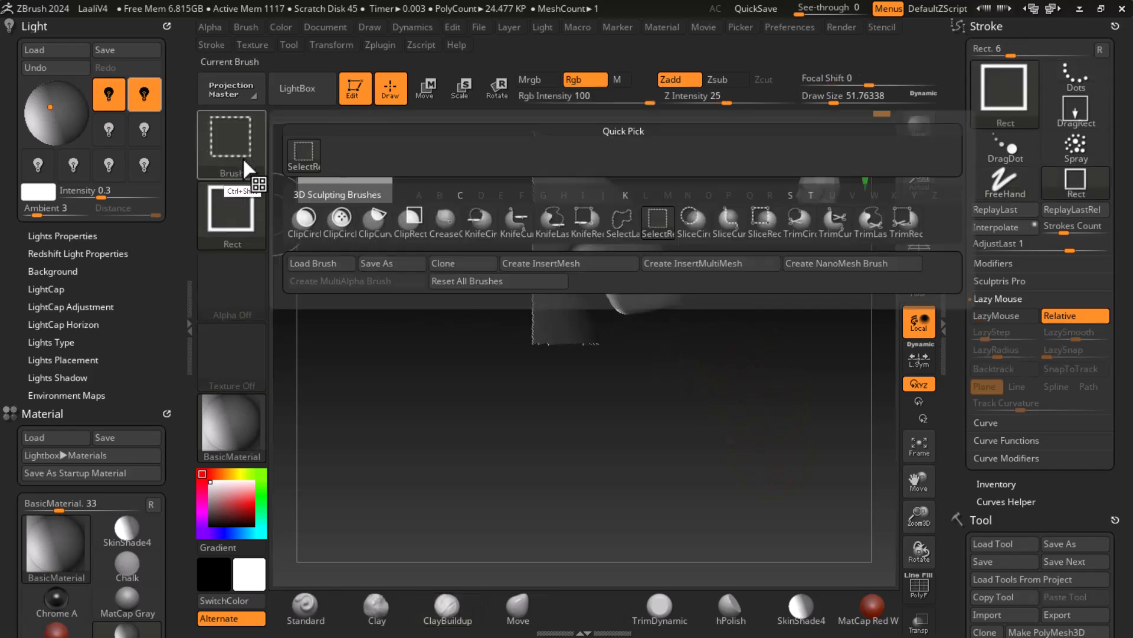
{"action": "left_click", "coordinate": [628, 228]}
{"action": "mouse_move", "coordinate": [745, 281]}
{"action": "left_mouse_down", "text": "ctrl+shift"}
{"action": "mouse_move", "coordinate": [681, 338]}
{"action": "mouse_move", "coordinate": [632, 331]}
{"action": "mouse_move", "coordinate": [608, 322]}
{"action": "mouse_move", "coordinate": [551, 245]}
{"action": "mouse_move", "coordinate": [652, 151]}
{"action": "mouse_move", "coordinate": [685, 147]}
{"action": "left_mouse_up", "text": "ctrl+shift"}
{"action": "left_click_drag", "start_coordinate": [775, 367], "coordinate": [737, 354]}
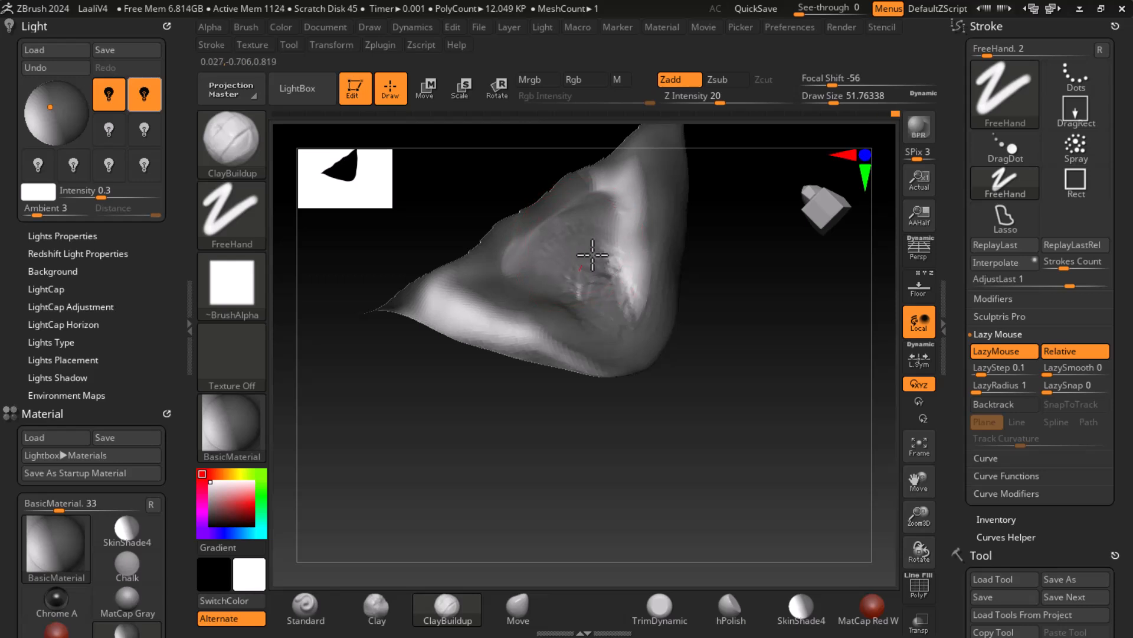
Set ClayBuildup to draw size 19.76 and Z Intensity 5, and lay strokes across the tail's hollow underside
{"action": "key", "text": "bracketleft"}
{"action": "key", "text": "bracketleft"}
{"action": "key", "text": "bracketleft"}
{"action": "key", "text": "bracketleft"}
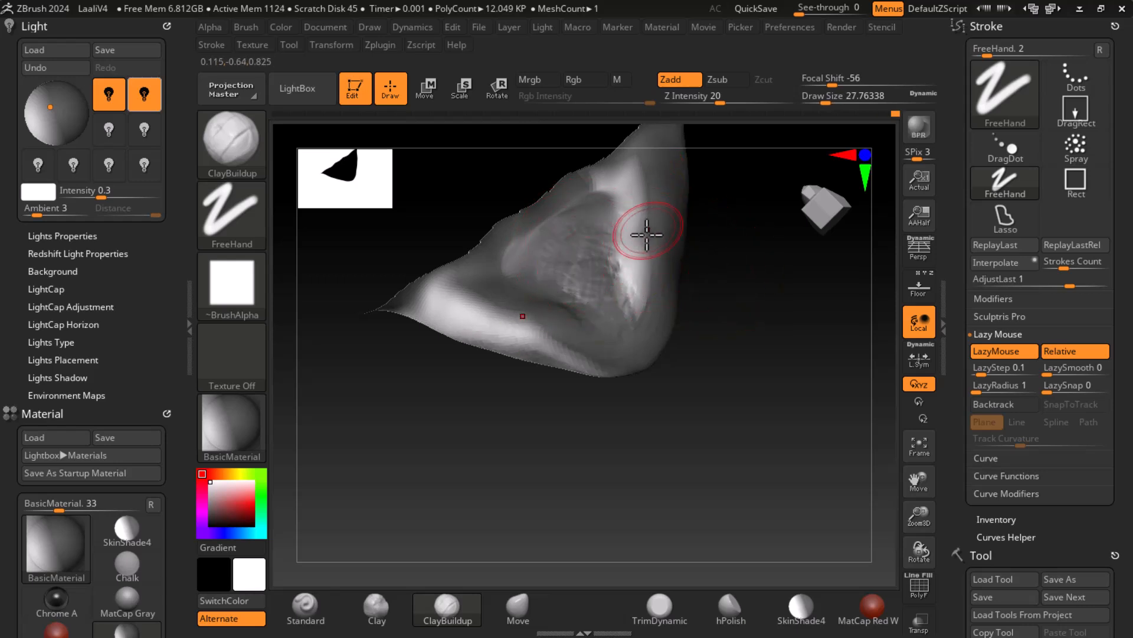
{"action": "left_click_drag", "start_coordinate": [719, 96], "coordinate": [691, 96]}
{"action": "mouse_move", "coordinate": [570, 216]}
{"action": "left_mouse_down"}
{"action": "mouse_move", "coordinate": [562, 240]}
{"action": "mouse_move", "coordinate": [589, 248]}
{"action": "left_mouse_up"}
{"action": "left_click_drag", "start_coordinate": [731, 291], "coordinate": [783, 365]}
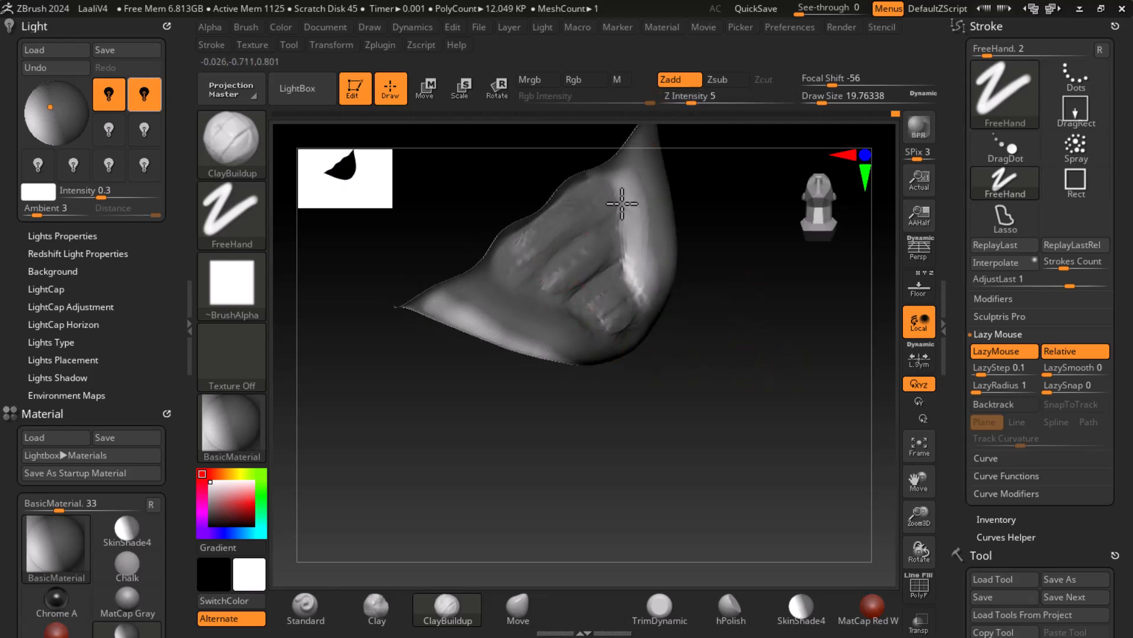
Fill the rest of the tail's hollow underside with ClayBuildup strokes in Zadd mode and smooth them
{"action": "mouse_move", "coordinate": [589, 272]}
{"action": "left_mouse_down"}
{"action": "mouse_move", "coordinate": [632, 296]}
{"action": "mouse_move", "coordinate": [579, 319]}
{"action": "left_mouse_up"}
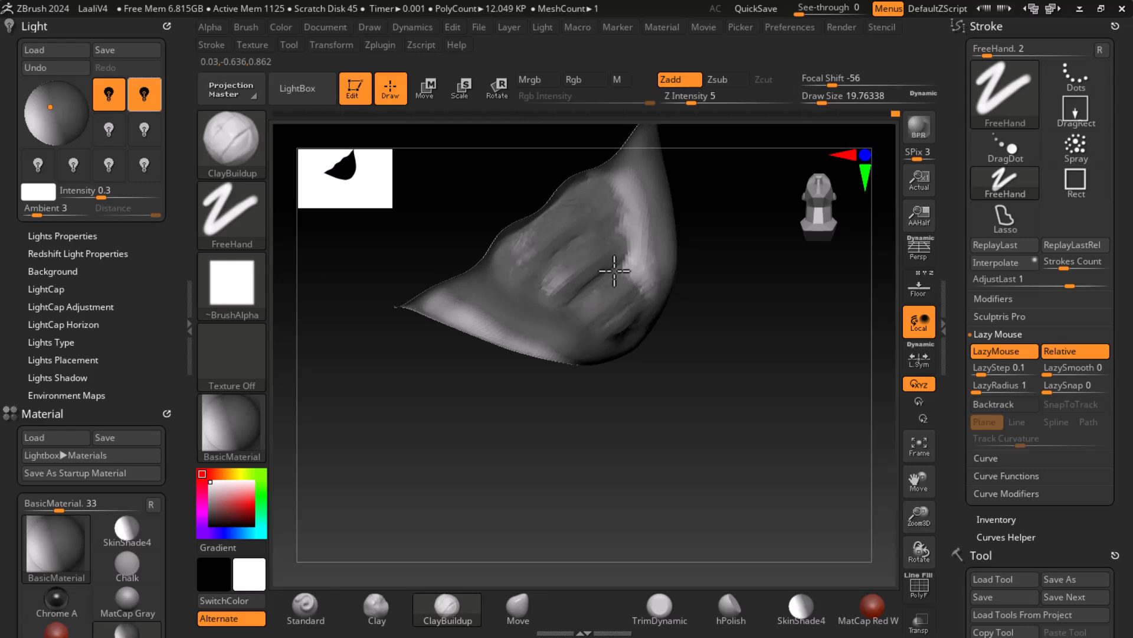
{"action": "mouse_move", "coordinate": [628, 274]}
{"action": "left_mouse_down"}
{"action": "mouse_move", "coordinate": [539, 266]}
{"action": "mouse_move", "coordinate": [562, 217]}
{"action": "mouse_move", "coordinate": [506, 299]}
{"action": "mouse_move", "coordinate": [562, 299]}
{"action": "mouse_move", "coordinate": [579, 324]}
{"action": "left_mouse_up"}
{"action": "mouse_move", "coordinate": [679, 354]}
{"action": "left_mouse_down"}
{"action": "mouse_move", "coordinate": [684, 324]}
{"action": "mouse_move", "coordinate": [592, 311]}
{"action": "mouse_move", "coordinate": [655, 331]}
{"action": "mouse_move", "coordinate": [603, 315]}
{"action": "mouse_move", "coordinate": [605, 355]}
{"action": "mouse_move", "coordinate": [671, 364]}
{"action": "left_mouse_up"}
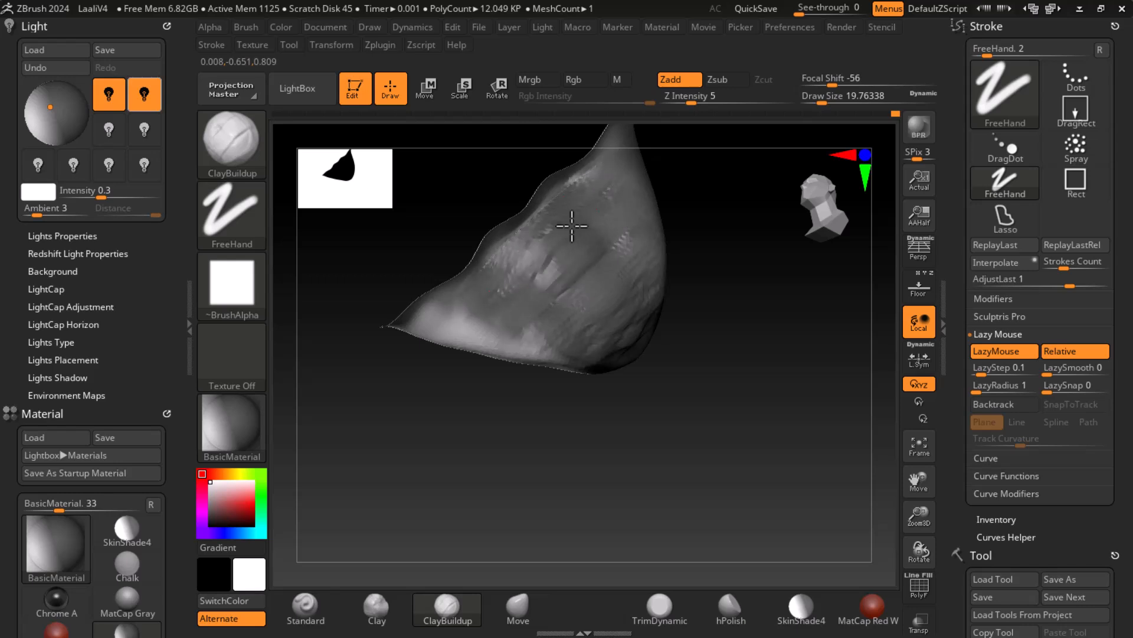
{"action": "left_click_drag", "start_coordinate": [469, 336], "coordinate": [594, 271]}
{"action": "mouse_move", "coordinate": [742, 363]}
{"action": "left_mouse_down"}
{"action": "mouse_move", "coordinate": [716, 296]}
{"action": "mouse_move", "coordinate": [714, 327]}
{"action": "left_mouse_up"}
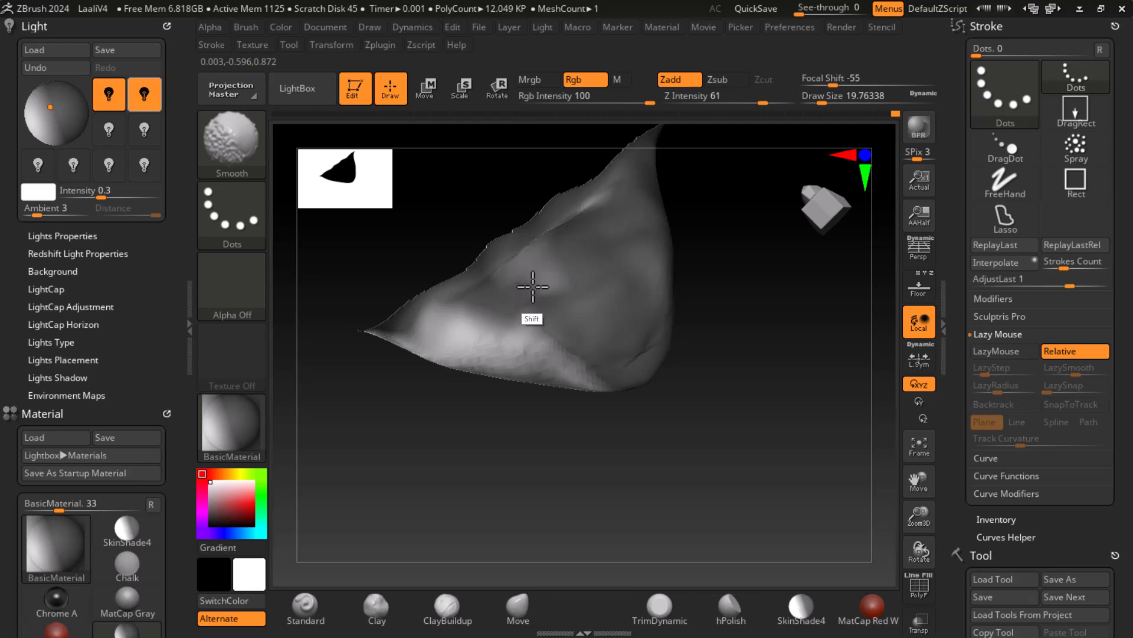
{"action": "left_click_drag", "start_coordinate": [732, 354], "coordinate": [757, 366]}
Add ClayBuildup strokes to the remaining dips near the tail's tip and smooth the filled area
{"action": "mouse_move", "coordinate": [692, 259]}
{"action": "left_mouse_down"}
{"action": "mouse_move", "coordinate": [731, 268]}
{"action": "mouse_move", "coordinate": [726, 254]}
{"action": "mouse_move", "coordinate": [829, 455]}
{"action": "left_mouse_up"}
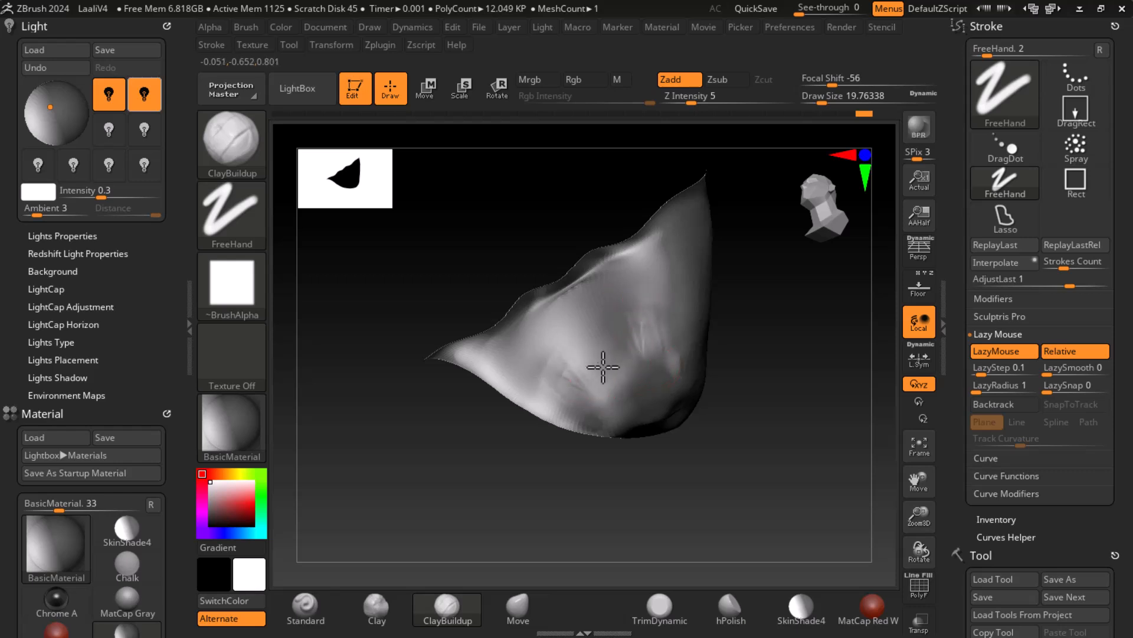
{"action": "mouse_move", "coordinate": [770, 439]}
{"action": "left_mouse_down"}
{"action": "mouse_move", "coordinate": [771, 380]}
{"action": "mouse_move", "coordinate": [587, 412]}
{"action": "left_mouse_up"}
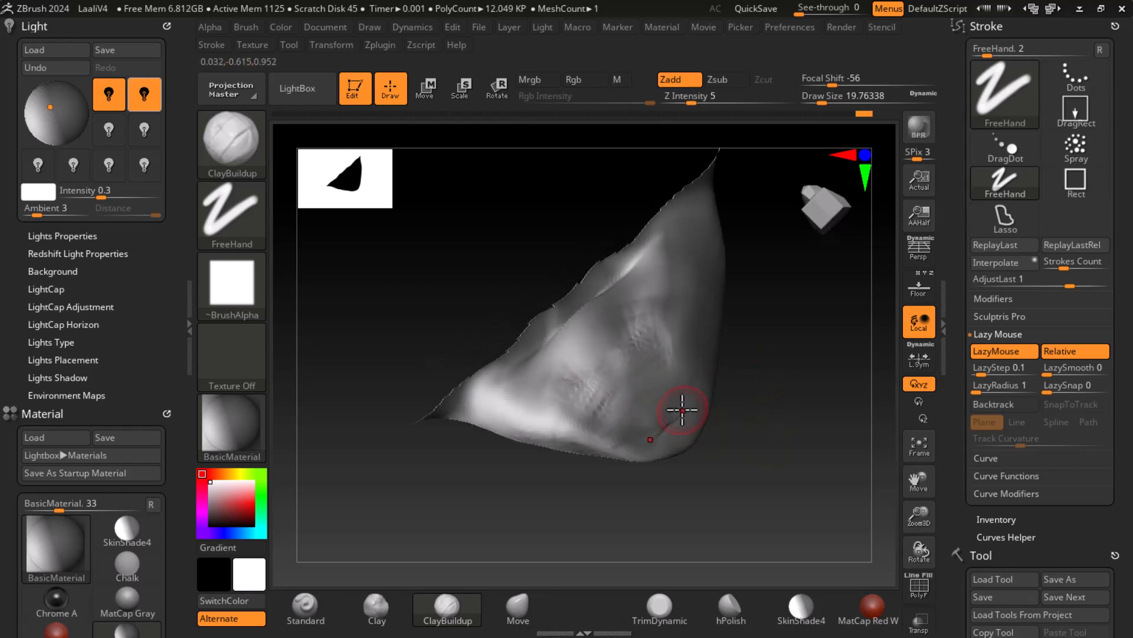
{"action": "key", "text": "shift"}
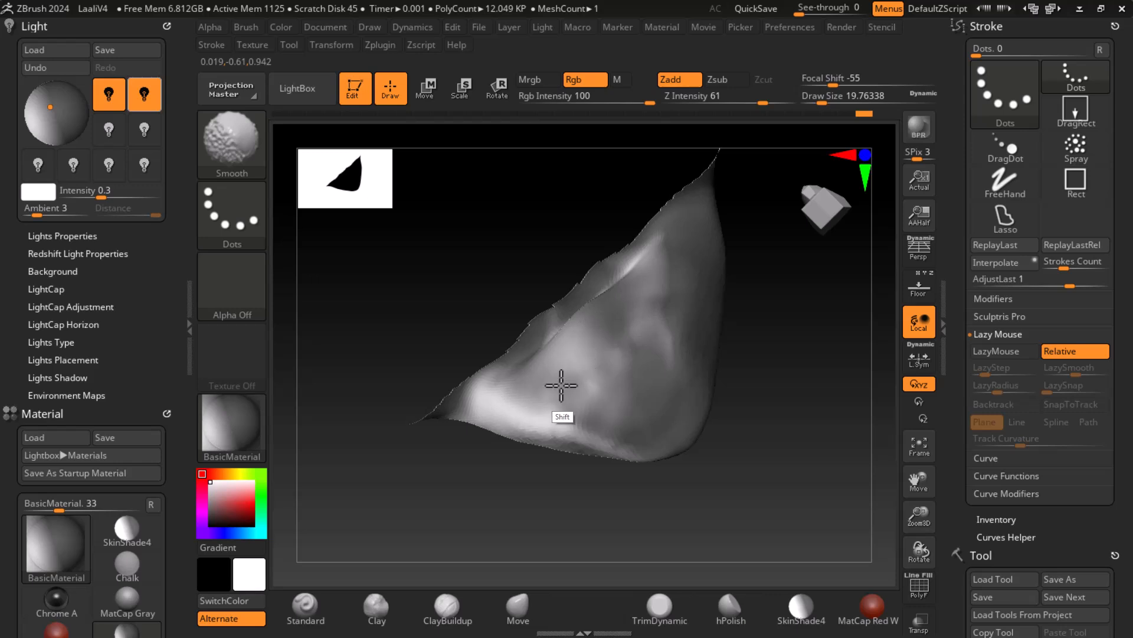
{"action": "mouse_move", "coordinate": [792, 347]}
{"action": "left_mouse_down"}
{"action": "mouse_move", "coordinate": [826, 382]}
{"action": "mouse_move", "coordinate": [750, 293]}
{"action": "left_mouse_up"}
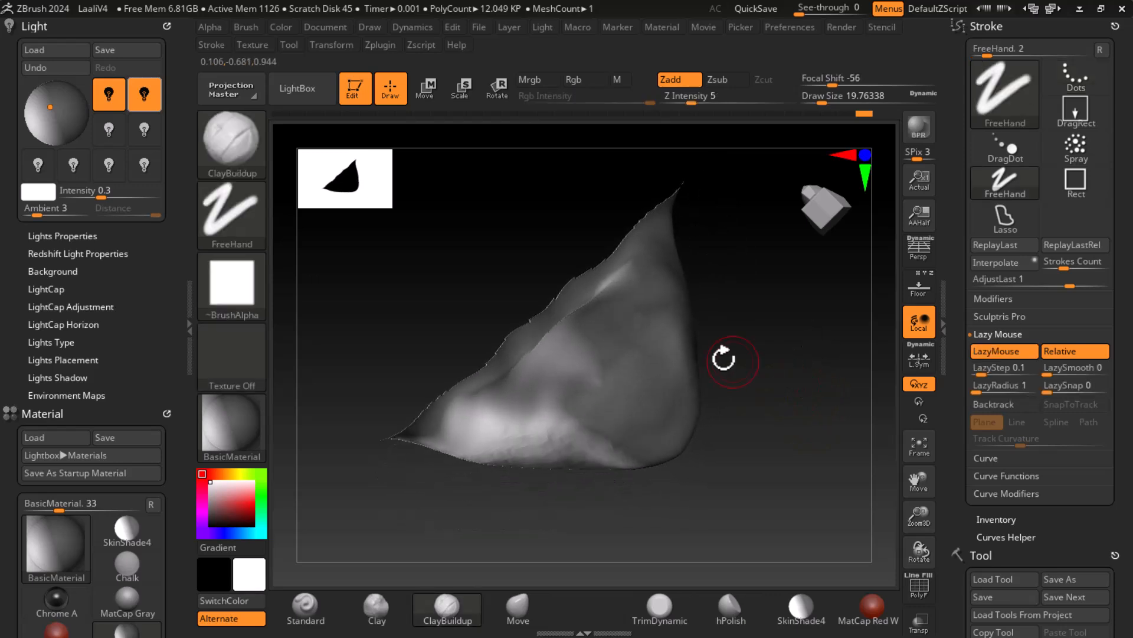
{"action": "key", "text": "shift"}
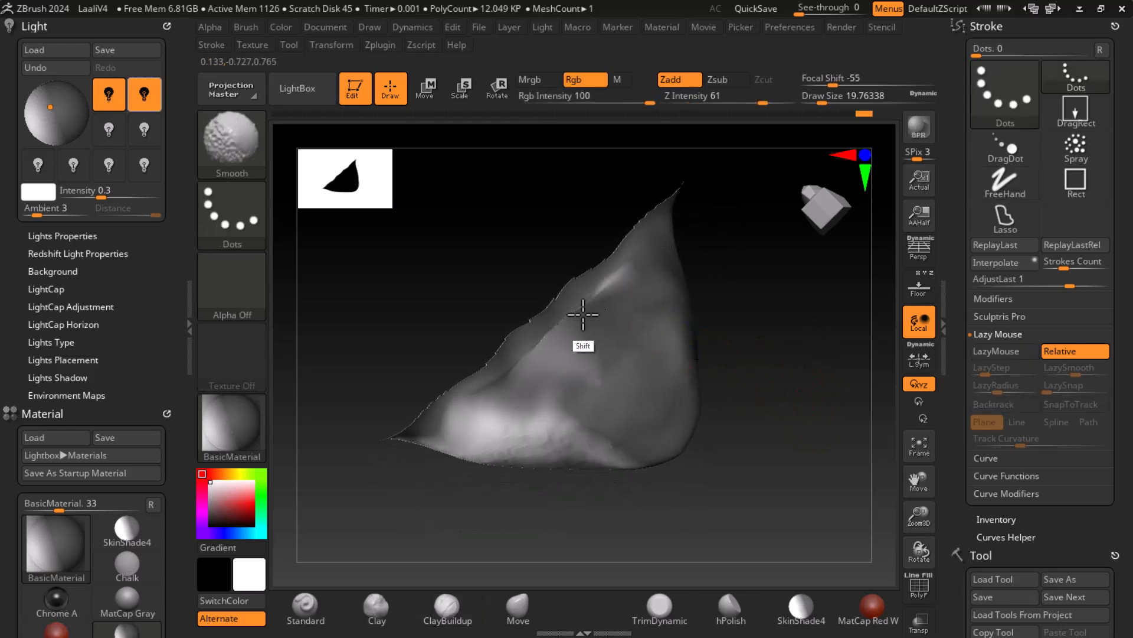
Smooth the outside of the tail's tip and the bumps along its inner face
{"action": "left_click_drag", "start_coordinate": [741, 463], "coordinate": [764, 313]}
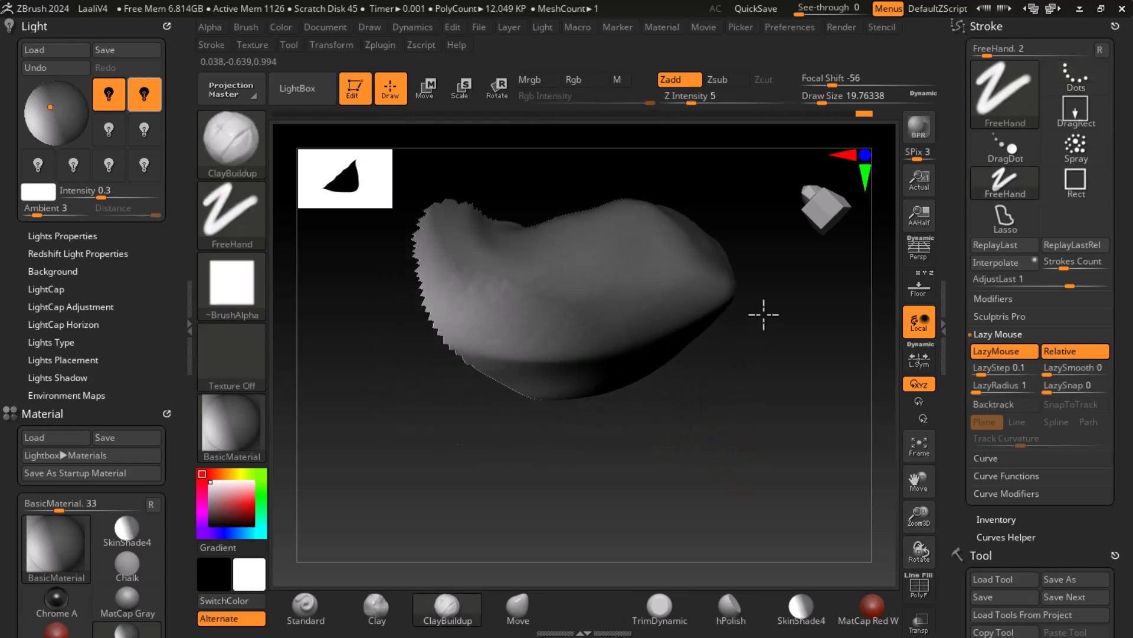
{"action": "key", "text": "shift"}
{"action": "left_click_drag", "start_coordinate": [698, 342], "coordinate": [749, 484]}
{"action": "mouse_move", "coordinate": [792, 442]}
{"action": "left_mouse_down"}
{"action": "mouse_move", "coordinate": [812, 415]}
{"action": "mouse_move", "coordinate": [781, 384]}
{"action": "mouse_move", "coordinate": [815, 395]}
{"action": "mouse_move", "coordinate": [812, 379]}
{"action": "mouse_move", "coordinate": [825, 415]}
{"action": "mouse_move", "coordinate": [726, 364]}
{"action": "left_mouse_up"}
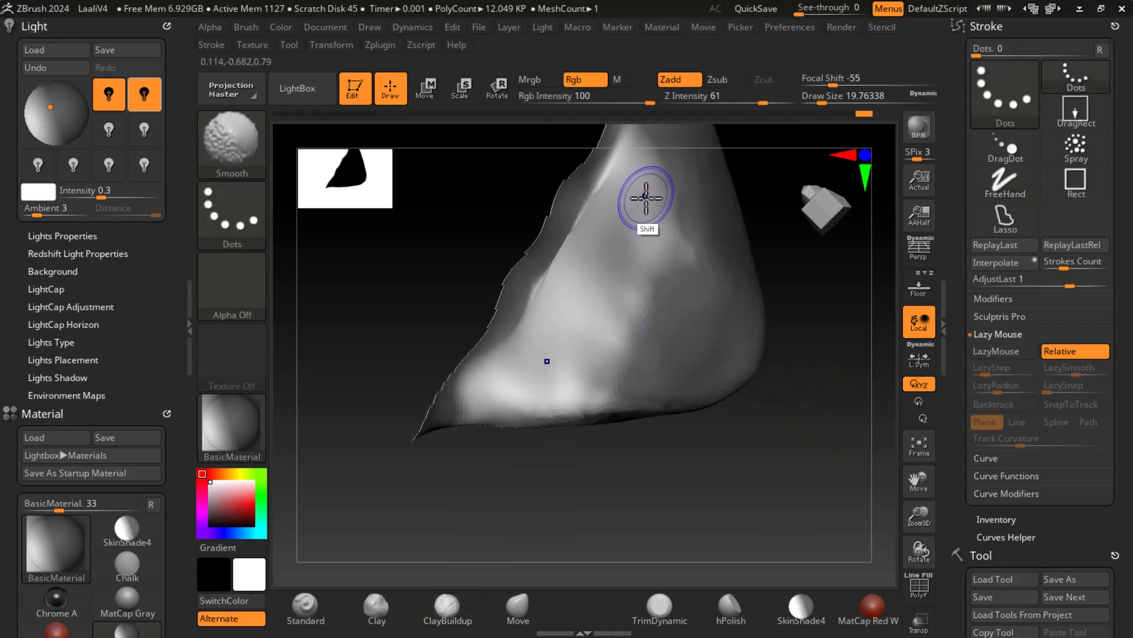
{"action": "key", "text": "shift"}
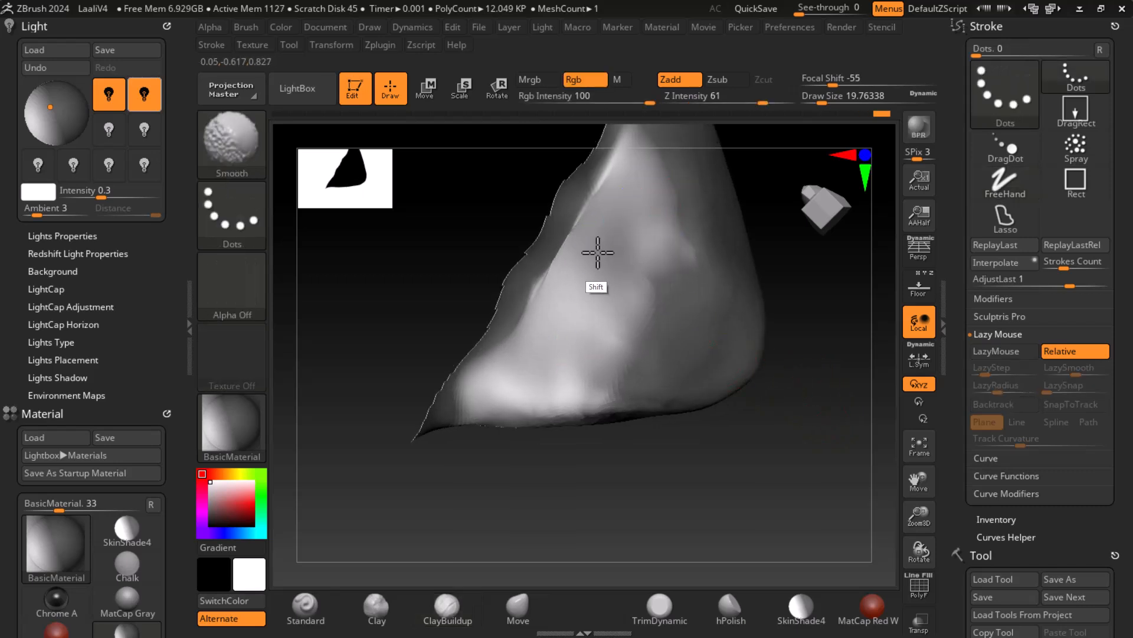
{"action": "mouse_move", "coordinate": [782, 417]}
{"action": "left_mouse_down"}
{"action": "mouse_move", "coordinate": [792, 405]}
{"action": "mouse_move", "coordinate": [809, 444]}
{"action": "left_mouse_up"}
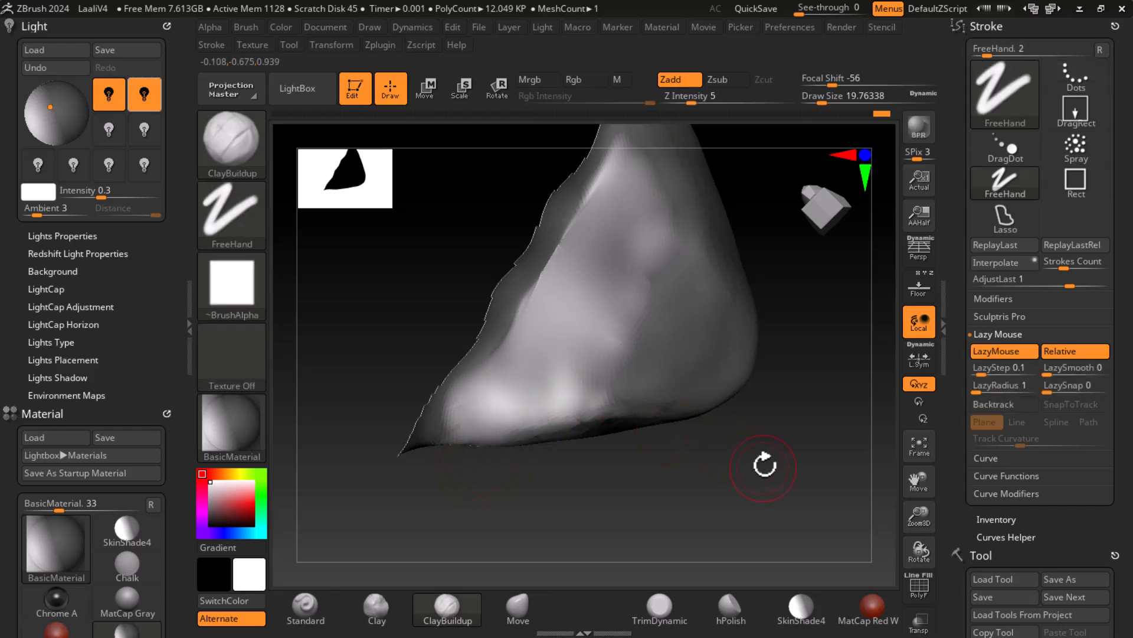
Fill the crease on the side of the tail's inner face with ClayBuildup and smooth the transition
{"action": "left_click_drag", "start_coordinate": [762, 463], "coordinate": [764, 472]}
{"action": "key", "text": "shift"}
{"action": "mouse_move", "coordinate": [764, 412]}
{"action": "left_mouse_down"}
{"action": "mouse_move", "coordinate": [789, 408]}
{"action": "mouse_move", "coordinate": [786, 360]}
{"action": "mouse_move", "coordinate": [728, 345]}
{"action": "left_mouse_up"}
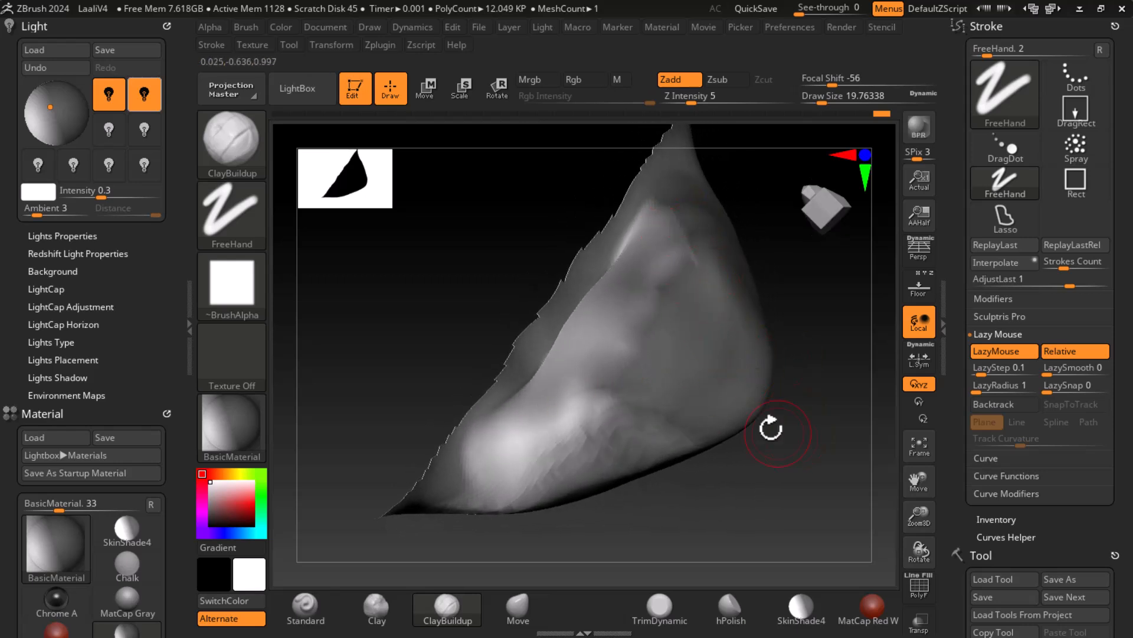
{"action": "mouse_move", "coordinate": [850, 449]}
{"action": "left_mouse_down"}
{"action": "mouse_move", "coordinate": [863, 463]}
{"action": "mouse_move", "coordinate": [837, 481]}
{"action": "mouse_move", "coordinate": [837, 468]}
{"action": "mouse_move", "coordinate": [842, 496]}
{"action": "mouse_move", "coordinate": [841, 465]}
{"action": "left_mouse_up"}
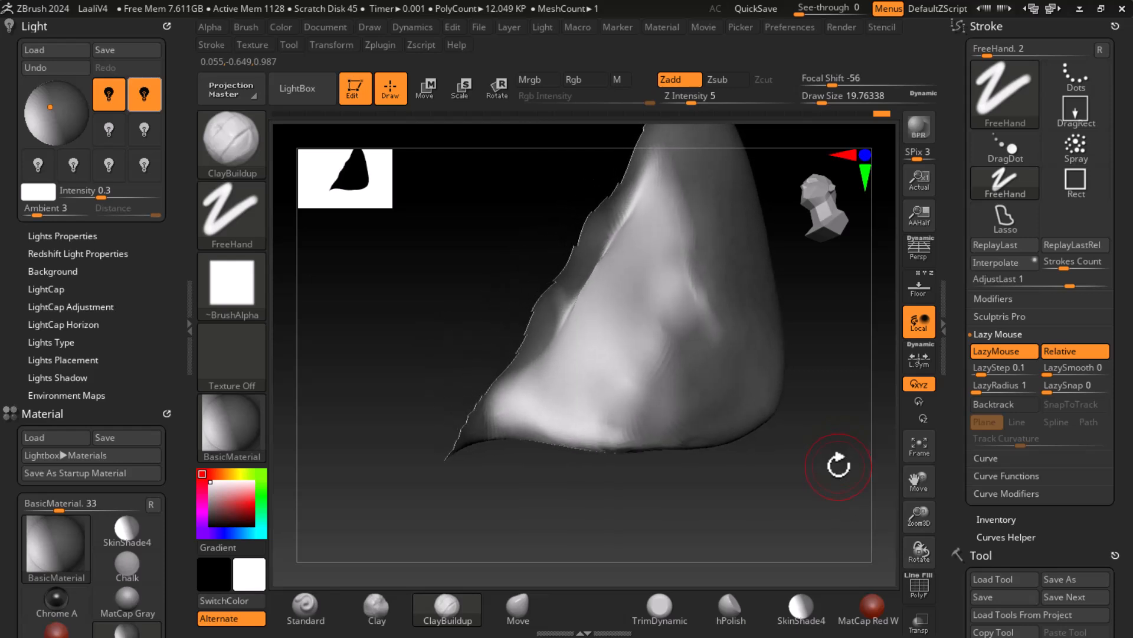
{"action": "left_click_drag", "start_coordinate": [687, 335], "coordinate": [648, 383]}
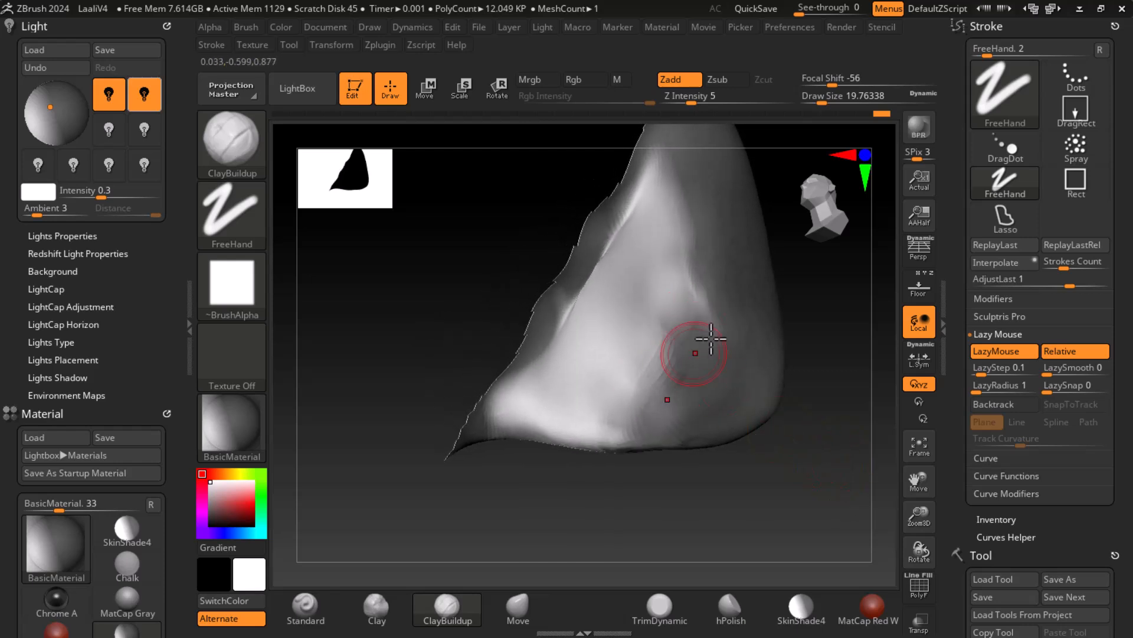
{"action": "key", "text": "shift"}
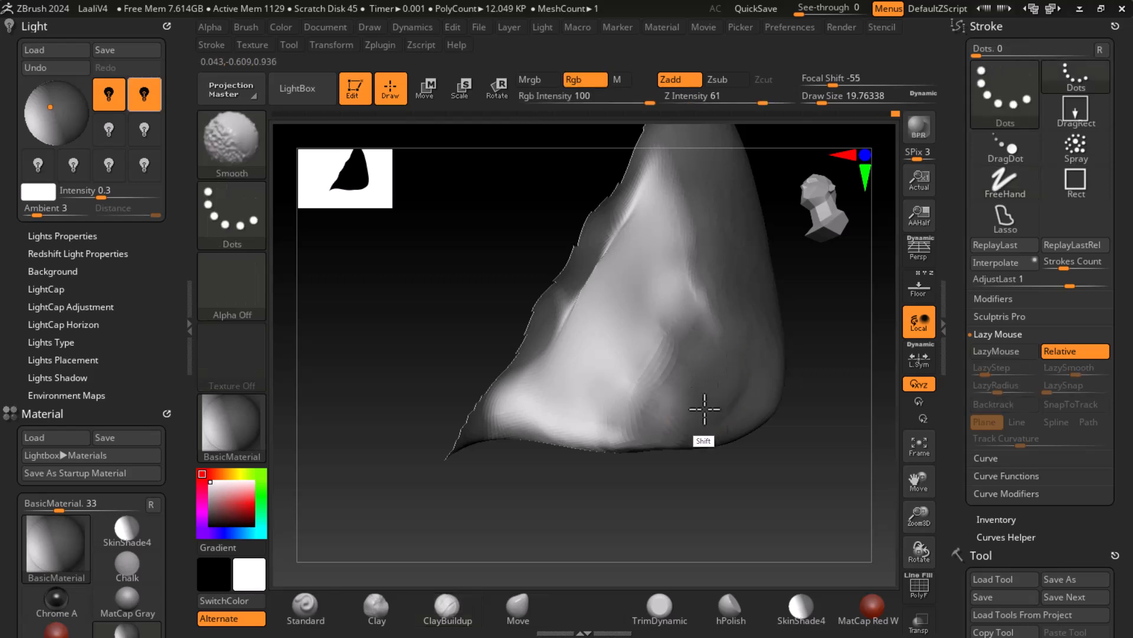
{"action": "mouse_move", "coordinate": [817, 476]}
{"action": "left_mouse_down"}
{"action": "mouse_move", "coordinate": [805, 478]}
{"action": "mouse_move", "coordinate": [817, 458]}
{"action": "mouse_move", "coordinate": [820, 491]}
{"action": "mouse_move", "coordinate": [804, 439]}
{"action": "mouse_move", "coordinate": [794, 470]}
{"action": "mouse_move", "coordinate": [718, 409]}
{"action": "left_mouse_up"}
{"action": "key", "text": "shift"}
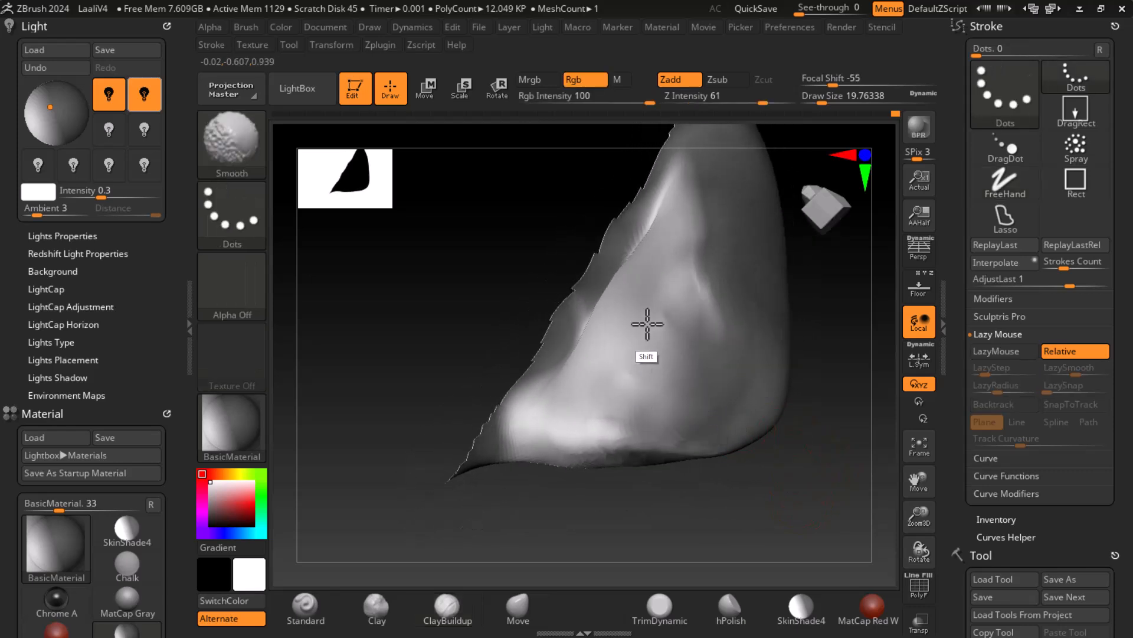
{"action": "mouse_move", "coordinate": [767, 445]}
{"action": "left_mouse_down"}
{"action": "mouse_move", "coordinate": [867, 524]}
{"action": "mouse_move", "coordinate": [841, 525]}
{"action": "mouse_move", "coordinate": [840, 490]}
{"action": "left_mouse_up"}
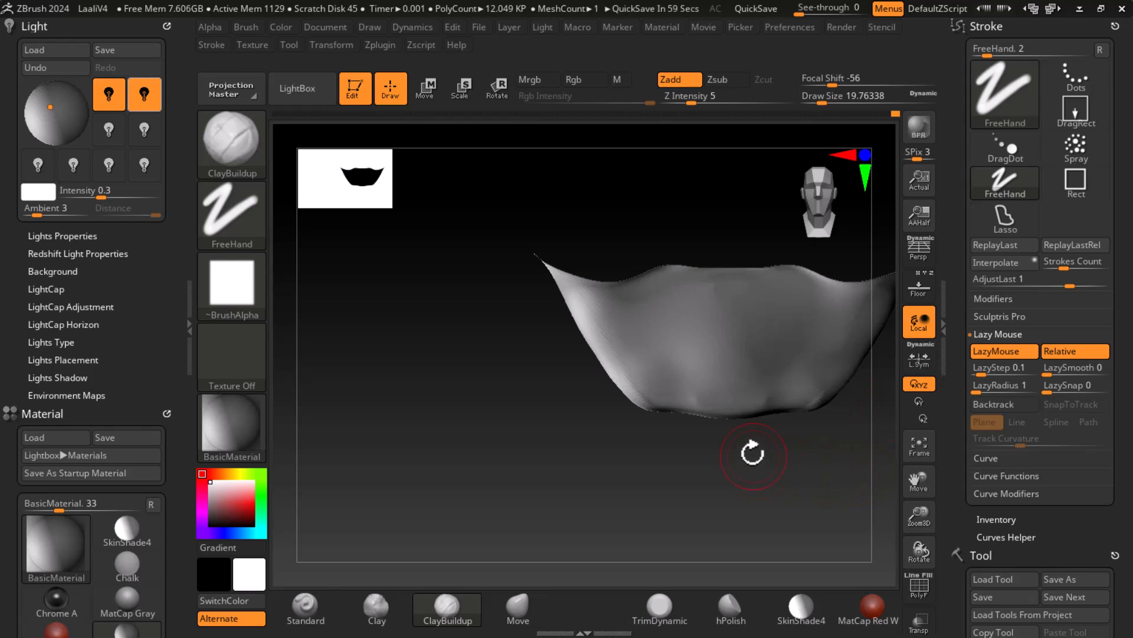
Build up the centre of the tail's inner face toward the tip with light ClayBuildup strokes
{"action": "left_click_drag", "start_coordinate": [735, 454], "coordinate": [754, 419]}
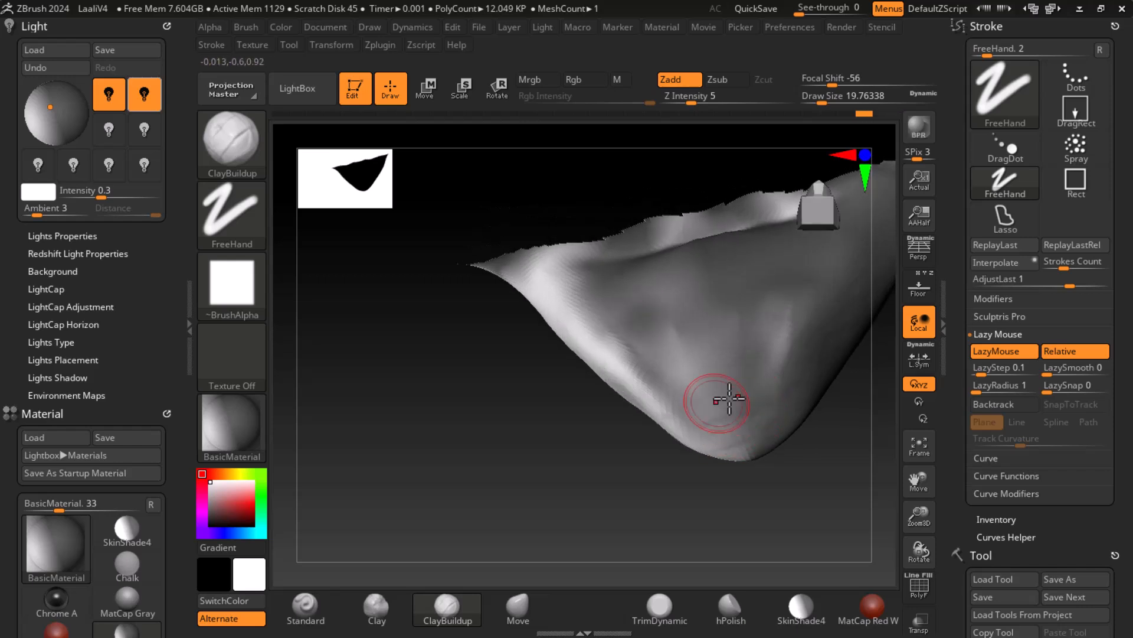
{"action": "left_click_drag", "start_coordinate": [649, 371], "coordinate": [711, 338]}
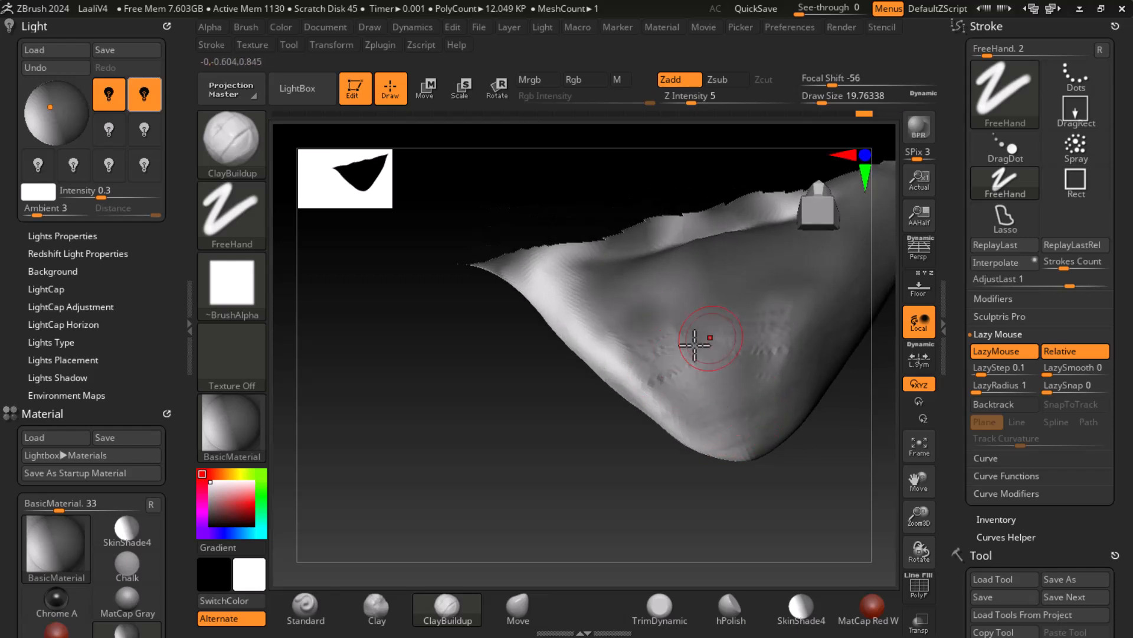
{"action": "left_click_drag", "start_coordinate": [711, 416], "coordinate": [755, 399]}
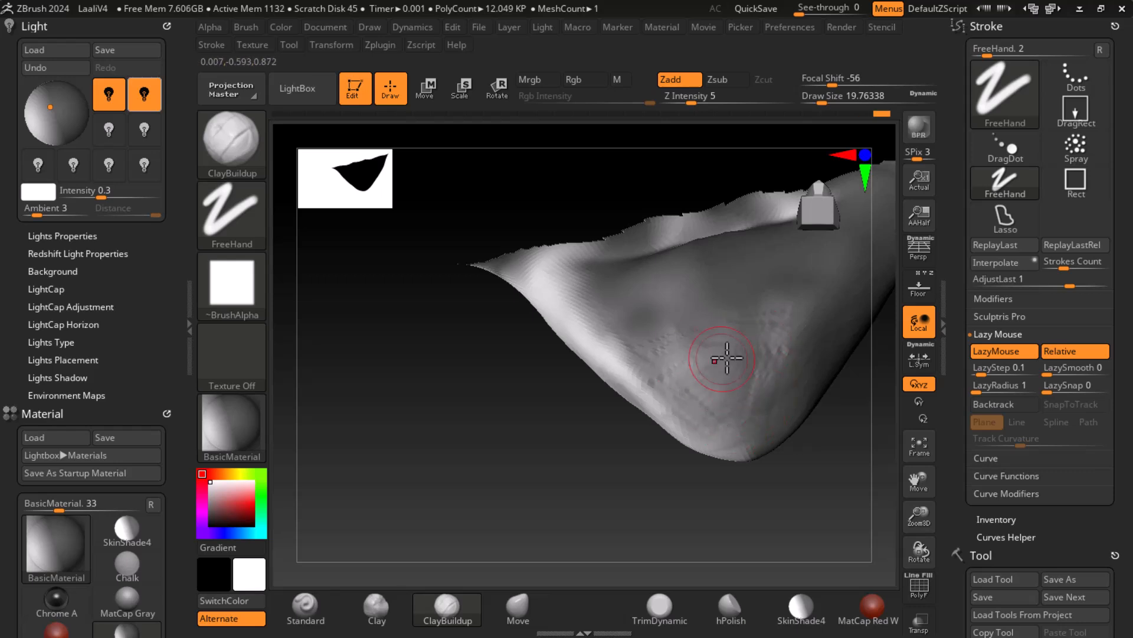
Lower the Smooth brush's Z Intensity to 23 and soften the stroke marks on the tail's inner face
{"action": "key", "text": "shift"}
{"action": "key", "text": "shift"}
{"action": "left_click", "coordinate": [736, 102]}
{"action": "left_click_drag", "start_coordinate": [746, 98], "coordinate": [712, 99], "text": "shift"}
{"action": "key", "text": "shift"}
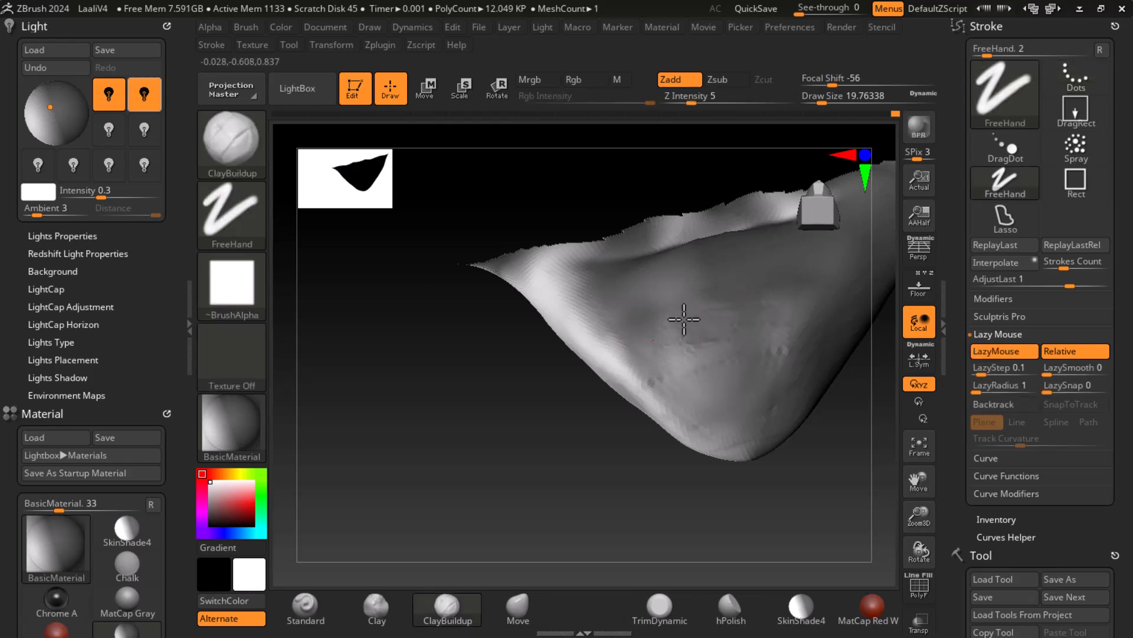
{"action": "key", "text": "shift"}
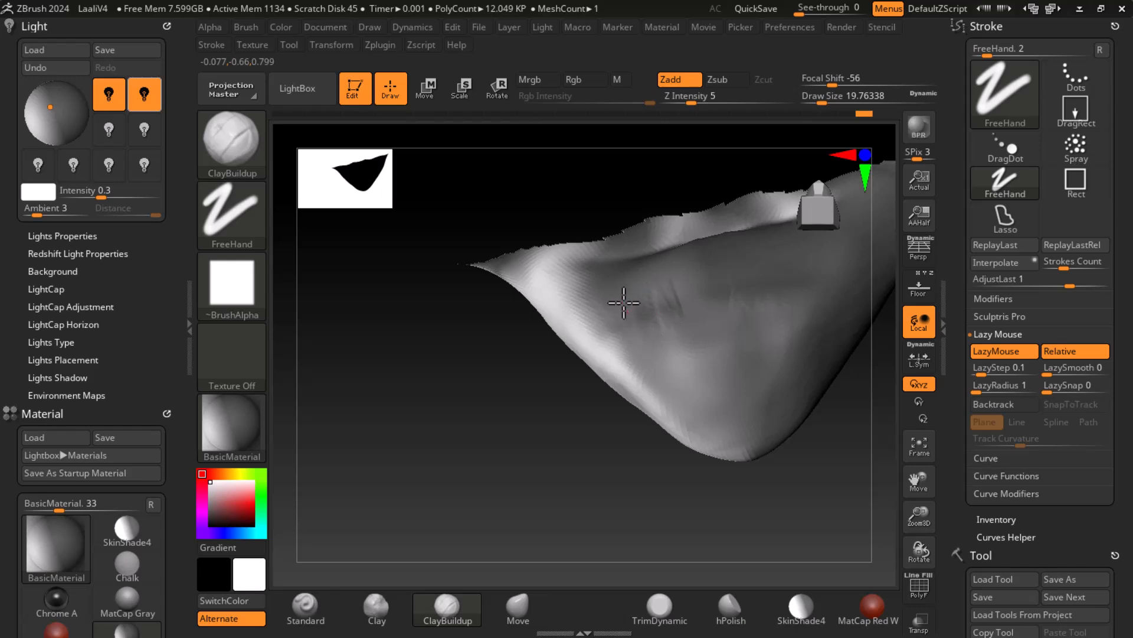
{"action": "key", "text": "shift"}
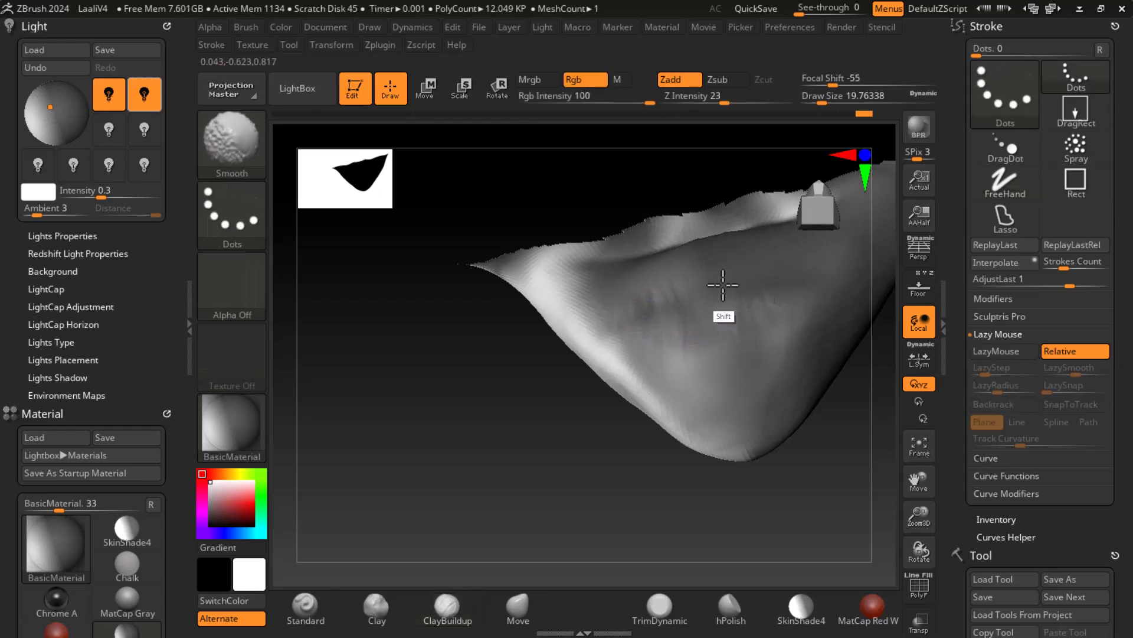
{"action": "mouse_move", "coordinate": [779, 479]}
{"action": "left_mouse_down", "text": "shift"}
{"action": "mouse_move", "coordinate": [819, 523]}
{"action": "mouse_move", "coordinate": [800, 498]}
{"action": "mouse_move", "coordinate": [800, 472]}
{"action": "mouse_move", "coordinate": [771, 501]}
{"action": "mouse_move", "coordinate": [779, 431]}
{"action": "mouse_move", "coordinate": [748, 383]}
{"action": "mouse_move", "coordinate": [749, 420]}
{"action": "mouse_move", "coordinate": [714, 397]}
{"action": "mouse_move", "coordinate": [720, 369]}
{"action": "left_mouse_up", "text": "shift"}
{"action": "key", "text": "shift"}
Even out the side of the tail's inner face with ClayBuildup and smoothing, and unhide the whole hat
{"action": "mouse_move", "coordinate": [833, 458]}
{"action": "left_mouse_down"}
{"action": "mouse_move", "coordinate": [802, 412]}
{"action": "mouse_move", "coordinate": [812, 445]}
{"action": "mouse_move", "coordinate": [808, 436]}
{"action": "left_mouse_up"}
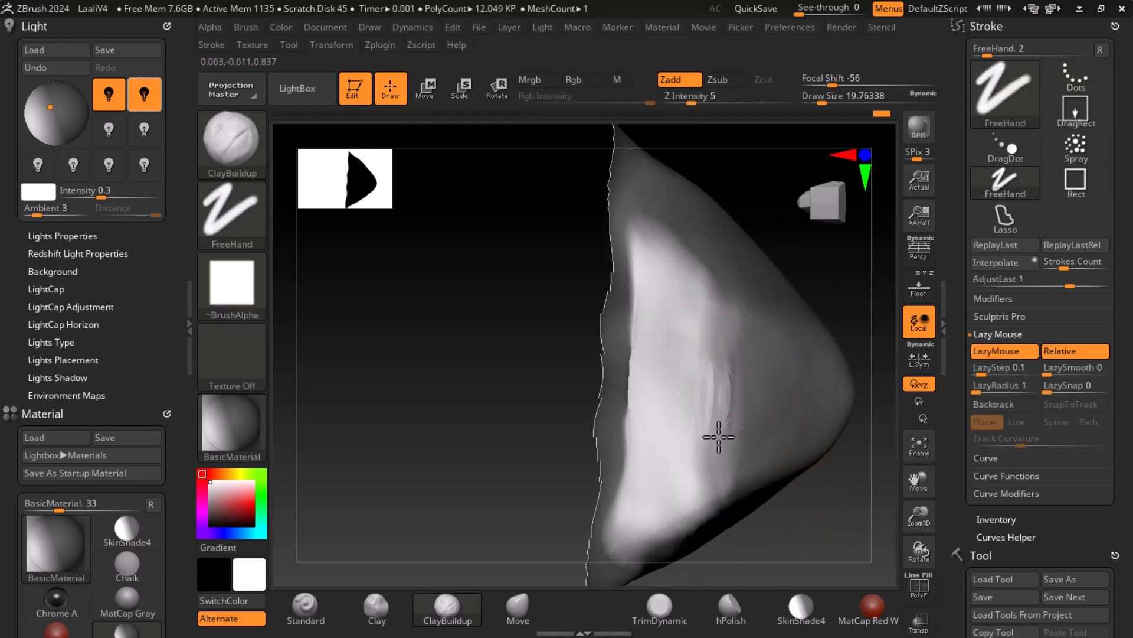
{"action": "key", "text": "shift"}
{"action": "mouse_move", "coordinate": [852, 469]}
{"action": "left_mouse_down"}
{"action": "mouse_move", "coordinate": [843, 532]}
{"action": "mouse_move", "coordinate": [823, 455]}
{"action": "mouse_move", "coordinate": [853, 455]}
{"action": "left_mouse_up"}
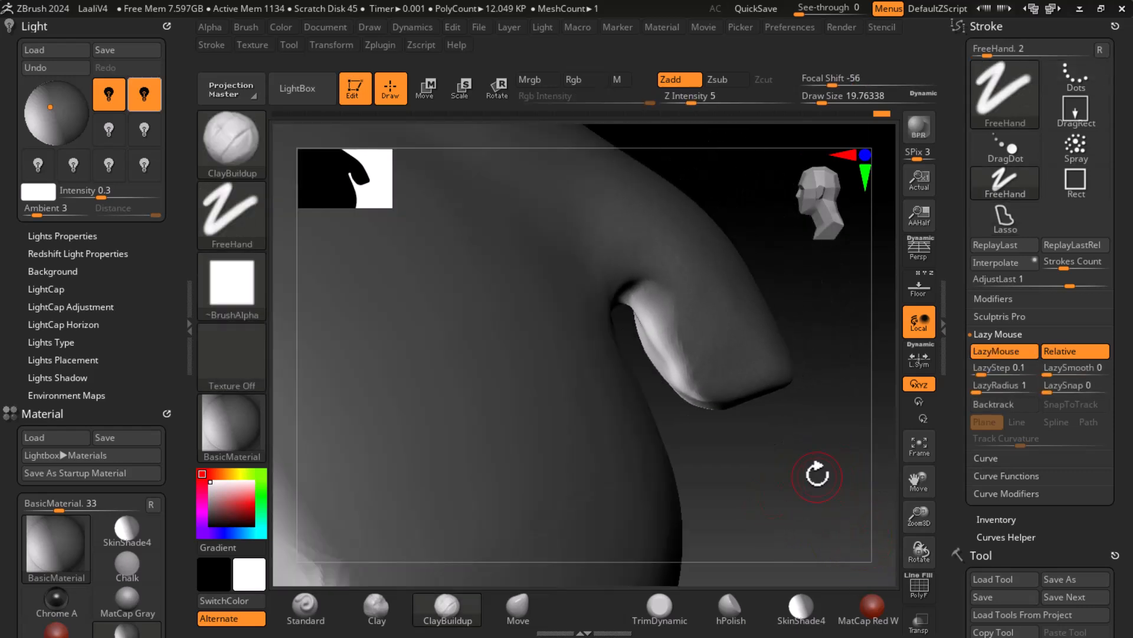
Smooth the inner edge of the curled tail from the side and from below with the whole hat shown
{"action": "key", "text": "shift"}
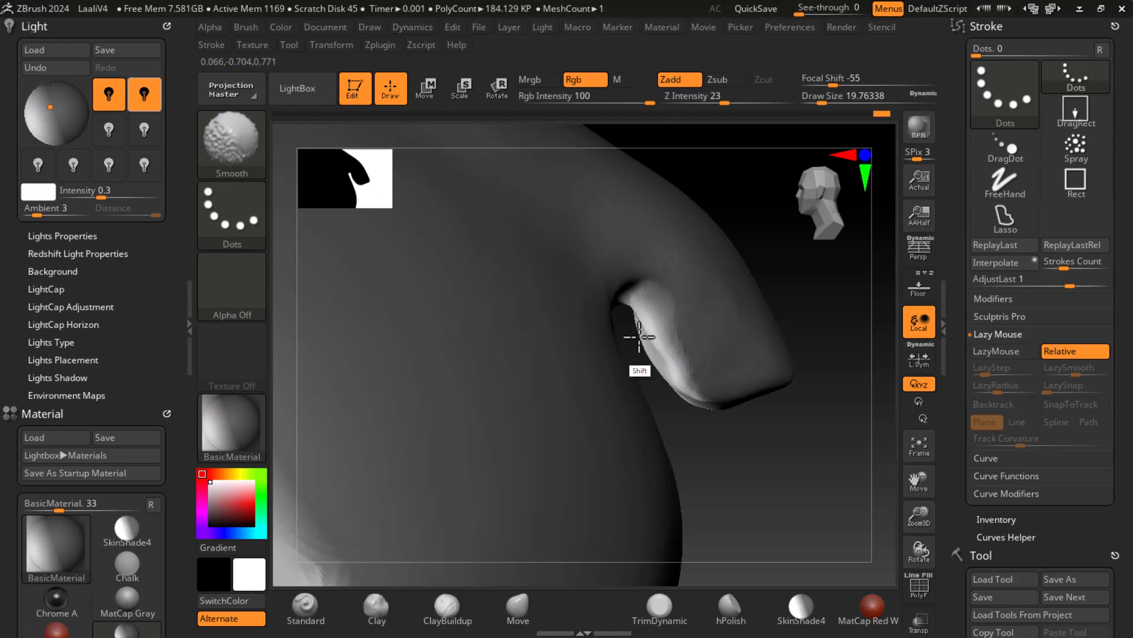
{"action": "left_click_drag", "start_coordinate": [659, 365], "coordinate": [678, 387], "text": "shift"}
{"action": "mouse_move", "coordinate": [797, 463]}
{"action": "left_mouse_down"}
{"action": "mouse_move", "coordinate": [782, 397]}
{"action": "mouse_move", "coordinate": [795, 392]}
{"action": "mouse_move", "coordinate": [716, 349]}
{"action": "left_mouse_up"}
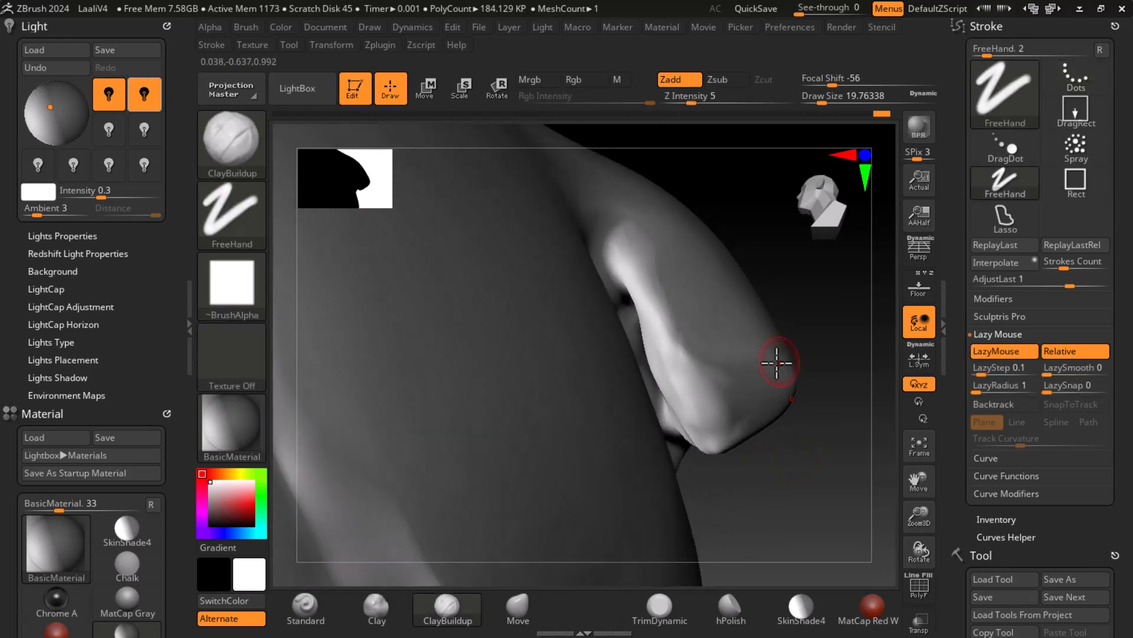
{"action": "key", "text": "shift"}
{"action": "mouse_move", "coordinate": [796, 467]}
{"action": "left_mouse_down"}
{"action": "mouse_move", "coordinate": [817, 480]}
{"action": "mouse_move", "coordinate": [817, 355]}
{"action": "mouse_move", "coordinate": [832, 392]}
{"action": "mouse_move", "coordinate": [828, 458]}
{"action": "left_mouse_up"}
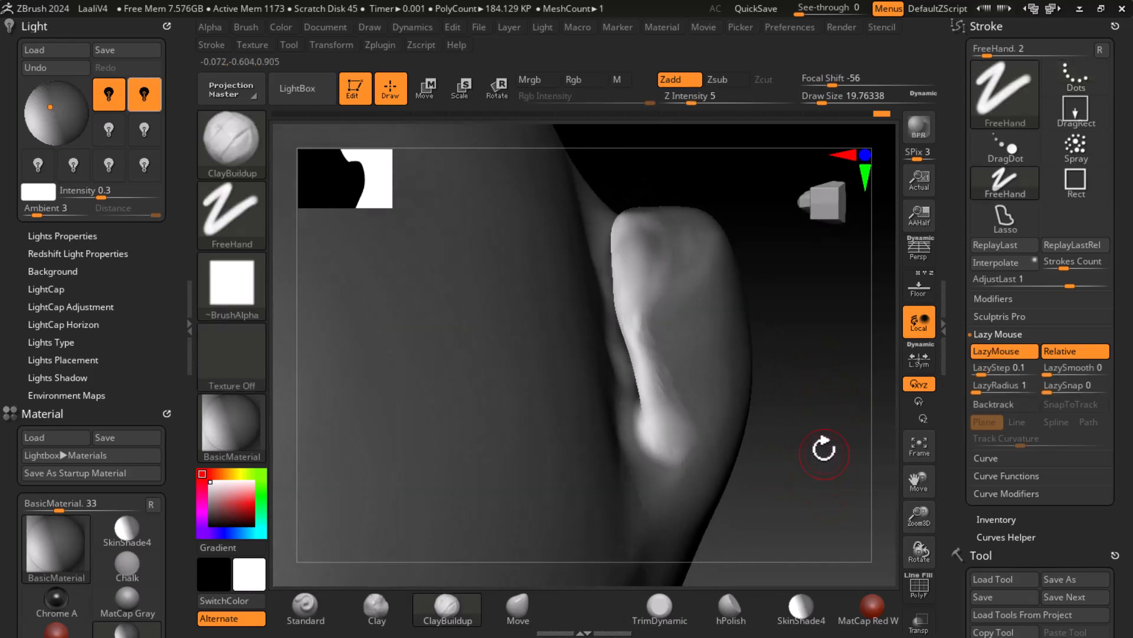
{"action": "mouse_move", "coordinate": [782, 419]}
{"action": "left_mouse_down"}
{"action": "mouse_move", "coordinate": [829, 410]}
{"action": "mouse_move", "coordinate": [753, 409]}
{"action": "mouse_move", "coordinate": [797, 407]}
{"action": "mouse_move", "coordinate": [799, 441]}
{"action": "mouse_move", "coordinate": [845, 437]}
{"action": "left_mouse_up"}
{"action": "key", "text": "shift"}
{"action": "key", "text": "shift"}
Isolate the hat's curled tail with a lasso selection and smooth the inner face and its edge with the Smooth brush
{"action": "key", "text": "ctrl+shift"}
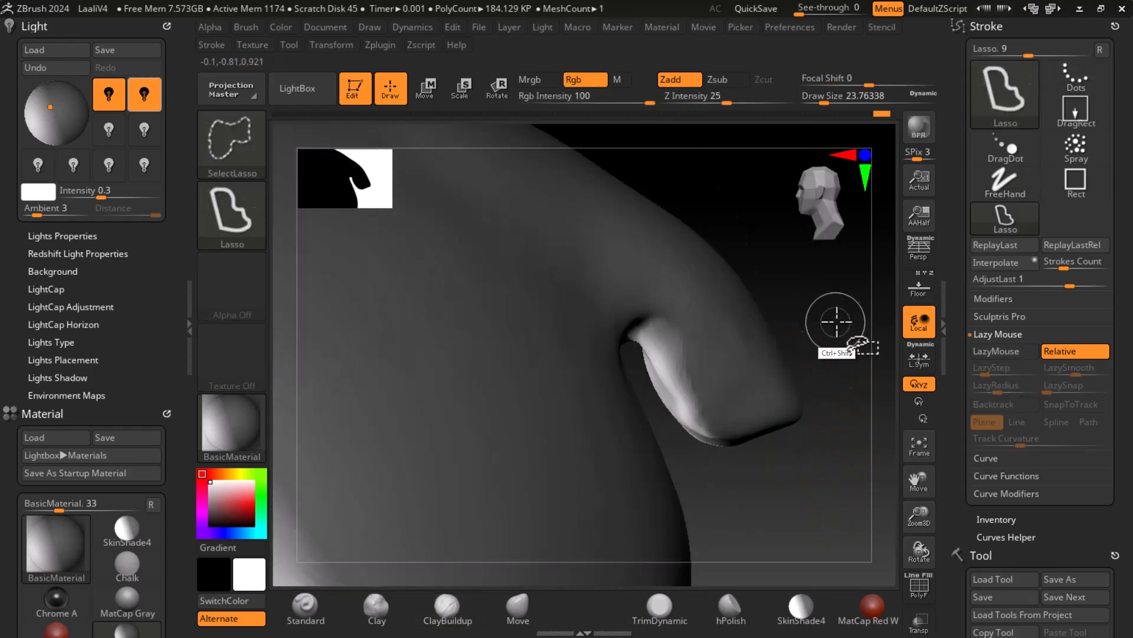
{"action": "mouse_move", "coordinate": [844, 319]}
{"action": "left_mouse_down", "text": "ctrl+shift"}
{"action": "mouse_move", "coordinate": [848, 431]}
{"action": "mouse_move", "coordinate": [774, 466]}
{"action": "mouse_move", "coordinate": [703, 446]}
{"action": "mouse_move", "coordinate": [566, 374]}
{"action": "mouse_move", "coordinate": [584, 298]}
{"action": "left_mouse_up", "text": "ctrl+shift"}
{"action": "mouse_move", "coordinate": [794, 336]}
{"action": "left_mouse_down"}
{"action": "mouse_move", "coordinate": [825, 359]}
{"action": "mouse_move", "coordinate": [823, 455]}
{"action": "mouse_move", "coordinate": [810, 478]}
{"action": "left_mouse_up"}
{"action": "key", "text": "shift"}
{"action": "left_click_drag", "start_coordinate": [626, 393], "coordinate": [629, 408], "text": "shift"}
{"action": "left_click_drag", "start_coordinate": [812, 360], "coordinate": [850, 487]}
{"action": "left_click_drag", "start_coordinate": [635, 427], "coordinate": [632, 449], "text": "shift"}
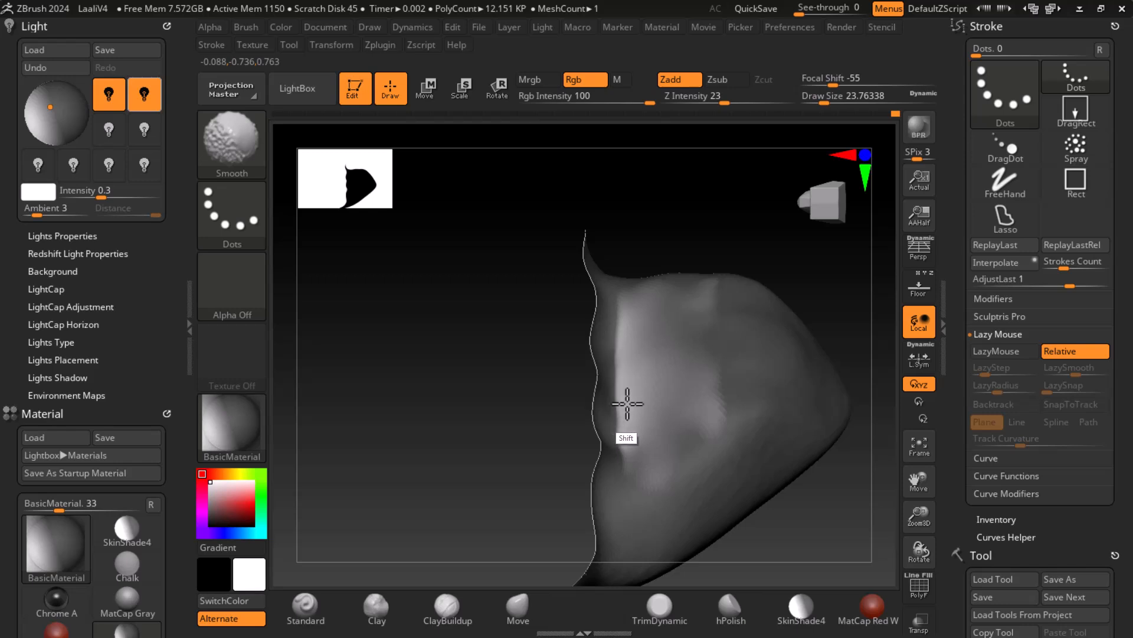
{"action": "mouse_move", "coordinate": [850, 490]}
{"action": "left_mouse_down"}
{"action": "mouse_move", "coordinate": [860, 508]}
{"action": "mouse_move", "coordinate": [815, 547]}
{"action": "mouse_move", "coordinate": [804, 607]}
{"action": "mouse_move", "coordinate": [780, 584]}
{"action": "left_mouse_up"}
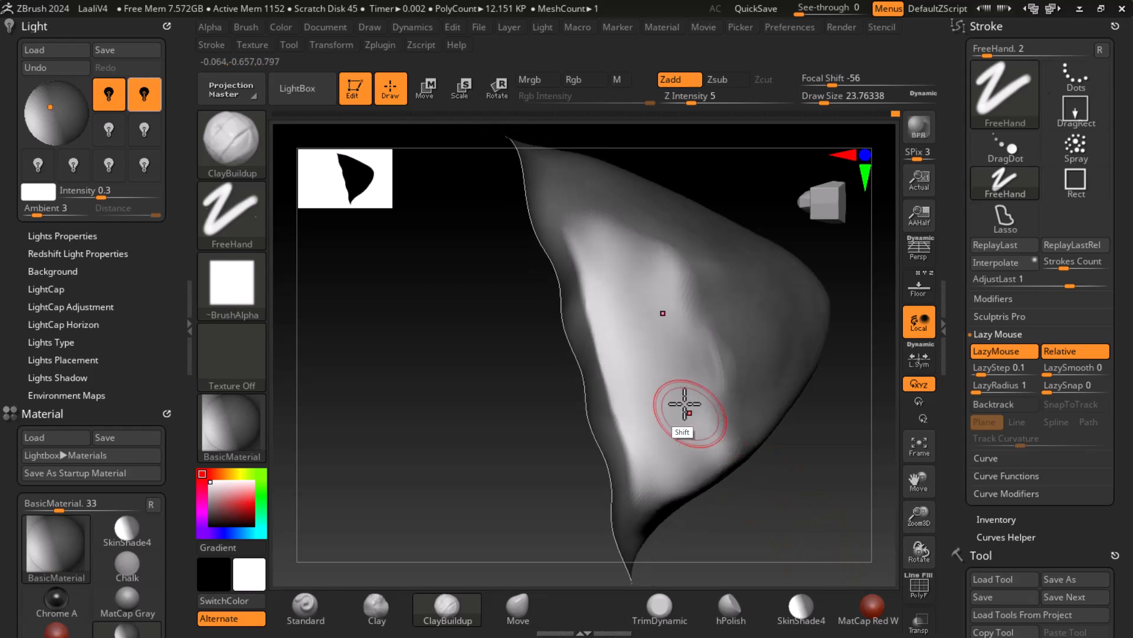
{"action": "key", "text": "shift"}
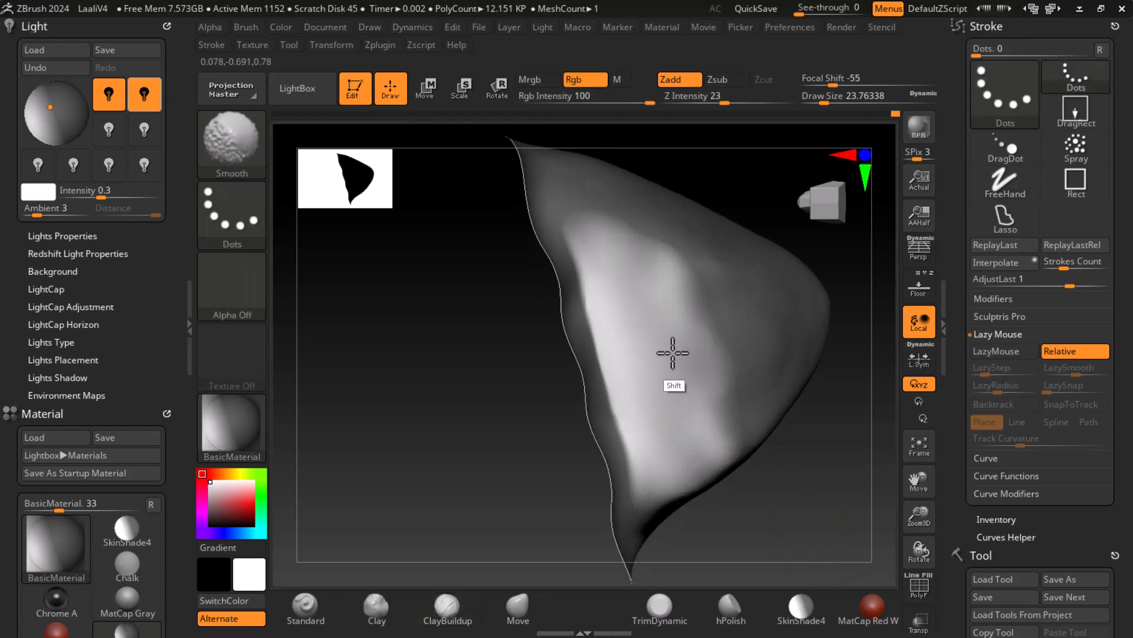
Refine the crease along the tail's inner edge with light ClayBuildup strokes and smoothing
{"action": "mouse_move", "coordinate": [628, 462]}
{"action": "left_mouse_down"}
{"action": "mouse_move", "coordinate": [738, 502]}
{"action": "mouse_move", "coordinate": [779, 486]}
{"action": "mouse_move", "coordinate": [795, 412]}
{"action": "mouse_move", "coordinate": [848, 405]}
{"action": "mouse_move", "coordinate": [822, 354]}
{"action": "mouse_move", "coordinate": [843, 373]}
{"action": "mouse_move", "coordinate": [832, 412]}
{"action": "left_mouse_up"}
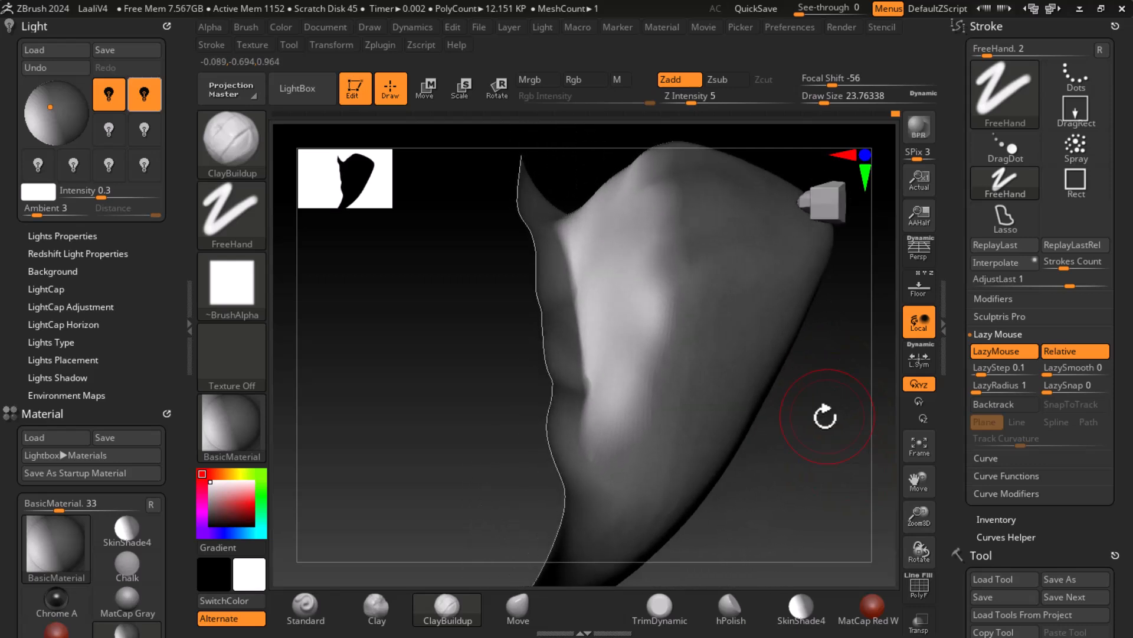
{"action": "left_click_drag", "start_coordinate": [596, 382], "coordinate": [809, 486]}
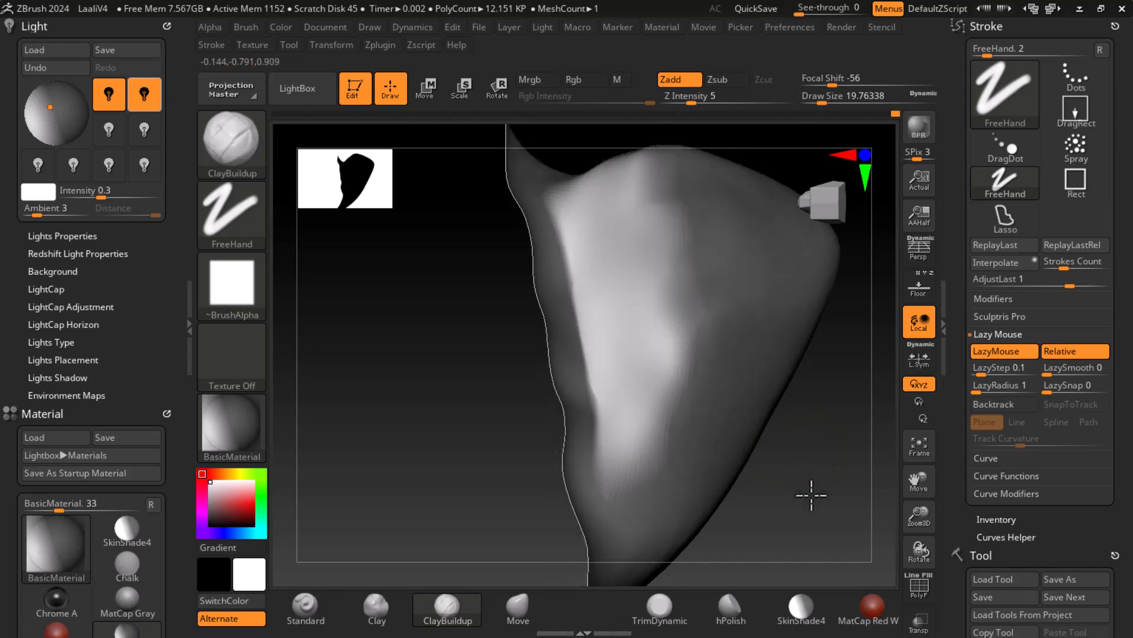
{"action": "key", "text": "shift"}
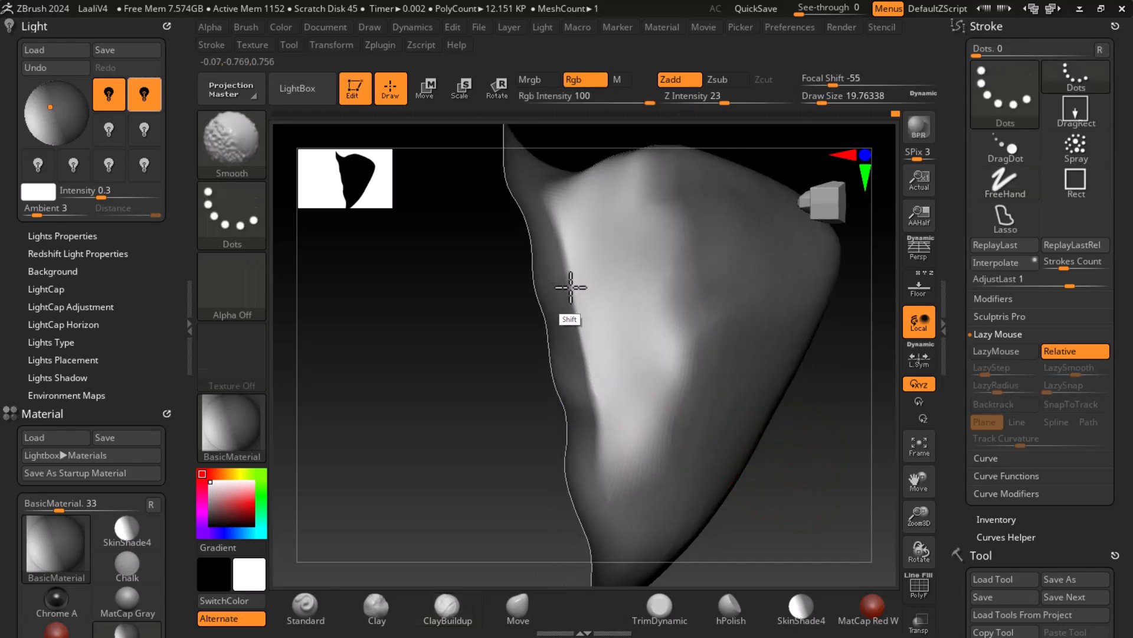
{"action": "mouse_move", "coordinate": [501, 442]}
{"action": "left_mouse_down"}
{"action": "mouse_move", "coordinate": [792, 410]}
{"action": "mouse_move", "coordinate": [655, 425]}
{"action": "left_mouse_up"}
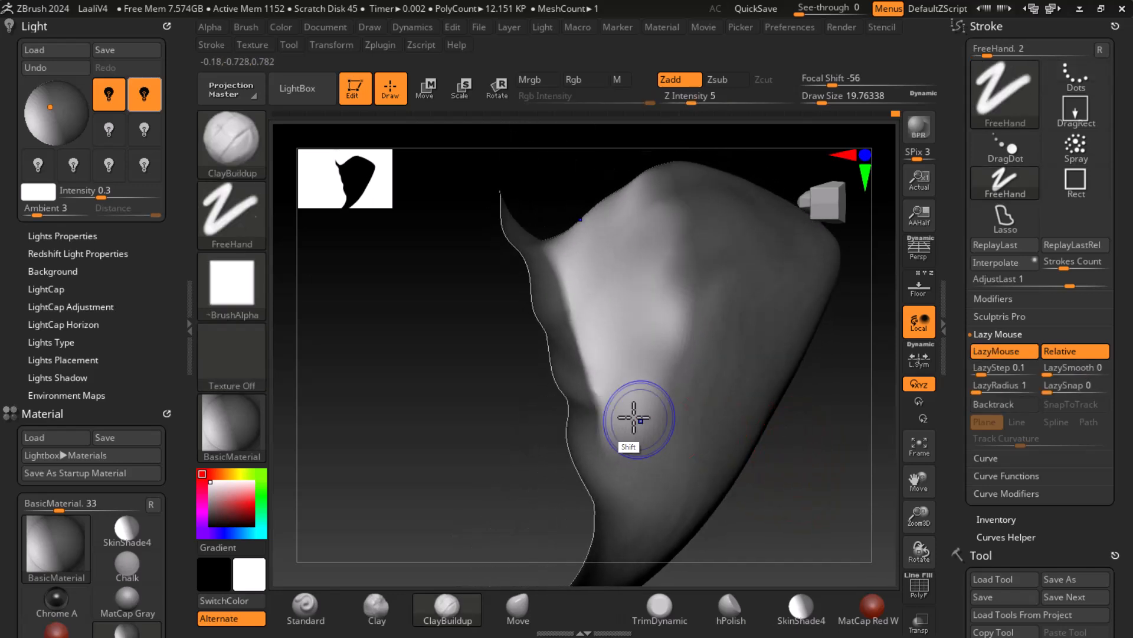
{"action": "key", "text": "shift"}
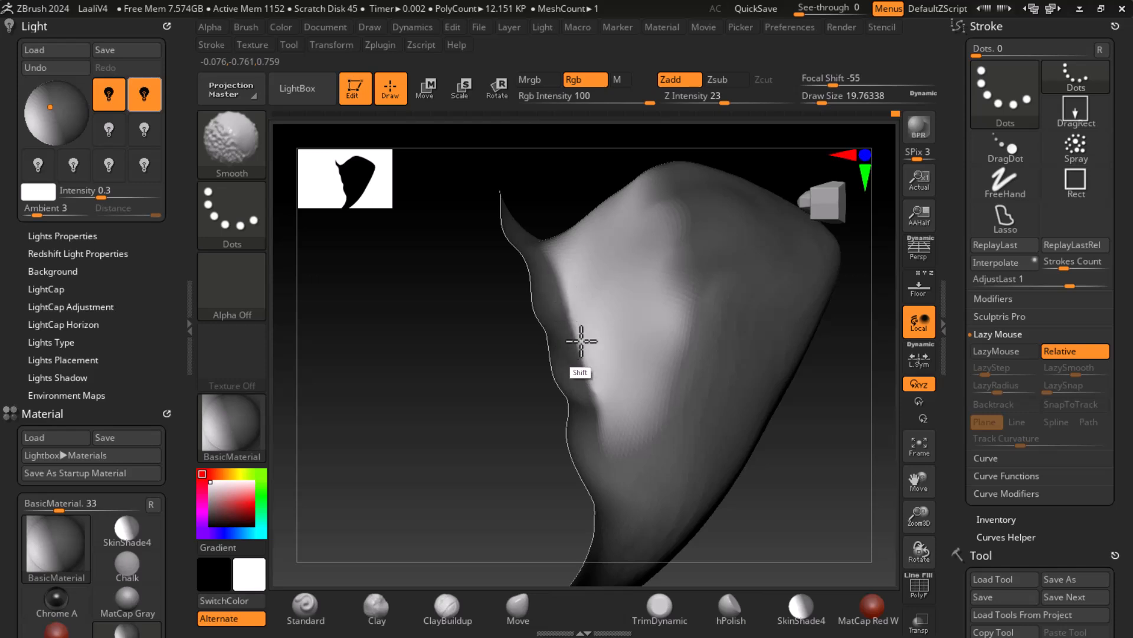
Smooth the other side of the tail's inner edge down to the tip, and unhide the whole hat
{"action": "mouse_move", "coordinate": [856, 531]}
{"action": "left_mouse_down"}
{"action": "mouse_move", "coordinate": [863, 593]}
{"action": "mouse_move", "coordinate": [866, 520]}
{"action": "left_mouse_up"}
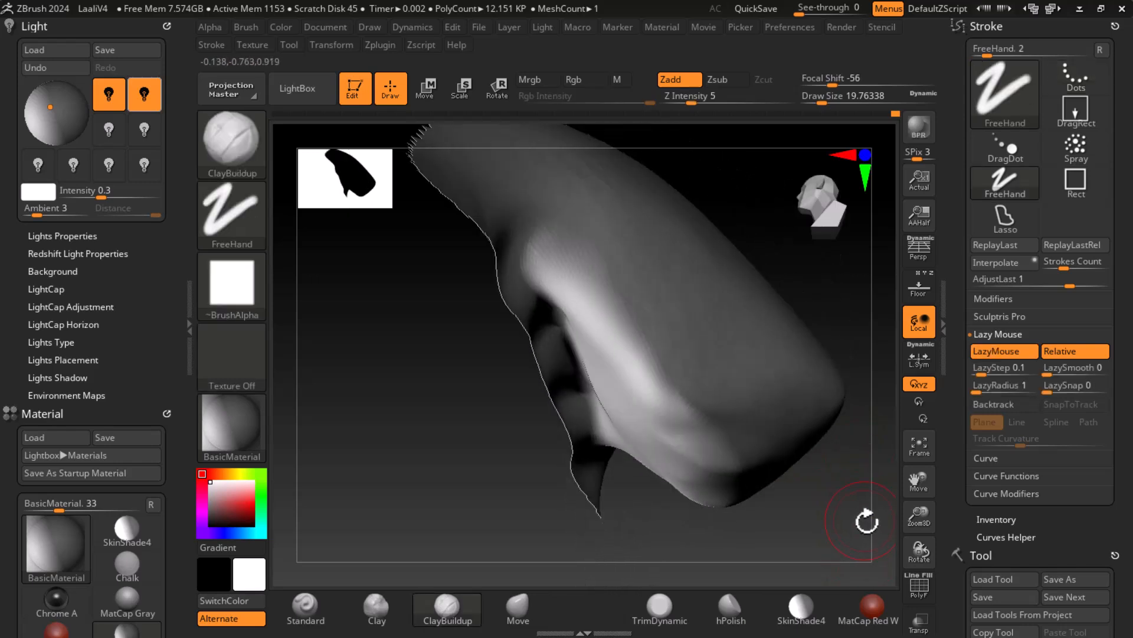
{"action": "left_click_drag", "start_coordinate": [842, 599], "coordinate": [842, 491]}
{"action": "key", "text": "shift"}
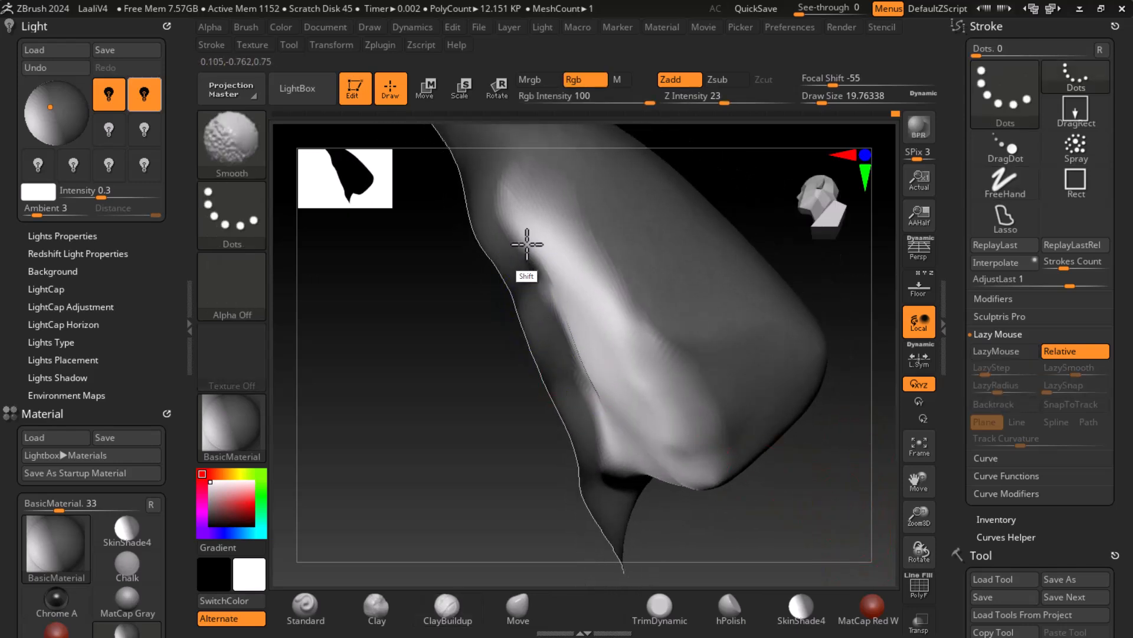
{"action": "mouse_move", "coordinate": [516, 324]}
{"action": "left_mouse_down"}
{"action": "mouse_move", "coordinate": [519, 366]}
{"action": "mouse_move", "coordinate": [550, 300]}
{"action": "left_mouse_up"}
{"action": "key", "text": "shift"}
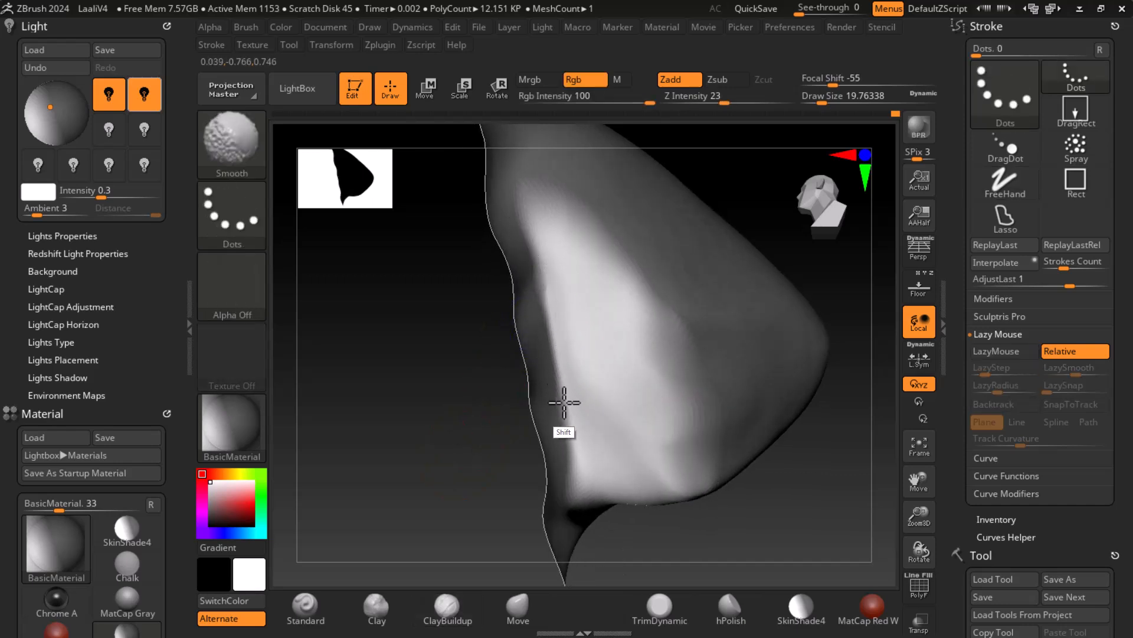
{"action": "key", "text": "shift"}
{"action": "left_click_drag", "start_coordinate": [855, 483], "coordinate": [883, 611]}
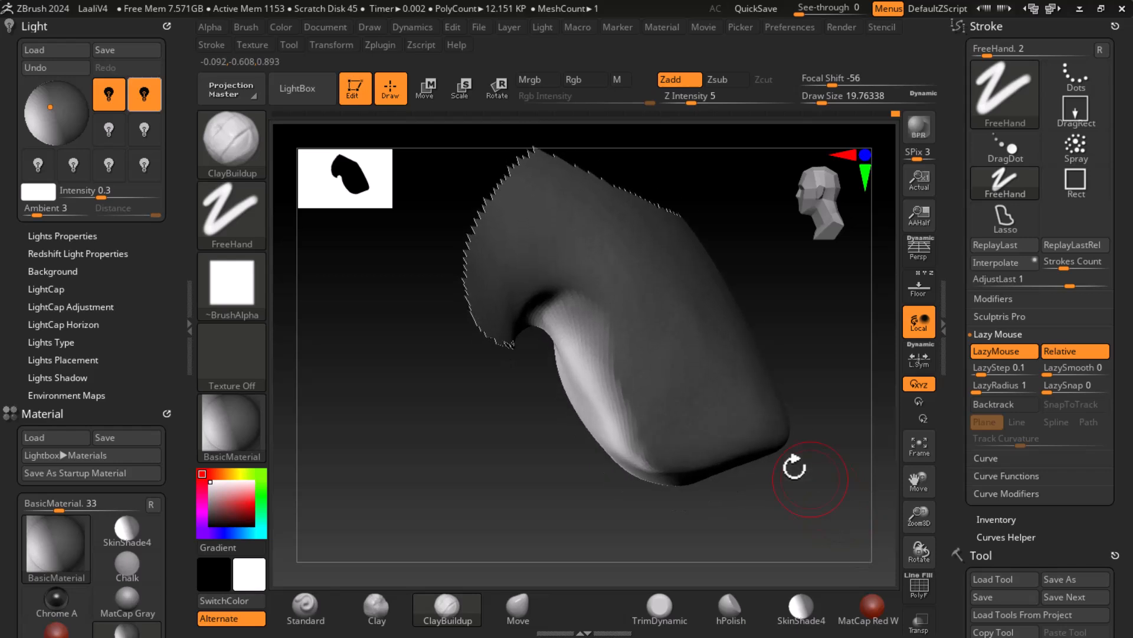
{"action": "key", "text": "ctrl+shift"}
{"action": "left_click", "coordinate": [827, 437], "text": "ctrl+shift"}
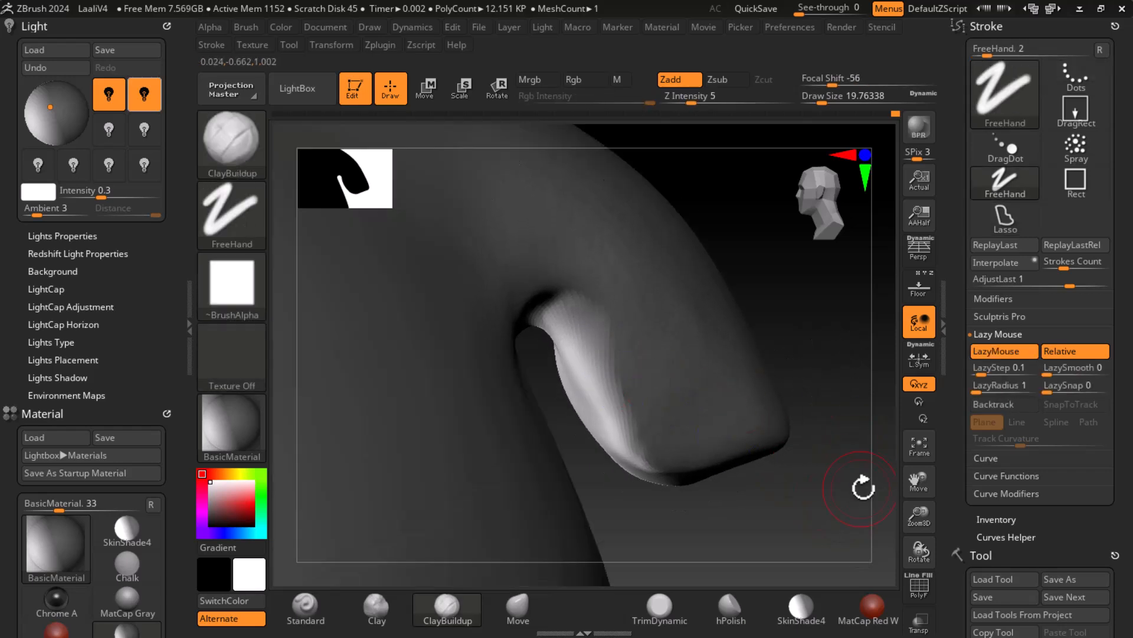
Make the LaaliV2 body the active subtool and show all of the character's subtools again
{"action": "mouse_move", "coordinate": [811, 485]}
{"action": "left_mouse_down"}
{"action": "mouse_move", "coordinate": [829, 478]}
{"action": "mouse_move", "coordinate": [834, 496]}
{"action": "mouse_move", "coordinate": [844, 492]}
{"action": "mouse_move", "coordinate": [799, 440]}
{"action": "mouse_move", "coordinate": [830, 466]}
{"action": "left_mouse_up"}
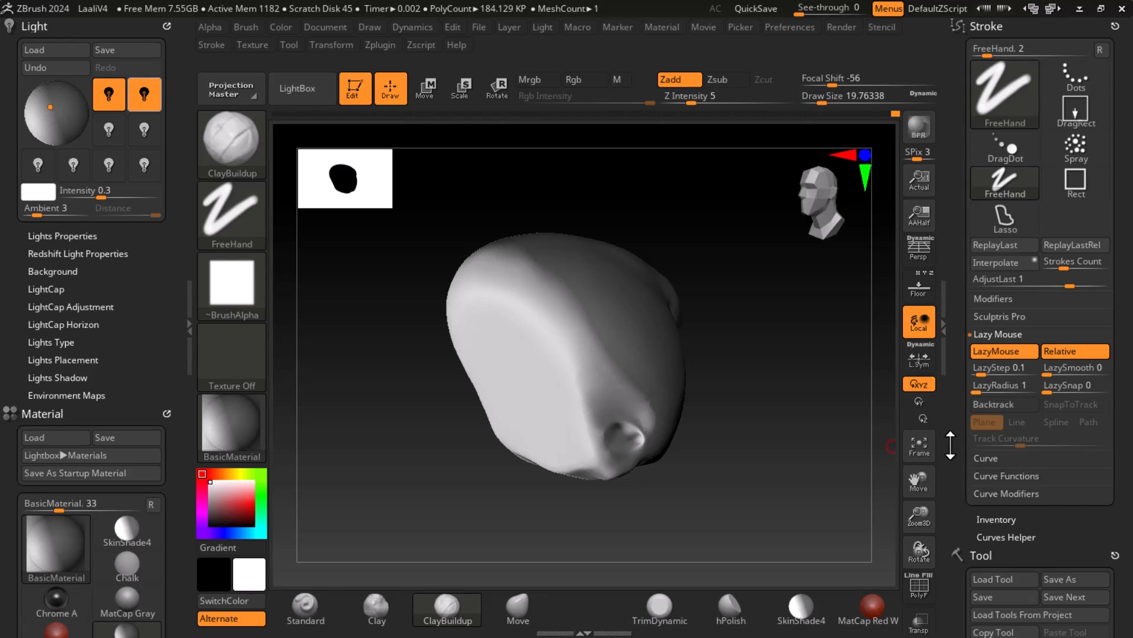
{"action": "scroll", "coordinate": [949, 444], "scroll_direction": "down", "scroll_amount": 15}
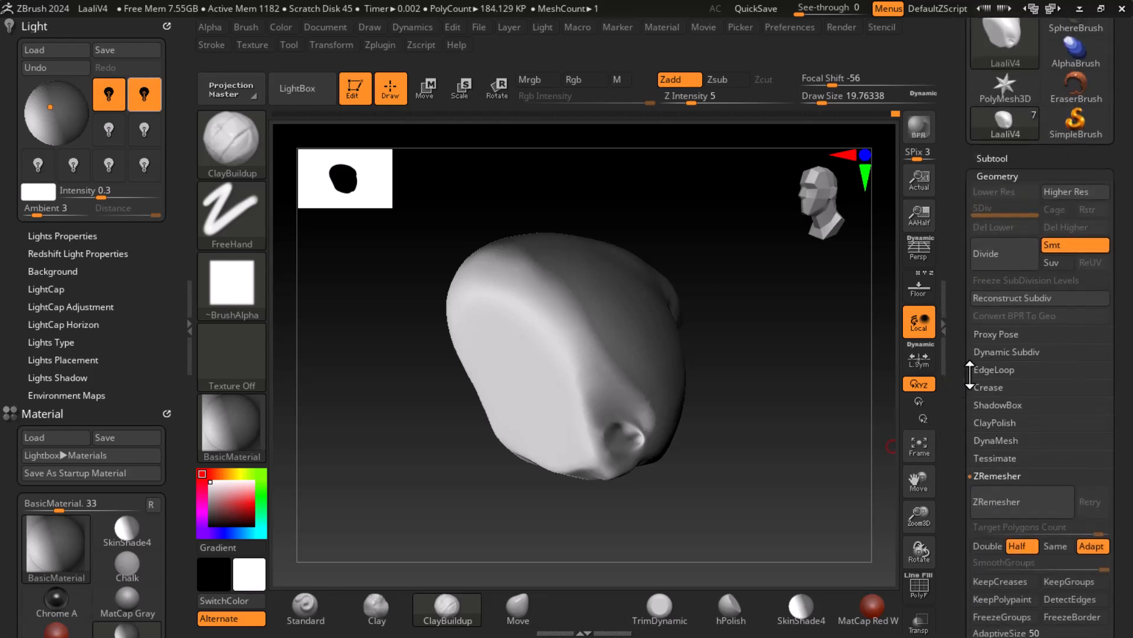
{"action": "left_click", "coordinate": [993, 159]}
{"action": "left_click", "coordinate": [997, 185], "text": "ctrl+shift"}
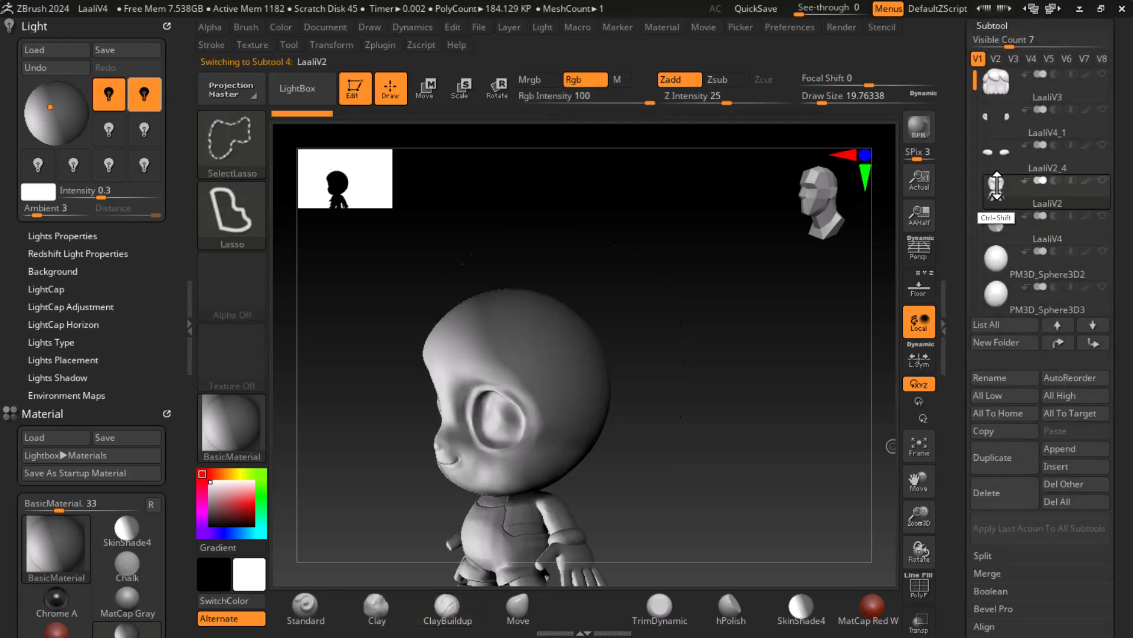
{"action": "left_click", "coordinate": [997, 185], "text": "ctrl+shift"}
{"action": "left_click_drag", "start_coordinate": [826, 435], "coordinate": [850, 418]}
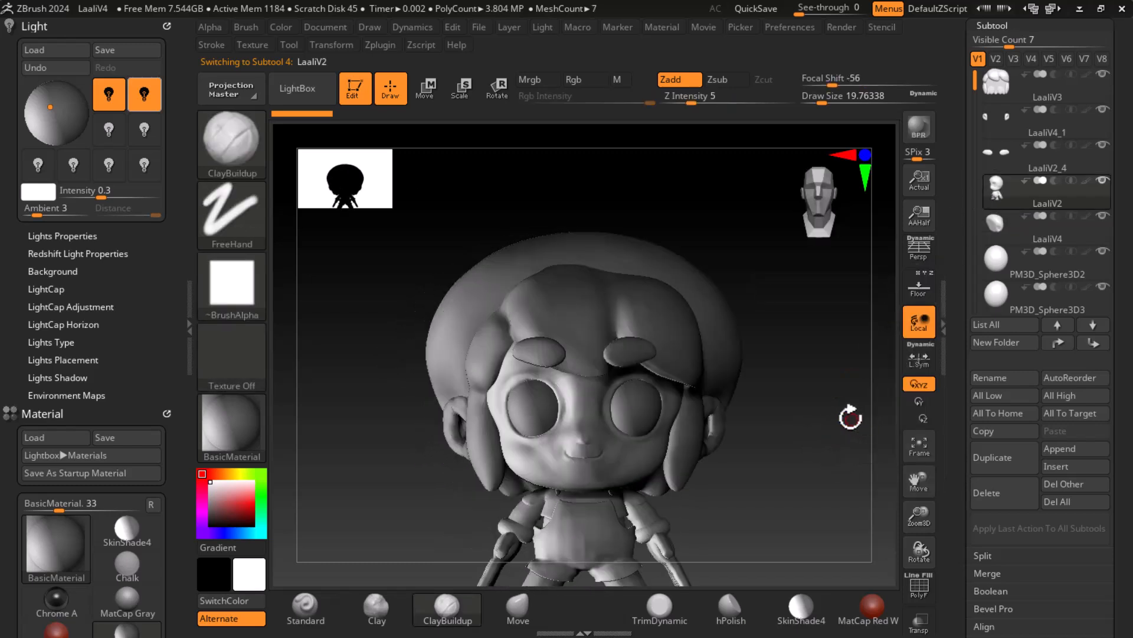
Compare the two active lights by switching them off and on, and move the first light to the preview sphere's upper-left rim
{"action": "left_click", "coordinate": [109, 92]}
{"action": "left_click", "coordinate": [109, 93]}
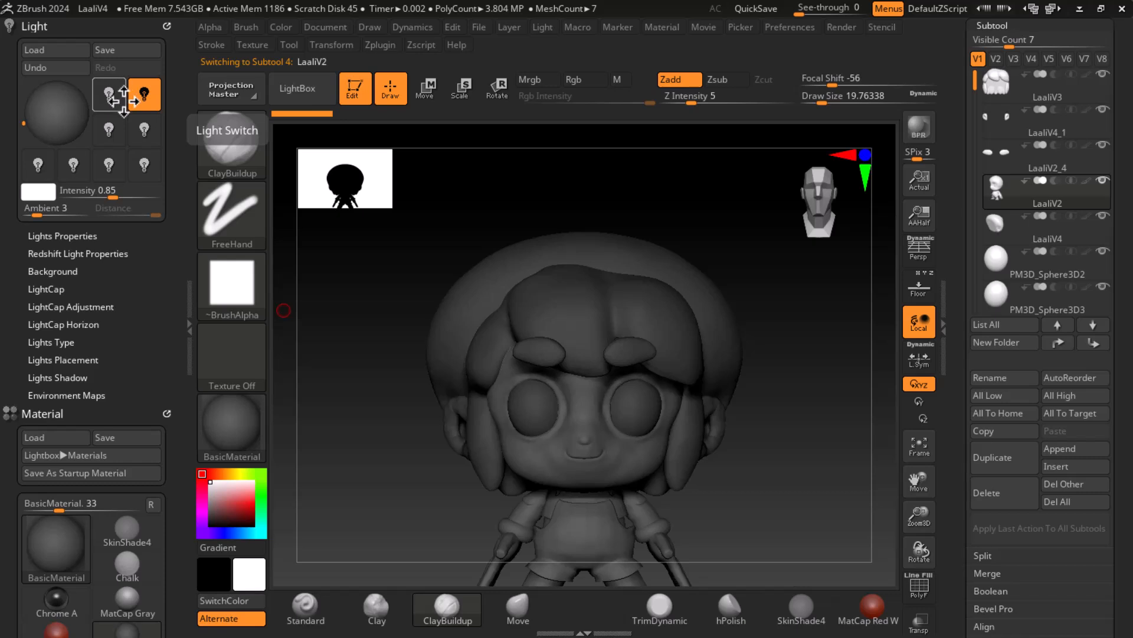
{"action": "left_click", "coordinate": [148, 94]}
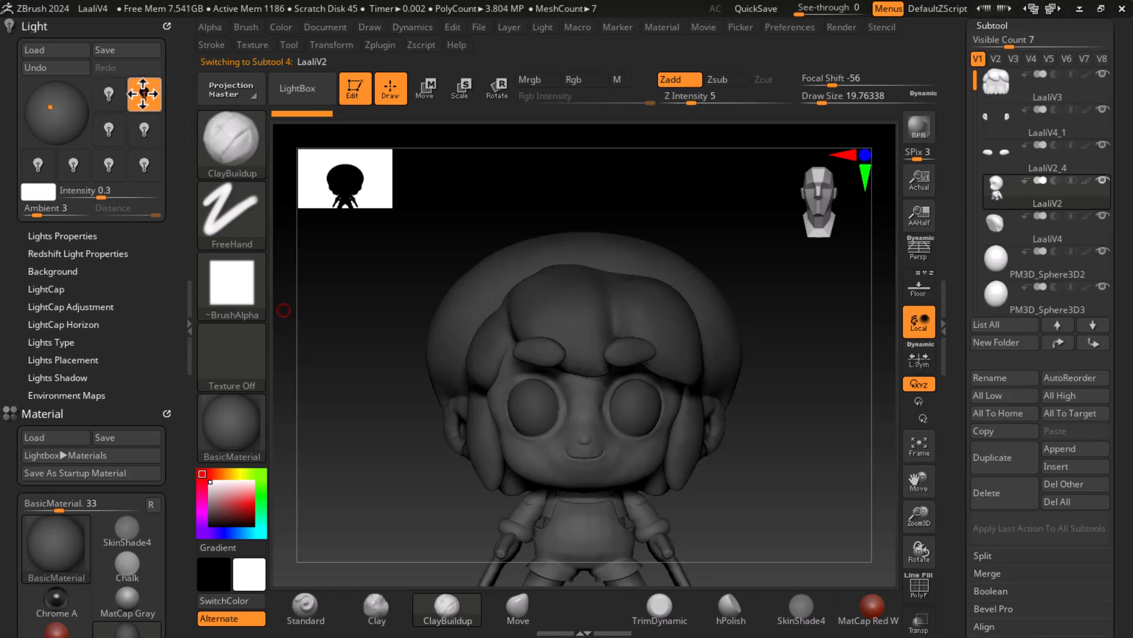
{"action": "left_click", "coordinate": [148, 93]}
{"action": "left_click", "coordinate": [148, 93]}
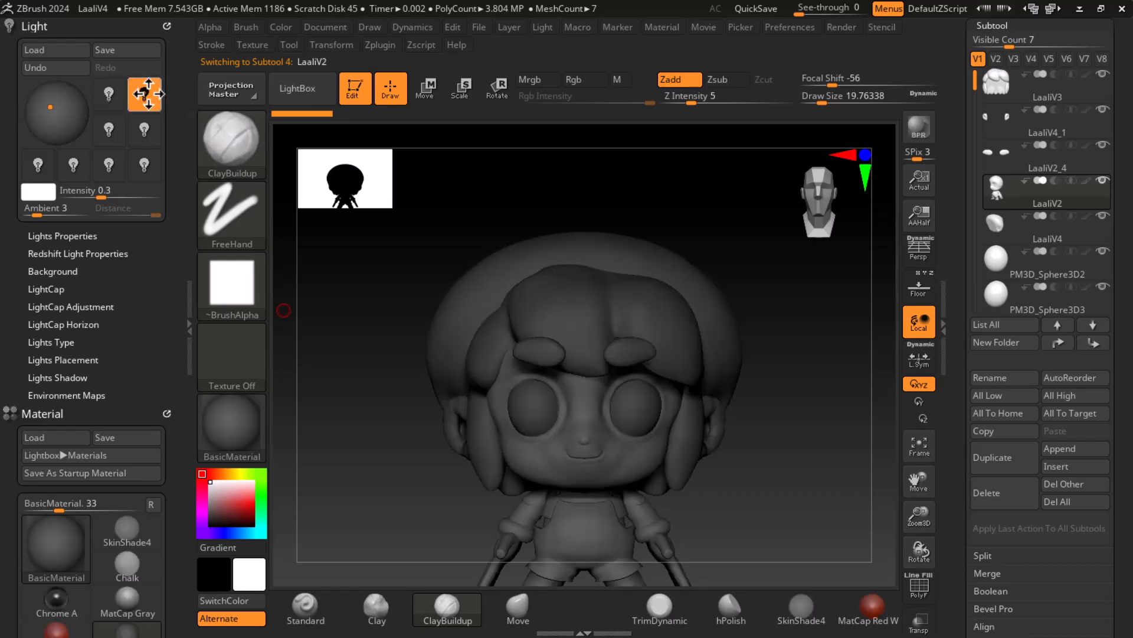
{"action": "left_click", "coordinate": [109, 93]}
{"action": "left_click_drag", "start_coordinate": [72, 124], "coordinate": [27, 92]}
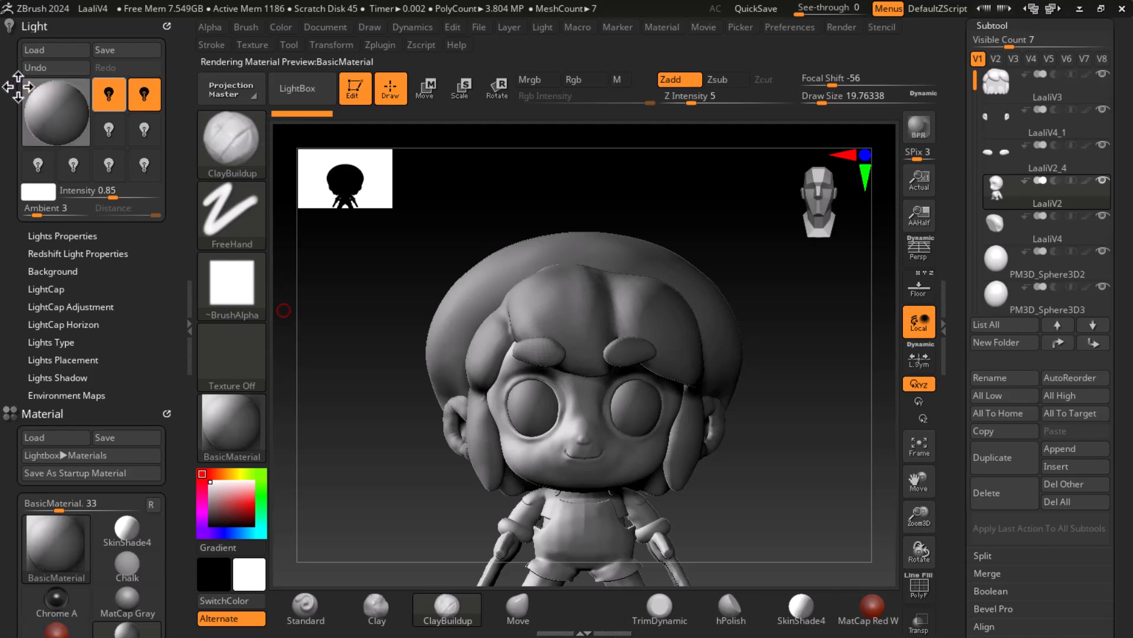
Select the second light and place it low at the centre of the preview sphere to light the character from below
{"action": "left_click", "coordinate": [142, 93]}
{"action": "left_click", "coordinate": [142, 96]}
{"action": "left_click", "coordinate": [141, 96]}
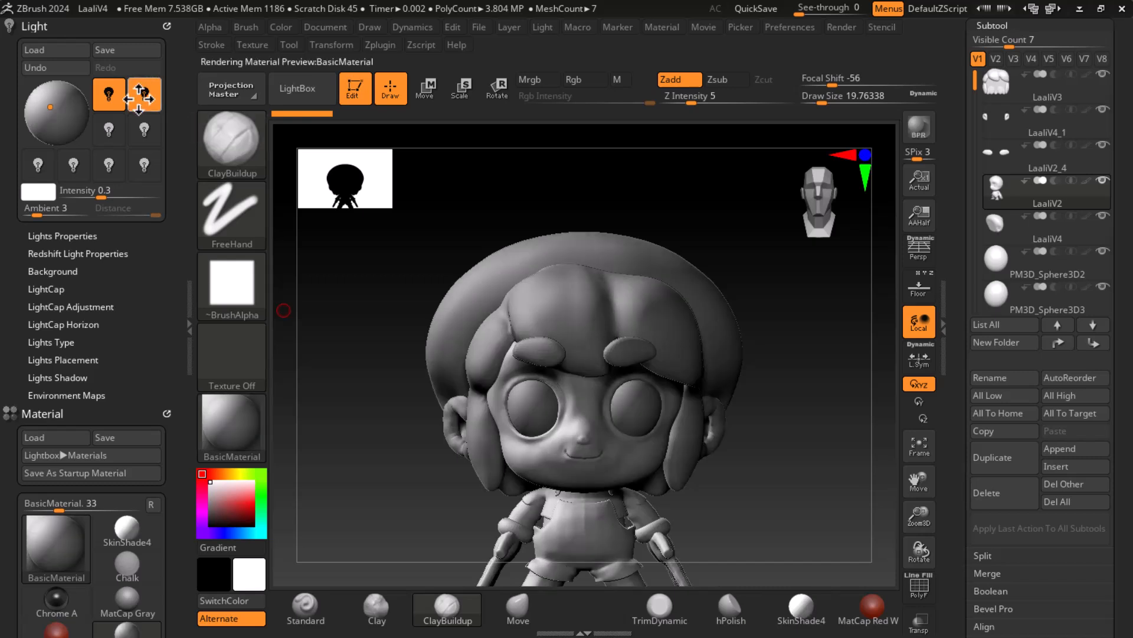
{"action": "mouse_move", "coordinate": [63, 115]}
{"action": "left_mouse_down"}
{"action": "mouse_move", "coordinate": [89, 106]}
{"action": "mouse_move", "coordinate": [84, 94]}
{"action": "mouse_move", "coordinate": [57, 92]}
{"action": "mouse_move", "coordinate": [69, 144]}
{"action": "mouse_move", "coordinate": [59, 121]}
{"action": "mouse_move", "coordinate": [33, 130]}
{"action": "mouse_move", "coordinate": [58, 129]}
{"action": "left_mouse_up"}
{"action": "left_click_drag", "start_coordinate": [785, 432], "coordinate": [815, 384]}
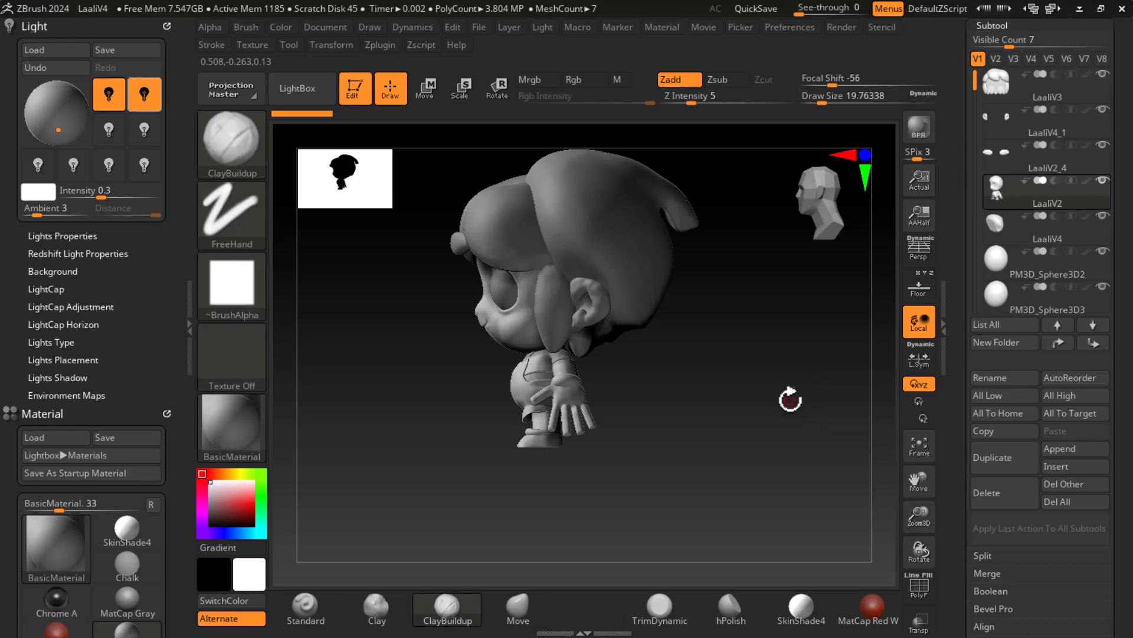
Switch on a third light with intensity 0.18 and place it at the preview sphere's lower-right rim
{"action": "left_click", "coordinate": [109, 129]}
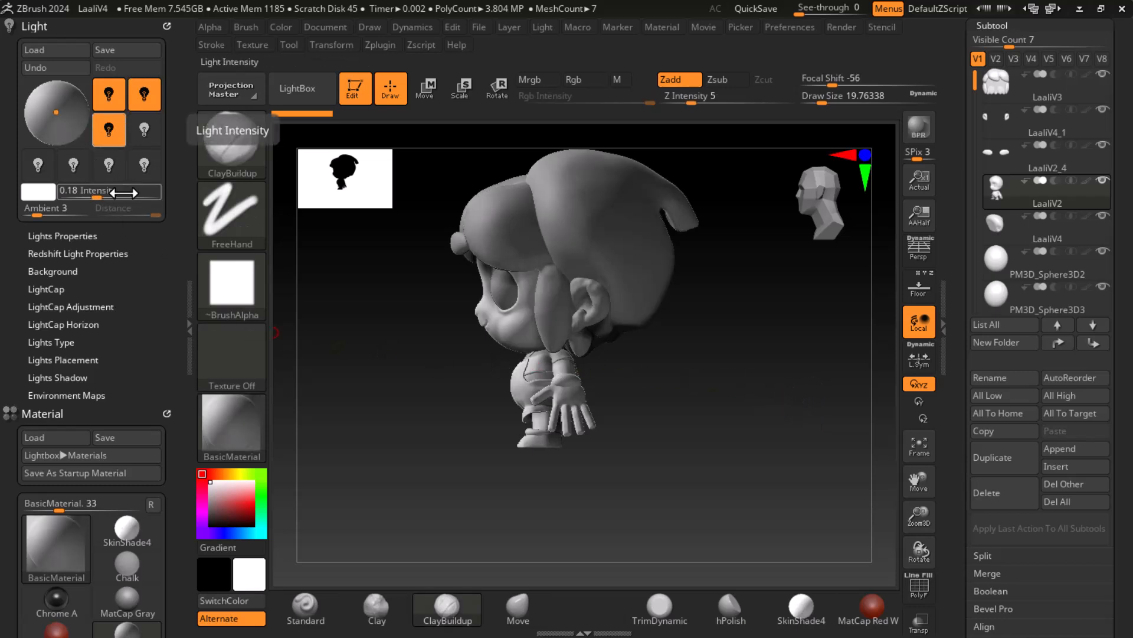
{"action": "left_click", "coordinate": [67, 127]}
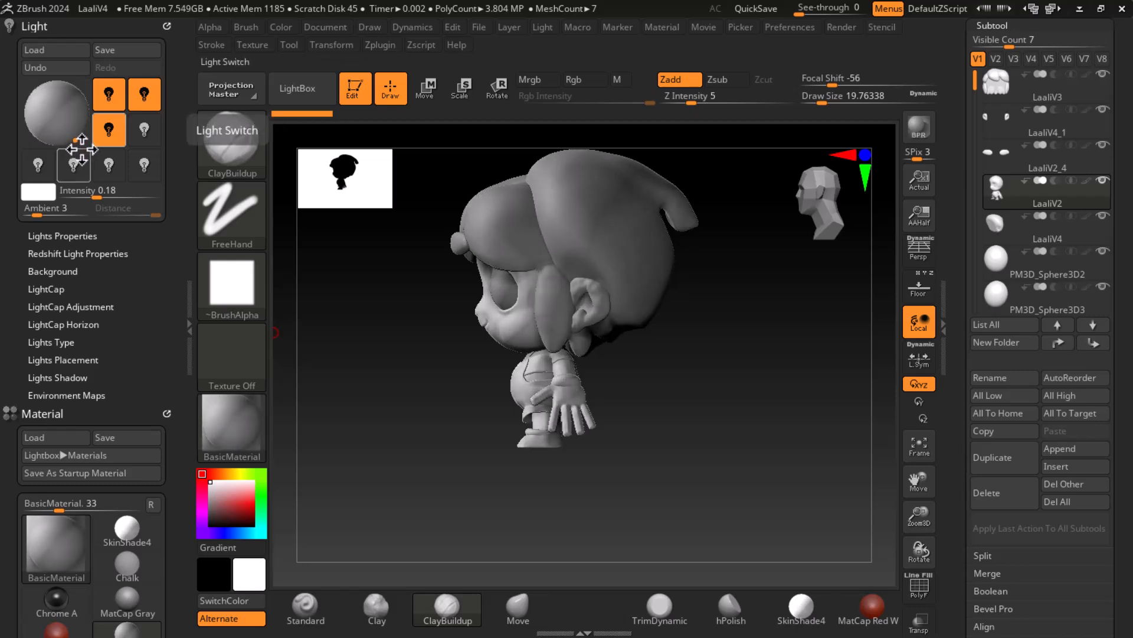
{"action": "left_click_drag", "start_coordinate": [719, 392], "coordinate": [834, 478]}
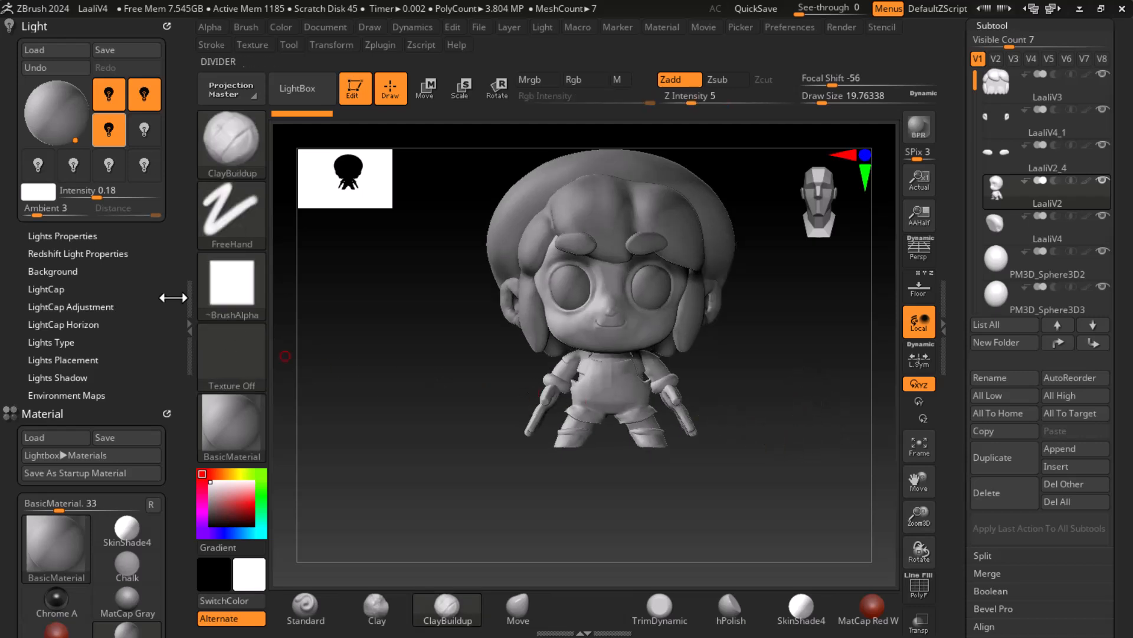
Move the third light to the preview sphere's left side and shift the first light along the upper-left rim
{"action": "left_click_drag", "start_coordinate": [76, 137], "coordinate": [27, 112]}
{"action": "left_click", "coordinate": [143, 95]}
{"action": "left_click", "coordinate": [143, 95]}
{"action": "left_click", "coordinate": [143, 95]}
{"action": "left_click", "coordinate": [109, 96]}
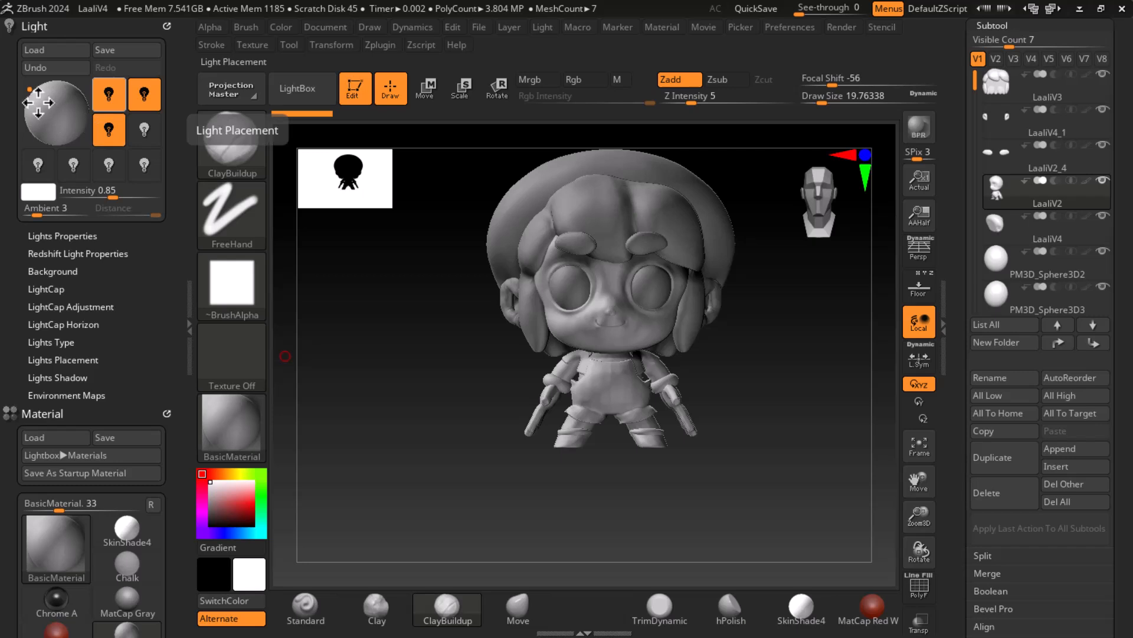
{"action": "mouse_move", "coordinate": [41, 101]}
{"action": "left_mouse_down"}
{"action": "mouse_move", "coordinate": [59, 116]}
{"action": "mouse_move", "coordinate": [21, 106]}
{"action": "mouse_move", "coordinate": [40, 109]}
{"action": "mouse_move", "coordinate": [30, 106]}
{"action": "mouse_move", "coordinate": [35, 86]}
{"action": "left_mouse_up"}
Compare the shading with and without the second light, and raise that light's intensity to about 0.8
{"action": "left_click", "coordinate": [143, 96]}
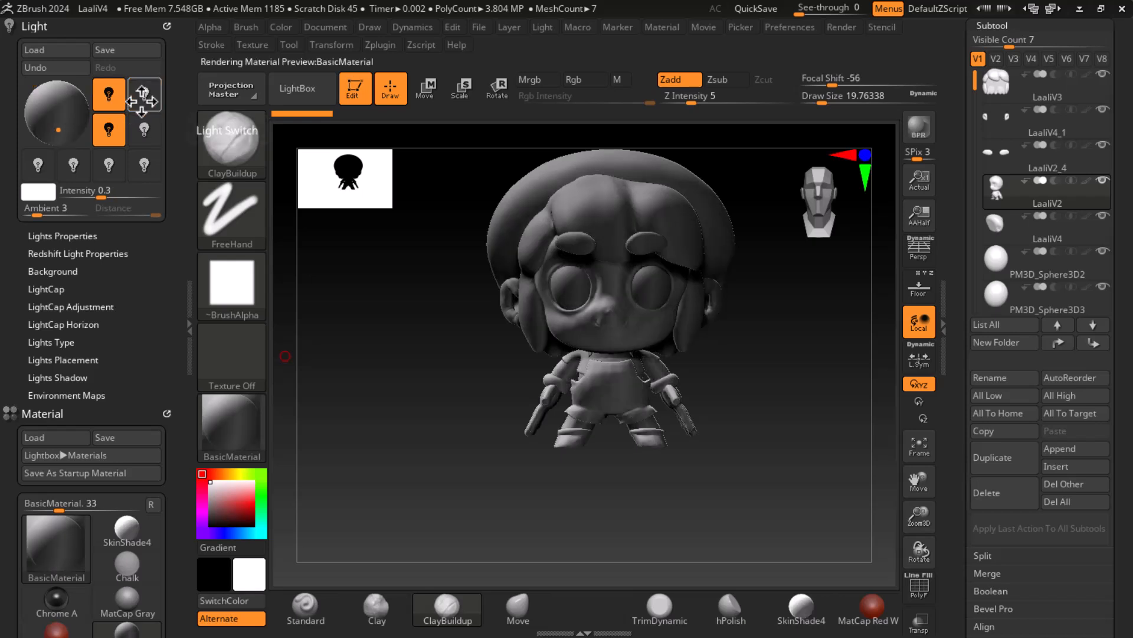
{"action": "left_click", "coordinate": [141, 99]}
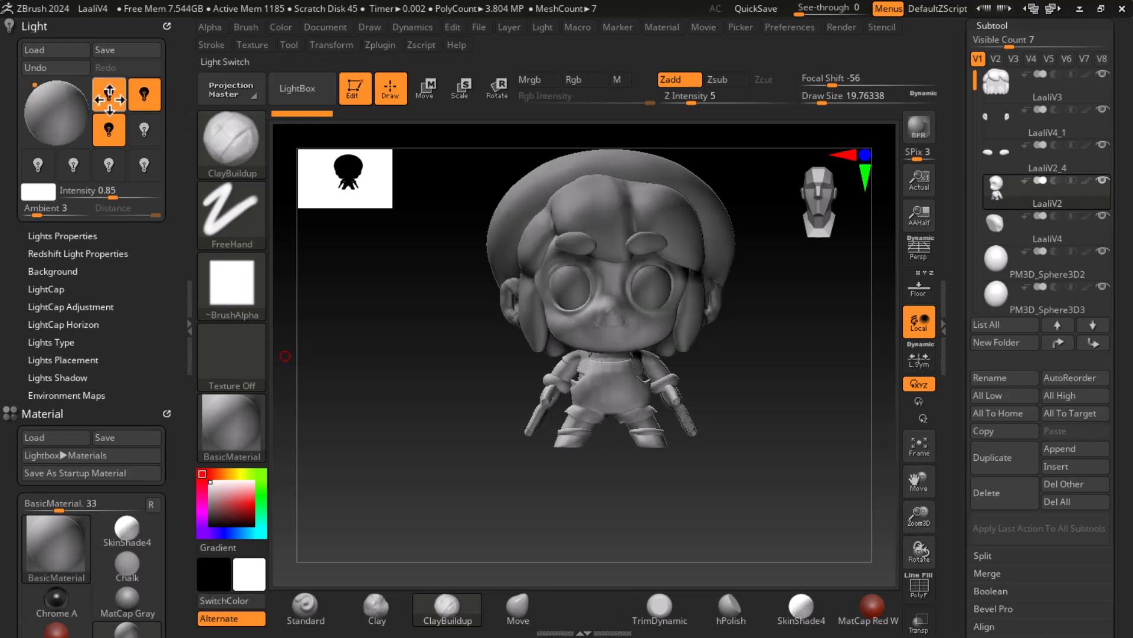
{"action": "left_click", "coordinate": [121, 142]}
{"action": "left_click", "coordinate": [142, 97]}
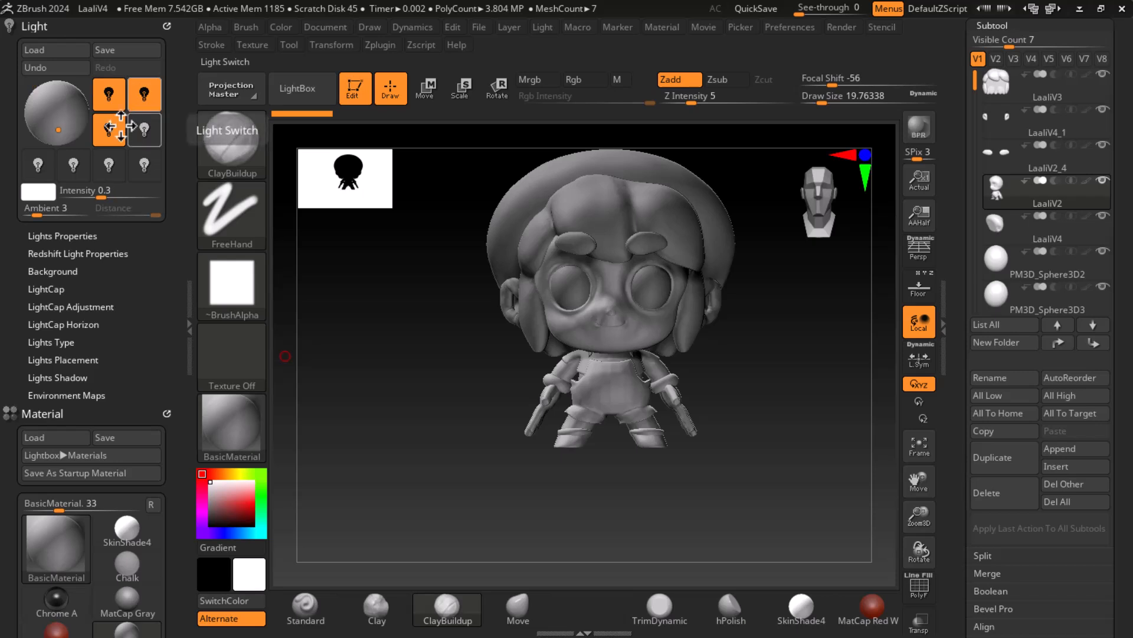
{"action": "left_click_drag", "start_coordinate": [102, 197], "coordinate": [111, 198]}
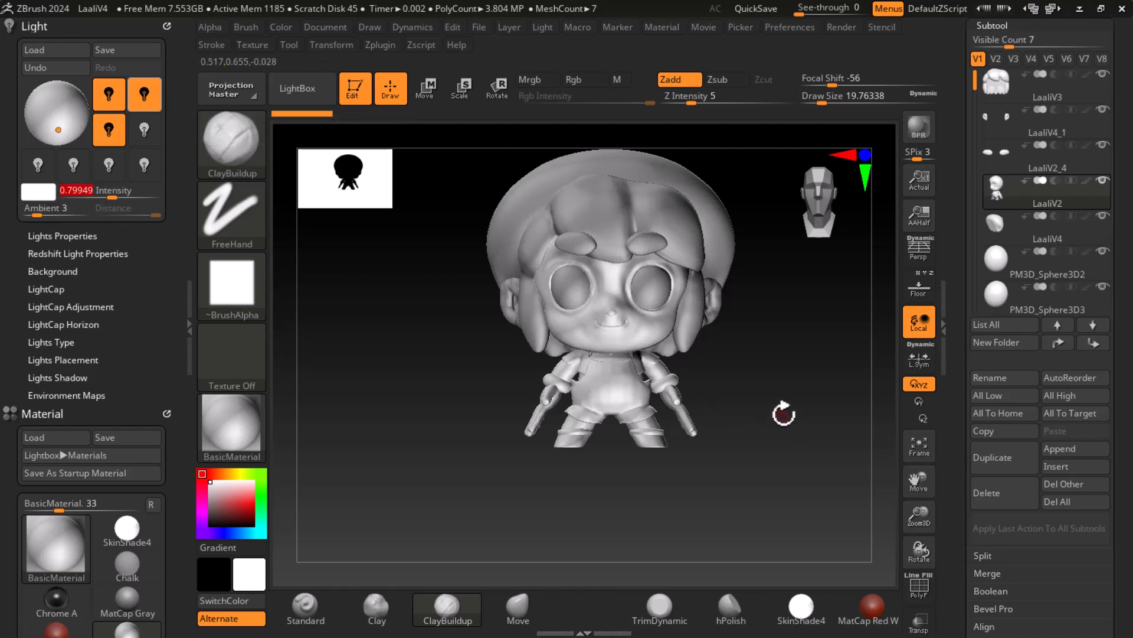
Check the relit character from the front and back, and switch to the Standard brush
{"action": "scroll", "coordinate": [809, 417], "scroll_direction": "up", "scroll_amount": 3}
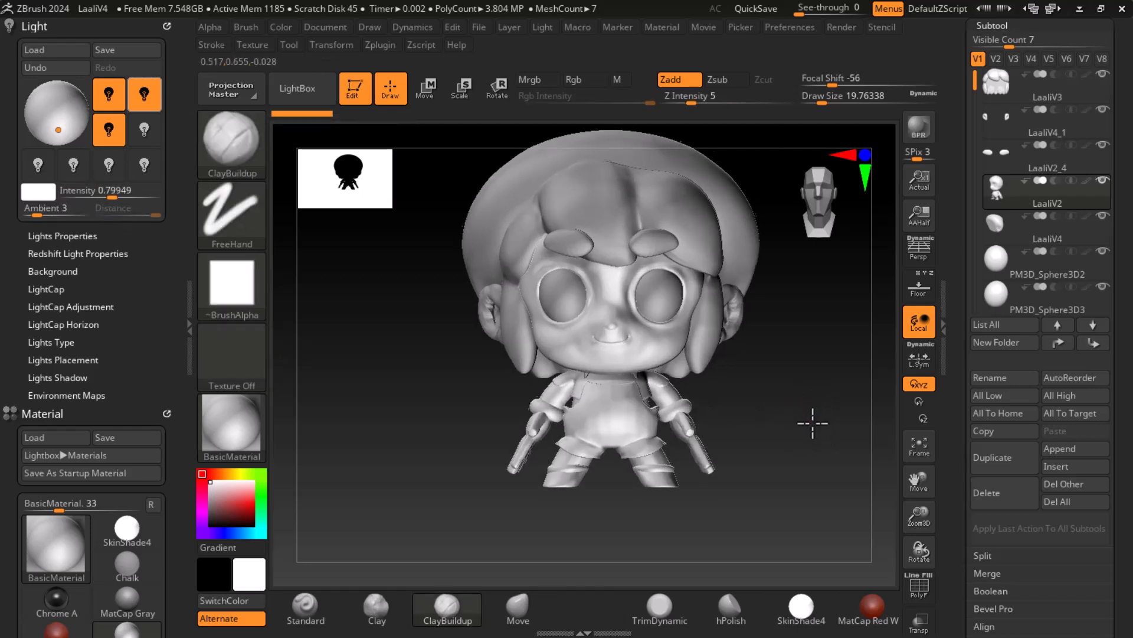
{"action": "left_click_drag", "start_coordinate": [801, 423], "coordinate": [736, 412]}
{"action": "key", "text": "shift"}
{"action": "mouse_move", "coordinate": [753, 349]}
{"action": "left_mouse_down"}
{"action": "mouse_move", "coordinate": [815, 399]}
{"action": "mouse_move", "coordinate": [827, 431]}
{"action": "mouse_move", "coordinate": [833, 513]}
{"action": "mouse_move", "coordinate": [810, 519]}
{"action": "mouse_move", "coordinate": [835, 584]}
{"action": "left_mouse_up"}
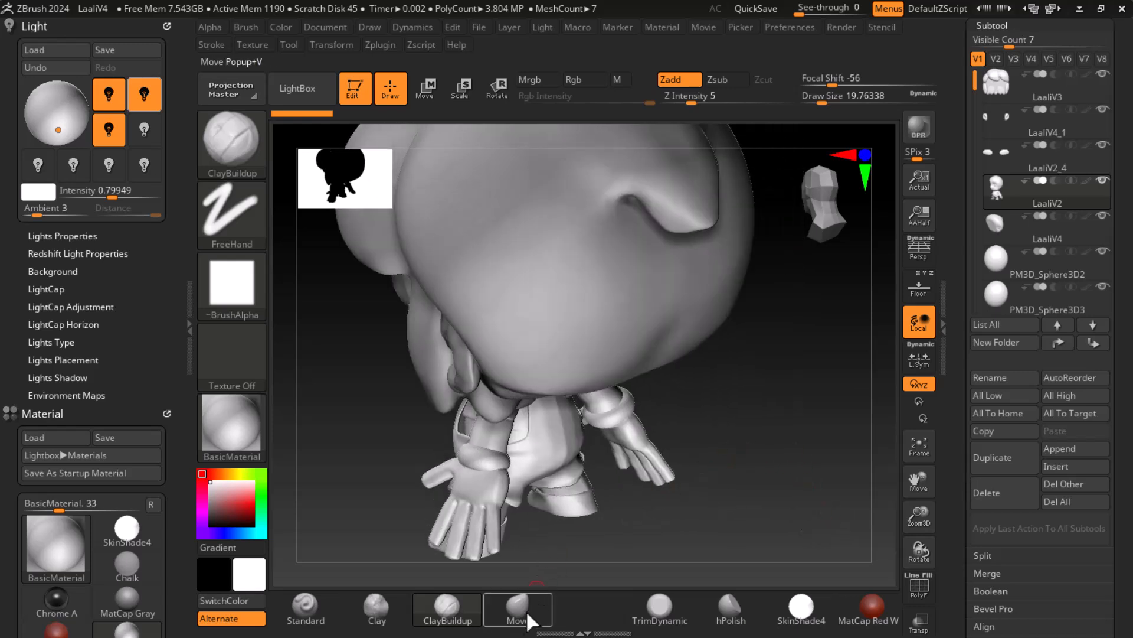
{"action": "left_click", "coordinate": [305, 607]}
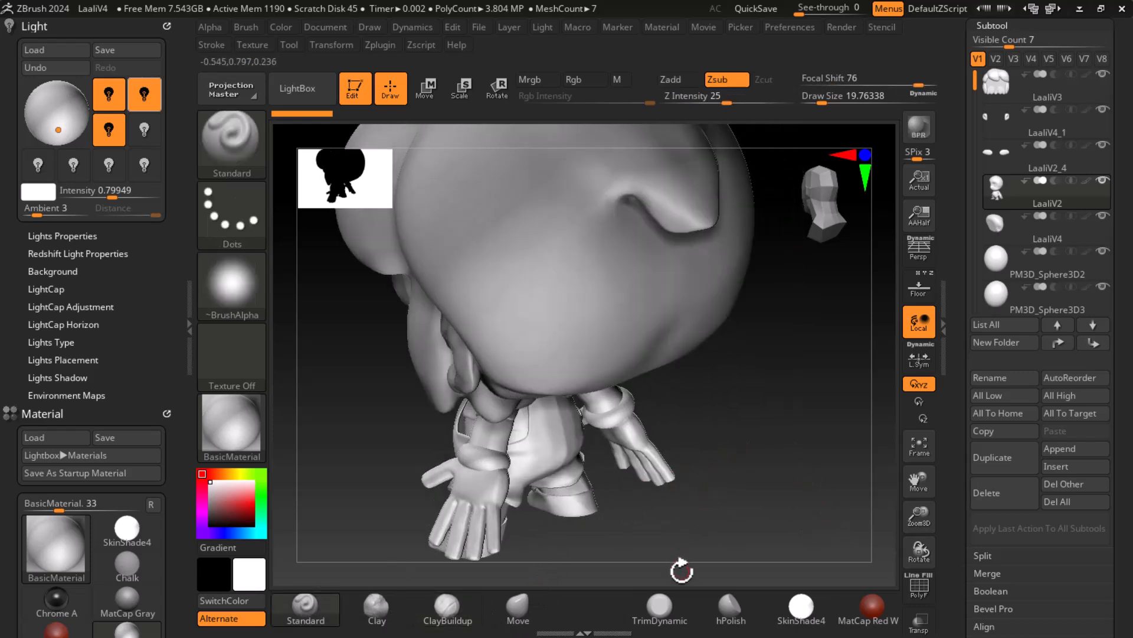
Build up the lower back of the hat subtool LaaliV4 with the ClayBuildup brush at a draw size of about 48 and smooth the strokes
{"action": "left_click", "coordinate": [437, 615]}
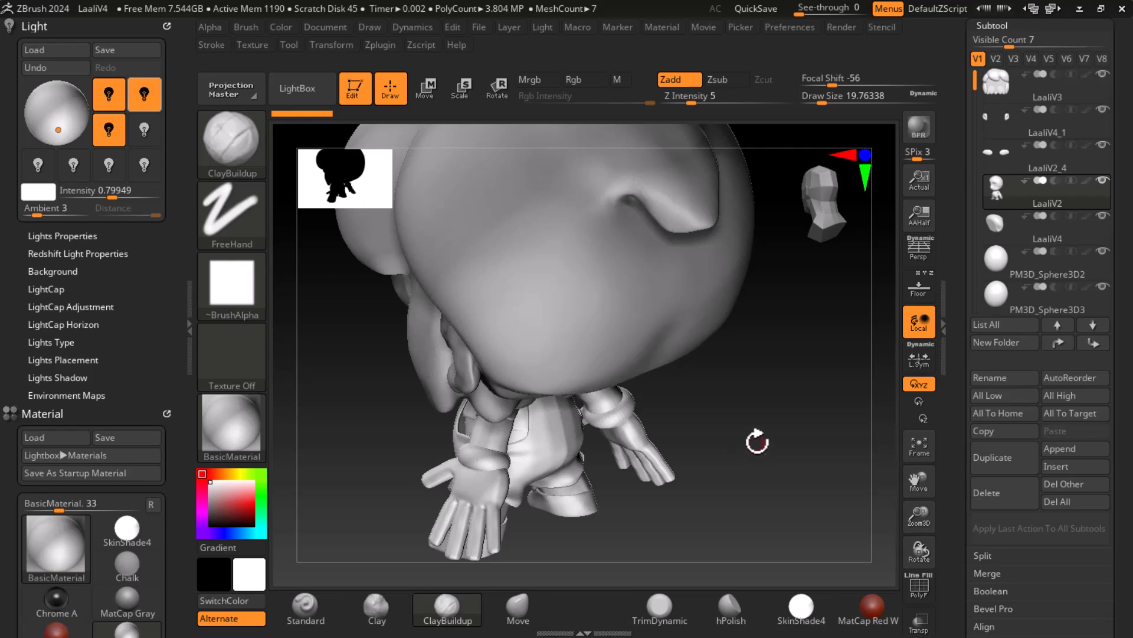
{"action": "mouse_move", "coordinate": [768, 420]}
{"action": "left_mouse_down"}
{"action": "mouse_move", "coordinate": [735, 390]}
{"action": "mouse_move", "coordinate": [769, 407]}
{"action": "left_mouse_up"}
{"action": "left_click", "coordinate": [654, 348], "text": "alt"}
{"action": "left_click_drag", "start_coordinate": [745, 369], "coordinate": [671, 345]}
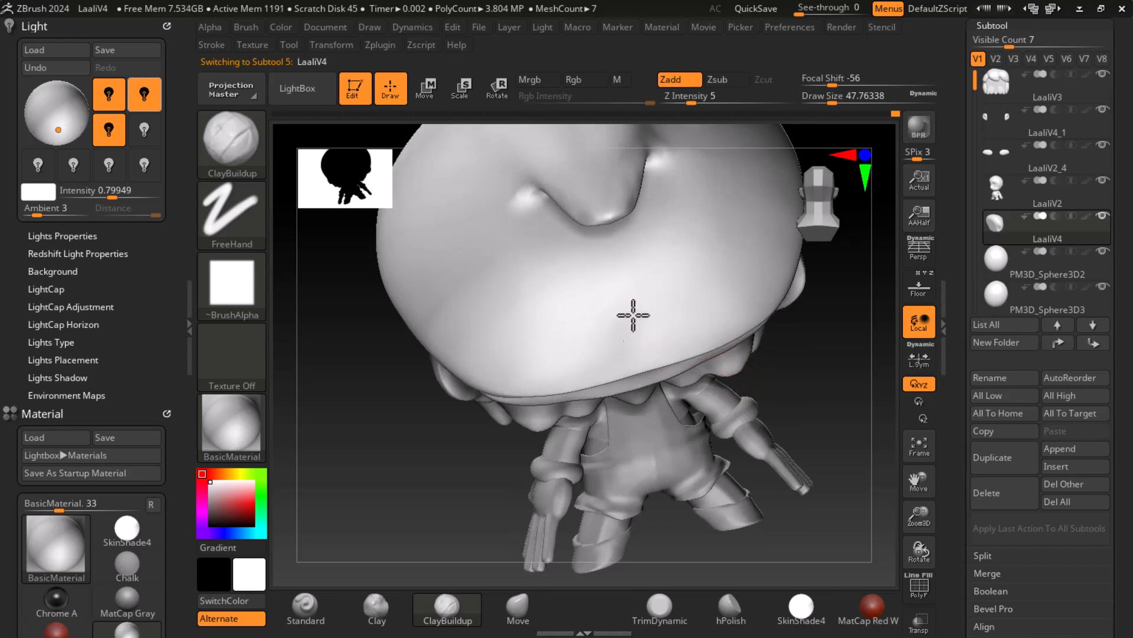
{"action": "mouse_move", "coordinate": [817, 358]}
{"action": "left_mouse_down"}
{"action": "mouse_move", "coordinate": [678, 366]}
{"action": "mouse_move", "coordinate": [651, 351]}
{"action": "left_mouse_up"}
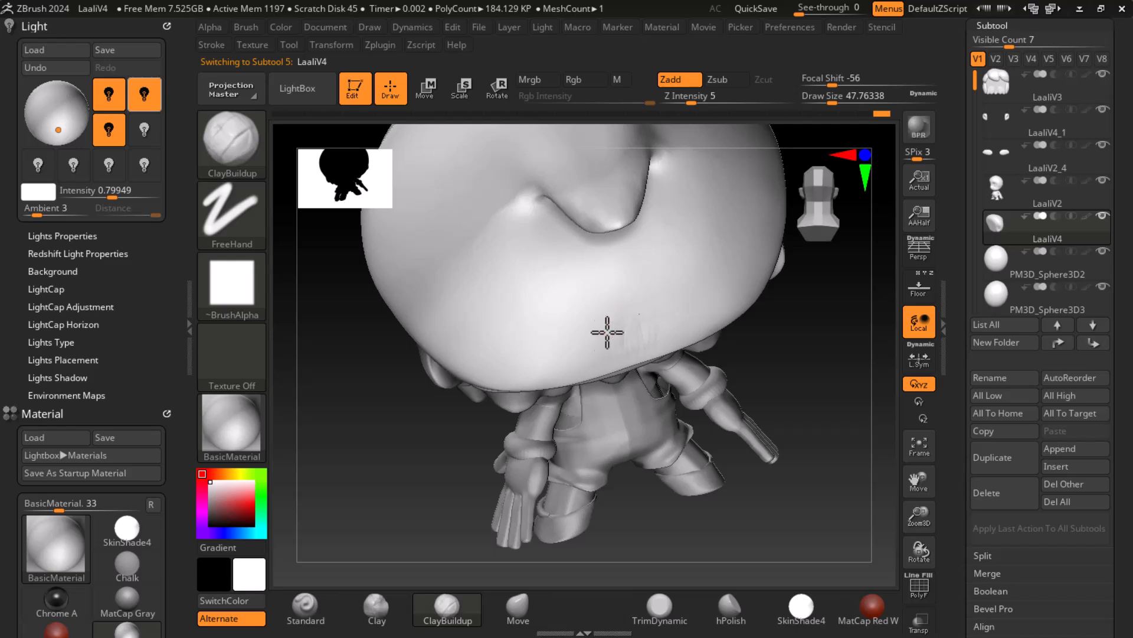
{"action": "key", "text": "shift"}
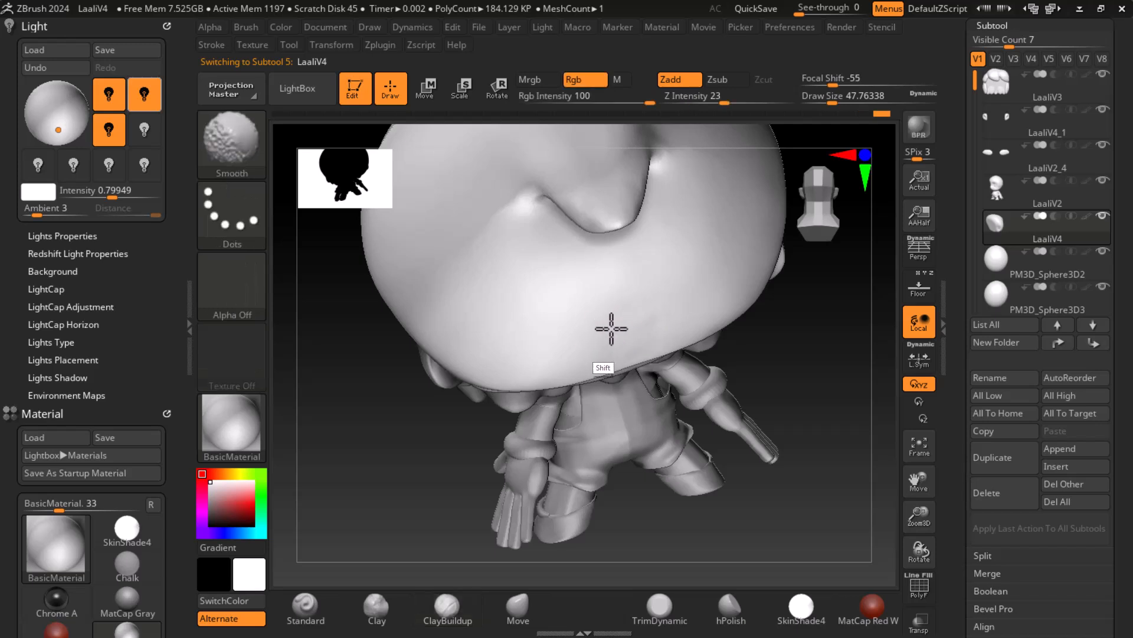
Smooth the back and side surfaces of the hat between the curled tail and the lower rim
{"action": "mouse_move", "coordinate": [792, 385]}
{"action": "left_mouse_down"}
{"action": "mouse_move", "coordinate": [825, 346]}
{"action": "mouse_move", "coordinate": [815, 337]}
{"action": "left_mouse_up"}
{"action": "key", "text": "shift"}
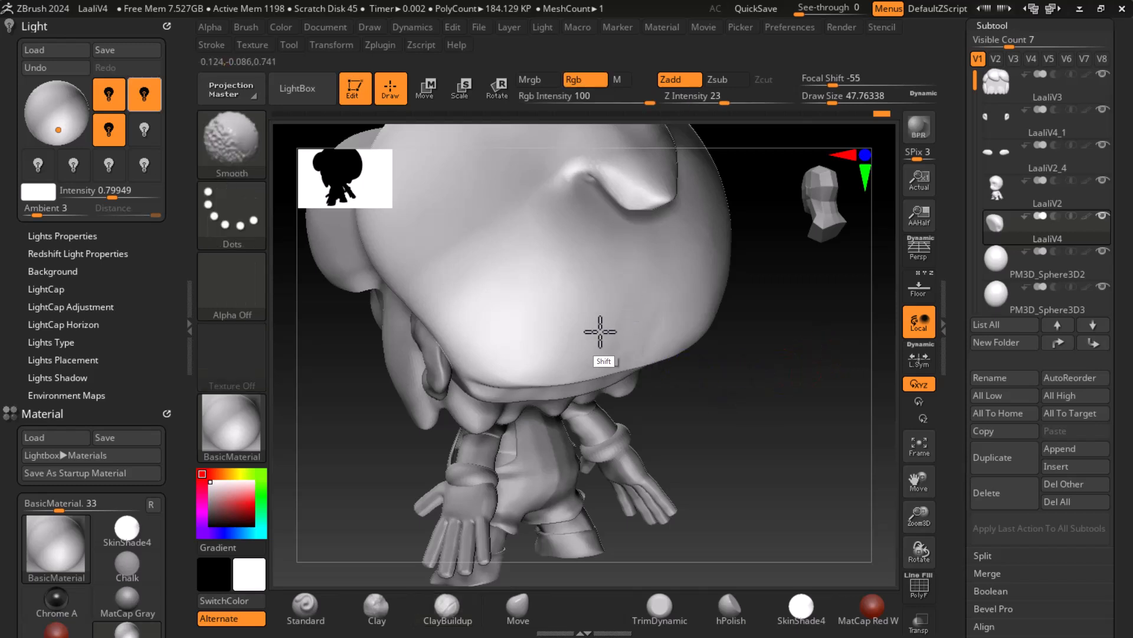
{"action": "left_click_drag", "start_coordinate": [792, 415], "coordinate": [723, 408]}
{"action": "key", "text": "shift"}
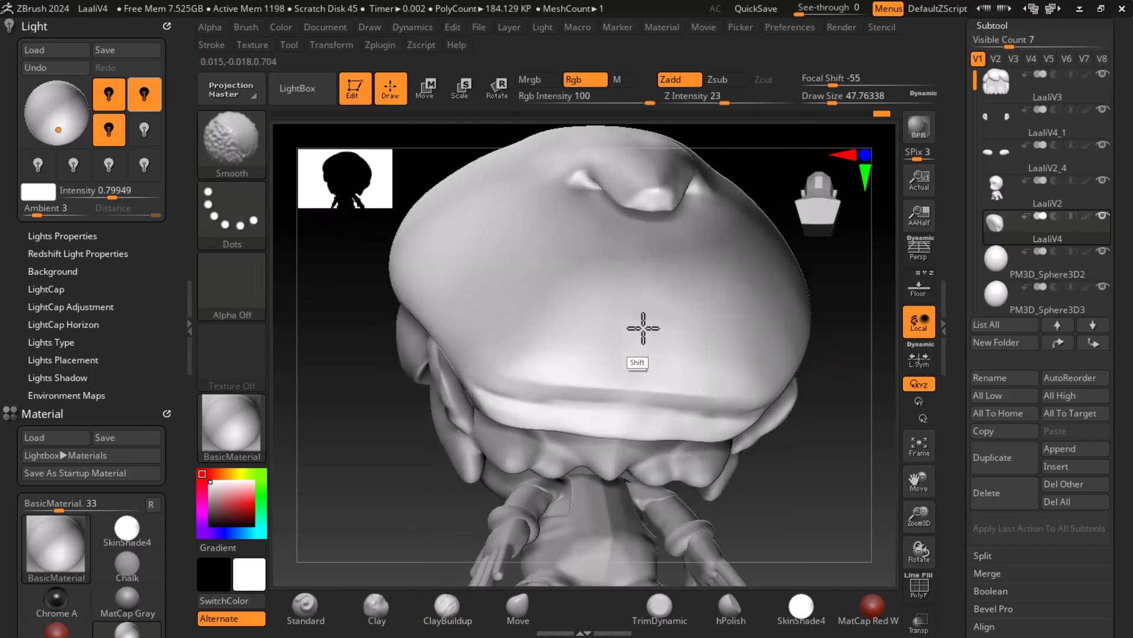
{"action": "left_click_drag", "start_coordinate": [840, 438], "coordinate": [730, 429], "text": "shift"}
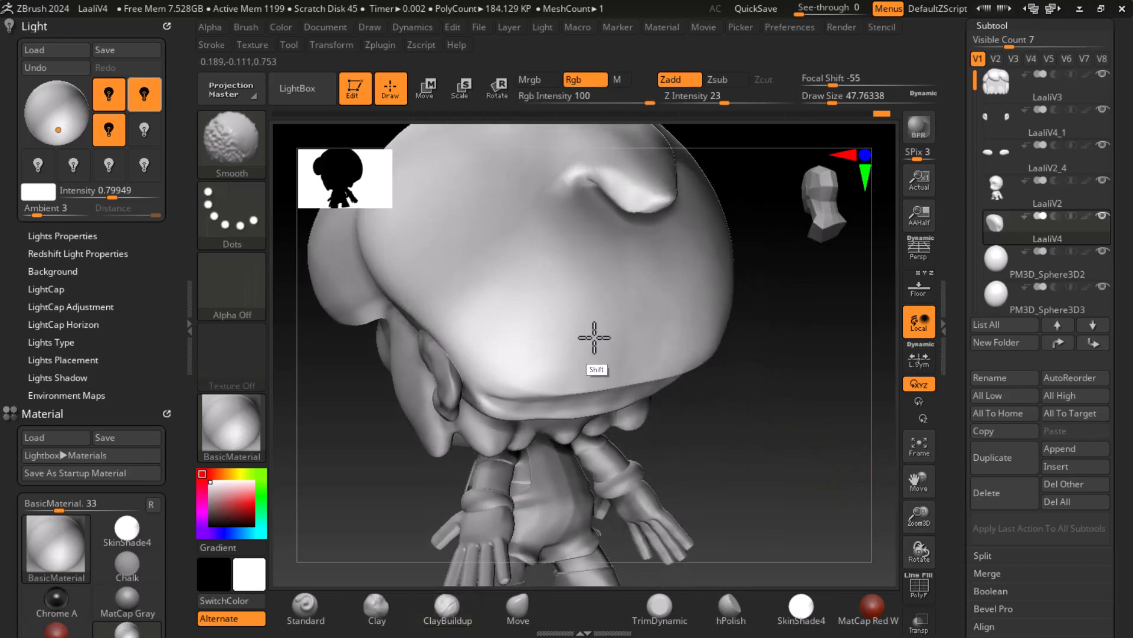
{"action": "mouse_move", "coordinate": [812, 437]}
{"action": "left_mouse_down"}
{"action": "mouse_move", "coordinate": [812, 413]}
{"action": "mouse_move", "coordinate": [810, 468]}
{"action": "left_mouse_up"}
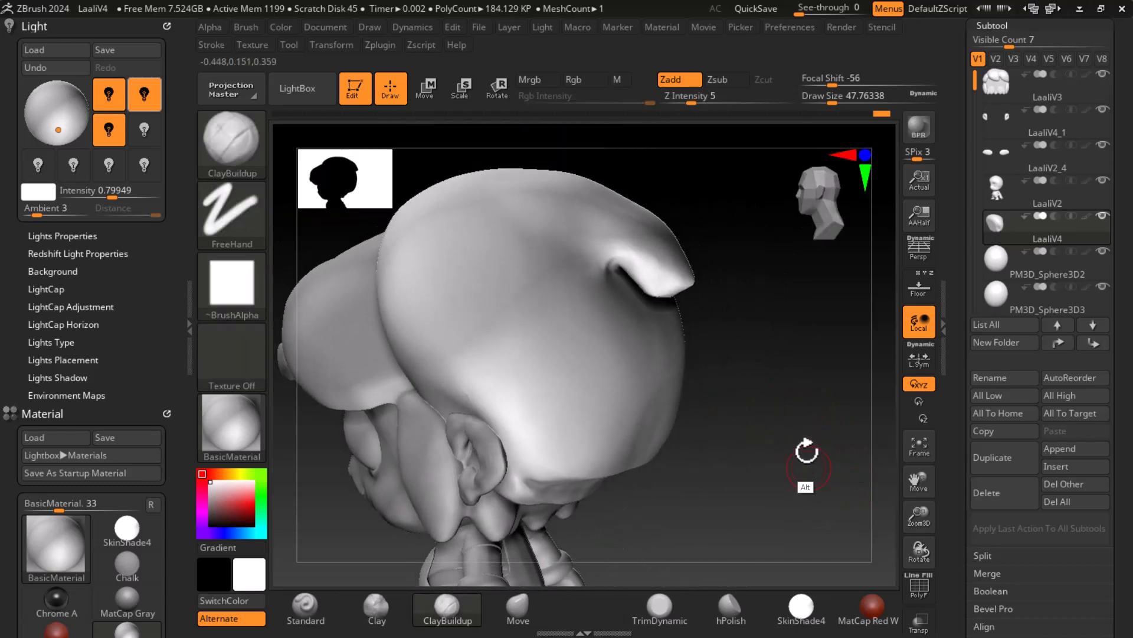
{"action": "left_click_drag", "start_coordinate": [808, 356], "coordinate": [812, 413]}
Add clay with the ClayBuildup brush around both sides of the curled tail's base on the hat
{"action": "mouse_move", "coordinate": [630, 219]}
{"action": "left_mouse_down", "text": "shift"}
{"action": "mouse_move", "coordinate": [704, 290]}
{"action": "mouse_move", "coordinate": [792, 299]}
{"action": "mouse_move", "coordinate": [819, 376]}
{"action": "mouse_move", "coordinate": [850, 374]}
{"action": "mouse_move", "coordinate": [832, 306]}
{"action": "mouse_move", "coordinate": [787, 329]}
{"action": "mouse_move", "coordinate": [807, 411]}
{"action": "mouse_move", "coordinate": [860, 417]}
{"action": "mouse_move", "coordinate": [876, 493]}
{"action": "mouse_move", "coordinate": [804, 464]}
{"action": "mouse_move", "coordinate": [825, 519]}
{"action": "mouse_move", "coordinate": [825, 480]}
{"action": "mouse_move", "coordinate": [863, 483]}
{"action": "mouse_move", "coordinate": [865, 468]}
{"action": "left_mouse_up", "text": "shift"}
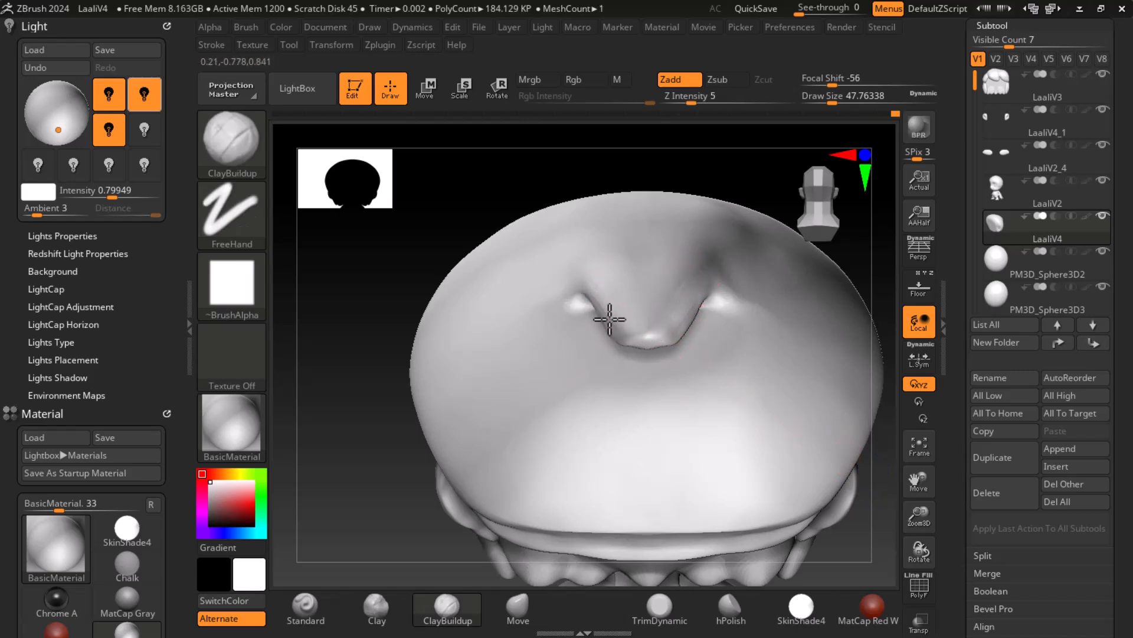
{"action": "left_click_drag", "start_coordinate": [577, 270], "coordinate": [599, 301]}
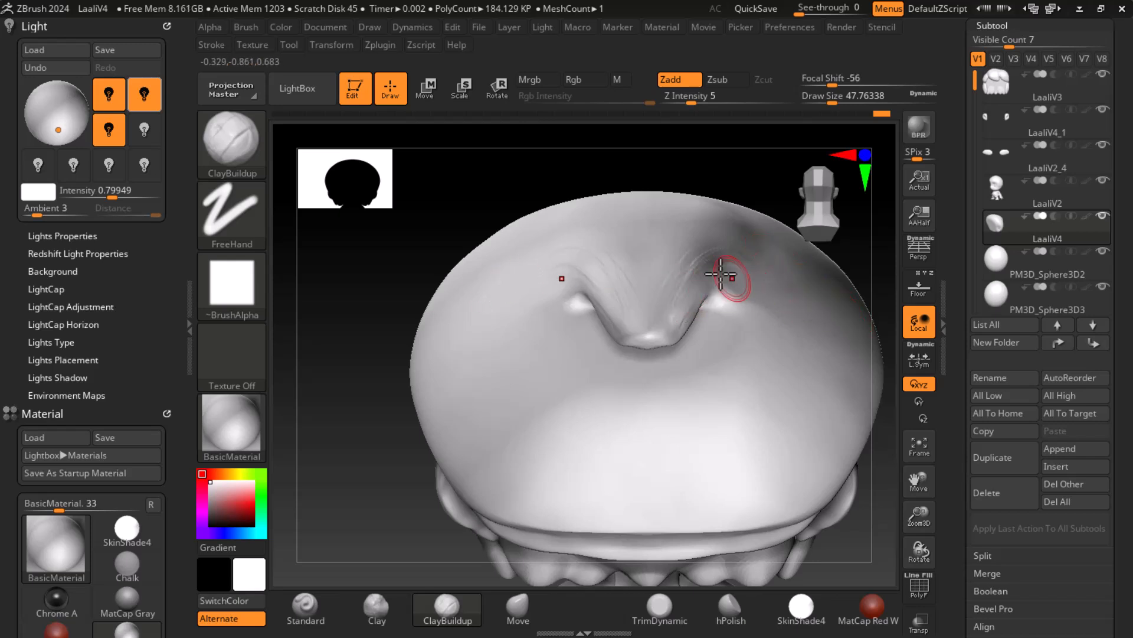
{"action": "mouse_move", "coordinate": [311, 317]}
{"action": "left_mouse_down"}
{"action": "mouse_move", "coordinate": [355, 313]}
{"action": "mouse_move", "coordinate": [396, 336]}
{"action": "left_mouse_up"}
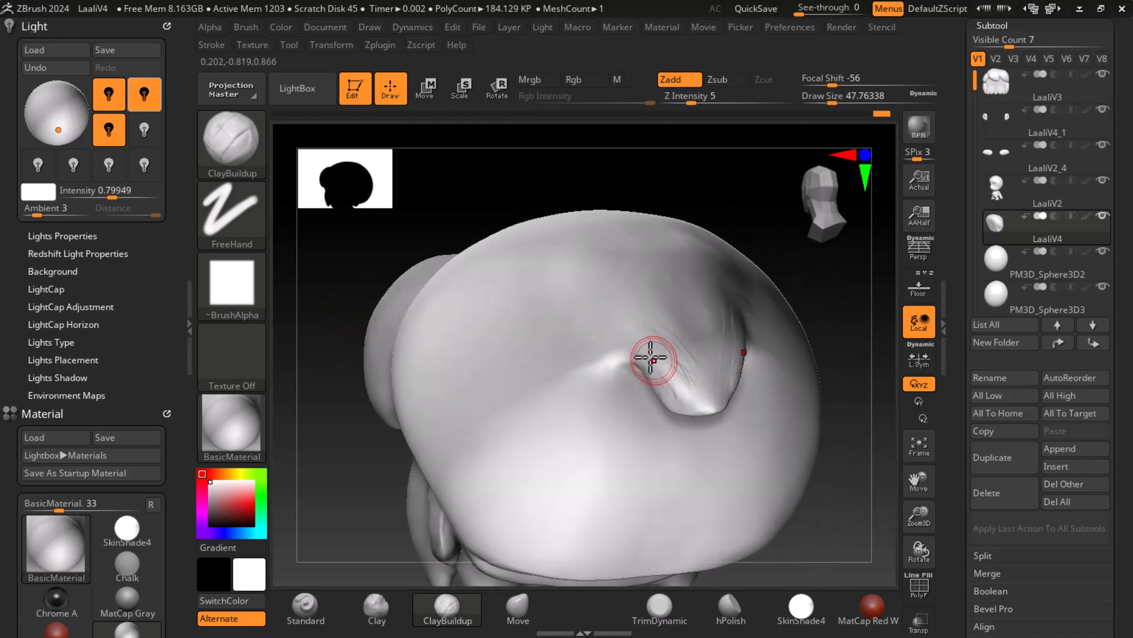
{"action": "left_click_drag", "start_coordinate": [840, 333], "coordinate": [694, 402]}
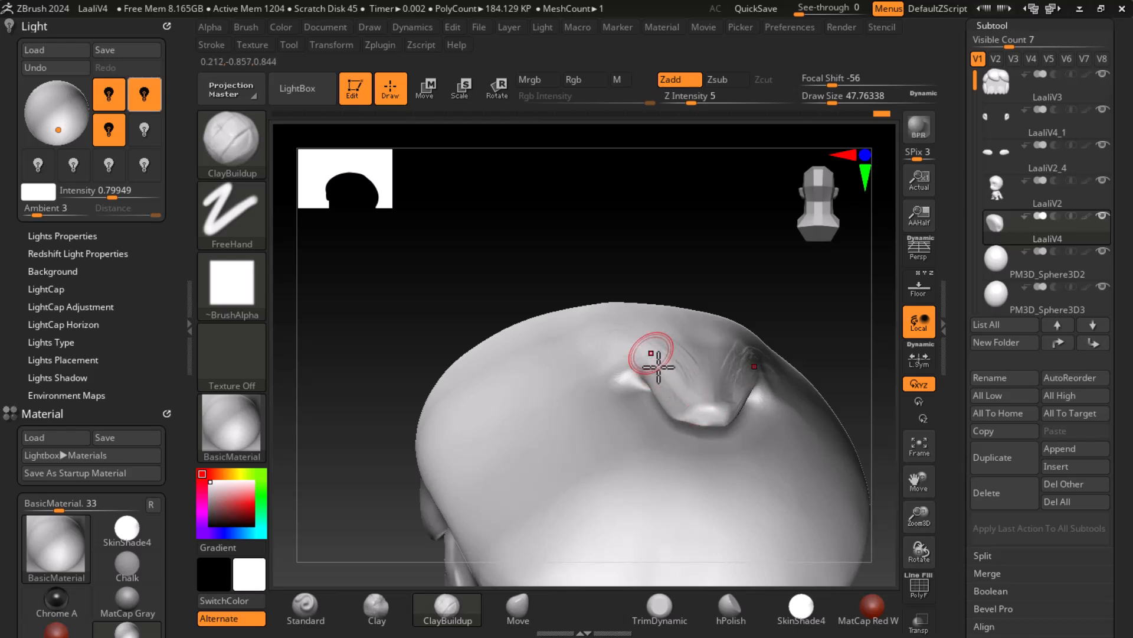
Smooth the added clay so the base of the curled tail blends into the hat
{"action": "key", "text": "shift"}
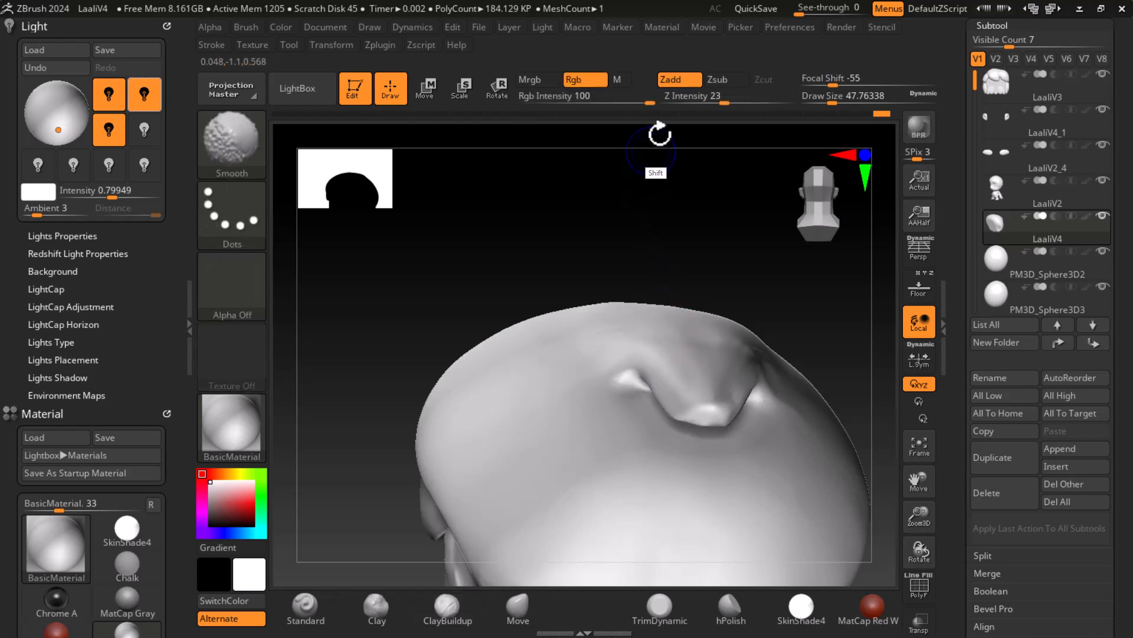
{"action": "key", "text": "shift"}
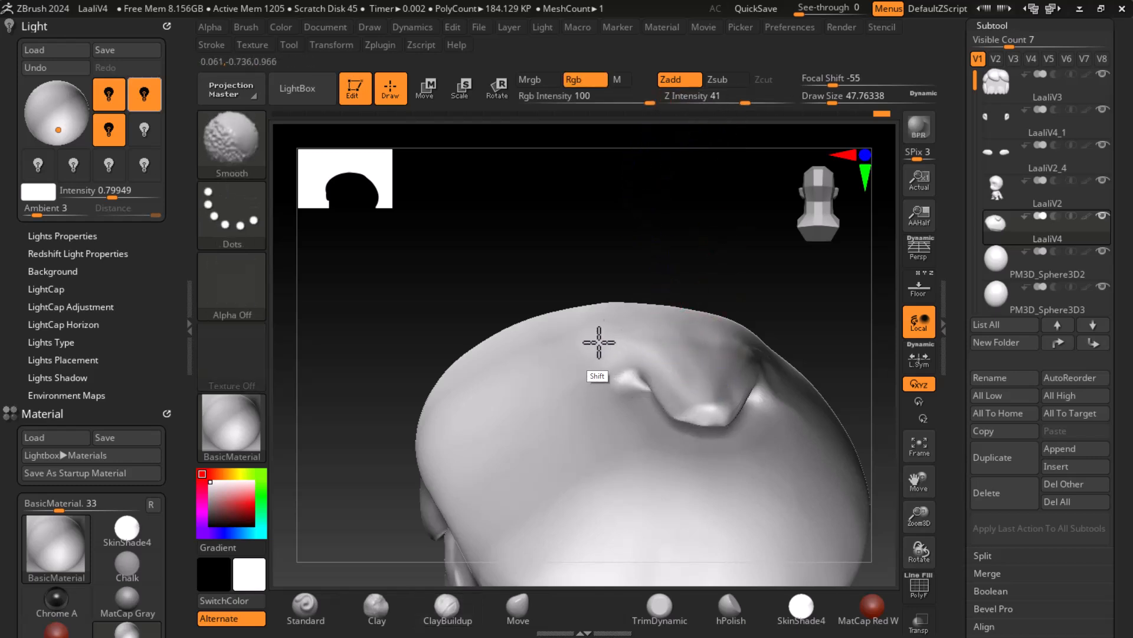
{"action": "mouse_move", "coordinate": [726, 322]}
{"action": "left_mouse_down"}
{"action": "mouse_move", "coordinate": [847, 419]}
{"action": "mouse_move", "coordinate": [797, 407]}
{"action": "mouse_move", "coordinate": [830, 397]}
{"action": "left_mouse_up"}
{"action": "key", "text": "shift"}
{"action": "mouse_move", "coordinate": [726, 321]}
{"action": "left_mouse_down"}
{"action": "mouse_move", "coordinate": [759, 321]}
{"action": "mouse_move", "coordinate": [764, 346]}
{"action": "mouse_move", "coordinate": [635, 332]}
{"action": "left_mouse_up"}
{"action": "key", "text": "shift"}
{"action": "mouse_move", "coordinate": [799, 445]}
{"action": "left_mouse_down"}
{"action": "mouse_move", "coordinate": [868, 443]}
{"action": "mouse_move", "coordinate": [827, 468]}
{"action": "mouse_move", "coordinate": [806, 382]}
{"action": "mouse_move", "coordinate": [840, 415]}
{"action": "mouse_move", "coordinate": [809, 303]}
{"action": "mouse_move", "coordinate": [807, 430]}
{"action": "mouse_move", "coordinate": [789, 363]}
{"action": "mouse_move", "coordinate": [784, 431]}
{"action": "mouse_move", "coordinate": [795, 413]}
{"action": "left_mouse_up"}
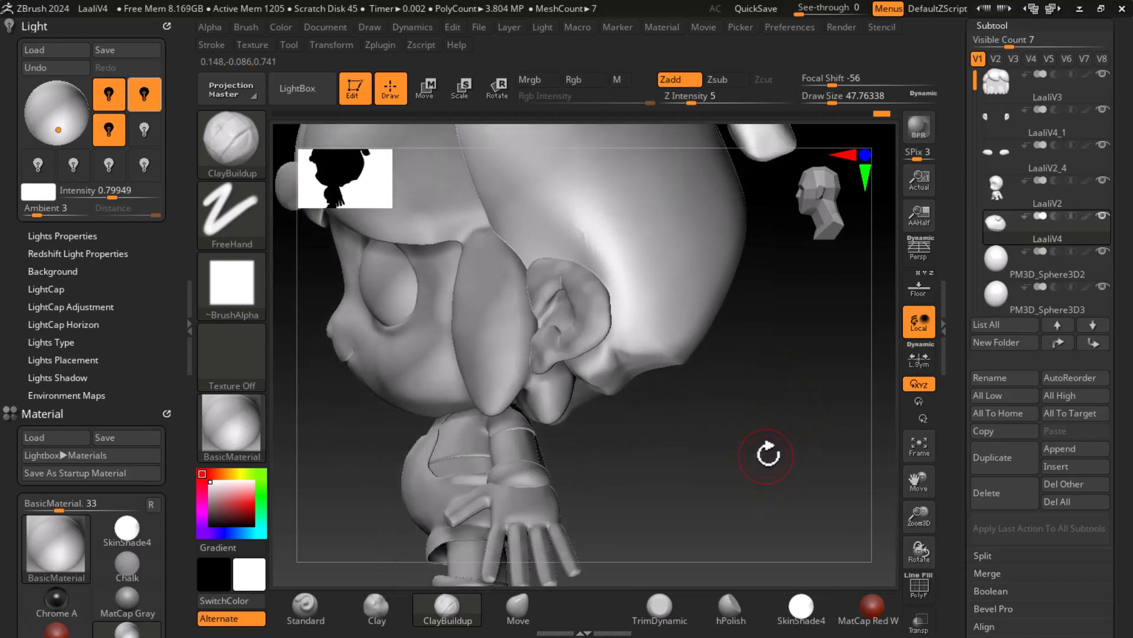
Flatten the band along the hat's lower back and sharpen its upper edge behind the ear with the hPolish brush
{"action": "key", "text": "shift+f"}
{"action": "key", "text": "shift+f"}
{"action": "mouse_move", "coordinate": [698, 418]}
{"action": "left_mouse_down", "text": "alt"}
{"action": "mouse_move", "coordinate": [689, 420]}
{"action": "mouse_move", "coordinate": [777, 455]}
{"action": "mouse_move", "coordinate": [805, 536]}
{"action": "mouse_move", "coordinate": [811, 345]}
{"action": "mouse_move", "coordinate": [805, 484]}
{"action": "mouse_move", "coordinate": [710, 333]}
{"action": "mouse_move", "coordinate": [738, 405]}
{"action": "mouse_move", "coordinate": [724, 443]}
{"action": "mouse_move", "coordinate": [683, 443]}
{"action": "mouse_move", "coordinate": [683, 392]}
{"action": "mouse_move", "coordinate": [691, 448]}
{"action": "mouse_move", "coordinate": [660, 385]}
{"action": "left_mouse_up", "text": "alt"}
{"action": "left_click", "coordinate": [731, 608]}
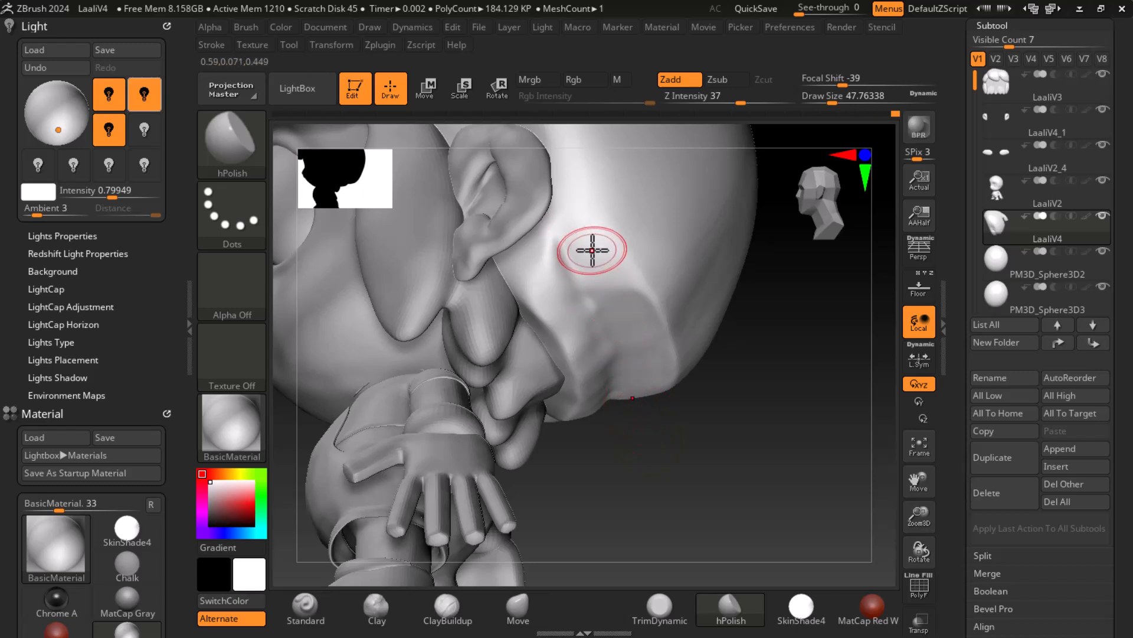
{"action": "left_click_drag", "start_coordinate": [638, 378], "coordinate": [649, 413]}
{"action": "left_click_drag", "start_coordinate": [723, 460], "coordinate": [762, 466]}
{"action": "left_click_drag", "start_coordinate": [753, 438], "coordinate": [730, 466]}
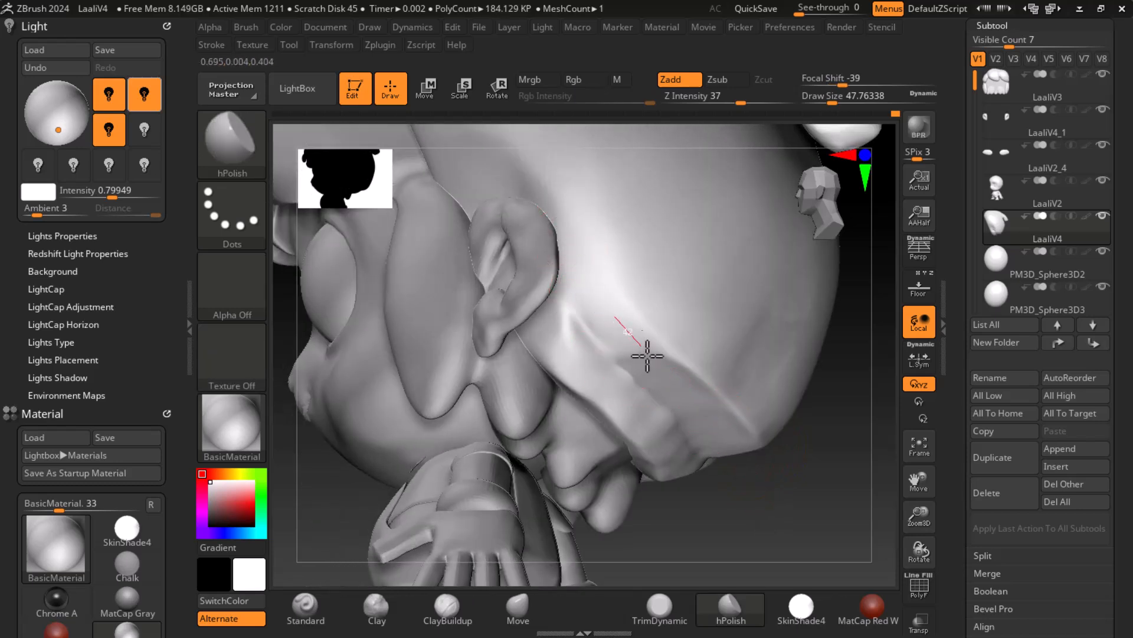
{"action": "mouse_move", "coordinate": [671, 464]}
{"action": "left_mouse_down"}
{"action": "mouse_move", "coordinate": [761, 392]}
{"action": "mouse_move", "coordinate": [787, 413]}
{"action": "mouse_move", "coordinate": [807, 542]}
{"action": "mouse_move", "coordinate": [799, 448]}
{"action": "mouse_move", "coordinate": [820, 480]}
{"action": "mouse_move", "coordinate": [771, 450]}
{"action": "mouse_move", "coordinate": [435, 466]}
{"action": "mouse_move", "coordinate": [334, 450]}
{"action": "mouse_move", "coordinate": [753, 463]}
{"action": "mouse_move", "coordinate": [760, 425]}
{"action": "mouse_move", "coordinate": [714, 405]}
{"action": "left_mouse_up"}
{"action": "left_click_drag", "start_coordinate": [500, 293], "coordinate": [549, 323]}
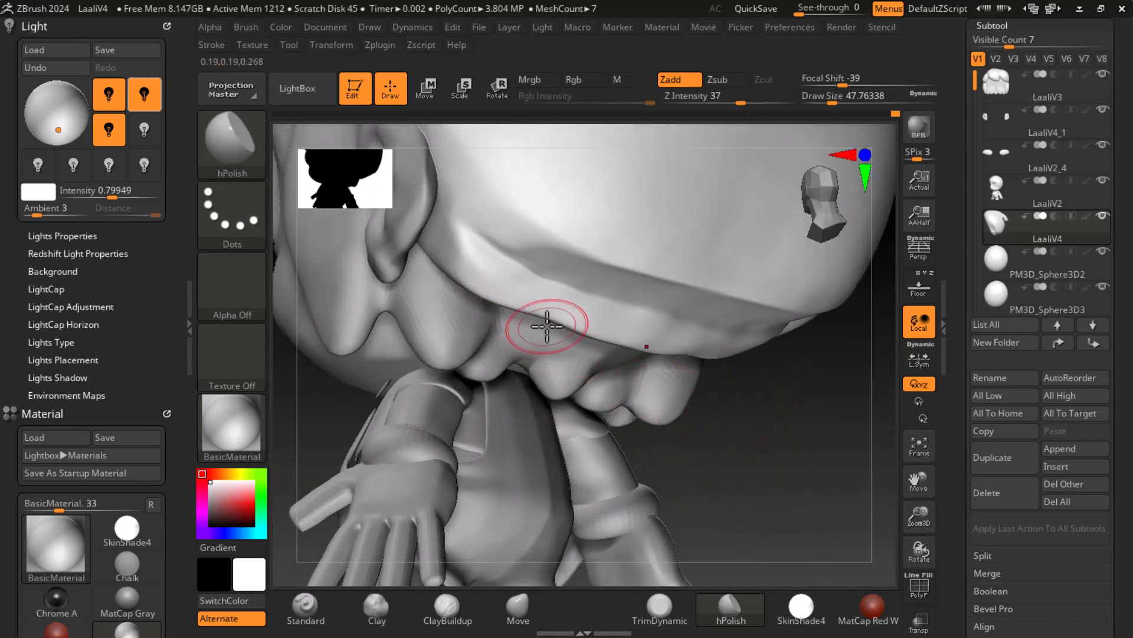
Reduce the draw size to about 33 and polish the hat's lower rim above the hair at the back
{"action": "left_click_drag", "start_coordinate": [831, 99], "coordinate": [826, 99]}
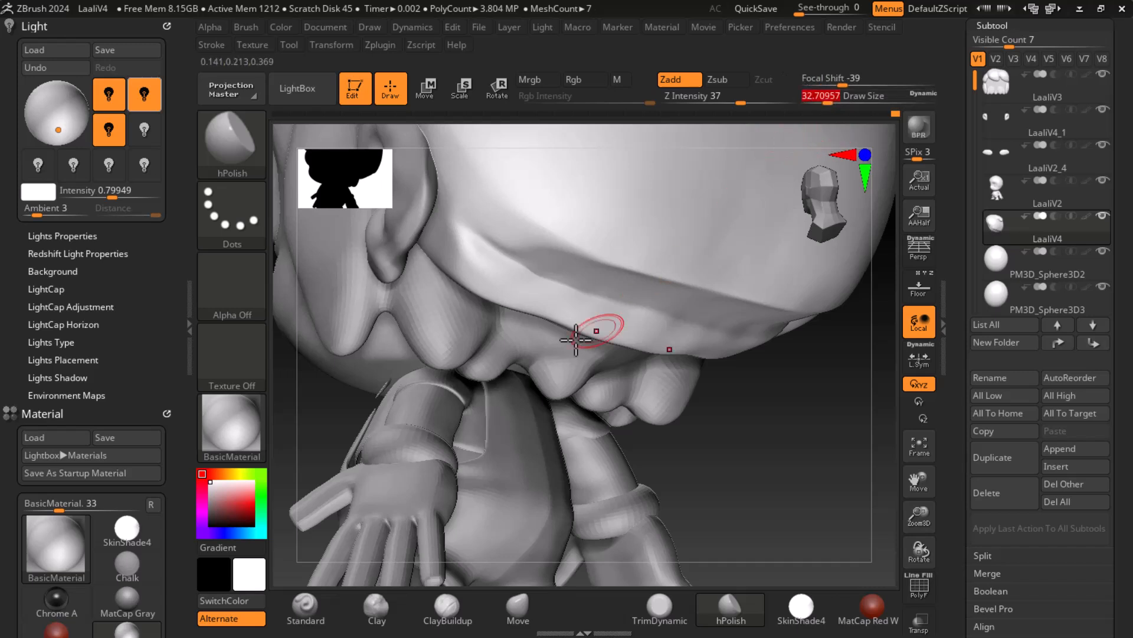
{"action": "left_click_drag", "start_coordinate": [660, 325], "coordinate": [720, 354]}
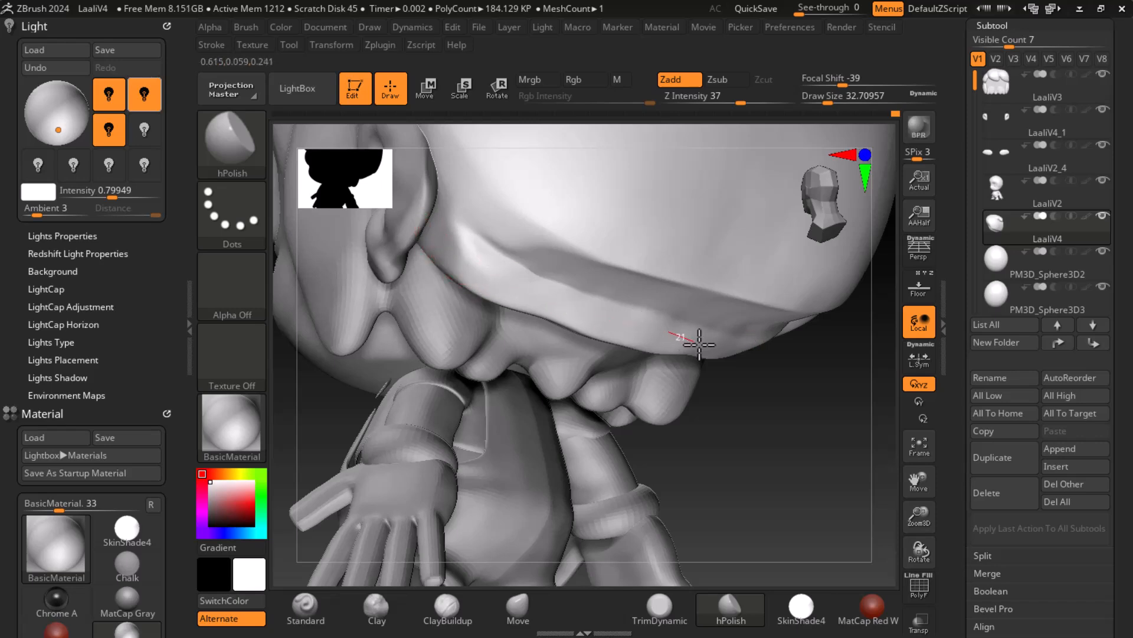
{"action": "left_click_drag", "start_coordinate": [786, 390], "coordinate": [815, 402]}
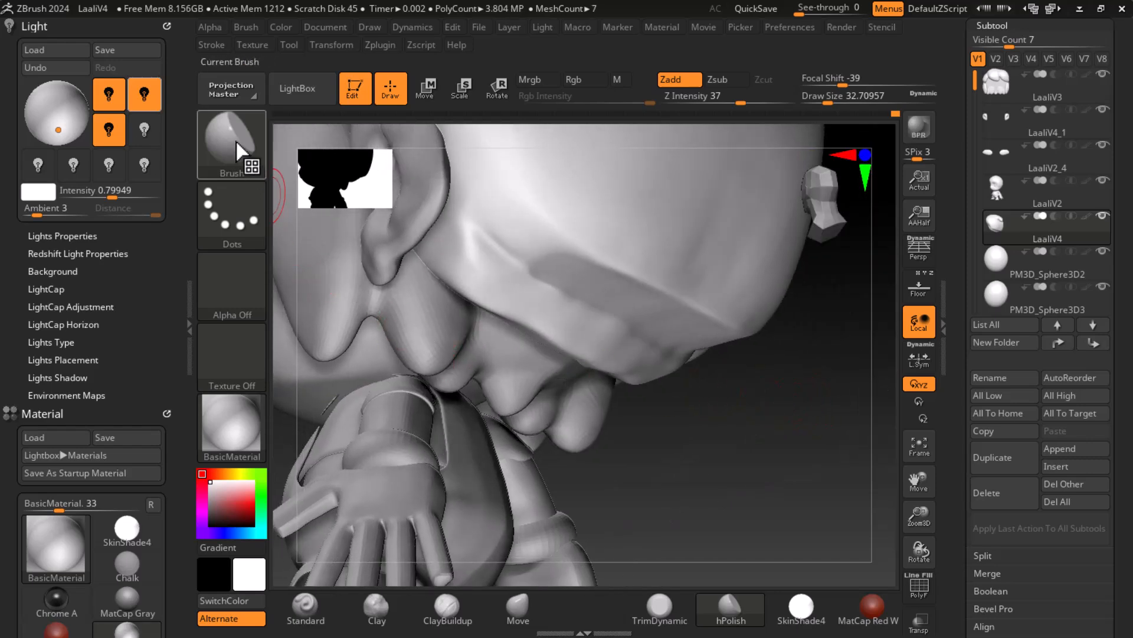
Pinch a crease along the hat's lower back band behind the ear with the Pinch brush at Z Intensity 20
{"action": "left_click", "coordinate": [239, 164]}
{"action": "key", "text": "p"}
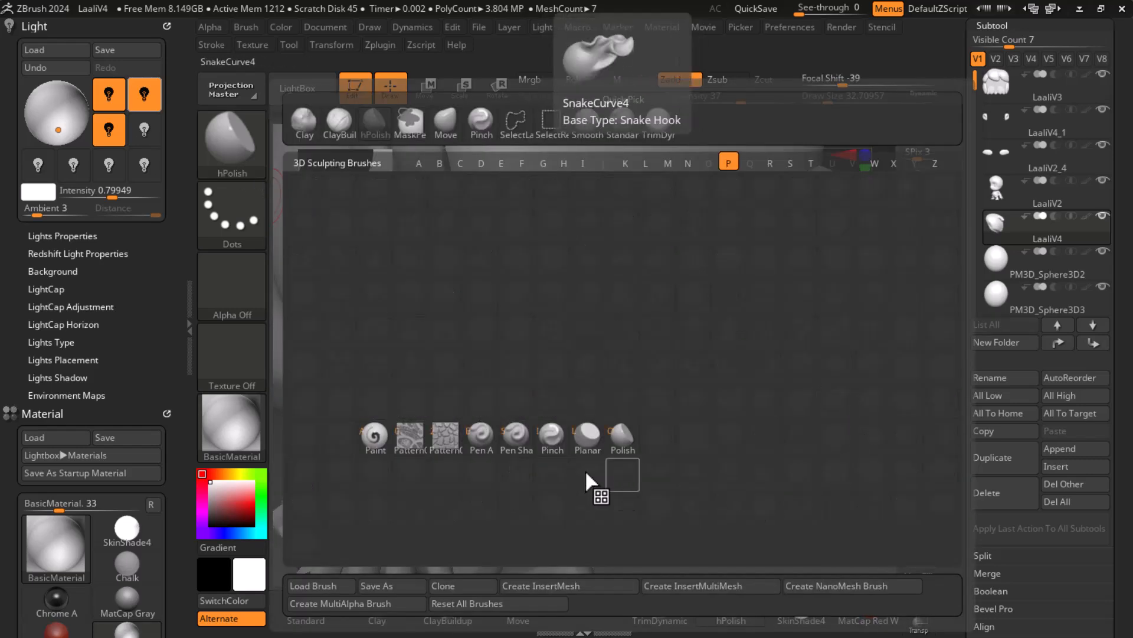
{"action": "left_click", "coordinate": [553, 437]}
{"action": "left_click_drag", "start_coordinate": [799, 461], "coordinate": [789, 415]}
{"action": "left_click_drag", "start_coordinate": [833, 473], "coordinate": [821, 425], "text": "alt"}
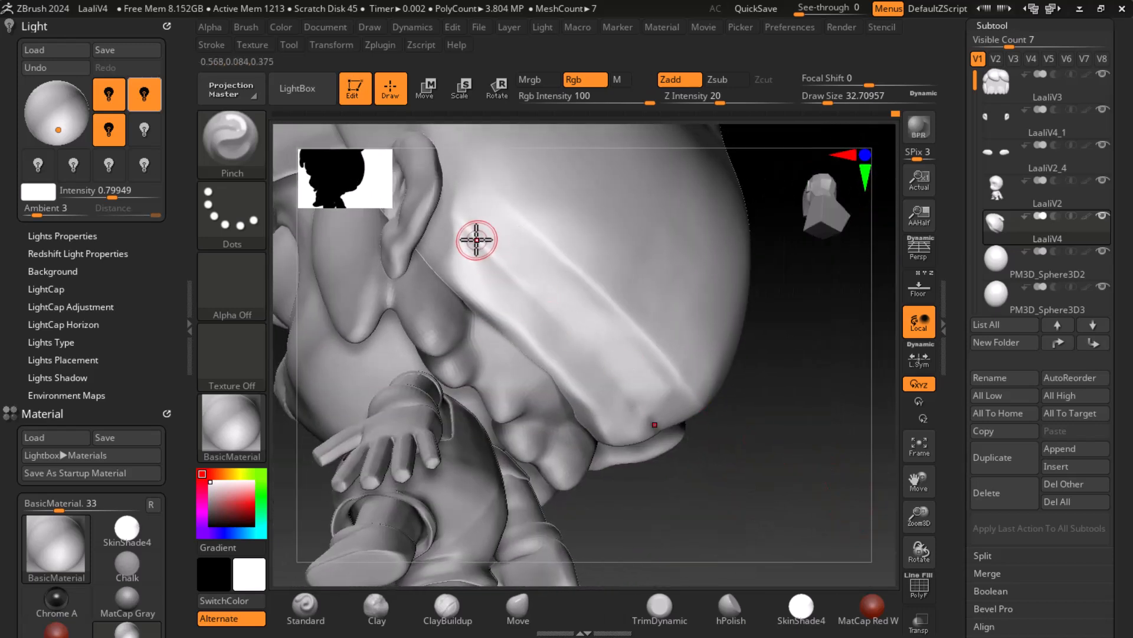
{"action": "left_click_drag", "start_coordinate": [515, 276], "coordinate": [533, 285]}
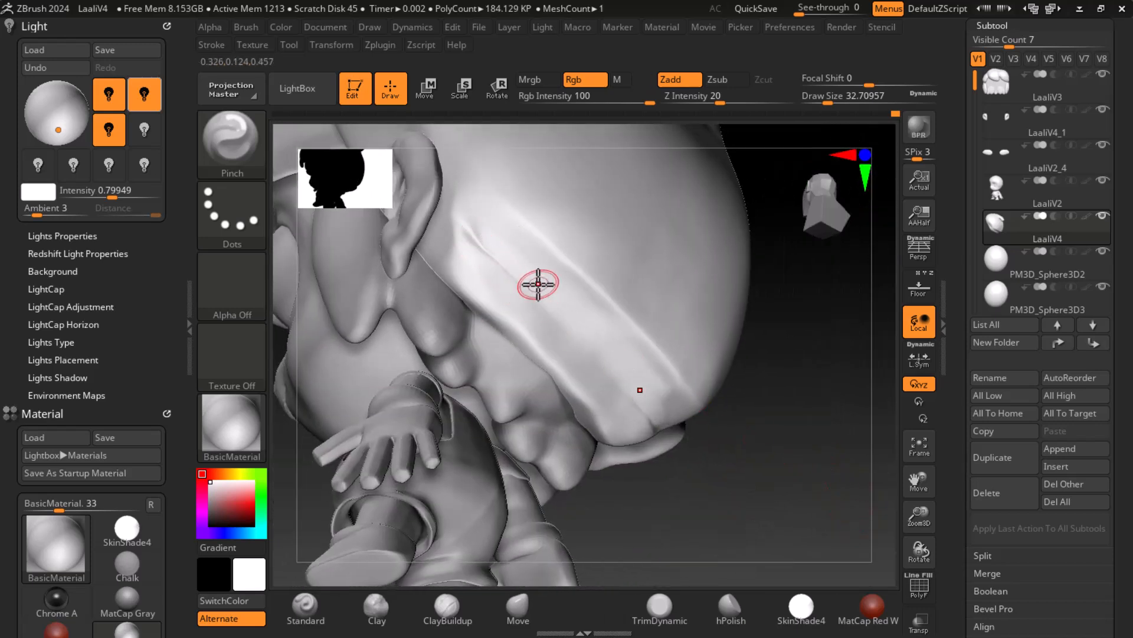
Undo the last Pinch stroke and turn on LazyMouse for the brush stroke
{"action": "key", "text": "ctrl+z"}
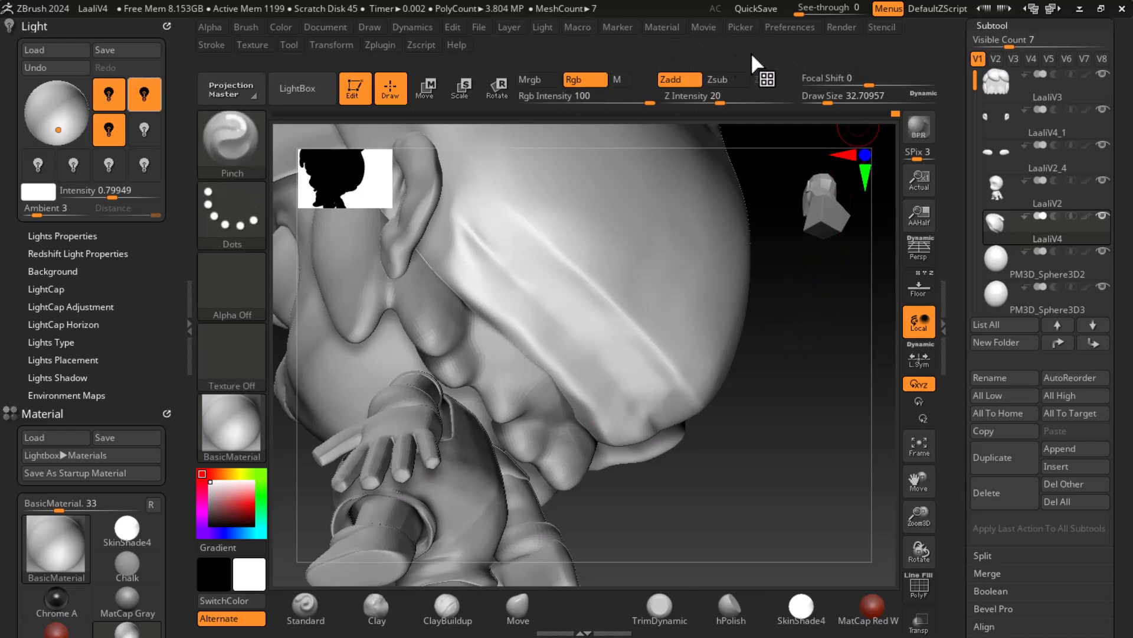
{"action": "left_click", "coordinate": [212, 45]}
{"action": "left_click", "coordinate": [206, 59]}
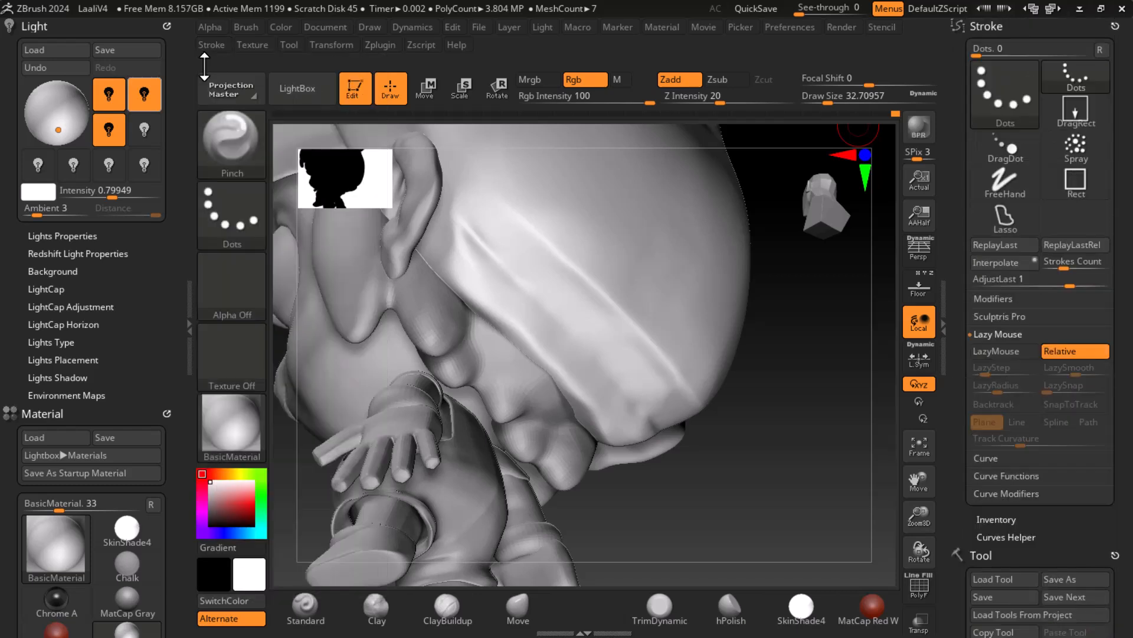
{"action": "left_click", "coordinate": [1001, 351]}
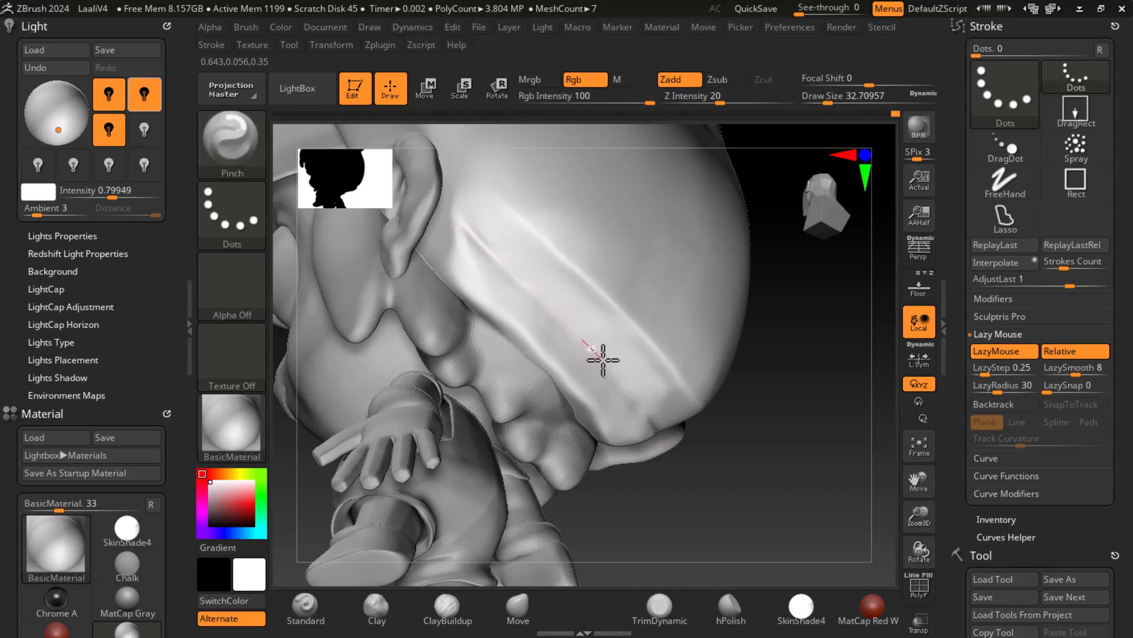
Pinch along the crease running across the band on the head with the lazy stroke
{"action": "mouse_move", "coordinate": [778, 460]}
{"action": "left_mouse_down"}
{"action": "mouse_move", "coordinate": [799, 493]}
{"action": "mouse_move", "coordinate": [787, 493]}
{"action": "mouse_move", "coordinate": [787, 472]}
{"action": "mouse_move", "coordinate": [755, 428]}
{"action": "left_mouse_up"}
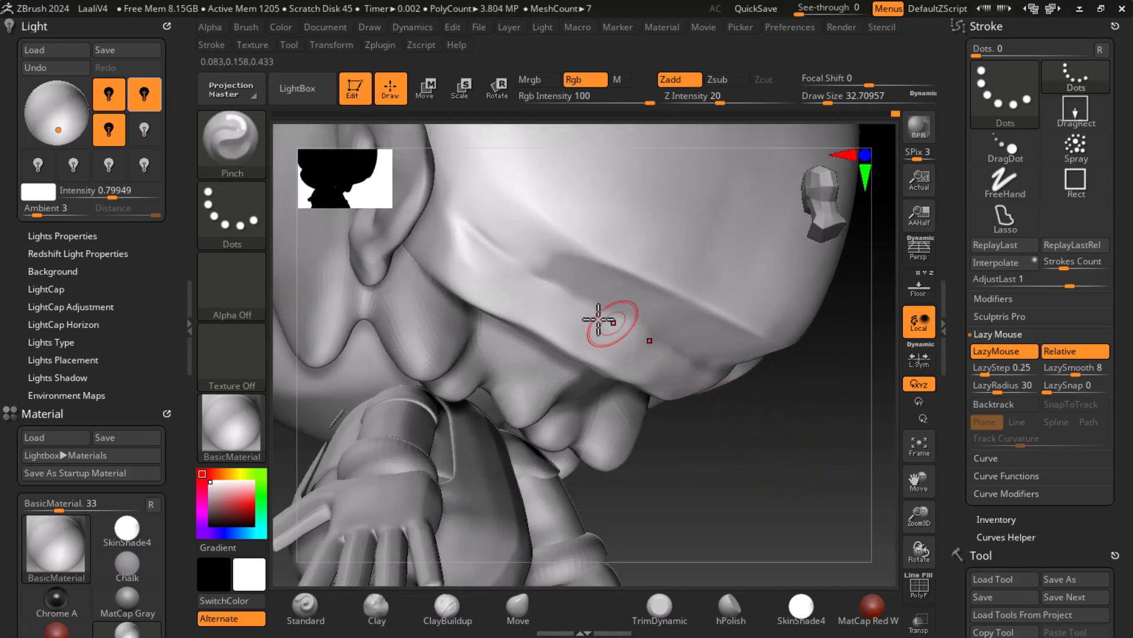
{"action": "left_click_drag", "start_coordinate": [498, 243], "coordinate": [507, 255]}
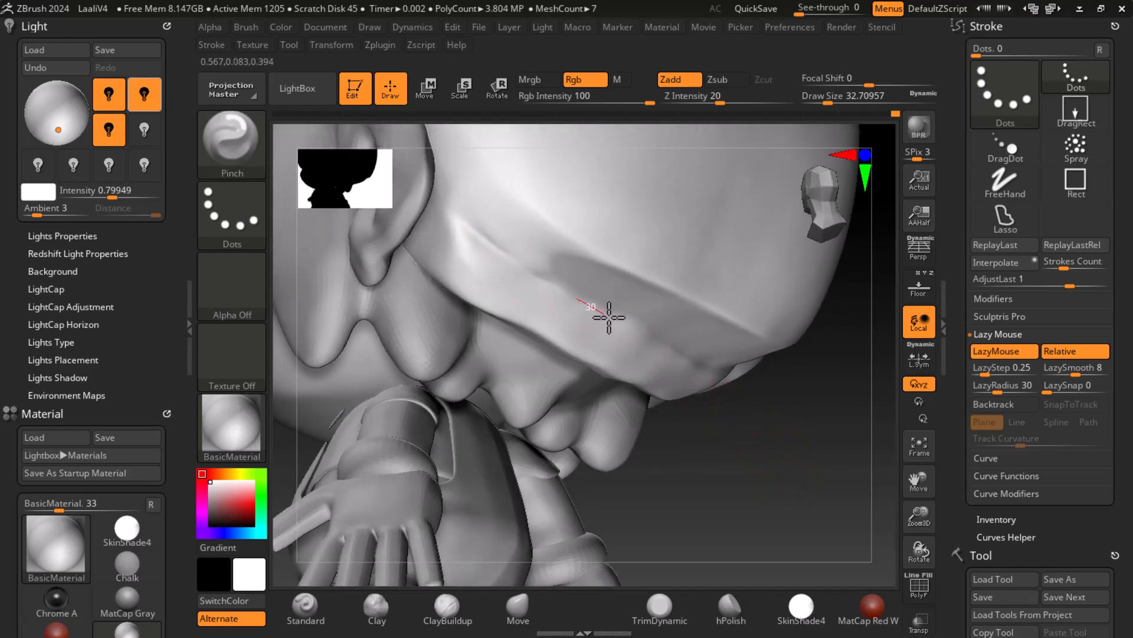
{"action": "left_click_drag", "start_coordinate": [812, 441], "coordinate": [787, 466]}
Carve along the band's crease with the Standard brush in Zsub mode at Z Intensity 25
{"action": "left_click", "coordinate": [305, 605]}
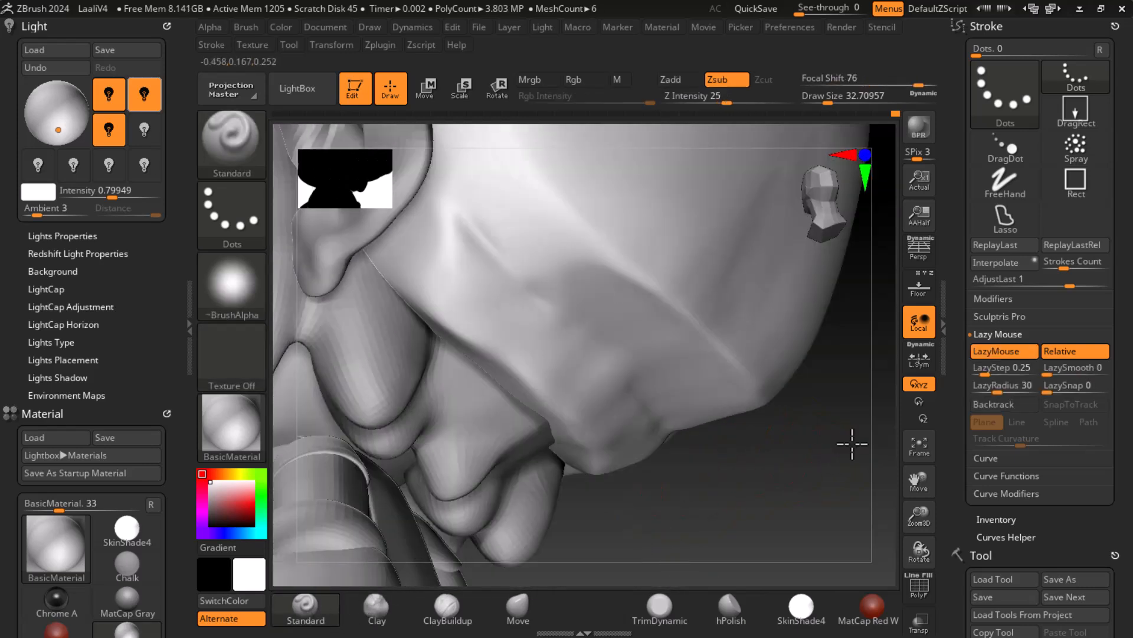
{"action": "left_click_drag", "start_coordinate": [850, 440], "coordinate": [734, 450]}
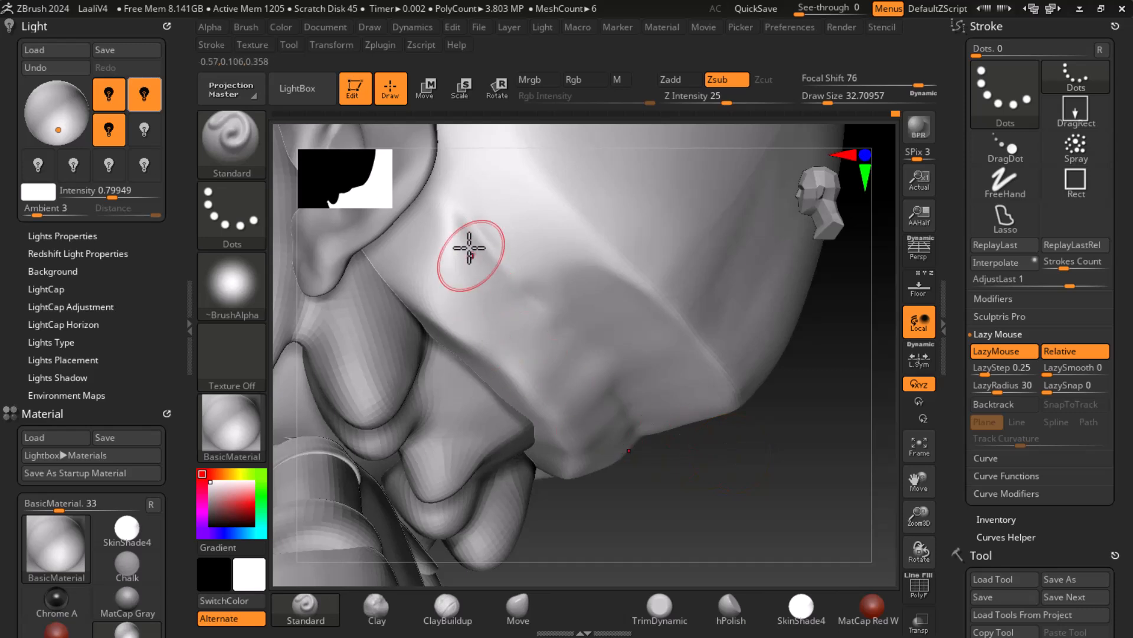
{"action": "left_click_drag", "start_coordinate": [478, 238], "coordinate": [583, 325]}
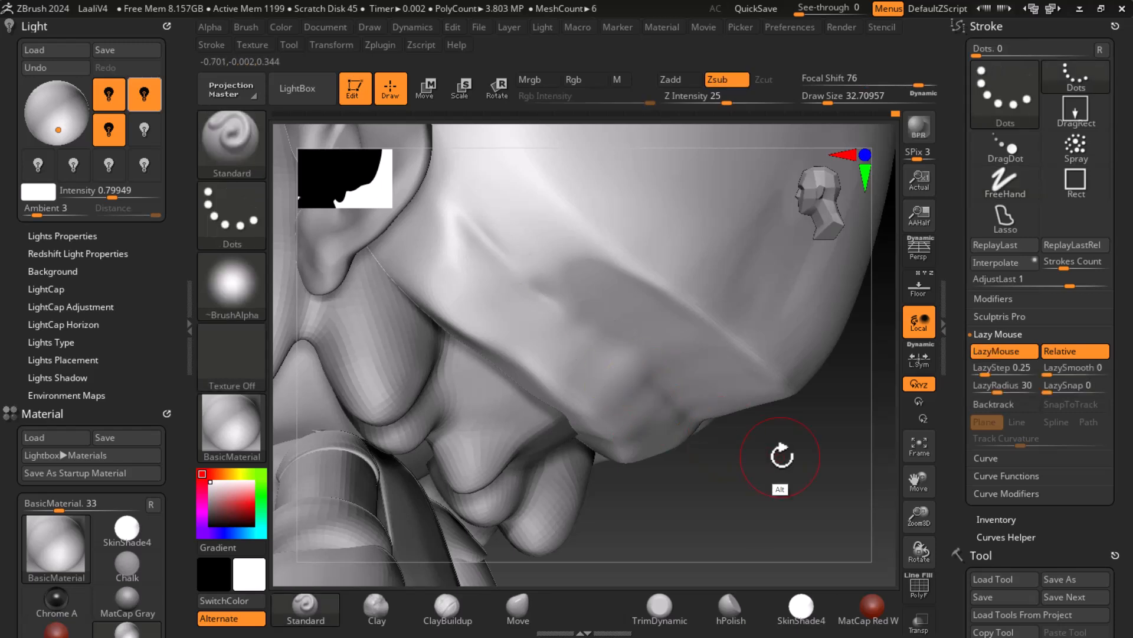
{"action": "left_click_drag", "start_coordinate": [779, 458], "coordinate": [772, 435], "text": "alt"}
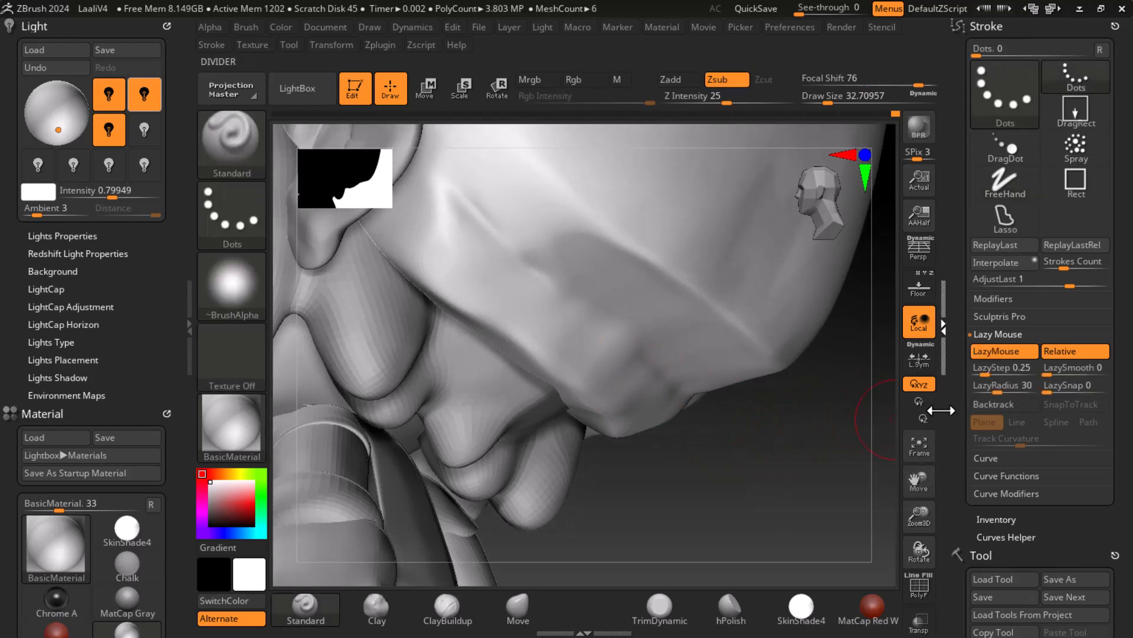
Divide the head mesh in the Geometry settings to add subdivision level 2
{"action": "left_click_drag", "start_coordinate": [941, 417], "coordinate": [934, 378]}
{"action": "left_click_drag", "start_coordinate": [952, 440], "coordinate": [934, 275]}
{"action": "left_click_drag", "start_coordinate": [966, 532], "coordinate": [951, 352]}
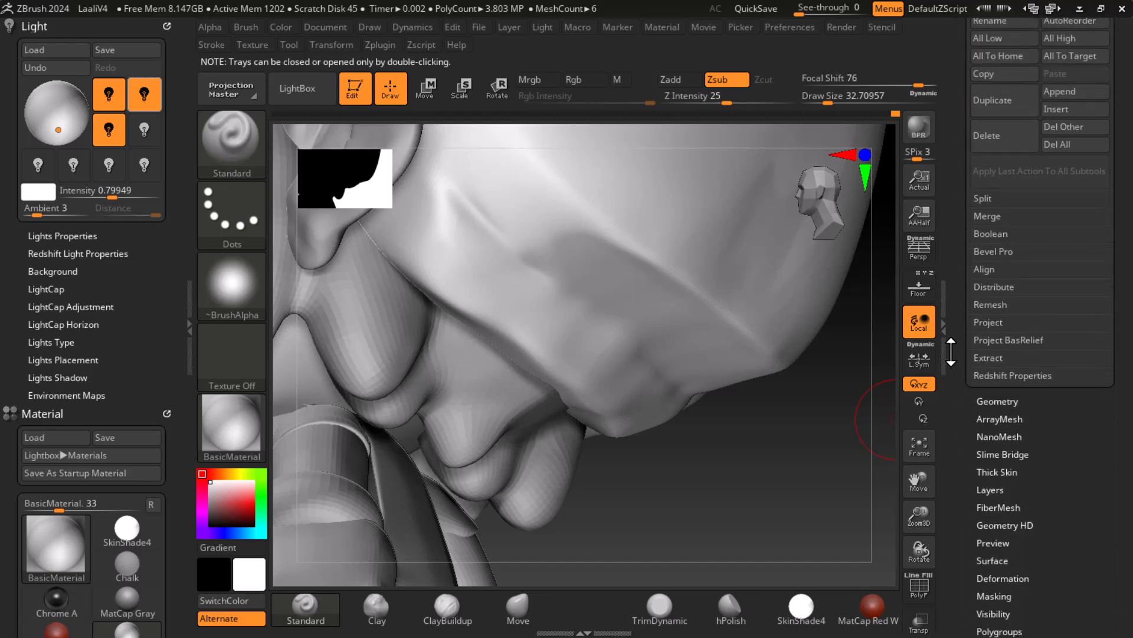
{"action": "left_click", "coordinate": [997, 401]}
{"action": "left_click", "coordinate": [1008, 328]}
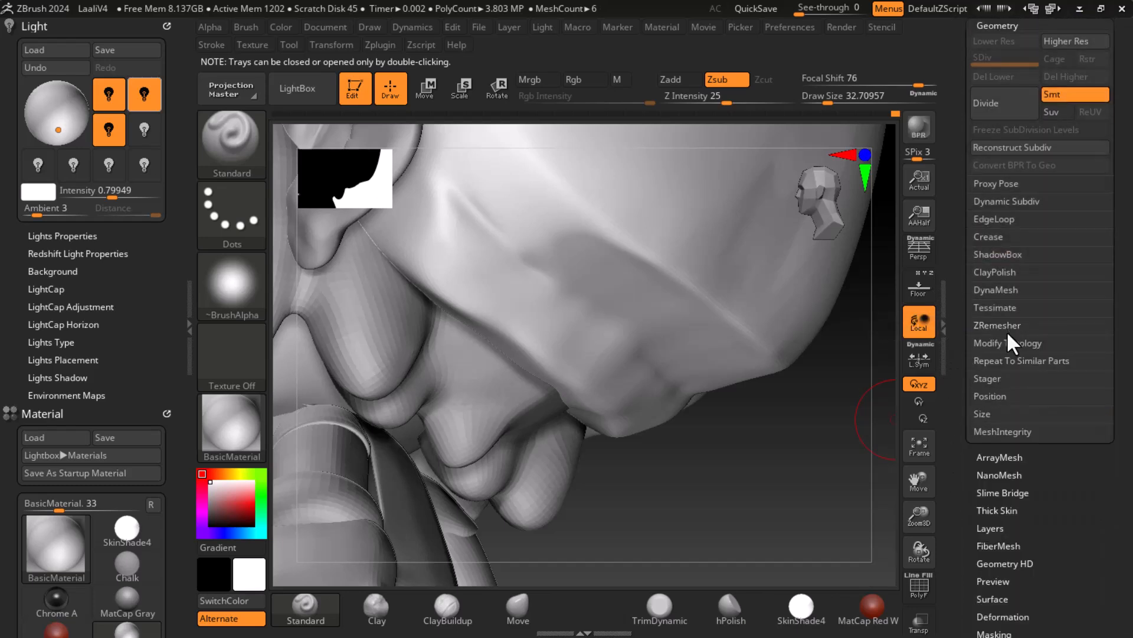
{"action": "left_click", "coordinate": [1005, 289]}
{"action": "left_click", "coordinate": [1002, 288]}
{"action": "left_click", "coordinate": [987, 100]}
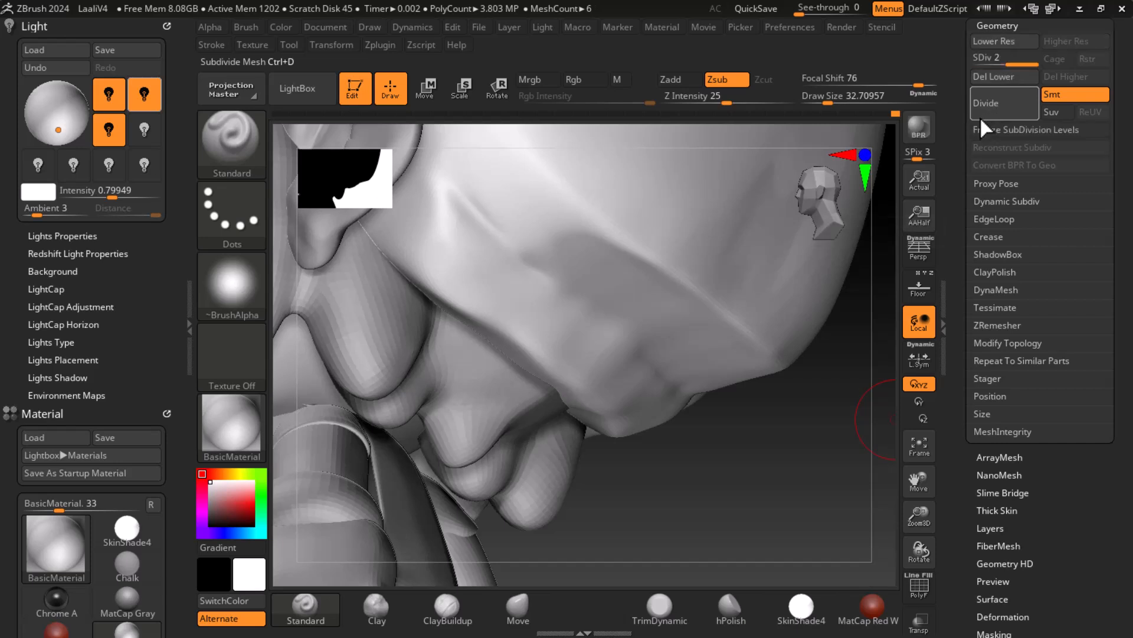
Carve the crease along the middle of the band with subtractive Standard brush strokes
{"action": "left_click_drag", "start_coordinate": [480, 215], "coordinate": [556, 276]}
{"action": "left_click_drag", "start_coordinate": [599, 307], "coordinate": [703, 397]}
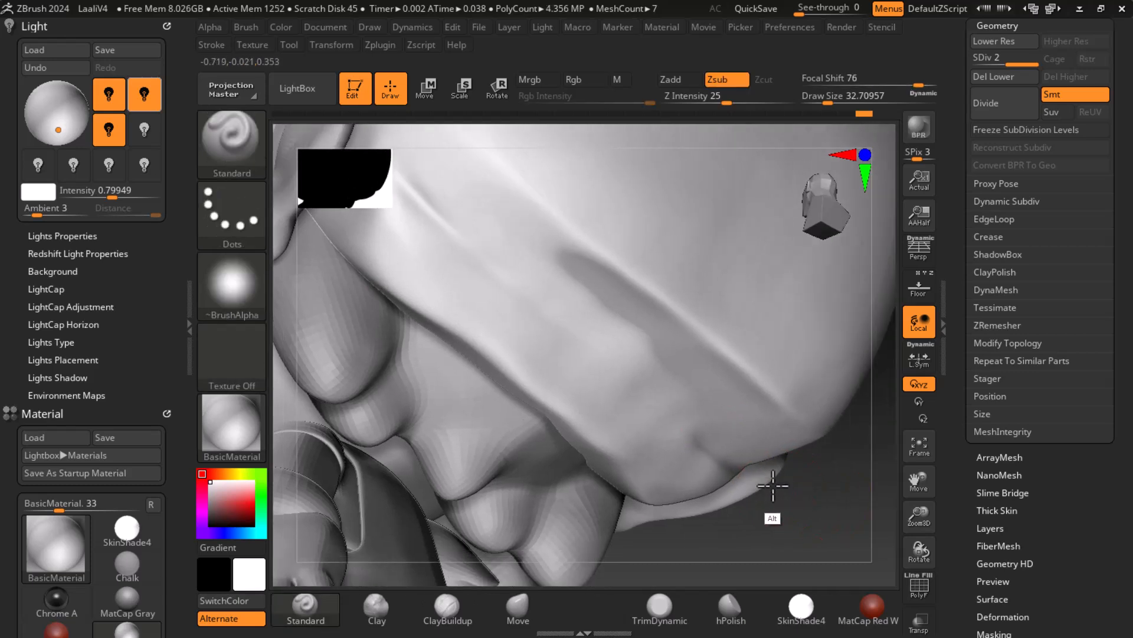
{"action": "left_click_drag", "start_coordinate": [767, 481], "coordinate": [829, 497]}
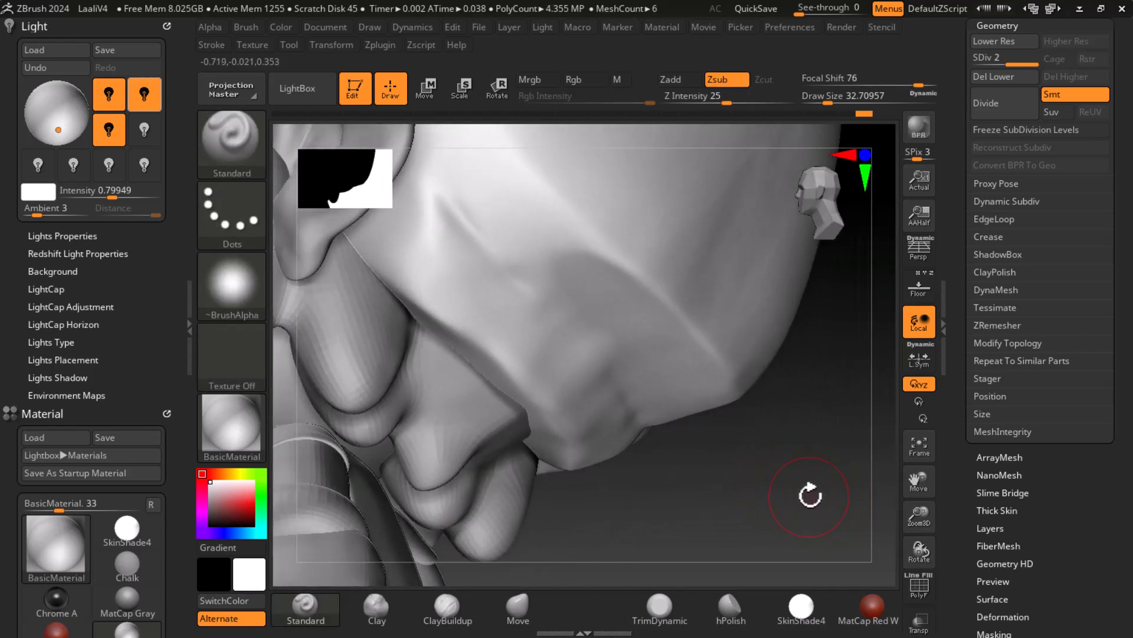
Divide the head mesh to subdivision level 3 and carve a continuous groove along the band down to its front end
{"action": "left_click", "coordinate": [980, 106]}
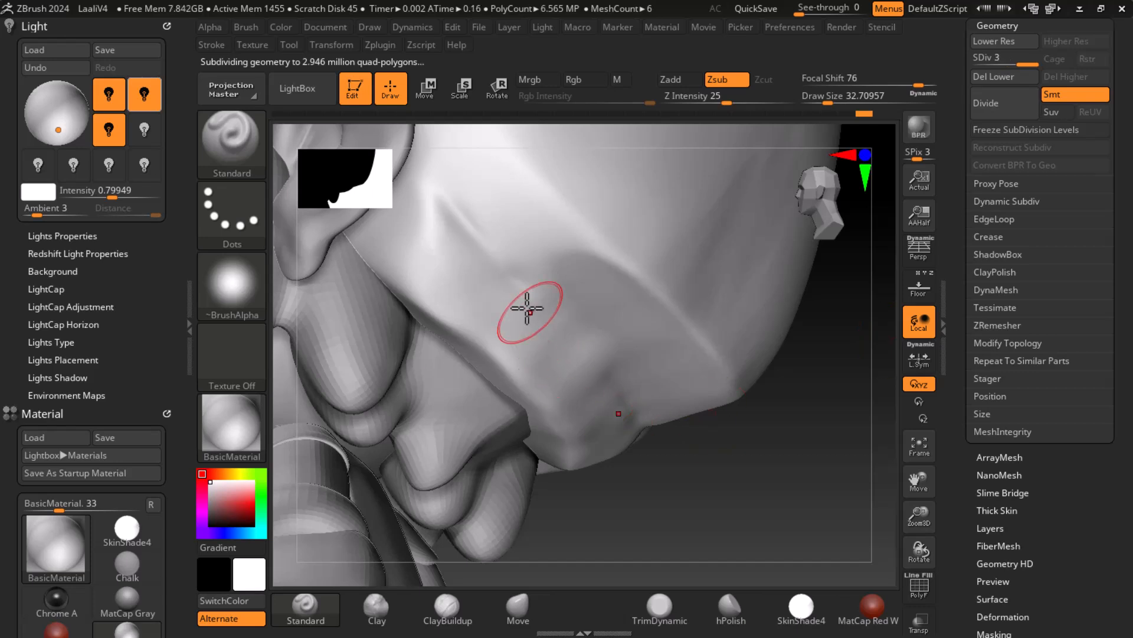
{"action": "left_click_drag", "start_coordinate": [432, 222], "coordinate": [455, 220]}
{"action": "left_click_drag", "start_coordinate": [491, 259], "coordinate": [554, 323]}
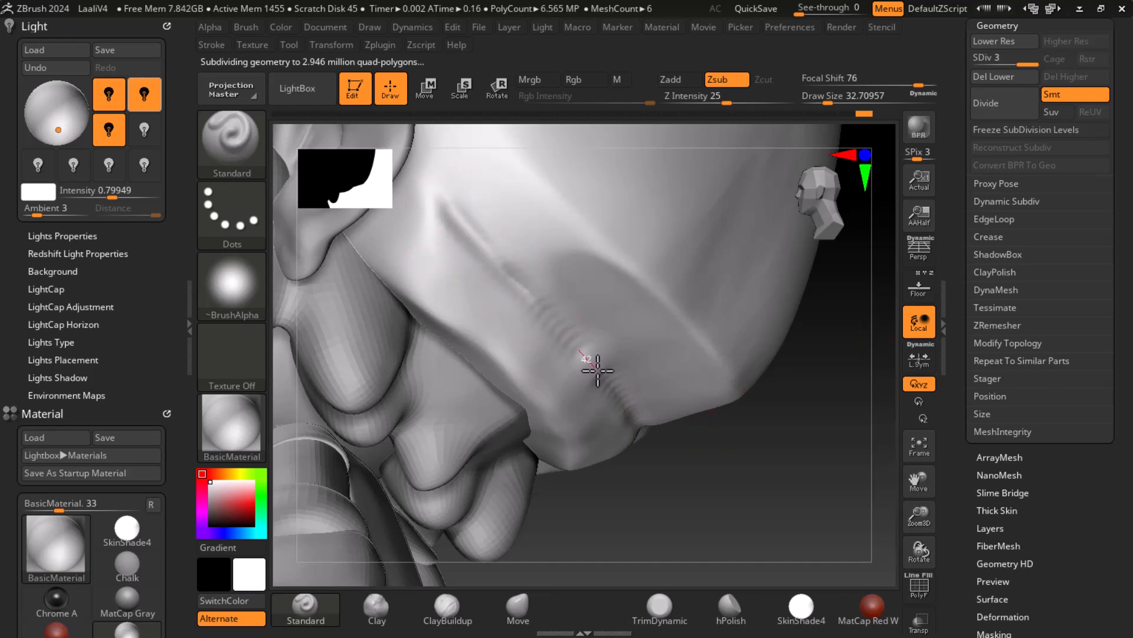
{"action": "left_click_drag", "start_coordinate": [612, 387], "coordinate": [619, 390]}
{"action": "mouse_move", "coordinate": [683, 418]}
{"action": "left_mouse_down"}
{"action": "mouse_move", "coordinate": [717, 478]}
{"action": "mouse_move", "coordinate": [699, 466]}
{"action": "left_mouse_up"}
Reduce the draw size to about 17 and smooth the bumpy part of the groove in the band
{"action": "key", "text": "shift+f"}
{"action": "key", "text": "shift+f"}
{"action": "left_click_drag", "start_coordinate": [800, 490], "coordinate": [771, 466], "text": "alt"}
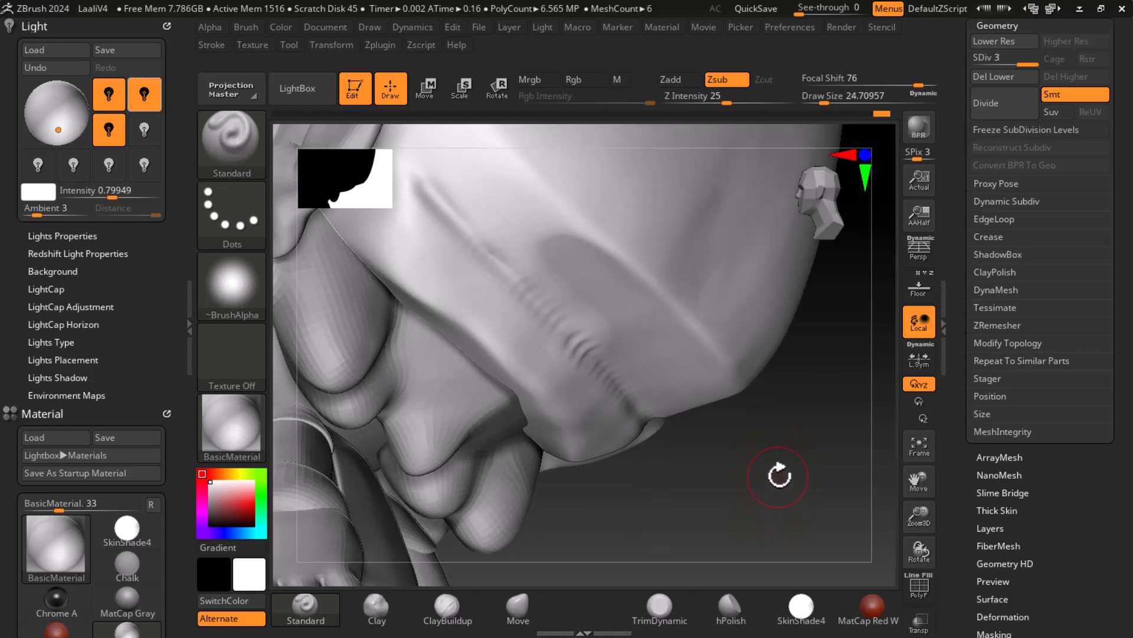
{"action": "left_click_drag", "start_coordinate": [784, 480], "coordinate": [676, 412]}
{"action": "key", "text": "shift"}
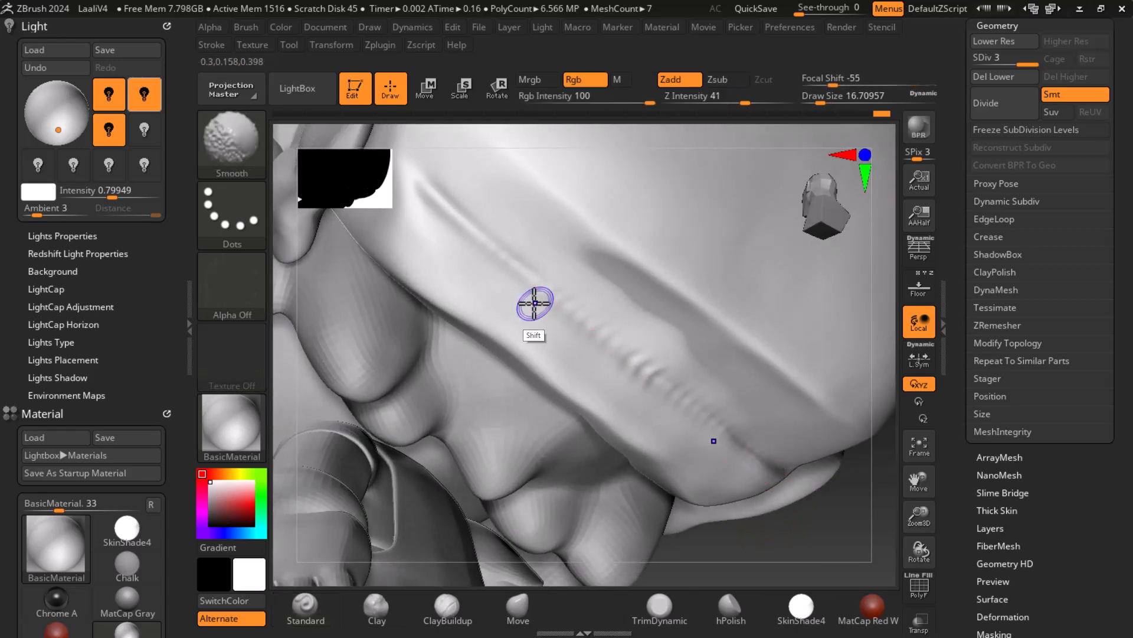
{"action": "left_click_drag", "start_coordinate": [602, 360], "coordinate": [634, 378], "text": "shift"}
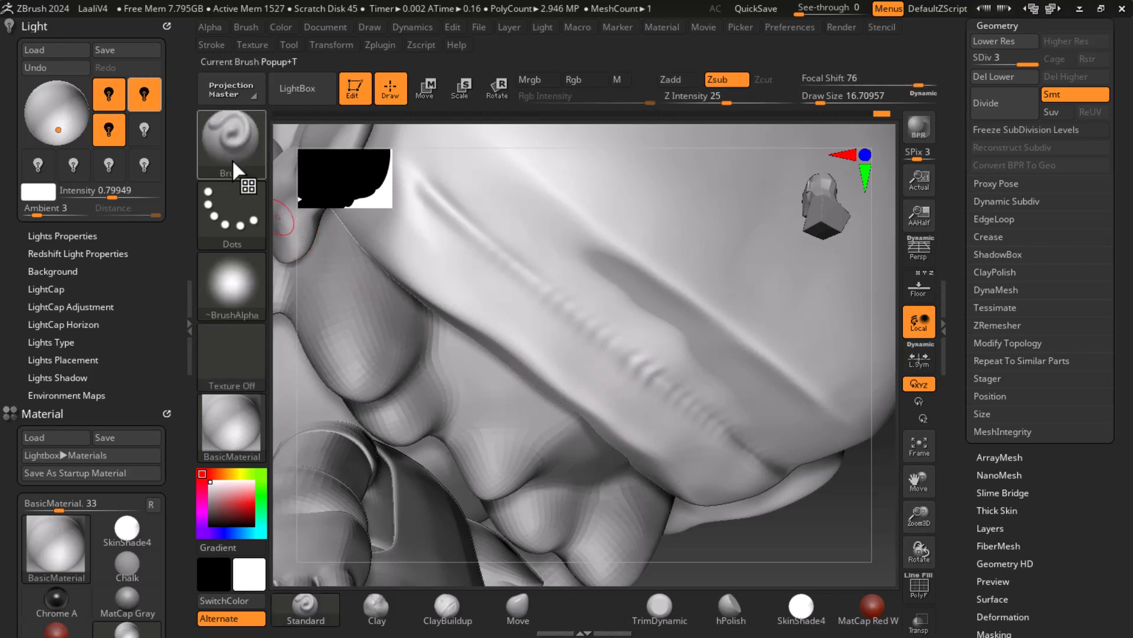
Switch to the Pinch brush to tighten the band's groove and smooth the ripples along it
{"action": "key", "text": "b"}
{"action": "key", "text": "p"}
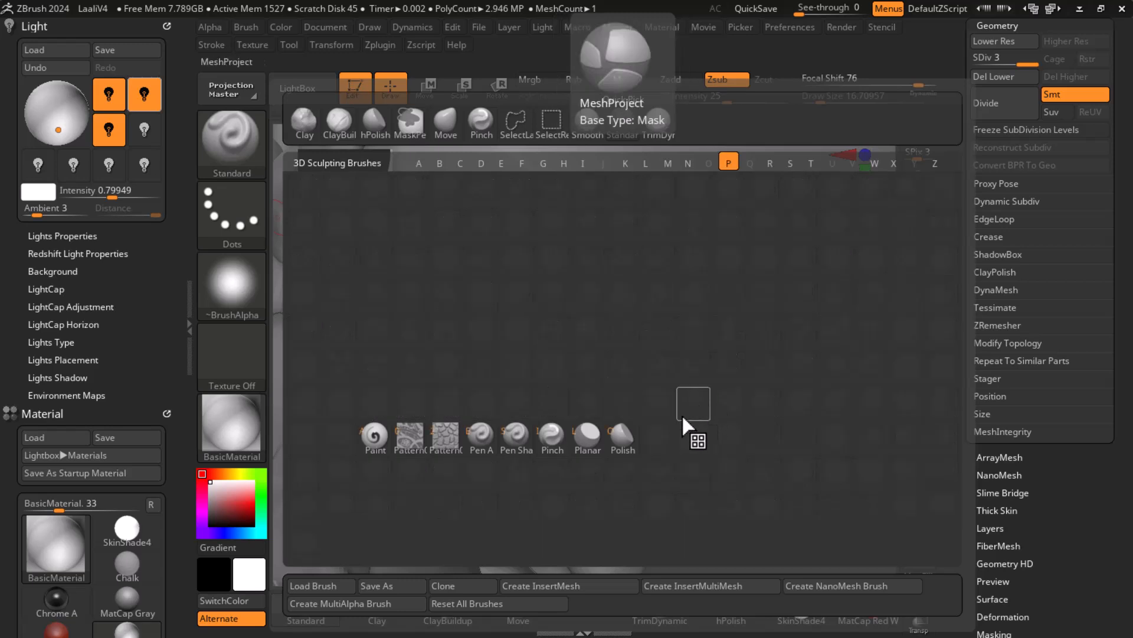
{"action": "key", "text": "i"}
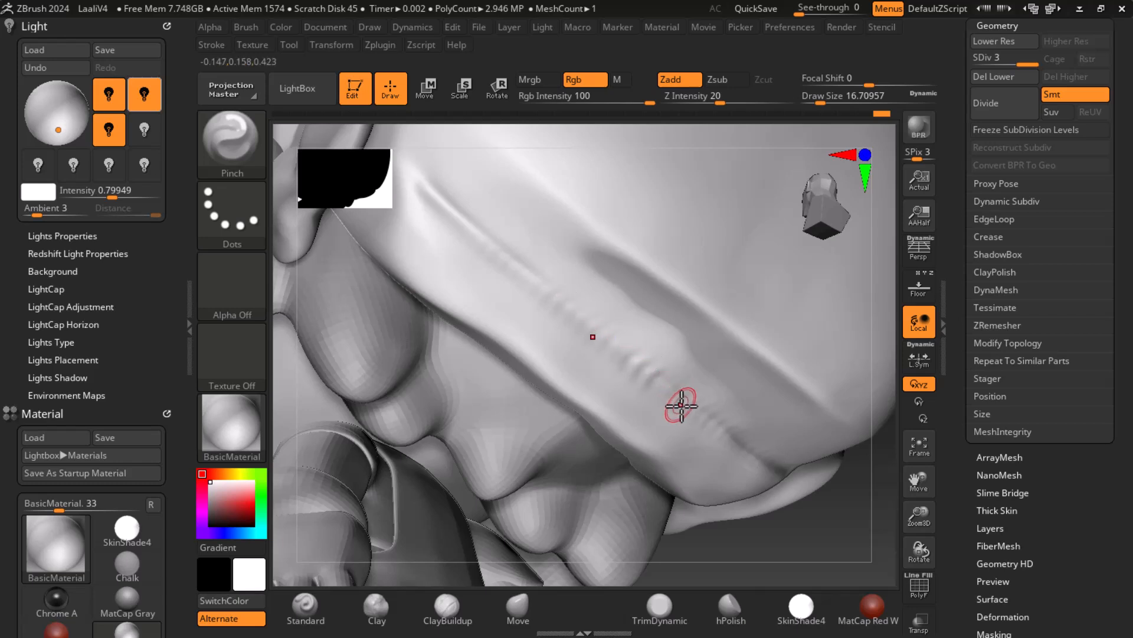
{"action": "key", "text": "shift"}
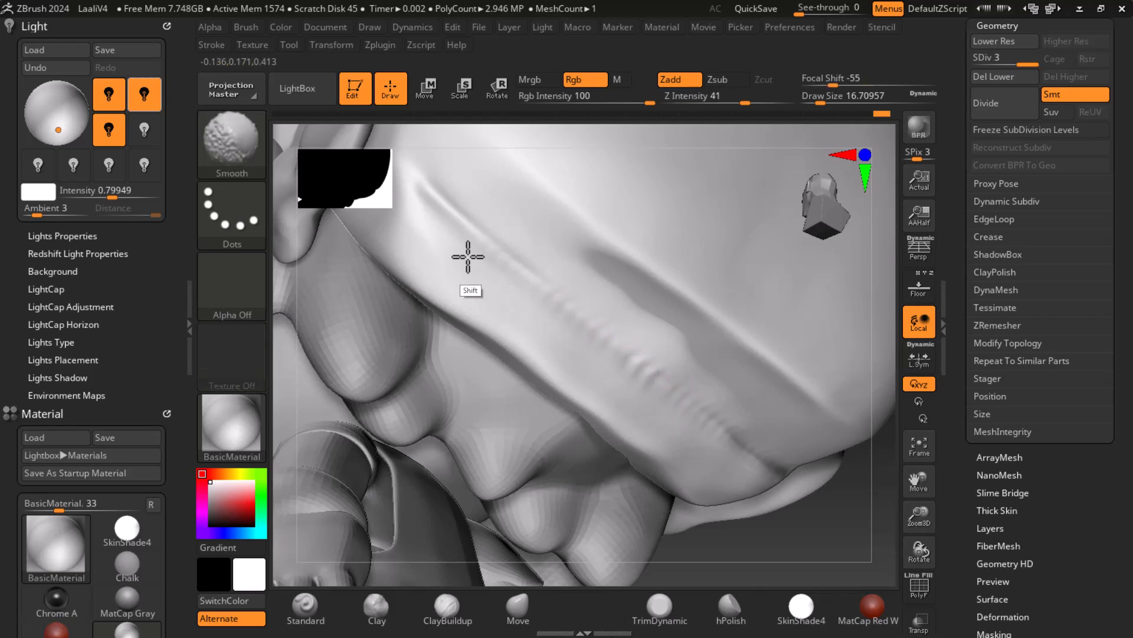
{"action": "left_click_drag", "start_coordinate": [574, 360], "coordinate": [684, 435], "text": "shift"}
{"action": "left_click_drag", "start_coordinate": [860, 524], "coordinate": [856, 478]}
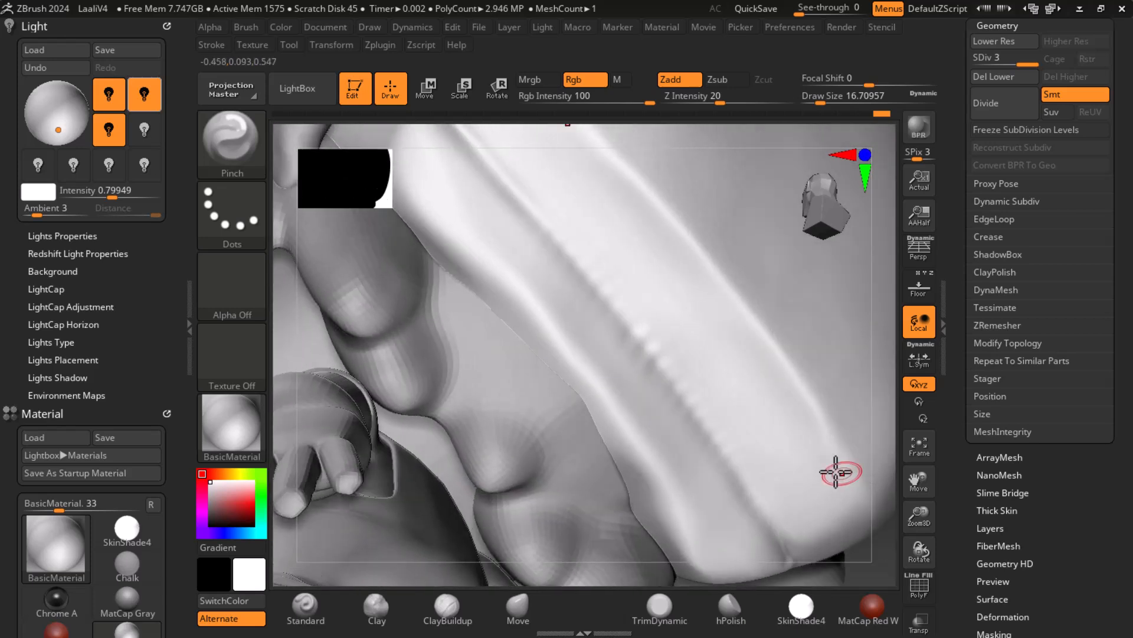
{"action": "mouse_move", "coordinate": [584, 261]}
{"action": "left_mouse_down", "text": "shift"}
{"action": "mouse_move", "coordinate": [655, 331]}
{"action": "mouse_move", "coordinate": [565, 278]}
{"action": "mouse_move", "coordinate": [655, 337]}
{"action": "mouse_move", "coordinate": [644, 328]}
{"action": "mouse_move", "coordinate": [613, 346]}
{"action": "left_mouse_up", "text": "shift"}
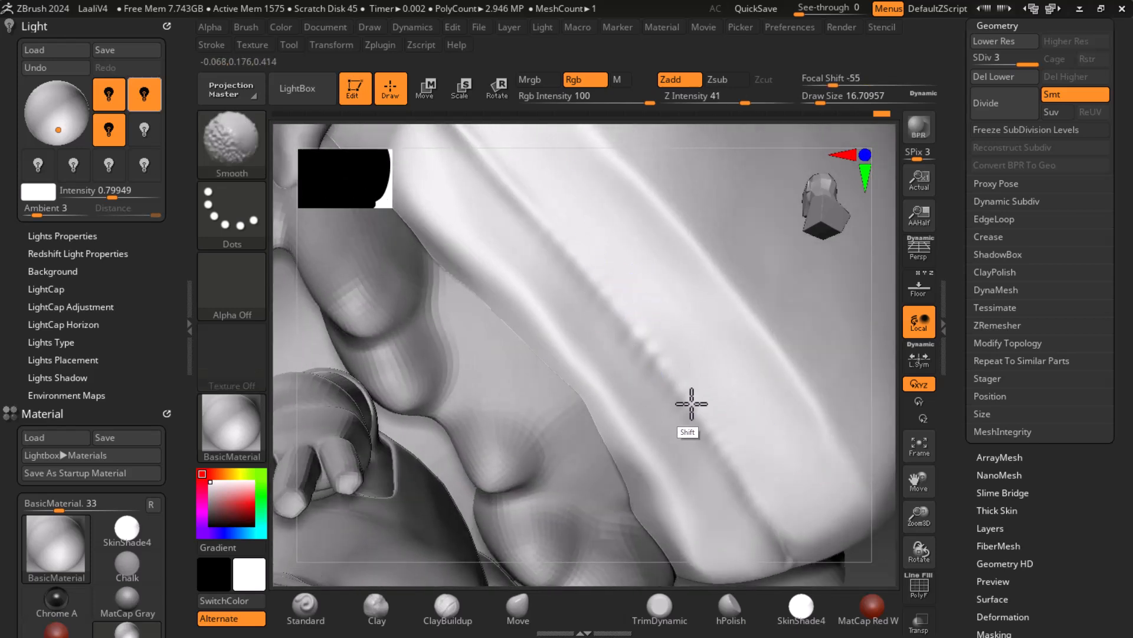
{"action": "left_click_drag", "start_coordinate": [617, 325], "coordinate": [617, 337], "text": "shift"}
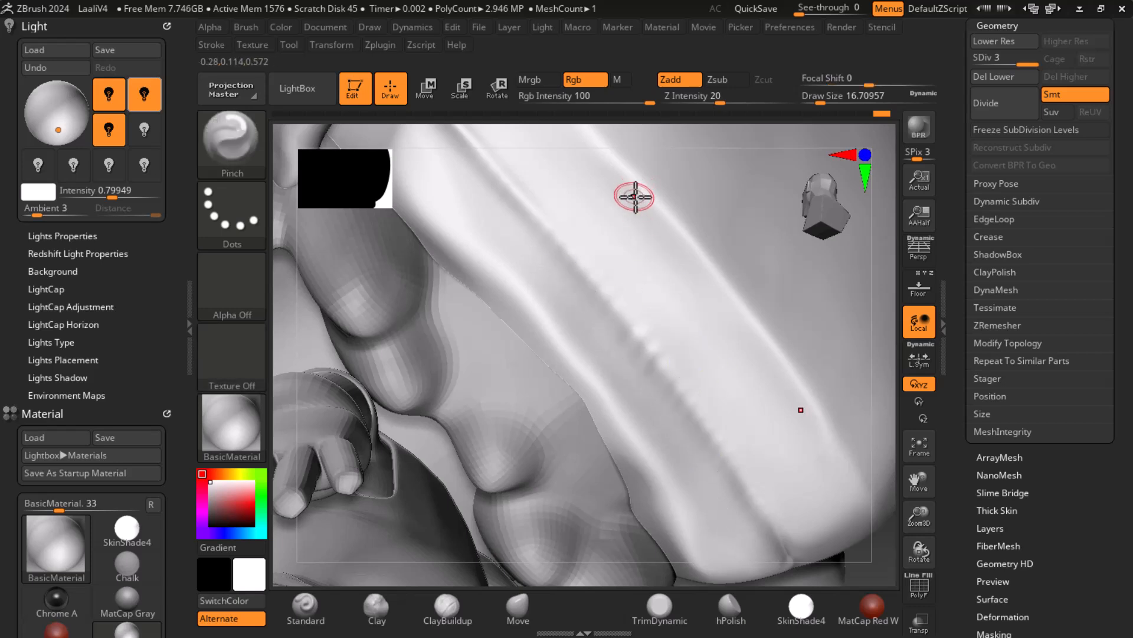
Raise the Smooth brush's Z Intensity to 68 and smooth the remaining ripples in the groove
{"action": "left_click_drag", "start_coordinate": [745, 98], "coordinate": [768, 98]}
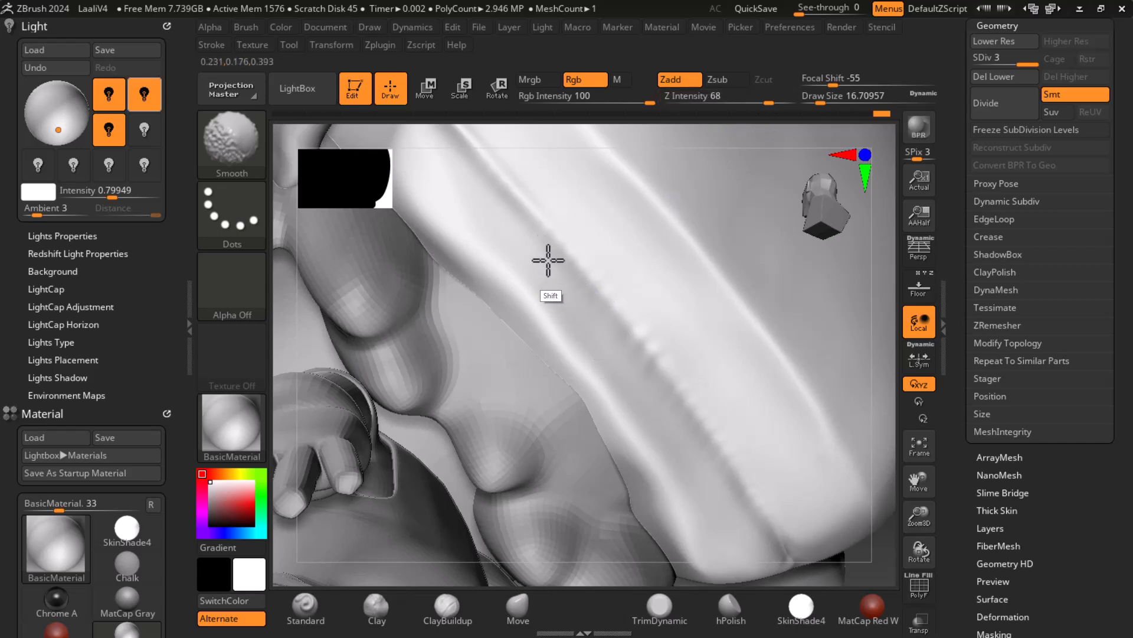
{"action": "mouse_move", "coordinate": [637, 379]}
{"action": "left_mouse_down", "text": "shift"}
{"action": "mouse_move", "coordinate": [577, 240]}
{"action": "mouse_move", "coordinate": [652, 328]}
{"action": "left_mouse_up", "text": "shift"}
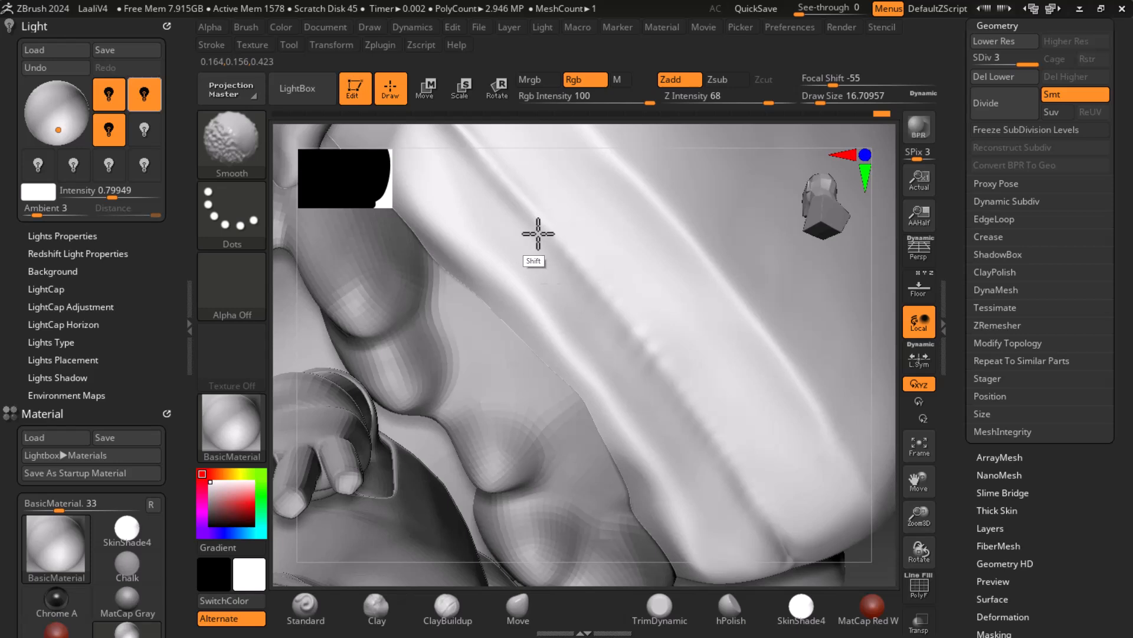
{"action": "key", "text": "f"}
{"action": "left_click_drag", "start_coordinate": [808, 480], "coordinate": [727, 470], "text": "shift"}
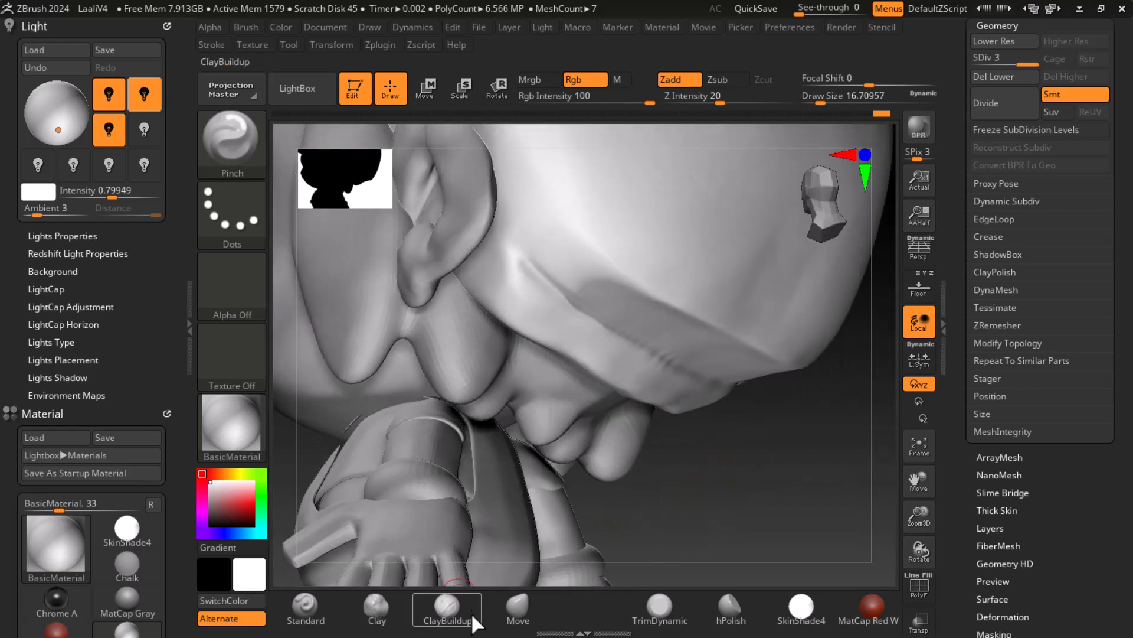
Polish the lower edge of the band with the hPolish brush at a draw size of about 25
{"action": "left_click", "coordinate": [730, 611]}
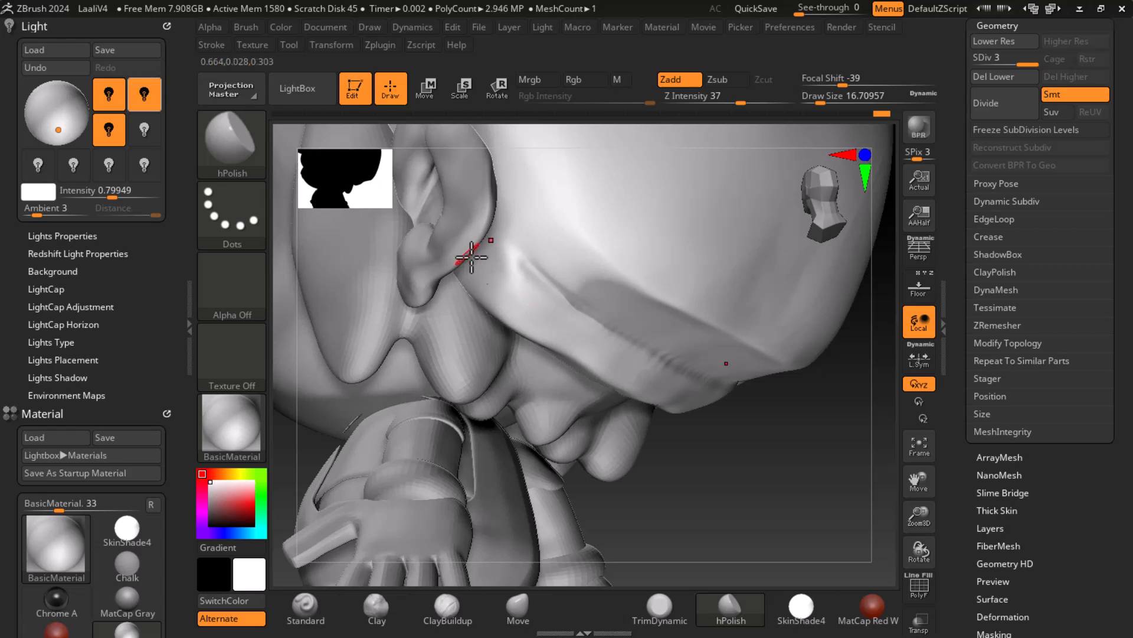
{"action": "key", "text": "]"}
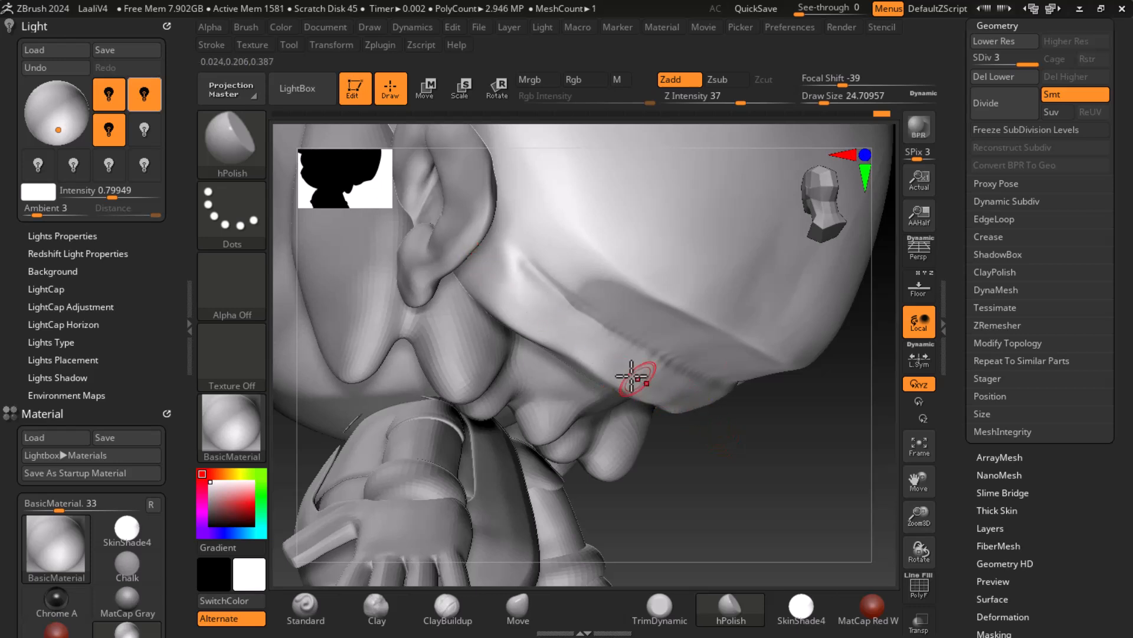
{"action": "mouse_move", "coordinate": [488, 271]}
{"action": "left_mouse_down"}
{"action": "mouse_move", "coordinate": [605, 376]}
{"action": "mouse_move", "coordinate": [528, 309]}
{"action": "left_mouse_up"}
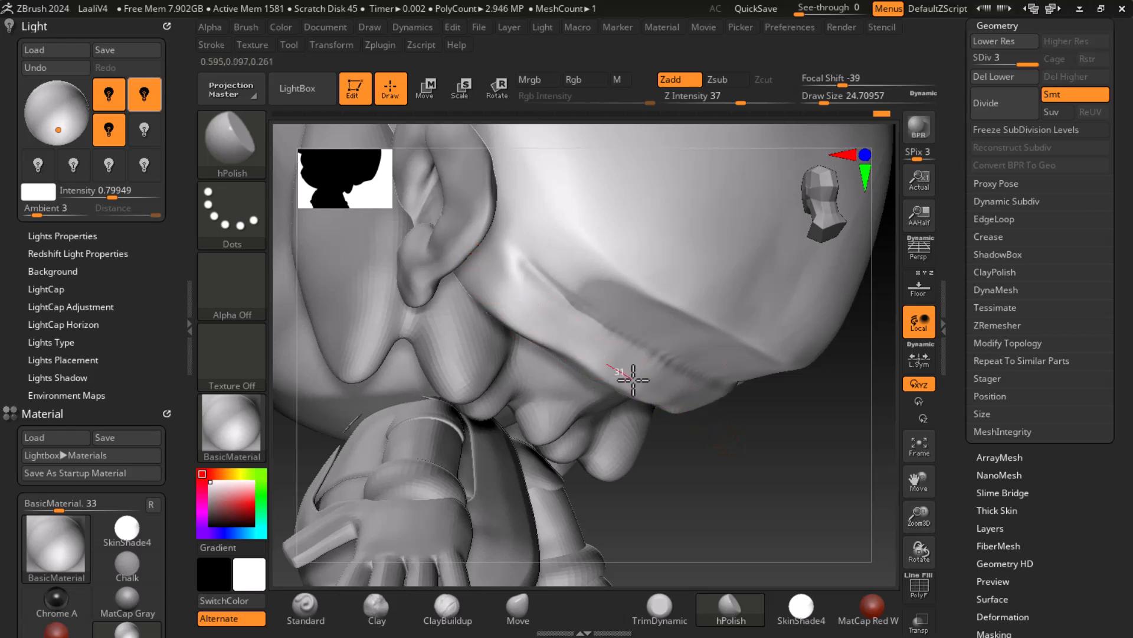
{"action": "mouse_move", "coordinate": [618, 362]}
{"action": "left_mouse_down"}
{"action": "mouse_move", "coordinate": [511, 273]}
{"action": "mouse_move", "coordinate": [640, 371]}
{"action": "left_mouse_up"}
{"action": "mouse_move", "coordinate": [708, 409]}
{"action": "left_mouse_down"}
{"action": "mouse_move", "coordinate": [554, 349]}
{"action": "mouse_move", "coordinate": [664, 358]}
{"action": "left_mouse_up"}
{"action": "mouse_move", "coordinate": [529, 453]}
{"action": "left_mouse_down"}
{"action": "mouse_move", "coordinate": [721, 455]}
{"action": "mouse_move", "coordinate": [825, 431]}
{"action": "mouse_move", "coordinate": [833, 447]}
{"action": "mouse_move", "coordinate": [614, 367]}
{"action": "left_mouse_up"}
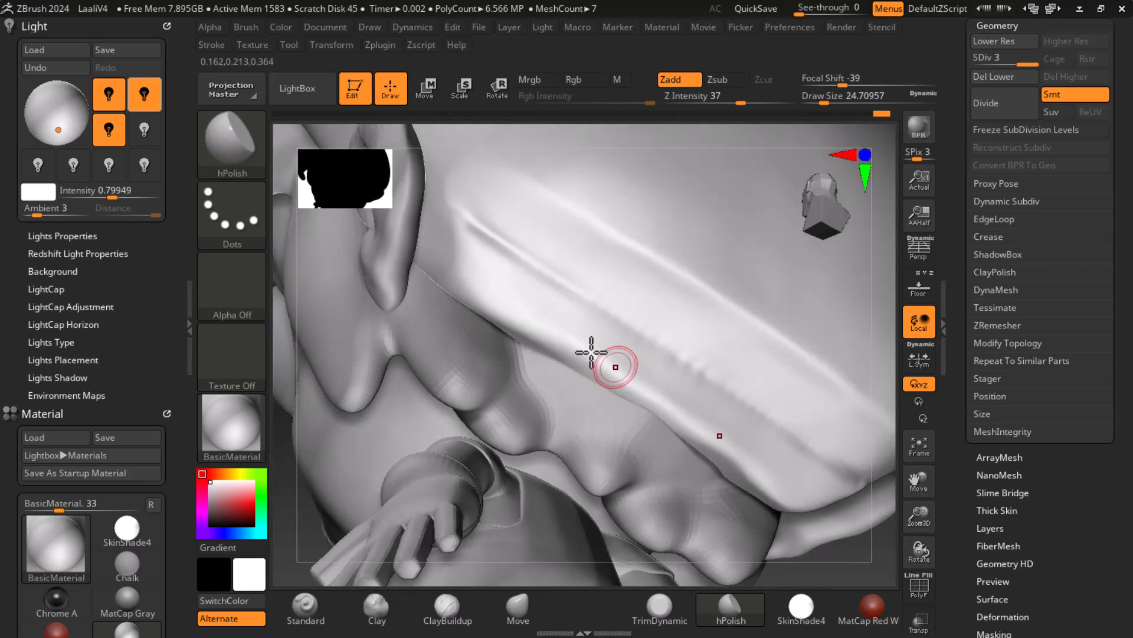
{"action": "mouse_move", "coordinate": [850, 514]}
{"action": "left_mouse_down"}
{"action": "mouse_move", "coordinate": [860, 592]}
{"action": "mouse_move", "coordinate": [813, 448]}
{"action": "left_mouse_up"}
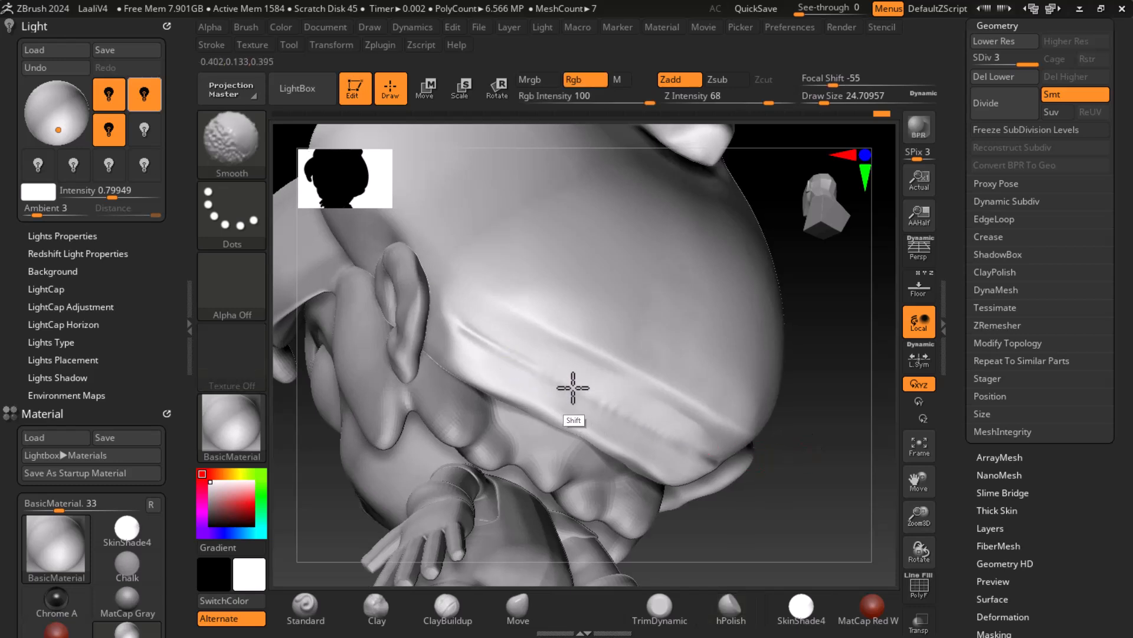
Lower the head mesh to subdivision level 2 for working on the band's groove
{"action": "key", "text": "shift+d"}
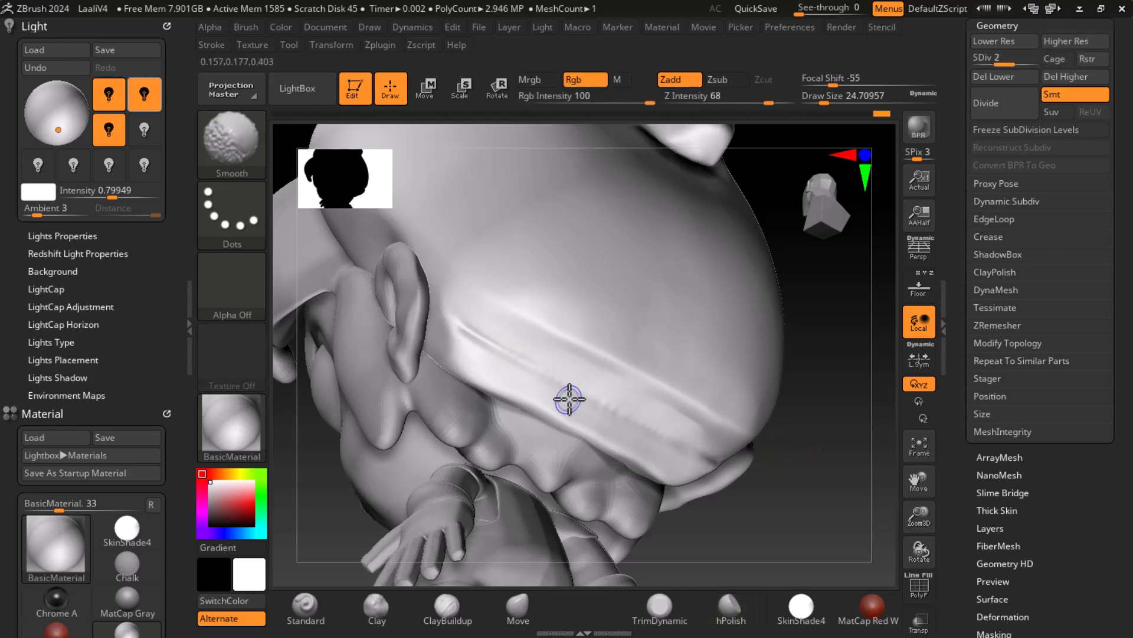
{"action": "mouse_move", "coordinate": [768, 509]}
{"action": "left_mouse_down", "text": "alt"}
{"action": "mouse_move", "coordinate": [774, 481]}
{"action": "mouse_move", "coordinate": [519, 321]}
{"action": "left_mouse_up", "text": "alt"}
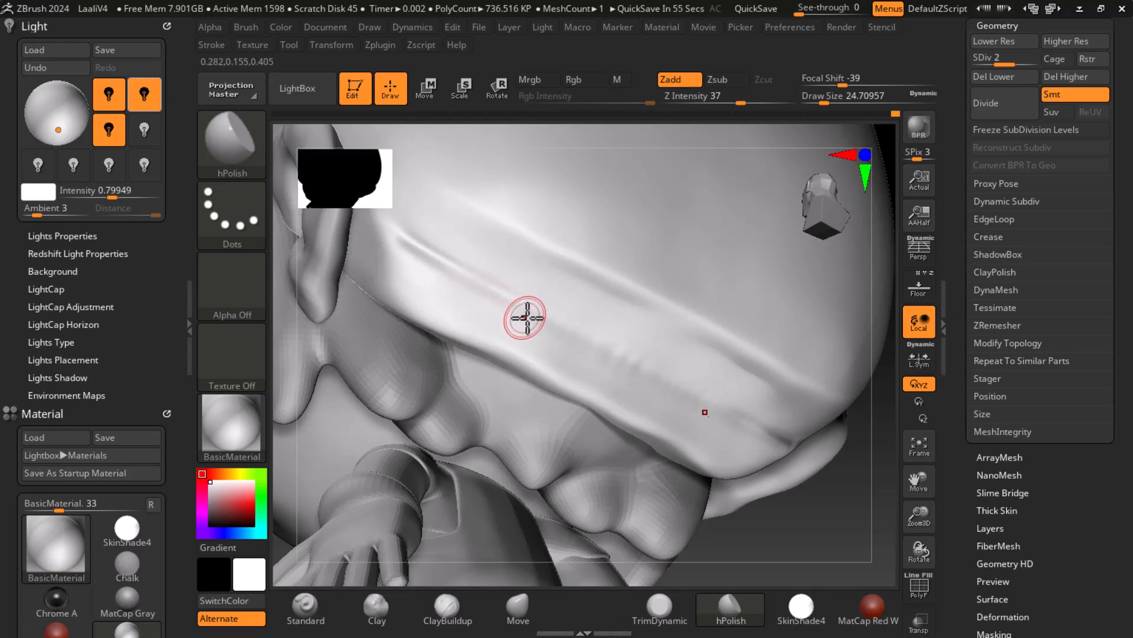
Smooth the remaining ripples on the band and lower the head mesh to subdivision level 1
{"action": "key", "text": "shift"}
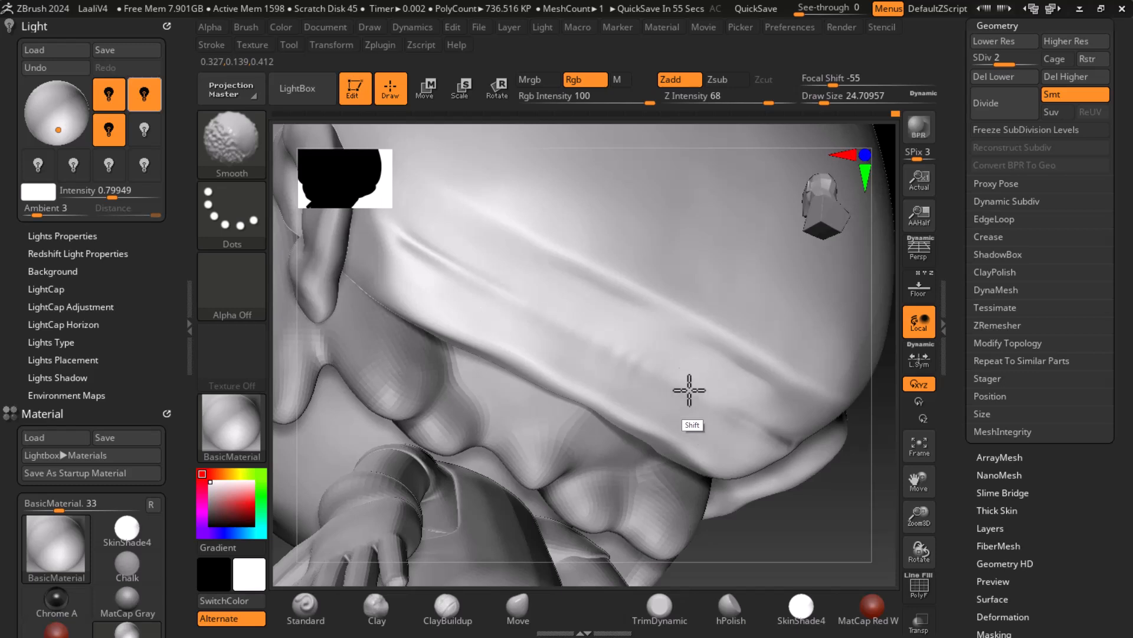
{"action": "mouse_move", "coordinate": [815, 488]}
{"action": "left_mouse_down"}
{"action": "mouse_move", "coordinate": [860, 526]}
{"action": "mouse_move", "coordinate": [772, 455]}
{"action": "mouse_move", "coordinate": [781, 470]}
{"action": "left_mouse_up"}
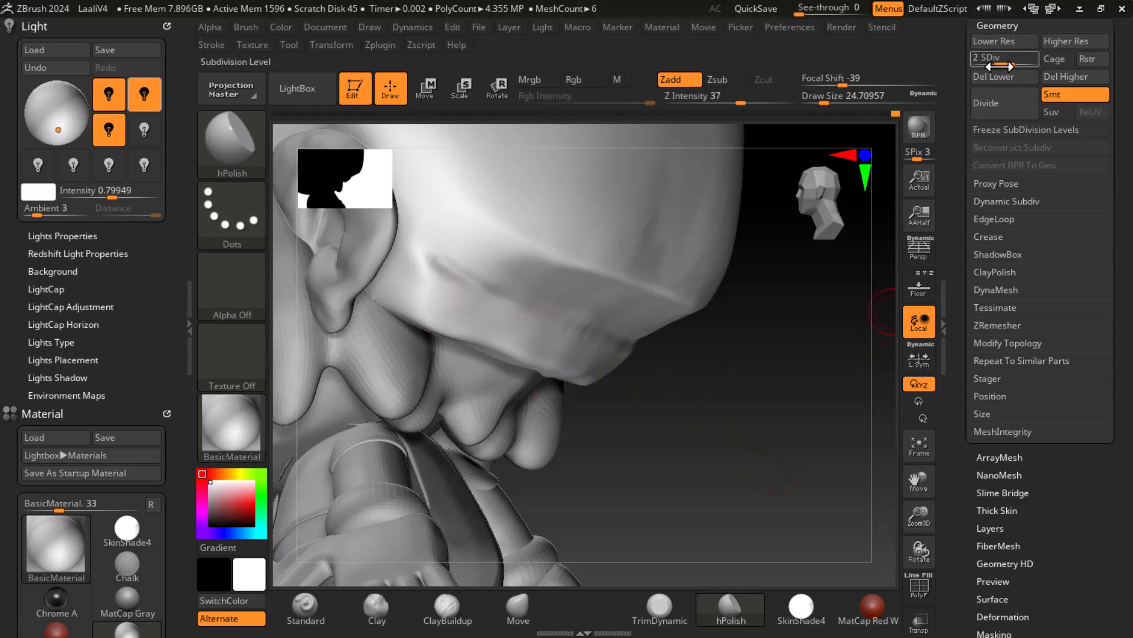
{"action": "left_click_drag", "start_coordinate": [971, 56], "coordinate": [957, 56]}
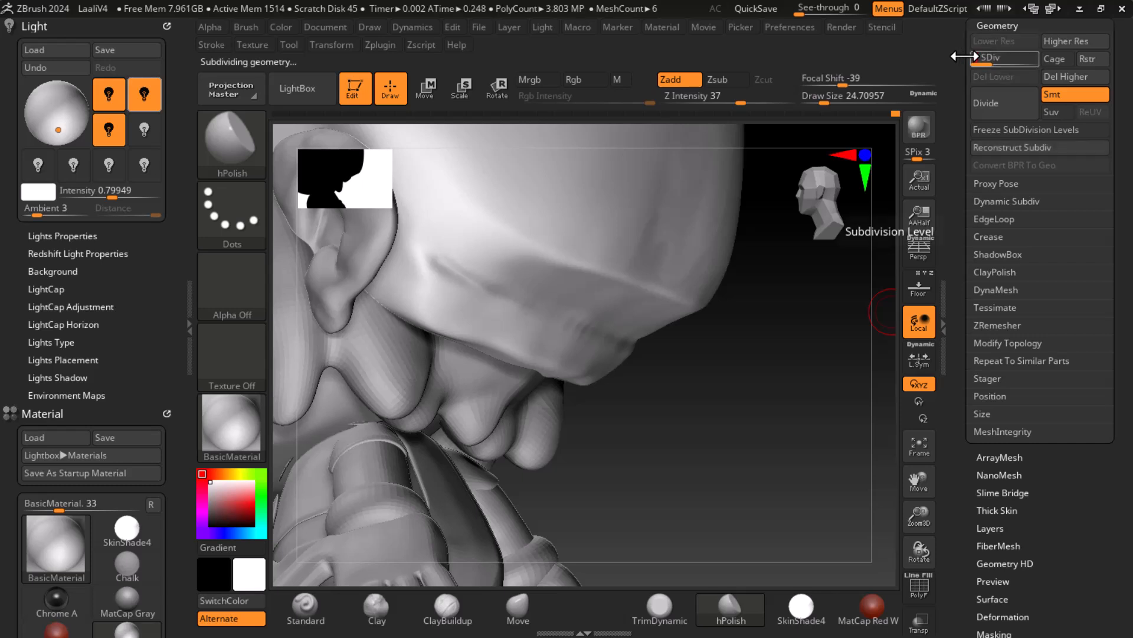
Set ZRemesher to target half of the head mesh's polygon count
{"action": "left_click", "coordinate": [1000, 326]}
{"action": "left_click", "coordinate": [1014, 401]}
{"action": "mouse_move", "coordinate": [806, 401]}
{"action": "left_mouse_down"}
{"action": "mouse_move", "coordinate": [797, 425]}
{"action": "mouse_move", "coordinate": [804, 416]}
{"action": "left_mouse_up"}
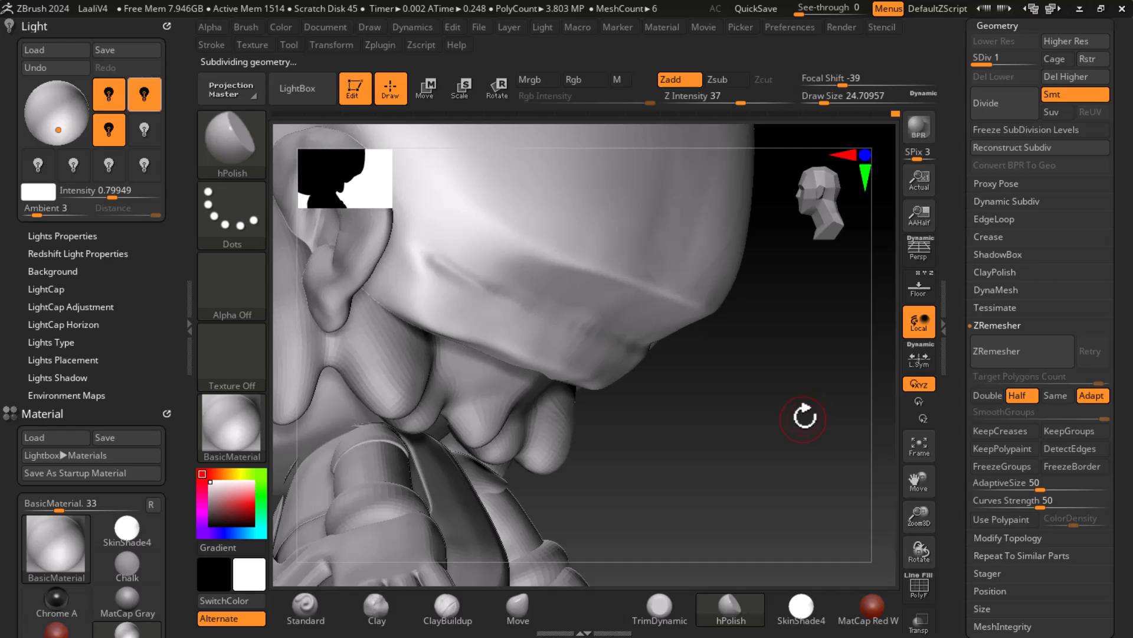
Cycle through the interface layouts to compact_UI, which shows the point counts
{"action": "left_click", "coordinate": [1060, 9]}
{"action": "left_click", "coordinate": [1060, 9]}
{"action": "left_click", "coordinate": [1060, 9]}
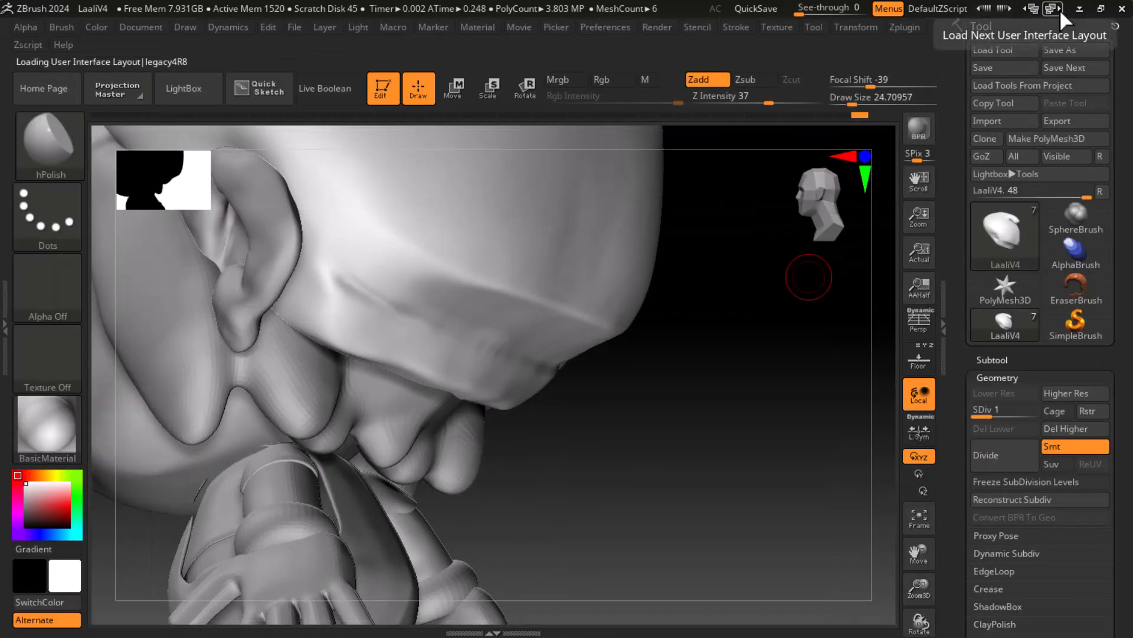
{"action": "left_click", "coordinate": [1060, 9]}
{"action": "left_click", "coordinate": [1060, 8]}
{"action": "left_click", "coordinate": [1059, 9]}
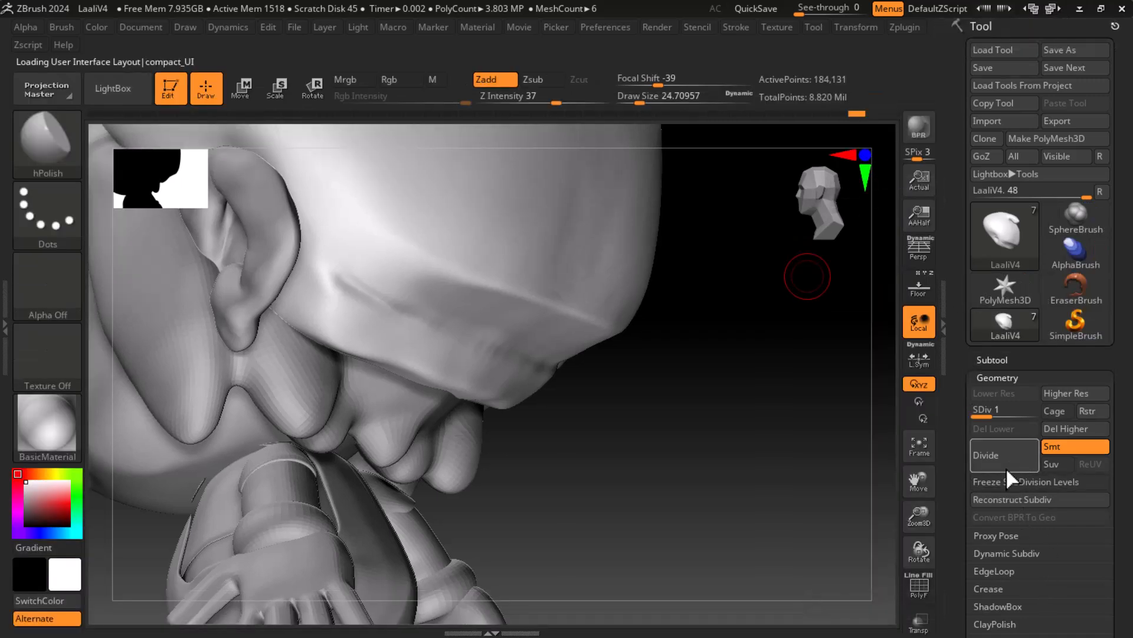
Remesh the head with ZRemesher at Half and check its new topology in the wireframe display
{"action": "left_click_drag", "start_coordinate": [964, 462], "coordinate": [962, 348]}
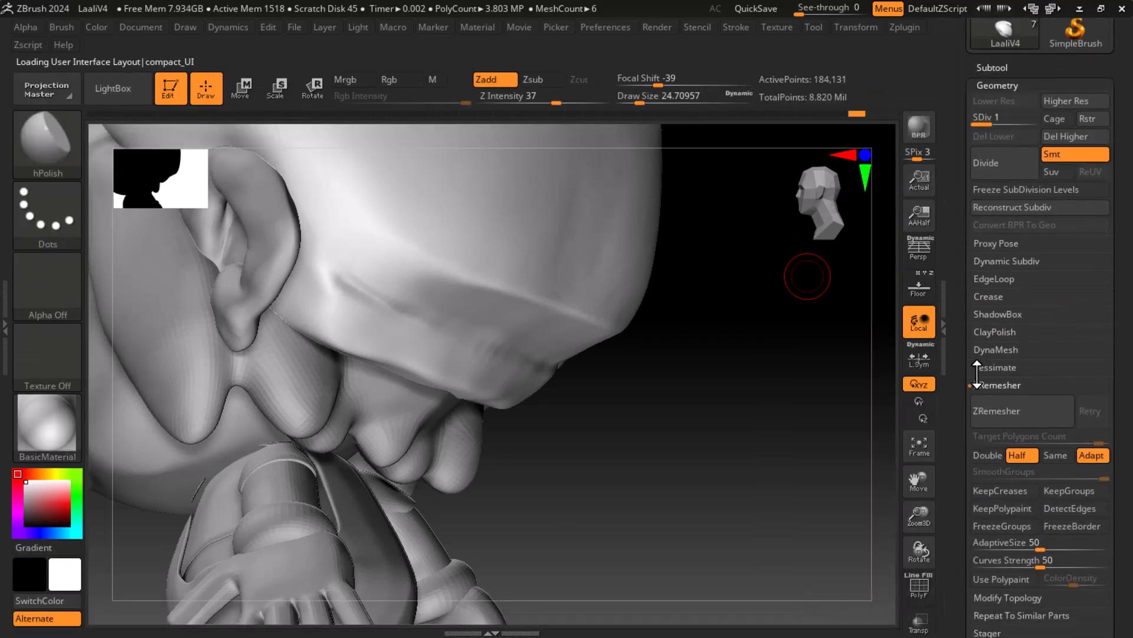
{"action": "left_click", "coordinate": [1019, 420]}
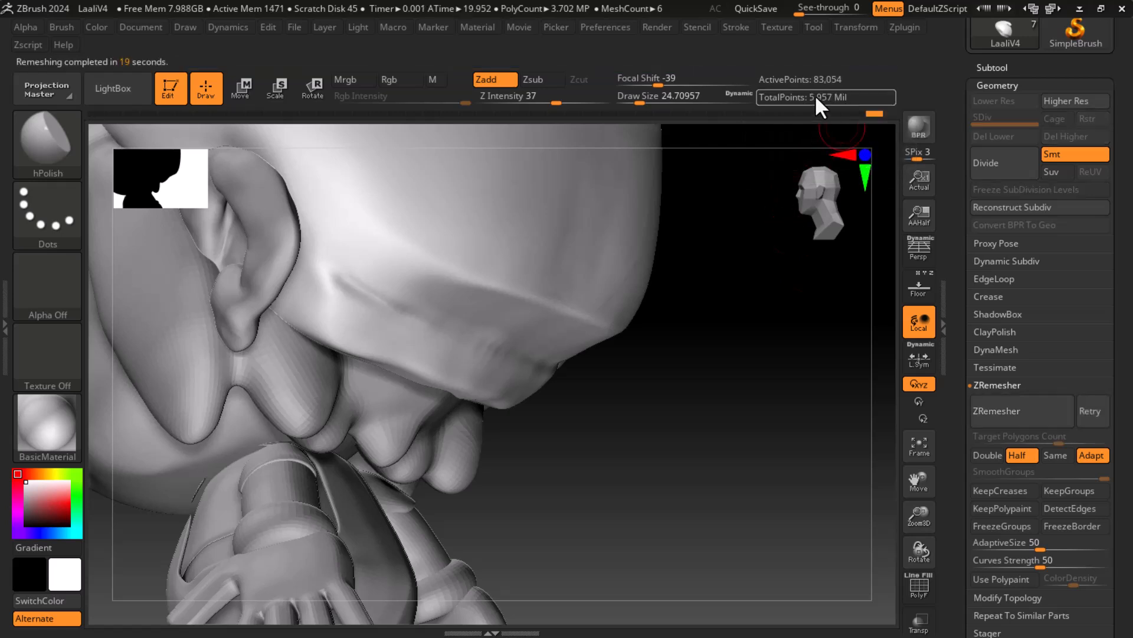
{"action": "mouse_move", "coordinate": [710, 450]}
{"action": "left_mouse_down"}
{"action": "mouse_move", "coordinate": [665, 468]}
{"action": "mouse_move", "coordinate": [681, 481]}
{"action": "left_mouse_up"}
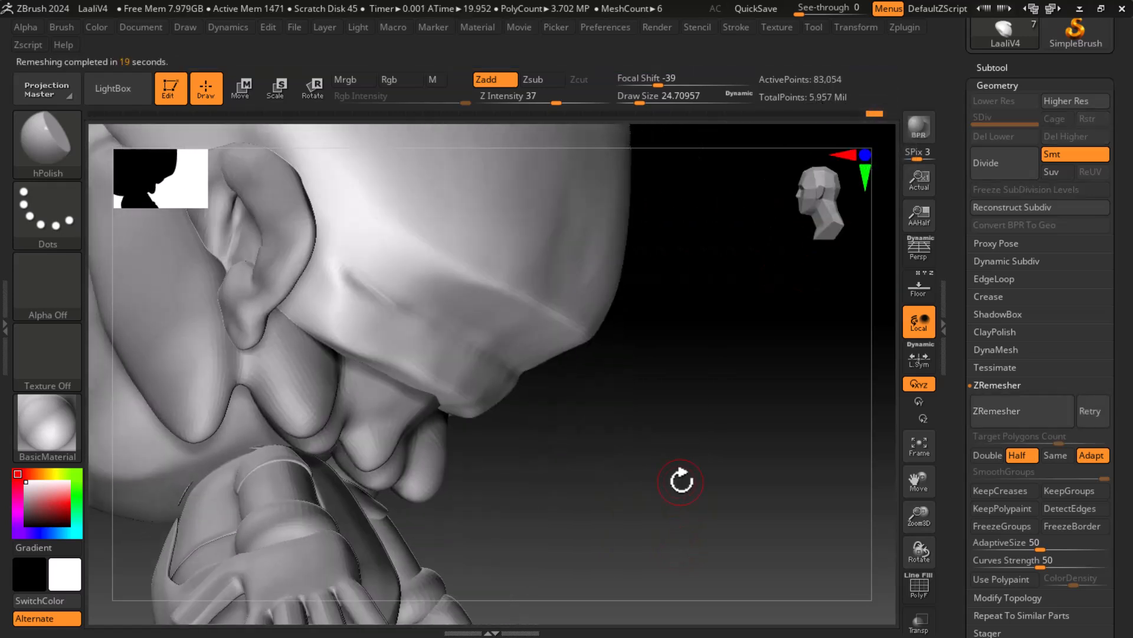
{"action": "key", "text": "shift+f"}
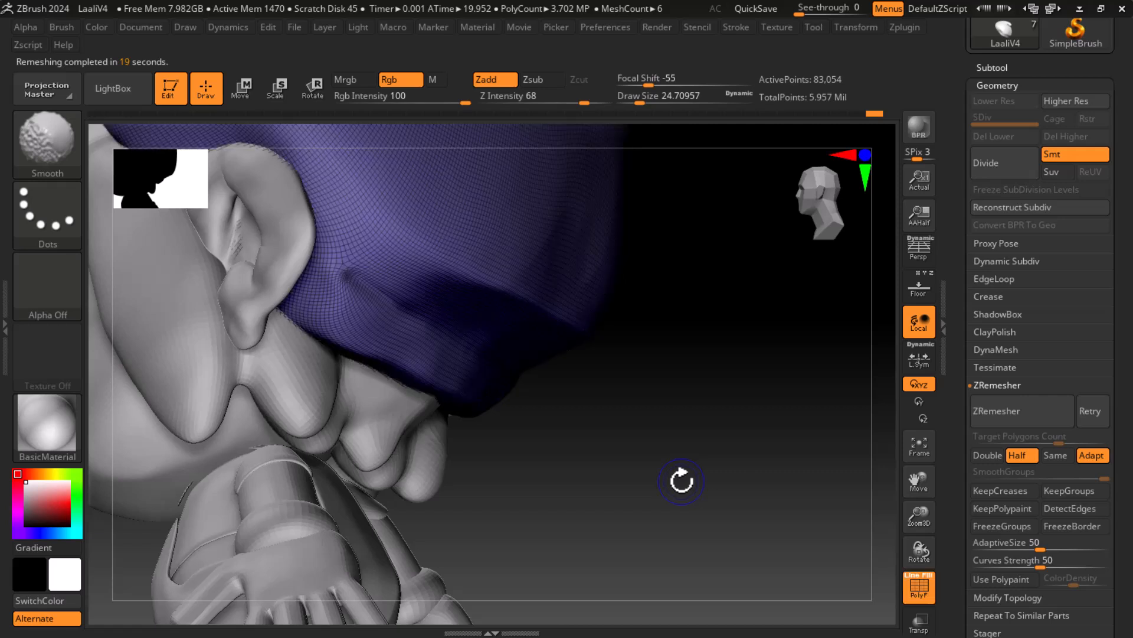
{"action": "key", "text": "shift+f"}
{"action": "mouse_move", "coordinate": [689, 514]}
{"action": "left_mouse_down"}
{"action": "mouse_move", "coordinate": [673, 515]}
{"action": "mouse_move", "coordinate": [689, 511]}
{"action": "left_mouse_up"}
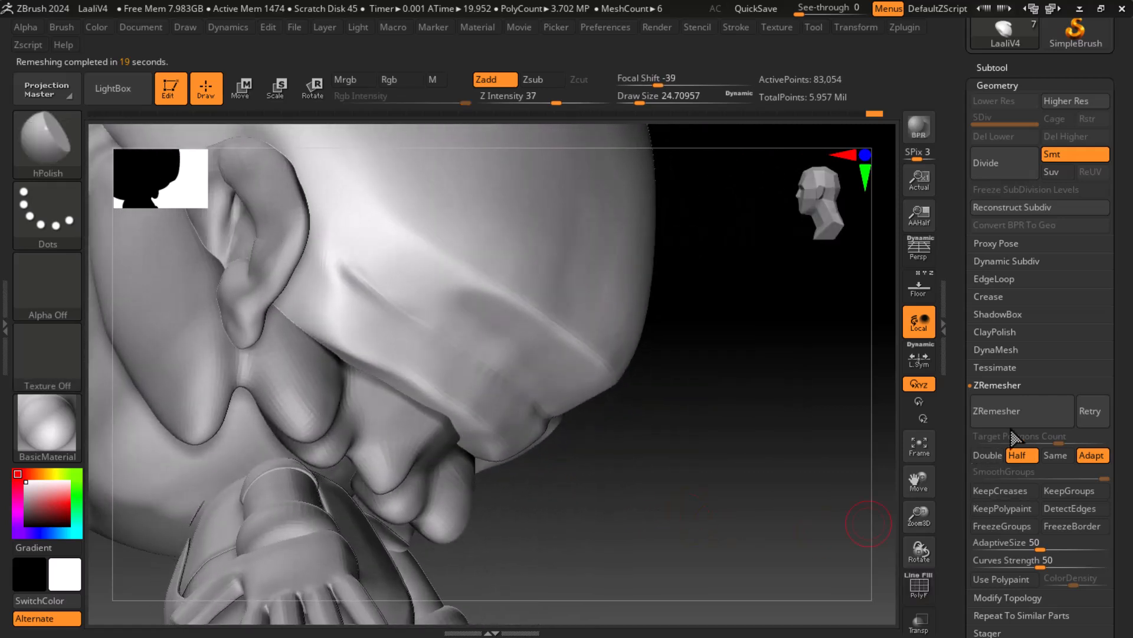
Run ZRemesher at Half a second time on the head mesh and inspect the coarser polygon flow
{"action": "mouse_move", "coordinate": [759, 498]}
{"action": "left_mouse_down", "text": "alt"}
{"action": "mouse_move", "coordinate": [711, 276]}
{"action": "mouse_move", "coordinate": [766, 382]}
{"action": "mouse_move", "coordinate": [754, 398]}
{"action": "mouse_move", "coordinate": [666, 408]}
{"action": "mouse_move", "coordinate": [686, 398]}
{"action": "mouse_move", "coordinate": [689, 488]}
{"action": "mouse_move", "coordinate": [617, 506]}
{"action": "mouse_move", "coordinate": [641, 574]}
{"action": "mouse_move", "coordinate": [693, 501]}
{"action": "mouse_move", "coordinate": [688, 468]}
{"action": "mouse_move", "coordinate": [689, 508]}
{"action": "mouse_move", "coordinate": [719, 509]}
{"action": "left_mouse_up", "text": "alt"}
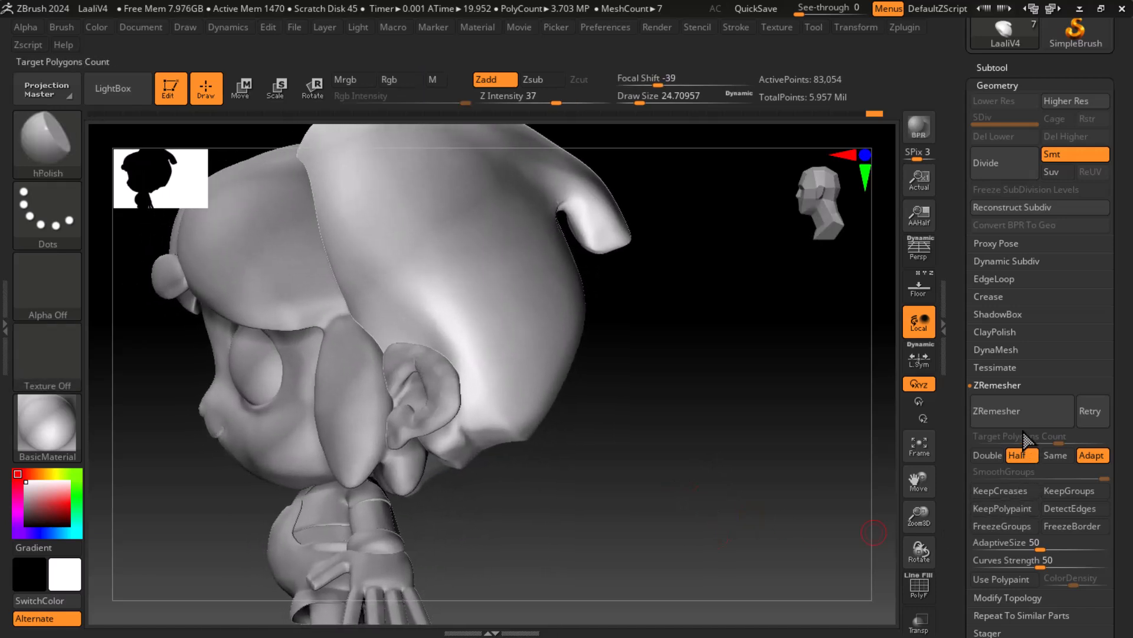
{"action": "left_click_drag", "start_coordinate": [754, 428], "coordinate": [749, 495]}
{"action": "left_click", "coordinate": [1012, 412]}
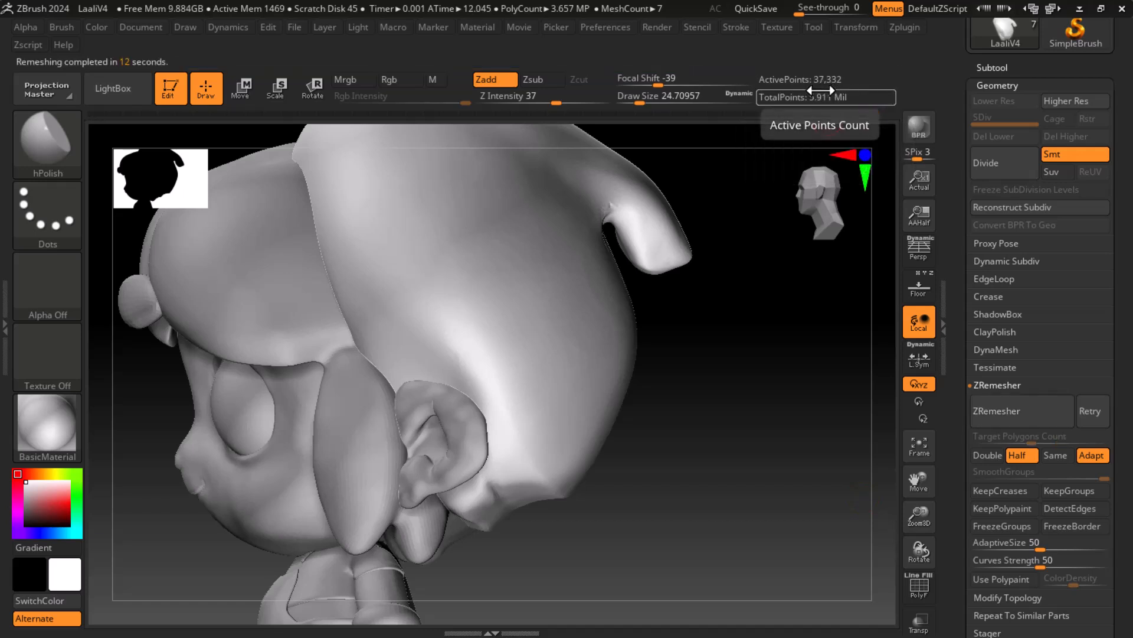
{"action": "mouse_move", "coordinate": [726, 481]}
{"action": "left_mouse_down"}
{"action": "mouse_move", "coordinate": [763, 509]}
{"action": "mouse_move", "coordinate": [736, 432]}
{"action": "mouse_move", "coordinate": [823, 533]}
{"action": "mouse_move", "coordinate": [828, 513]}
{"action": "mouse_move", "coordinate": [810, 516]}
{"action": "mouse_move", "coordinate": [800, 501]}
{"action": "mouse_move", "coordinate": [822, 555]}
{"action": "mouse_move", "coordinate": [789, 519]}
{"action": "left_mouse_up"}
{"action": "key", "text": "shift+f"}
{"action": "key", "text": "shift+f"}
Divide the remeshed head once to subdivision level 2 and check the denser wireframe around the band
{"action": "left_click_drag", "start_coordinate": [680, 455], "coordinate": [646, 482], "text": "alt"}
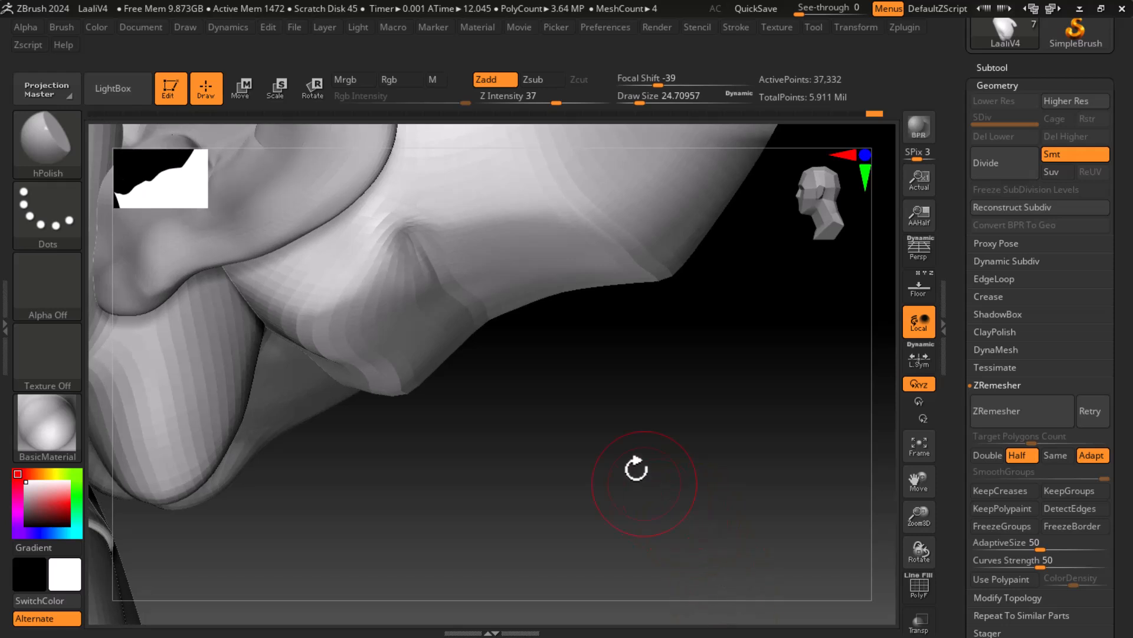
{"action": "left_click", "coordinate": [997, 167]}
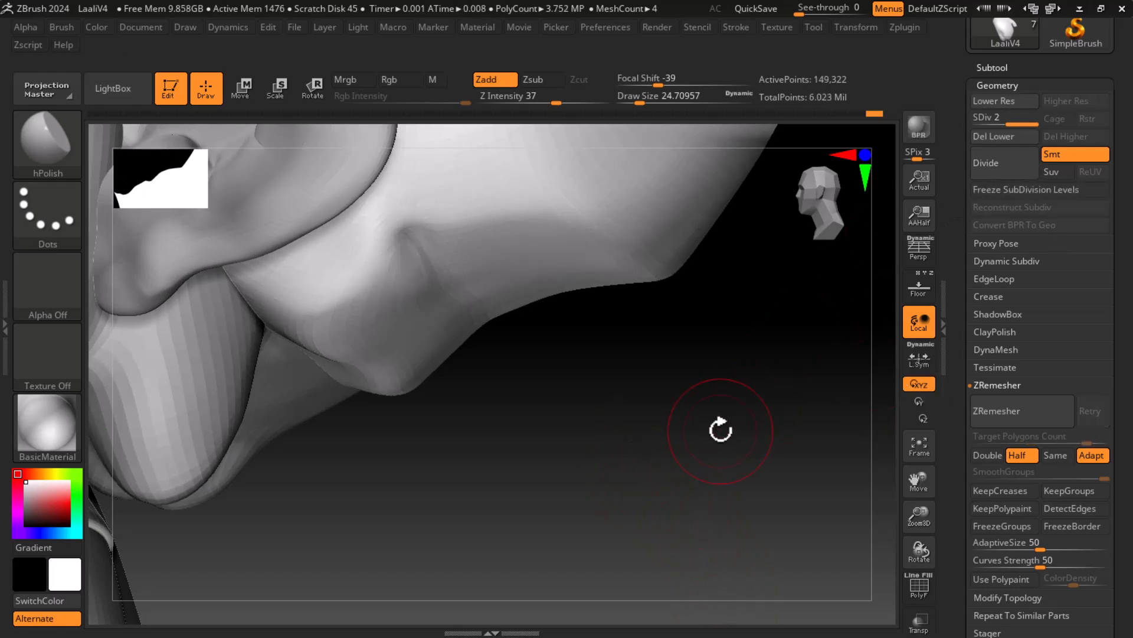
{"action": "key", "text": "shift+f"}
{"action": "key", "text": "shift+f"}
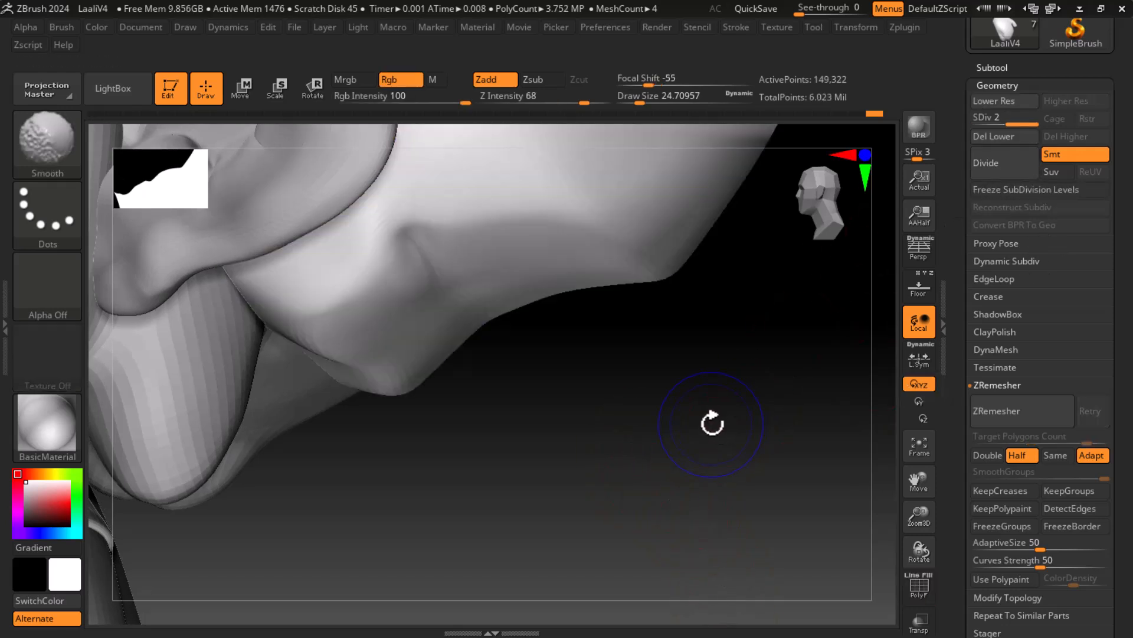
{"action": "right_click_drag", "start_coordinate": [714, 458], "coordinate": [693, 437], "text": "ctrl"}
{"action": "mouse_move", "coordinate": [693, 436]}
{"action": "left_mouse_down"}
{"action": "mouse_move", "coordinate": [653, 384]}
{"action": "mouse_move", "coordinate": [683, 405]}
{"action": "mouse_move", "coordinate": [675, 387]}
{"action": "mouse_move", "coordinate": [727, 439]}
{"action": "mouse_move", "coordinate": [786, 527]}
{"action": "left_mouse_up"}
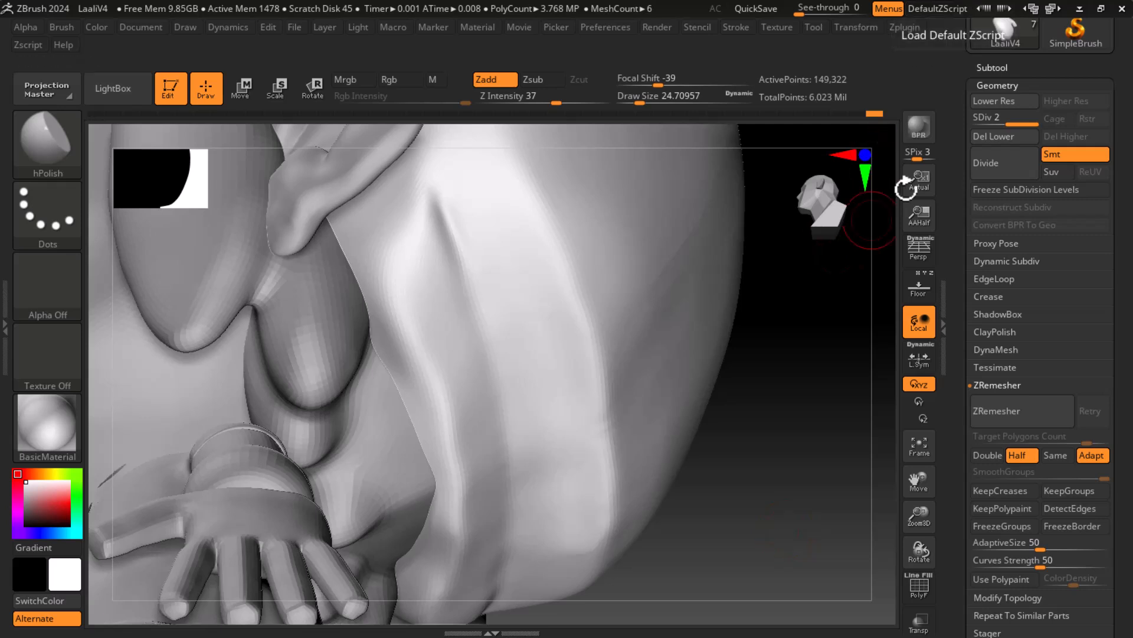
Load the compact_UI_brush_materials layout and polish the ridge between the band's groove and lower edge with hPolish
{"action": "left_click", "coordinate": [1050, 8]}
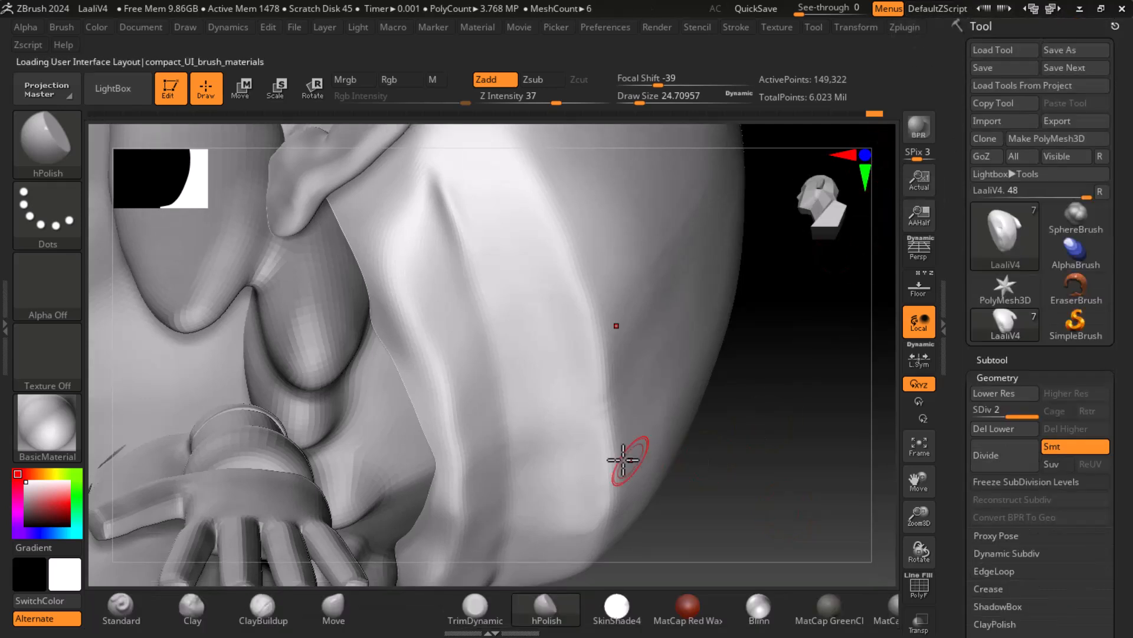
{"action": "right_click_drag", "start_coordinate": [819, 419], "coordinate": [774, 354], "text": "ctrl"}
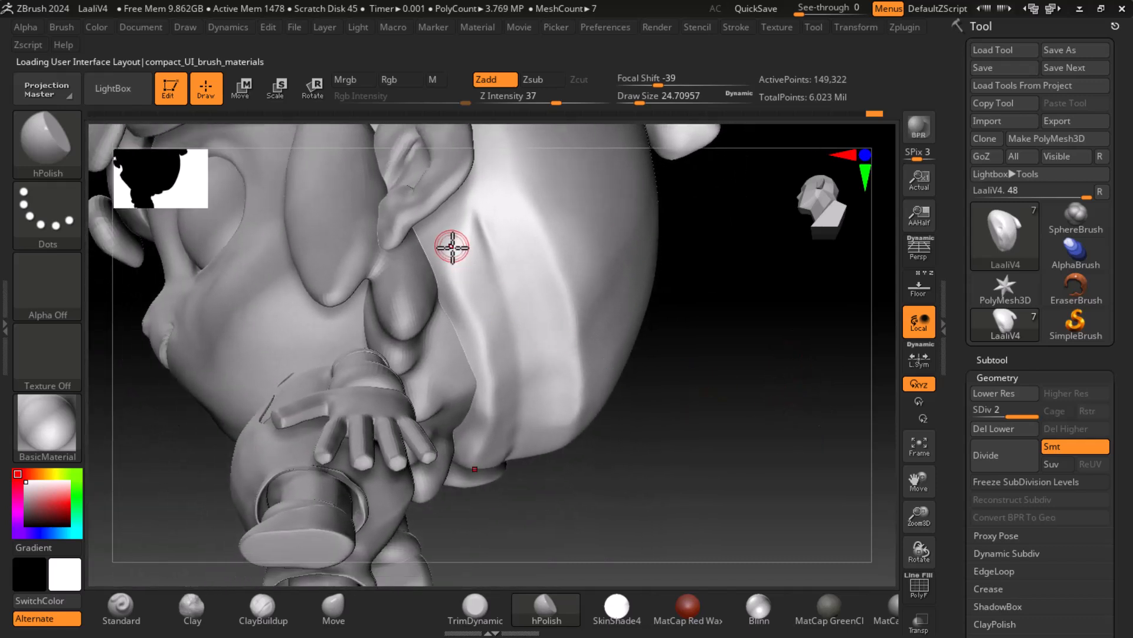
{"action": "left_click_drag", "start_coordinate": [468, 251], "coordinate": [494, 298]}
{"action": "left_click_drag", "start_coordinate": [520, 387], "coordinate": [500, 349]}
{"action": "mouse_move", "coordinate": [502, 442]}
{"action": "left_mouse_down"}
{"action": "mouse_move", "coordinate": [481, 316]}
{"action": "mouse_move", "coordinate": [506, 402]}
{"action": "left_mouse_up"}
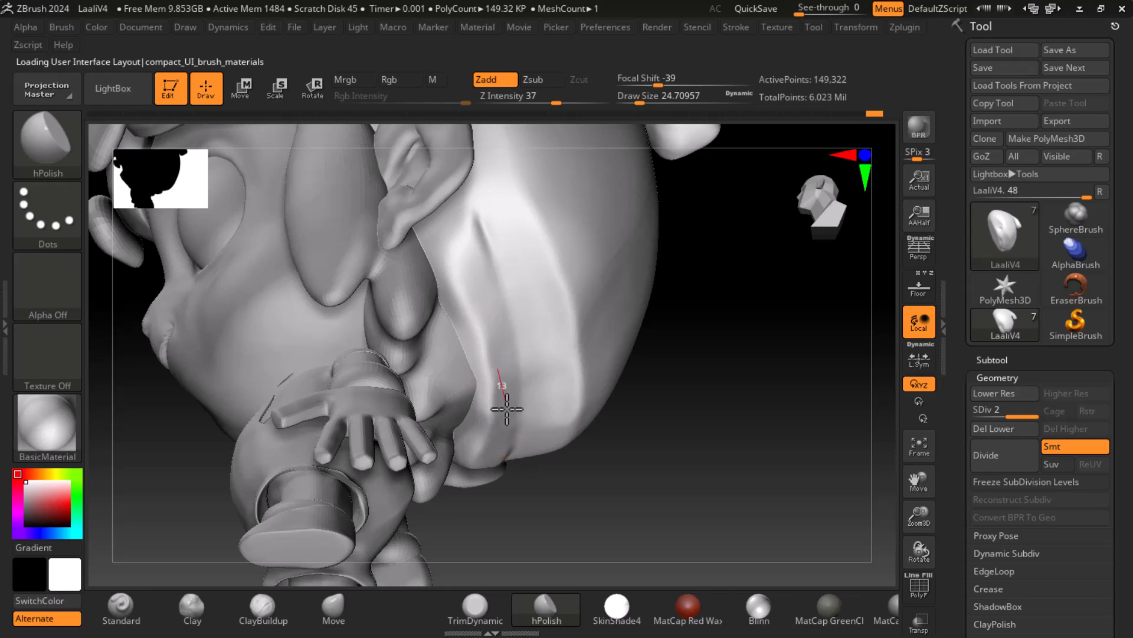
{"action": "mouse_move", "coordinate": [499, 464]}
{"action": "left_mouse_down"}
{"action": "mouse_move", "coordinate": [489, 465]}
{"action": "mouse_move", "coordinate": [453, 263]}
{"action": "mouse_move", "coordinate": [491, 324]}
{"action": "left_mouse_up"}
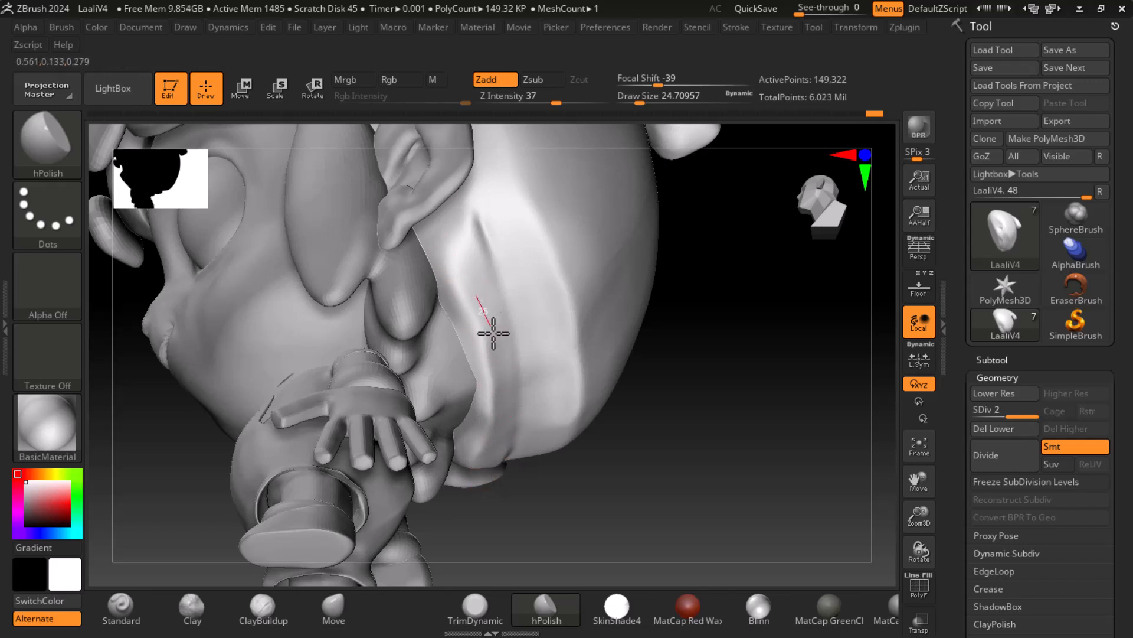
Polish the band's lower edge from below the ear to the nape, and the band's surface, with hPolish
{"action": "left_click_drag", "start_coordinate": [531, 472], "coordinate": [628, 446]}
{"action": "left_click_drag", "start_coordinate": [443, 464], "coordinate": [433, 291]}
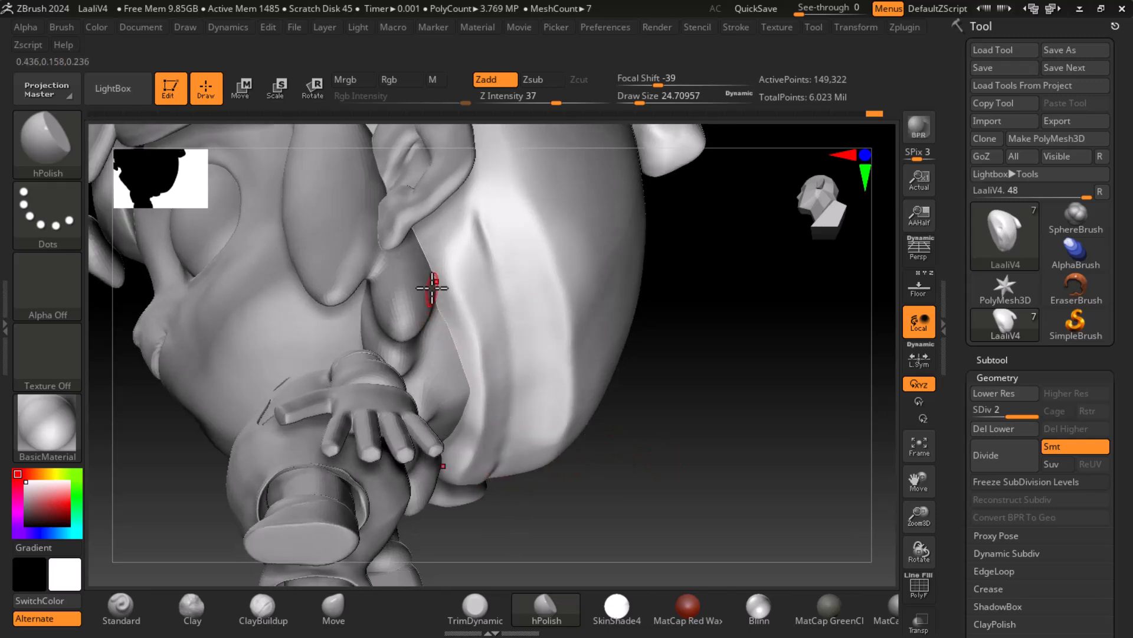
{"action": "left_click_drag", "start_coordinate": [479, 420], "coordinate": [452, 487]}
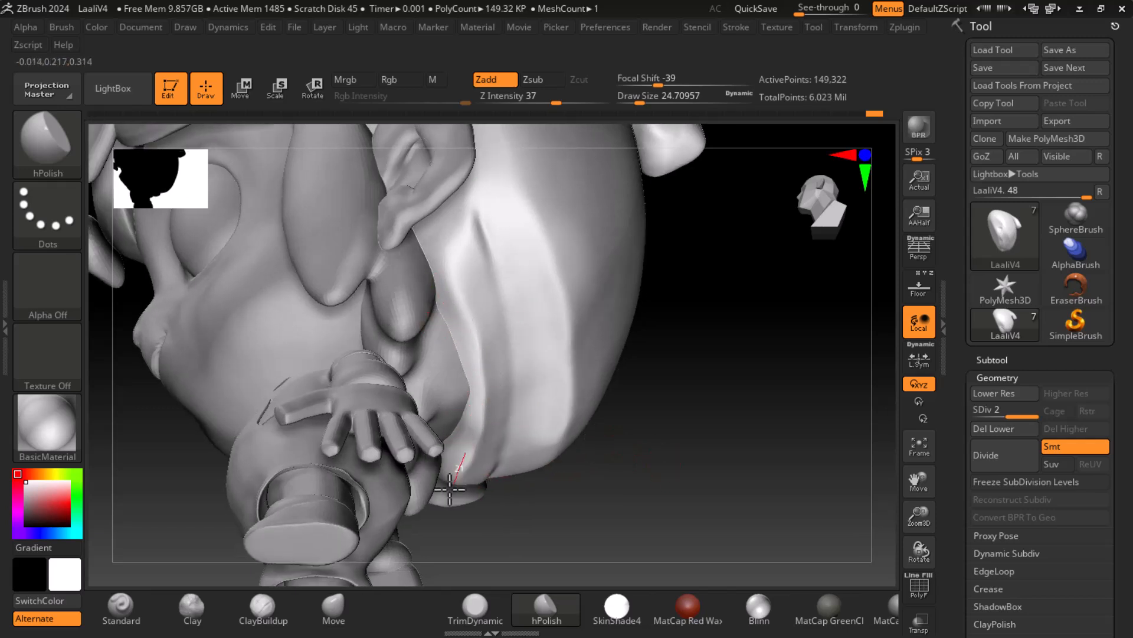
{"action": "left_click_drag", "start_coordinate": [433, 284], "coordinate": [430, 283]}
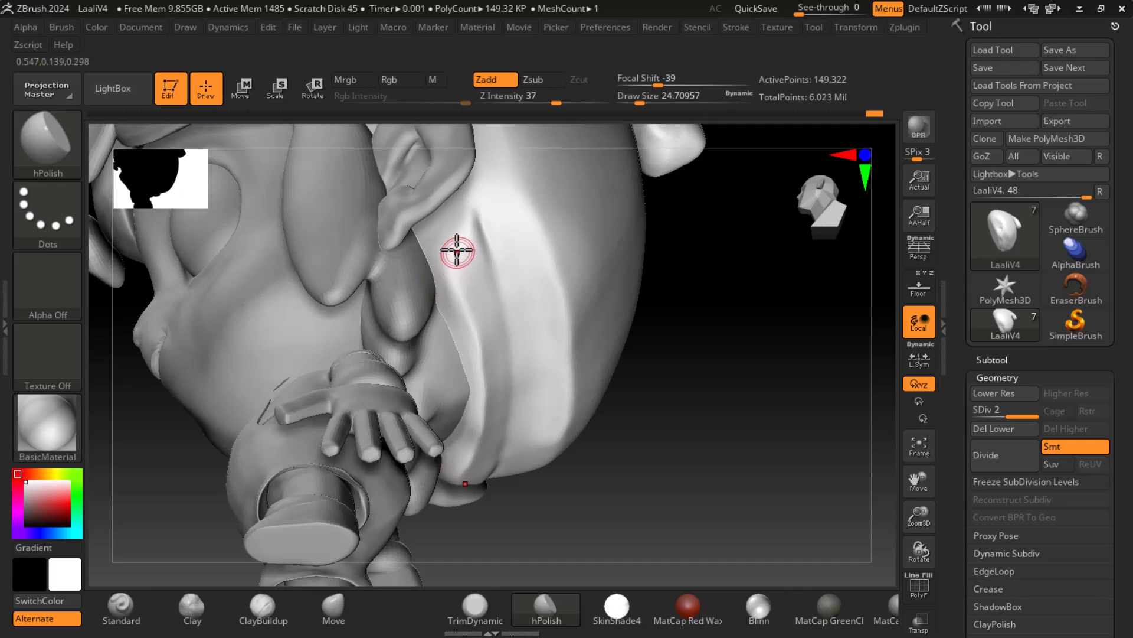
{"action": "mouse_move", "coordinate": [708, 465]}
{"action": "left_mouse_down"}
{"action": "mouse_move", "coordinate": [716, 547]}
{"action": "mouse_move", "coordinate": [710, 473]}
{"action": "mouse_move", "coordinate": [685, 465]}
{"action": "mouse_move", "coordinate": [688, 443]}
{"action": "mouse_move", "coordinate": [711, 441]}
{"action": "mouse_move", "coordinate": [651, 402]}
{"action": "left_mouse_up"}
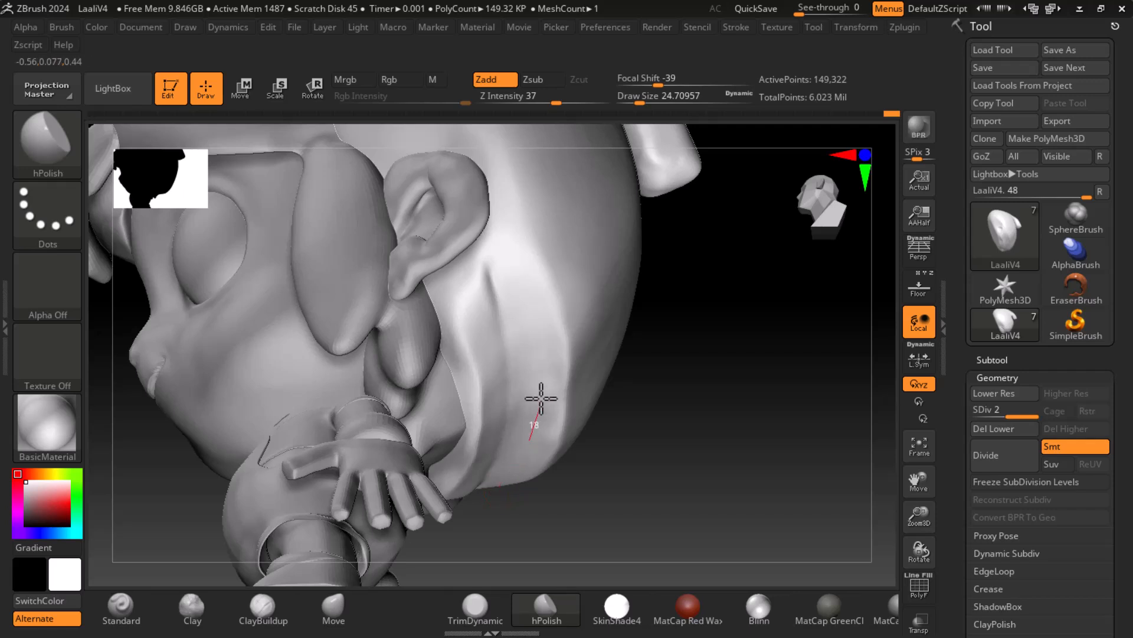
{"action": "left_click_drag", "start_coordinate": [649, 354], "coordinate": [779, 509]}
{"action": "mouse_move", "coordinate": [767, 468]}
{"action": "left_mouse_down"}
{"action": "mouse_move", "coordinate": [817, 443]}
{"action": "mouse_move", "coordinate": [814, 422]}
{"action": "mouse_move", "coordinate": [741, 407]}
{"action": "mouse_move", "coordinate": [670, 471]}
{"action": "left_mouse_up"}
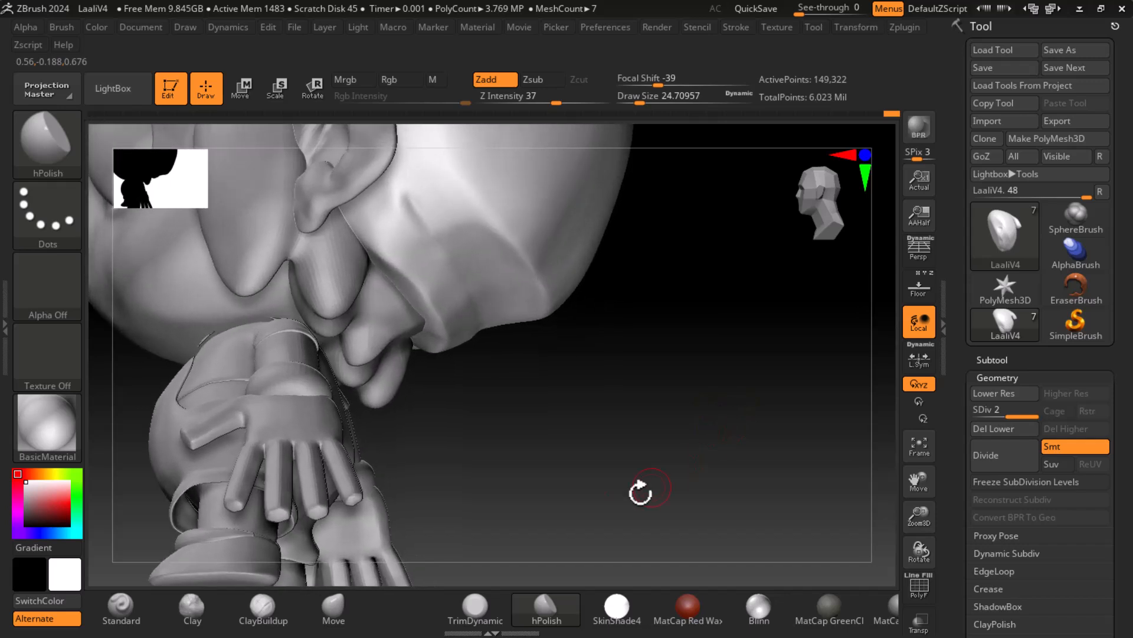
Carve the band's groove deeper using the Standard brush in Zsub mode with Focal Shift 70 and draw size about 22
{"action": "left_click", "coordinate": [148, 603]}
{"action": "left_click_drag", "start_coordinate": [679, 415], "coordinate": [602, 391], "text": "alt"}
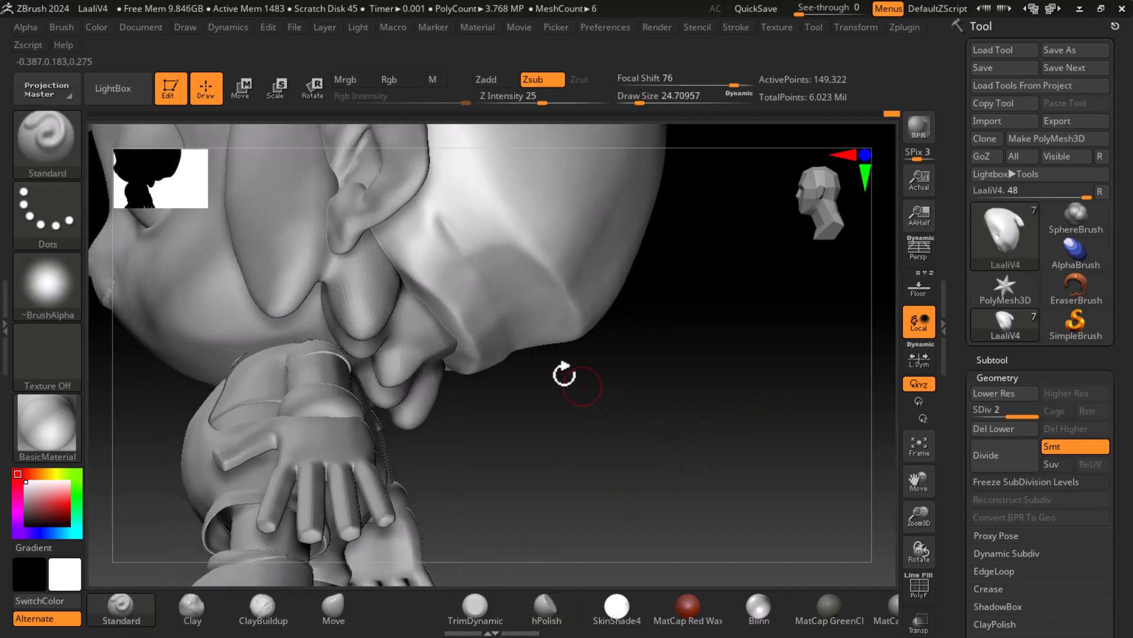
{"action": "mouse_move", "coordinate": [734, 84]}
{"action": "left_mouse_down"}
{"action": "mouse_move", "coordinate": [712, 83]}
{"action": "mouse_move", "coordinate": [729, 83]}
{"action": "left_mouse_up"}
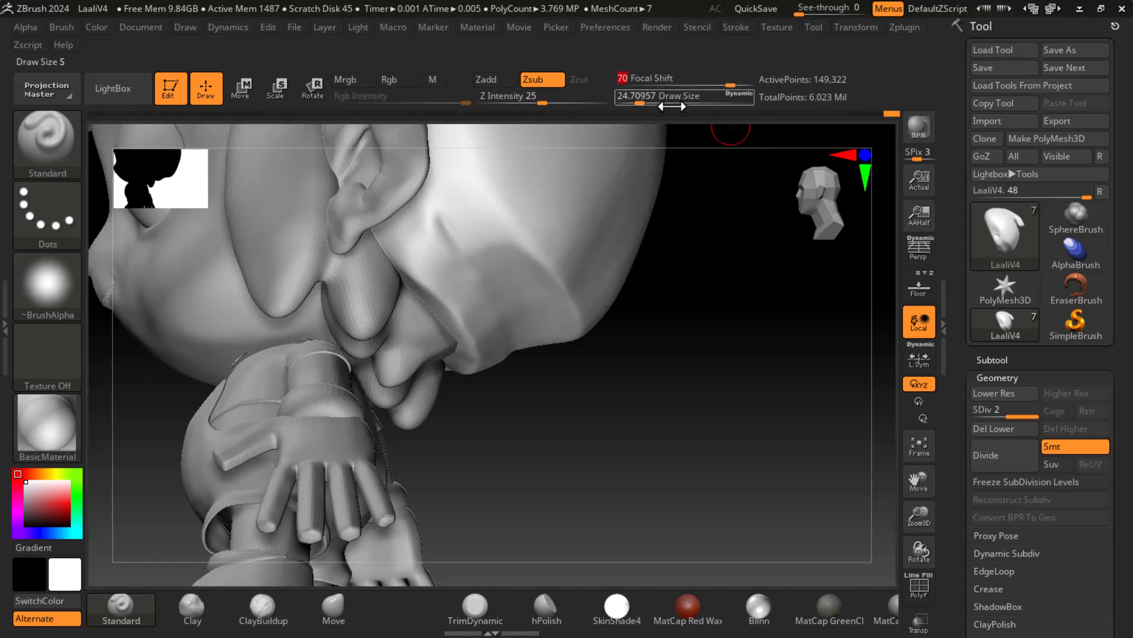
{"action": "left_click_drag", "start_coordinate": [648, 102], "coordinate": [642, 102]}
{"action": "left_click", "coordinate": [640, 105]}
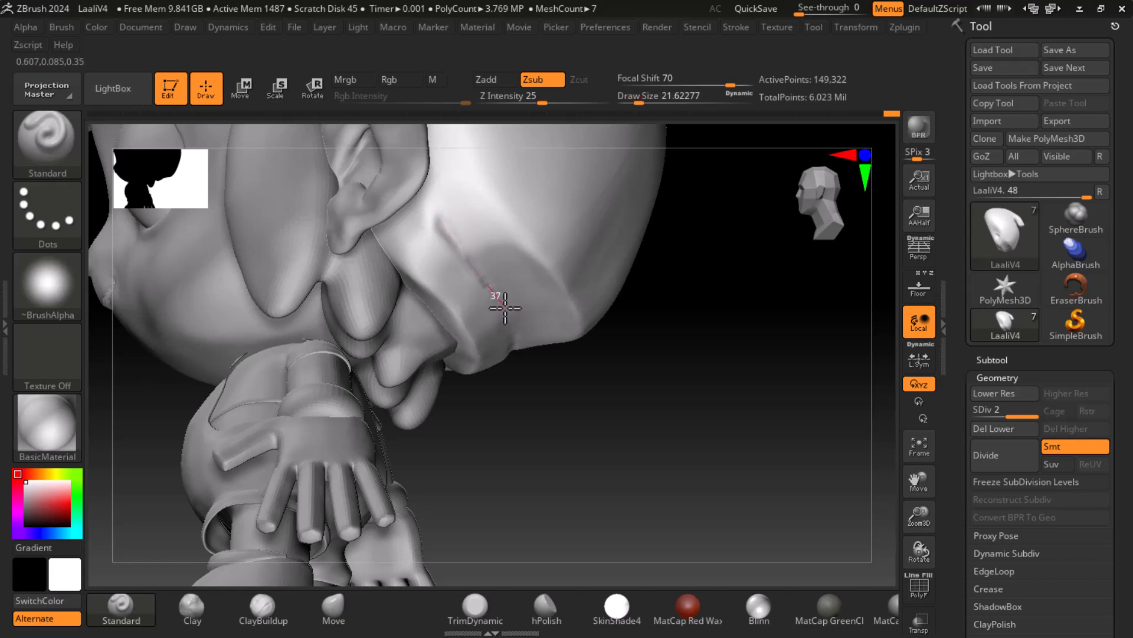
Set the Smooth brush's Z Intensity to 30 and smooth the ripples along the carved groove
{"action": "mouse_move", "coordinate": [589, 372]}
{"action": "left_mouse_down"}
{"action": "mouse_move", "coordinate": [700, 433]}
{"action": "mouse_move", "coordinate": [689, 460]}
{"action": "mouse_move", "coordinate": [643, 337]}
{"action": "mouse_move", "coordinate": [594, 324]}
{"action": "mouse_move", "coordinate": [591, 376]}
{"action": "mouse_move", "coordinate": [648, 441]}
{"action": "left_mouse_up"}
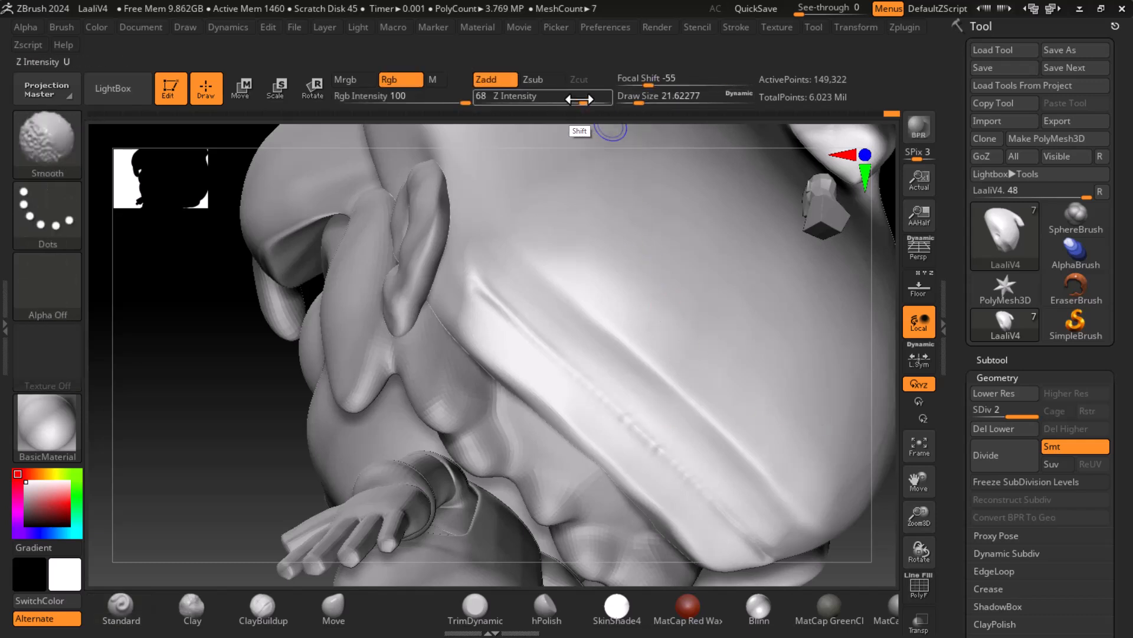
{"action": "mouse_move", "coordinate": [572, 376]}
{"action": "left_mouse_down", "text": "shift"}
{"action": "mouse_move", "coordinate": [681, 471]}
{"action": "mouse_move", "coordinate": [471, 272]}
{"action": "left_mouse_up", "text": "shift"}
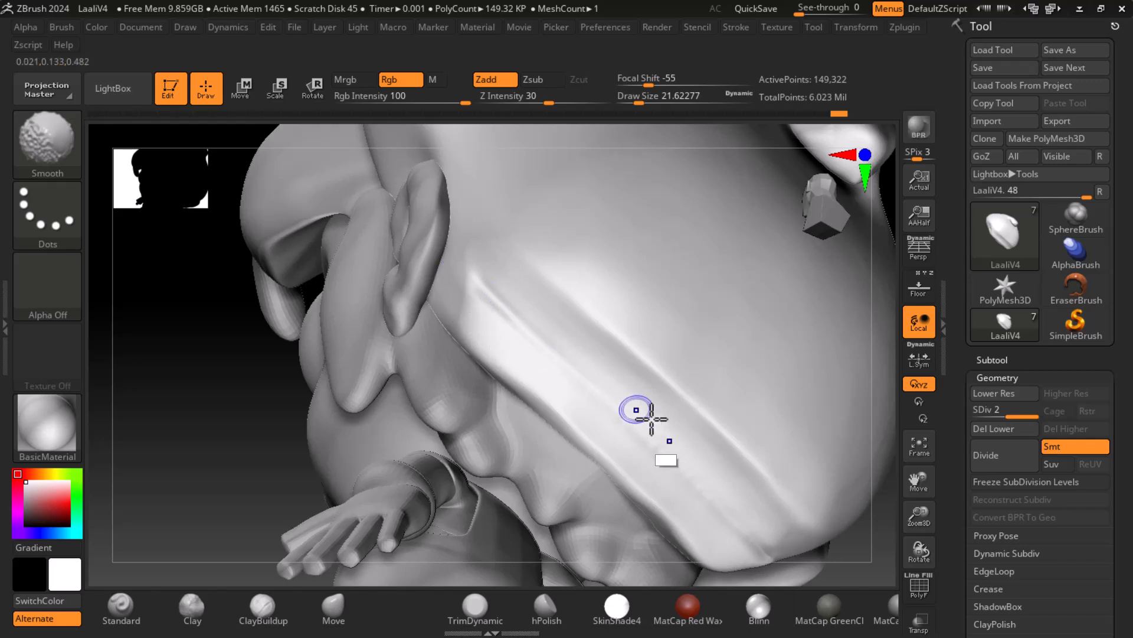
Smooth the surface around the protruding tuft on the back of the head at draw size about 54, and review the whole head
{"action": "key", "text": "f"}
{"action": "mouse_move", "coordinate": [746, 435]}
{"action": "left_mouse_down"}
{"action": "mouse_move", "coordinate": [738, 445]}
{"action": "mouse_move", "coordinate": [807, 458]}
{"action": "mouse_move", "coordinate": [771, 460]}
{"action": "mouse_move", "coordinate": [825, 484]}
{"action": "mouse_move", "coordinate": [838, 463]}
{"action": "mouse_move", "coordinate": [794, 575]}
{"action": "left_mouse_up"}
{"action": "mouse_move", "coordinate": [691, 357]}
{"action": "left_mouse_down"}
{"action": "mouse_move", "coordinate": [687, 329]}
{"action": "mouse_move", "coordinate": [653, 308]}
{"action": "left_mouse_up"}
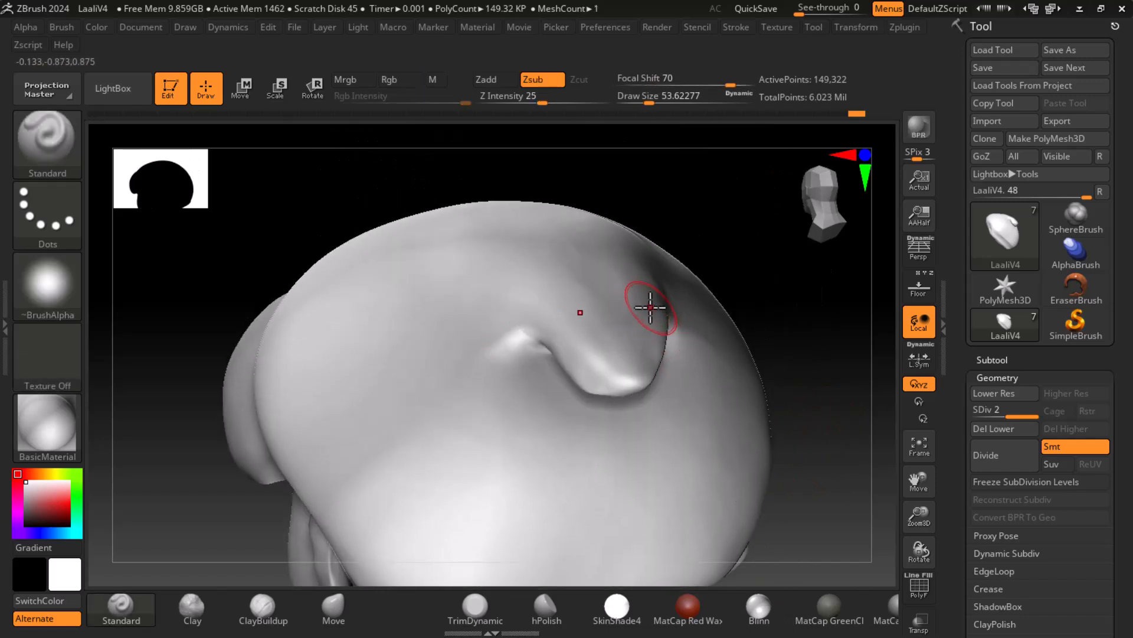
{"action": "key", "text": "shift"}
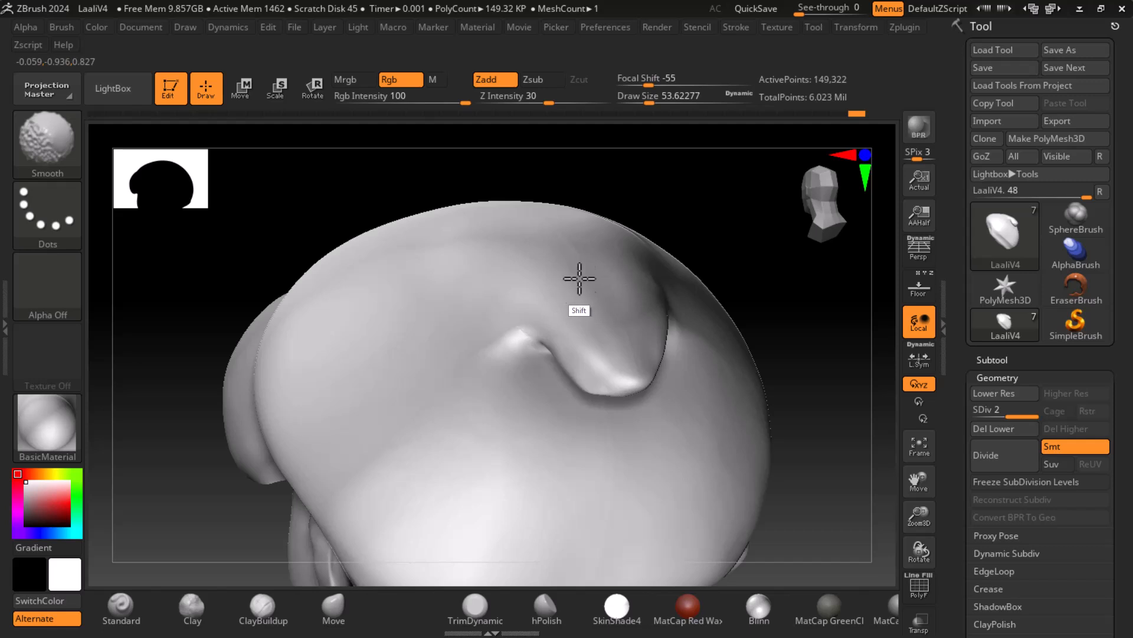
{"action": "mouse_move", "coordinate": [766, 319]}
{"action": "left_mouse_down"}
{"action": "mouse_move", "coordinate": [918, 405]}
{"action": "mouse_move", "coordinate": [873, 463]}
{"action": "mouse_move", "coordinate": [838, 483]}
{"action": "left_mouse_up"}
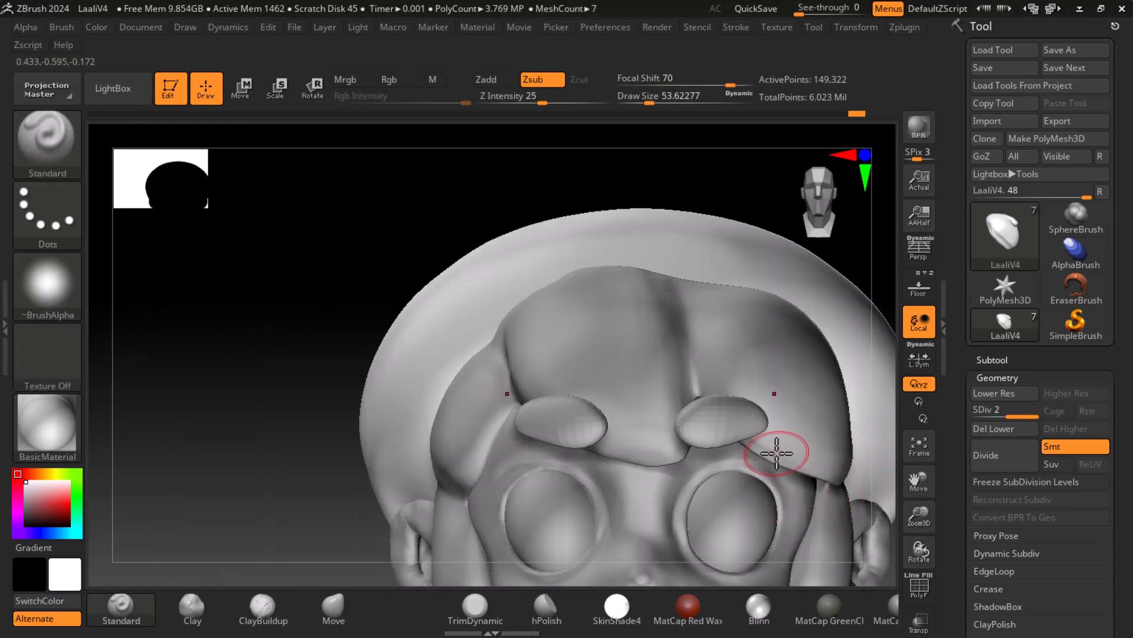
{"action": "key", "text": "f"}
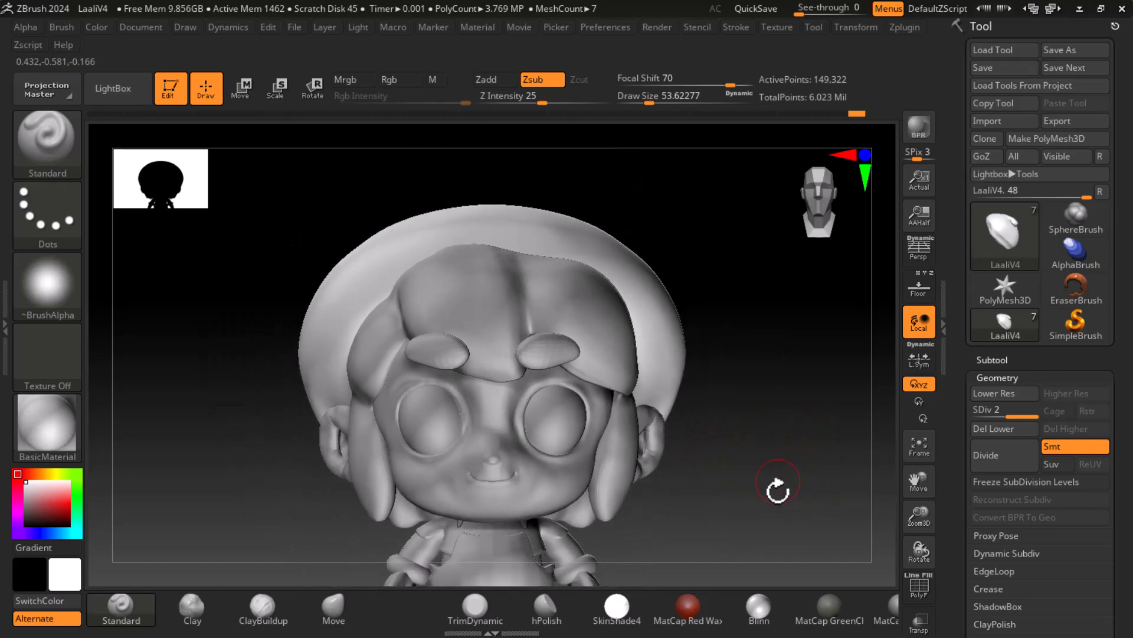
Open the Laali character.png reference image and pan it to the coloured front view of the character's head
{"action": "key", "text": "super"}
{"action": "left_click", "coordinate": [354, 284]}
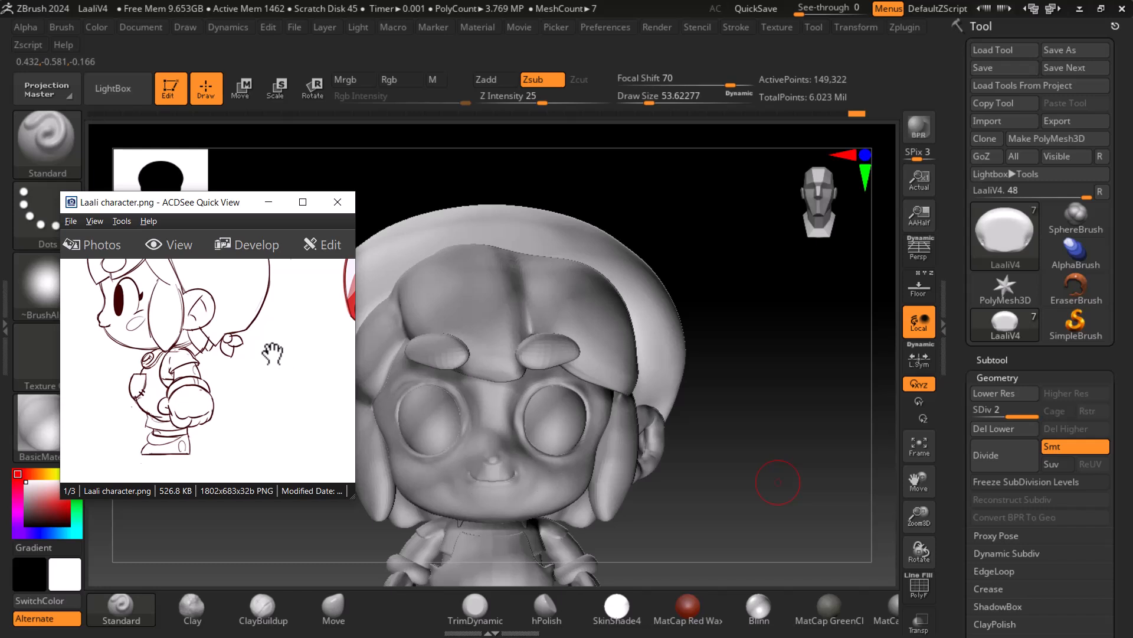
{"action": "left_click_drag", "start_coordinate": [272, 353], "coordinate": [249, 443]}
{"action": "left_click_drag", "start_coordinate": [608, 348], "coordinate": [395, 374]}
{"action": "mouse_move", "coordinate": [735, 407]}
{"action": "left_mouse_down"}
{"action": "mouse_move", "coordinate": [746, 369]}
{"action": "mouse_move", "coordinate": [753, 389]}
{"action": "mouse_move", "coordinate": [817, 439]}
{"action": "mouse_move", "coordinate": [863, 395]}
{"action": "left_mouse_up"}
Select the hair subtool and add volume to the lock beside the character's right eyebrow using ClayBuildup at Z Intensity 5
{"action": "left_click", "coordinate": [544, 288], "text": "alt"}
{"action": "mouse_move", "coordinate": [862, 459]}
{"action": "left_mouse_down"}
{"action": "mouse_move", "coordinate": [873, 473]}
{"action": "mouse_move", "coordinate": [844, 452]}
{"action": "left_mouse_up"}
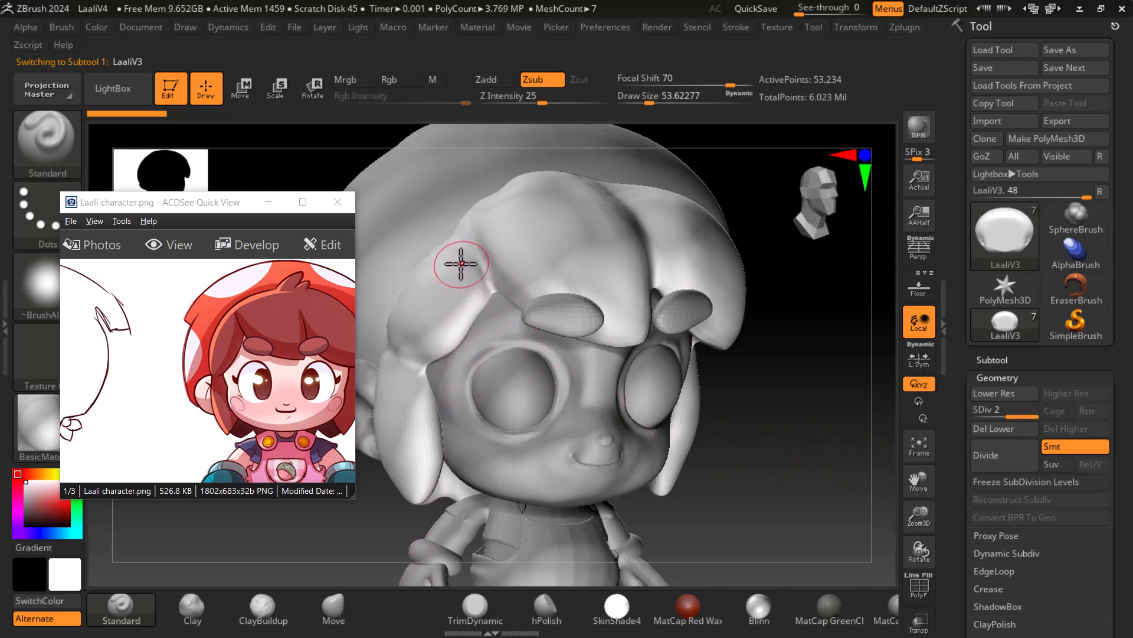
{"action": "left_click", "coordinate": [271, 619]}
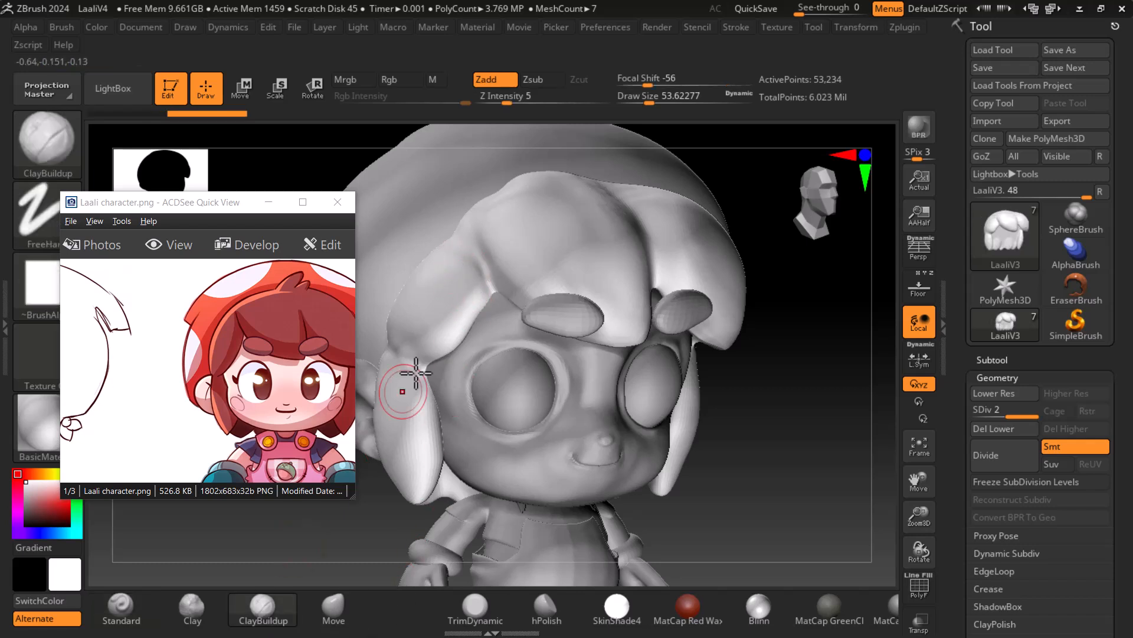
{"action": "left_click_drag", "start_coordinate": [785, 407], "coordinate": [826, 439], "text": "shift"}
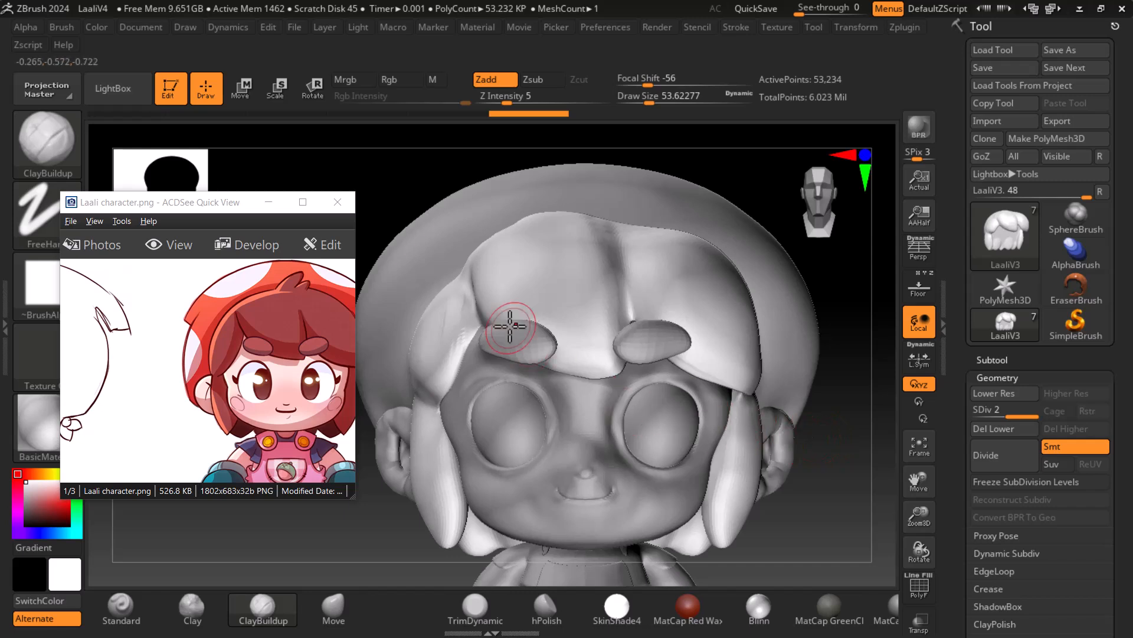
{"action": "mouse_move", "coordinate": [443, 354]}
{"action": "left_mouse_down"}
{"action": "mouse_move", "coordinate": [451, 303]}
{"action": "mouse_move", "coordinate": [463, 298]}
{"action": "mouse_move", "coordinate": [432, 381]}
{"action": "left_mouse_up"}
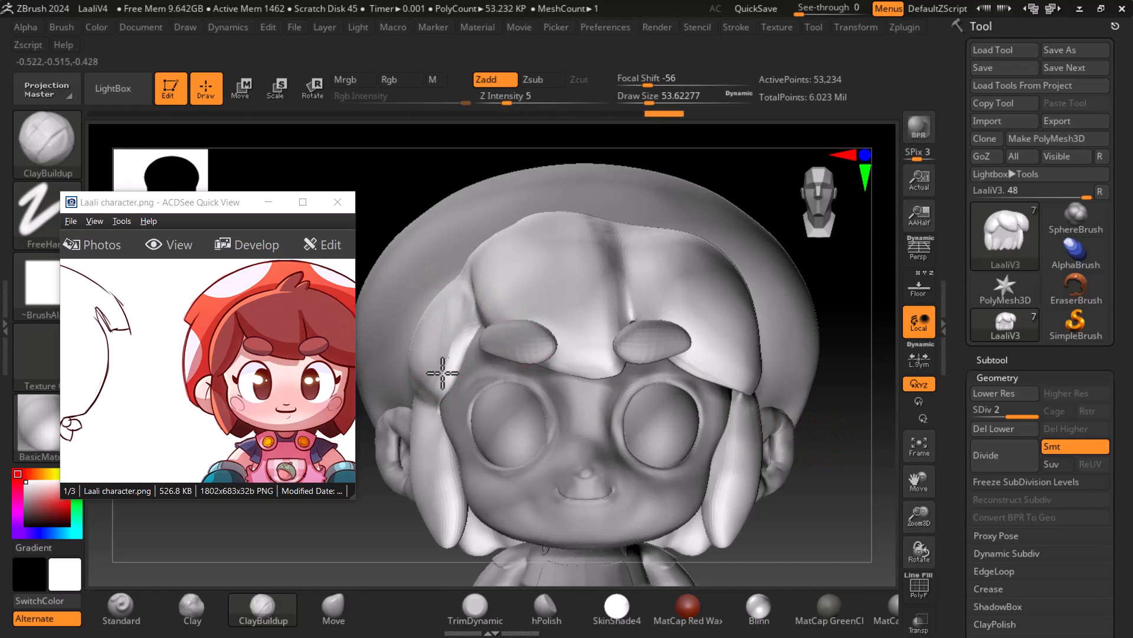
{"action": "mouse_move", "coordinate": [826, 468]}
{"action": "left_mouse_down"}
{"action": "mouse_move", "coordinate": [863, 478]}
{"action": "mouse_move", "coordinate": [814, 470]}
{"action": "left_mouse_up"}
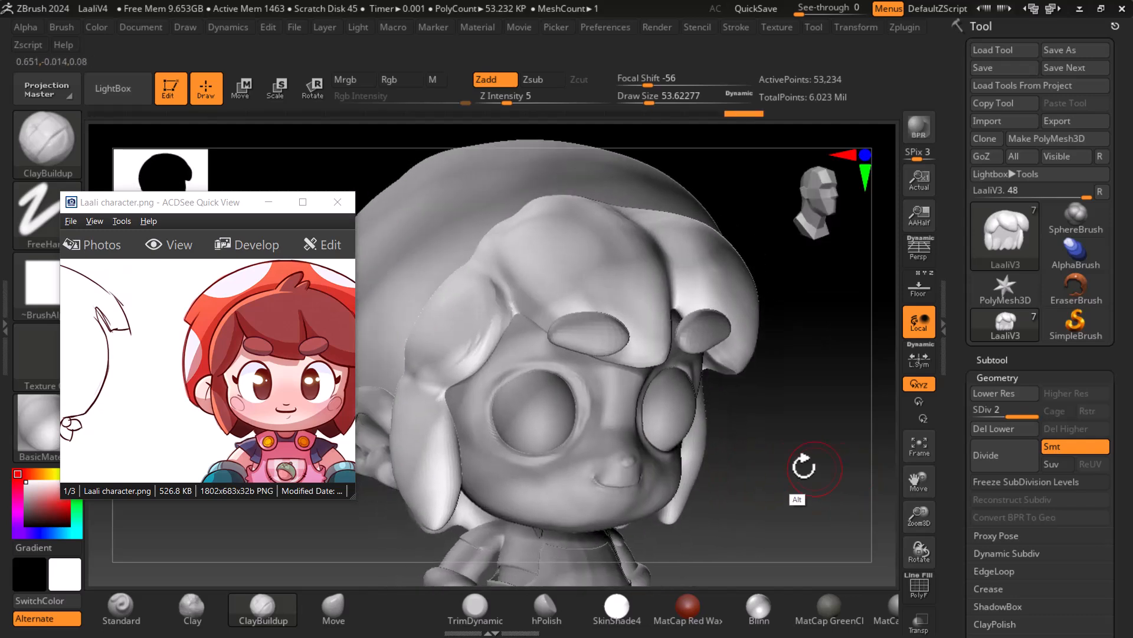
Build up the hair lock at the character's right temple with ClayBuildup and smooth its surface
{"action": "left_click_drag", "start_coordinate": [479, 348], "coordinate": [491, 295]}
{"action": "mouse_move", "coordinate": [429, 354]}
{"action": "left_mouse_down"}
{"action": "mouse_move", "coordinate": [450, 337]}
{"action": "mouse_move", "coordinate": [497, 332]}
{"action": "left_mouse_up"}
{"action": "key", "text": "shift"}
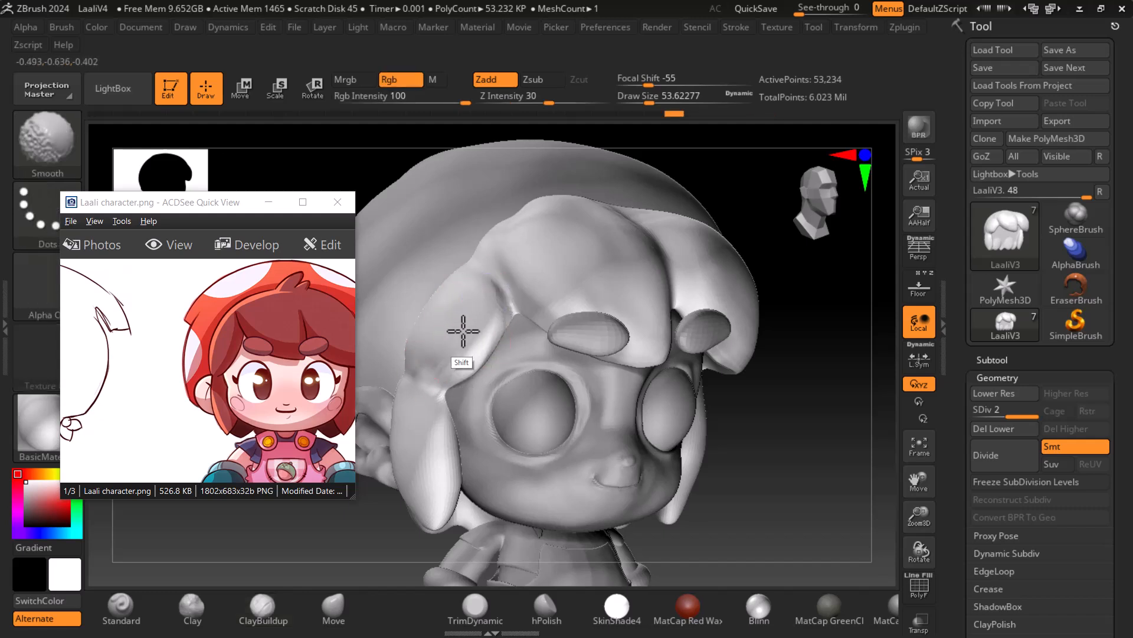
{"action": "mouse_move", "coordinate": [809, 500]}
{"action": "left_mouse_down", "text": "shift"}
{"action": "mouse_move", "coordinate": [827, 455]}
{"action": "mouse_move", "coordinate": [846, 449]}
{"action": "left_mouse_up", "text": "shift"}
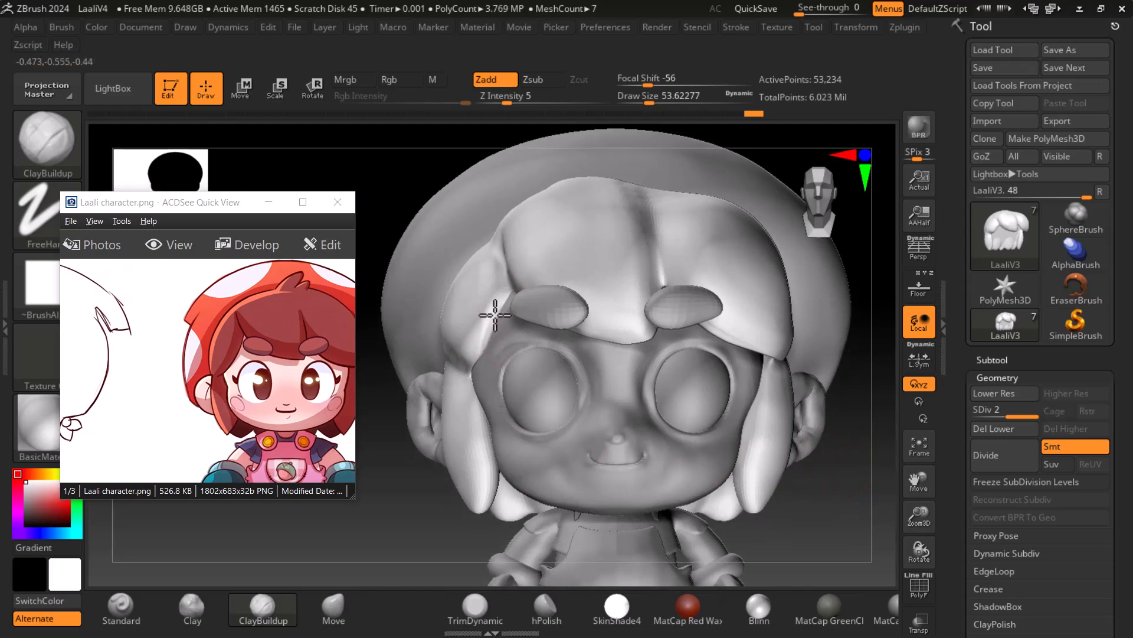
{"action": "left_click_drag", "start_coordinate": [847, 513], "coordinate": [807, 494]}
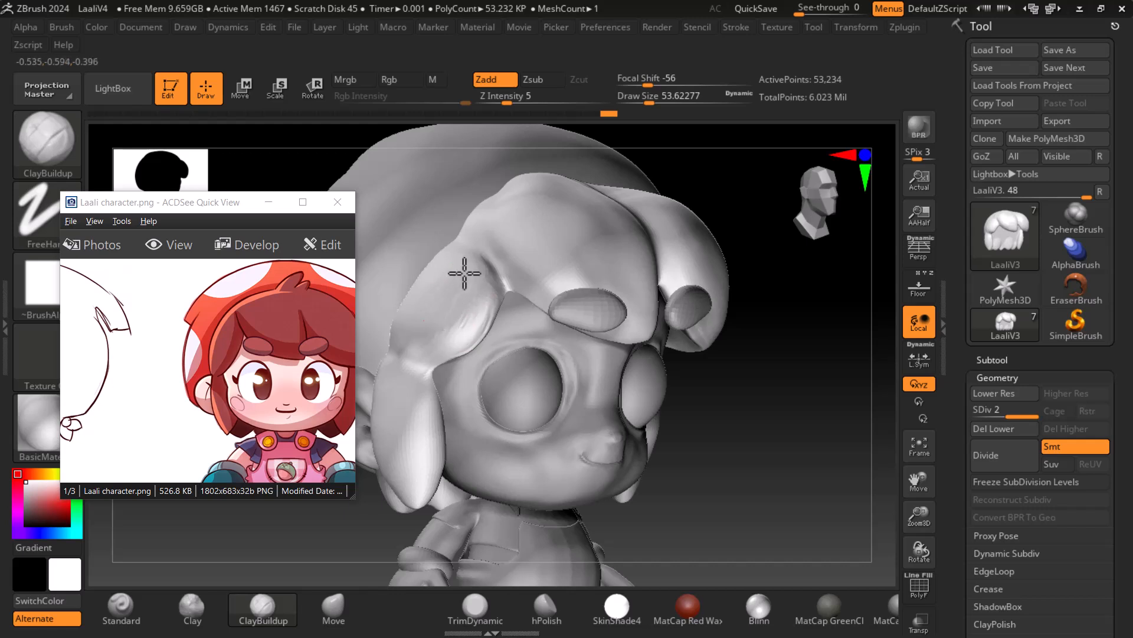
{"action": "key", "text": "shift"}
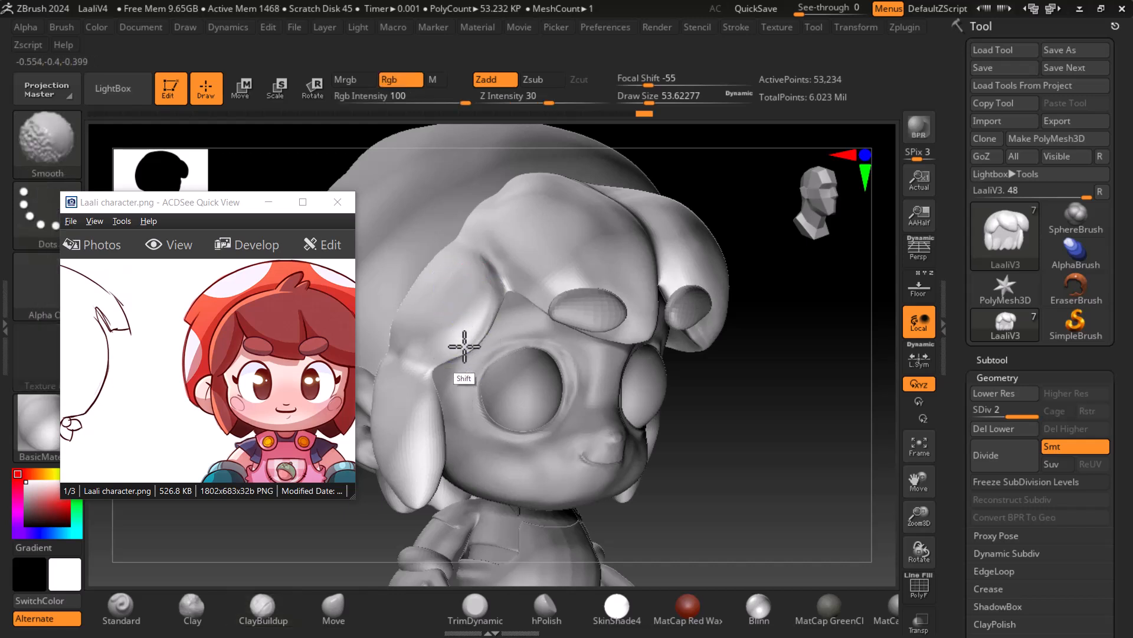
{"action": "left_click_drag", "start_coordinate": [937, 456], "coordinate": [867, 455], "text": "shift"}
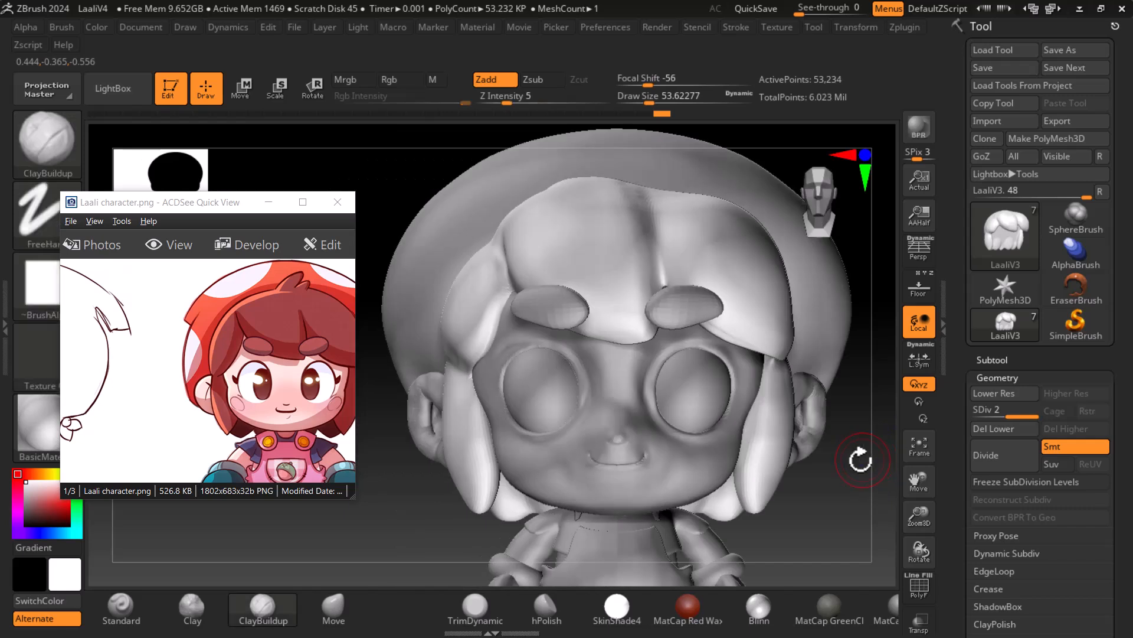
Fill in the upper end of the crease between the front bangs and the temple lock, and smooth the transition
{"action": "mouse_move", "coordinate": [497, 287]}
{"action": "left_mouse_down"}
{"action": "mouse_move", "coordinate": [501, 307]}
{"action": "mouse_move", "coordinate": [490, 272]}
{"action": "left_mouse_up"}
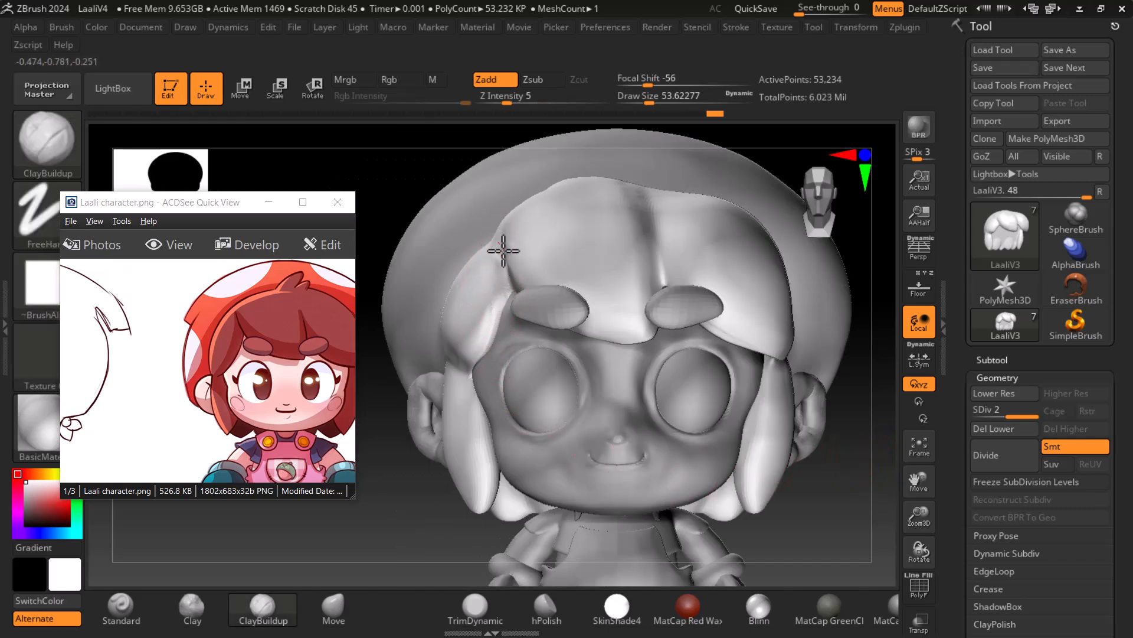
{"action": "left_click_drag", "start_coordinate": [397, 537], "coordinate": [354, 526]}
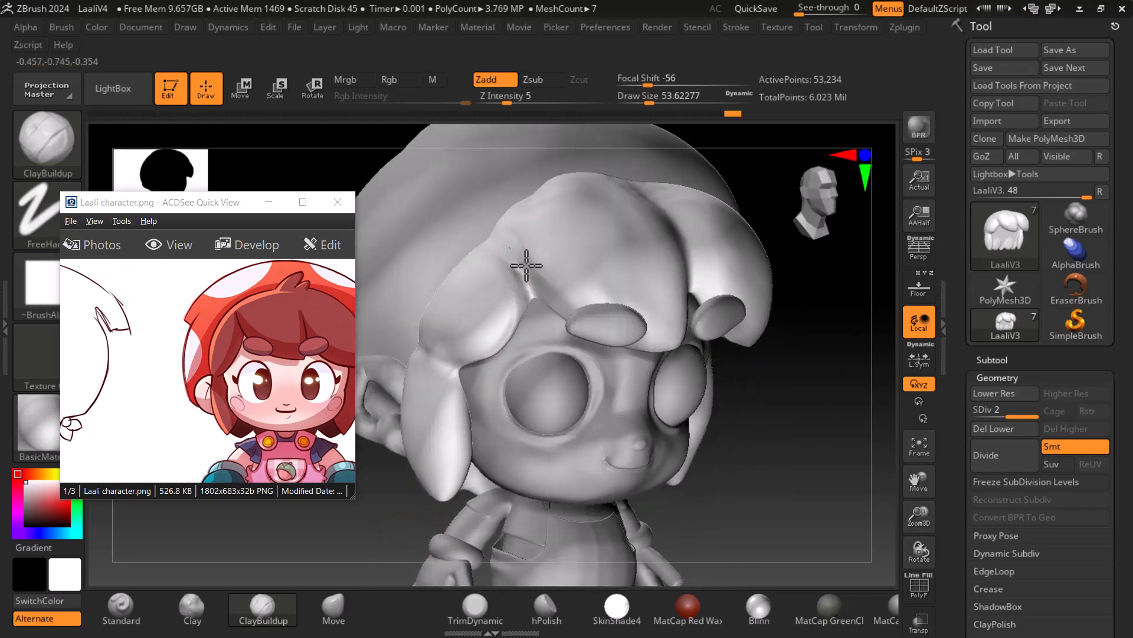
{"action": "left_click_drag", "start_coordinate": [512, 258], "coordinate": [536, 286]}
{"action": "left_click_drag", "start_coordinate": [539, 273], "coordinate": [574, 286]}
{"action": "left_click_drag", "start_coordinate": [818, 431], "coordinate": [835, 440], "text": "shift"}
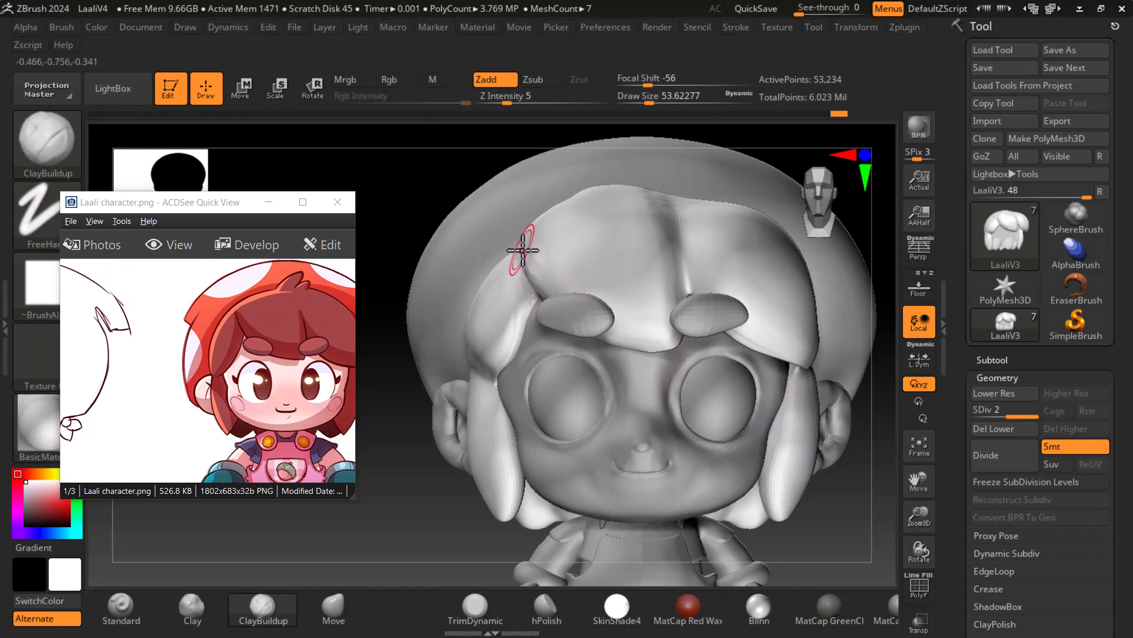
{"action": "left_click_drag", "start_coordinate": [549, 278], "coordinate": [520, 248], "text": "shift"}
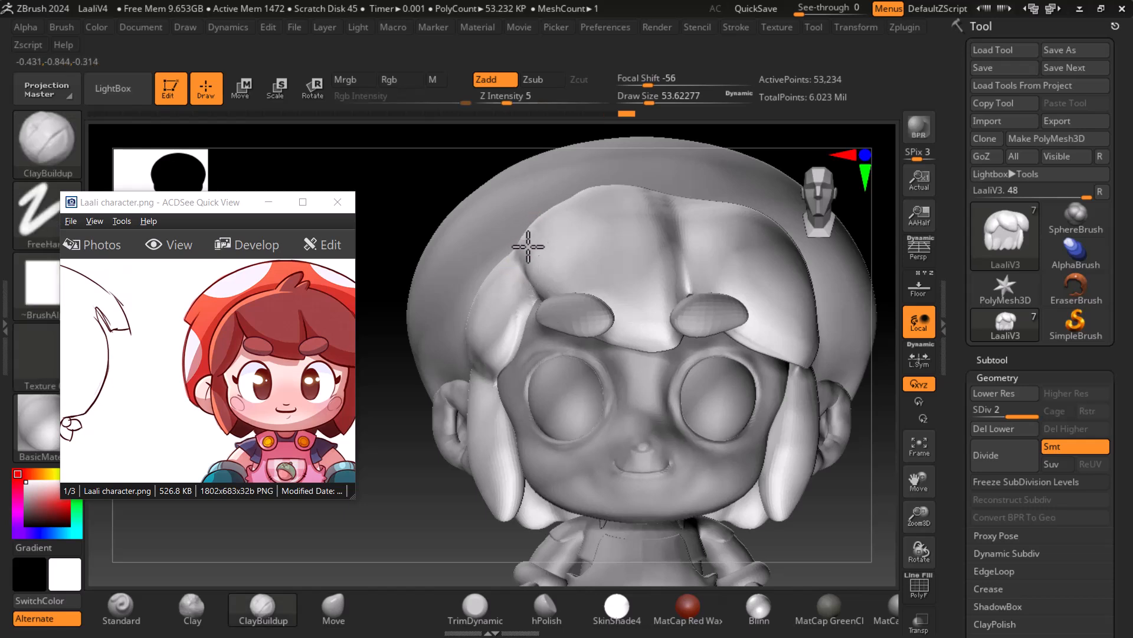
{"action": "key", "text": "shift"}
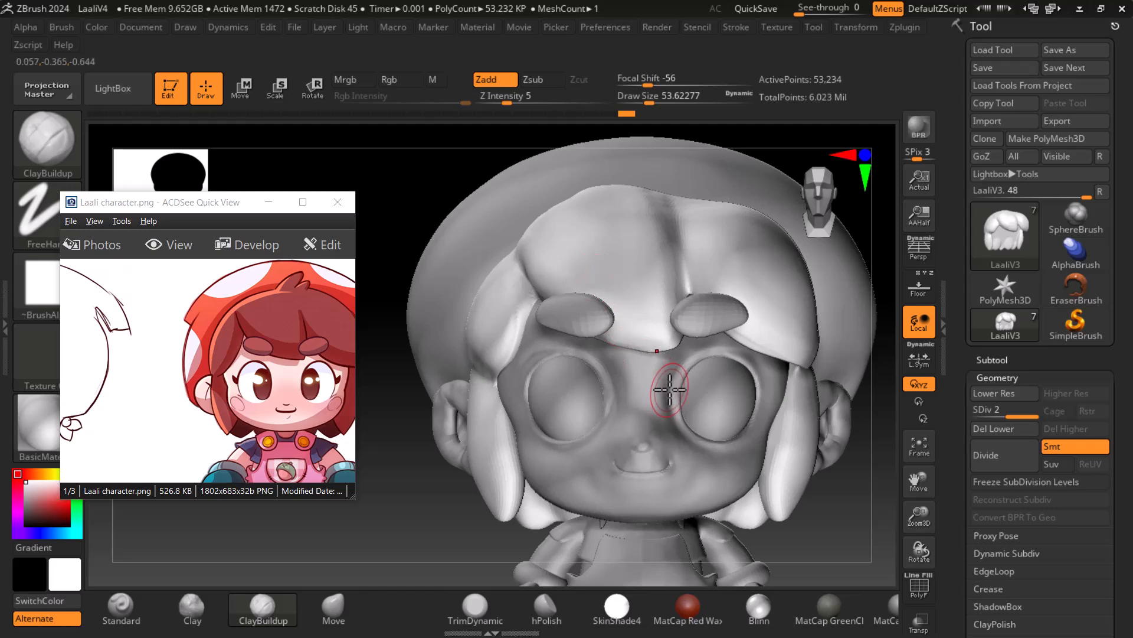
Try to pull a small tuft out of the top of the hair's parting using the SnakeHook brush
{"action": "mouse_move", "coordinate": [850, 540]}
{"action": "left_mouse_down"}
{"action": "mouse_move", "coordinate": [777, 531]}
{"action": "mouse_move", "coordinate": [655, 299]}
{"action": "left_mouse_up"}
{"action": "left_click_drag", "start_coordinate": [885, 384], "coordinate": [740, 415]}
{"action": "left_click", "coordinate": [53, 165]}
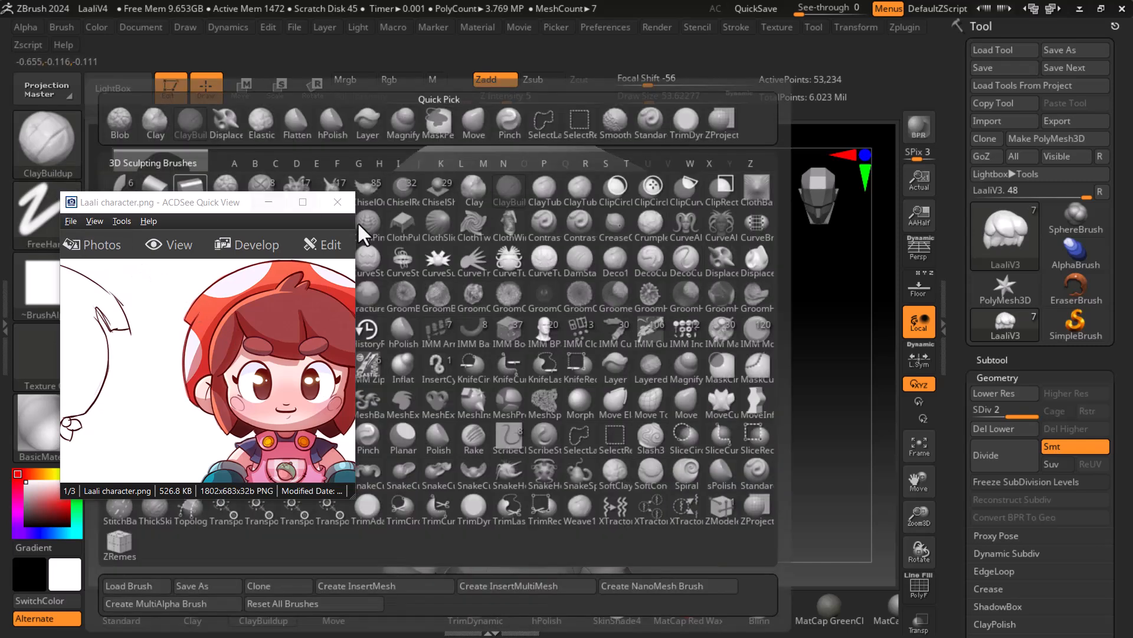
{"action": "left_click", "coordinate": [511, 475]}
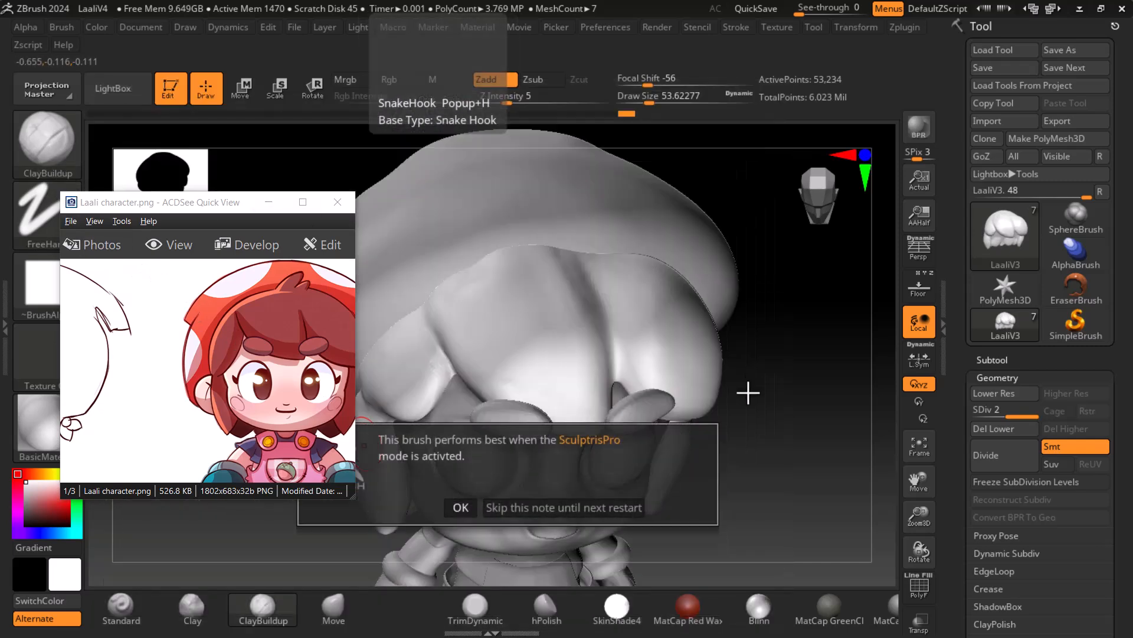
{"action": "left_click", "coordinate": [455, 507]}
{"action": "left_click_drag", "start_coordinate": [734, 430], "coordinate": [777, 431]}
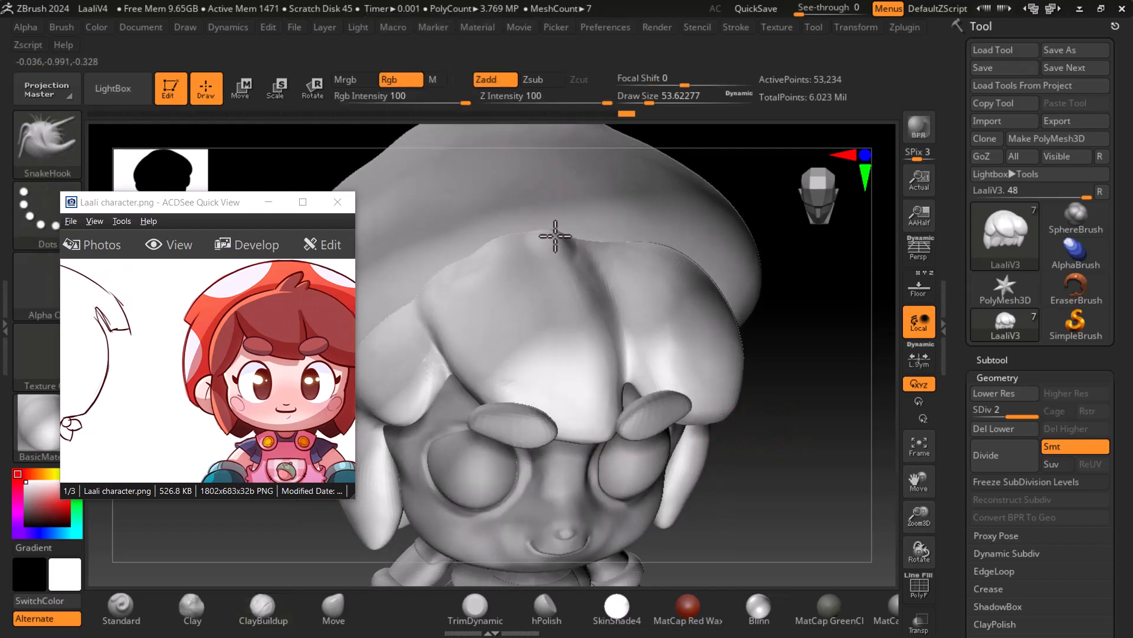
{"action": "left_click_drag", "start_coordinate": [794, 304], "coordinate": [852, 228]}
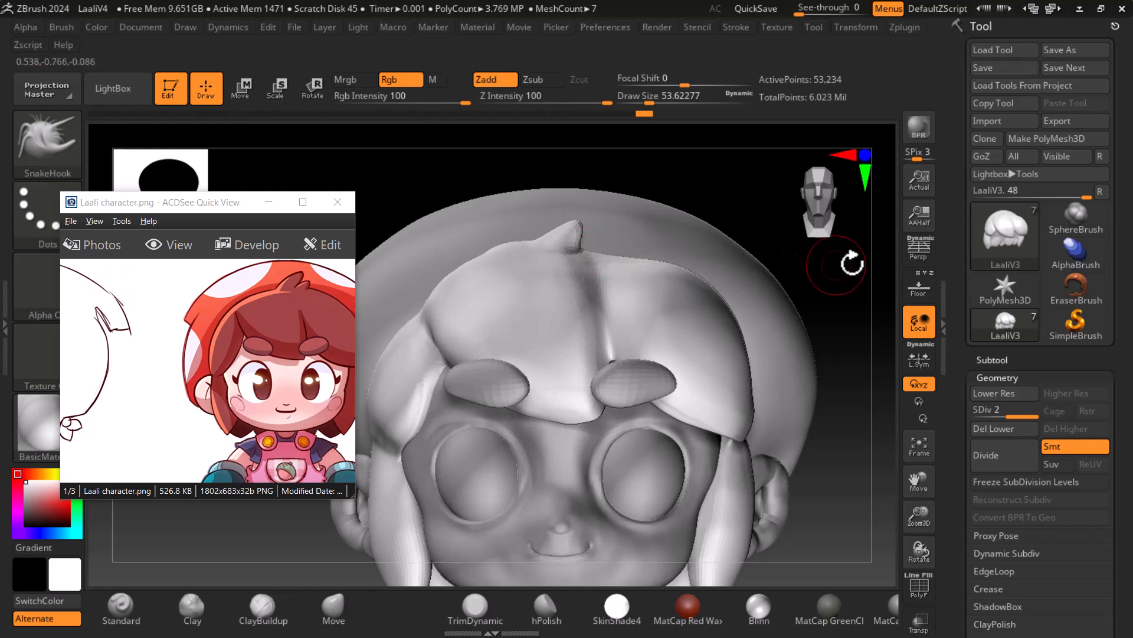
Display the floor grid with its front reference drawing to compare the top of the hair
{"action": "left_click", "coordinate": [919, 294]}
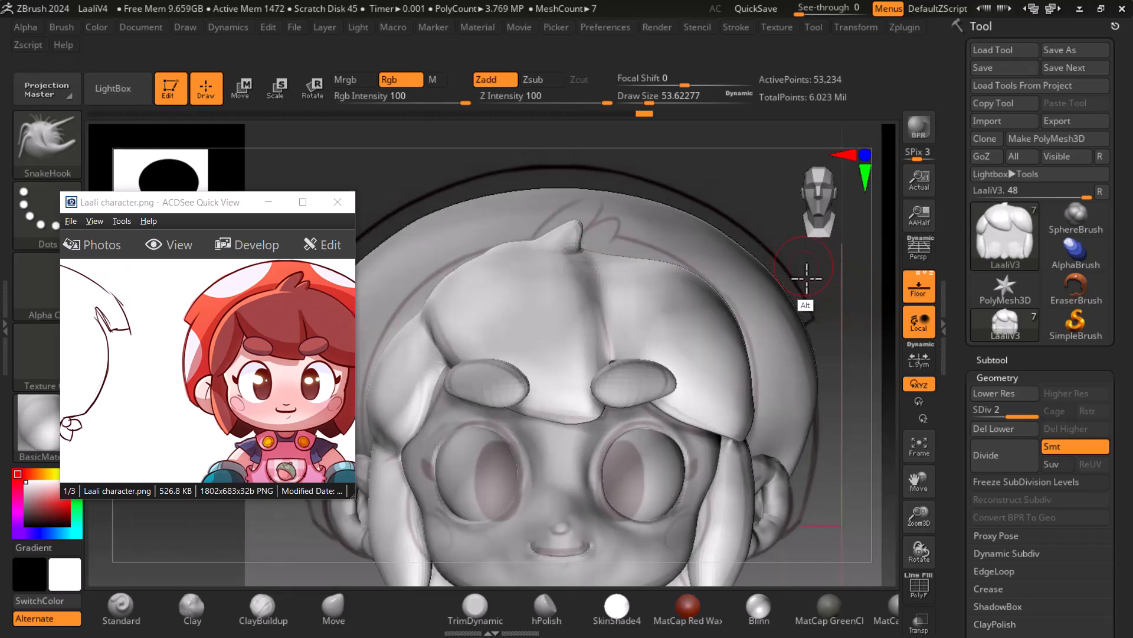
{"action": "left_click_drag", "start_coordinate": [798, 235], "coordinate": [797, 300], "text": "alt"}
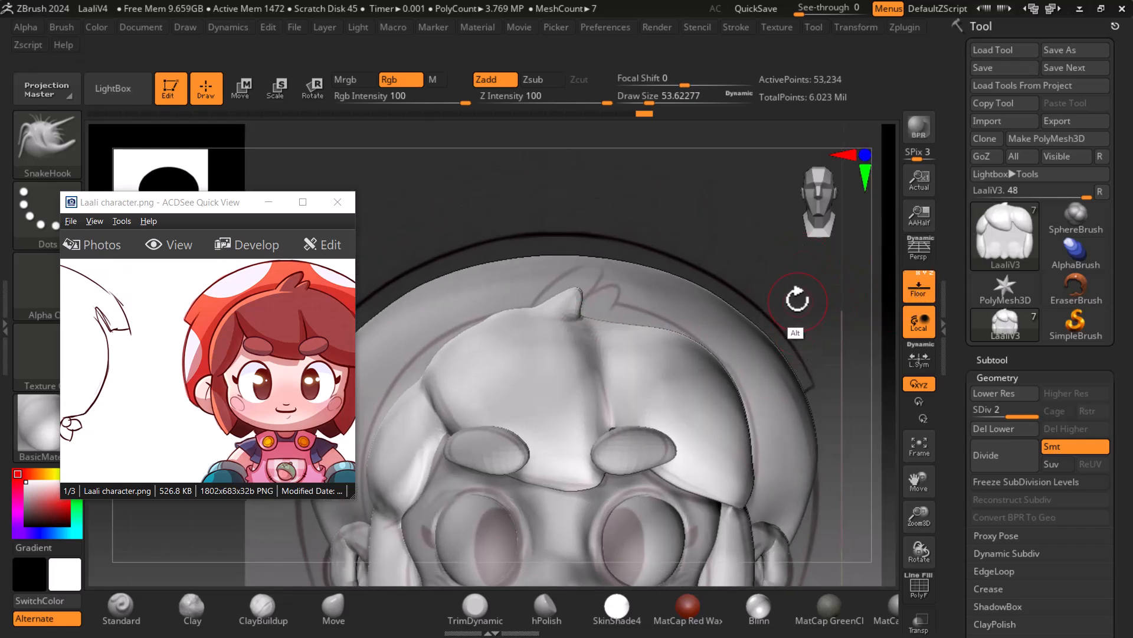
Try to reshape the tuft toward the drawing with the Move brush, and undo the tuft edits
{"action": "left_click", "coordinate": [334, 608]}
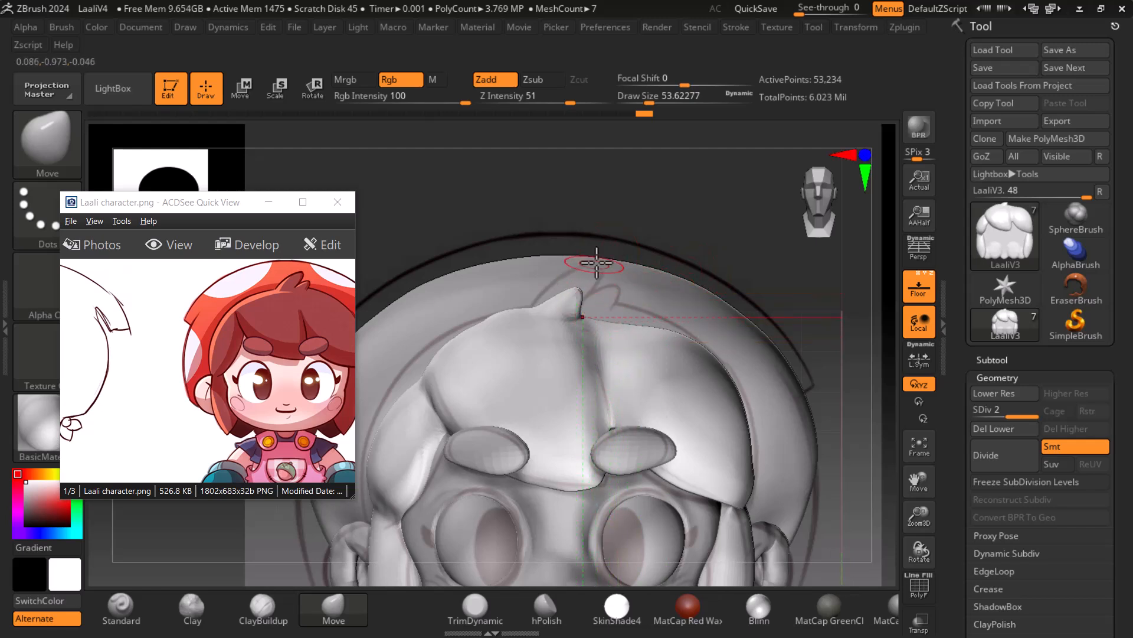
{"action": "left_click_drag", "start_coordinate": [582, 299], "coordinate": [594, 279]}
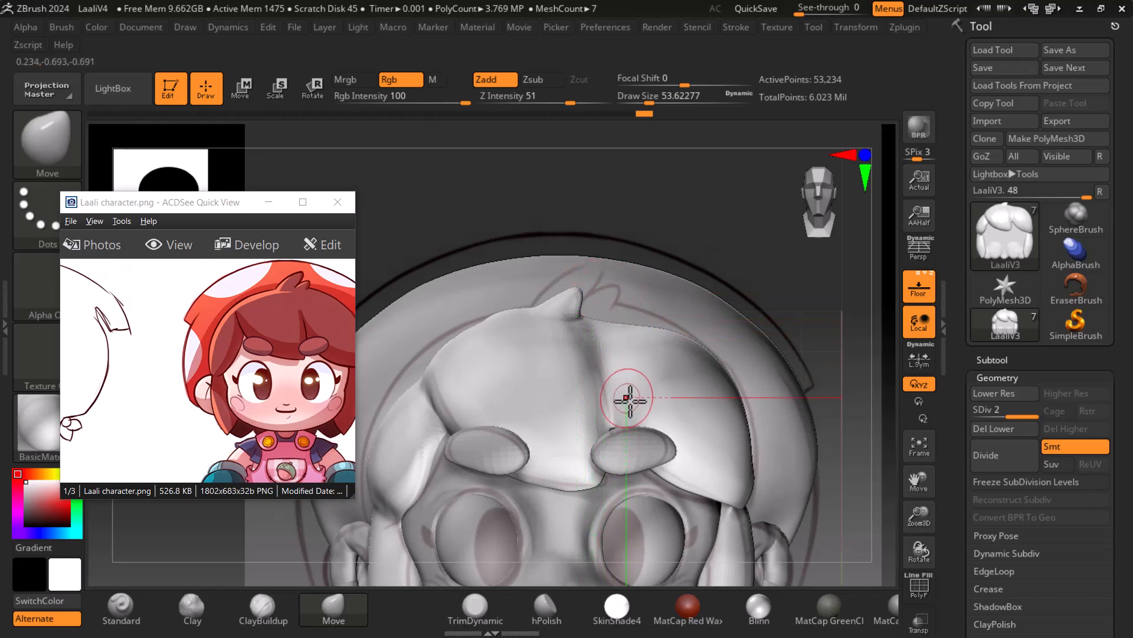
{"action": "key", "text": "ctrl+z"}
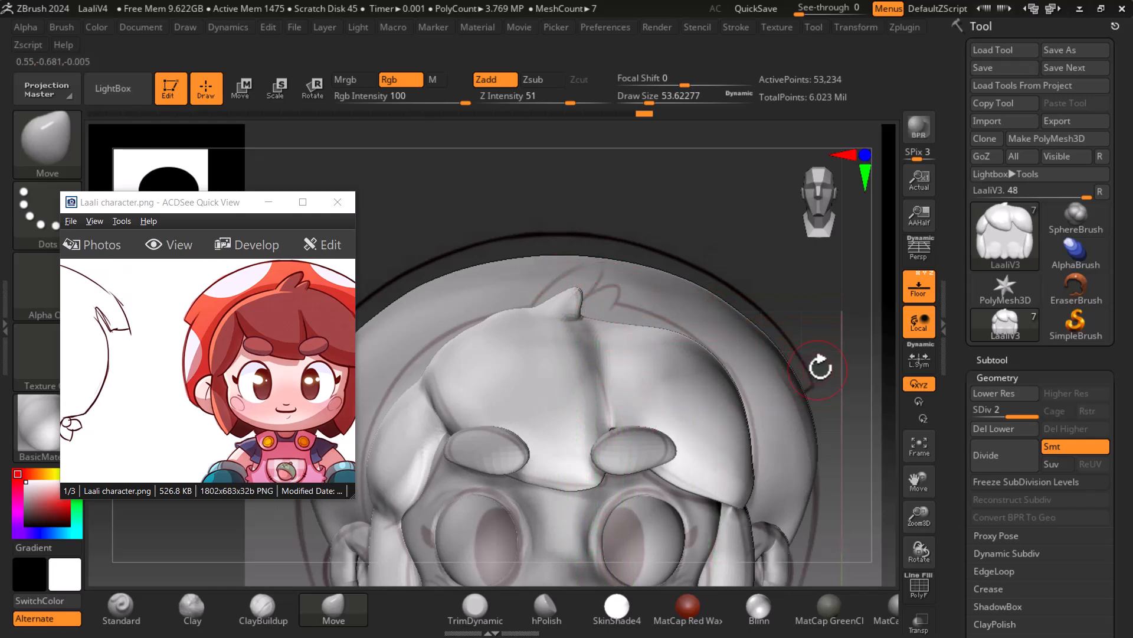
{"action": "key", "text": "ctrl+z"}
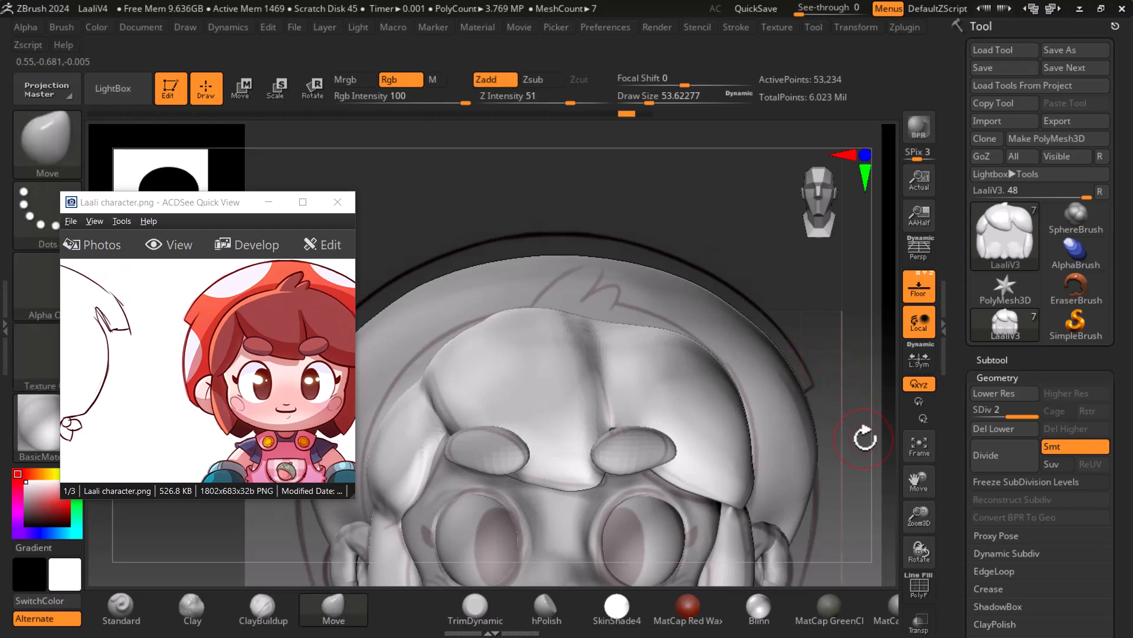
Make the eyebrows the active subtool with the subtool list expanded, and put the reference image away
{"action": "left_click", "coordinate": [652, 455], "text": "alt"}
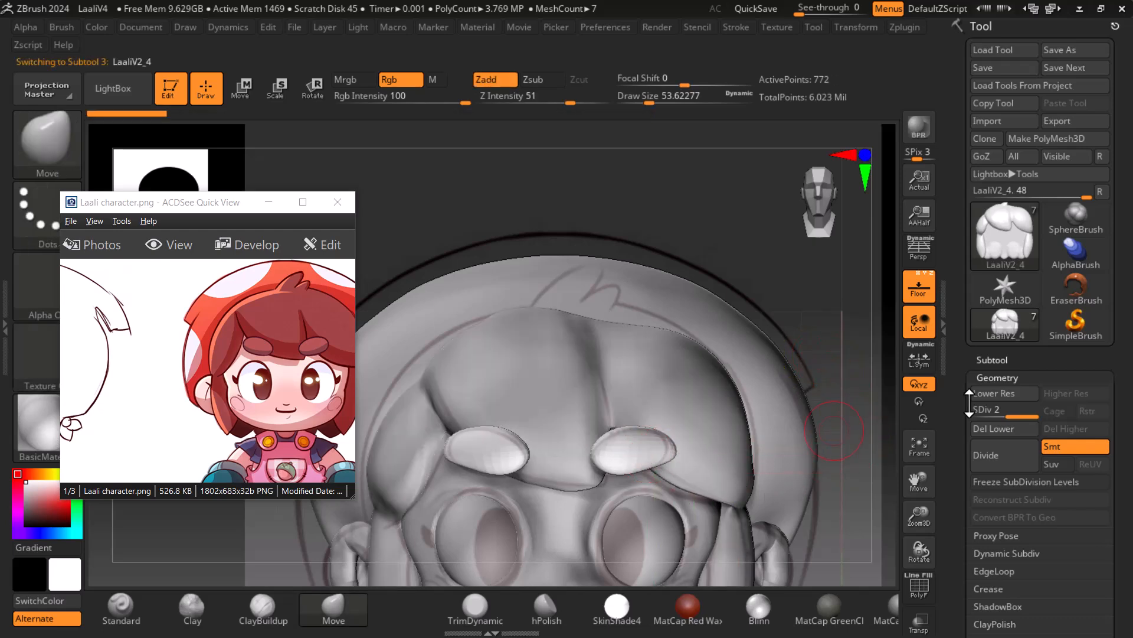
{"action": "left_click", "coordinate": [998, 360]}
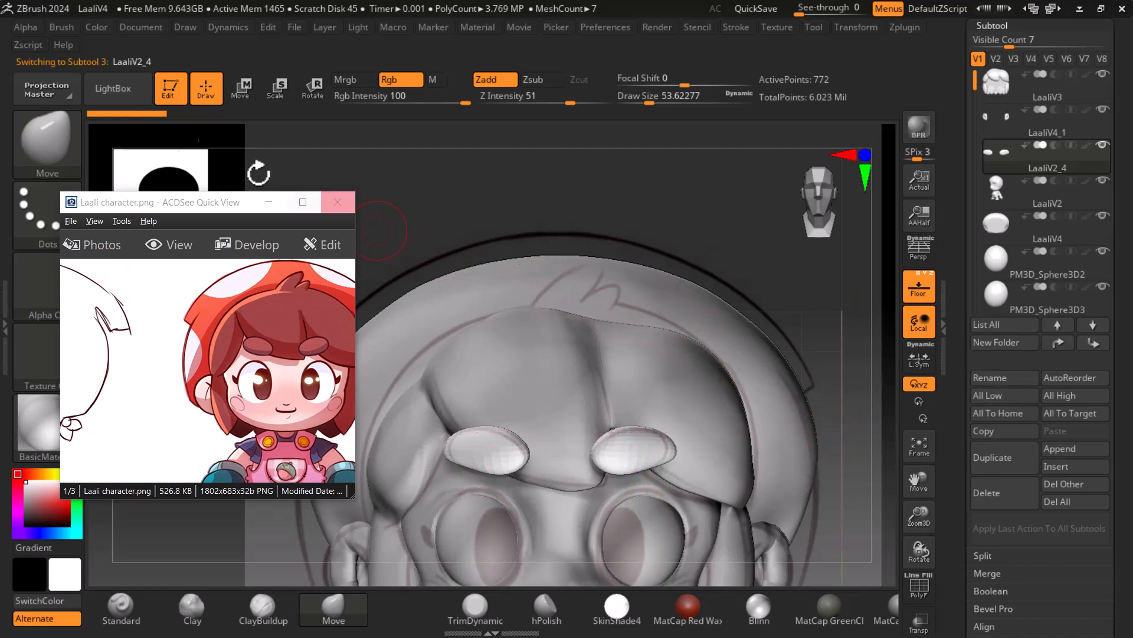
{"action": "left_click", "coordinate": [46, 142]}
{"action": "left_click", "coordinate": [269, 203]}
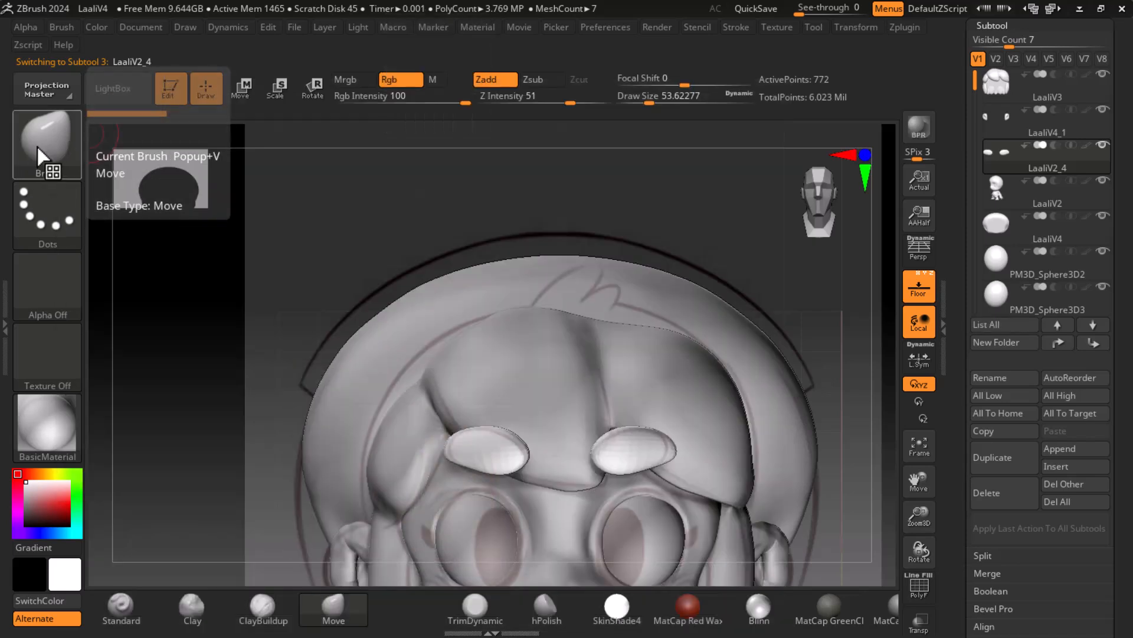
{"action": "left_click", "coordinate": [38, 149]}
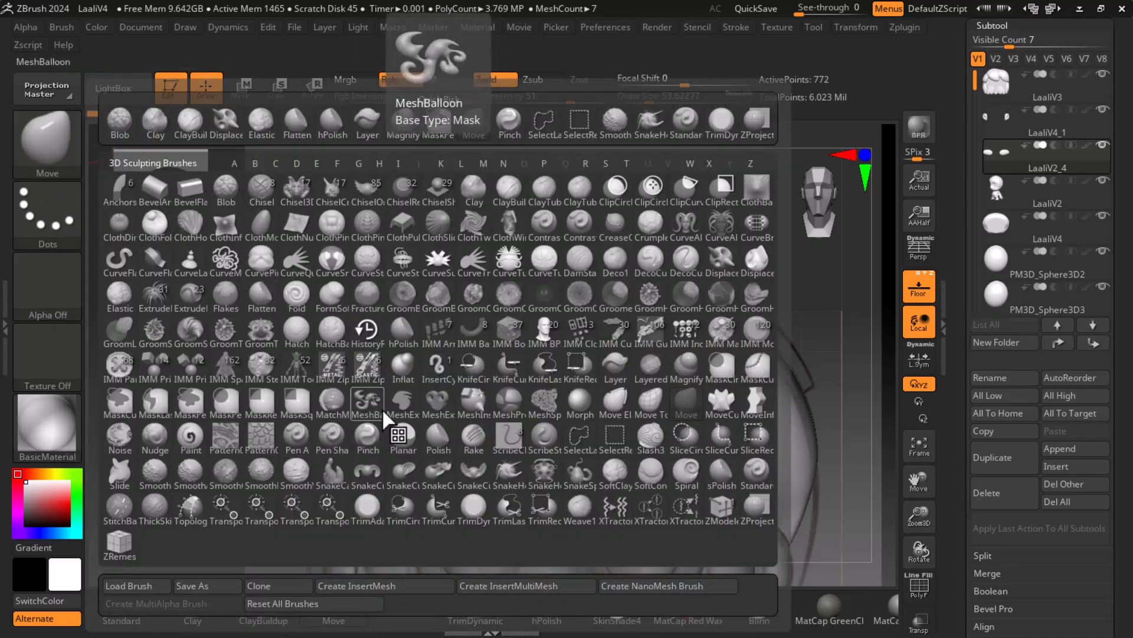
{"action": "key", "text": "i"}
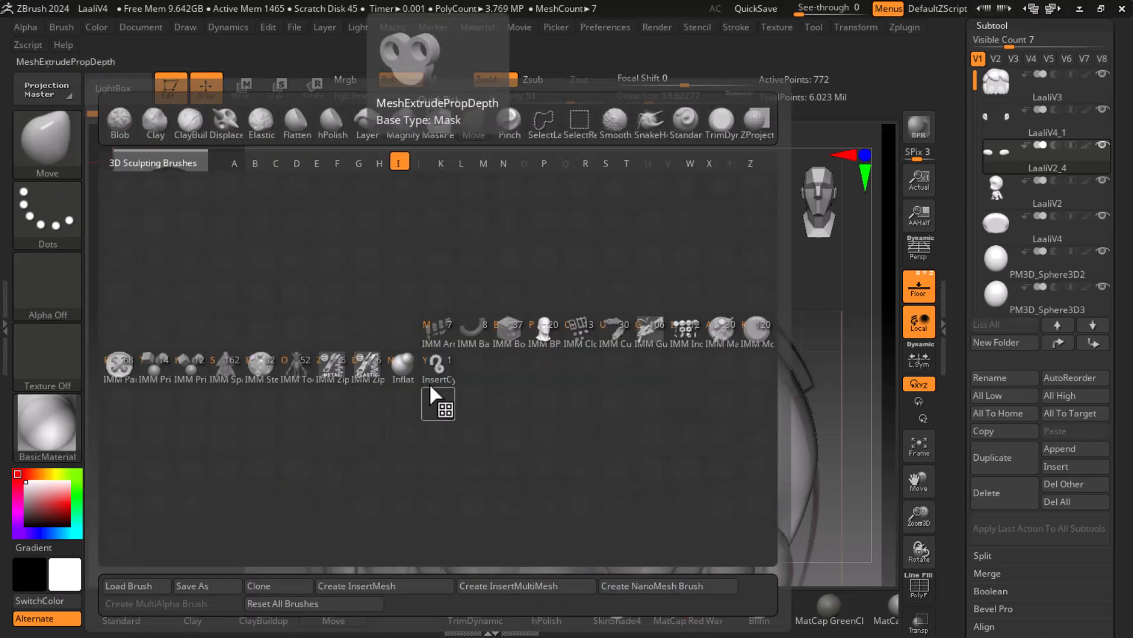
{"action": "left_click", "coordinate": [187, 374]}
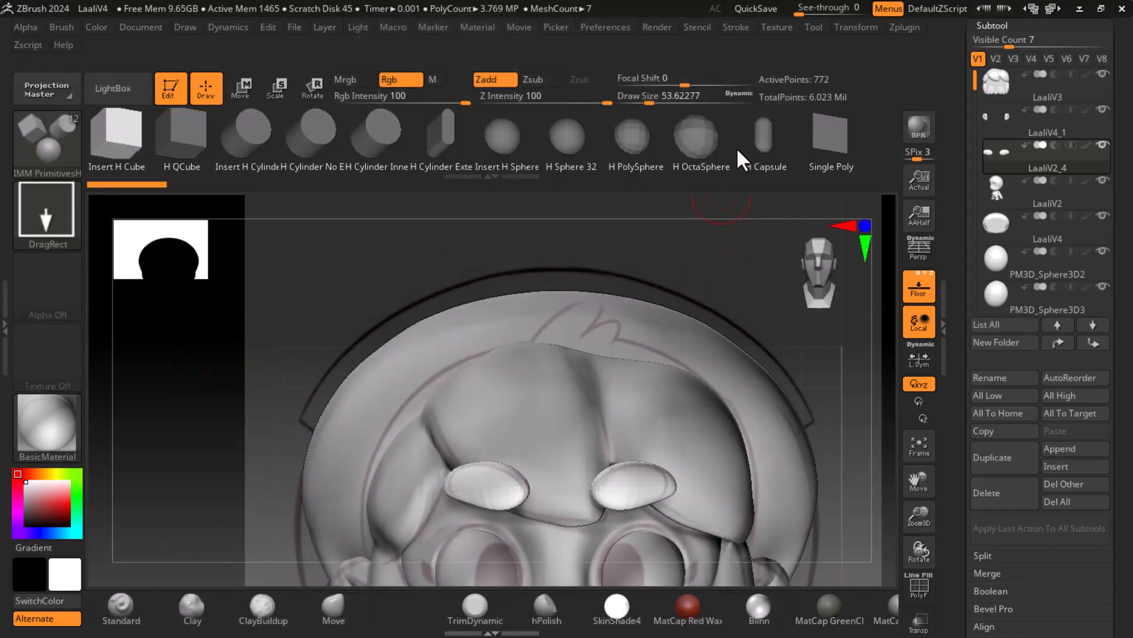
Load the IMM Primitives brush for inserting a primitive mesh, and bring the whole head into view
{"action": "left_click", "coordinate": [51, 148]}
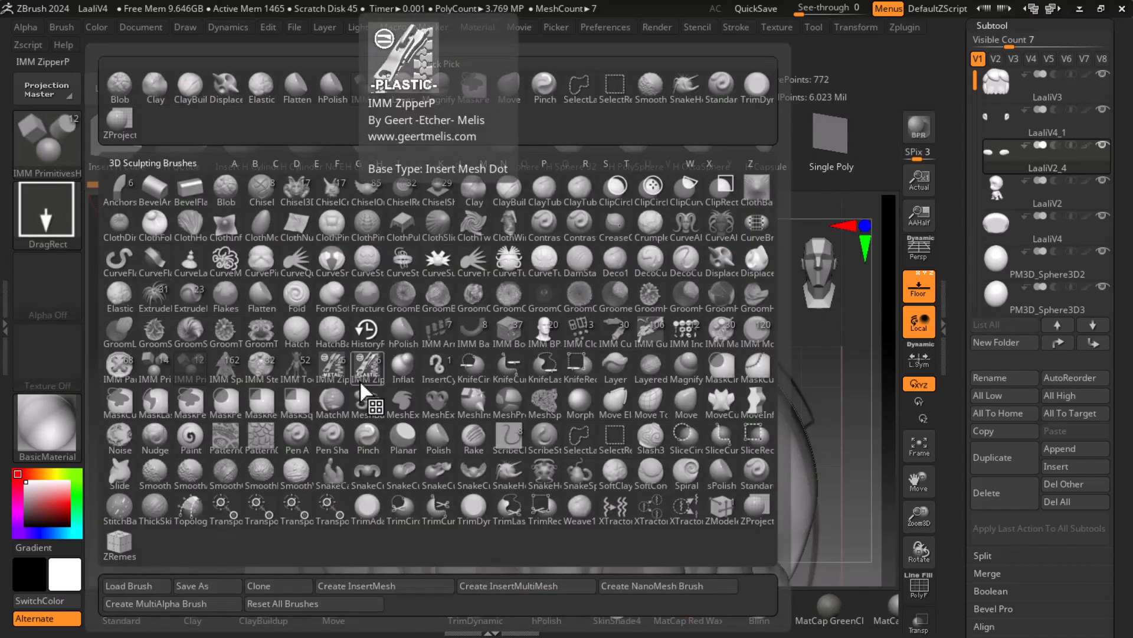
{"action": "key", "text": "i"}
{"action": "left_click", "coordinate": [154, 370]}
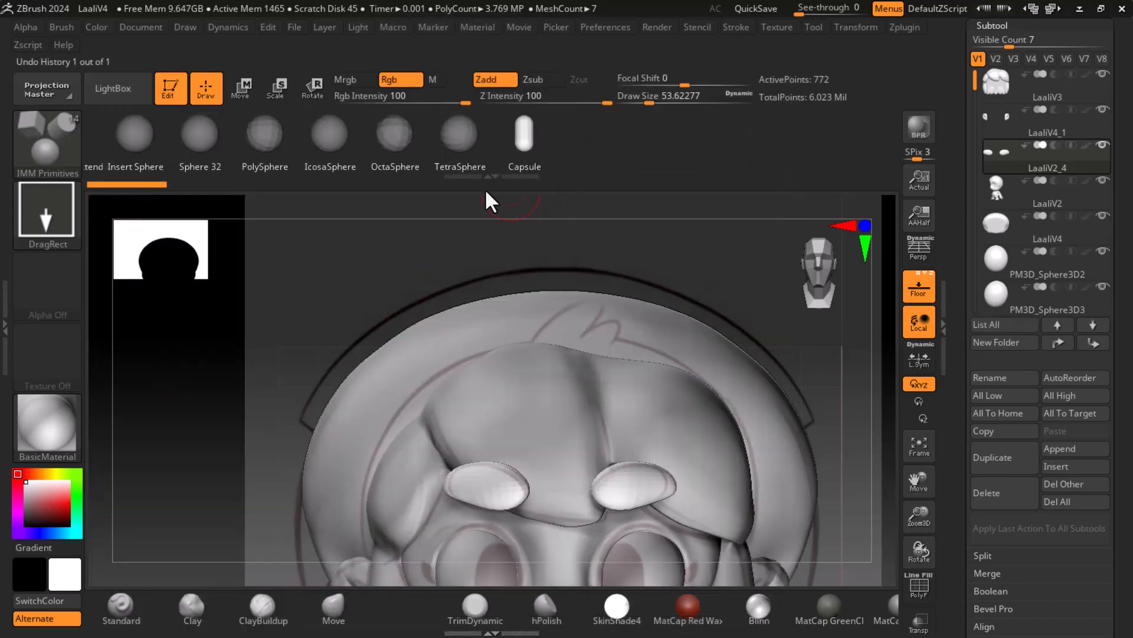
{"action": "left_click_drag", "start_coordinate": [853, 394], "coordinate": [786, 389]}
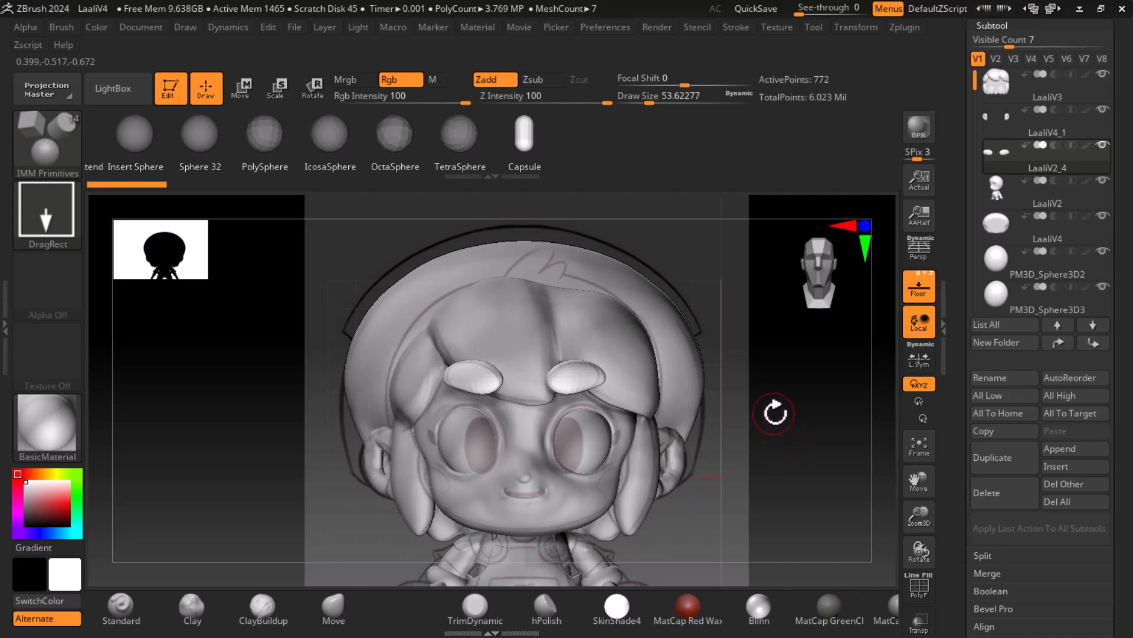
{"action": "left_click_drag", "start_coordinate": [774, 413], "coordinate": [767, 425]}
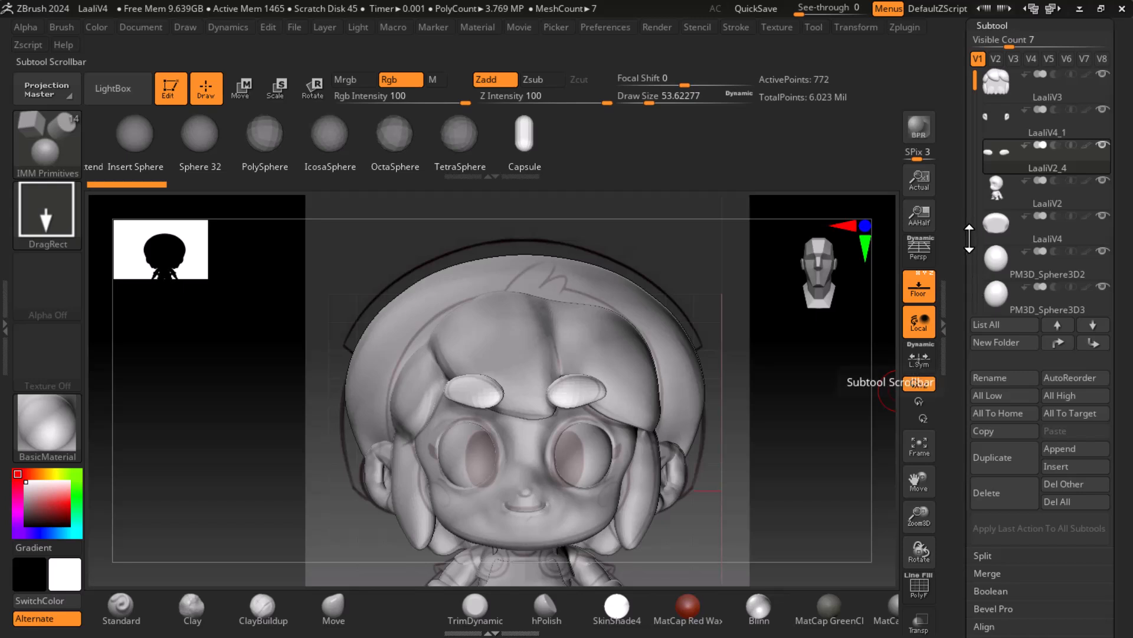
{"action": "scroll", "coordinate": [946, 292], "scroll_direction": "down", "scroll_amount": 5}
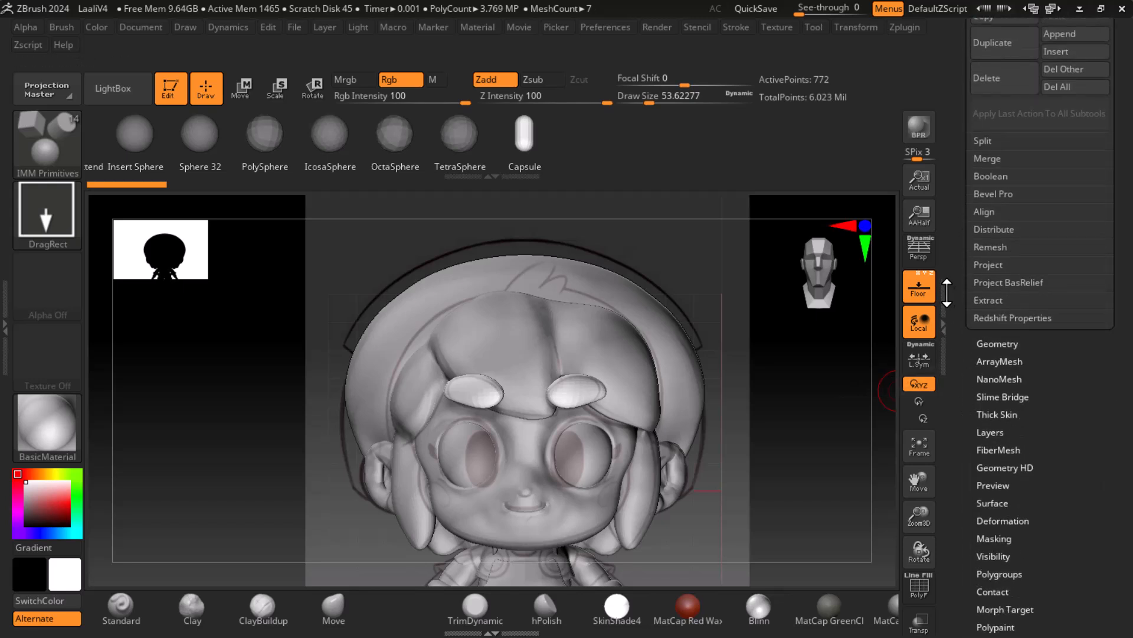
{"action": "left_click", "coordinate": [996, 345]}
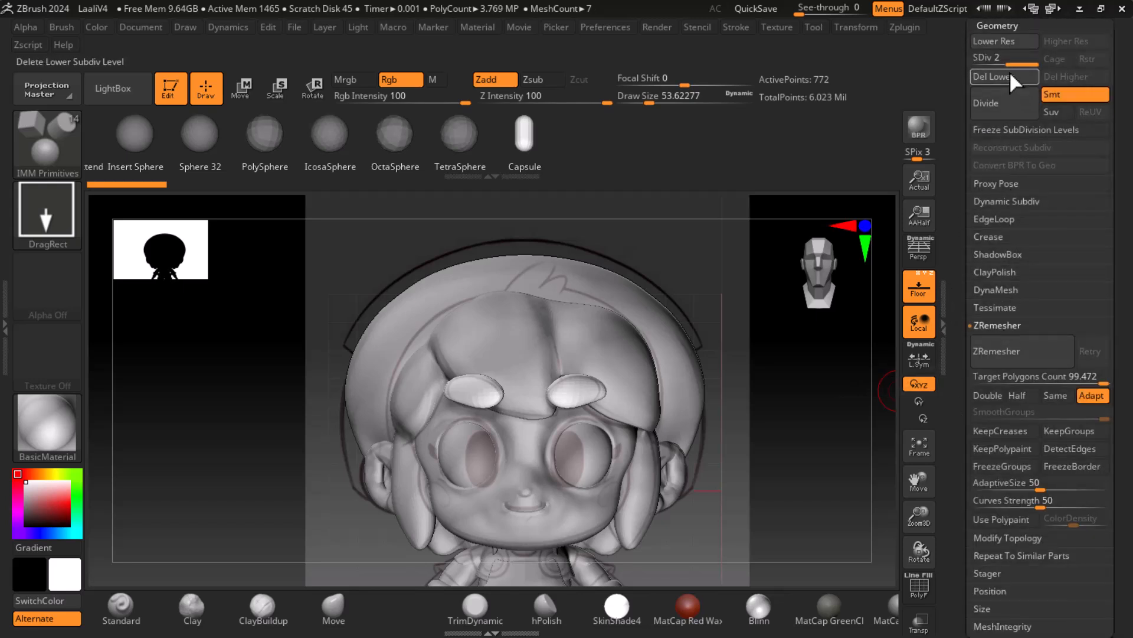
{"action": "left_click_drag", "start_coordinate": [821, 428], "coordinate": [823, 445]}
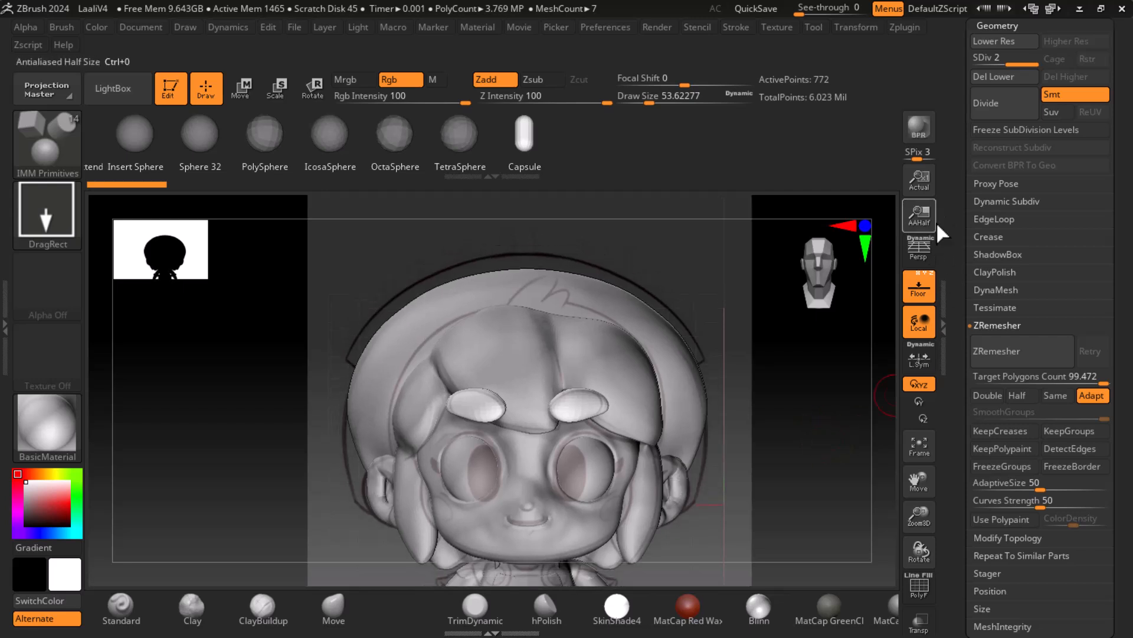
{"action": "scroll", "coordinate": [953, 247], "scroll_direction": "up", "scroll_amount": 3}
{"action": "scroll", "coordinate": [953, 248], "scroll_direction": "up", "scroll_amount": 3}
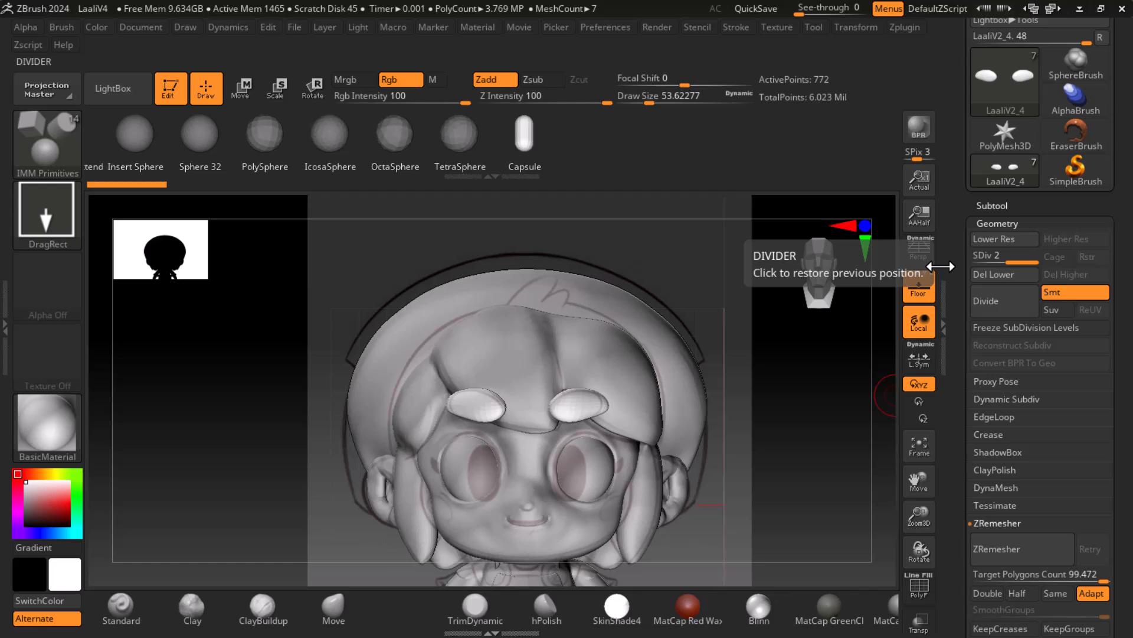
{"action": "left_click", "coordinate": [1005, 207]}
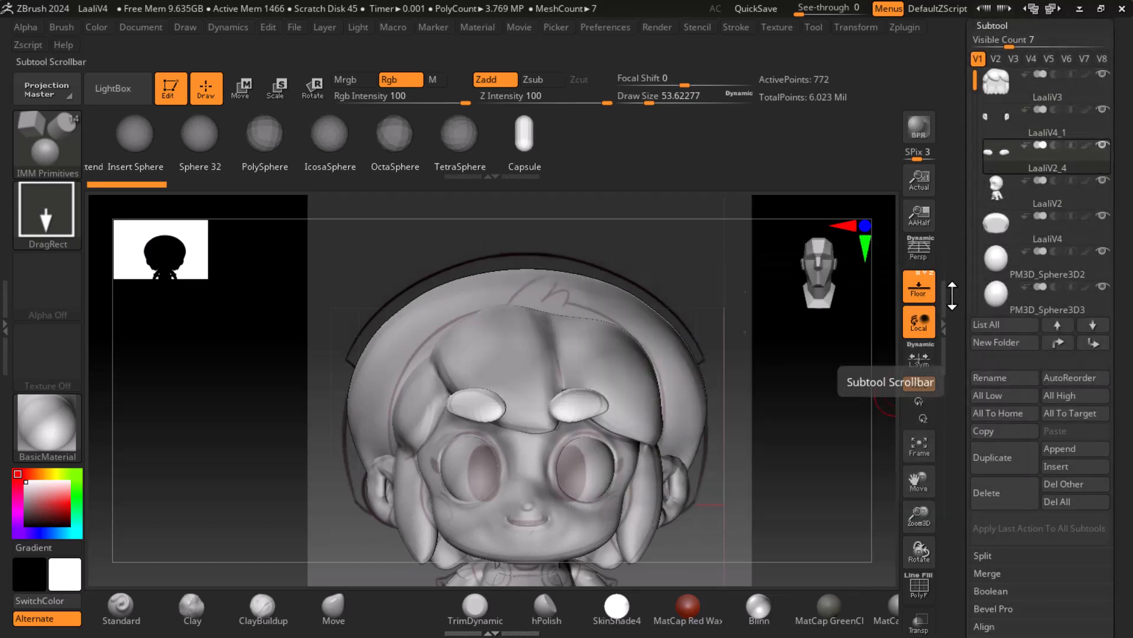
{"action": "left_click", "coordinate": [566, 378]}
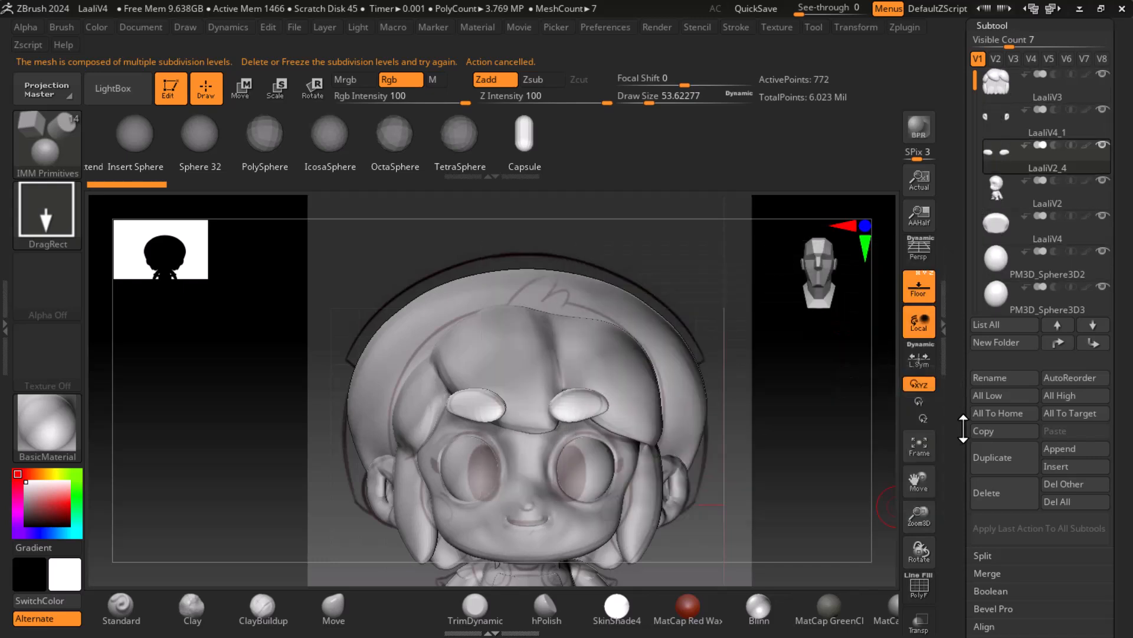
{"action": "scroll", "coordinate": [998, 201], "scroll_direction": "down", "scroll_amount": 10}
{"action": "left_click", "coordinate": [998, 178]}
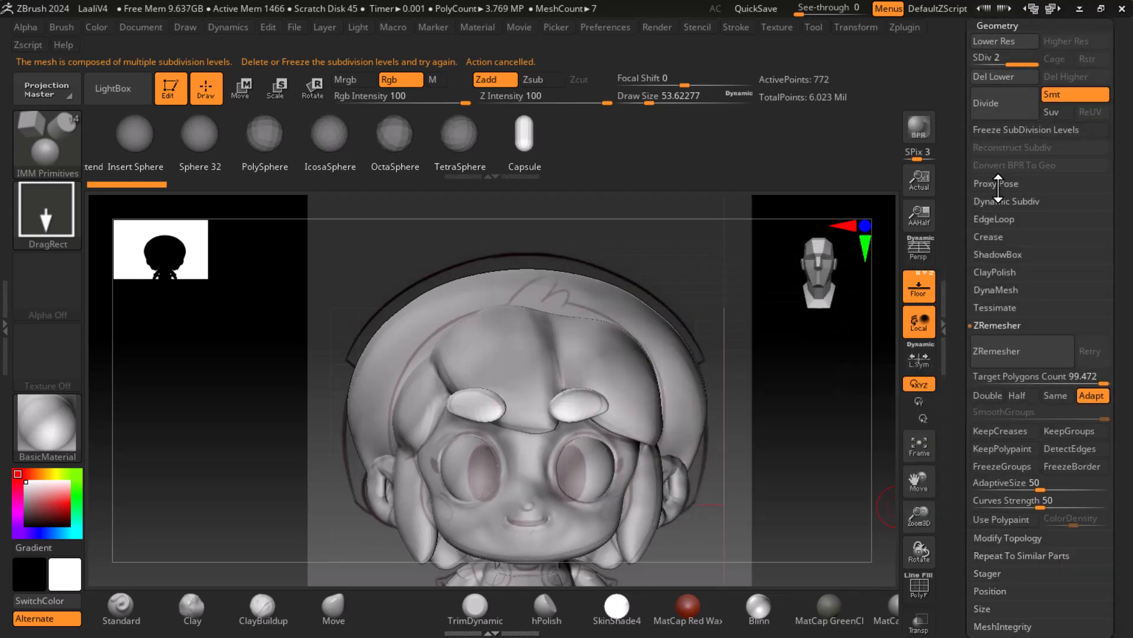
{"action": "scroll", "coordinate": [997, 147], "scroll_direction": "up", "scroll_amount": 10}
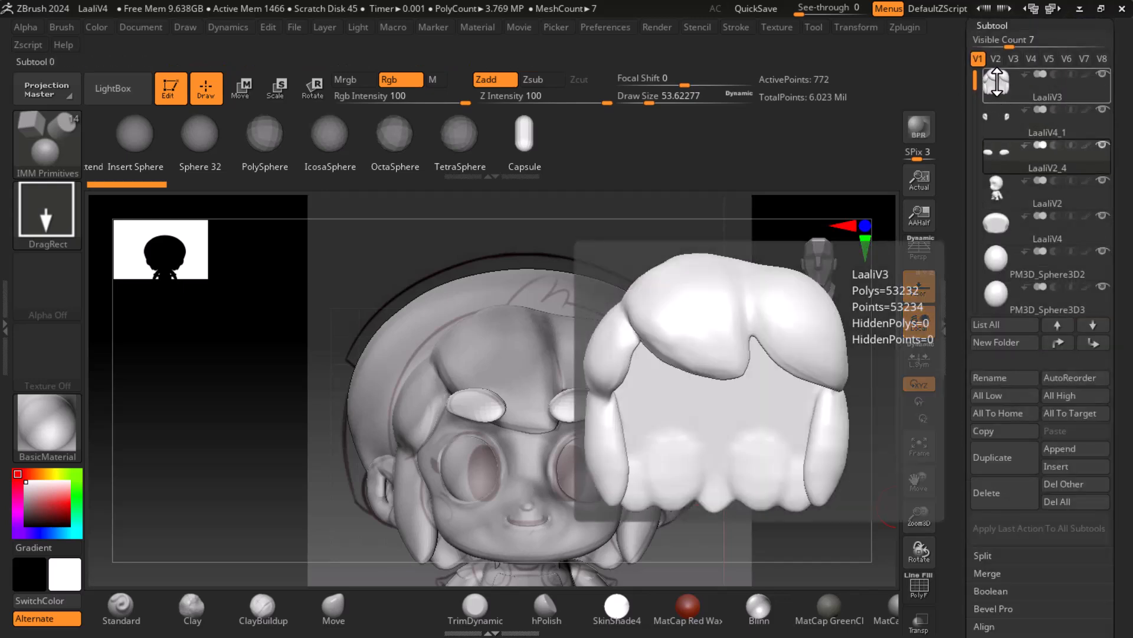
Duplicate the hair subtool LaaliV3 after checking its subdivision levels
{"action": "left_click", "coordinate": [997, 83]}
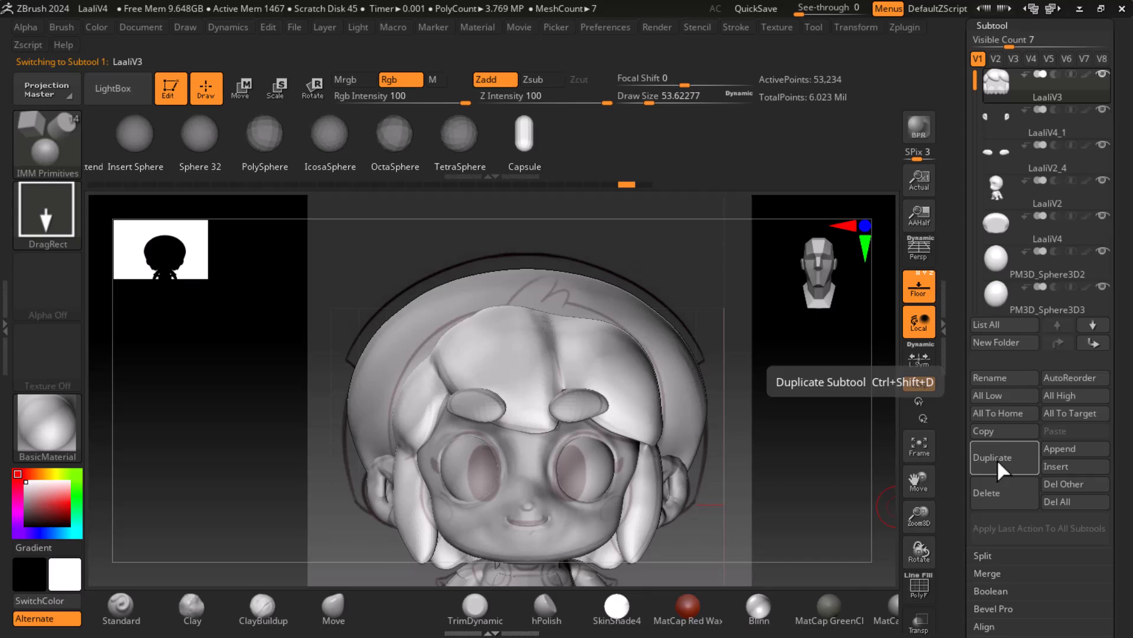
{"action": "scroll", "coordinate": [959, 377], "scroll_direction": "down", "scroll_amount": 6}
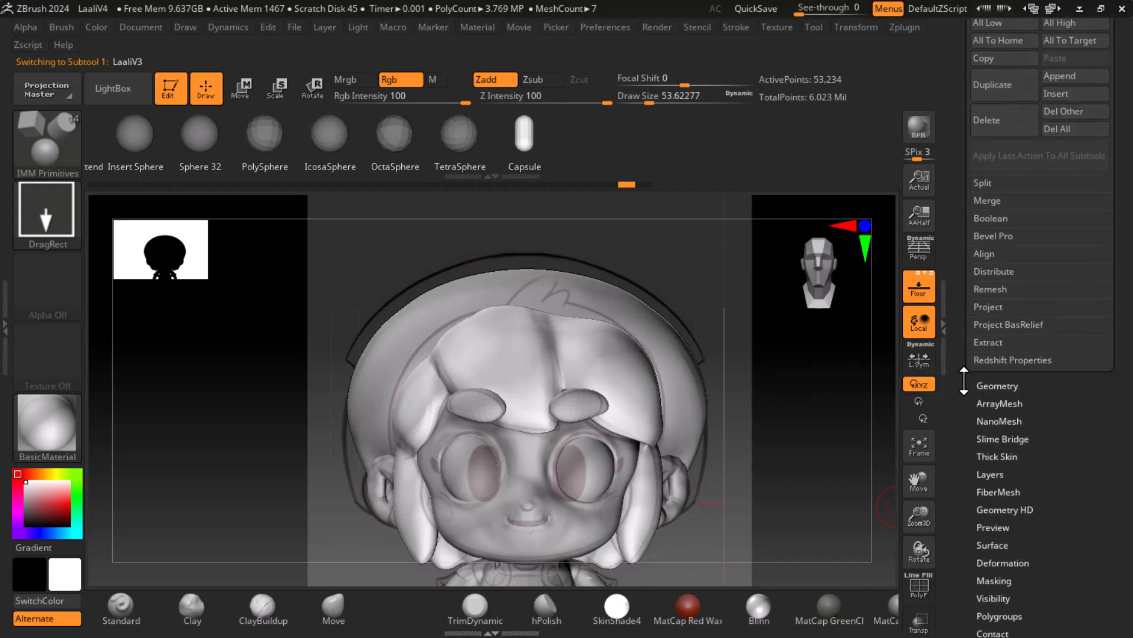
{"action": "left_click", "coordinate": [989, 386]}
{"action": "scroll", "coordinate": [975, 421], "scroll_direction": "up", "scroll_amount": 10}
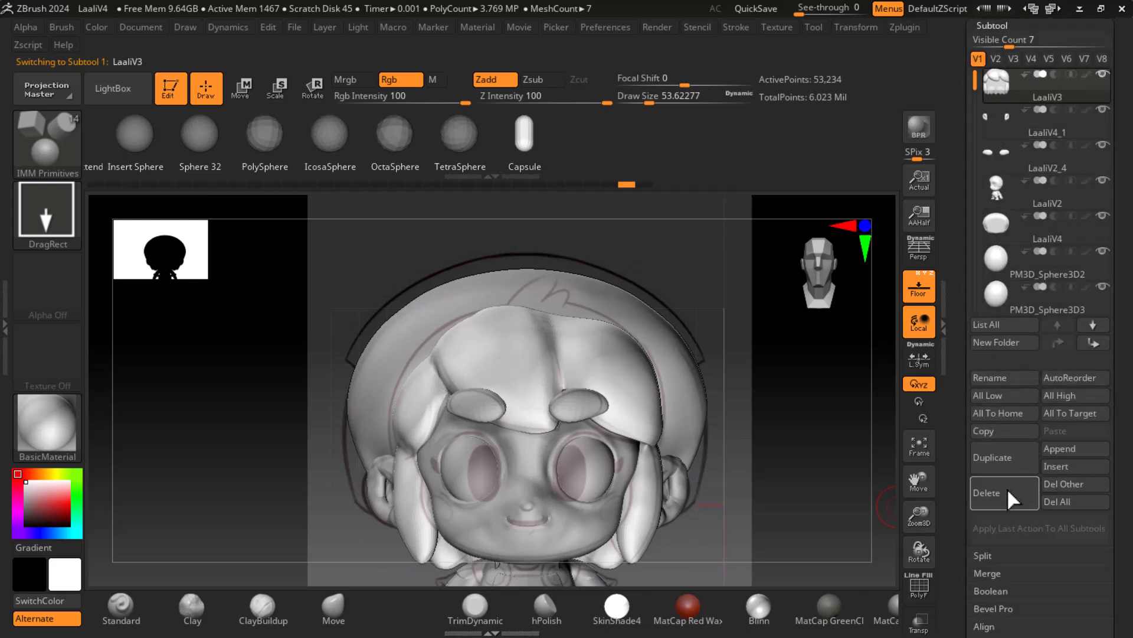
{"action": "left_click", "coordinate": [1002, 464]}
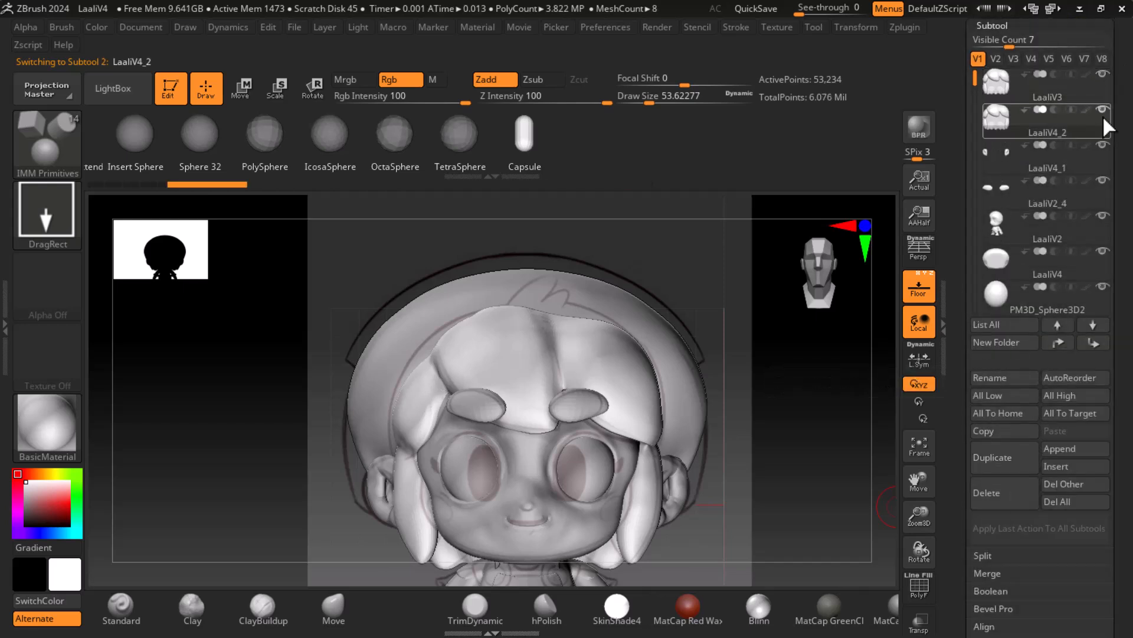
Set the duplicated hair subtool to its lowest subdivision level and delete its higher levels
{"action": "scroll", "coordinate": [979, 413], "scroll_direction": "down", "scroll_amount": 10}
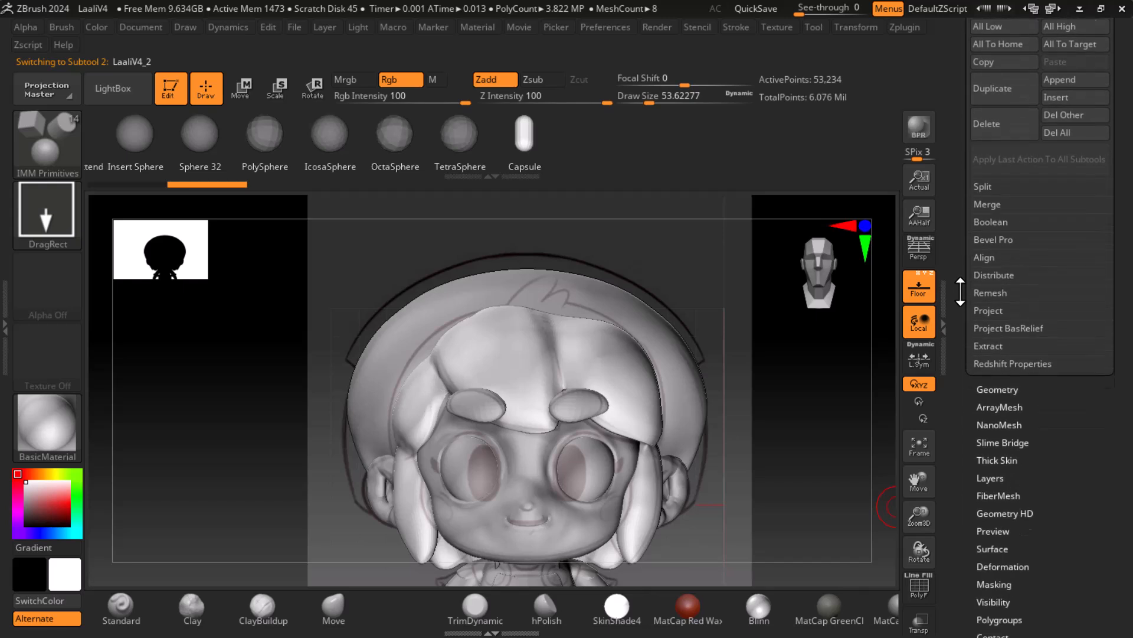
{"action": "left_click", "coordinate": [1016, 344]}
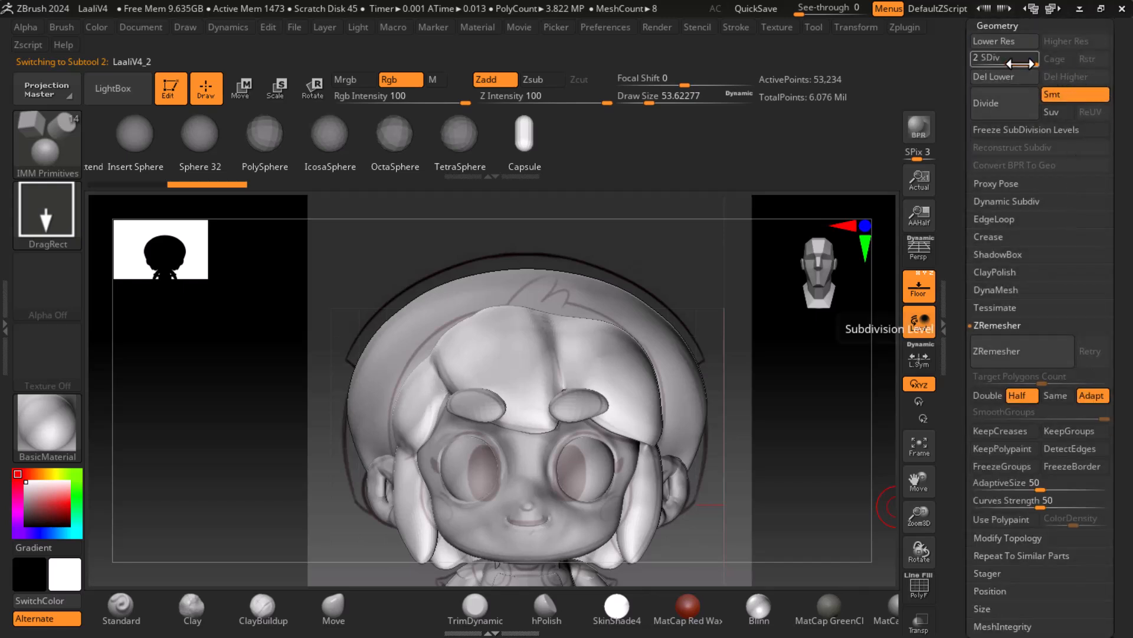
{"action": "left_click", "coordinate": [971, 62]}
{"action": "left_click", "coordinate": [1066, 77]}
{"action": "scroll", "coordinate": [978, 170], "scroll_direction": "up", "scroll_amount": 3}
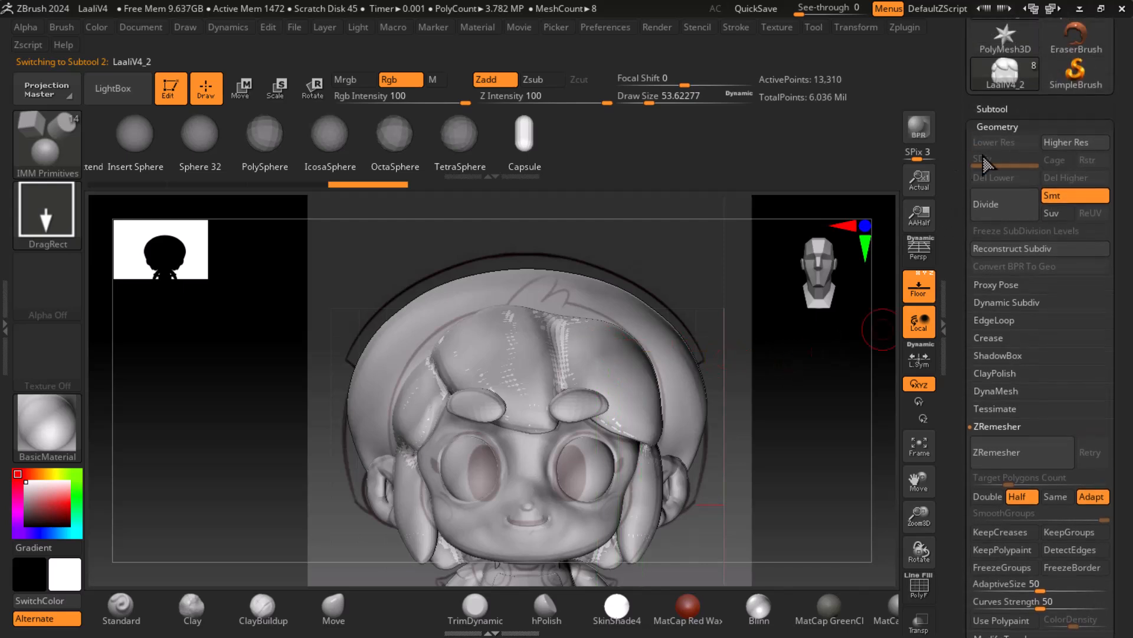
Check the subdivision levels of the original hair subtool LaaliV3
{"action": "left_click", "coordinate": [991, 108]}
{"action": "left_click", "coordinate": [995, 81]}
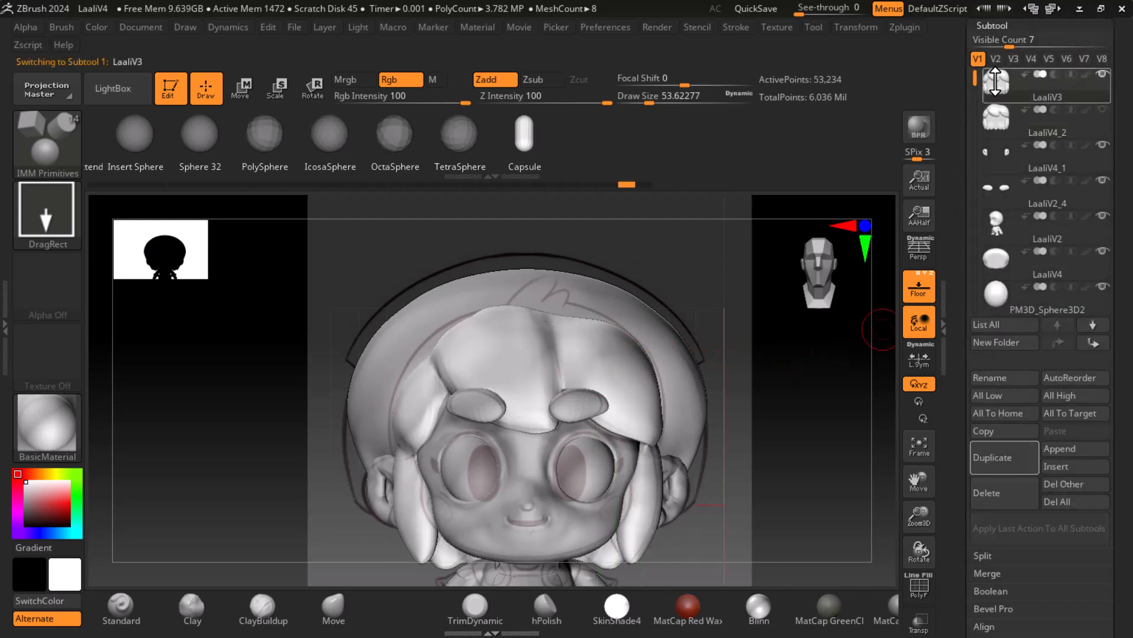
{"action": "left_click_drag", "start_coordinate": [956, 378], "coordinate": [995, 175]}
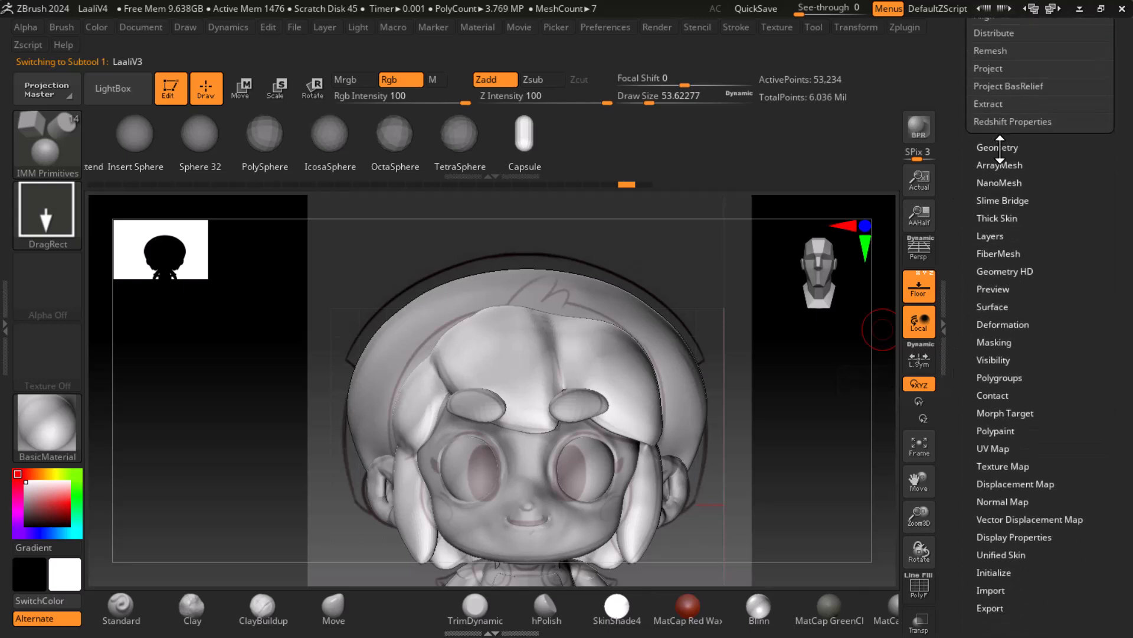
{"action": "left_click", "coordinate": [999, 147]}
{"action": "left_click_drag", "start_coordinate": [954, 103], "coordinate": [961, 188]}
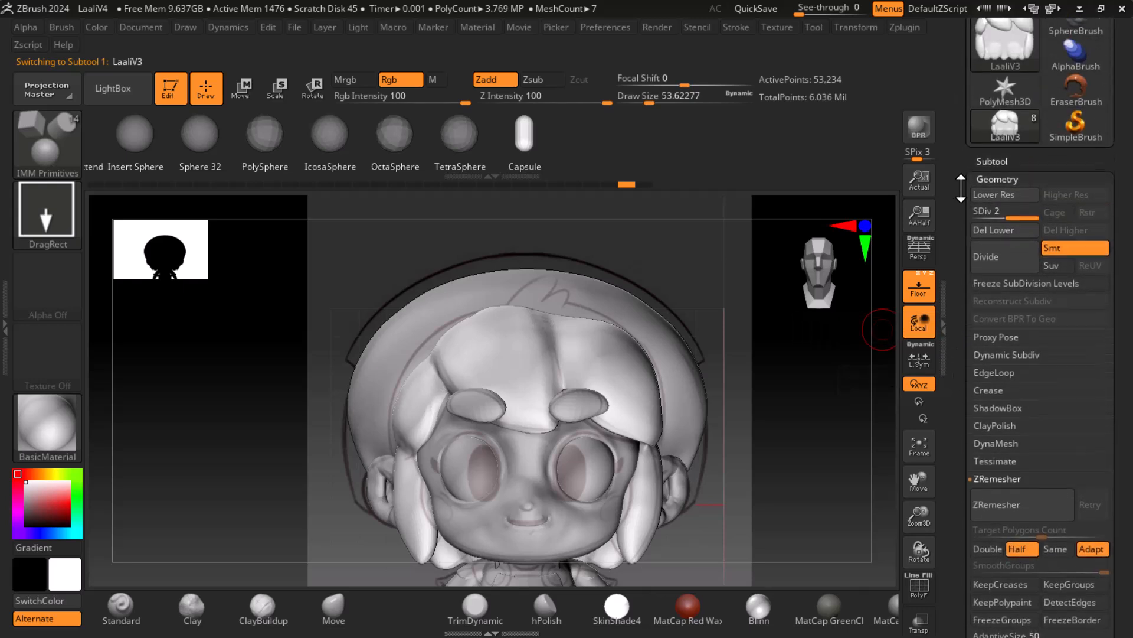
Hide the original hair subtool LaaliV3 and make the duplicate LaaliV4_2 the visible, active subtool
{"action": "left_click", "coordinate": [992, 158]}
{"action": "left_click", "coordinate": [1044, 114]}
{"action": "left_click", "coordinate": [1101, 111]}
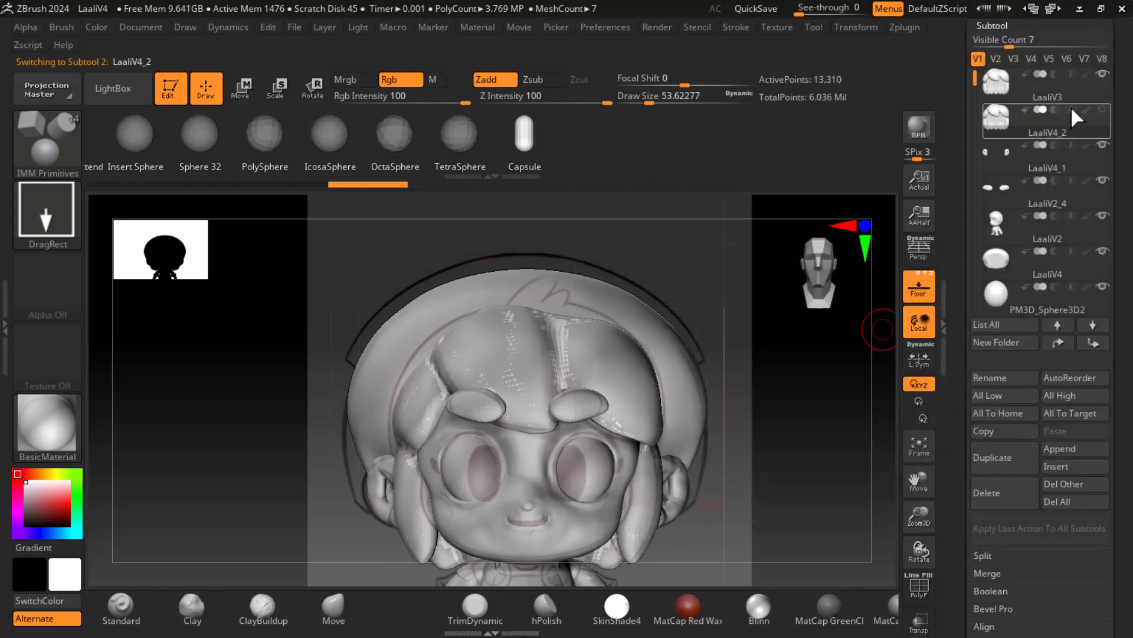
{"action": "left_click", "coordinate": [1101, 74]}
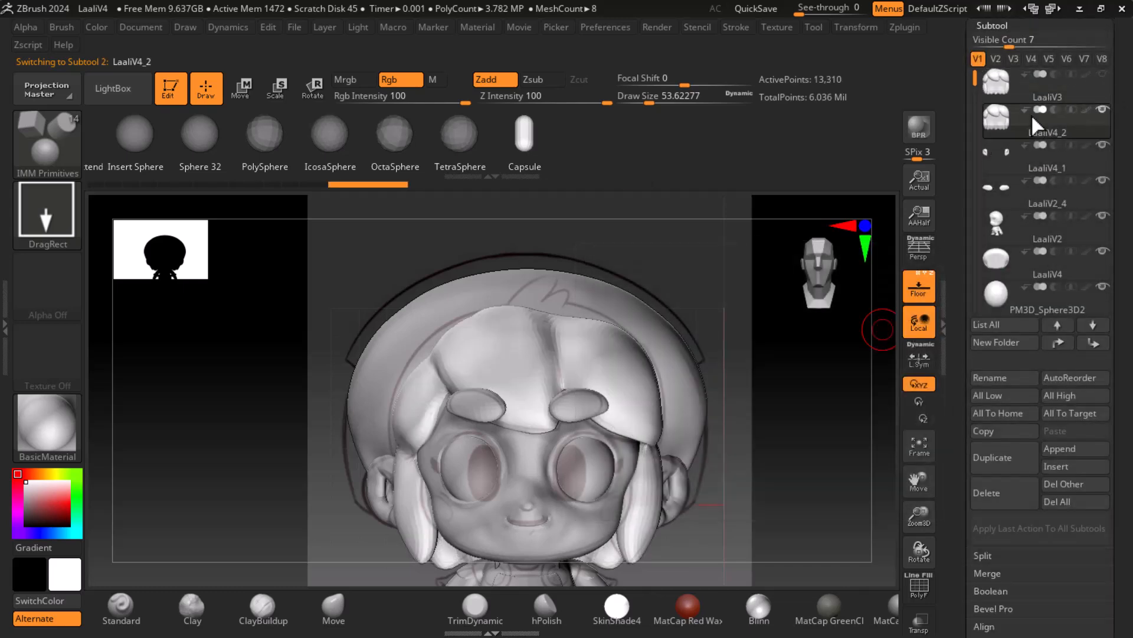
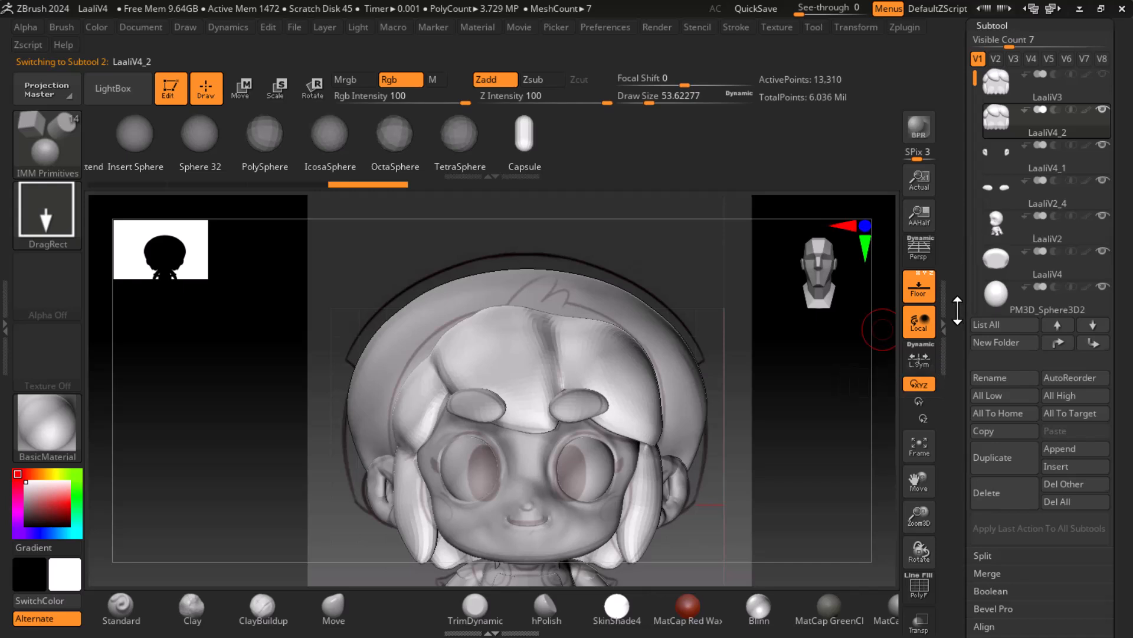
Insert a small Sphere 32 primitive on top of the hair beside the parting, where the reference tuft is drawn
{"action": "scroll", "coordinate": [958, 314], "scroll_direction": "down", "scroll_amount": 10}
{"action": "left_click", "coordinate": [1003, 200]}
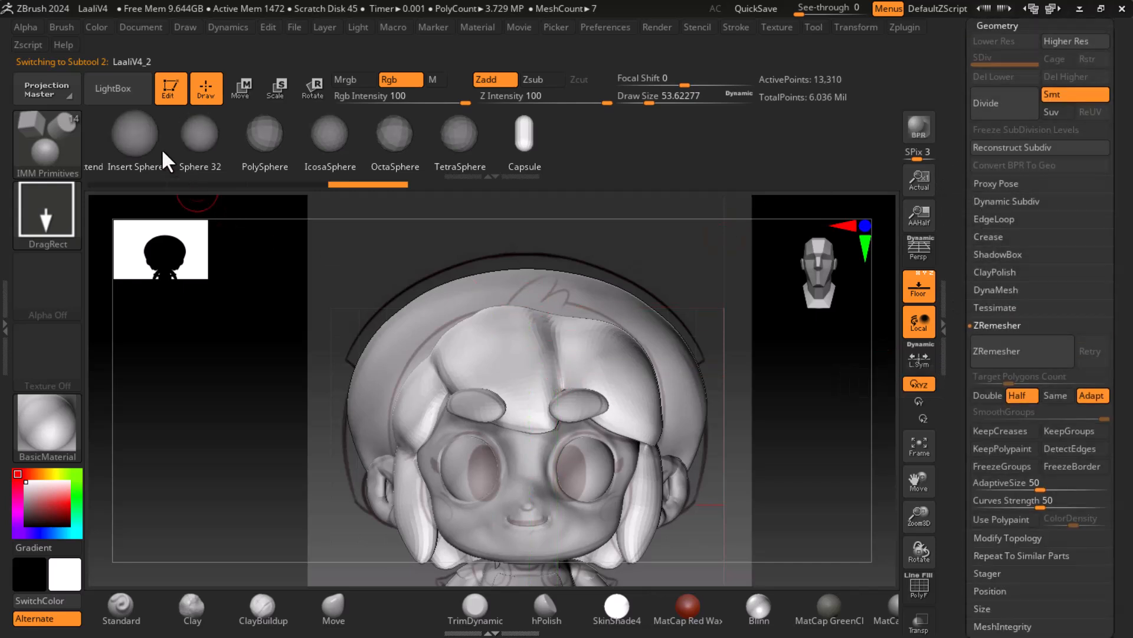
{"action": "left_click", "coordinate": [205, 152]}
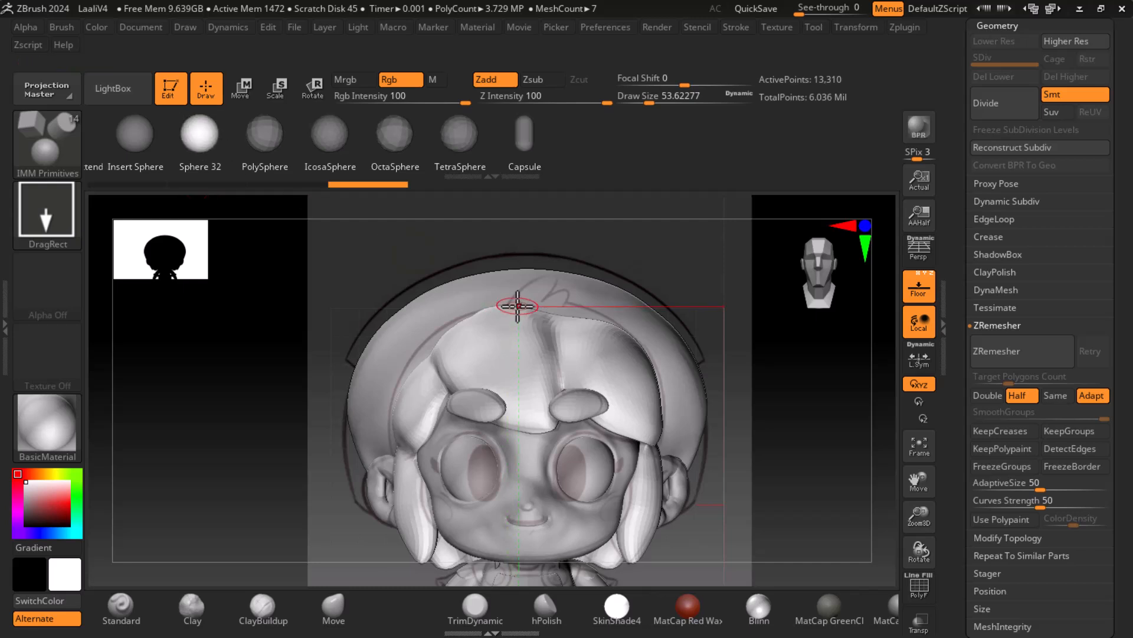
{"action": "left_click_drag", "start_coordinate": [530, 296], "coordinate": [534, 295]}
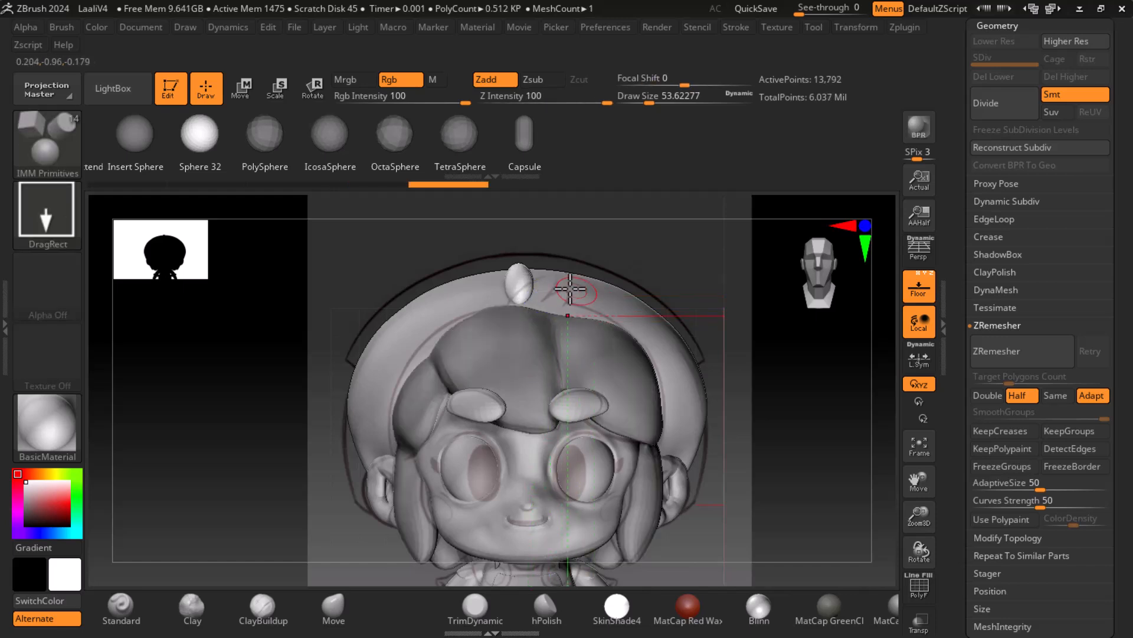
{"action": "left_click_drag", "start_coordinate": [701, 367], "coordinate": [790, 396]}
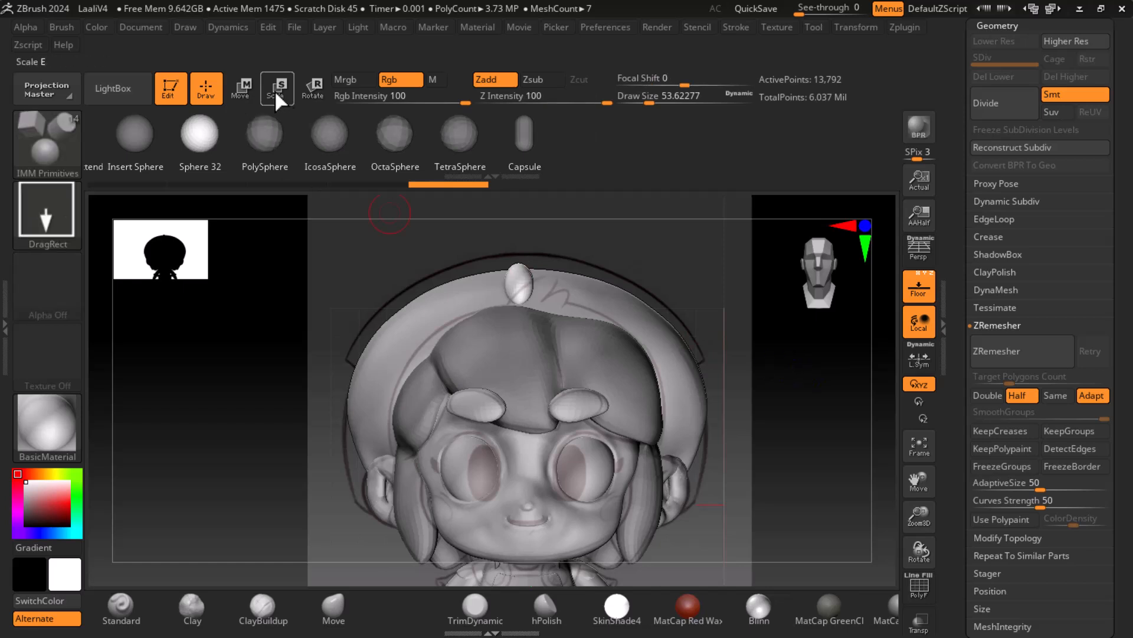
Tilt the inserted sphere diagonally to follow the drawn tuft and adjust its placement on top of the hair
{"action": "left_click", "coordinate": [311, 89]}
{"action": "left_click_drag", "start_coordinate": [568, 258], "coordinate": [588, 292]}
{"action": "left_click_drag", "start_coordinate": [736, 384], "coordinate": [759, 435]}
{"action": "left_click_drag", "start_coordinate": [811, 358], "coordinate": [742, 412], "text": "alt"}
{"action": "mouse_move", "coordinate": [498, 308]}
{"action": "left_mouse_down"}
{"action": "mouse_move", "coordinate": [516, 340]}
{"action": "mouse_move", "coordinate": [509, 315]}
{"action": "left_mouse_up"}
{"action": "left_click_drag", "start_coordinate": [387, 313], "coordinate": [386, 313]}
{"action": "left_click_drag", "start_coordinate": [503, 313], "coordinate": [506, 311]}
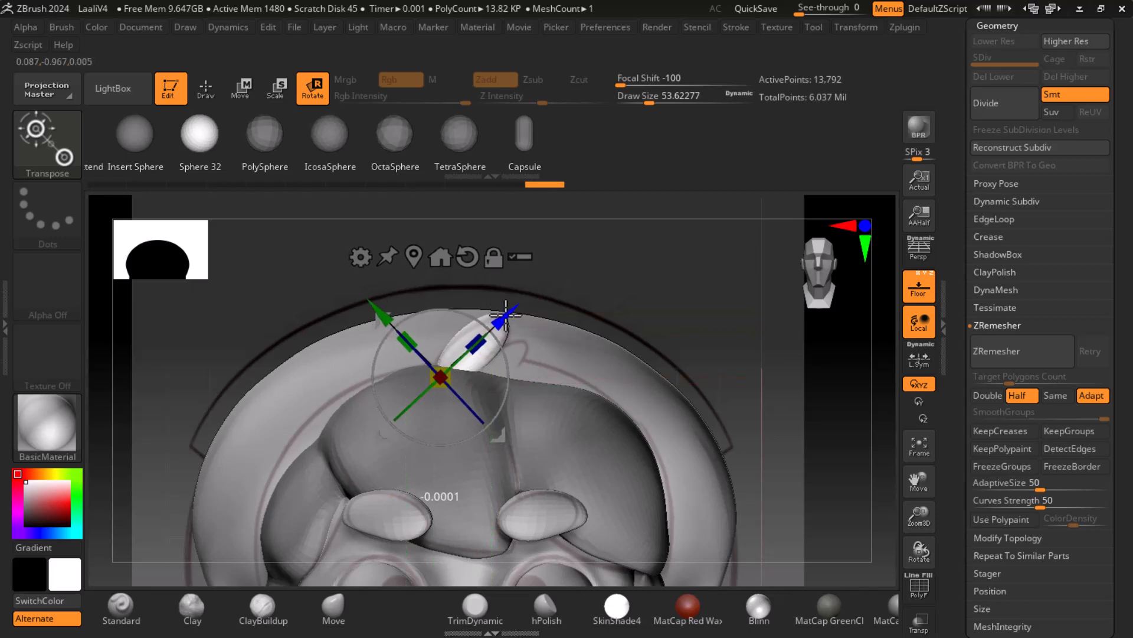
Move the inserted sphere forward in side view, away from the head band and onto the front hair
{"action": "left_click_drag", "start_coordinate": [957, 252], "coordinate": [944, 307]}
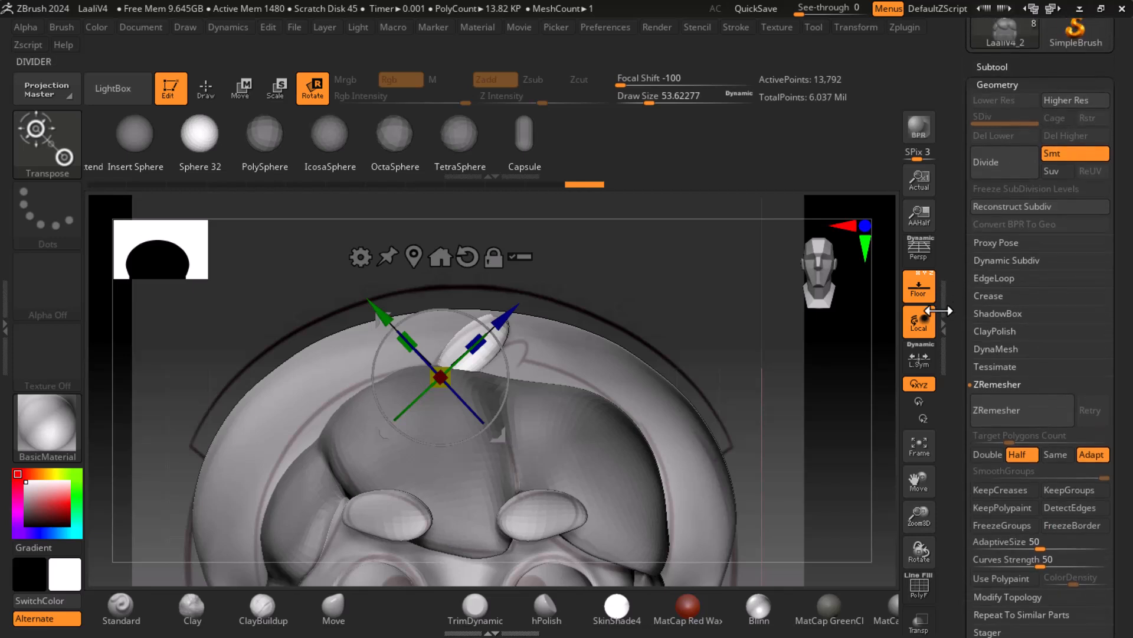
{"action": "left_click_drag", "start_coordinate": [860, 433], "coordinate": [902, 354]}
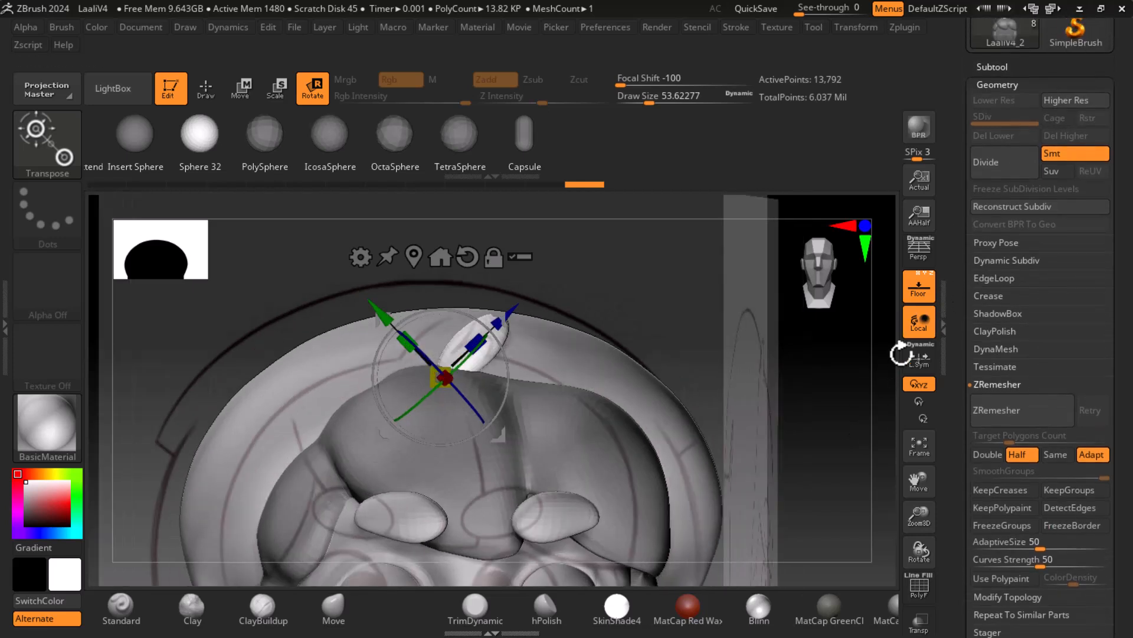
{"action": "left_click", "coordinate": [195, 91]}
{"action": "left_click", "coordinate": [920, 287]}
{"action": "mouse_move", "coordinate": [824, 431]}
{"action": "left_mouse_down"}
{"action": "mouse_move", "coordinate": [856, 445]}
{"action": "mouse_move", "coordinate": [763, 431]}
{"action": "mouse_move", "coordinate": [880, 405]}
{"action": "left_mouse_up"}
{"action": "left_click", "coordinate": [919, 288]}
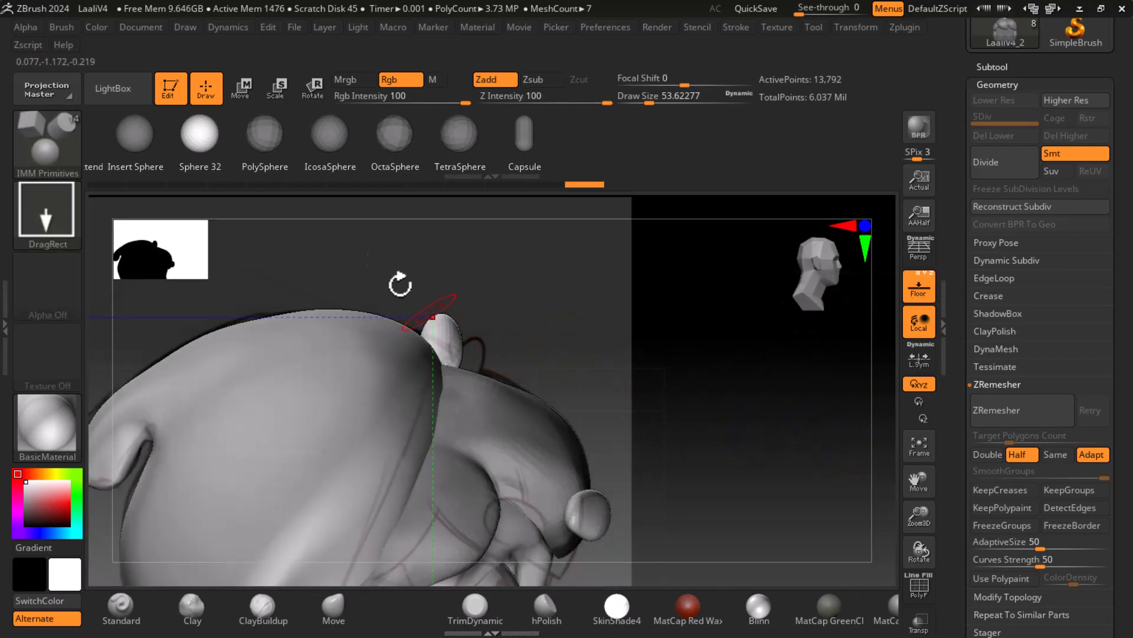
{"action": "left_click", "coordinate": [239, 89]}
{"action": "mouse_move", "coordinate": [550, 385]}
{"action": "left_mouse_down"}
{"action": "mouse_move", "coordinate": [569, 388]}
{"action": "mouse_move", "coordinate": [560, 394]}
{"action": "left_mouse_up"}
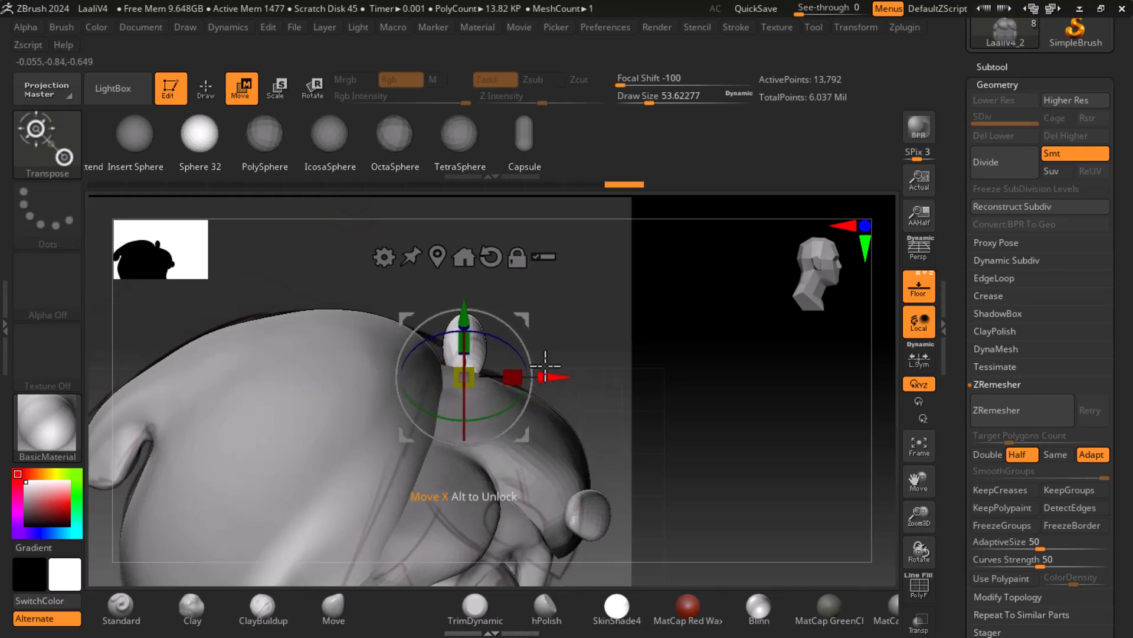
{"action": "left_click_drag", "start_coordinate": [532, 332], "coordinate": [536, 369]}
{"action": "left_click_drag", "start_coordinate": [614, 417], "coordinate": [895, 364]}
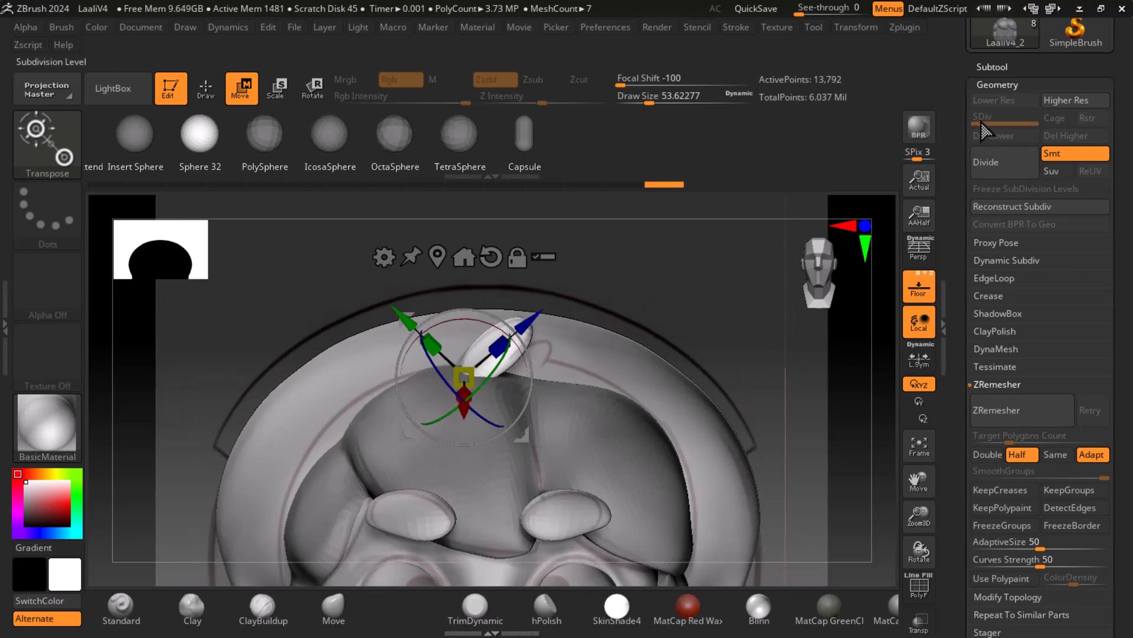
Show the polygroups of the hair and inserted sphere with PolyFrame, and return to Draw mode with the whole character in view
{"action": "left_click", "coordinate": [988, 67]}
{"action": "left_click_drag", "start_coordinate": [852, 462], "coordinate": [856, 465]}
{"action": "key", "text": "shift+f"}
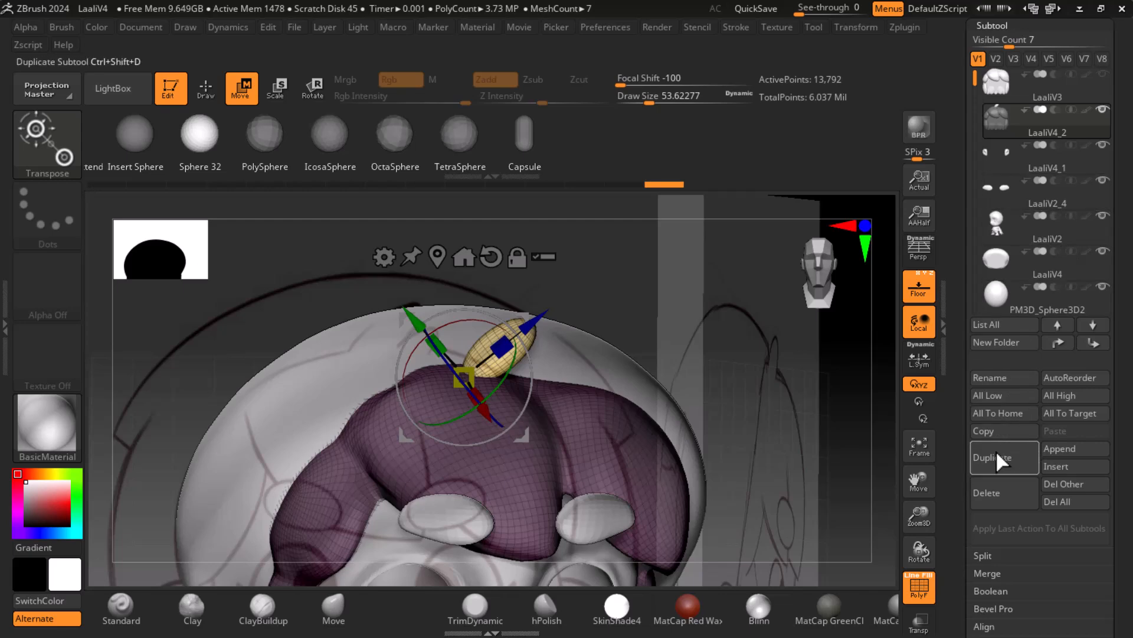
{"action": "mouse_move", "coordinate": [784, 440]}
{"action": "left_mouse_down", "text": "alt"}
{"action": "mouse_move", "coordinate": [769, 344]}
{"action": "mouse_move", "coordinate": [799, 392]}
{"action": "mouse_move", "coordinate": [760, 373]}
{"action": "mouse_move", "coordinate": [772, 429]}
{"action": "left_mouse_up", "text": "alt"}
{"action": "left_click", "coordinate": [206, 86]}
{"action": "left_click_drag", "start_coordinate": [670, 367], "coordinate": [868, 448]}
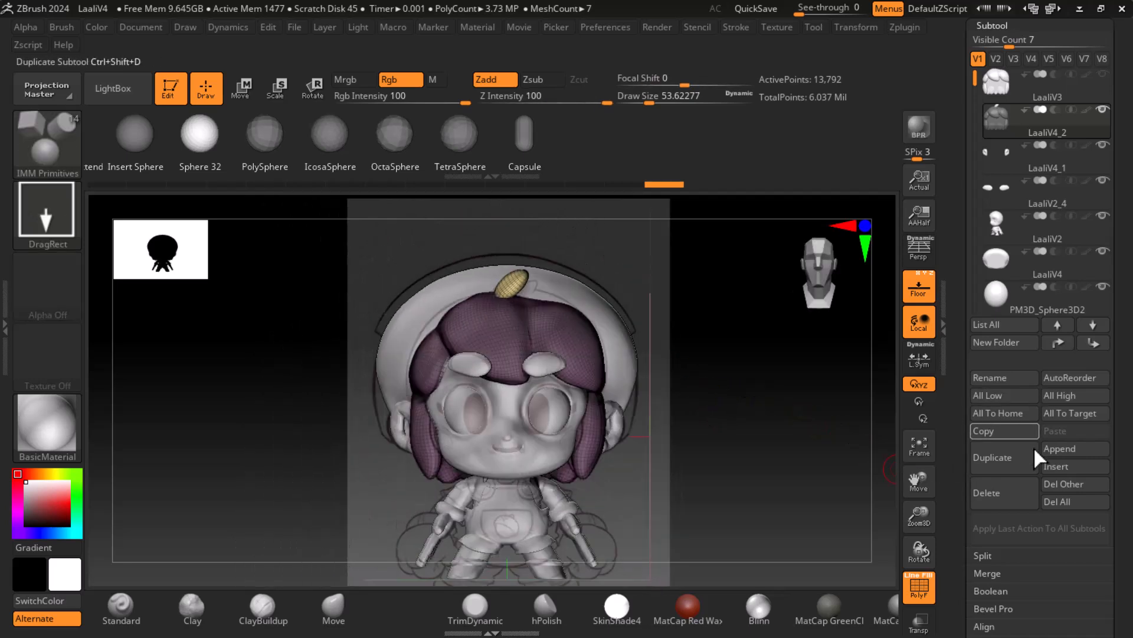
{"action": "left_click_drag", "start_coordinate": [972, 587], "coordinate": [966, 476]}
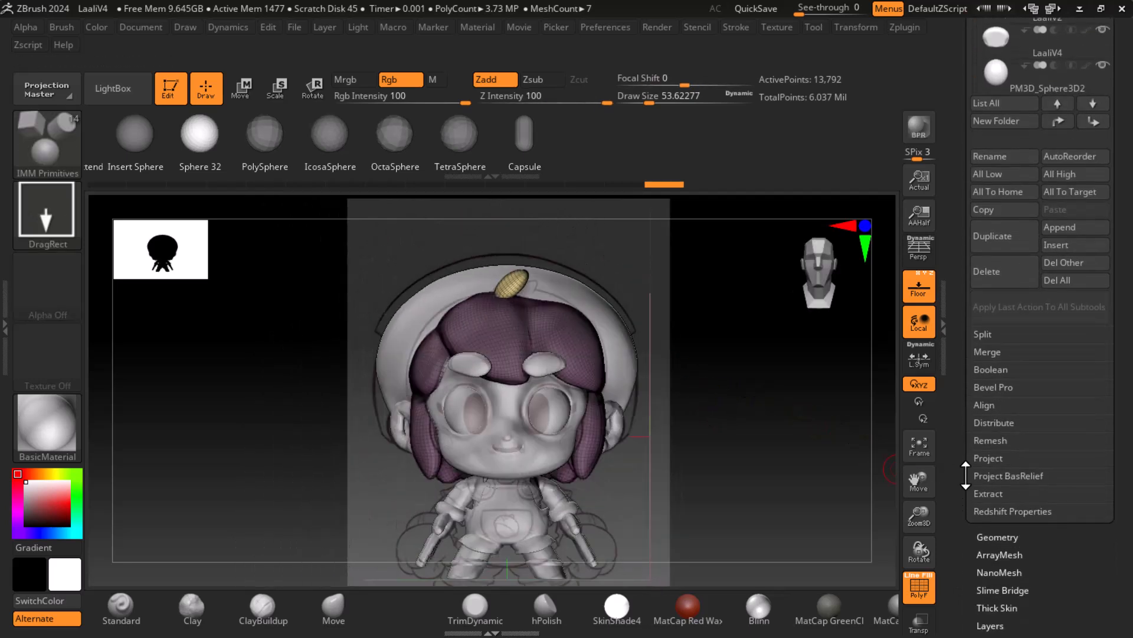
Split the hair subtool by polygroups so the inserted sphere becomes its own subtool, and make the sphere active
{"action": "left_click", "coordinate": [990, 536]}
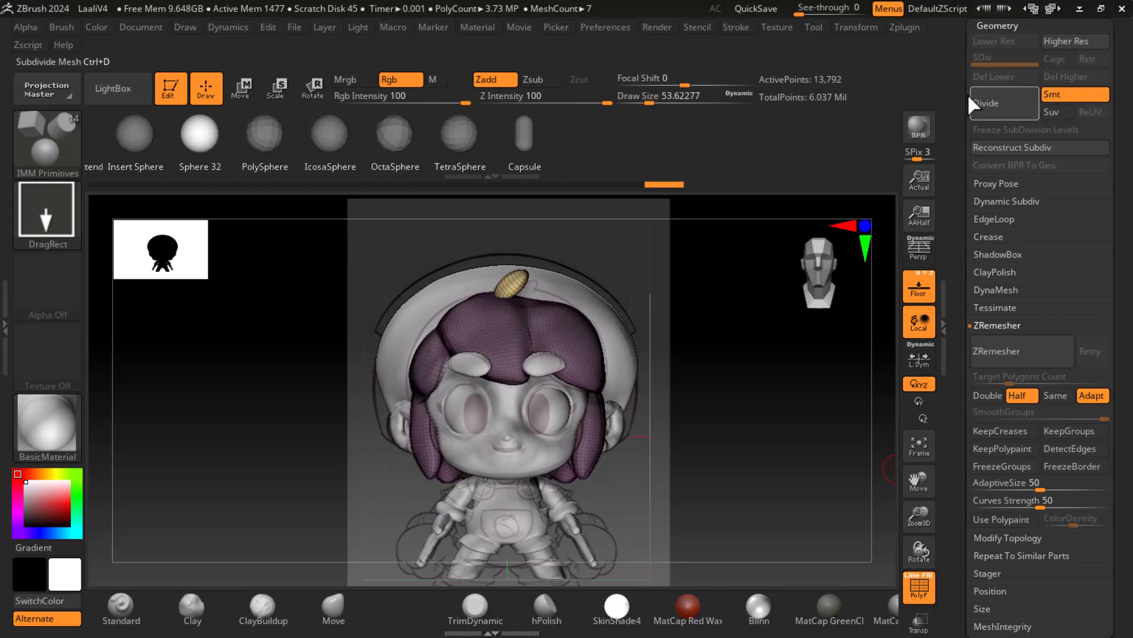
{"action": "left_click_drag", "start_coordinate": [958, 145], "coordinate": [967, 7]}
{"action": "left_click_drag", "start_coordinate": [976, 171], "coordinate": [997, 215]}
{"action": "left_click_drag", "start_coordinate": [966, 106], "coordinate": [964, 317]}
{"action": "left_click", "coordinate": [983, 372]}
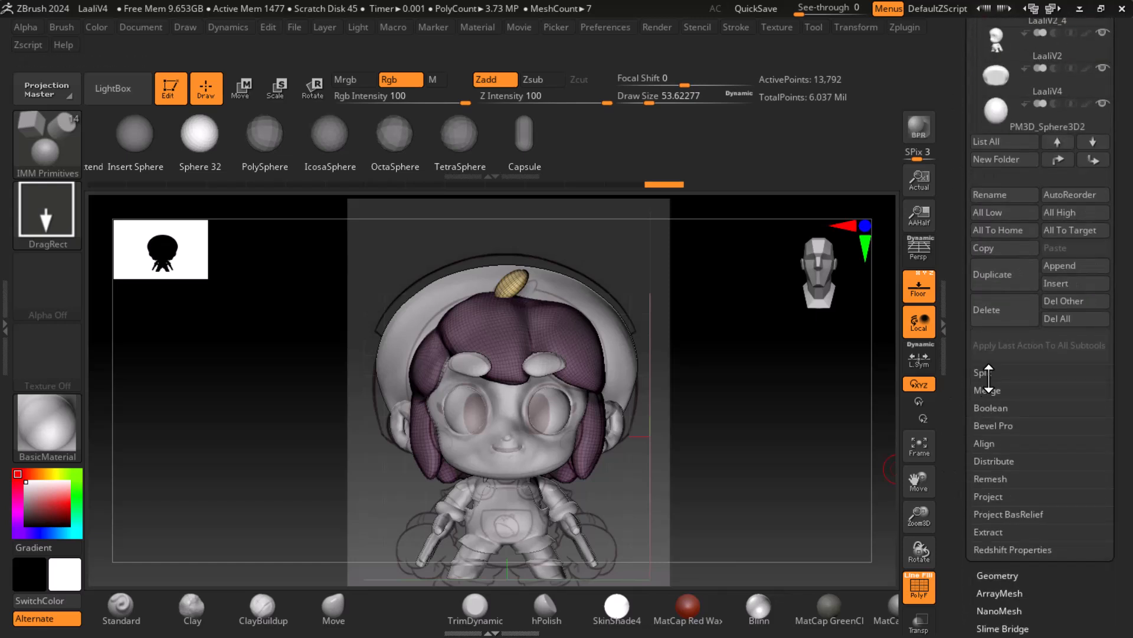
{"action": "left_click", "coordinate": [1082, 386]}
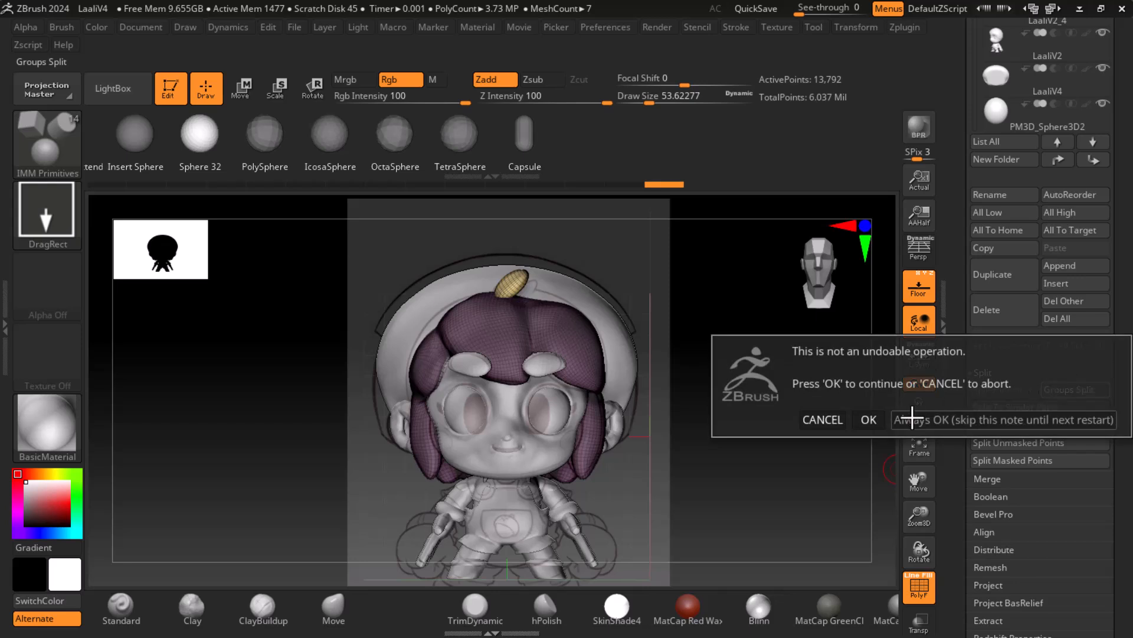
{"action": "left_click", "coordinate": [867, 418]}
{"action": "left_click_drag", "start_coordinate": [961, 182], "coordinate": [961, 373]}
{"action": "left_click", "coordinate": [510, 285], "text": "alt"}
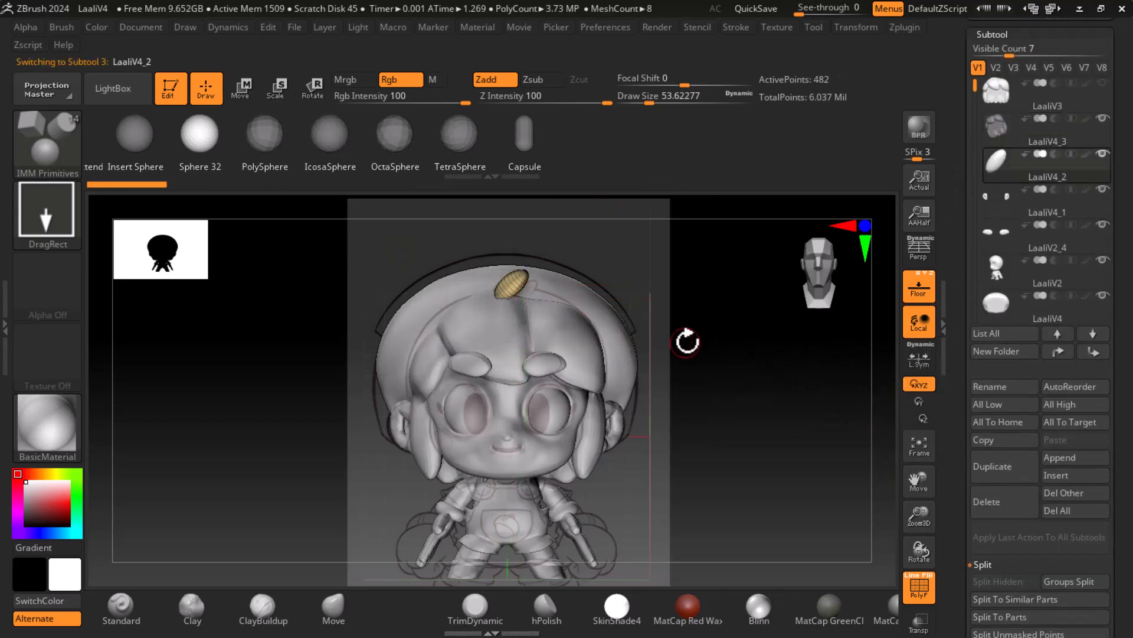
Duplicate the sphere subtool with the Move tool active and the hair parting framed up close
{"action": "left_click_drag", "start_coordinate": [814, 342], "coordinate": [838, 559]}
{"action": "left_click", "coordinate": [246, 87]}
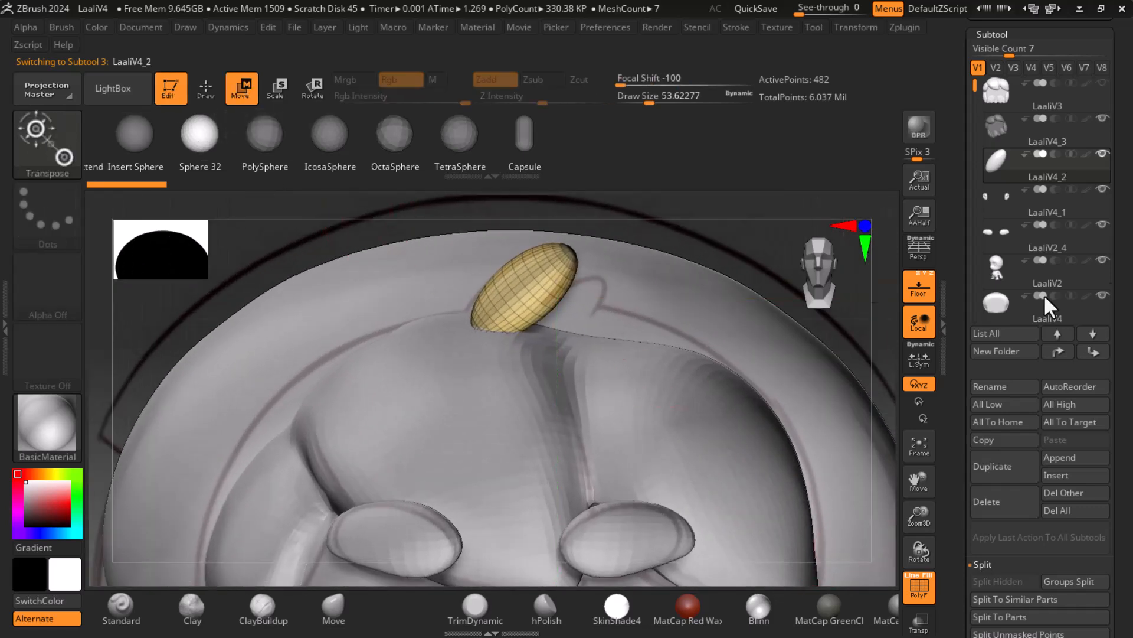
{"action": "left_click", "coordinate": [1017, 462]}
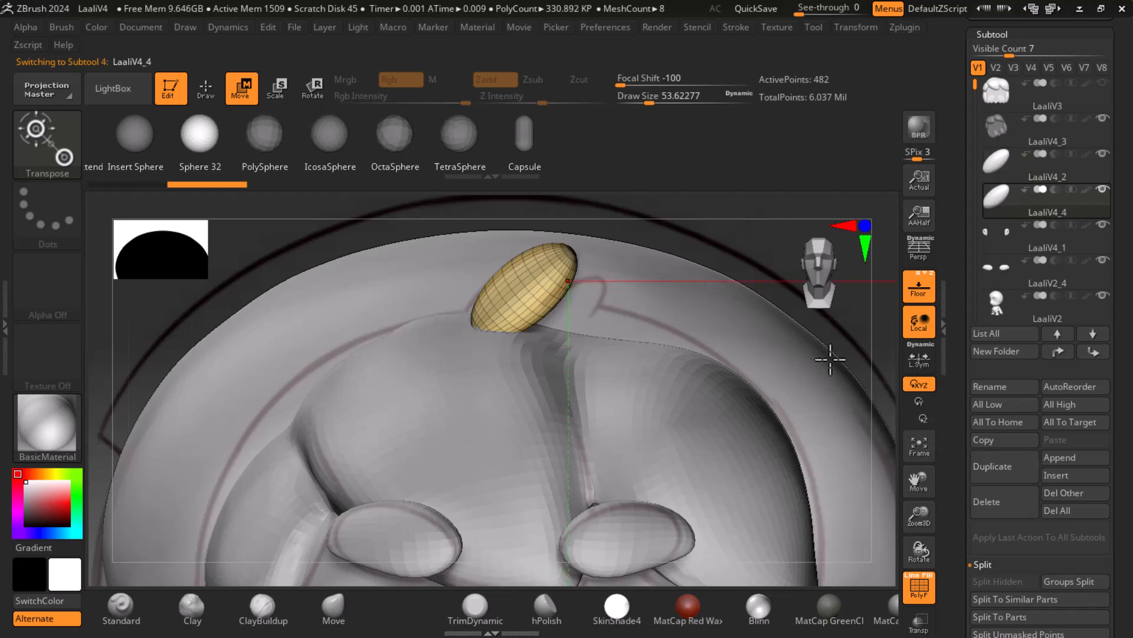
{"action": "left_click_drag", "start_coordinate": [851, 335], "coordinate": [733, 228], "text": "alt"}
{"action": "left_click_drag", "start_coordinate": [683, 351], "coordinate": [646, 455], "text": "alt"}
Shrink the duplicated tuft piece and place it beside the original, just over the hair parting
{"action": "left_click", "coordinate": [453, 437]}
{"action": "left_click_drag", "start_coordinate": [420, 381], "coordinate": [526, 312]}
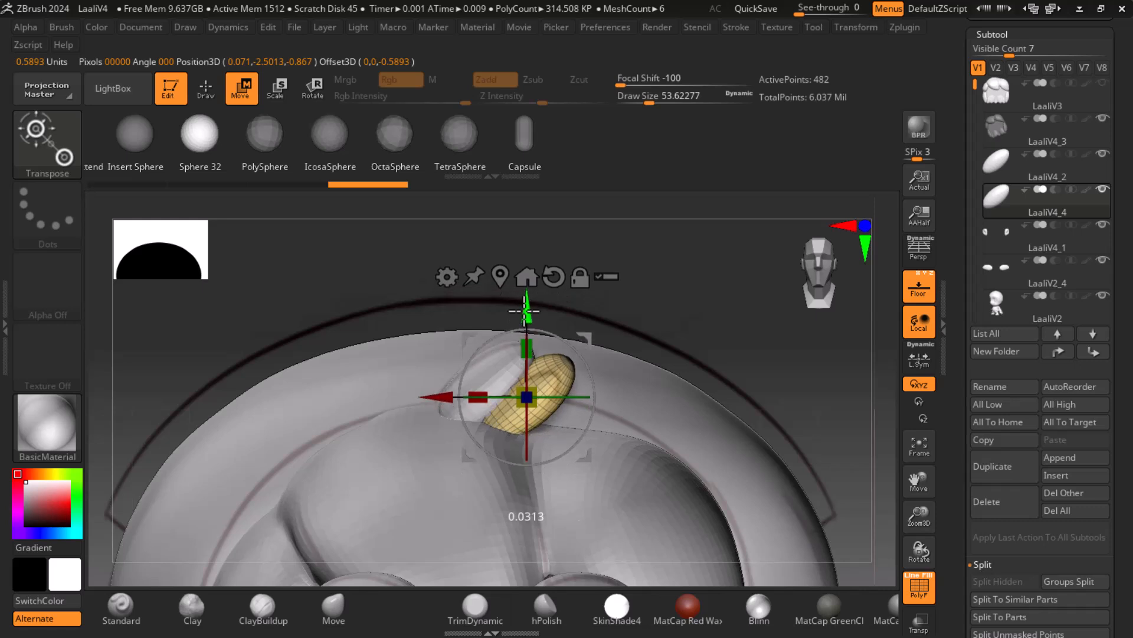
{"action": "left_click_drag", "start_coordinate": [532, 393], "coordinate": [528, 396]}
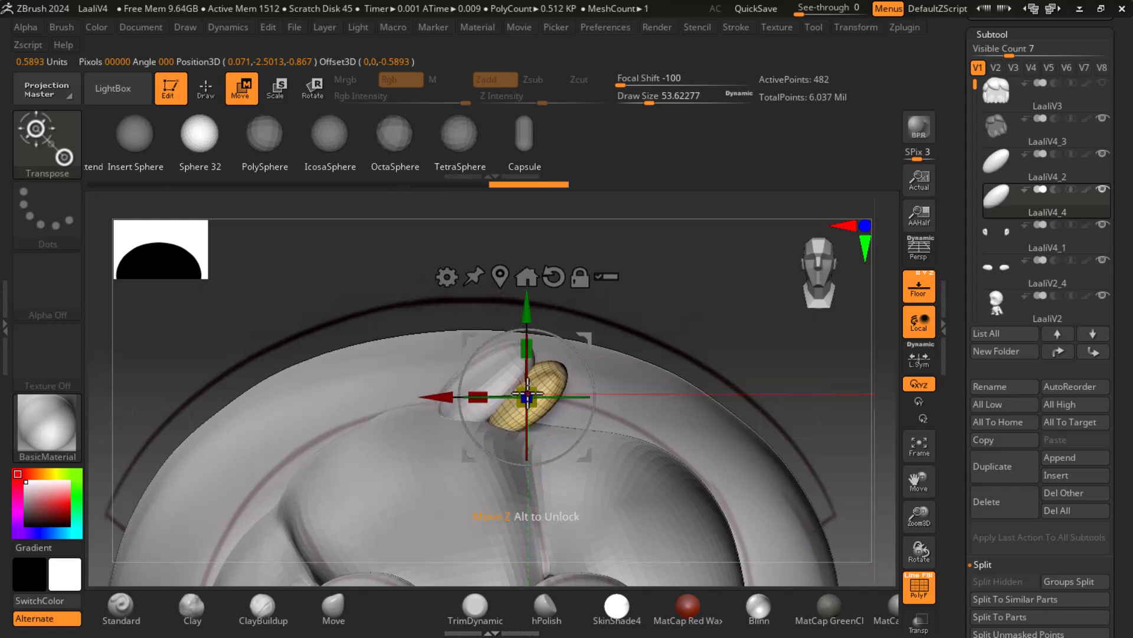
{"action": "left_click_drag", "start_coordinate": [527, 306], "coordinate": [527, 313]}
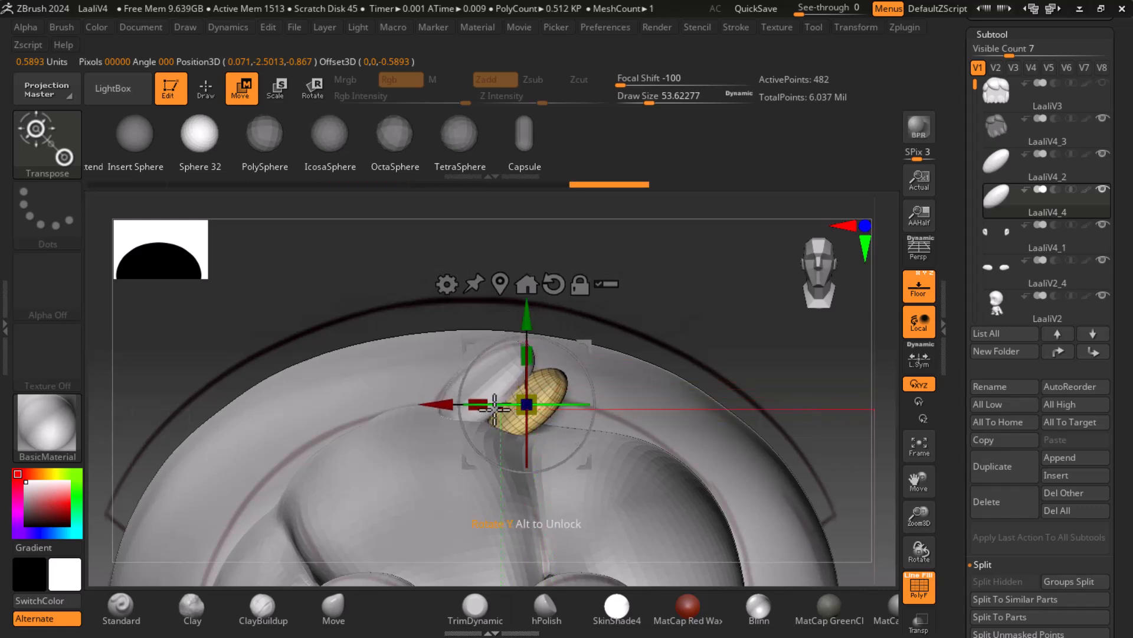
{"action": "left_click_drag", "start_coordinate": [443, 404], "coordinate": [437, 404]}
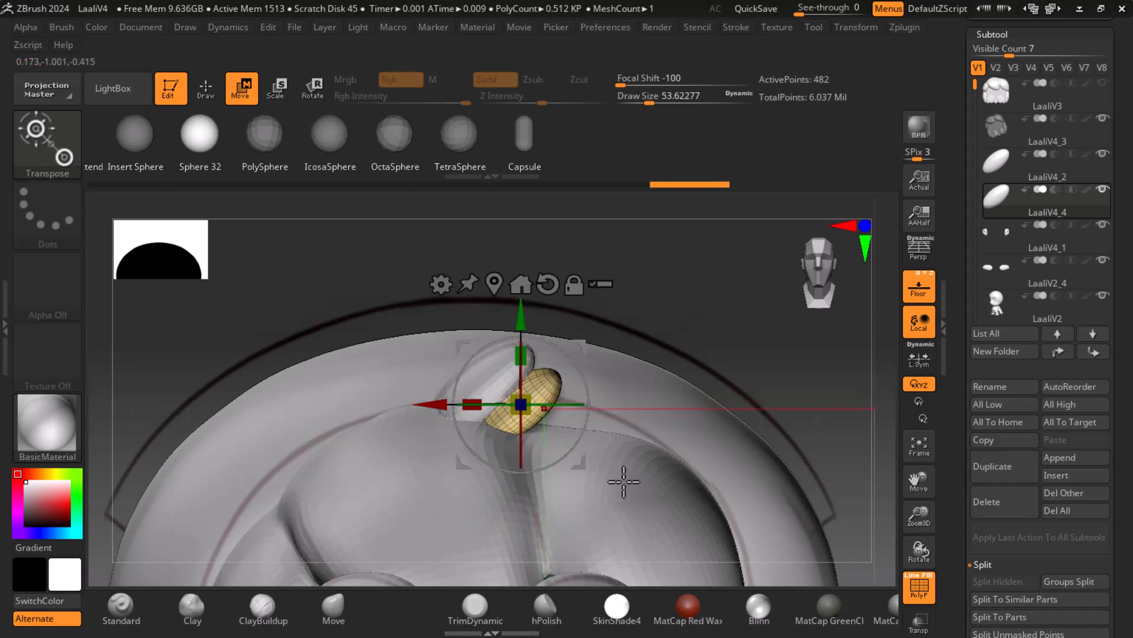
Bring up the Laali character.png reference beside the model and scale the duplicated tuft piece down slightly
{"action": "key", "text": "super"}
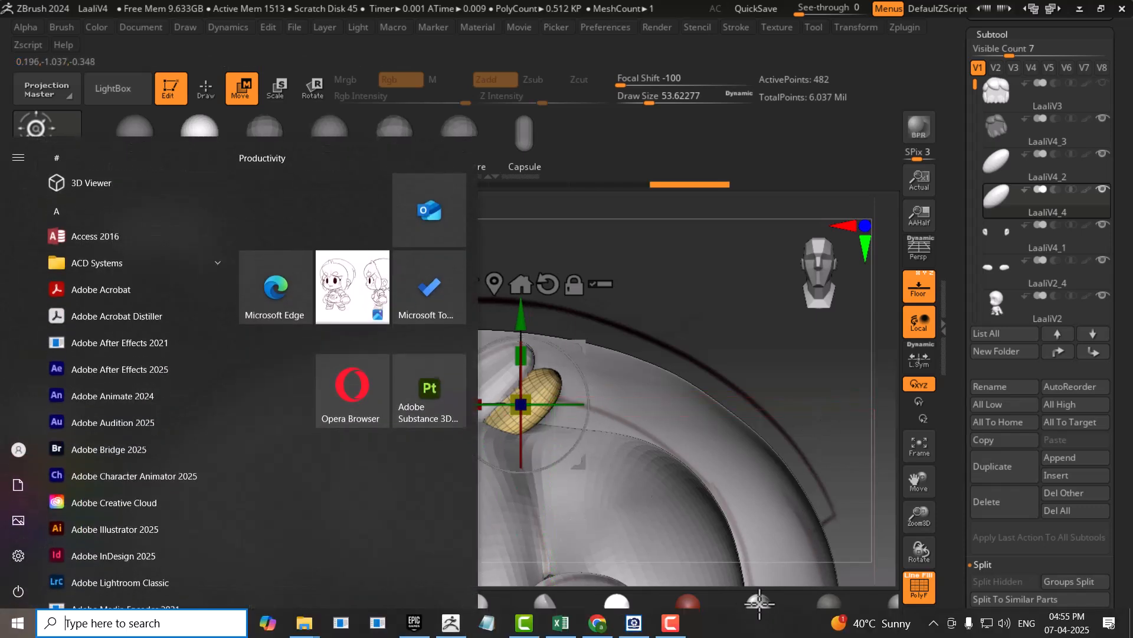
{"action": "left_click", "coordinate": [630, 627]}
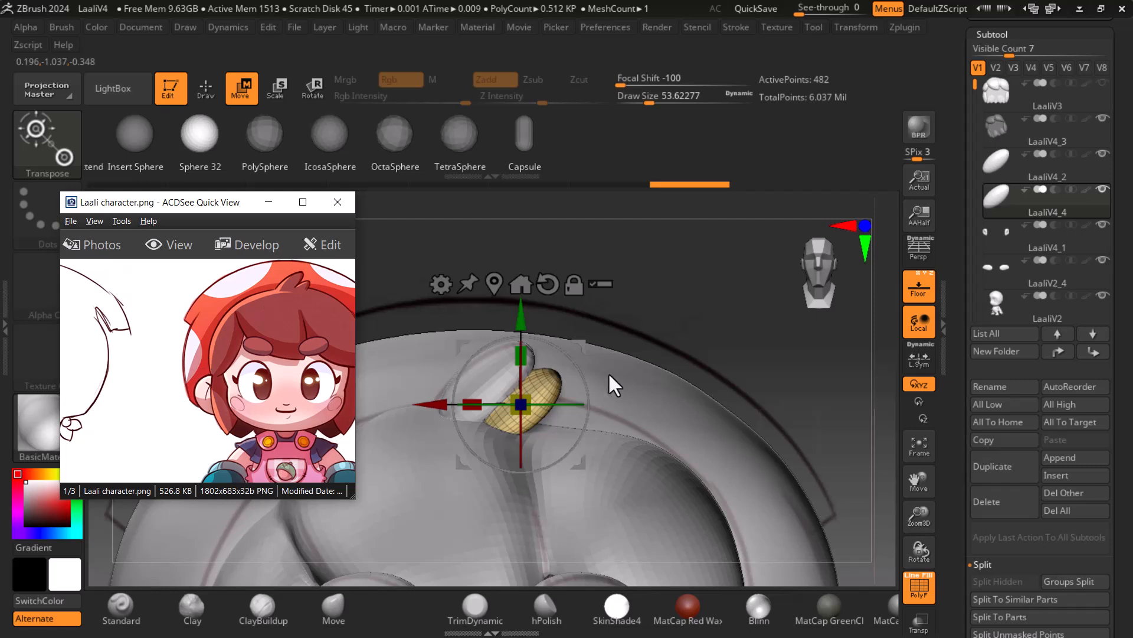
{"action": "left_click", "coordinate": [525, 396]}
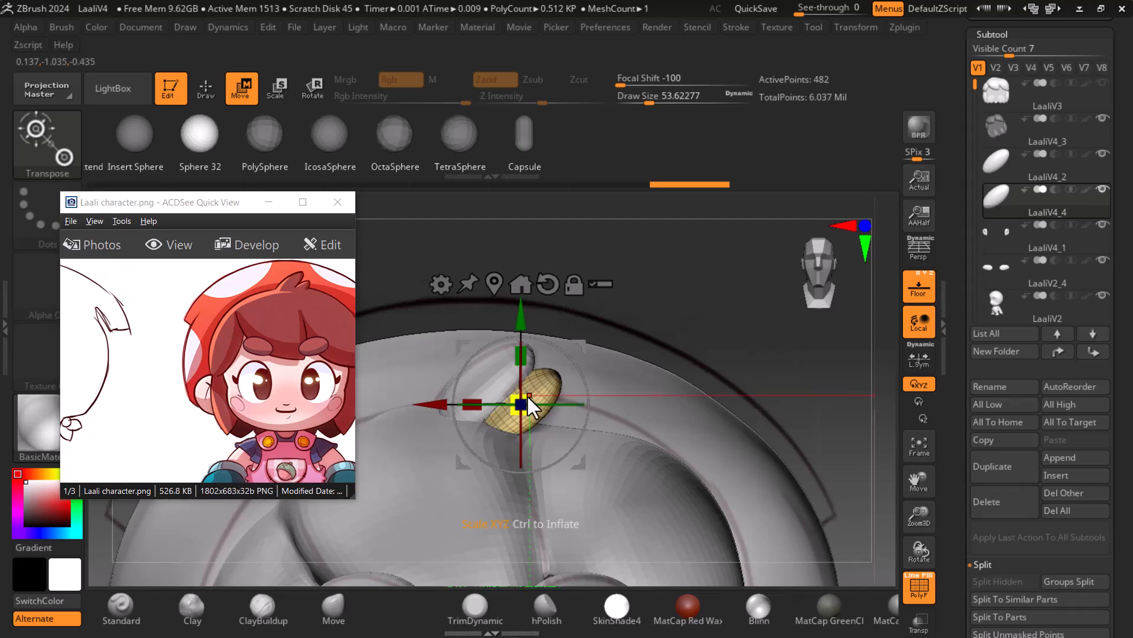
{"action": "left_click_drag", "start_coordinate": [527, 399], "coordinate": [521, 400]}
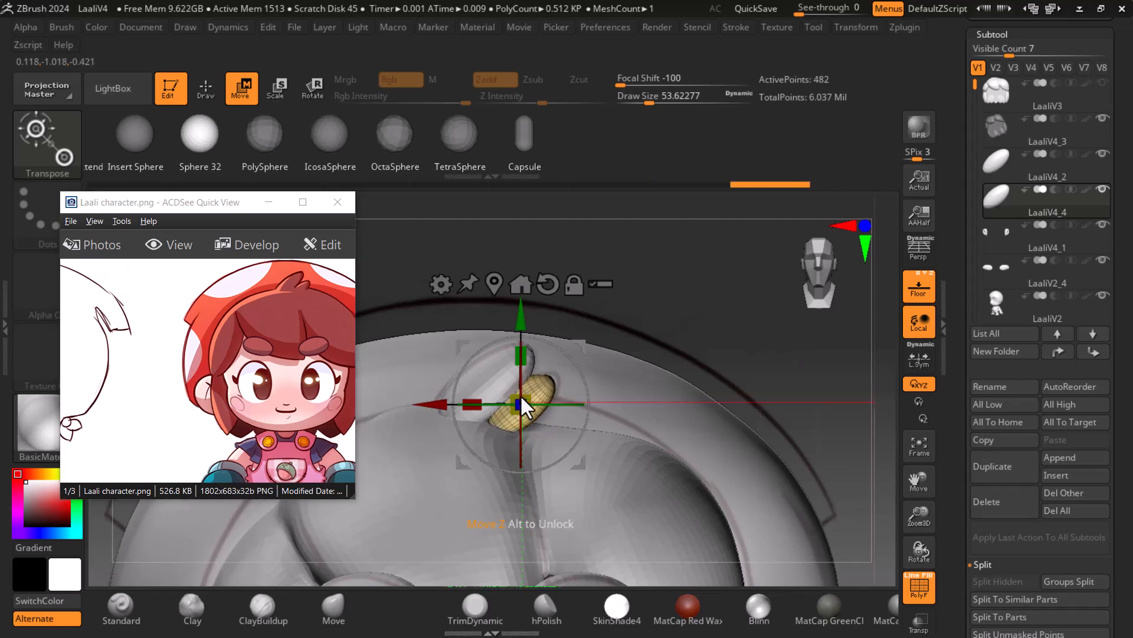
Align the gizmo with the smaller tuft piece's diagonal, slim the piece, and nudge it away from the larger one
{"action": "left_click_drag", "start_coordinate": [759, 342], "coordinate": [787, 408]}
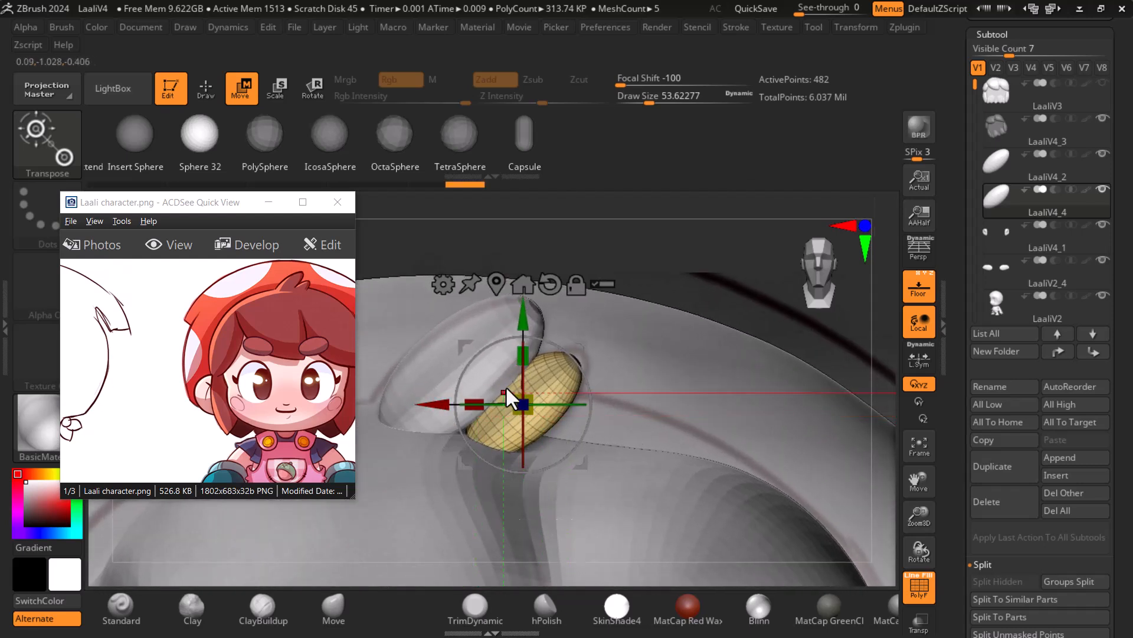
{"action": "left_click_drag", "start_coordinate": [582, 370], "coordinate": [586, 370]}
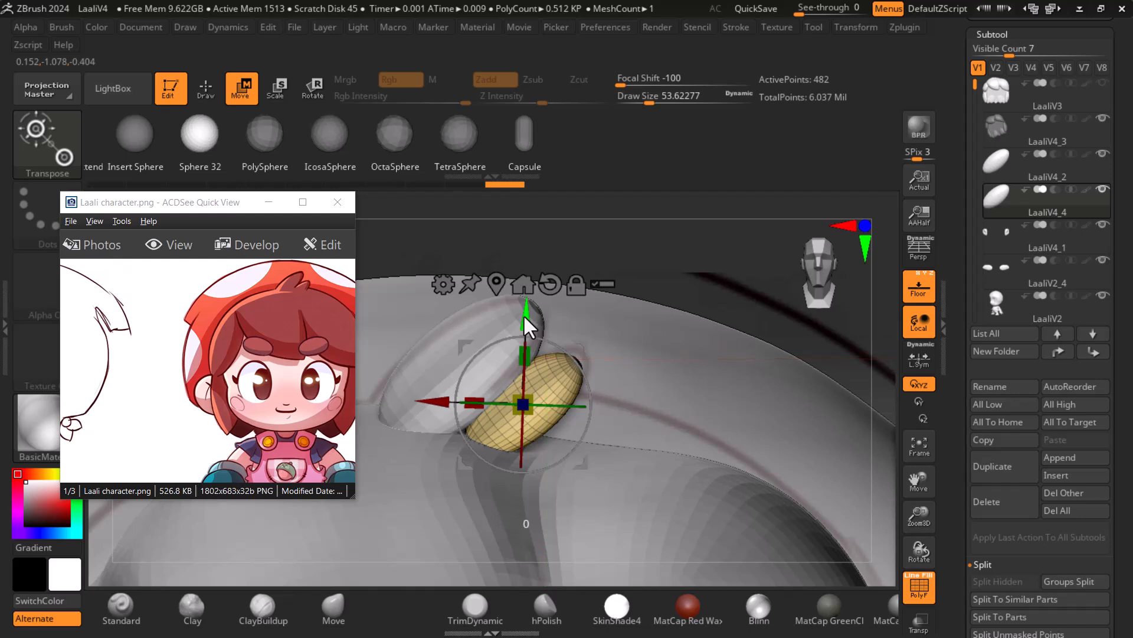
{"action": "left_click_drag", "start_coordinate": [523, 314], "coordinate": [526, 314]}
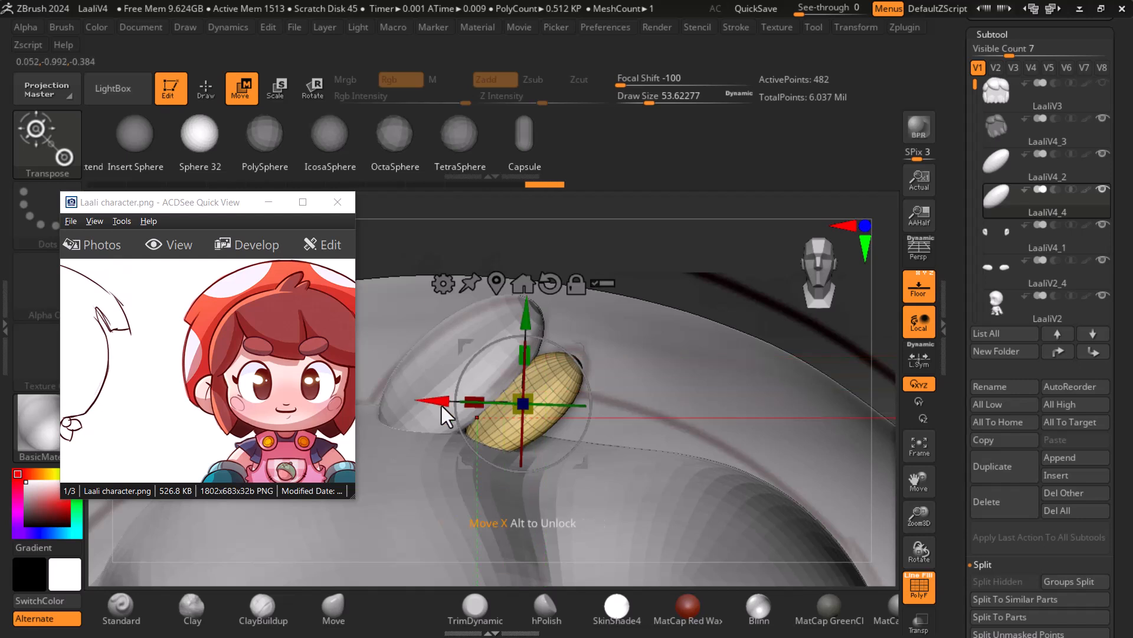
{"action": "left_click_drag", "start_coordinate": [434, 402], "coordinate": [439, 406]}
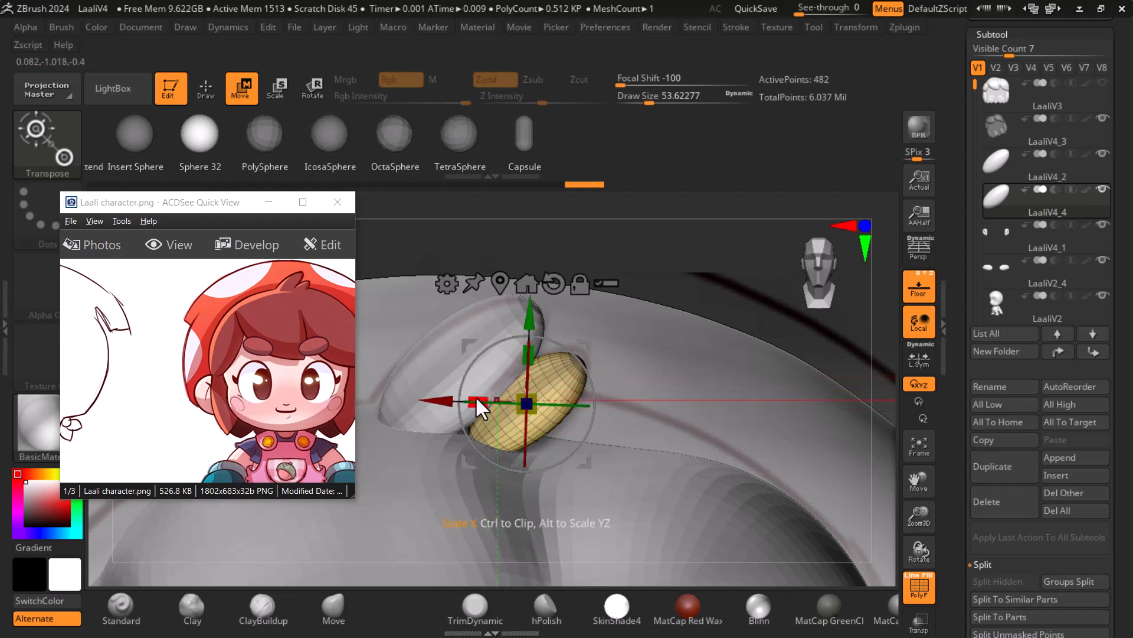
{"action": "left_click_drag", "start_coordinate": [563, 366], "coordinate": [596, 412]}
{"action": "left_click_drag", "start_coordinate": [501, 354], "coordinate": [481, 335]}
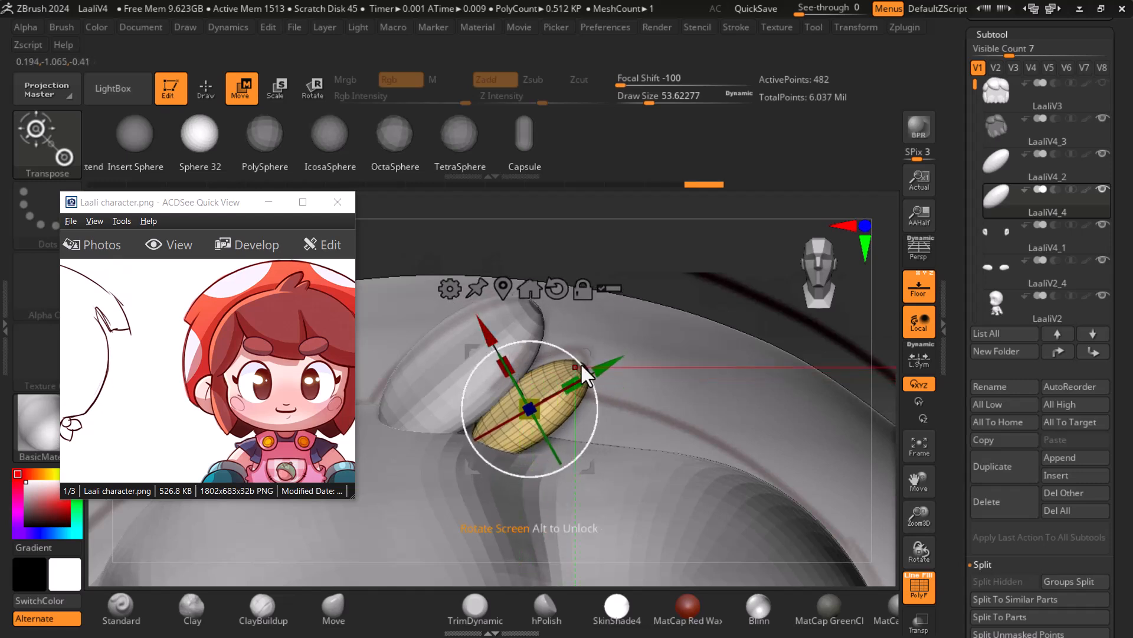
{"action": "left_click_drag", "start_coordinate": [609, 359], "coordinate": [610, 348]}
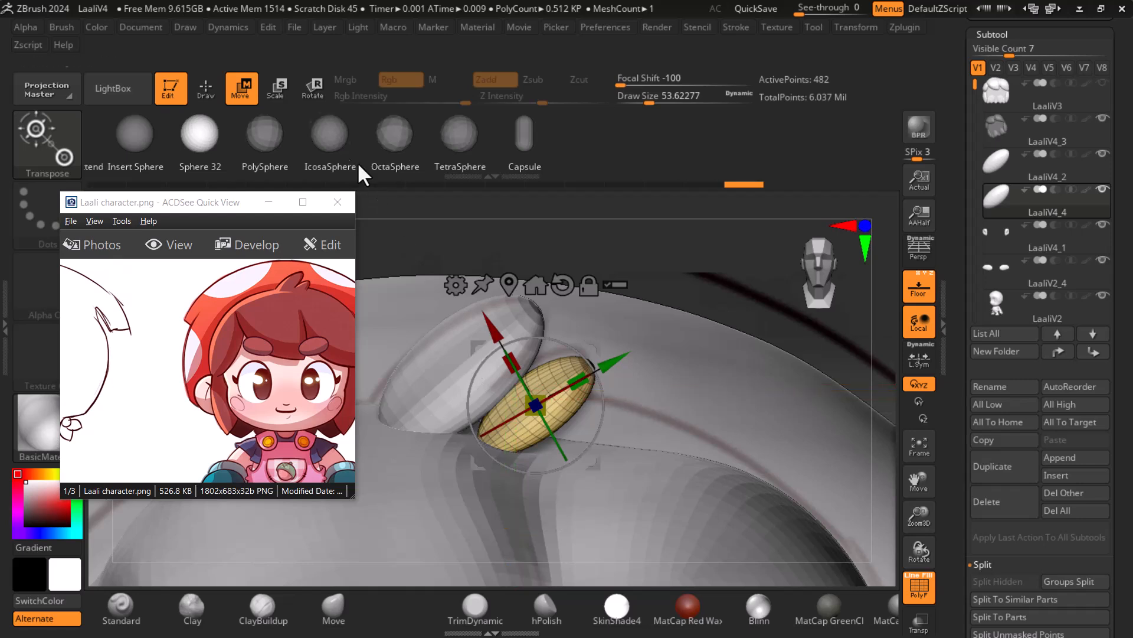
Select the larger tuft piece, centre the gizmo on it along its diagonal, and stretch and reposition it to match the reference
{"action": "left_click", "coordinate": [210, 83]}
{"action": "left_click", "coordinate": [480, 354], "text": "alt"}
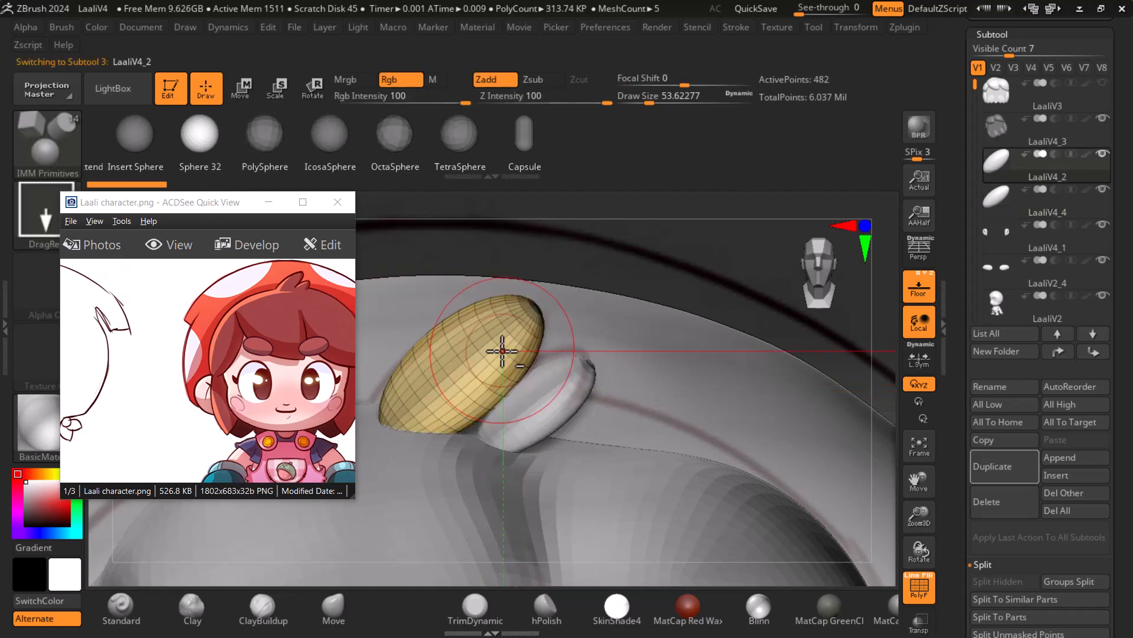
{"action": "left_click", "coordinate": [242, 87]}
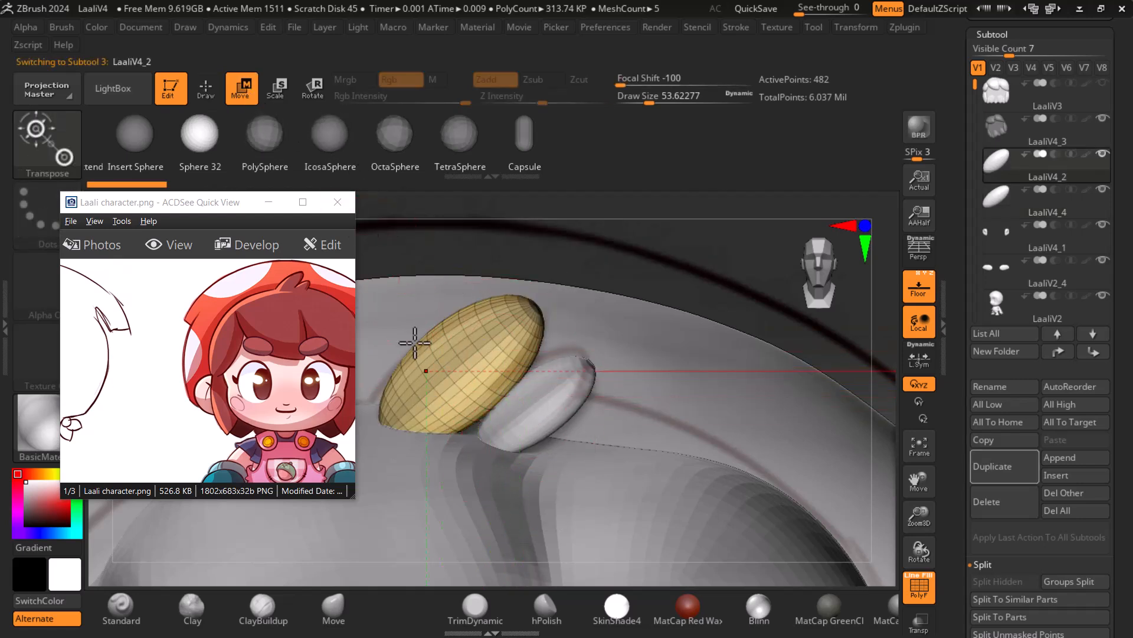
{"action": "key", "text": "f"}
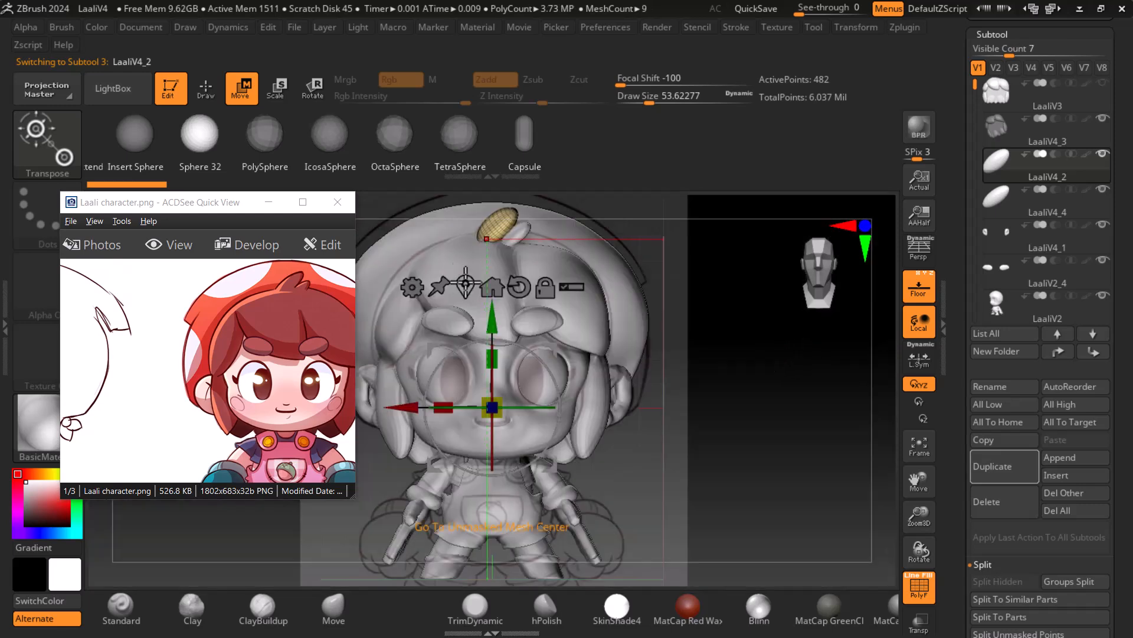
{"action": "left_click", "coordinate": [463, 288]}
{"action": "left_click_drag", "start_coordinate": [709, 357], "coordinate": [709, 520], "text": "alt"}
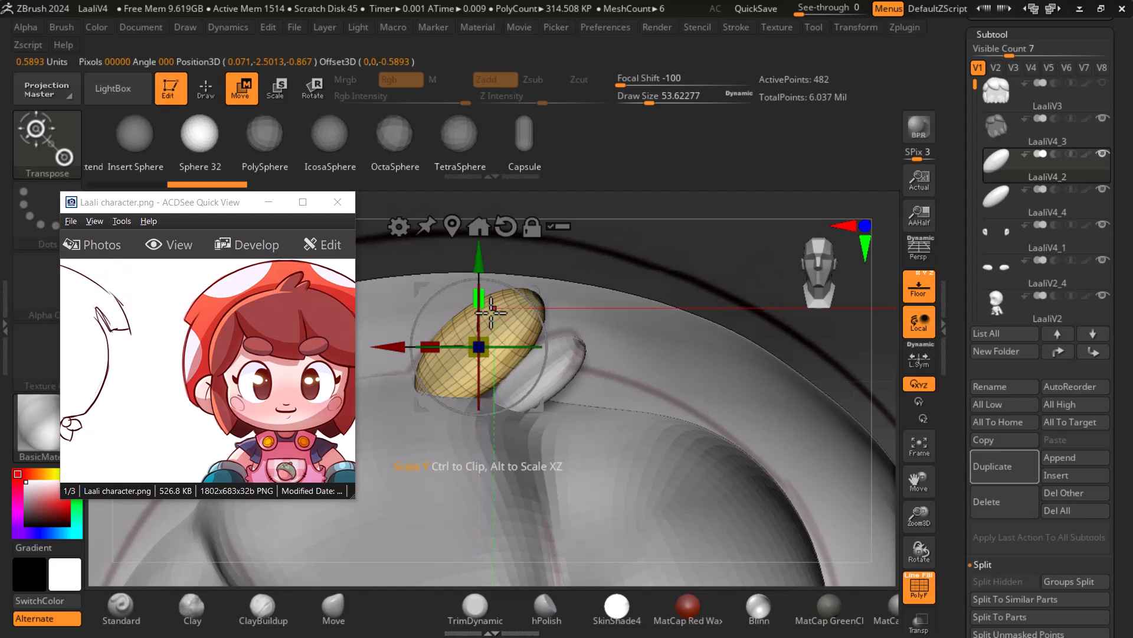
{"action": "left_click_drag", "start_coordinate": [519, 295], "coordinate": [544, 357], "text": "alt"}
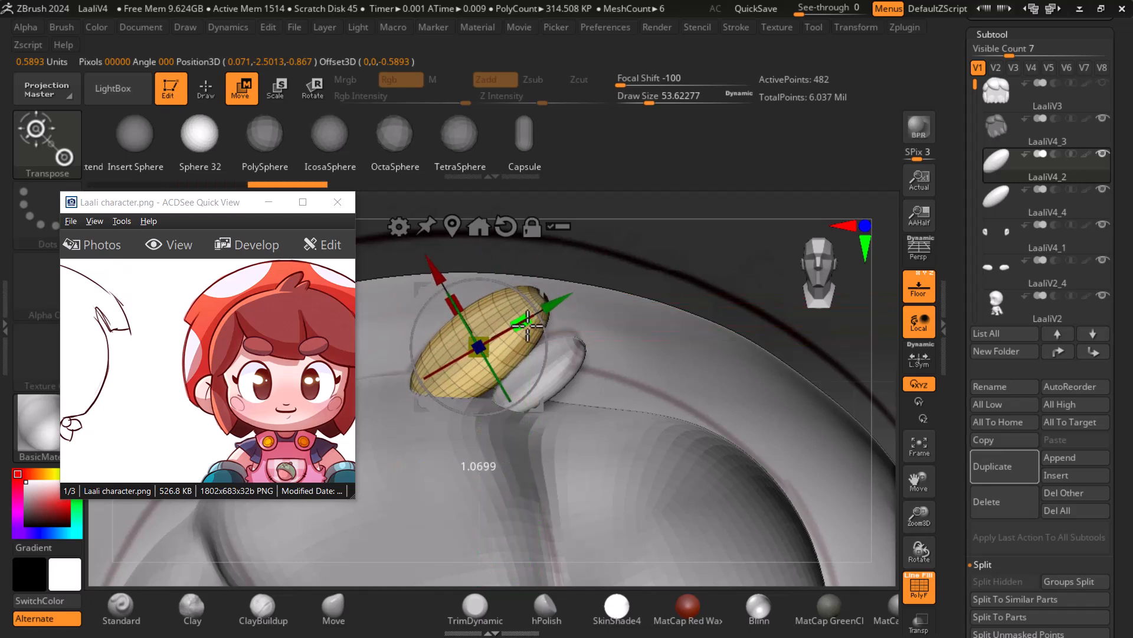
{"action": "mouse_move", "coordinate": [537, 322]}
{"action": "left_mouse_down"}
{"action": "mouse_move", "coordinate": [519, 328]}
{"action": "mouse_move", "coordinate": [562, 307]}
{"action": "mouse_move", "coordinate": [538, 337]}
{"action": "mouse_move", "coordinate": [542, 302]}
{"action": "left_mouse_up"}
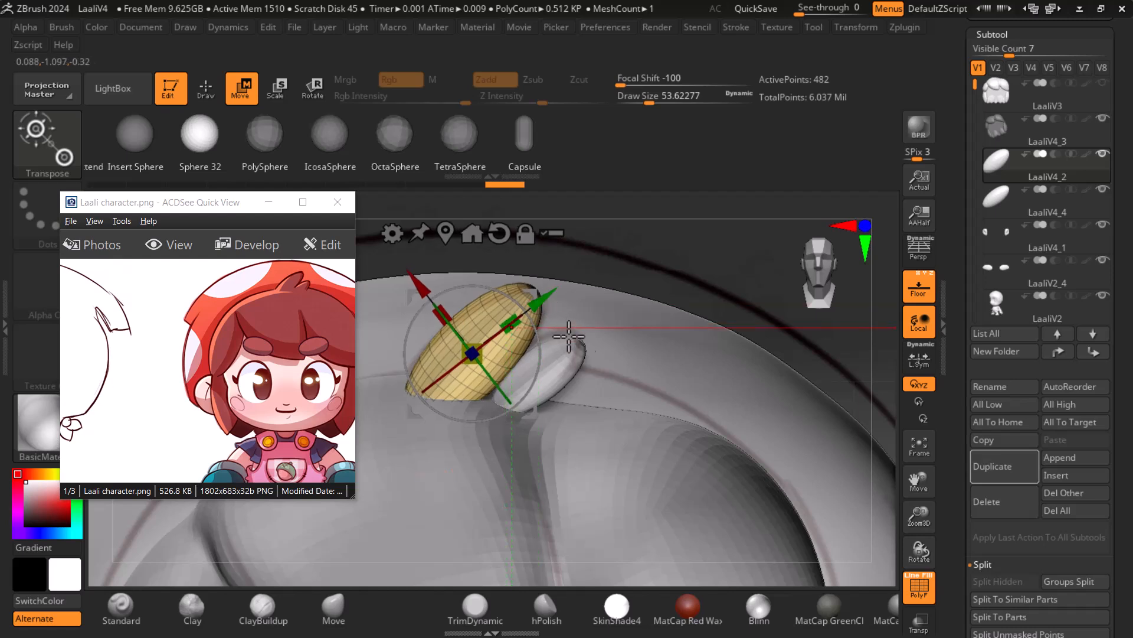
Reselect the smaller tuft piece, slim it across its width along a realigned gizmo, and return to Draw mode
{"action": "left_click", "coordinate": [205, 87]}
{"action": "left_click", "coordinate": [539, 362], "text": "alt"}
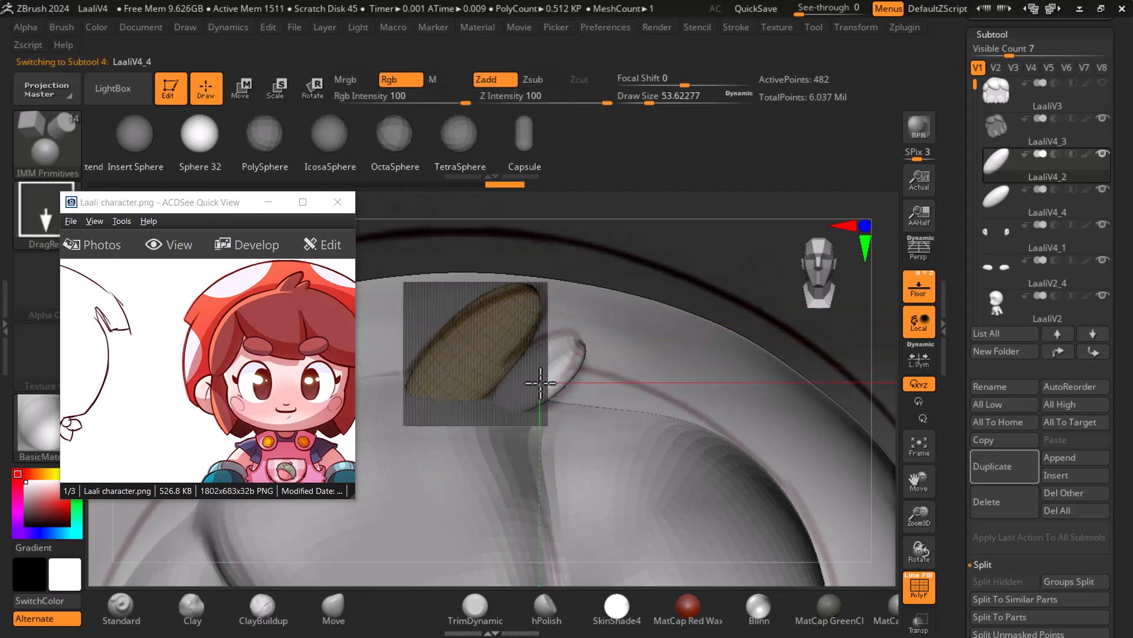
{"action": "left_click", "coordinate": [253, 90]}
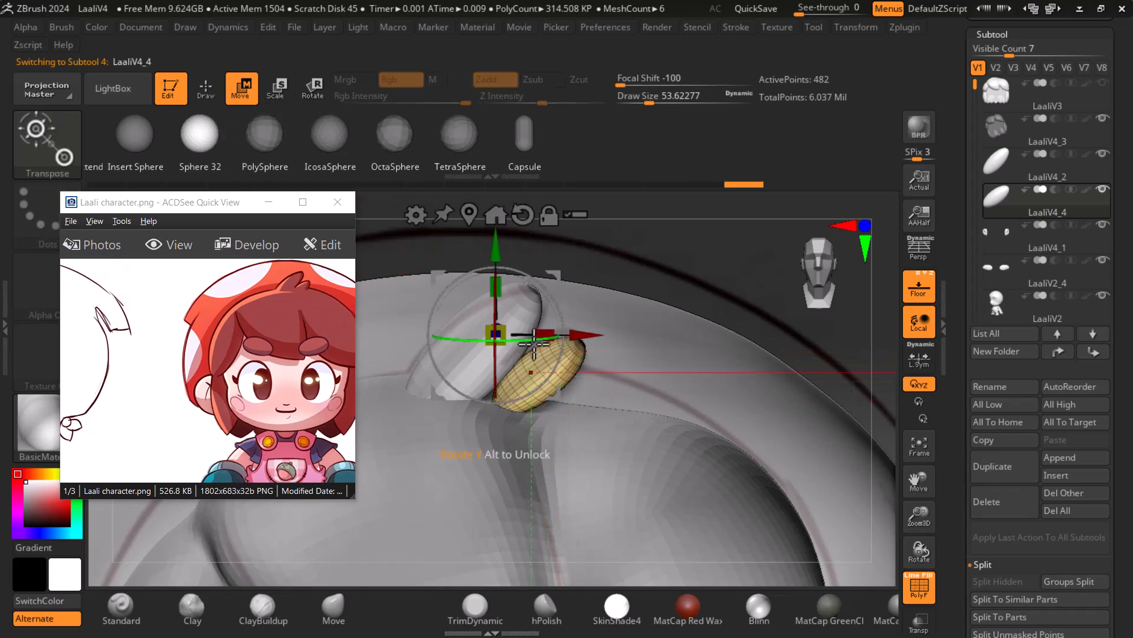
{"action": "mouse_move", "coordinate": [547, 289]}
{"action": "left_mouse_down", "text": "alt"}
{"action": "mouse_move", "coordinate": [584, 351]}
{"action": "mouse_move", "coordinate": [580, 309]}
{"action": "mouse_move", "coordinate": [562, 301]}
{"action": "left_mouse_up", "text": "alt"}
{"action": "left_click_drag", "start_coordinate": [530, 429], "coordinate": [523, 426]}
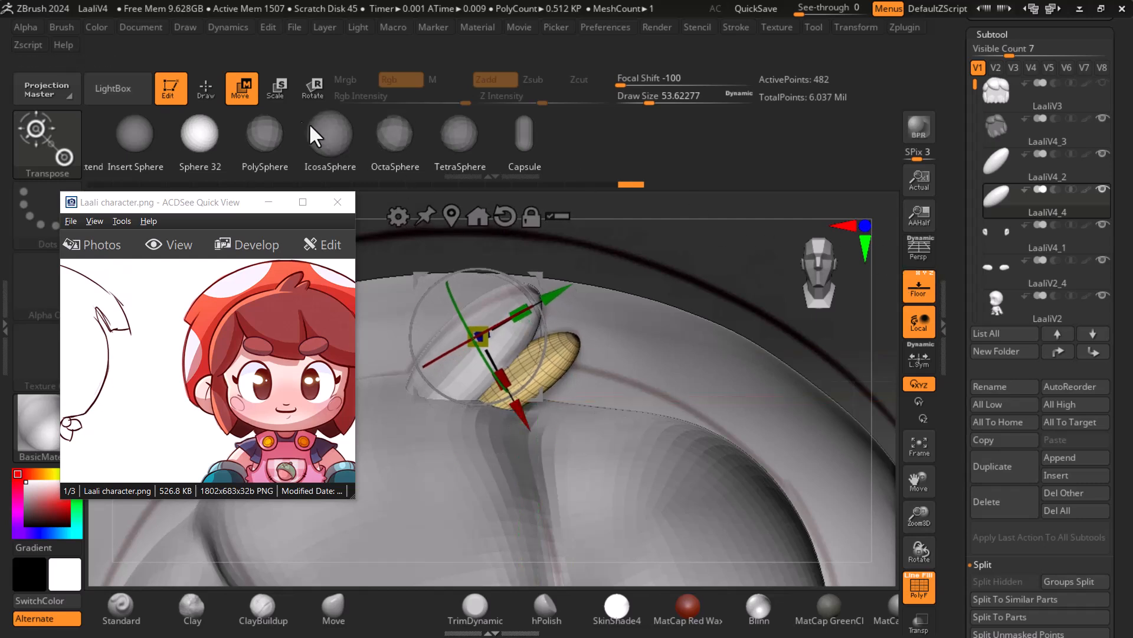
{"action": "left_click", "coordinate": [206, 88]}
Make the larger tuft piece active and hide the floor with its reference drawing
{"action": "left_click", "coordinate": [915, 287]}
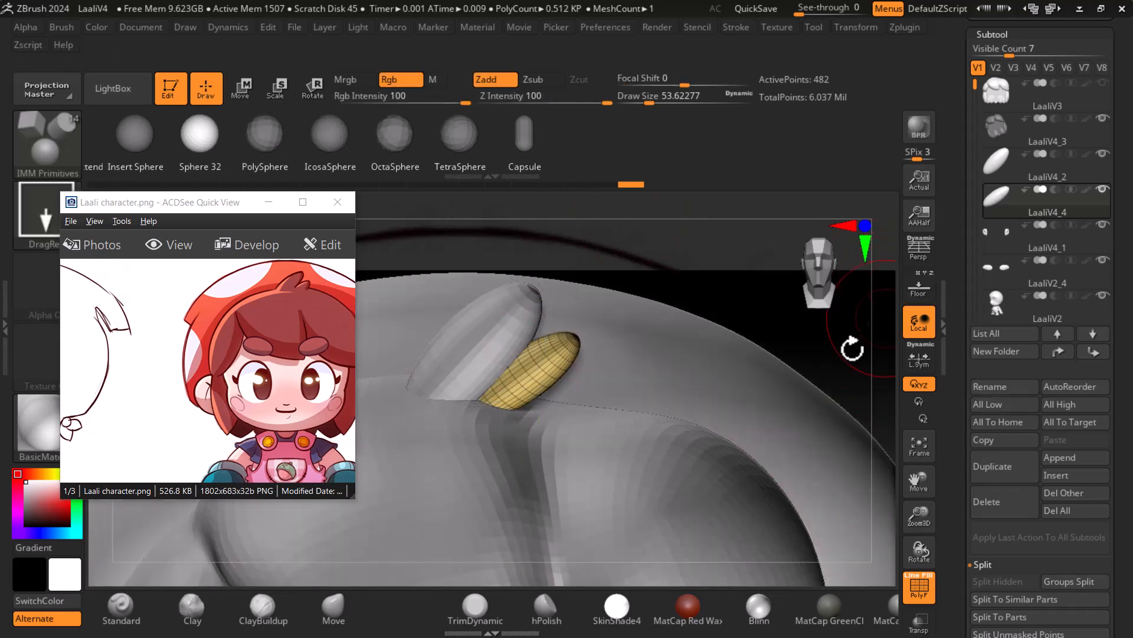
{"action": "left_click", "coordinate": [916, 292]}
{"action": "left_click_drag", "start_coordinate": [779, 307], "coordinate": [738, 277]}
{"action": "left_click", "coordinate": [998, 168]}
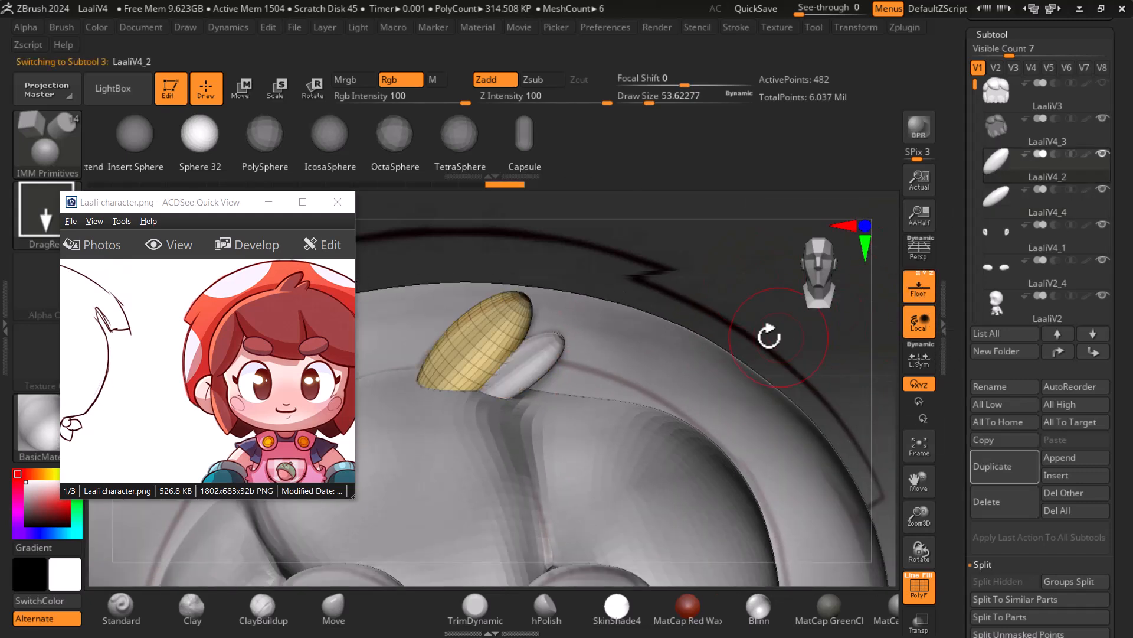
{"action": "left_click", "coordinate": [928, 293]}
{"action": "left_click_drag", "start_coordinate": [748, 297], "coordinate": [772, 413]}
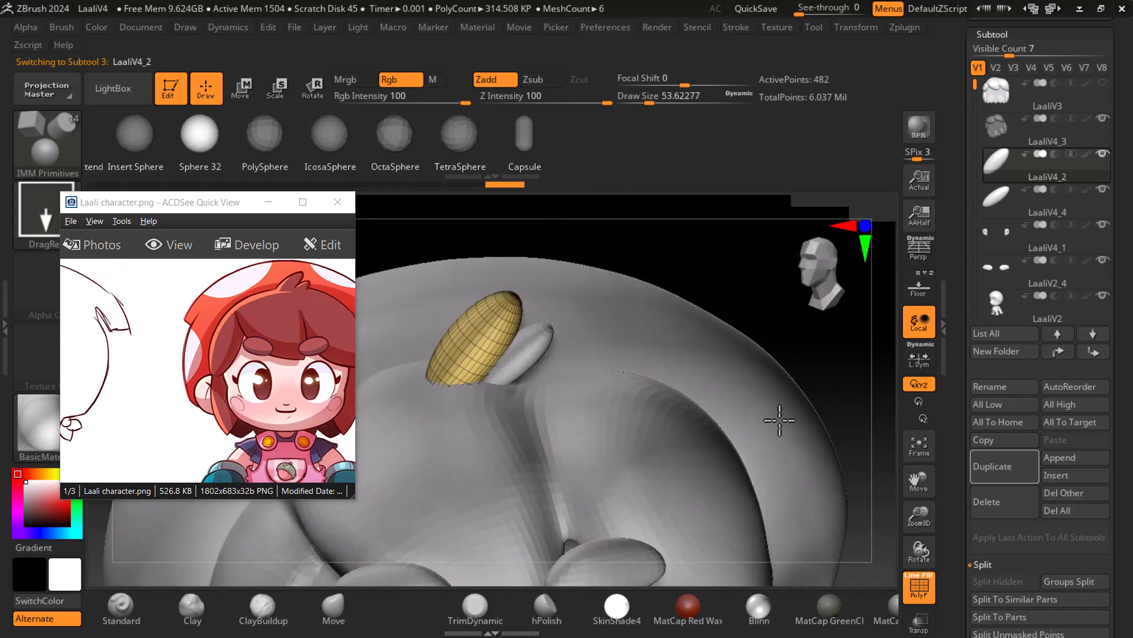
Merge the larger tuft piece down into the smaller one and accept the non-undoable operation
{"action": "left_click_drag", "start_coordinate": [968, 564], "coordinate": [968, 457]}
{"action": "left_click", "coordinate": [986, 440]}
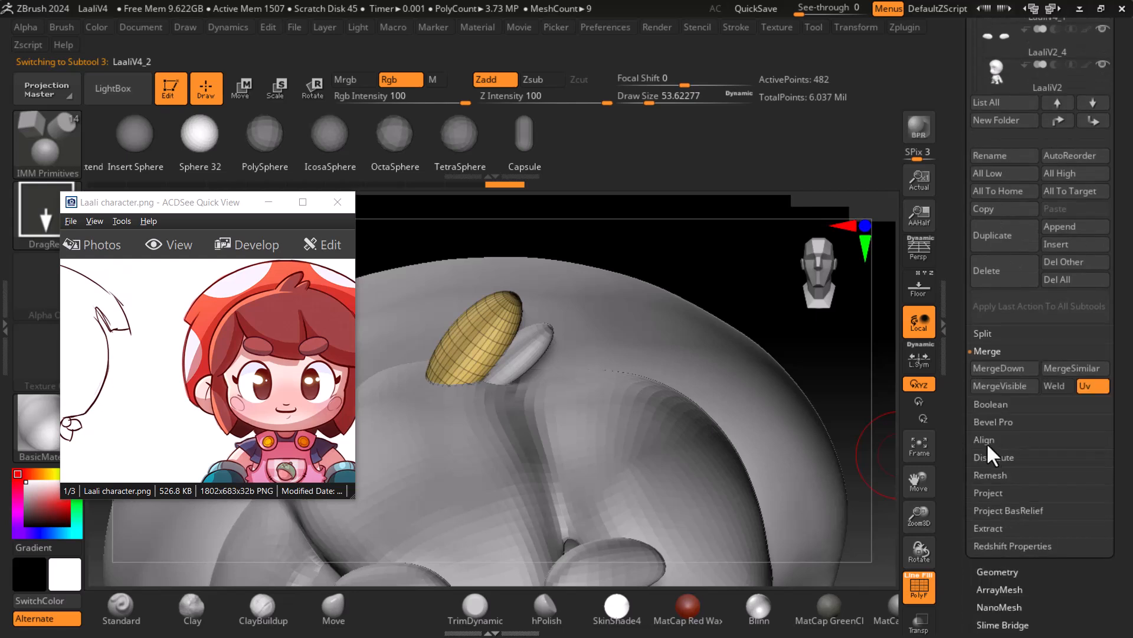
{"action": "left_click_drag", "start_coordinate": [991, 54], "coordinate": [990, 151]}
{"action": "left_click_drag", "start_coordinate": [971, 304], "coordinate": [992, 331]}
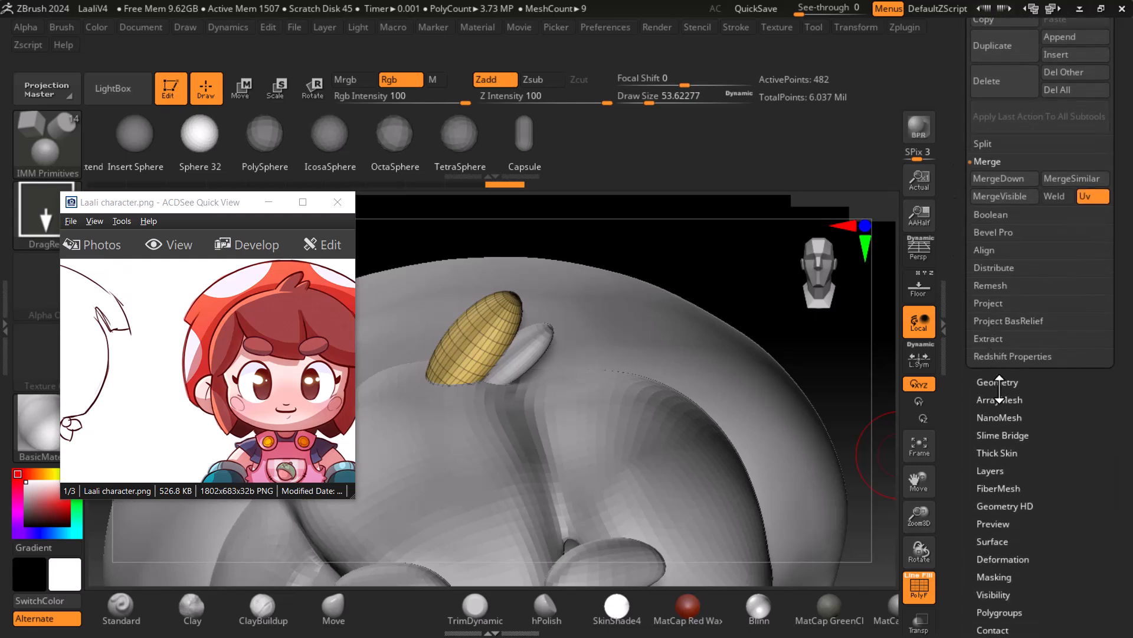
{"action": "left_click", "coordinate": [1021, 179]}
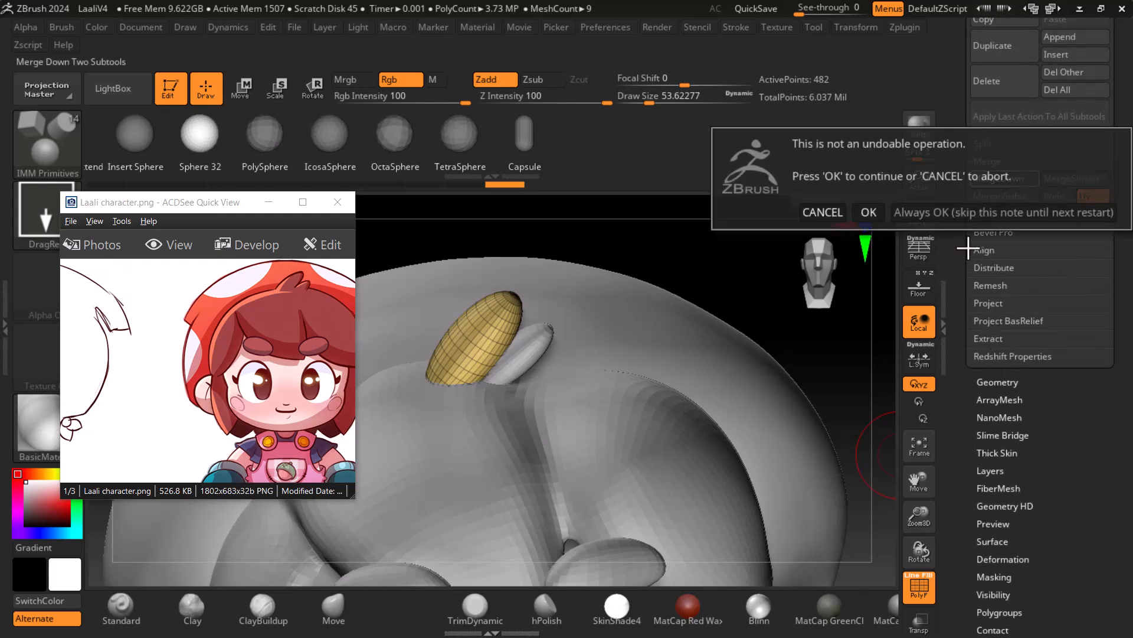
{"action": "left_click", "coordinate": [865, 210]}
{"action": "left_click_drag", "start_coordinate": [873, 379], "coordinate": [850, 351]}
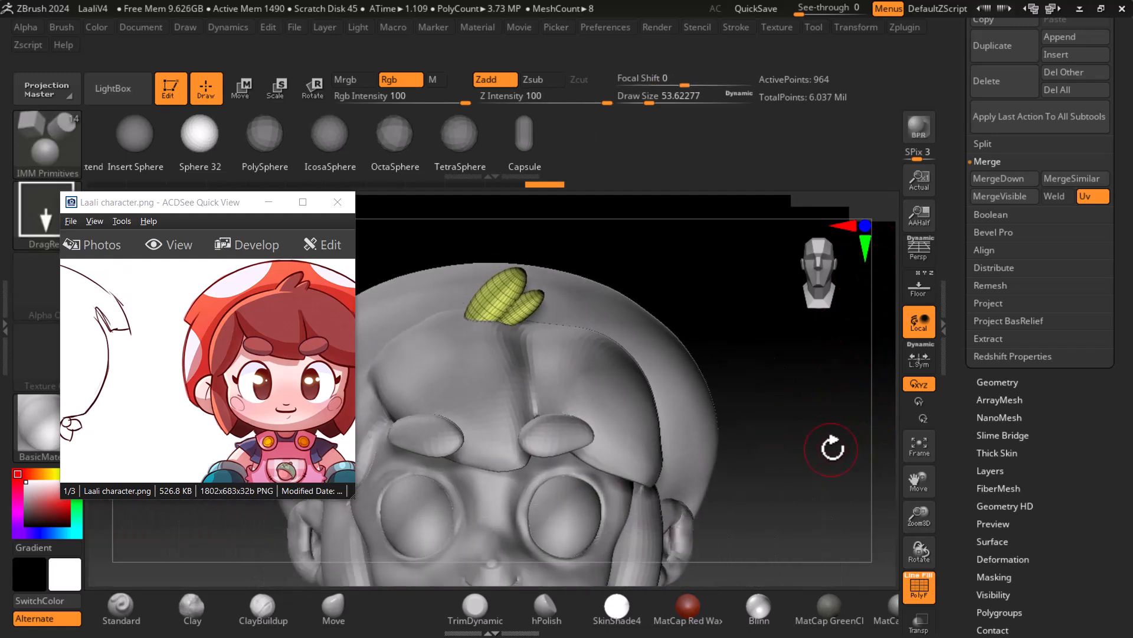
Make the front hair active, hide its wireframe, and merge it down with the combined tuft
{"action": "left_click", "coordinate": [598, 376], "text": "alt"}
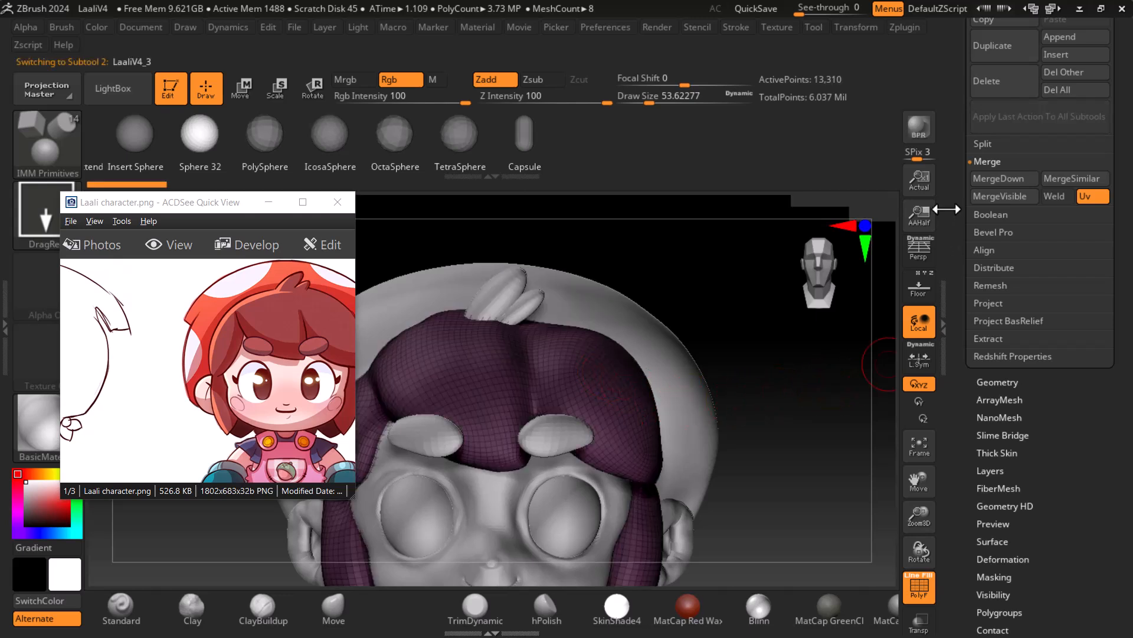
{"action": "left_click_drag", "start_coordinate": [950, 195], "coordinate": [958, 333]}
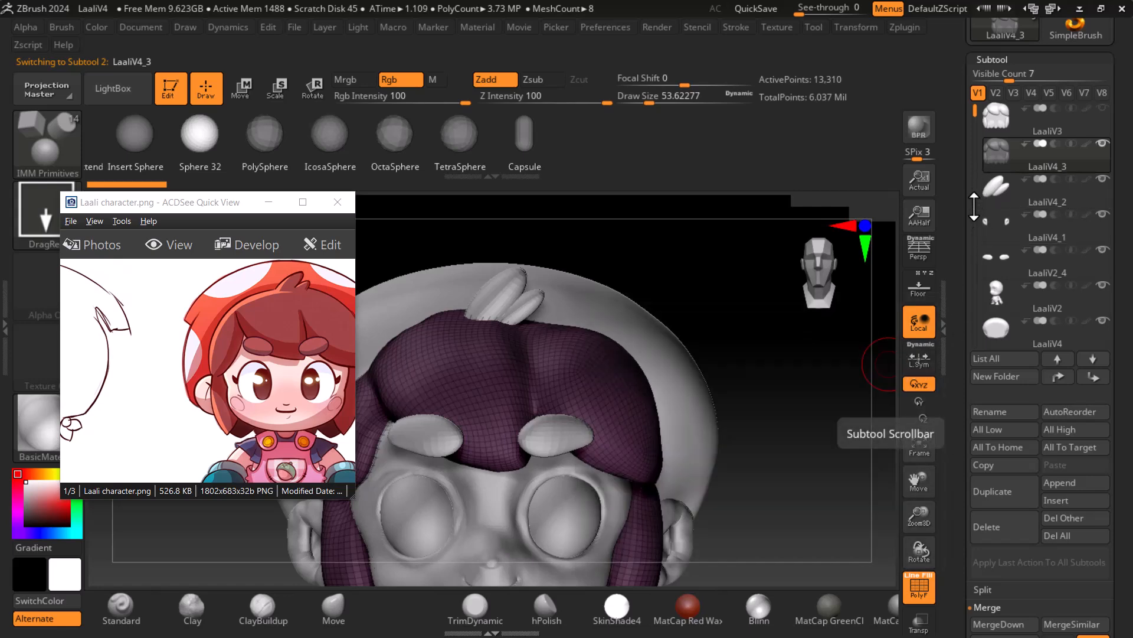
{"action": "mouse_move", "coordinate": [994, 172]}
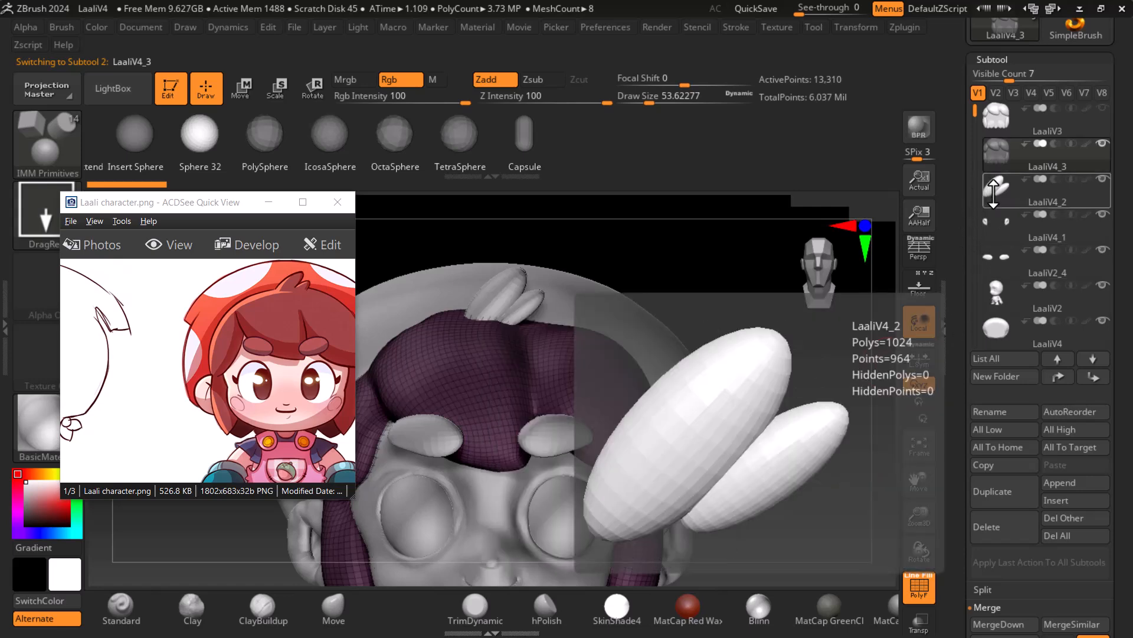
{"action": "left_click", "coordinate": [1000, 122]}
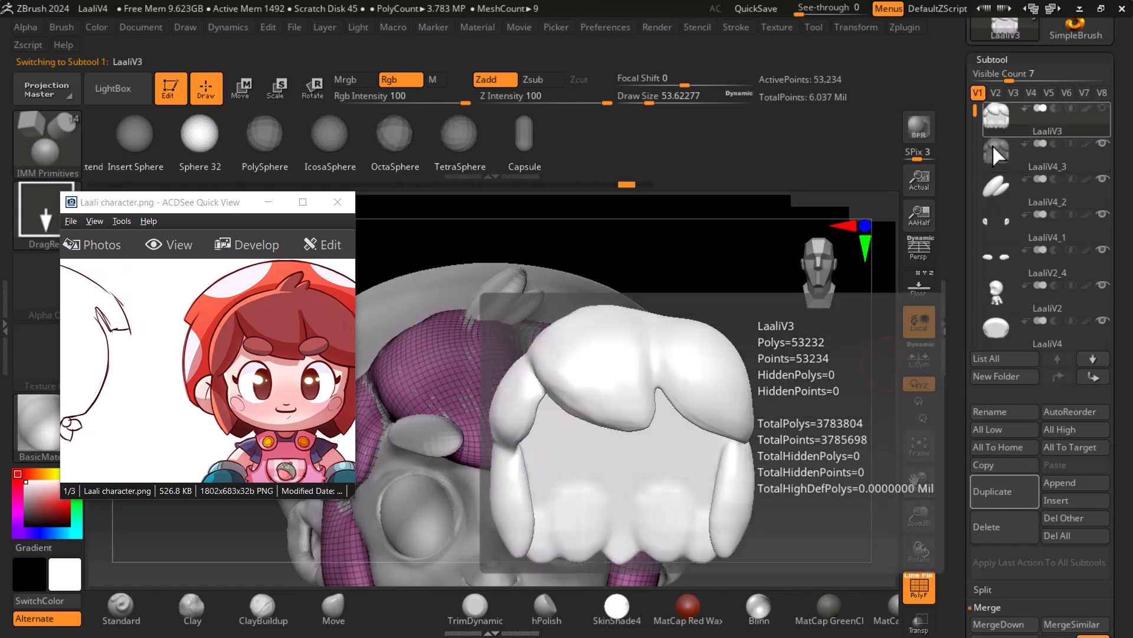
{"action": "left_click", "coordinate": [993, 147]}
{"action": "mouse_move", "coordinate": [1000, 198]}
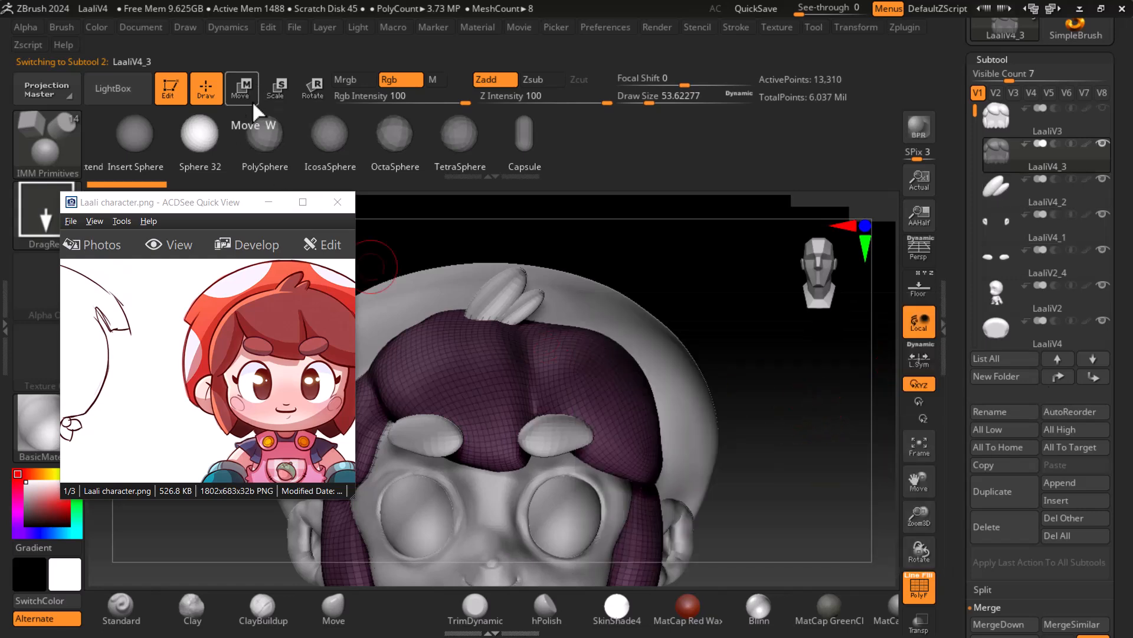
{"action": "left_click_drag", "start_coordinate": [759, 371], "coordinate": [797, 498], "text": "ctrl"}
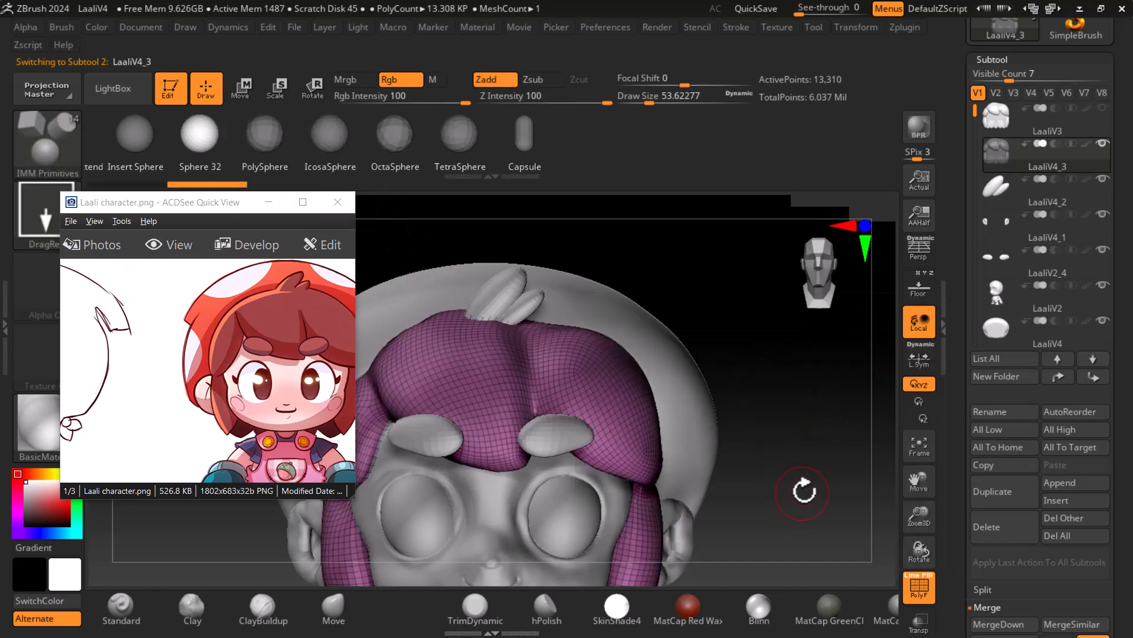
{"action": "key", "text": "shift+f"}
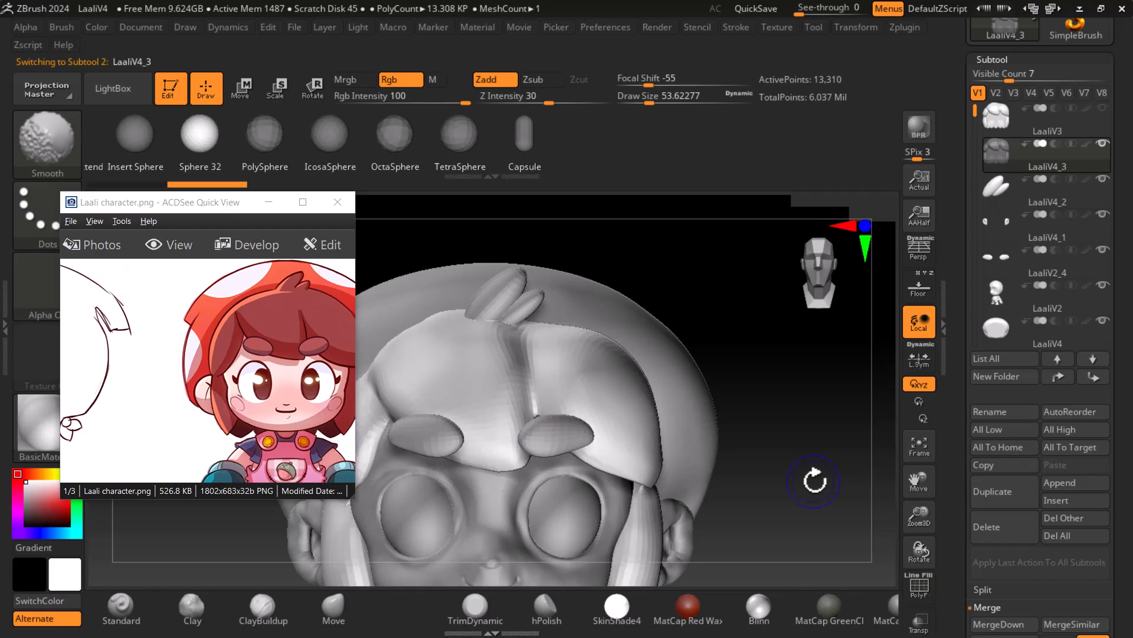
{"action": "key", "text": "b"}
{"action": "key", "text": "i"}
{"action": "key", "text": "p"}
{"action": "left_click_drag", "start_coordinate": [958, 429], "coordinate": [988, 333]}
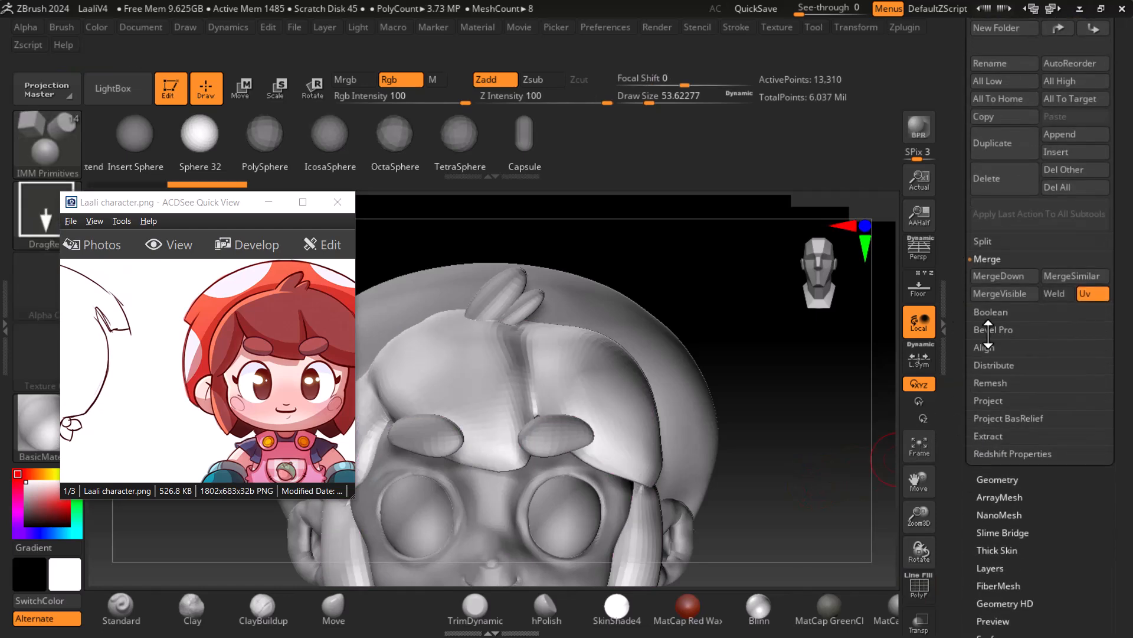
{"action": "left_click", "coordinate": [1004, 276]}
{"action": "left_click", "coordinate": [876, 309]}
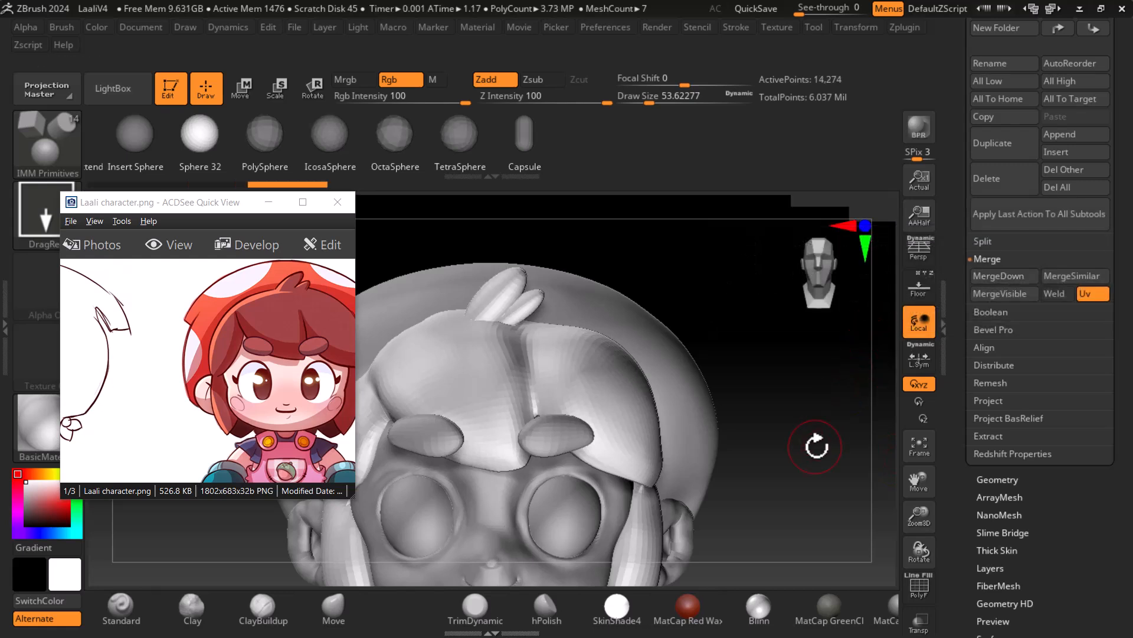
Show the wireframe on the merged hair and open its DynaMesh settings
{"action": "mouse_move", "coordinate": [816, 448]}
{"action": "left_mouse_down"}
{"action": "mouse_move", "coordinate": [791, 437]}
{"action": "mouse_move", "coordinate": [800, 429]}
{"action": "mouse_move", "coordinate": [812, 468]}
{"action": "left_mouse_up"}
{"action": "key", "text": "shift+f"}
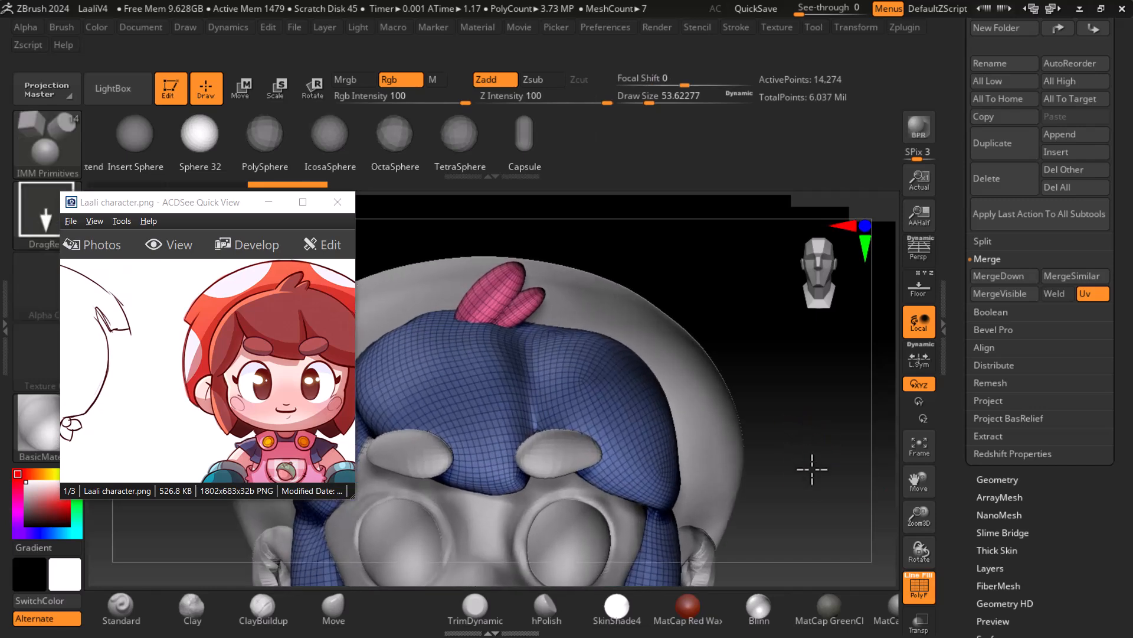
{"action": "left_click", "coordinate": [992, 479]}
{"action": "left_click", "coordinate": [994, 327]}
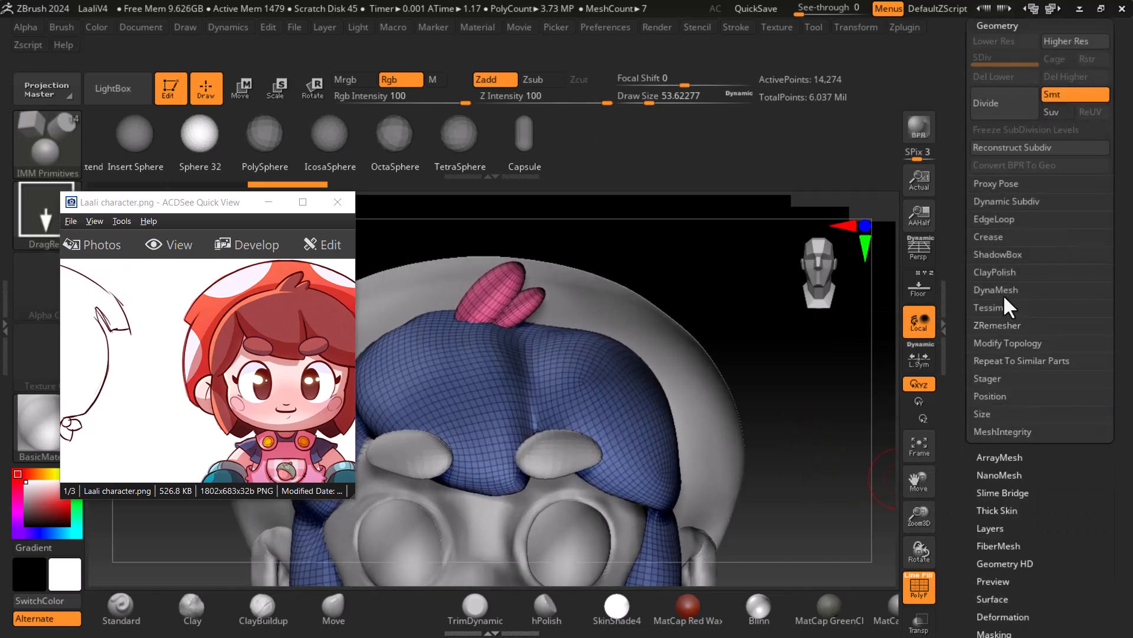
{"action": "left_click", "coordinate": [1001, 289]}
Try DynaMesh on the merged hair and tuft at resolution 128, and undo it
{"action": "left_click_drag", "start_coordinate": [765, 400], "coordinate": [827, 368], "text": "alt"}
{"action": "left_click", "coordinate": [998, 315]}
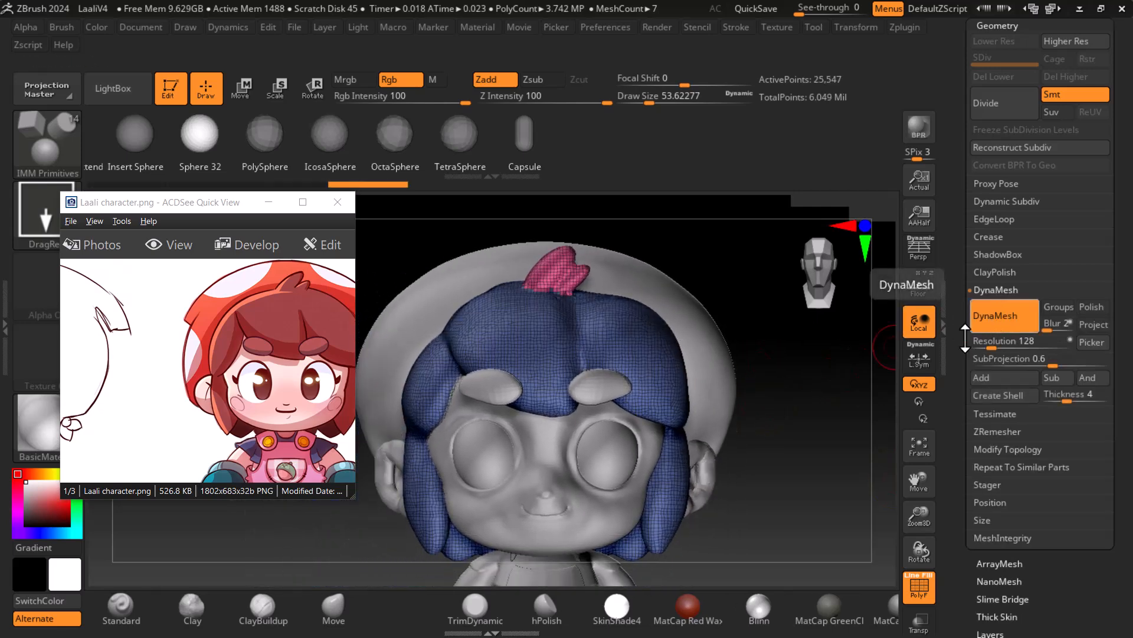
{"action": "left_click_drag", "start_coordinate": [804, 423], "coordinate": [766, 493], "text": "alt"}
{"action": "key", "text": "ctrl+z"}
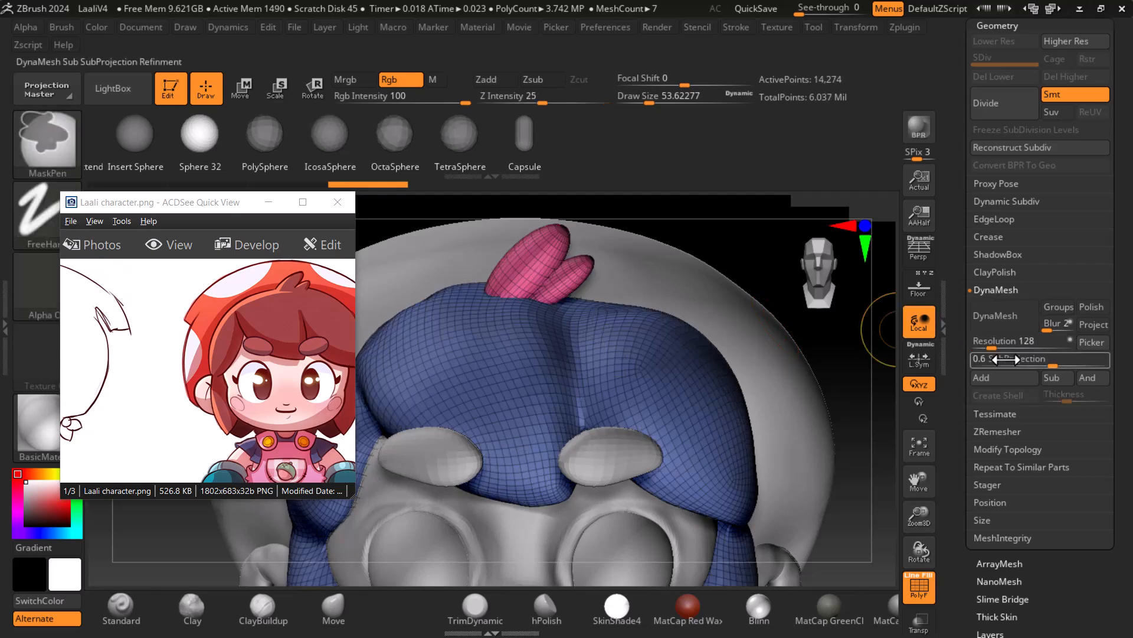
{"action": "left_click", "coordinate": [1005, 342]}
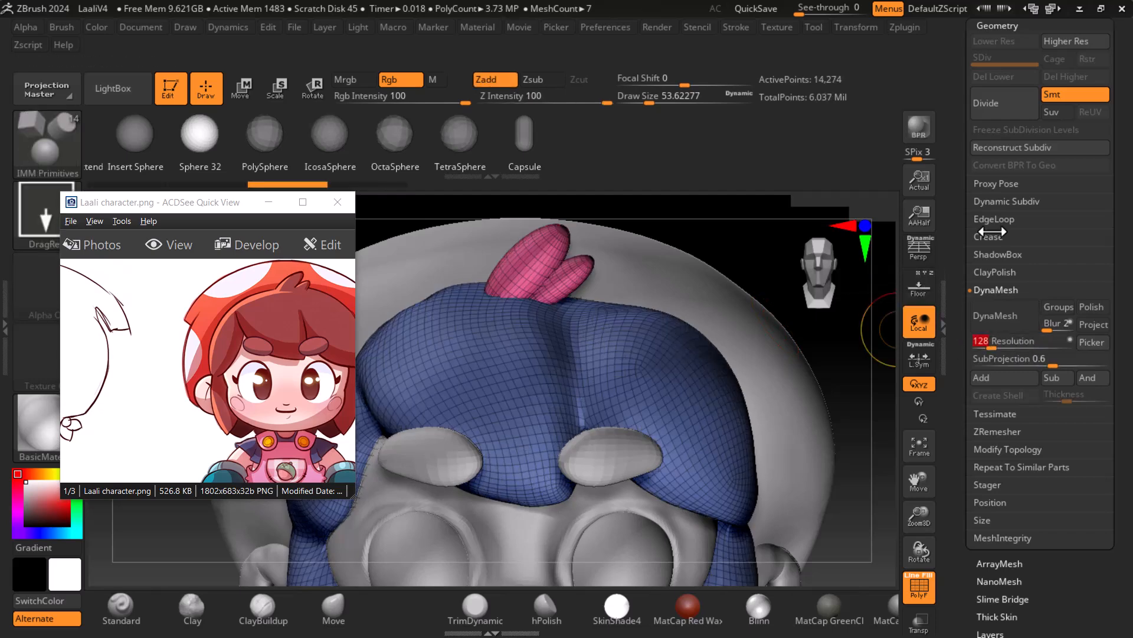
{"action": "left_click", "coordinate": [997, 316]}
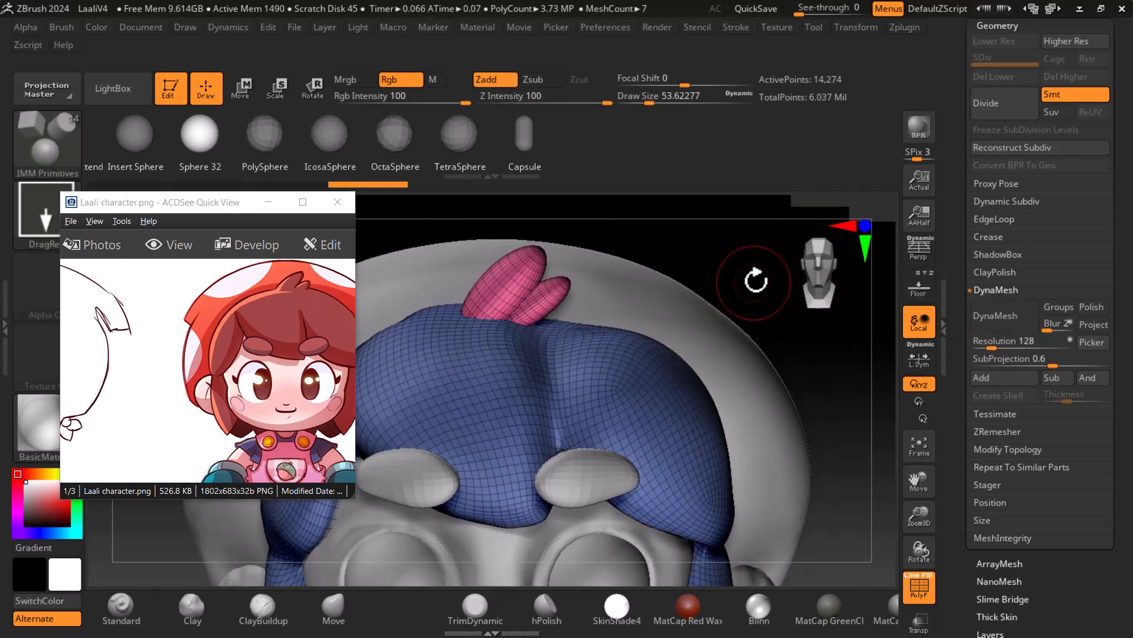
{"action": "key", "text": "ctrl+z"}
Remesh the merged hair and tuft with DynaMesh at resolution 512 and hide the wireframe
{"action": "left_click_drag", "start_coordinate": [758, 281], "coordinate": [733, 296]}
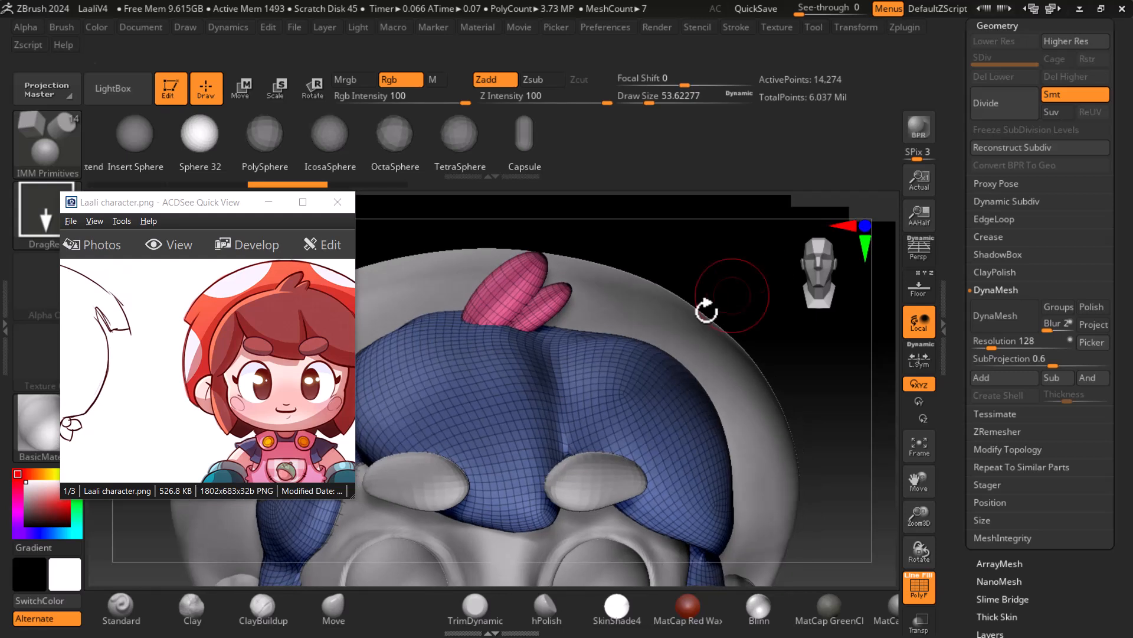
{"action": "left_click", "coordinate": [1016, 348]}
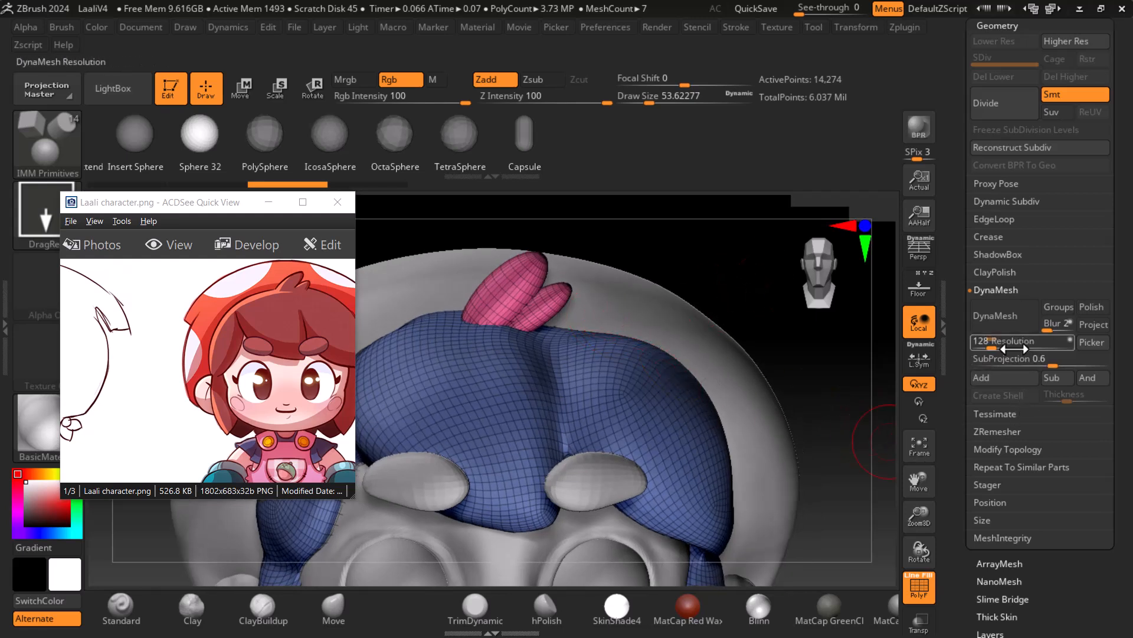
{"action": "type", "text": "5"}
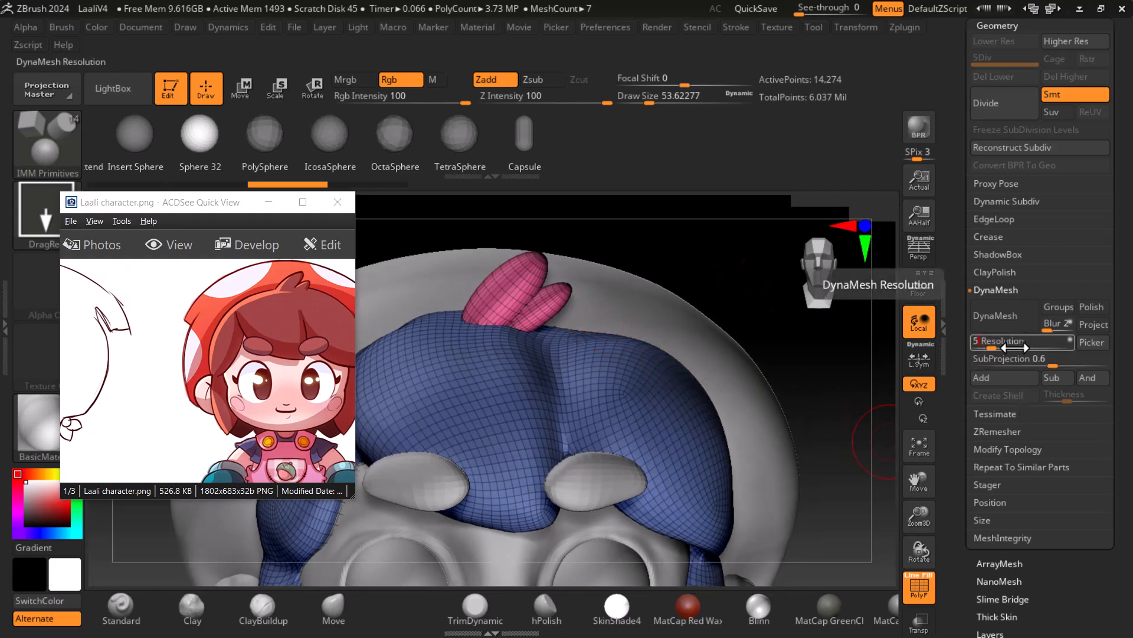
{"action": "type", "text": "12"}
{"action": "key", "text": "Return"}
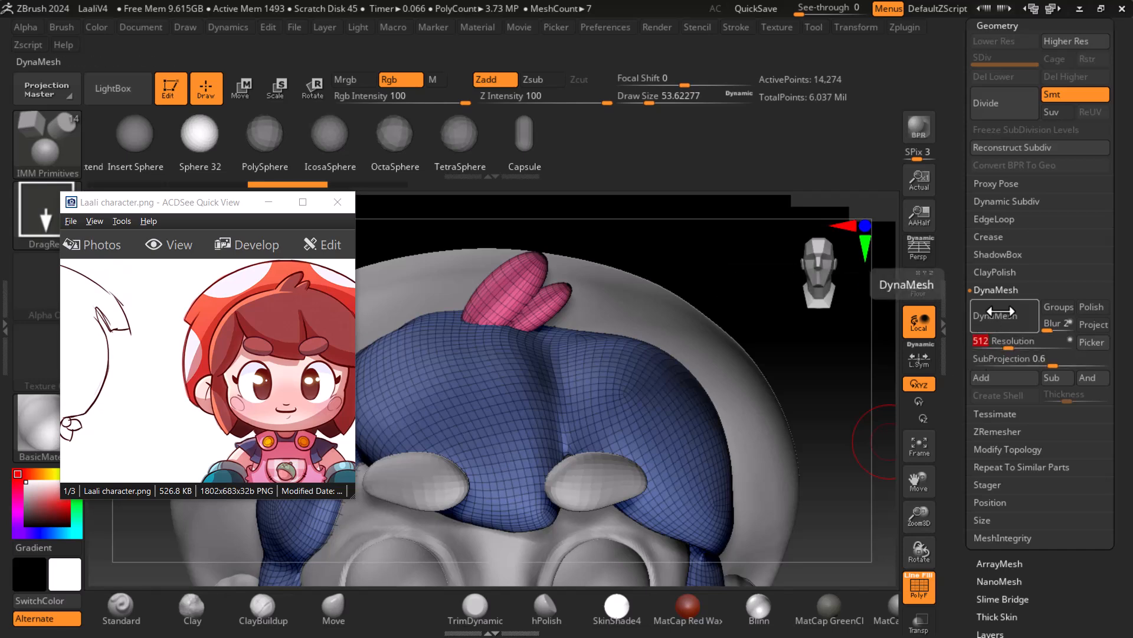
{"action": "left_click", "coordinate": [998, 316]}
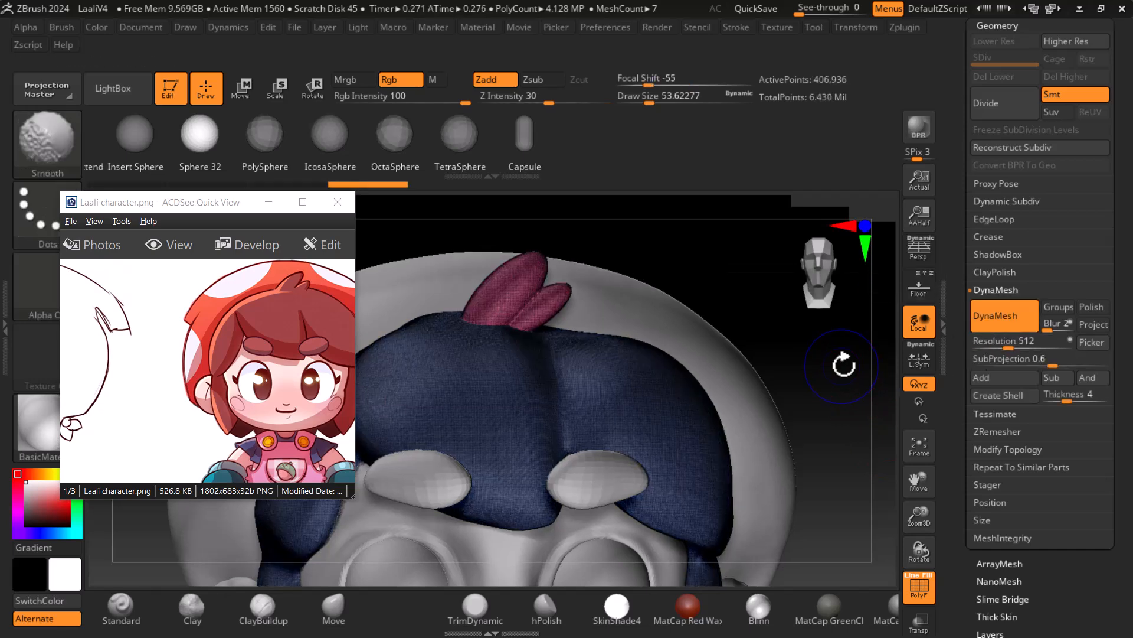
{"action": "key", "text": "shift+f"}
Smooth the seams between the two tuft pieces and the hair, and reduce the draw size to about 37.6
{"action": "left_click_drag", "start_coordinate": [857, 382], "coordinate": [876, 492]}
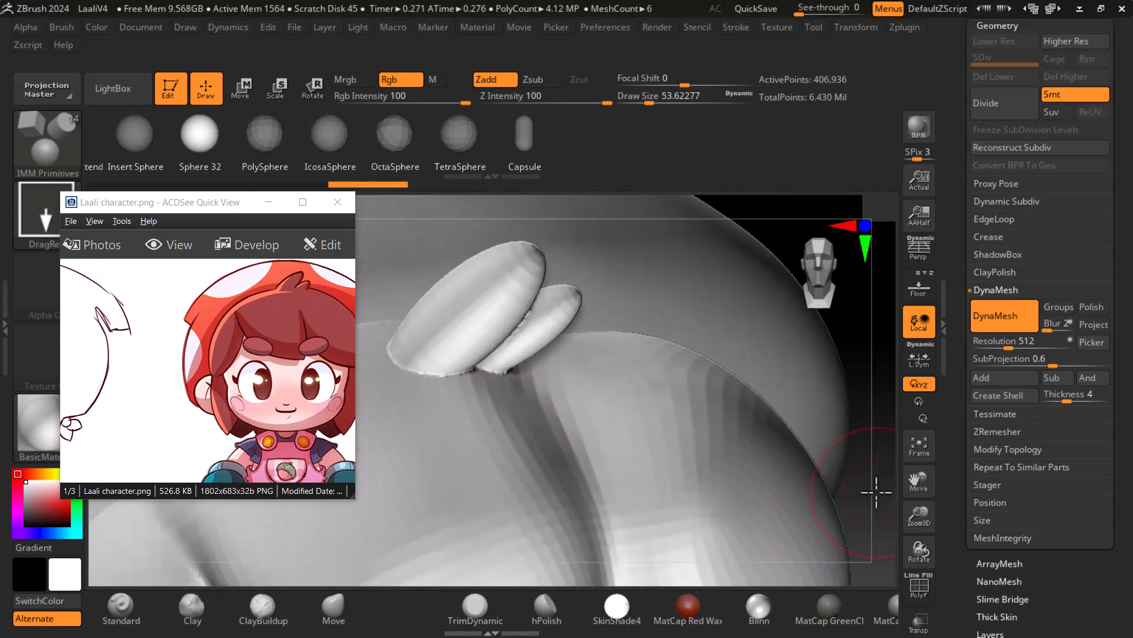
{"action": "key", "text": "shift"}
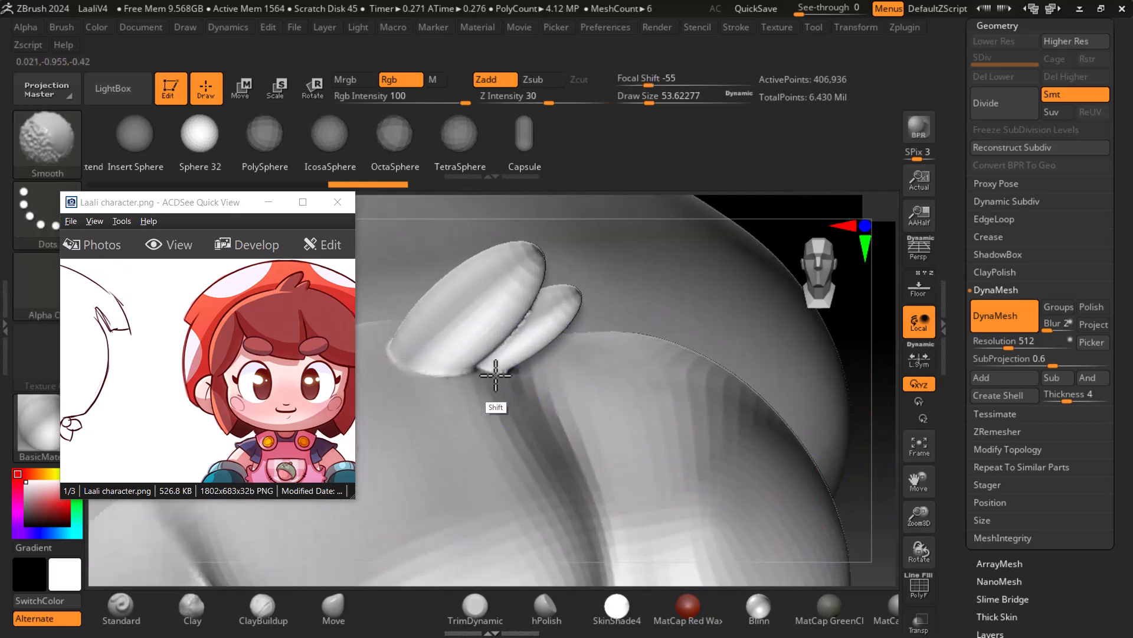
{"action": "left_click_drag", "start_coordinate": [886, 453], "coordinate": [853, 399], "text": "ctrl"}
{"action": "mouse_move", "coordinate": [537, 318]}
{"action": "left_mouse_down", "text": "shift"}
{"action": "mouse_move", "coordinate": [515, 328]}
{"action": "mouse_move", "coordinate": [527, 352]}
{"action": "left_mouse_up", "text": "shift"}
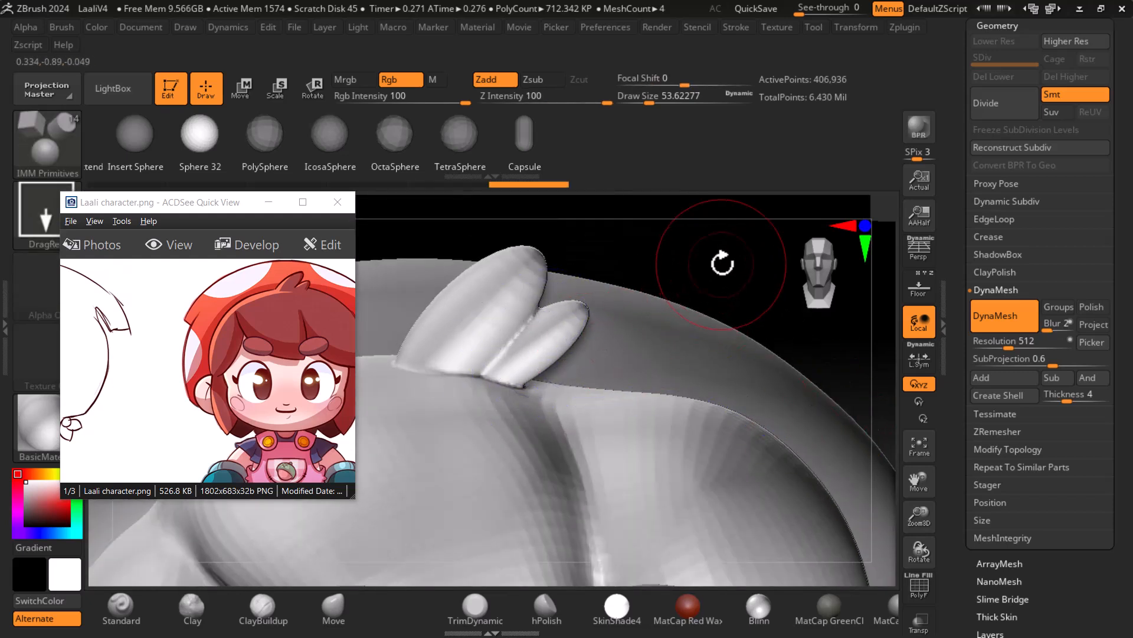
{"action": "left_click_drag", "start_coordinate": [722, 263], "coordinate": [650, 280]}
{"action": "key", "text": "bracketleft"}
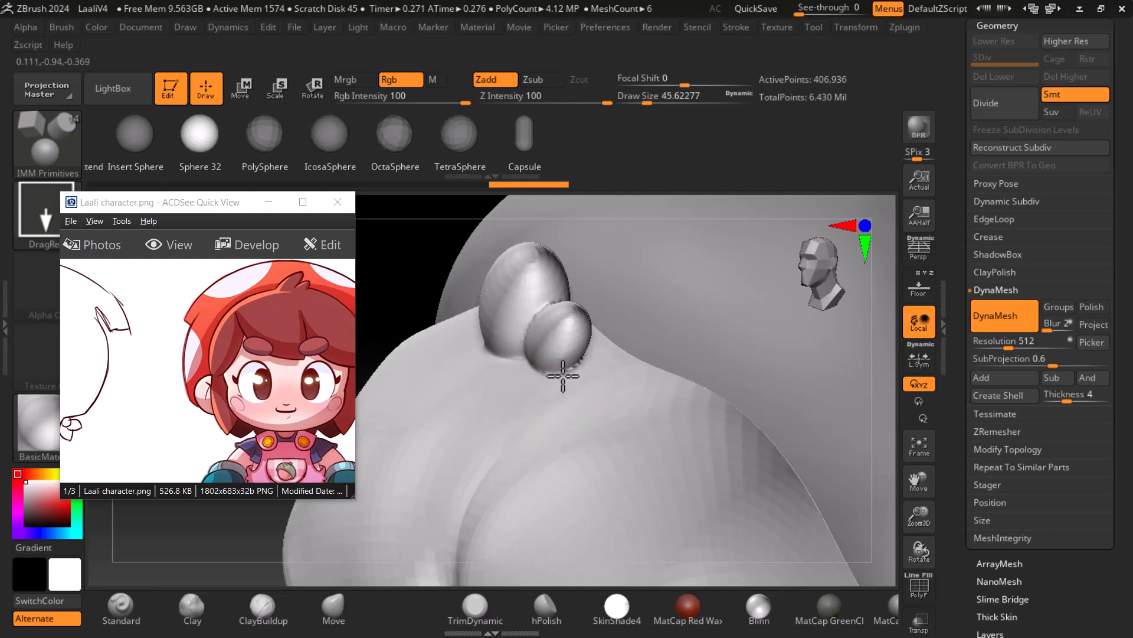
{"action": "key", "text": "bracketleft"}
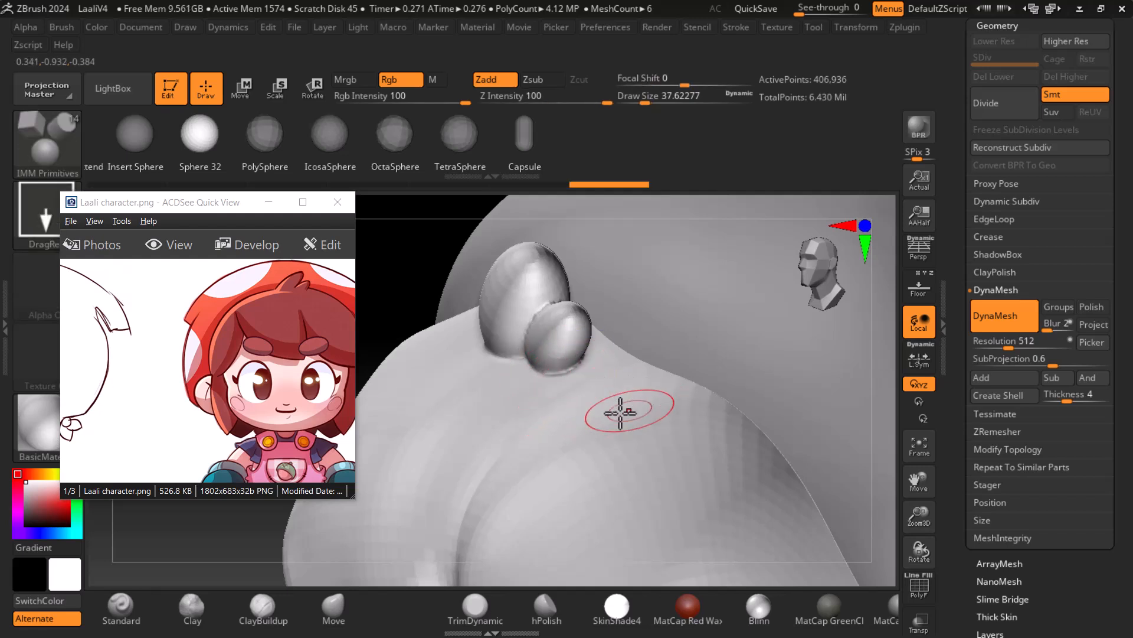
Smooth the back of the tuft where it joins the hair beside the hat
{"action": "key", "text": "f"}
{"action": "mouse_move", "coordinate": [820, 466]}
{"action": "left_mouse_down"}
{"action": "mouse_move", "coordinate": [795, 500]}
{"action": "mouse_move", "coordinate": [810, 480]}
{"action": "mouse_move", "coordinate": [519, 481]}
{"action": "left_mouse_up"}
{"action": "key", "text": "shift"}
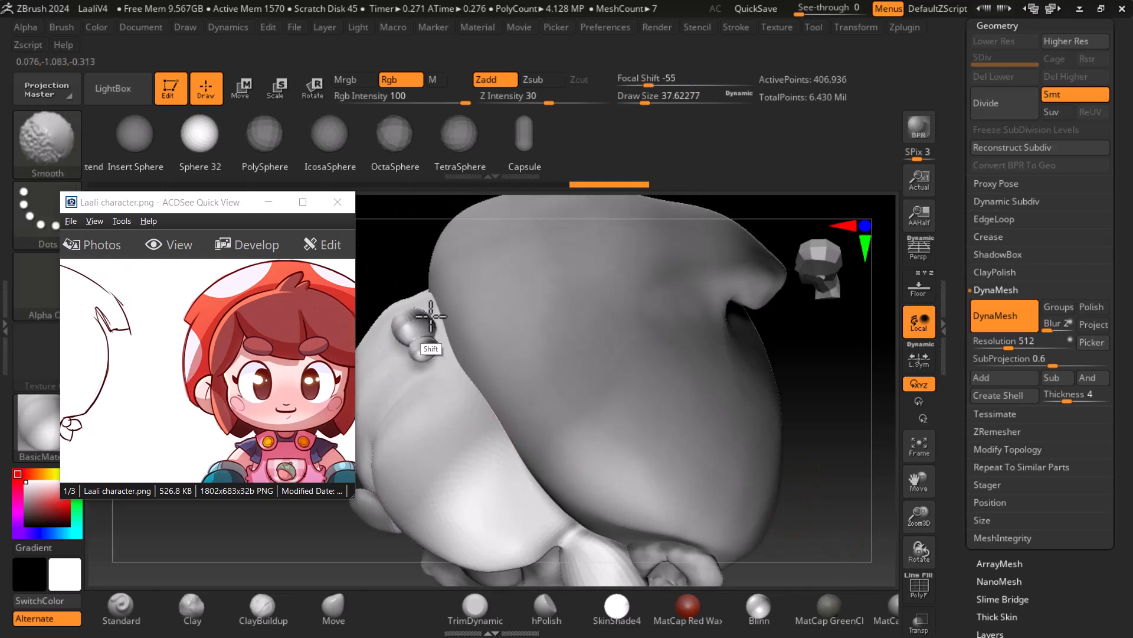
{"action": "left_click_drag", "start_coordinate": [432, 318], "coordinate": [415, 312], "text": "shift"}
{"action": "left_click_drag", "start_coordinate": [410, 265], "coordinate": [480, 375]}
{"action": "left_click_drag", "start_coordinate": [398, 301], "coordinate": [391, 322], "text": "shift"}
Reposition the reference image to show the whole face, choose the Move brush, and make the face and body mesh active
{"action": "mouse_move", "coordinate": [725, 432]}
{"action": "left_mouse_down"}
{"action": "mouse_move", "coordinate": [860, 425]}
{"action": "mouse_move", "coordinate": [805, 506]}
{"action": "mouse_move", "coordinate": [811, 435]}
{"action": "mouse_move", "coordinate": [873, 481]}
{"action": "mouse_move", "coordinate": [754, 480]}
{"action": "mouse_move", "coordinate": [762, 435]}
{"action": "mouse_move", "coordinate": [792, 455]}
{"action": "mouse_move", "coordinate": [787, 437]}
{"action": "left_mouse_up"}
{"action": "key", "text": "shift"}
{"action": "key", "text": "alt"}
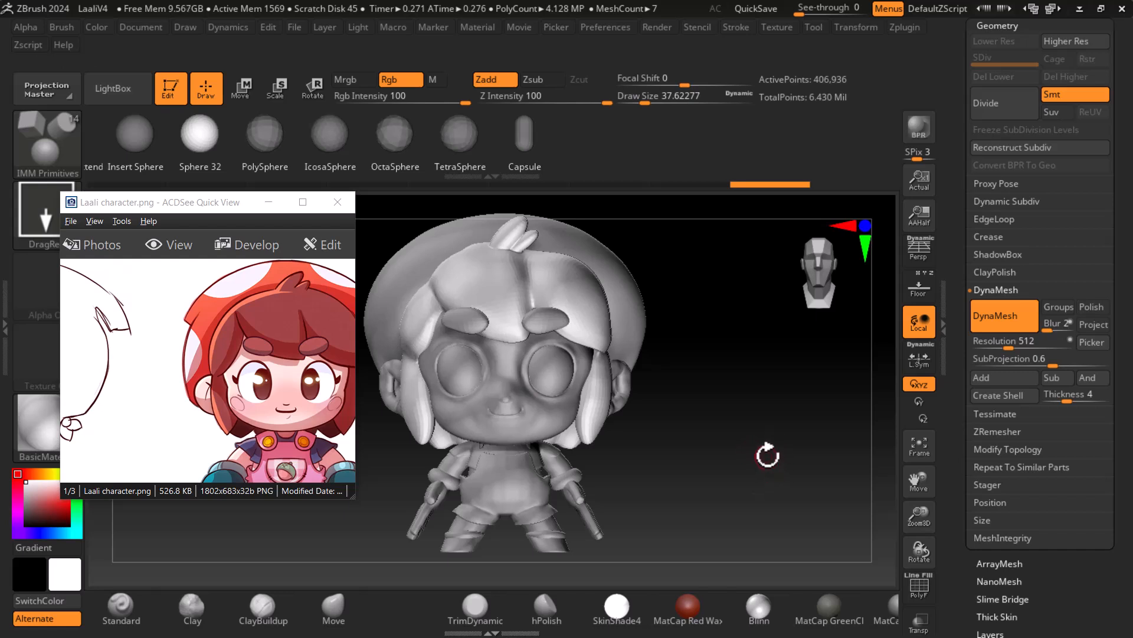
{"action": "mouse_move", "coordinate": [673, 440]}
{"action": "left_mouse_down", "text": "alt"}
{"action": "mouse_move", "coordinate": [787, 460]}
{"action": "mouse_move", "coordinate": [716, 453]}
{"action": "left_mouse_up", "text": "alt"}
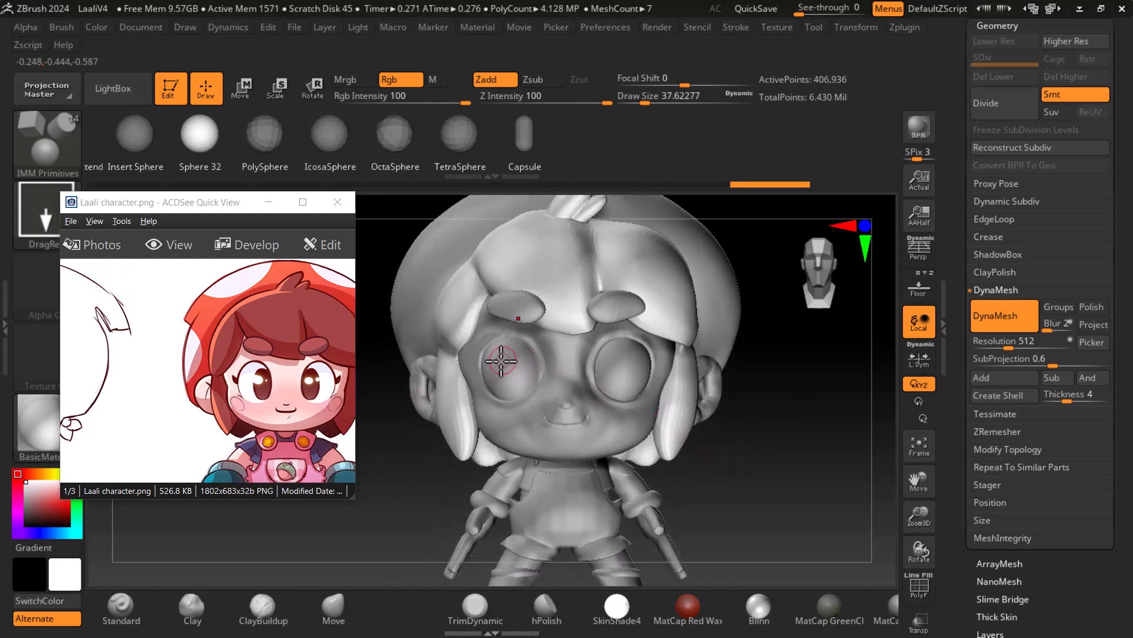
{"action": "left_click_drag", "start_coordinate": [353, 379], "coordinate": [332, 381]}
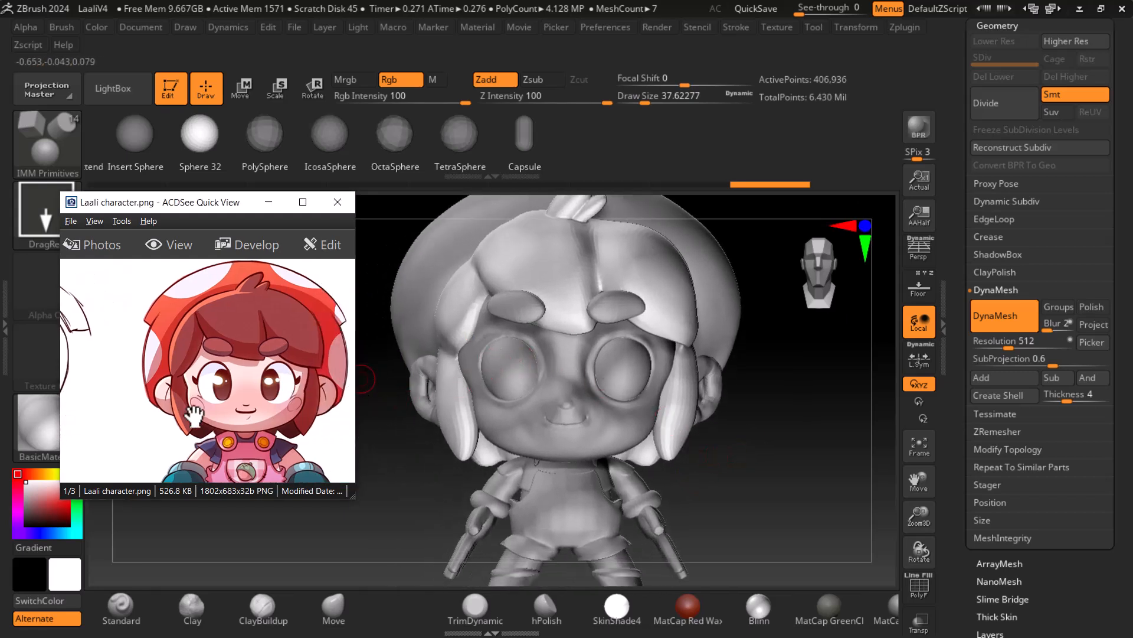
{"action": "left_click", "coordinate": [321, 614]}
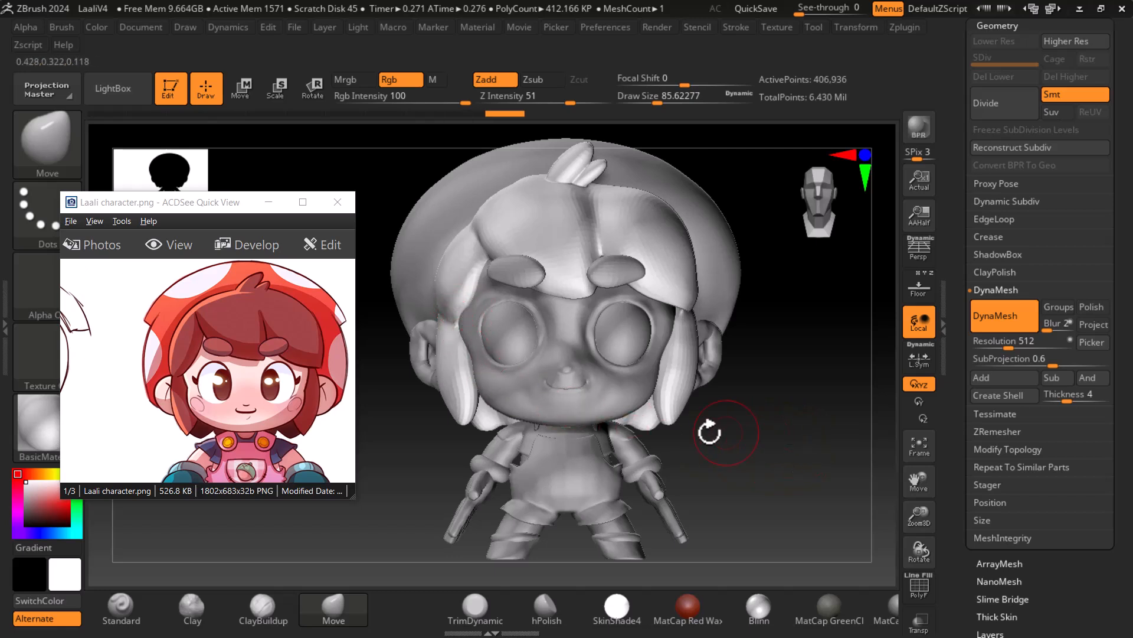
{"action": "left_click", "coordinate": [633, 408], "text": "alt"}
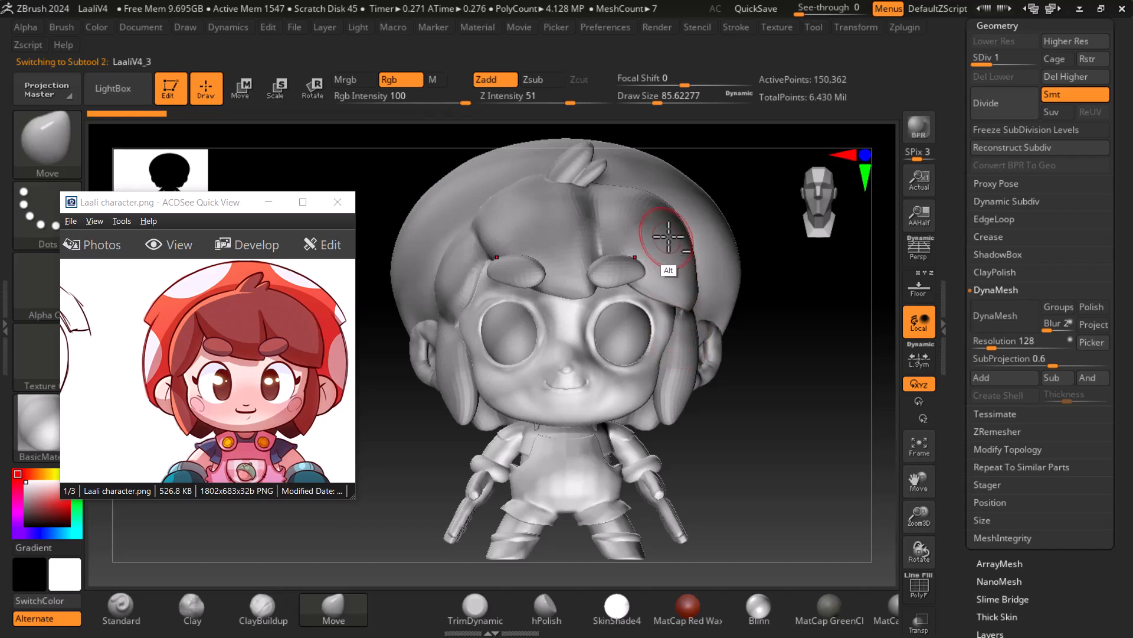
Make the fused hair mesh the active subtool and hide all the other subtools
{"action": "left_click", "coordinate": [668, 237], "text": "alt"}
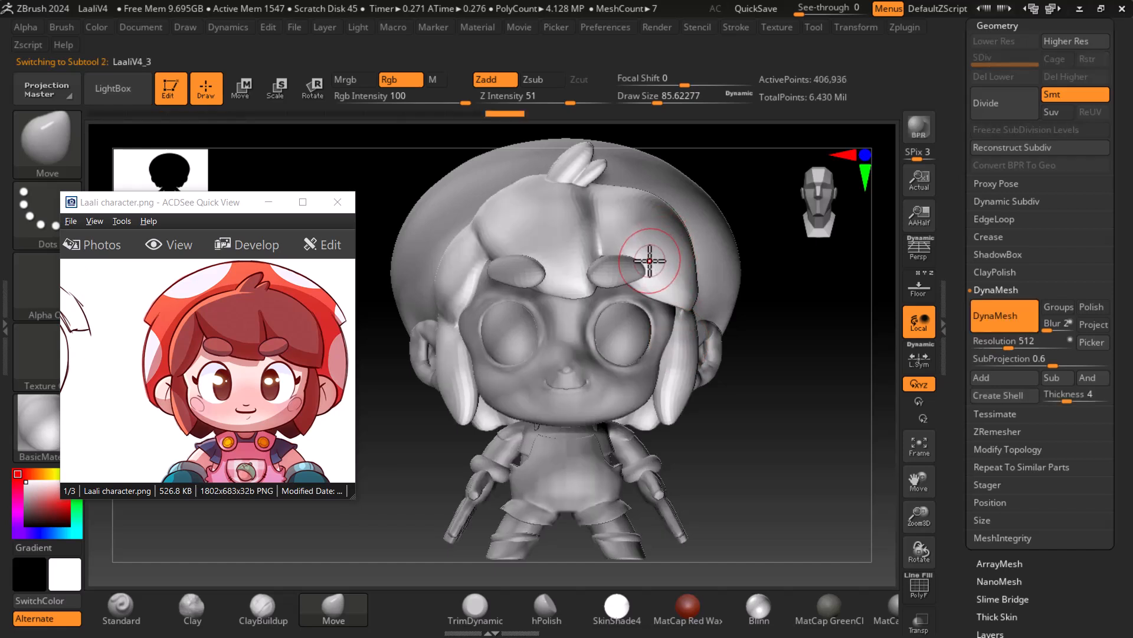
{"action": "left_click", "coordinate": [1000, 290]}
{"action": "mouse_move", "coordinate": [819, 418]}
{"action": "left_mouse_down", "text": "alt"}
{"action": "mouse_move", "coordinate": [831, 407]}
{"action": "mouse_move", "coordinate": [834, 455]}
{"action": "left_mouse_up", "text": "alt"}
{"action": "key", "text": "shift"}
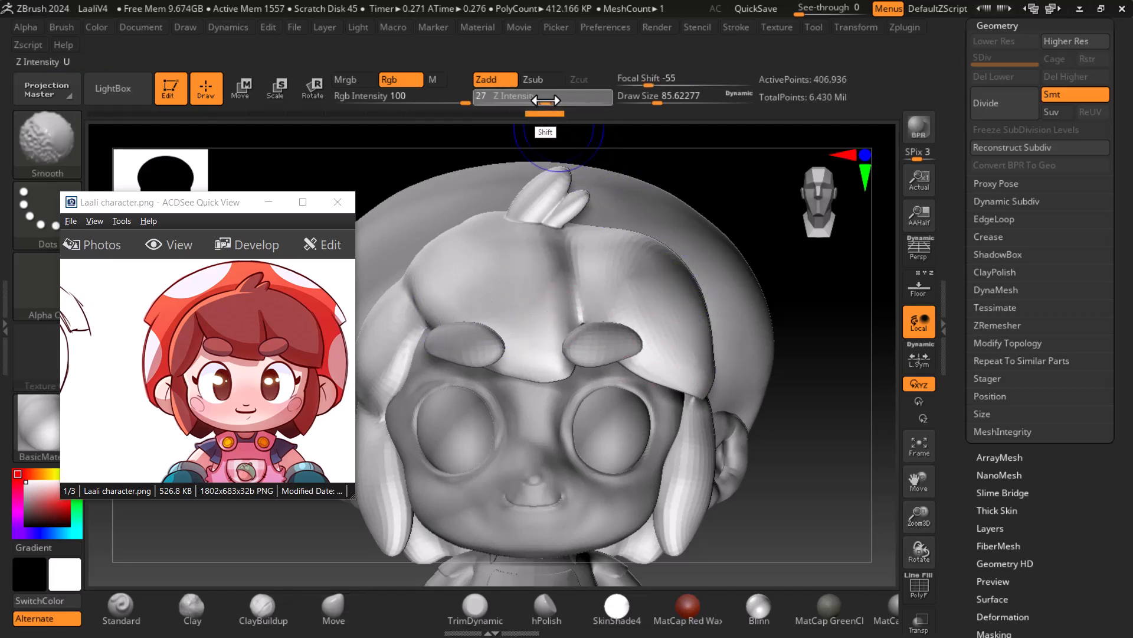
{"action": "left_click_drag", "start_coordinate": [817, 324], "coordinate": [842, 379]}
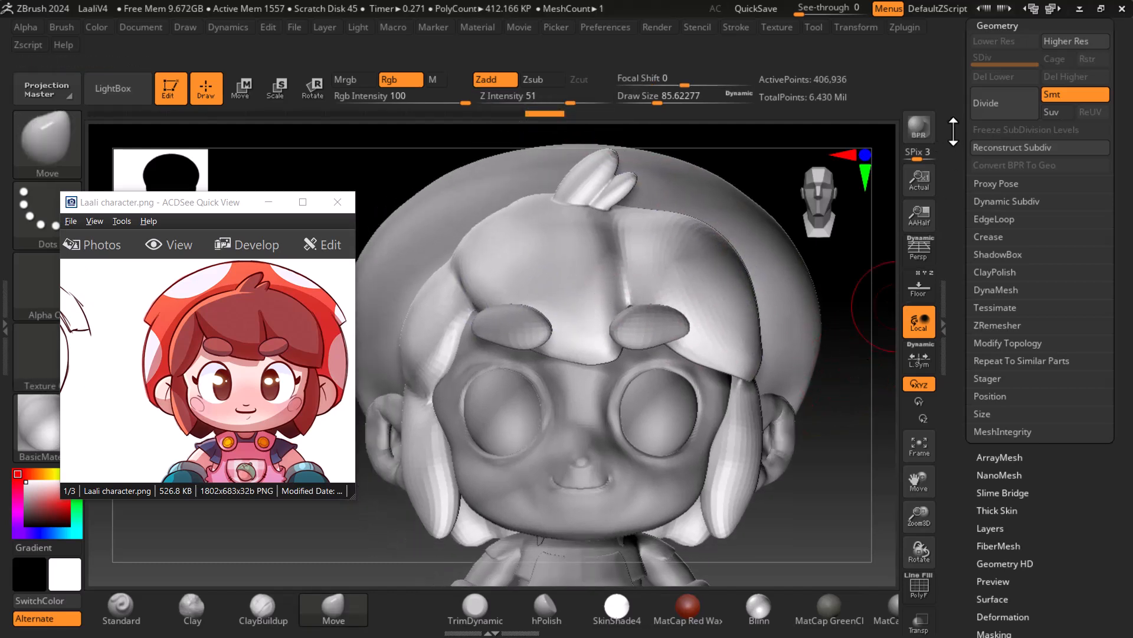
{"action": "left_click_drag", "start_coordinate": [954, 132], "coordinate": [968, 182]}
{"action": "left_click", "coordinate": [993, 143]}
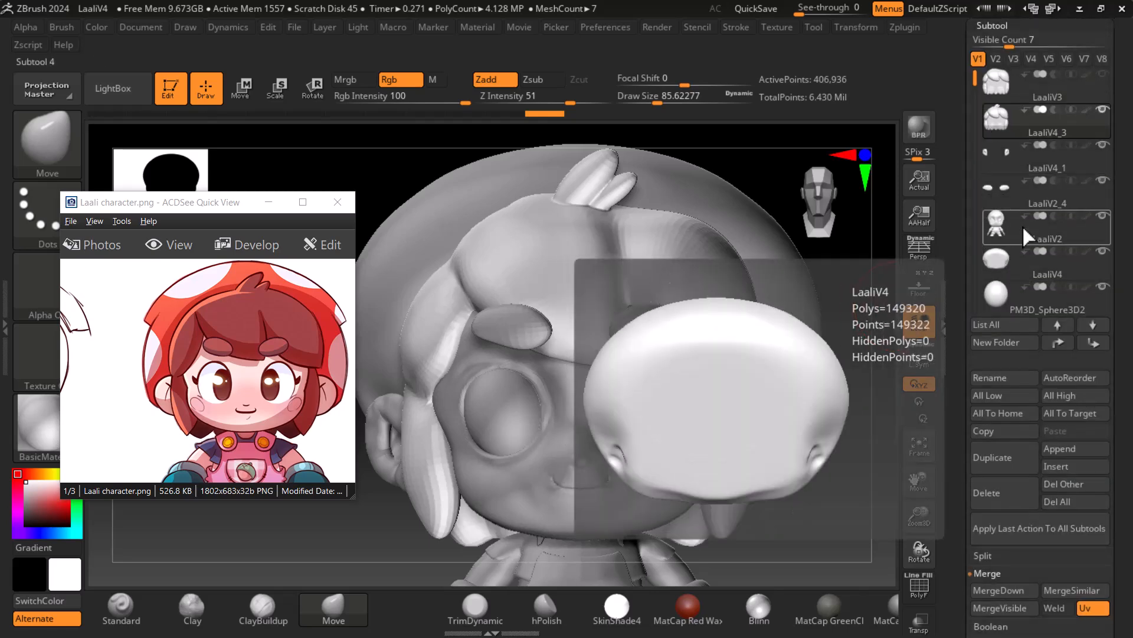
{"action": "left_click", "coordinate": [997, 119], "text": "shift"}
{"action": "mouse_move", "coordinate": [843, 403]}
{"action": "left_mouse_down"}
{"action": "mouse_move", "coordinate": [844, 425]}
{"action": "mouse_move", "coordinate": [797, 411]}
{"action": "left_mouse_up"}
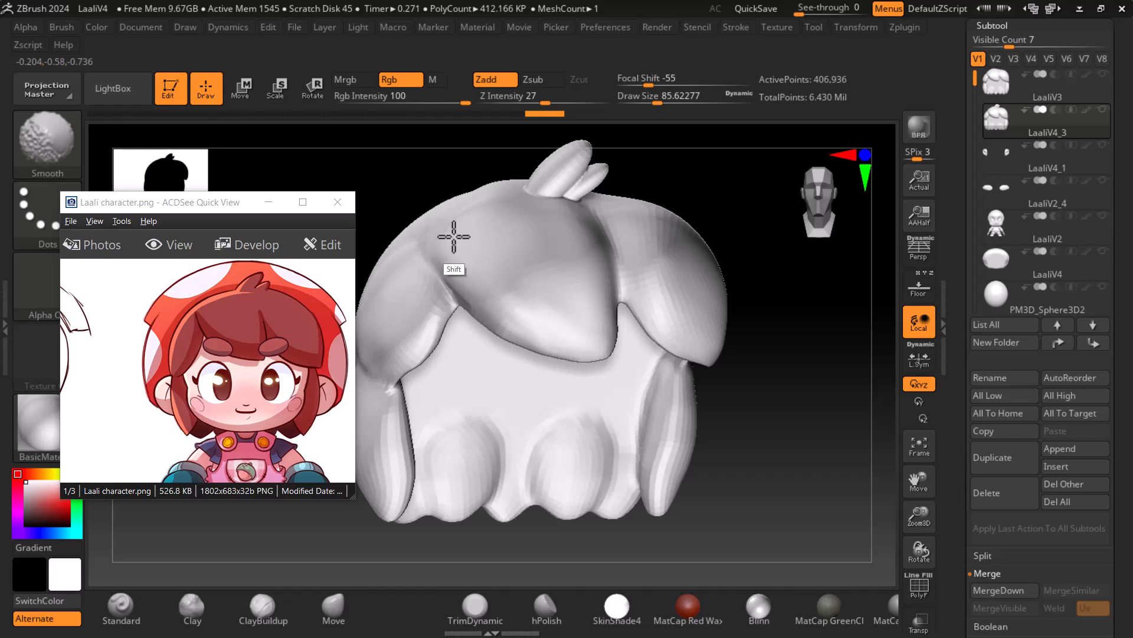
Smooth the hair along the character's right side, including the section beside the fringe and the hanging side lock
{"action": "left_click_drag", "start_coordinate": [452, 242], "coordinate": [458, 257], "text": "shift"}
{"action": "mouse_move", "coordinate": [782, 381]}
{"action": "left_mouse_down"}
{"action": "mouse_move", "coordinate": [823, 431]}
{"action": "mouse_move", "coordinate": [821, 464]}
{"action": "left_mouse_up"}
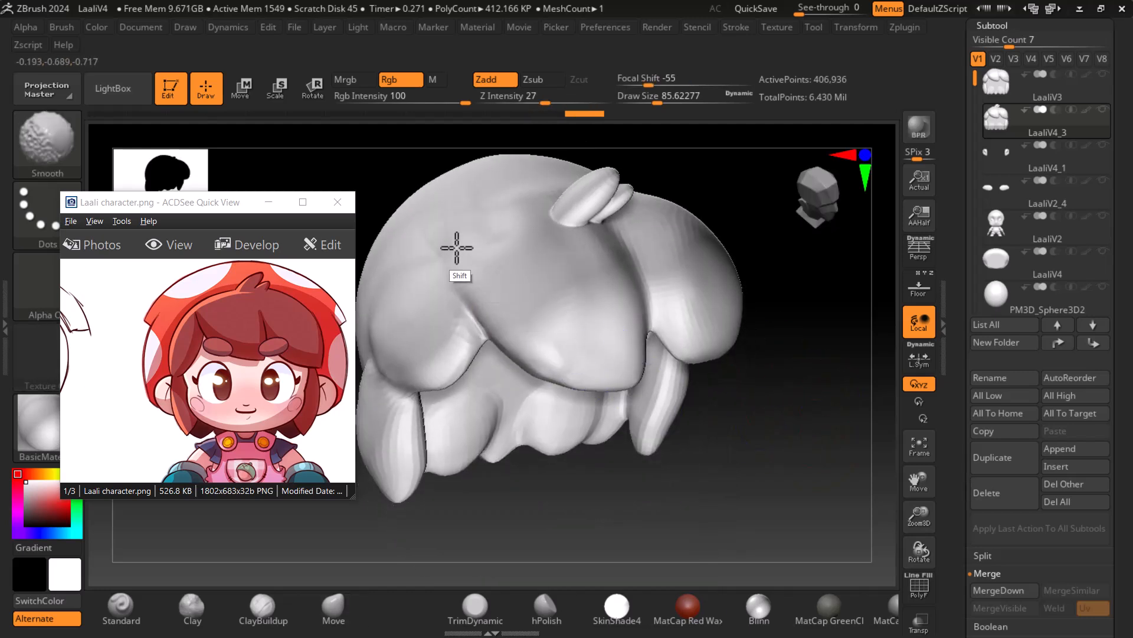
{"action": "left_click_drag", "start_coordinate": [456, 353], "coordinate": [447, 373], "text": "shift"}
{"action": "mouse_move", "coordinate": [818, 442]}
{"action": "left_mouse_down", "text": "alt"}
{"action": "mouse_move", "coordinate": [809, 377]}
{"action": "mouse_move", "coordinate": [766, 423]}
{"action": "mouse_move", "coordinate": [827, 395]}
{"action": "left_mouse_up", "text": "alt"}
{"action": "left_click_drag", "start_coordinate": [468, 383], "coordinate": [466, 402], "text": "shift"}
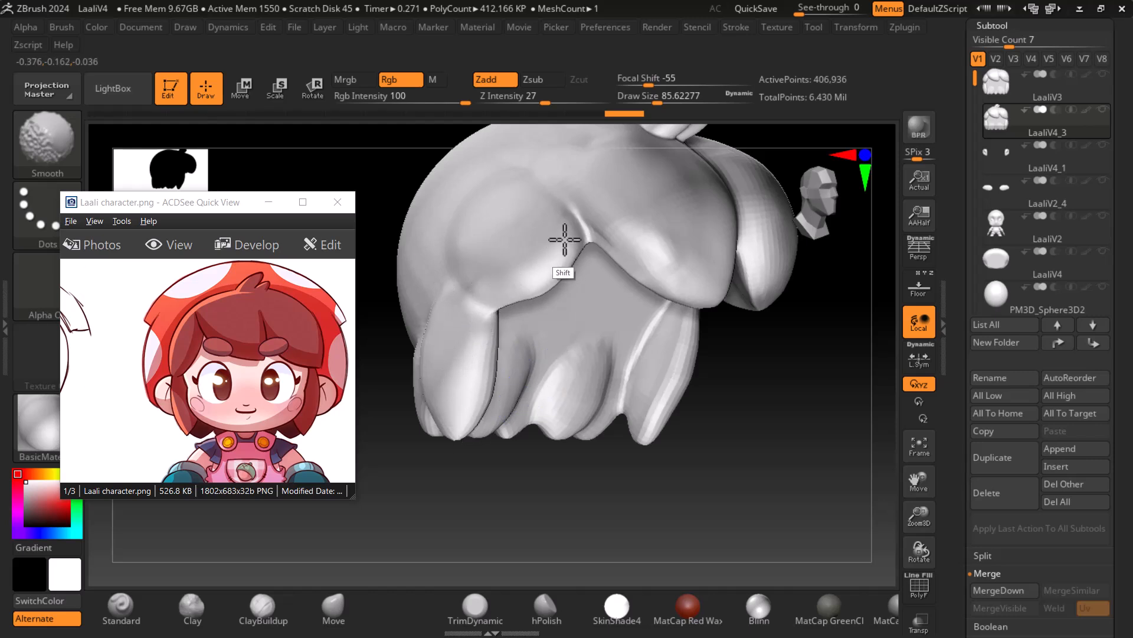
{"action": "mouse_move", "coordinate": [785, 437]}
{"action": "left_mouse_down"}
{"action": "mouse_move", "coordinate": [797, 405]}
{"action": "mouse_move", "coordinate": [759, 463]}
{"action": "mouse_move", "coordinate": [602, 416]}
{"action": "left_mouse_up"}
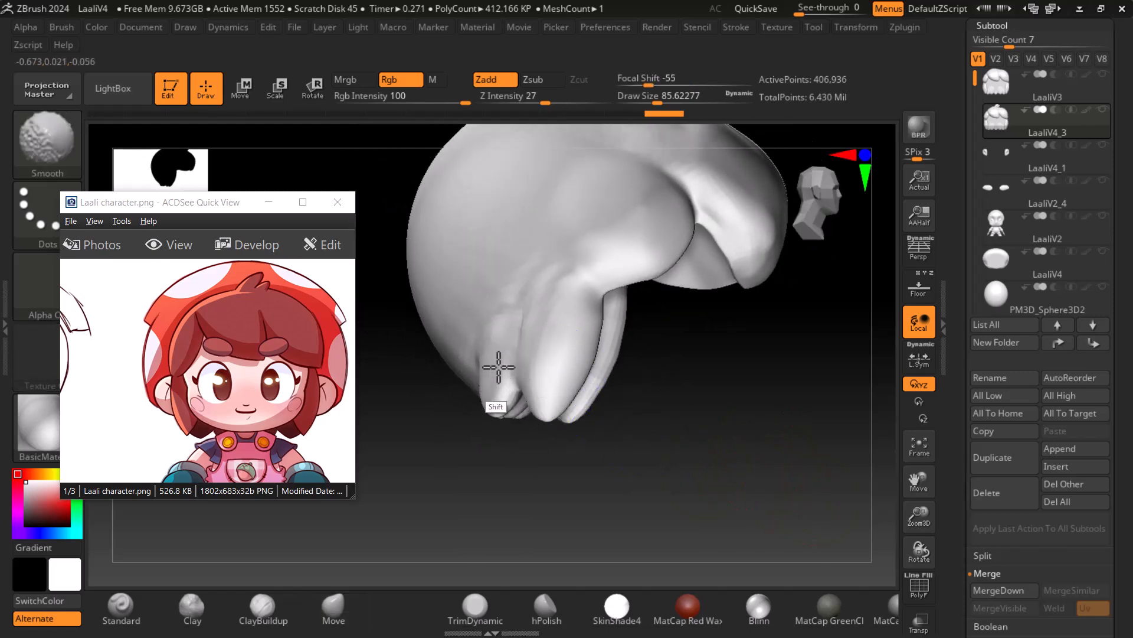
{"action": "mouse_move", "coordinate": [799, 445]}
{"action": "left_mouse_down", "text": "shift"}
{"action": "mouse_move", "coordinate": [653, 511]}
{"action": "mouse_move", "coordinate": [549, 420]}
{"action": "left_mouse_up", "text": "shift"}
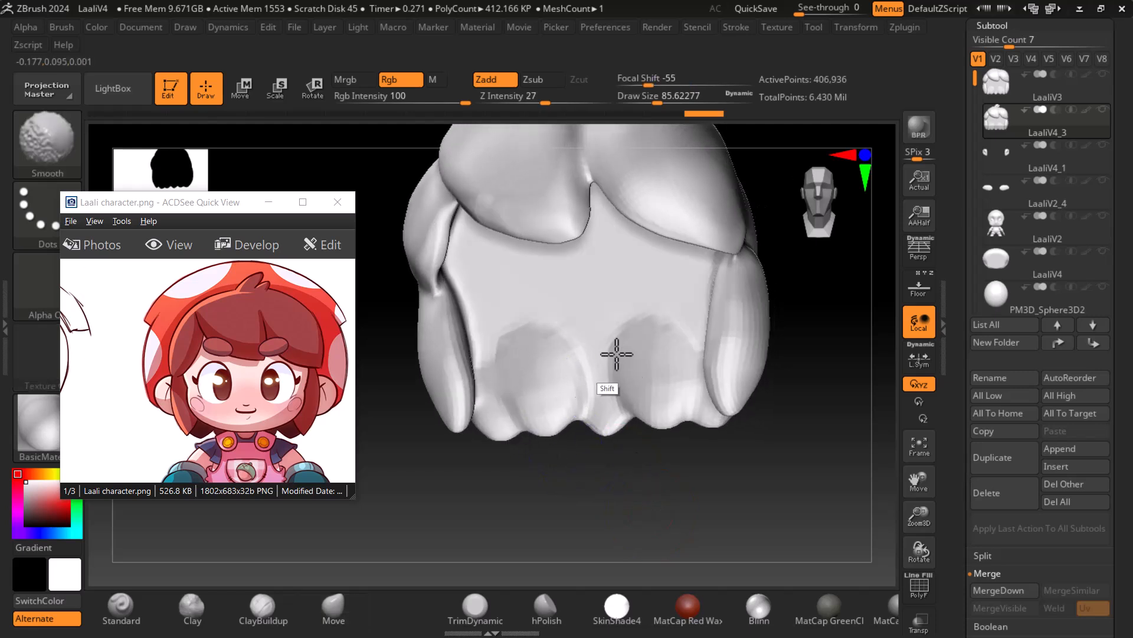
Smooth the inner front of the hair below the fringe and the large section on the character's left side
{"action": "mouse_move", "coordinate": [787, 494]}
{"action": "left_mouse_down", "text": "shift"}
{"action": "mouse_move", "coordinate": [815, 501]}
{"action": "mouse_move", "coordinate": [791, 484]}
{"action": "left_mouse_up", "text": "shift"}
{"action": "left_click_drag", "start_coordinate": [632, 245], "coordinate": [641, 303], "text": "shift"}
{"action": "left_click_drag", "start_coordinate": [564, 298], "coordinate": [661, 307], "text": "shift"}
{"action": "left_click_drag", "start_coordinate": [811, 416], "coordinate": [814, 503]}
{"action": "left_click_drag", "start_coordinate": [801, 398], "coordinate": [802, 528], "text": "alt"}
{"action": "mouse_move", "coordinate": [647, 362]}
{"action": "left_mouse_down", "text": "shift"}
{"action": "mouse_move", "coordinate": [627, 278]}
{"action": "mouse_move", "coordinate": [653, 402]}
{"action": "left_mouse_up", "text": "shift"}
{"action": "mouse_move", "coordinate": [817, 493]}
{"action": "left_mouse_down"}
{"action": "mouse_move", "coordinate": [837, 442]}
{"action": "mouse_move", "coordinate": [830, 329]}
{"action": "mouse_move", "coordinate": [702, 445]}
{"action": "left_mouse_up"}
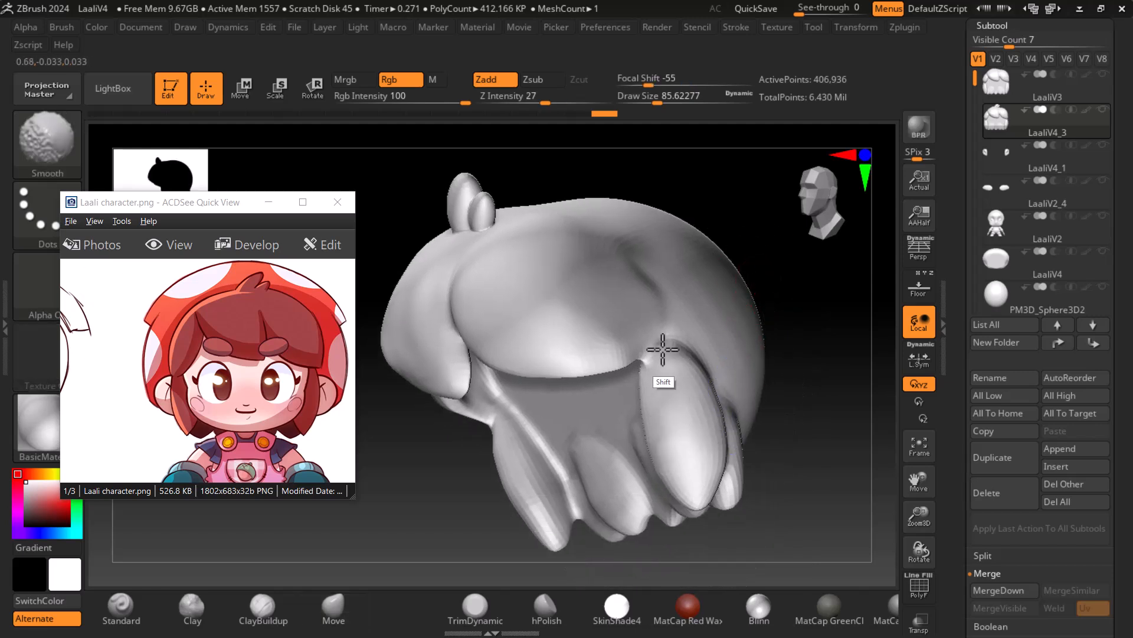
{"action": "left_click_drag", "start_coordinate": [581, 255], "coordinate": [608, 306], "text": "shift"}
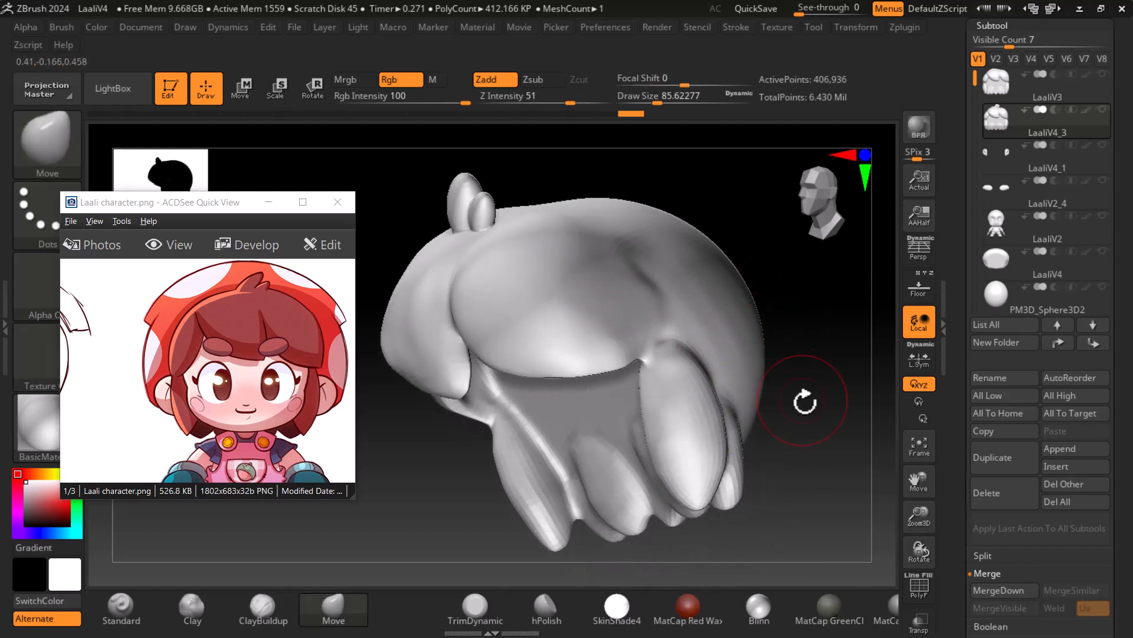
Smooth the fringe and its join with the neighbouring section on the character's right side
{"action": "left_click_drag", "start_coordinate": [803, 394], "coordinate": [839, 355]}
{"action": "left_click_drag", "start_coordinate": [838, 355], "coordinate": [805, 401], "text": "alt"}
{"action": "mouse_move", "coordinate": [465, 333]}
{"action": "left_mouse_down", "text": "shift"}
{"action": "mouse_move", "coordinate": [471, 350]}
{"action": "mouse_move", "coordinate": [405, 374]}
{"action": "left_mouse_up", "text": "shift"}
{"action": "mouse_move", "coordinate": [826, 378]}
{"action": "left_mouse_down"}
{"action": "mouse_move", "coordinate": [862, 384]}
{"action": "mouse_move", "coordinate": [901, 417]}
{"action": "left_mouse_up"}
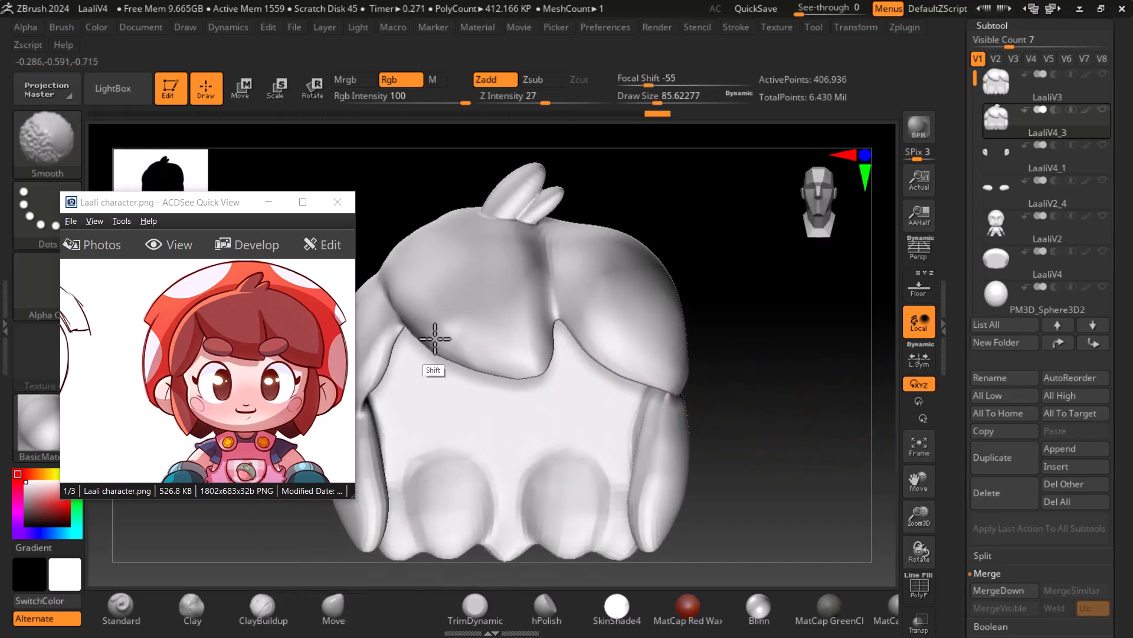
{"action": "left_click_drag", "start_coordinate": [430, 334], "coordinate": [462, 335], "text": "shift"}
{"action": "mouse_move", "coordinate": [712, 460]}
{"action": "left_mouse_down"}
{"action": "mouse_move", "coordinate": [763, 468]}
{"action": "mouse_move", "coordinate": [842, 360]}
{"action": "left_mouse_up"}
{"action": "left_click_drag", "start_coordinate": [567, 425], "coordinate": [549, 405], "text": "shift"}
Smooth the back of the hair and the small locks along its lower edge
{"action": "mouse_move", "coordinate": [703, 448]}
{"action": "left_mouse_down"}
{"action": "mouse_move", "coordinate": [799, 448]}
{"action": "mouse_move", "coordinate": [860, 506]}
{"action": "mouse_move", "coordinate": [850, 496]}
{"action": "left_mouse_up"}
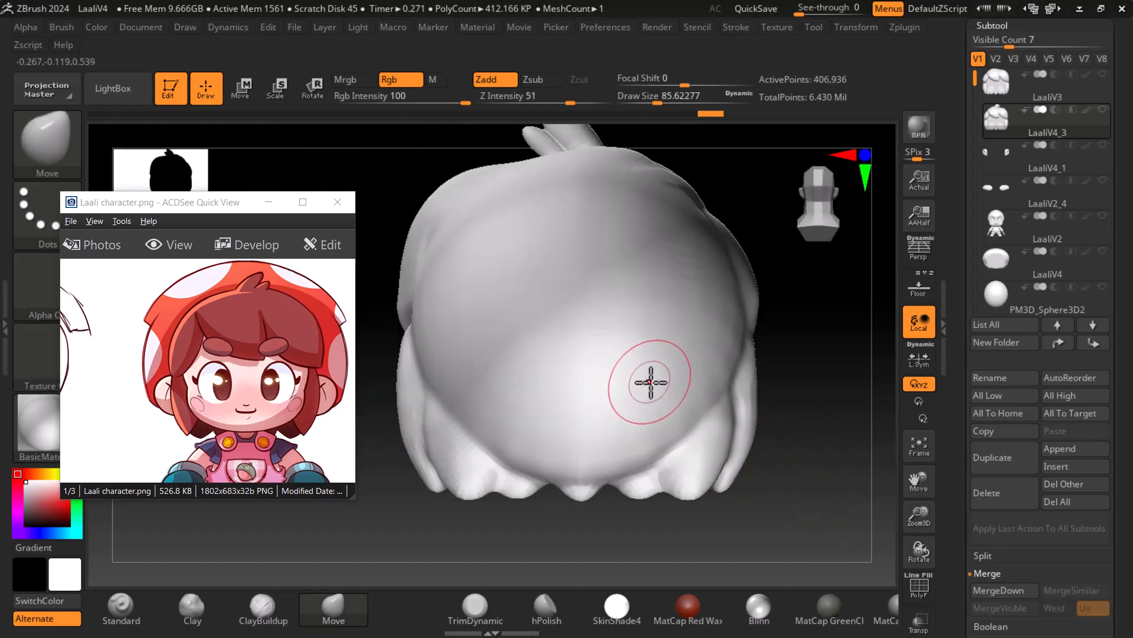
{"action": "key", "text": "shift"}
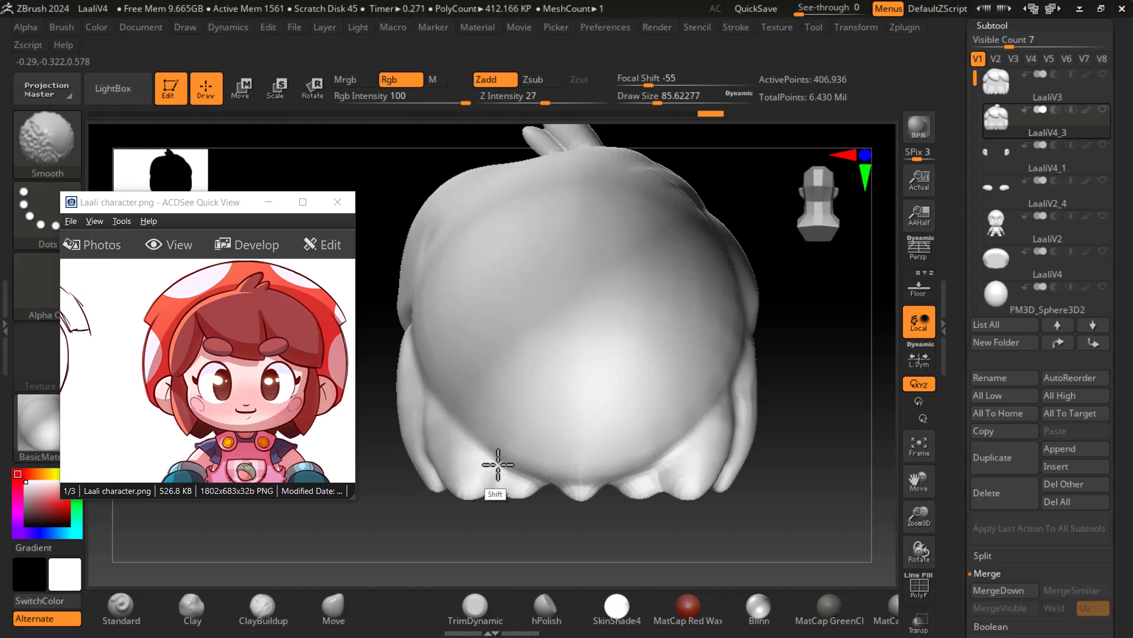
{"action": "left_click_drag", "start_coordinate": [744, 495], "coordinate": [461, 466]}
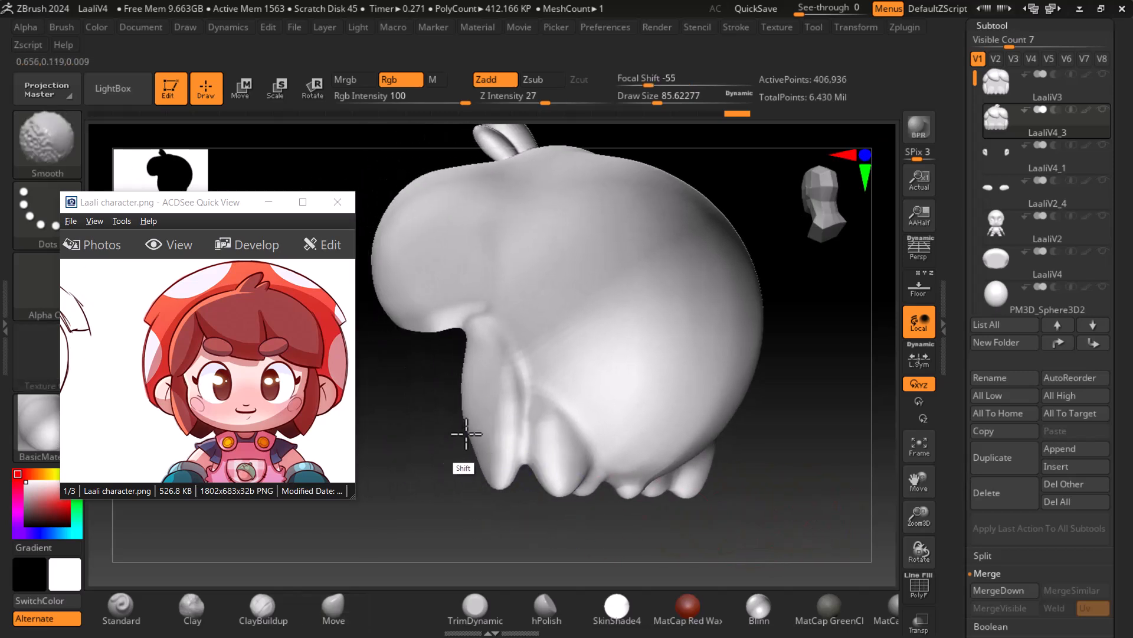
{"action": "left_click_drag", "start_coordinate": [761, 466], "coordinate": [747, 539], "text": "shift"}
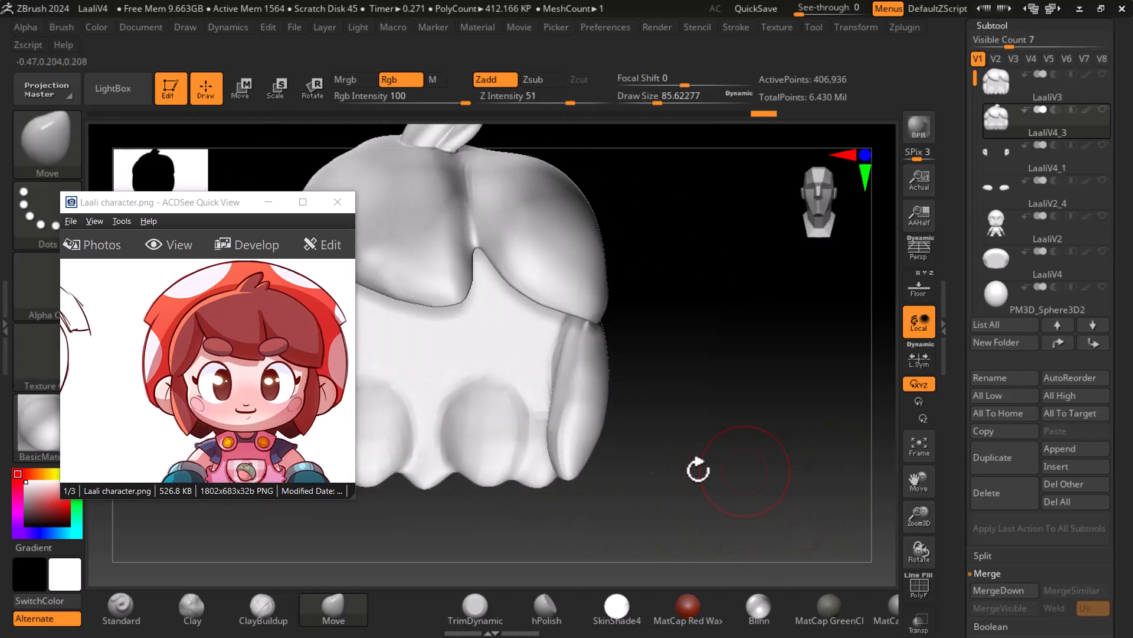
{"action": "left_click", "coordinate": [919, 446]}
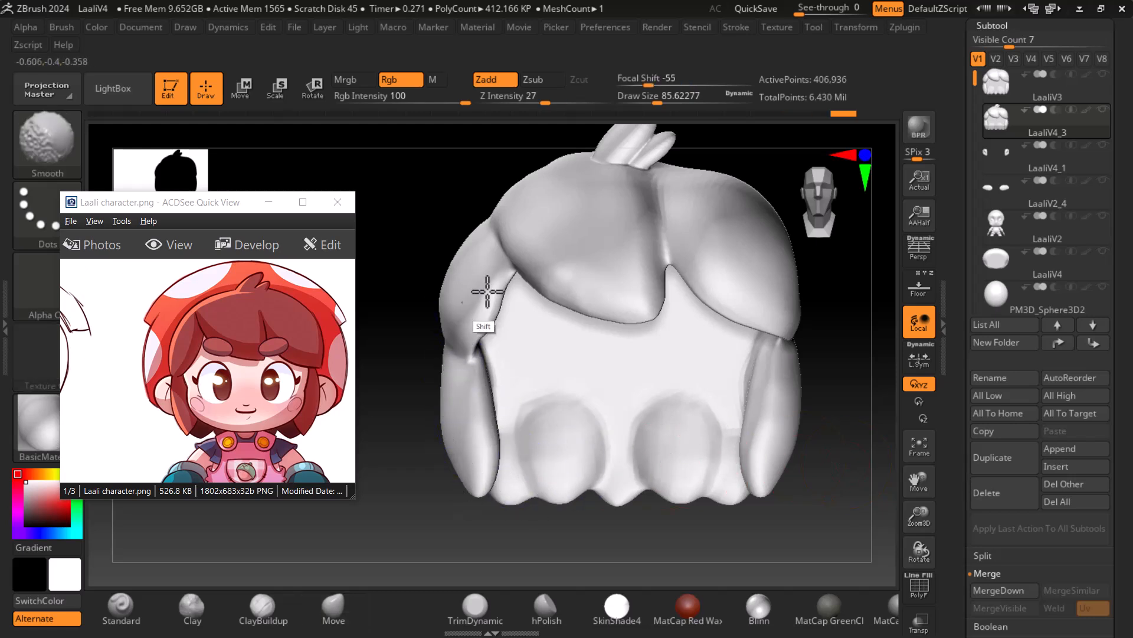
Smooth the fringe surface and the parting that runs down from the tuft
{"action": "left_click_drag", "start_coordinate": [543, 298], "coordinate": [583, 313], "text": "shift"}
{"action": "mouse_move", "coordinate": [856, 471]}
{"action": "left_mouse_down"}
{"action": "mouse_move", "coordinate": [855, 504]}
{"action": "mouse_move", "coordinate": [841, 484]}
{"action": "mouse_move", "coordinate": [941, 469]}
{"action": "mouse_move", "coordinate": [915, 425]}
{"action": "left_mouse_up"}
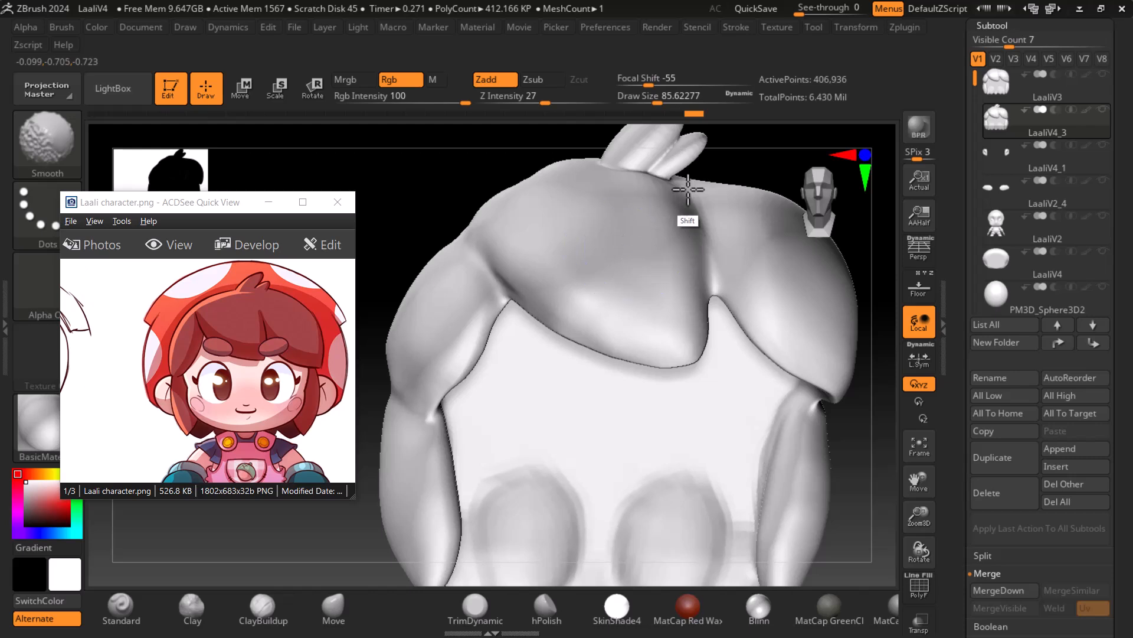
{"action": "mouse_move", "coordinate": [844, 449]}
{"action": "left_mouse_down"}
{"action": "mouse_move", "coordinate": [855, 458]}
{"action": "mouse_move", "coordinate": [827, 492]}
{"action": "mouse_move", "coordinate": [732, 380]}
{"action": "left_mouse_up"}
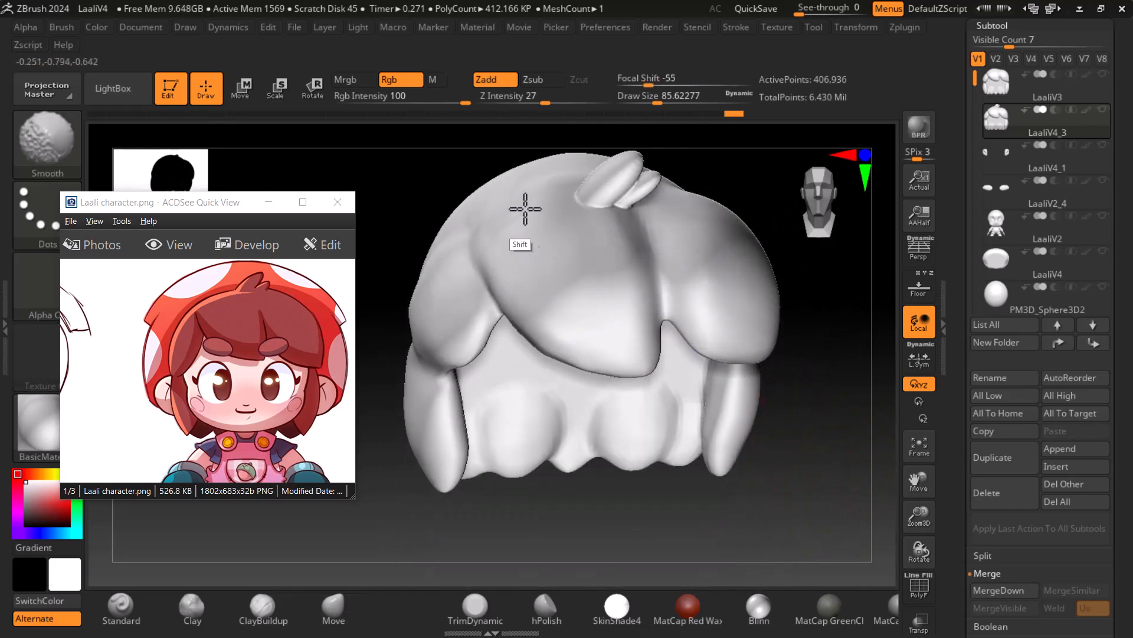
{"action": "left_click_drag", "start_coordinate": [842, 405], "coordinate": [506, 321]}
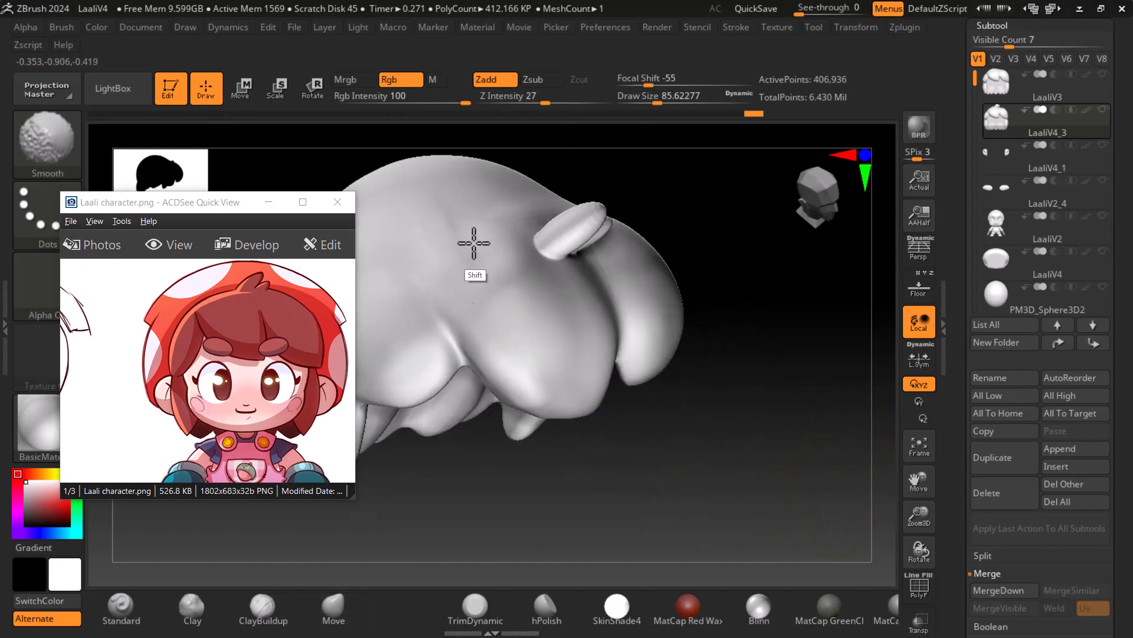
{"action": "mouse_move", "coordinate": [767, 295]}
{"action": "left_mouse_down"}
{"action": "mouse_move", "coordinate": [835, 367]}
{"action": "mouse_move", "coordinate": [683, 324]}
{"action": "mouse_move", "coordinate": [674, 399]}
{"action": "left_mouse_up"}
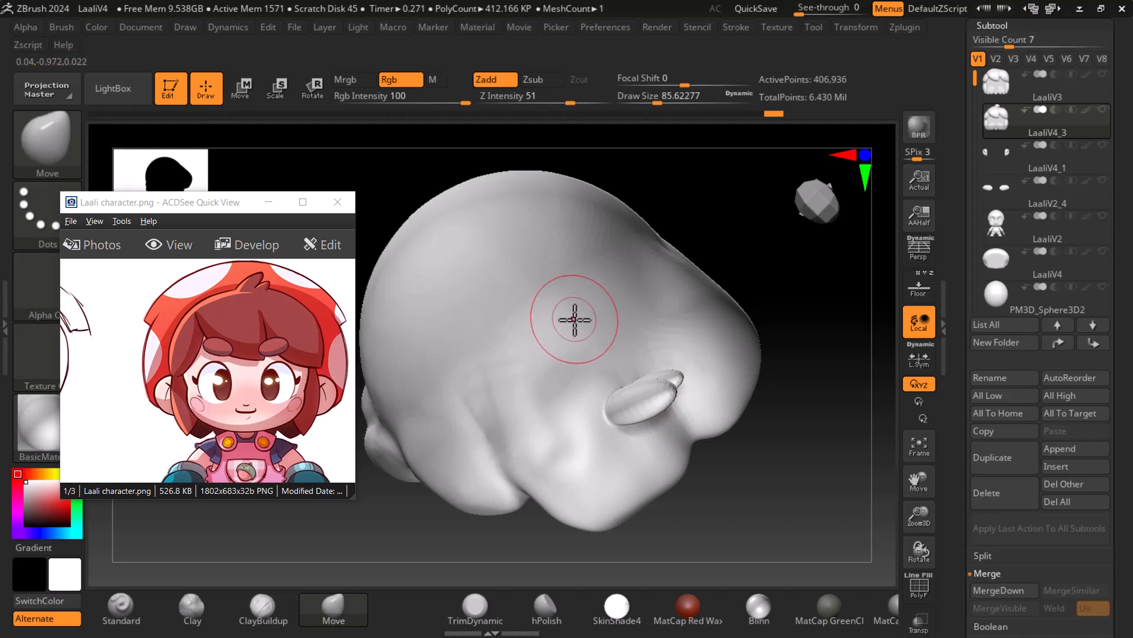
Smooth the crown of the hair behind and on both sides of the tuft
{"action": "key", "text": "shift"}
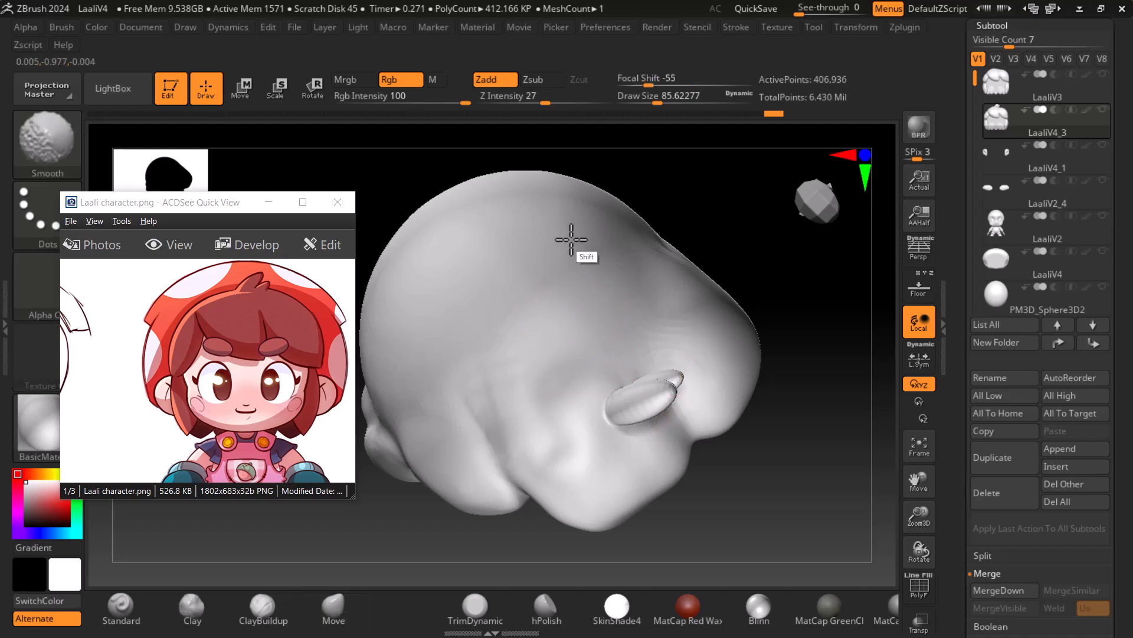
{"action": "left_click_drag", "start_coordinate": [546, 267], "coordinate": [570, 283], "text": "shift"}
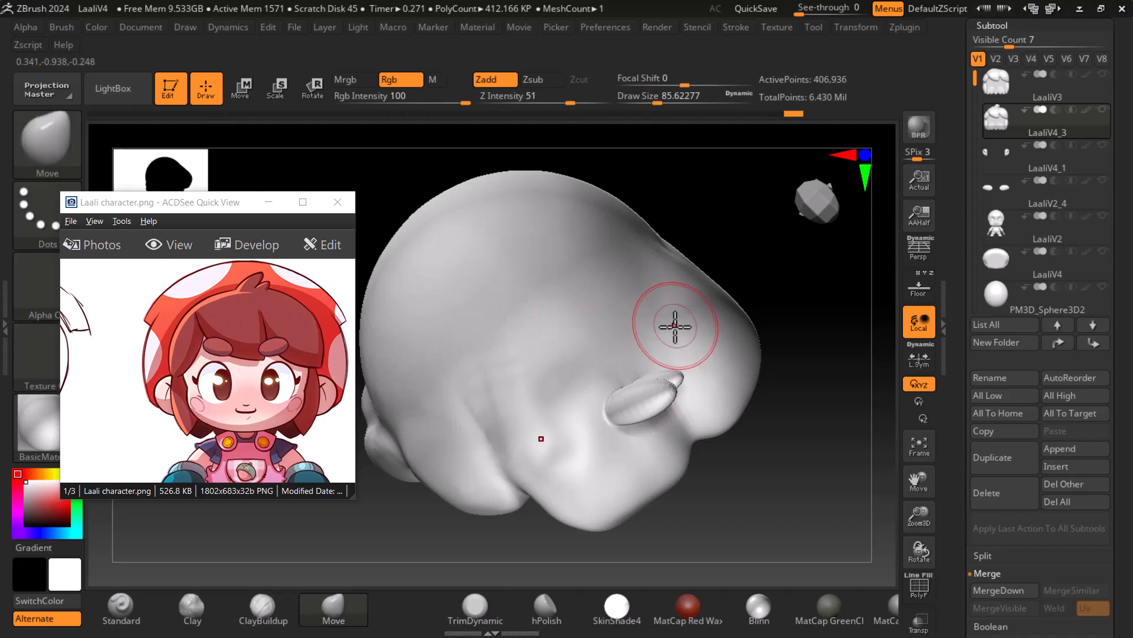
{"action": "left_click_drag", "start_coordinate": [676, 334], "coordinate": [657, 334], "text": "shift"}
{"action": "mouse_move", "coordinate": [549, 436]}
{"action": "left_mouse_down", "text": "shift"}
{"action": "mouse_move", "coordinate": [509, 438]}
{"action": "mouse_move", "coordinate": [555, 389]}
{"action": "left_mouse_up", "text": "shift"}
{"action": "left_click_drag", "start_coordinate": [784, 342], "coordinate": [776, 414]}
Smooth the tuft pieces and the area where their base meets the hair
{"action": "mouse_move", "coordinate": [612, 516]}
{"action": "left_mouse_down", "text": "shift"}
{"action": "mouse_move", "coordinate": [569, 451]}
{"action": "mouse_move", "coordinate": [588, 484]}
{"action": "mouse_move", "coordinate": [694, 445]}
{"action": "mouse_move", "coordinate": [757, 396]}
{"action": "left_mouse_up", "text": "shift"}
{"action": "mouse_move", "coordinate": [638, 392]}
{"action": "left_mouse_down", "text": "shift"}
{"action": "mouse_move", "coordinate": [631, 407]}
{"action": "mouse_move", "coordinate": [652, 391]}
{"action": "left_mouse_up", "text": "shift"}
{"action": "left_click_drag", "start_coordinate": [741, 280], "coordinate": [682, 265]}
{"action": "left_click_drag", "start_coordinate": [673, 397], "coordinate": [678, 404], "text": "shift"}
{"action": "left_click_drag", "start_coordinate": [693, 243], "coordinate": [746, 410]}
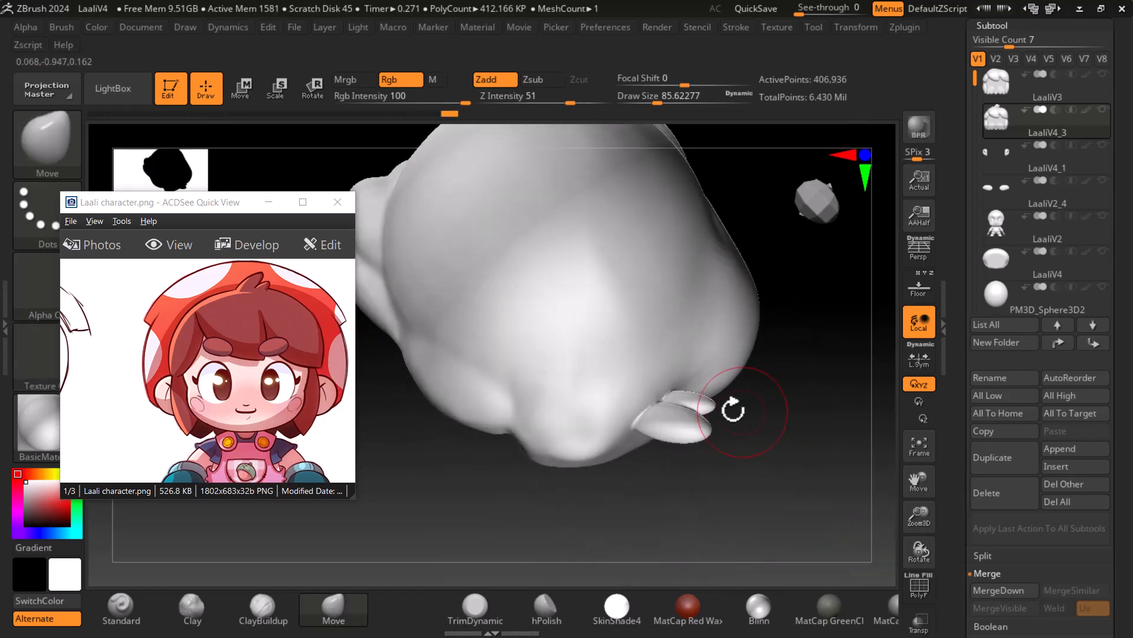
{"action": "left_click_drag", "start_coordinate": [676, 422], "coordinate": [663, 416], "text": "shift"}
{"action": "mouse_move", "coordinate": [663, 476]}
{"action": "left_mouse_down"}
{"action": "mouse_move", "coordinate": [804, 309]}
{"action": "mouse_move", "coordinate": [870, 379]}
{"action": "mouse_move", "coordinate": [774, 353]}
{"action": "mouse_move", "coordinate": [754, 324]}
{"action": "mouse_move", "coordinate": [787, 286]}
{"action": "mouse_move", "coordinate": [866, 524]}
{"action": "left_mouse_up"}
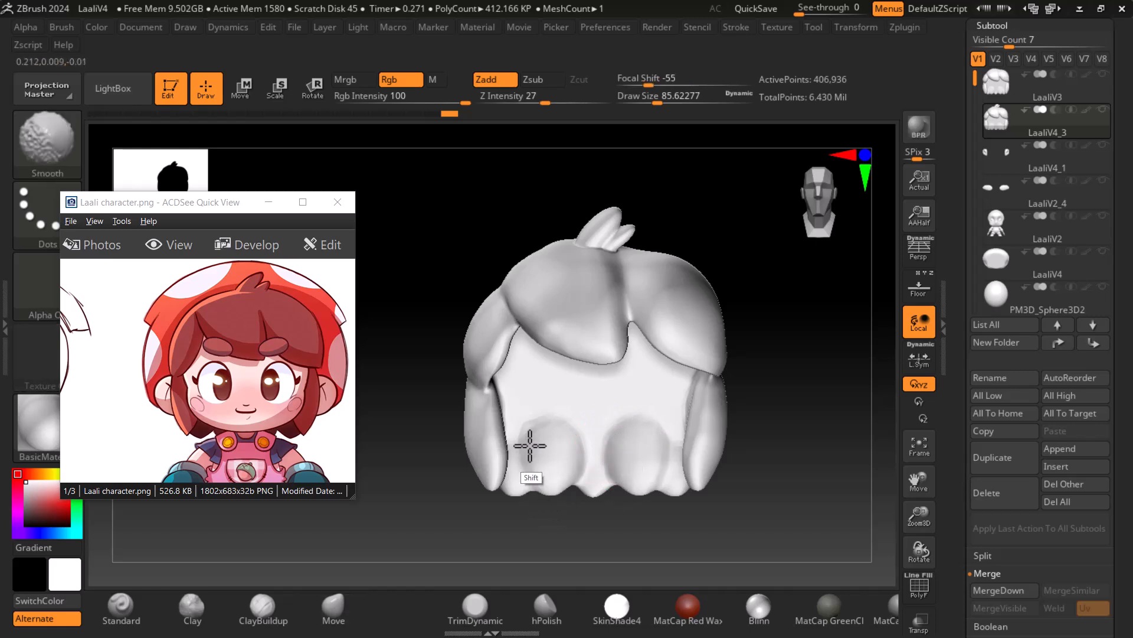
Show the whole character to check the hair against the head, and isolate the hair mesh again
{"action": "key", "text": "b"}
{"action": "key", "text": "m"}
{"action": "key", "text": "v"}
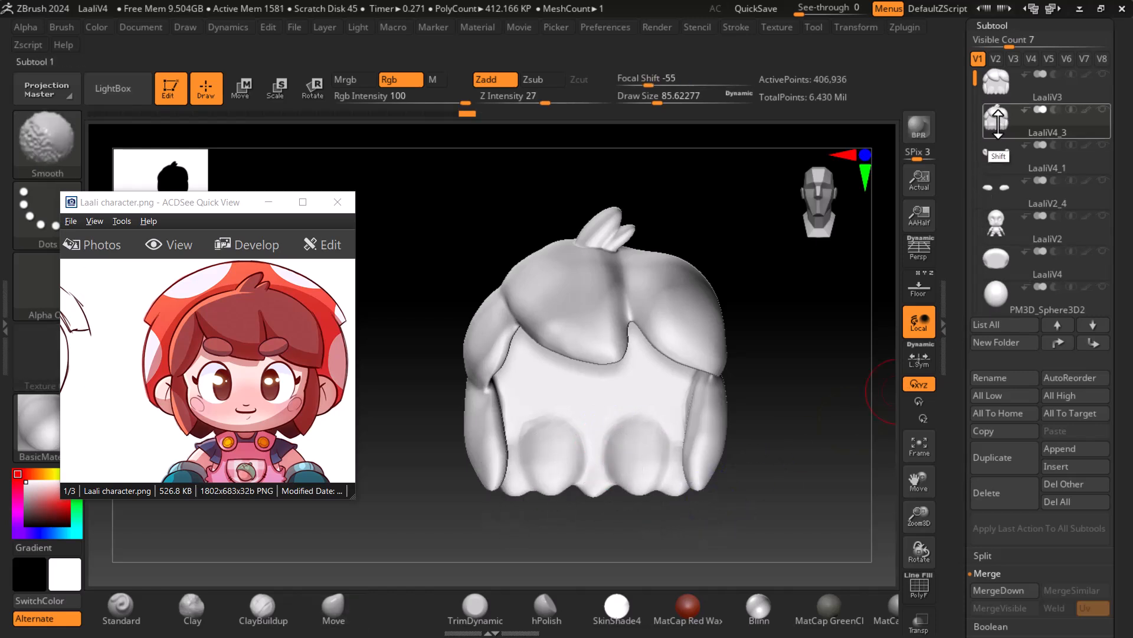
{"action": "left_click", "coordinate": [1028, 78]}
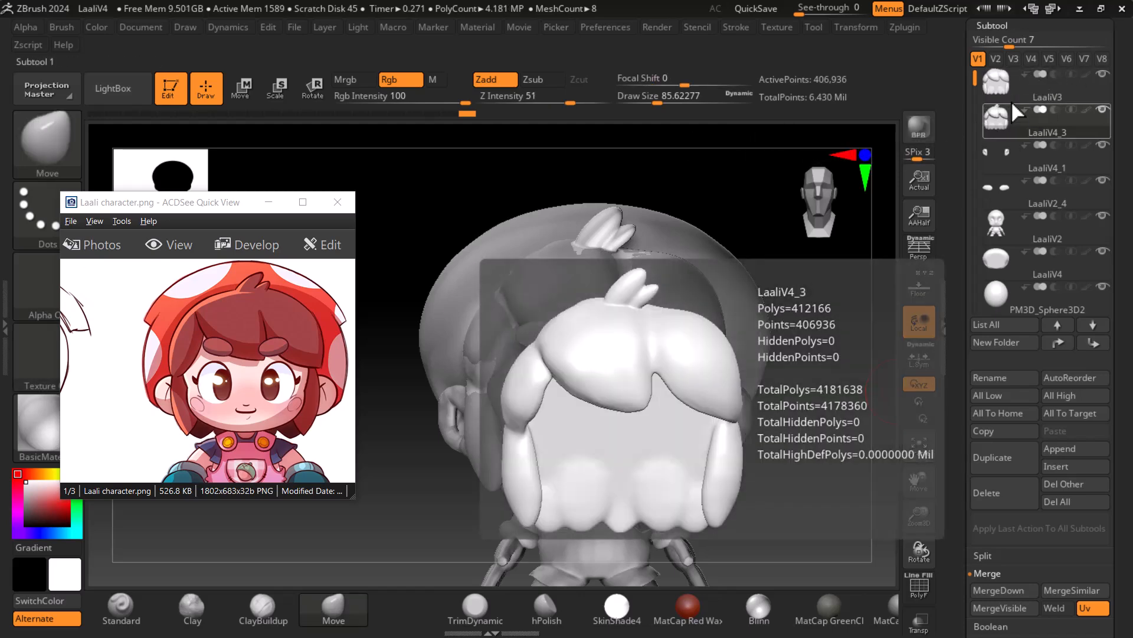
{"action": "key", "text": "alt+shift+s"}
{"action": "left_click_drag", "start_coordinate": [803, 437], "coordinate": [885, 477], "text": "alt"}
{"action": "left_click_drag", "start_coordinate": [958, 498], "coordinate": [950, 392]}
{"action": "key", "text": "shift+f"}
{"action": "key", "text": "shift+f"}
Try to retopologize the hair with ZRemesher using the Half option, and undo the remesh
{"action": "left_click", "coordinate": [997, 514]}
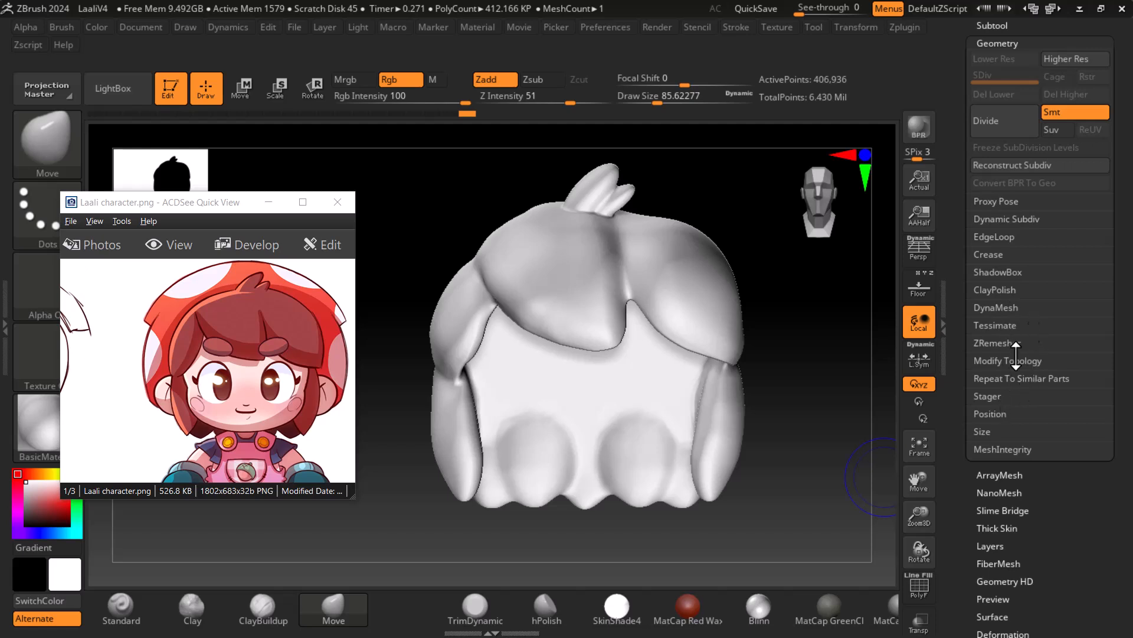
{"action": "left_click", "coordinate": [991, 343]}
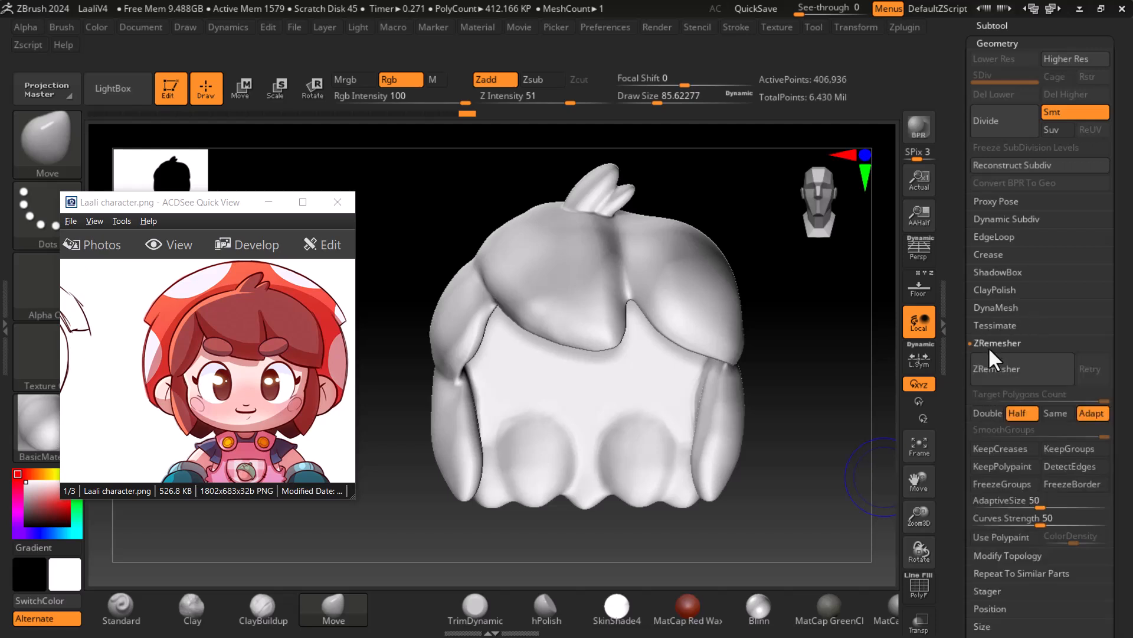
{"action": "left_click", "coordinate": [1017, 413]}
{"action": "left_click", "coordinate": [1031, 370]}
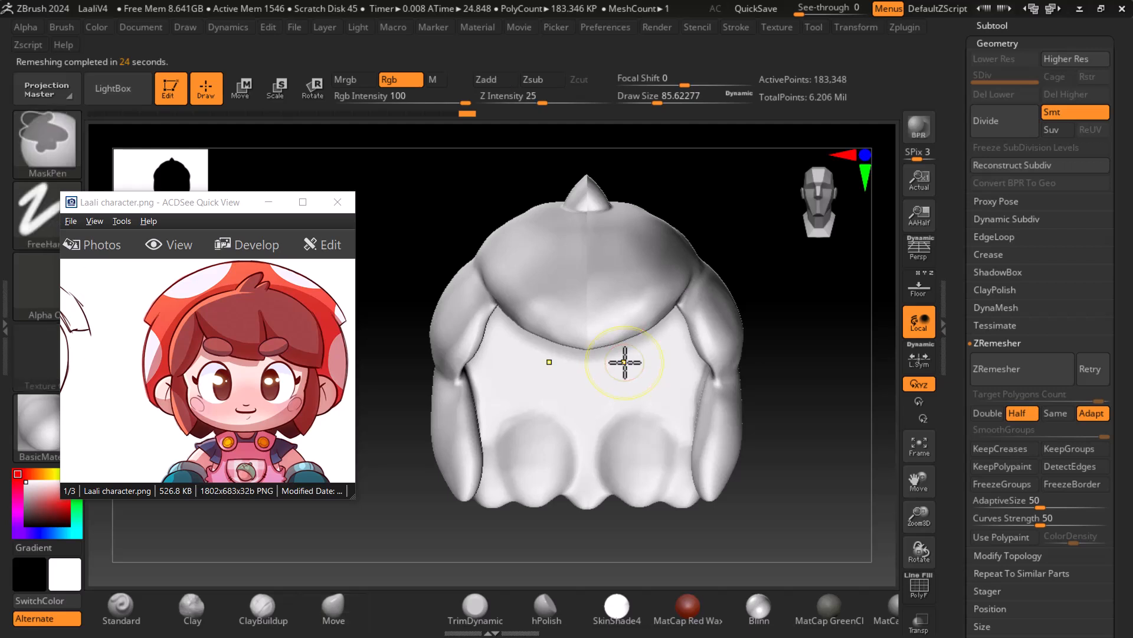
{"action": "key", "text": "ctrl+z"}
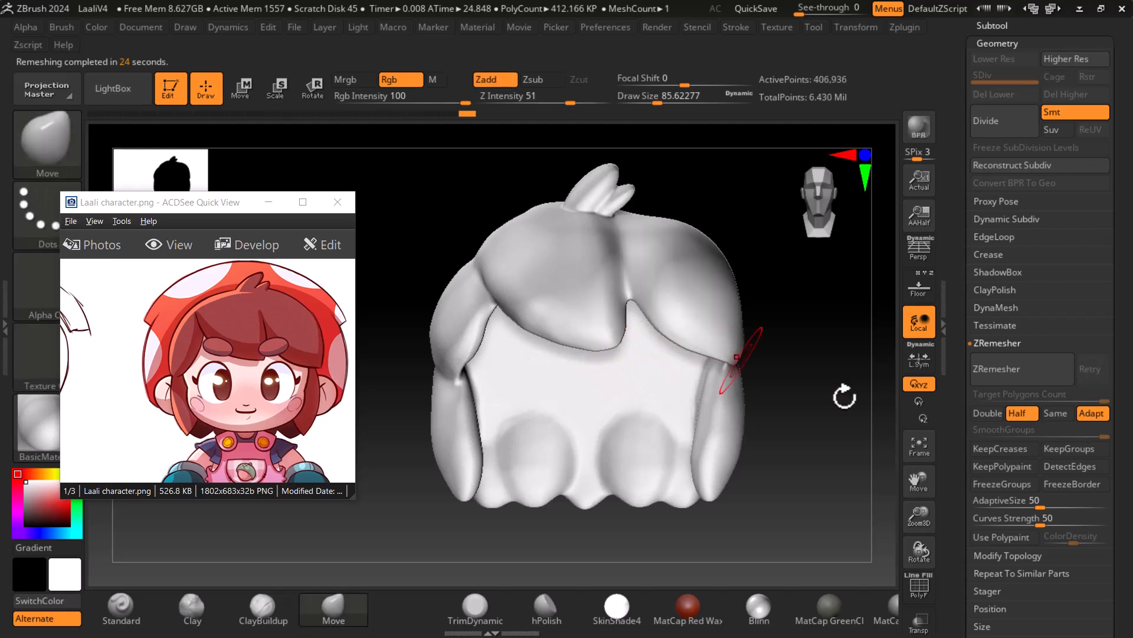
Retry ZRemesher on the hair with the same Half setting, inspect the mesh from the side, and undo it
{"action": "left_click", "coordinate": [1023, 371]}
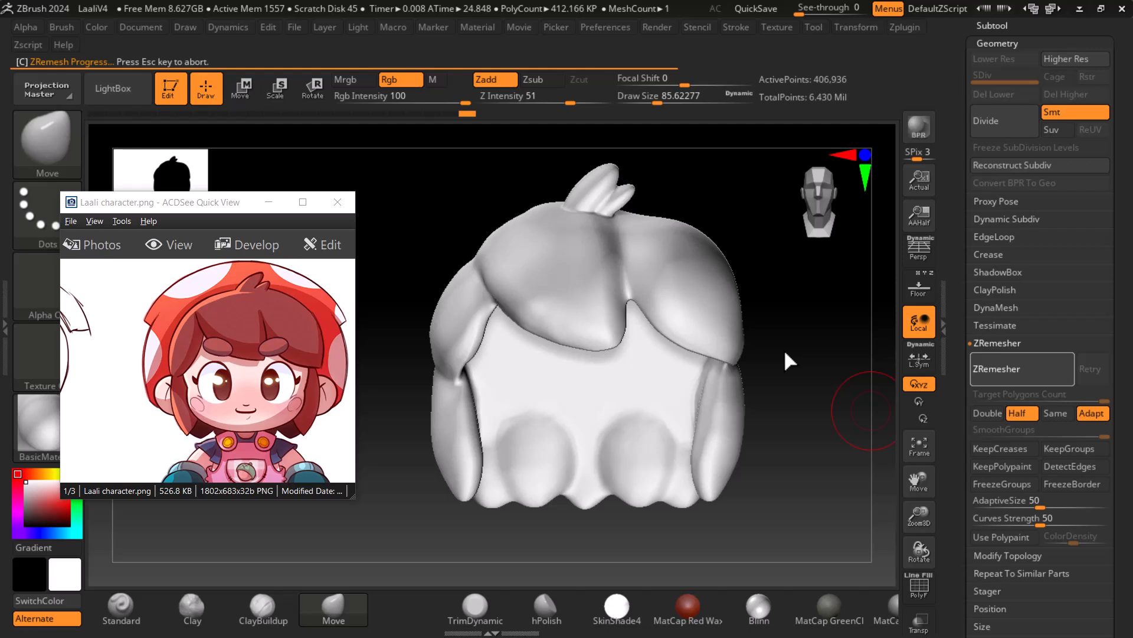
{"action": "left_click_drag", "start_coordinate": [801, 407], "coordinate": [791, 435]}
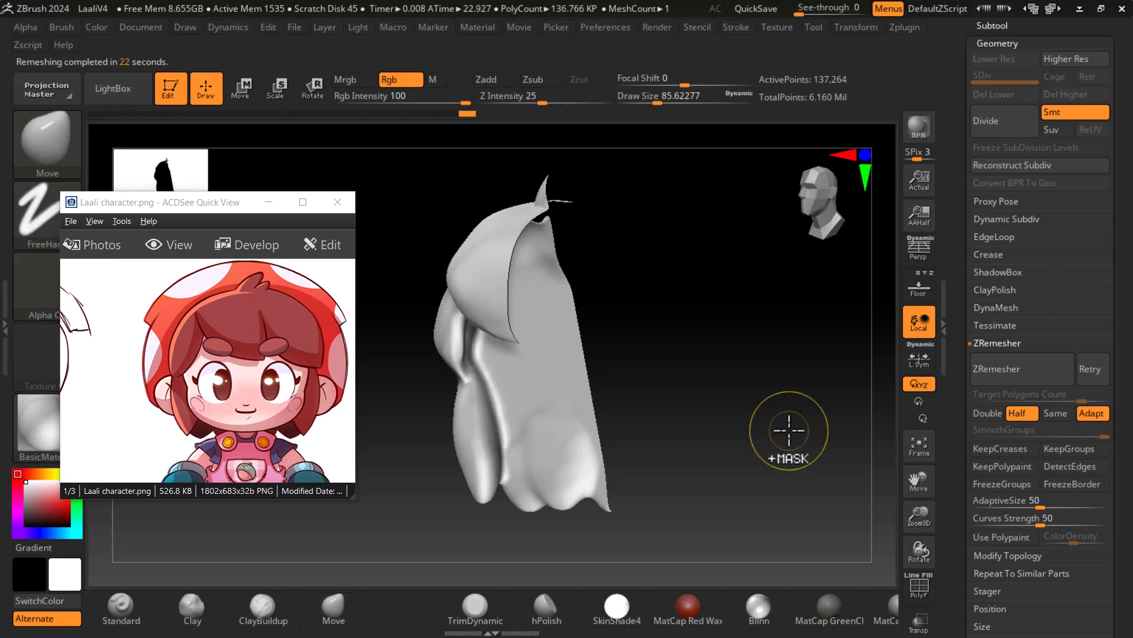
{"action": "key", "text": "ctrl+z"}
{"action": "mouse_move", "coordinate": [768, 326]}
{"action": "left_mouse_down", "text": "shift"}
{"action": "mouse_move", "coordinate": [784, 329]}
{"action": "mouse_move", "coordinate": [561, 283]}
{"action": "left_mouse_up", "text": "shift"}
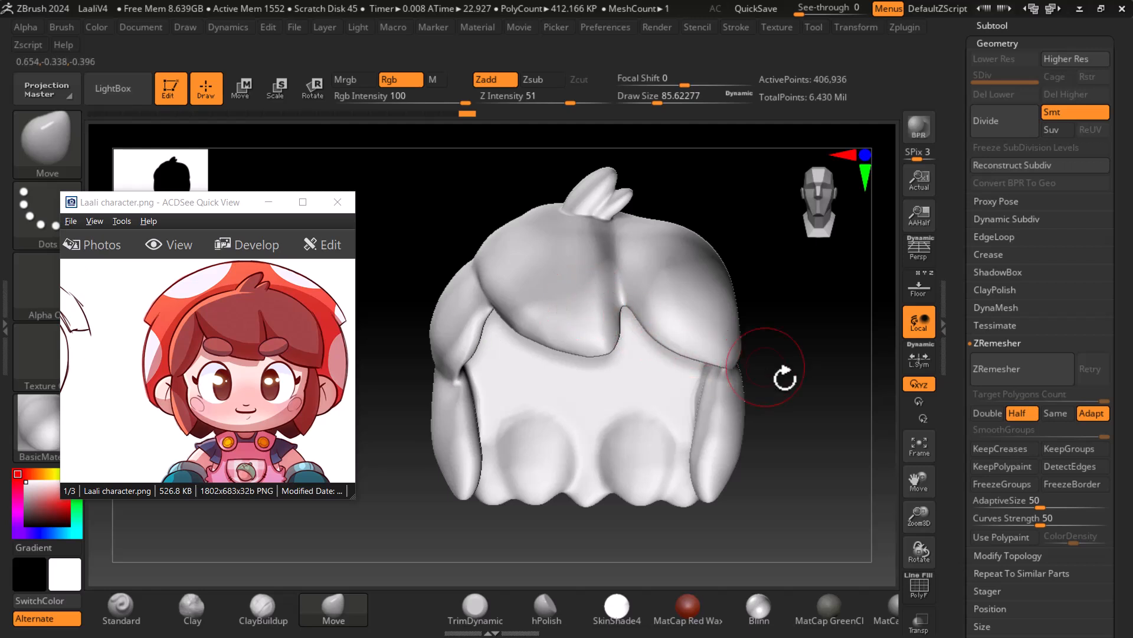
{"action": "left_click_drag", "start_coordinate": [838, 431], "coordinate": [738, 445]}
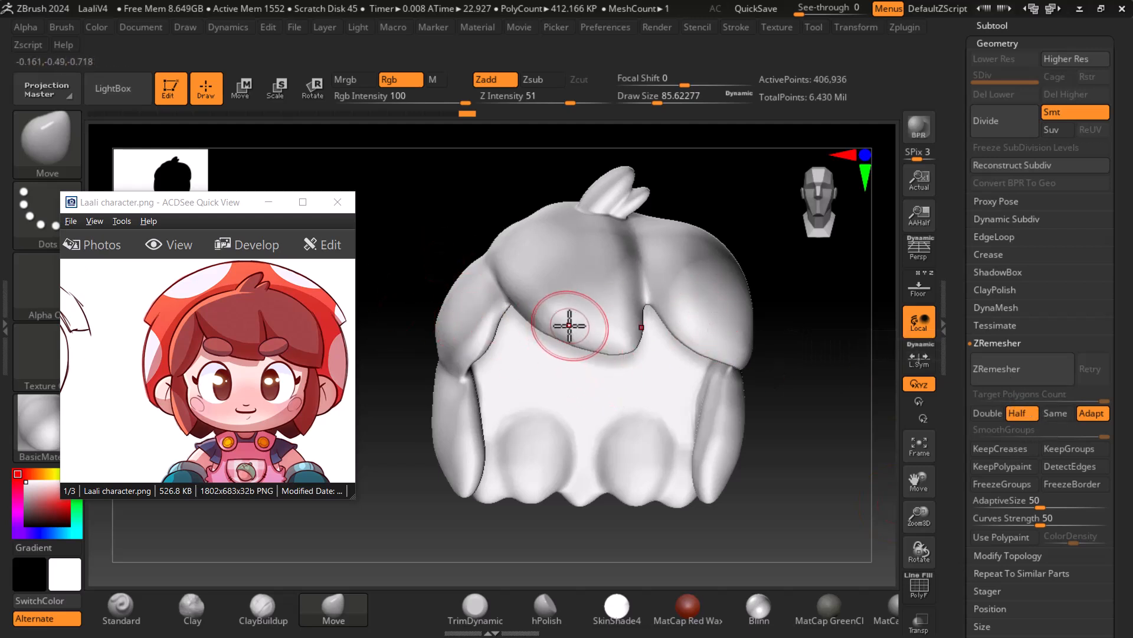
Show the whole character, select the old hair subtool LaaliV3 and delete it, keeping the fused hair LaaliV4_3
{"action": "key", "text": "shift"}
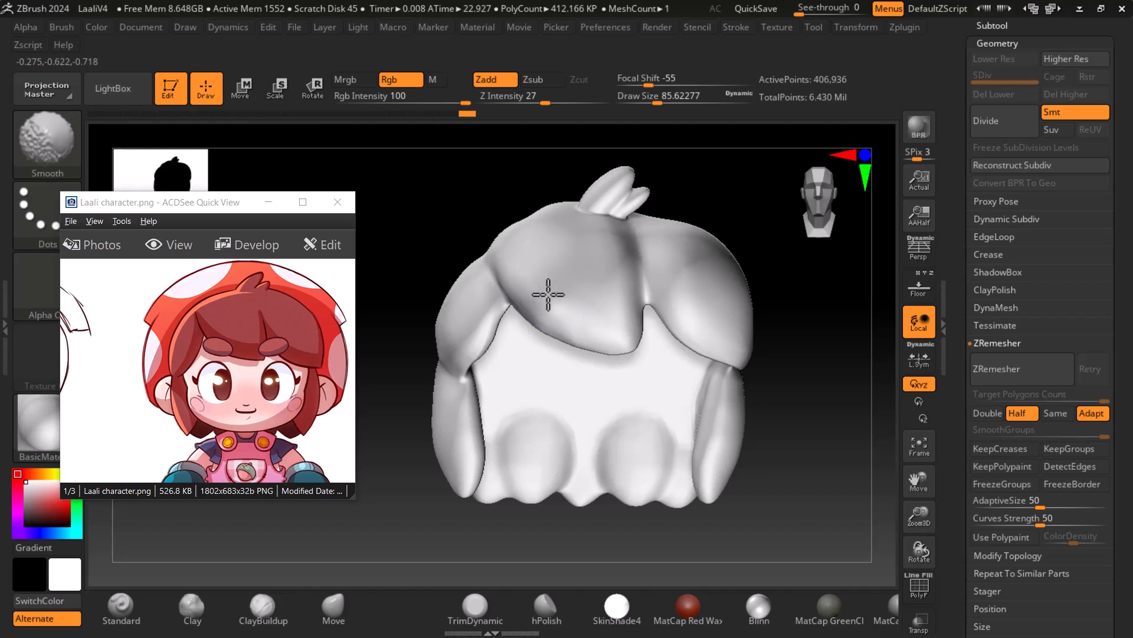
{"action": "left_click_drag", "start_coordinate": [797, 496], "coordinate": [818, 449]}
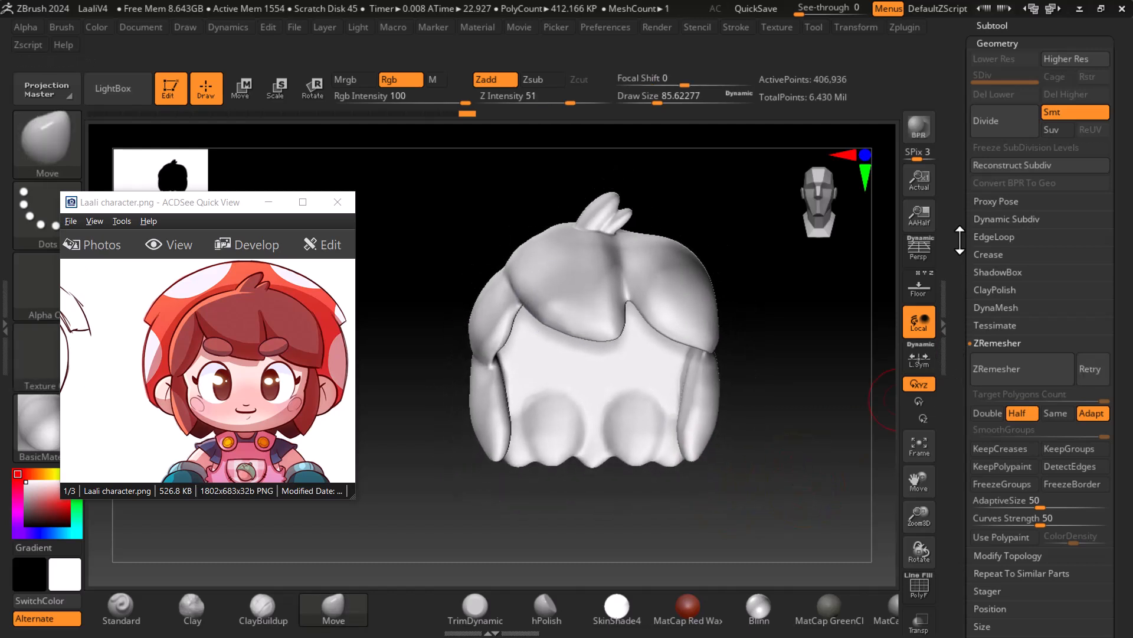
{"action": "left_click_drag", "start_coordinate": [959, 240], "coordinate": [961, 272]}
{"action": "left_click", "coordinate": [989, 134]}
{"action": "key", "text": "shift"}
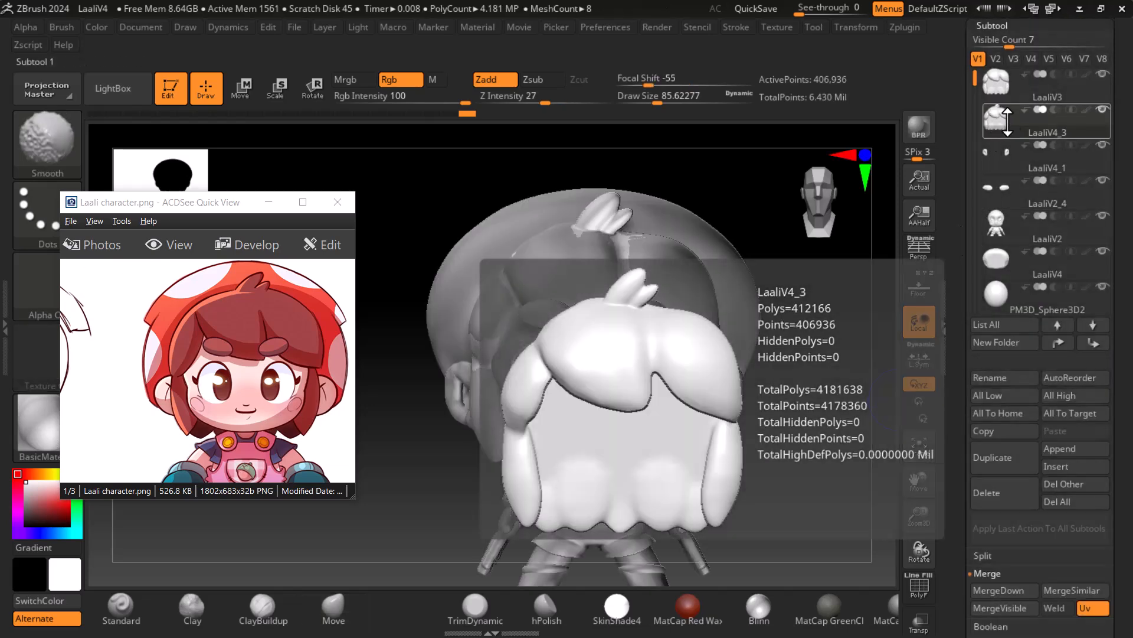
{"action": "left_click", "coordinate": [998, 99]}
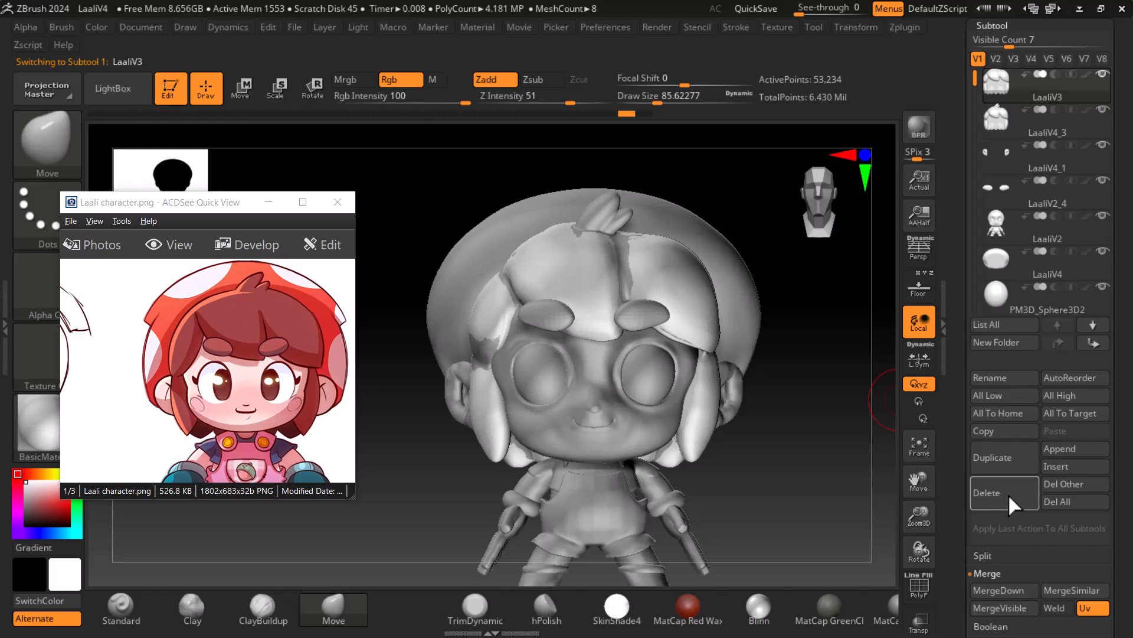
{"action": "left_click", "coordinate": [1009, 491]}
{"action": "left_click", "coordinate": [869, 526]}
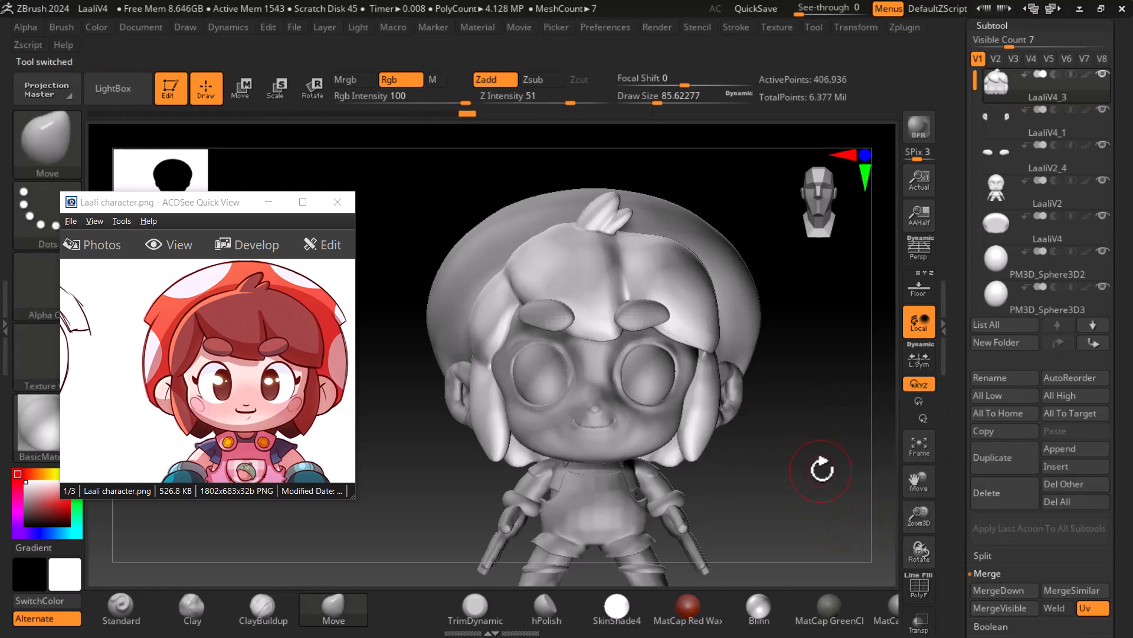
Make the body subtool LaaliV2 active and subdivide it twice to subdivision level 3
{"action": "left_click", "coordinate": [655, 434], "text": "alt"}
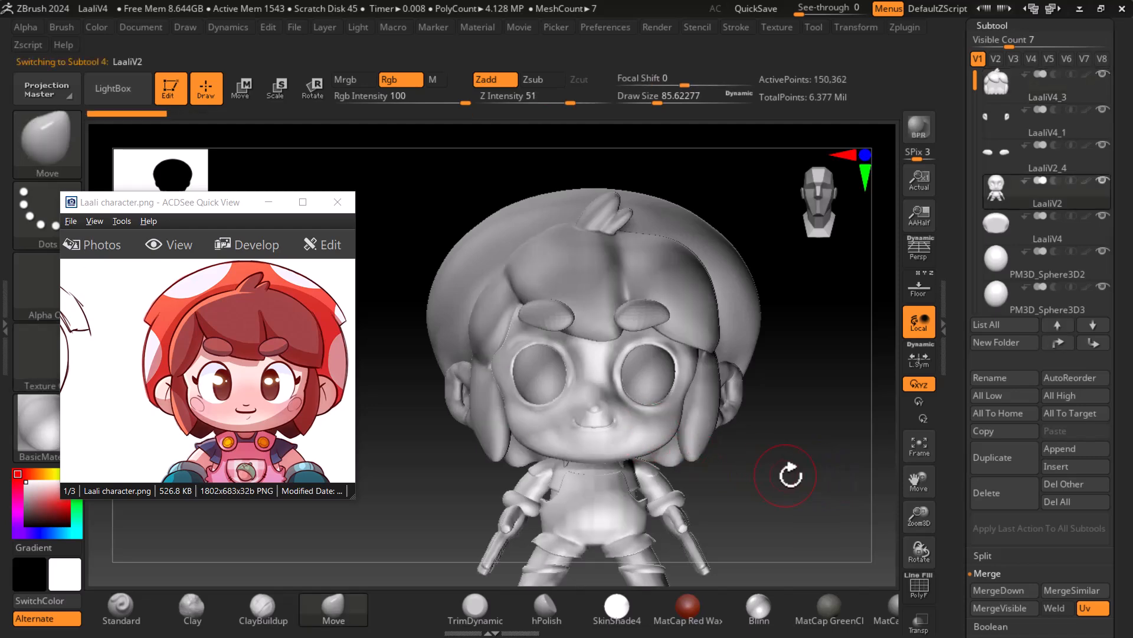
{"action": "scroll", "coordinate": [785, 473], "scroll_direction": "up", "scroll_amount": 5}
{"action": "mouse_move", "coordinate": [850, 499]}
{"action": "left_mouse_down"}
{"action": "mouse_move", "coordinate": [860, 486]}
{"action": "mouse_move", "coordinate": [849, 494]}
{"action": "left_mouse_up"}
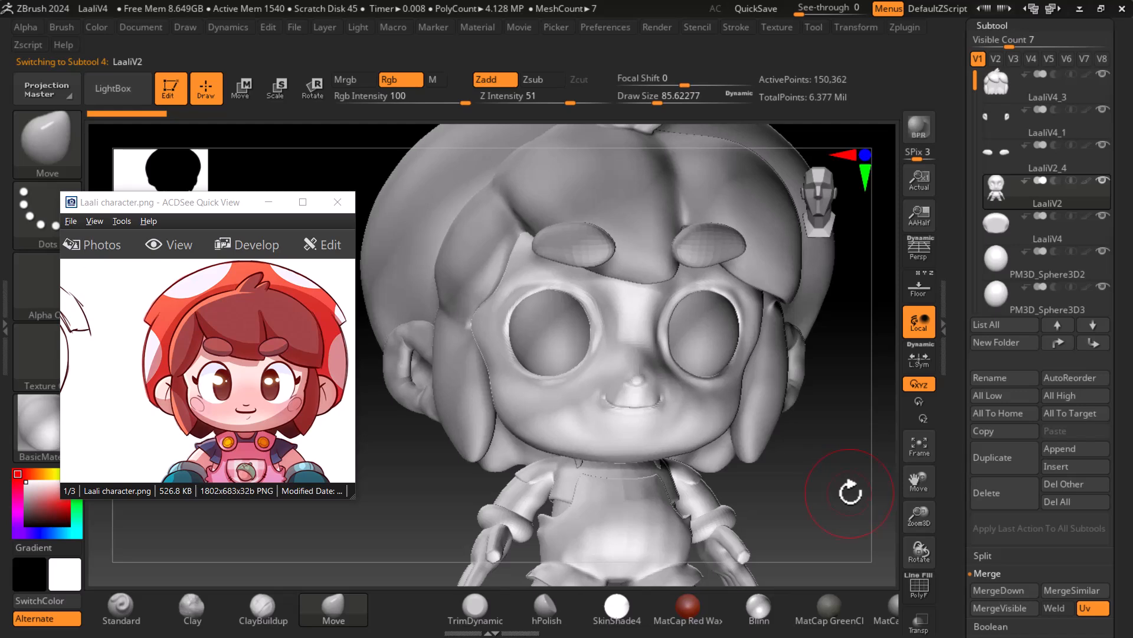
{"action": "scroll", "coordinate": [849, 493], "scroll_direction": "up", "scroll_amount": 4}
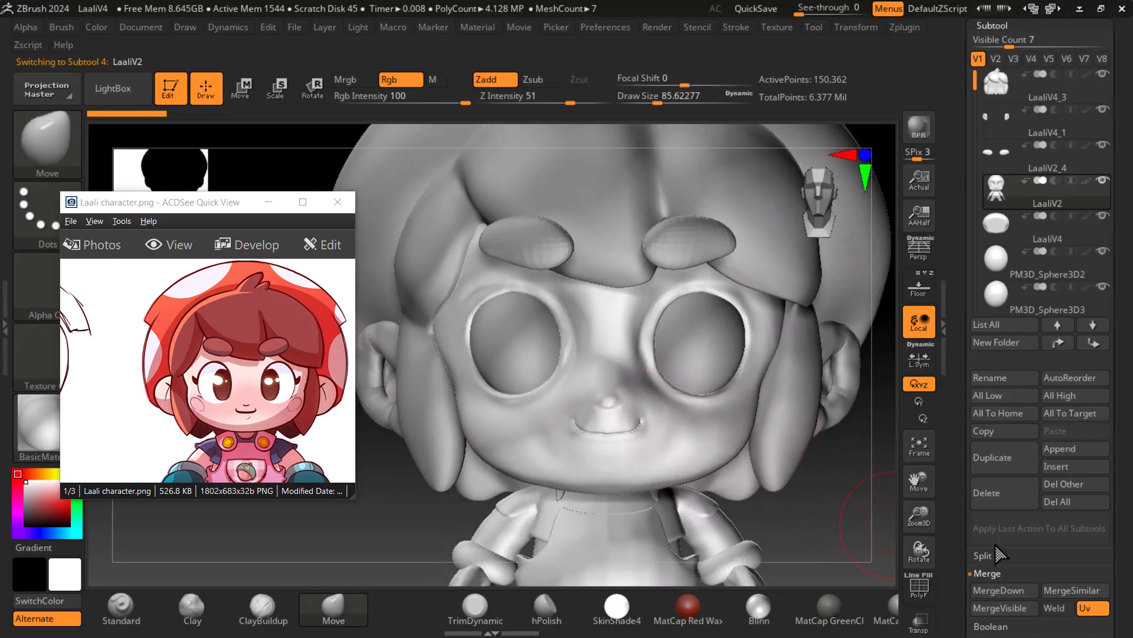
{"action": "left_click_drag", "start_coordinate": [953, 526], "coordinate": [987, 395]}
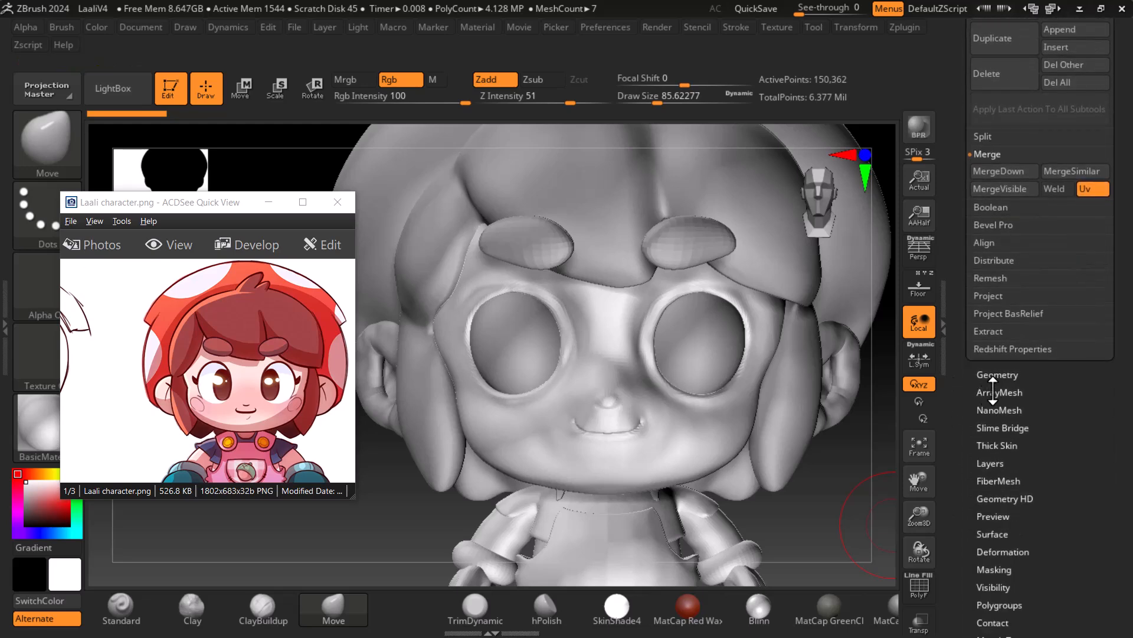
{"action": "left_click", "coordinate": [1002, 374]}
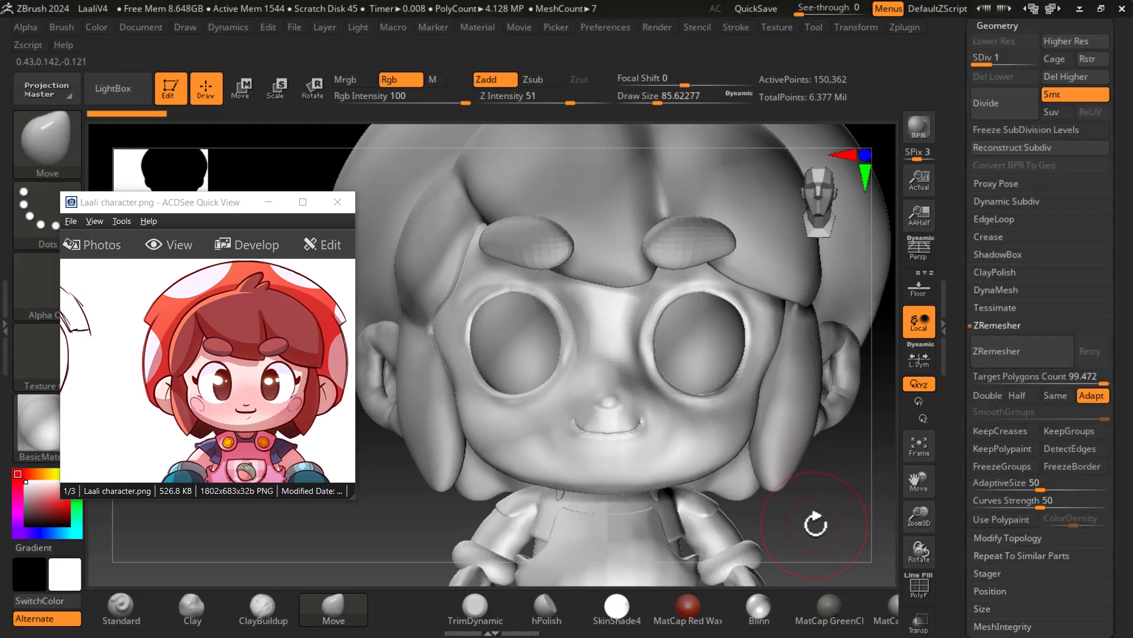
{"action": "key", "text": "d"}
{"action": "key", "text": "d"}
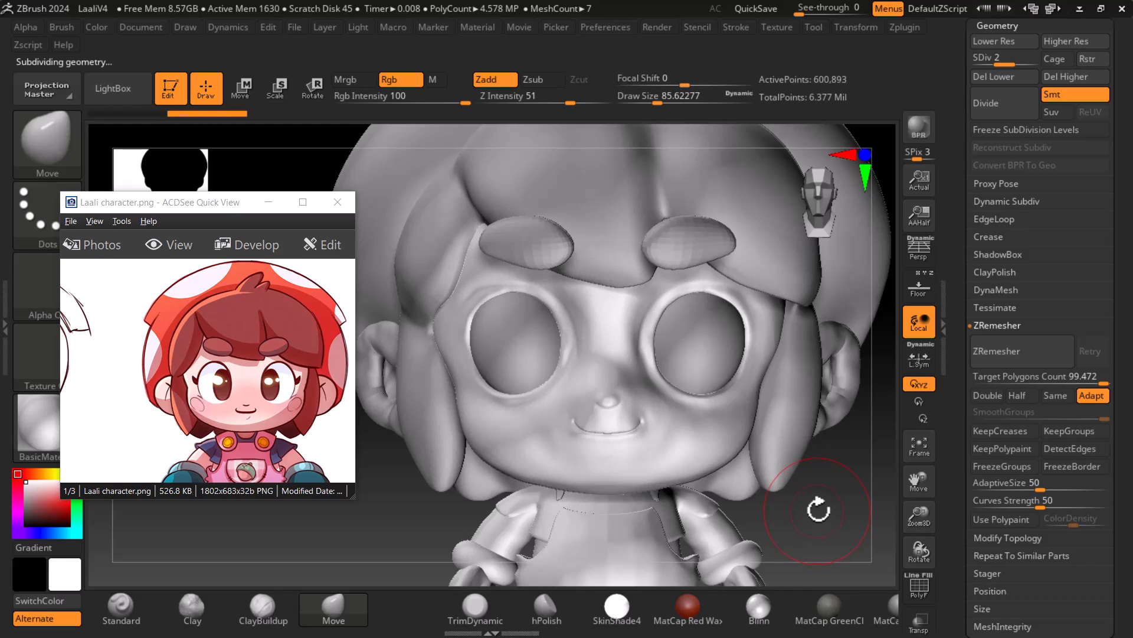
Reduce the brush to a draw size of about 26 and touch up the rims of both eye sockets
{"action": "left_click_drag", "start_coordinate": [843, 503], "coordinate": [865, 525], "text": "alt"}
{"action": "key", "text": "bracketleft"}
{"action": "key", "text": "bracketleft"}
{"action": "key", "text": "bracketleft"}
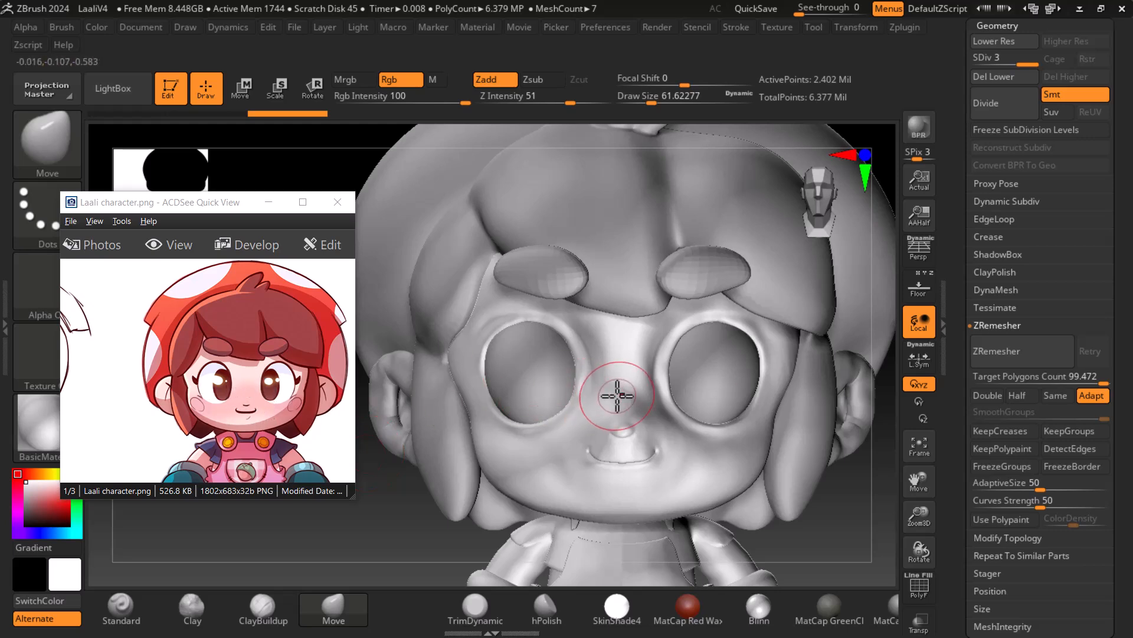
{"action": "mouse_move", "coordinate": [875, 494]}
{"action": "left_mouse_down"}
{"action": "mouse_move", "coordinate": [862, 499]}
{"action": "mouse_move", "coordinate": [879, 541]}
{"action": "mouse_move", "coordinate": [787, 470]}
{"action": "mouse_move", "coordinate": [822, 558]}
{"action": "left_mouse_up"}
{"action": "key", "text": "f"}
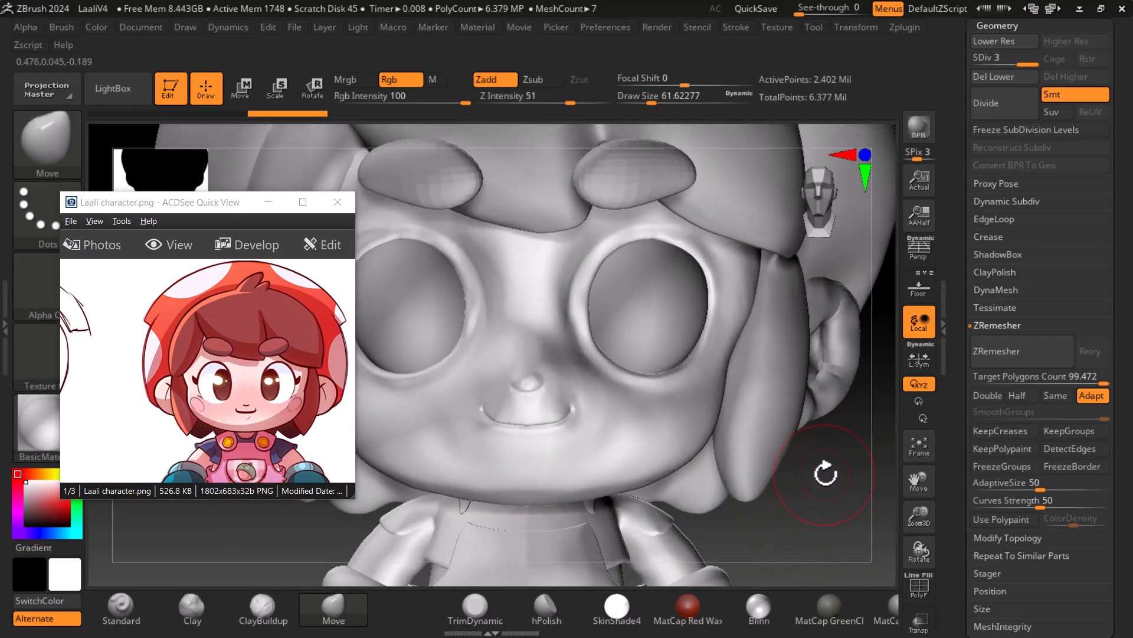
{"action": "key", "text": "bracketleft"}
{"action": "key", "text": "bracketleft"}
{"action": "key", "text": "bracketleft"}
{"action": "key", "text": "bracketleft"}
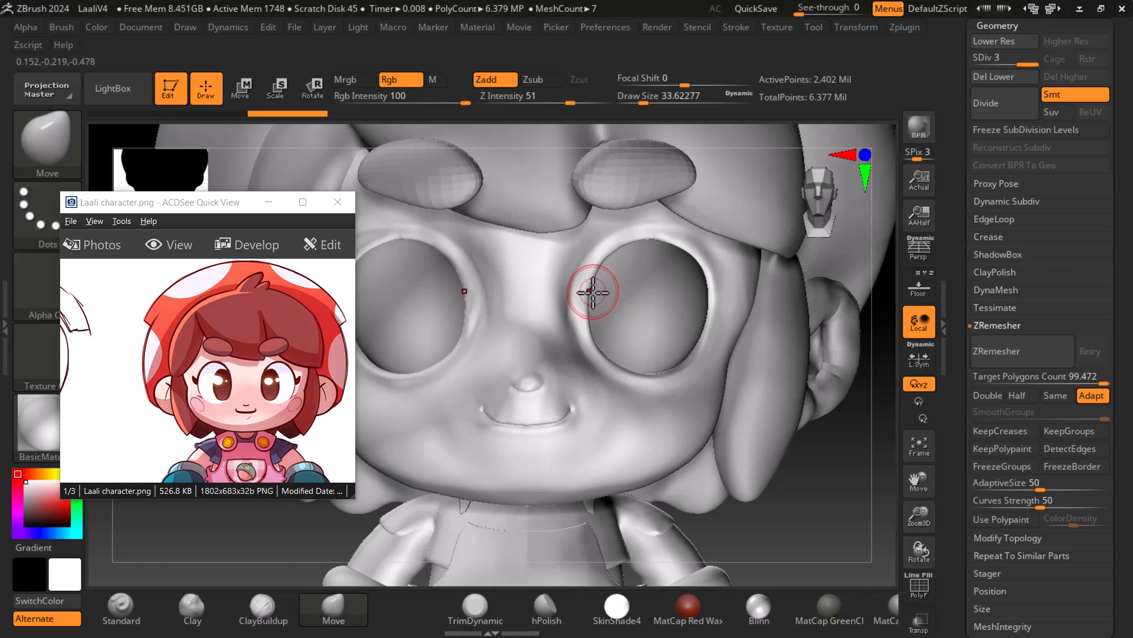
{"action": "key", "text": "shift"}
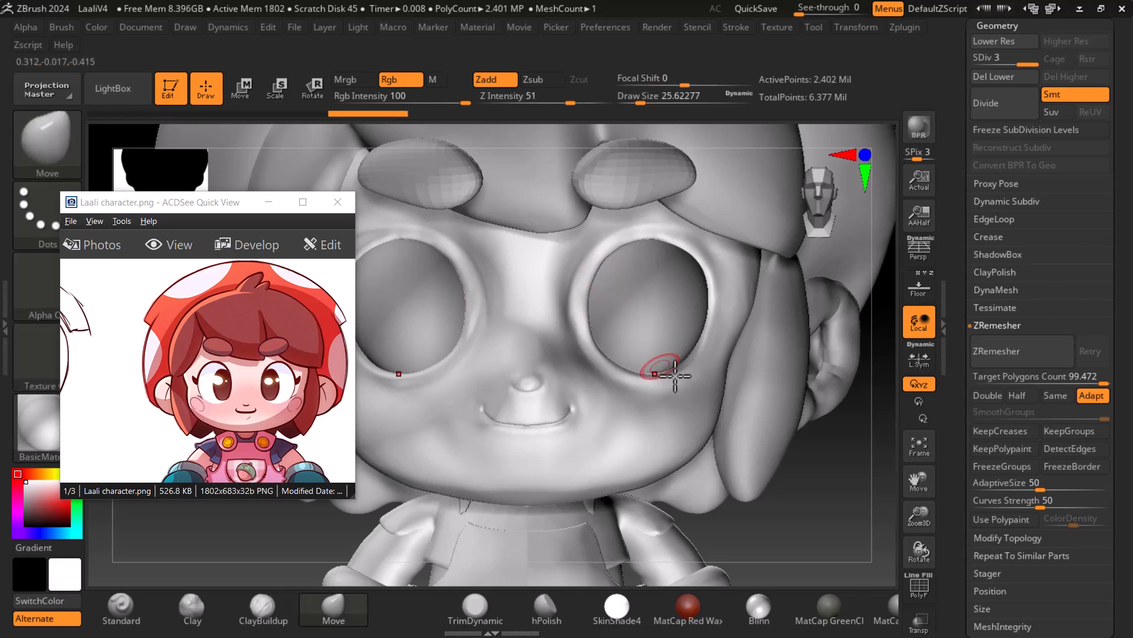
Mask the lash line along the upper rim and outer corner of both eyes, checking its placement against the reference overlay
{"action": "mouse_move", "coordinate": [860, 488]}
{"action": "left_mouse_down", "text": "alt"}
{"action": "mouse_move", "coordinate": [850, 476]}
{"action": "mouse_move", "coordinate": [876, 507]}
{"action": "left_mouse_up", "text": "alt"}
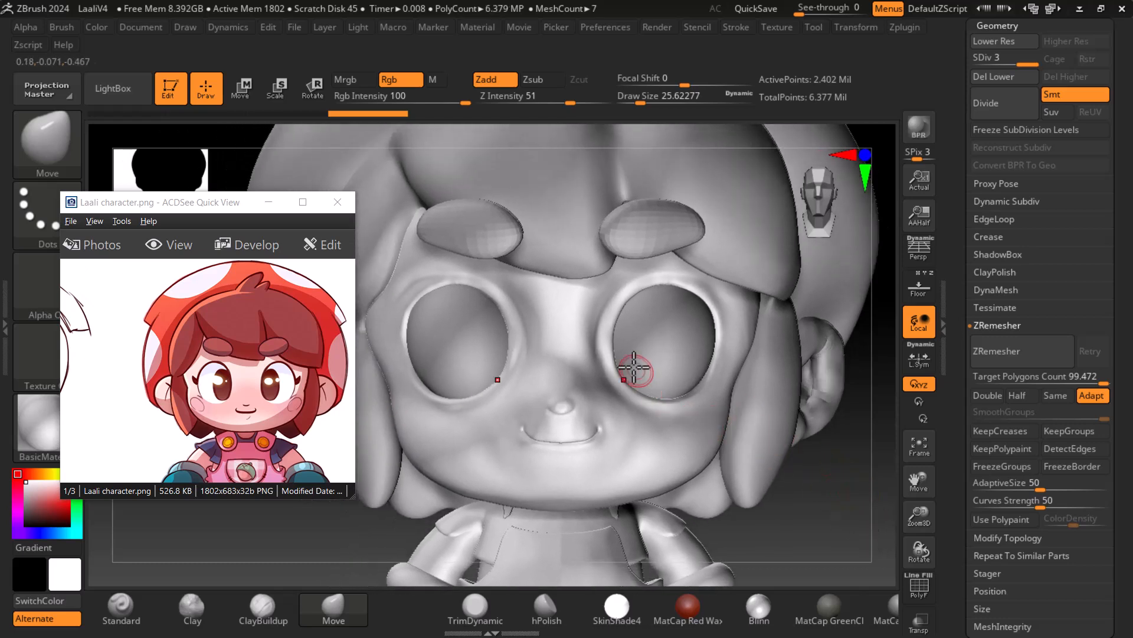
{"action": "key", "text": "ctrl"}
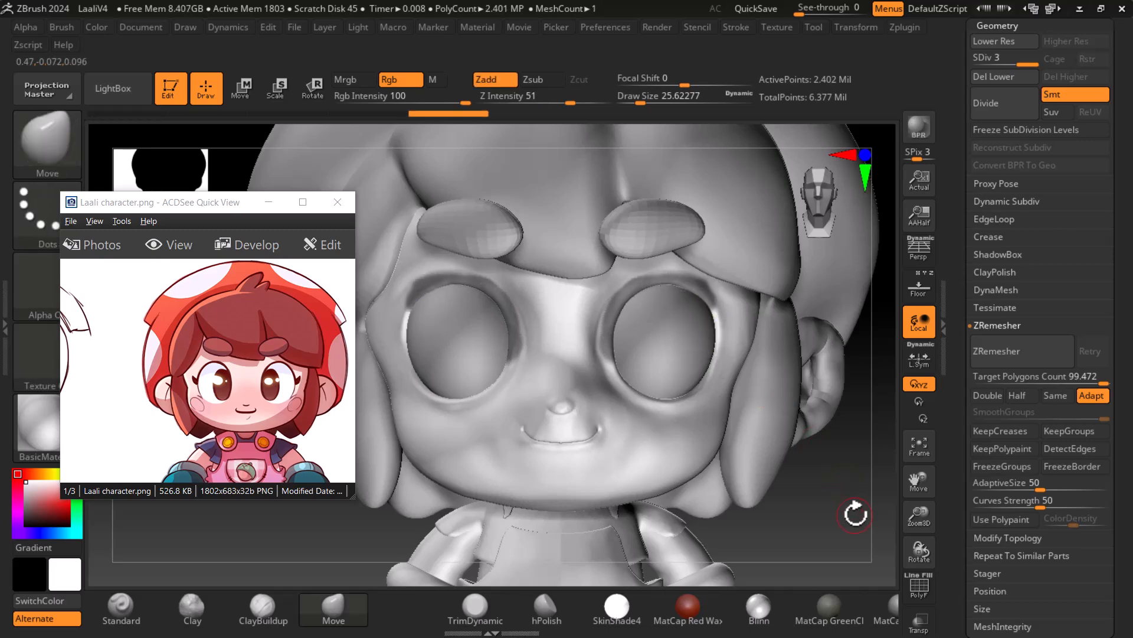
{"action": "left_click_drag", "start_coordinate": [857, 512], "coordinate": [844, 509]}
{"action": "left_click", "coordinate": [919, 287]}
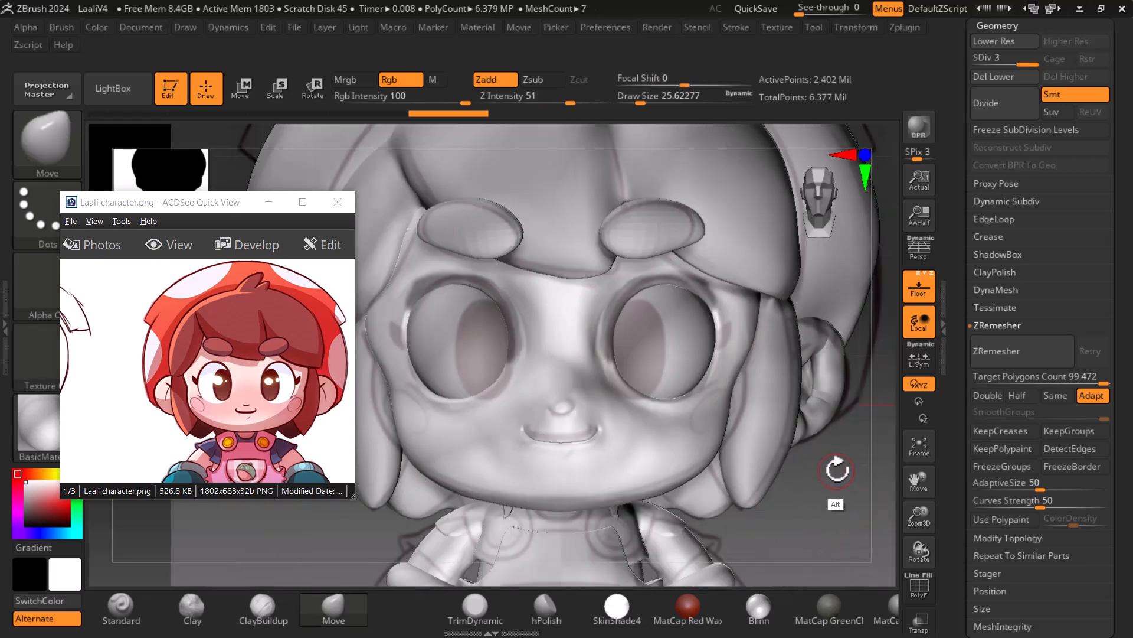
{"action": "left_click_drag", "start_coordinate": [844, 490], "coordinate": [809, 354]}
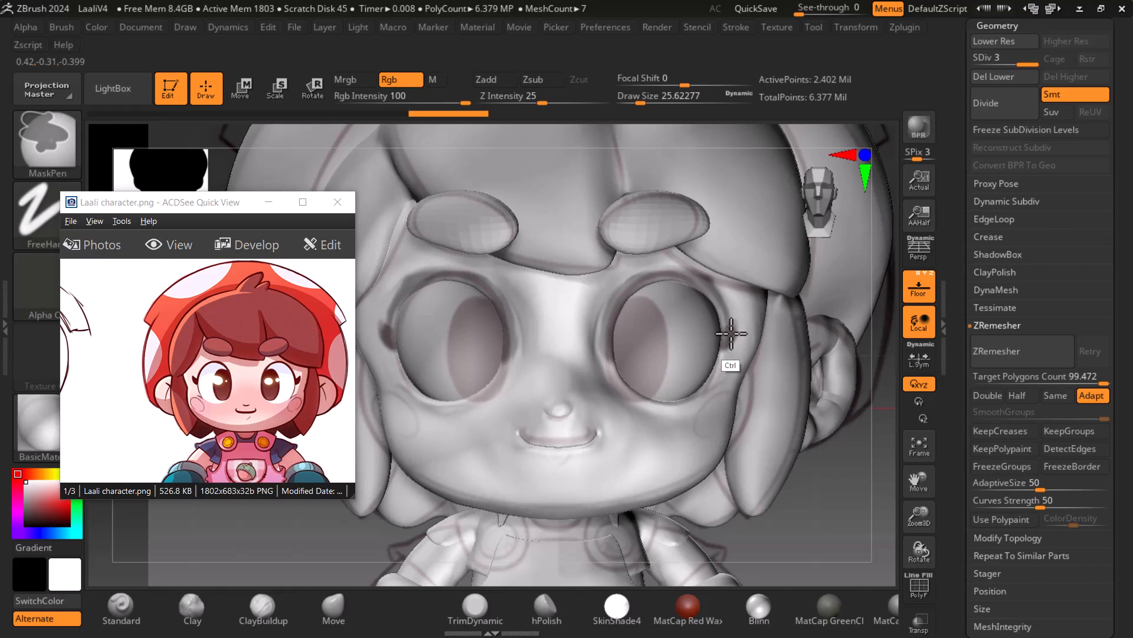
{"action": "key", "text": "ctrl"}
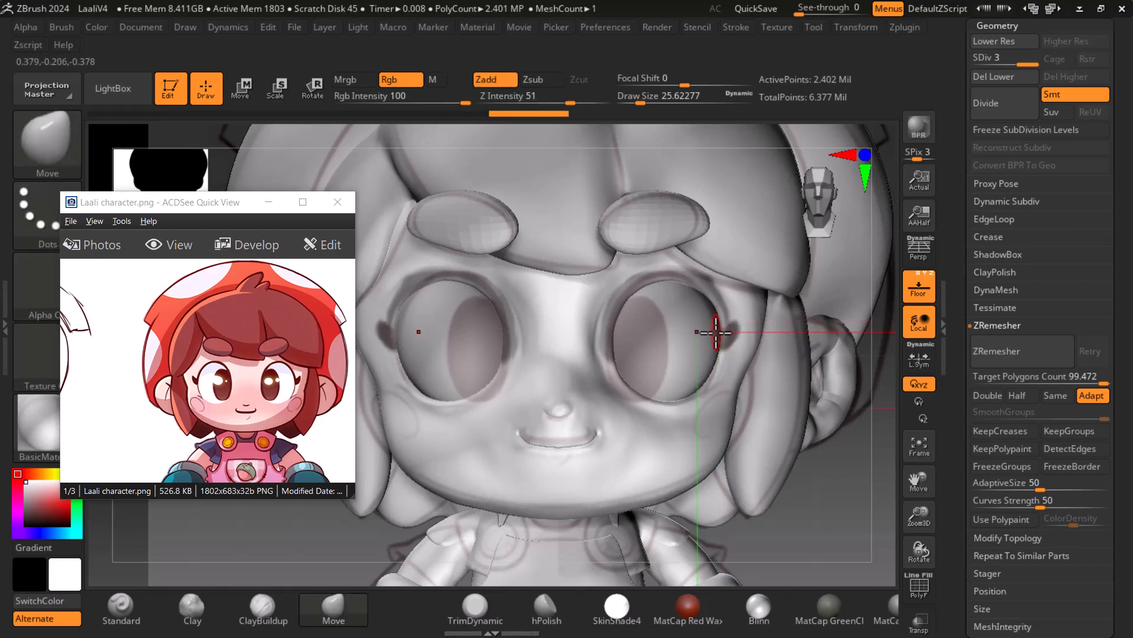
{"action": "left_click", "coordinate": [919, 287]}
{"action": "key", "text": "ctrl+shift+a"}
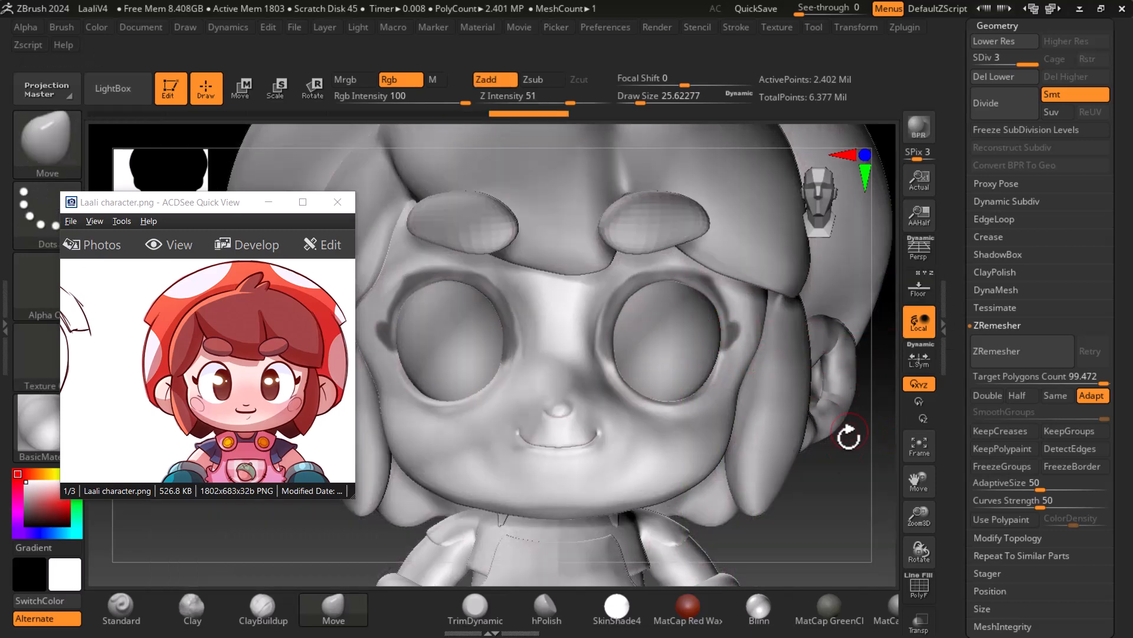
Reduce the draw size to about 14, check the mask brush's stroke settings and paint the lash mask more precisely
{"action": "key", "text": "ctrl"}
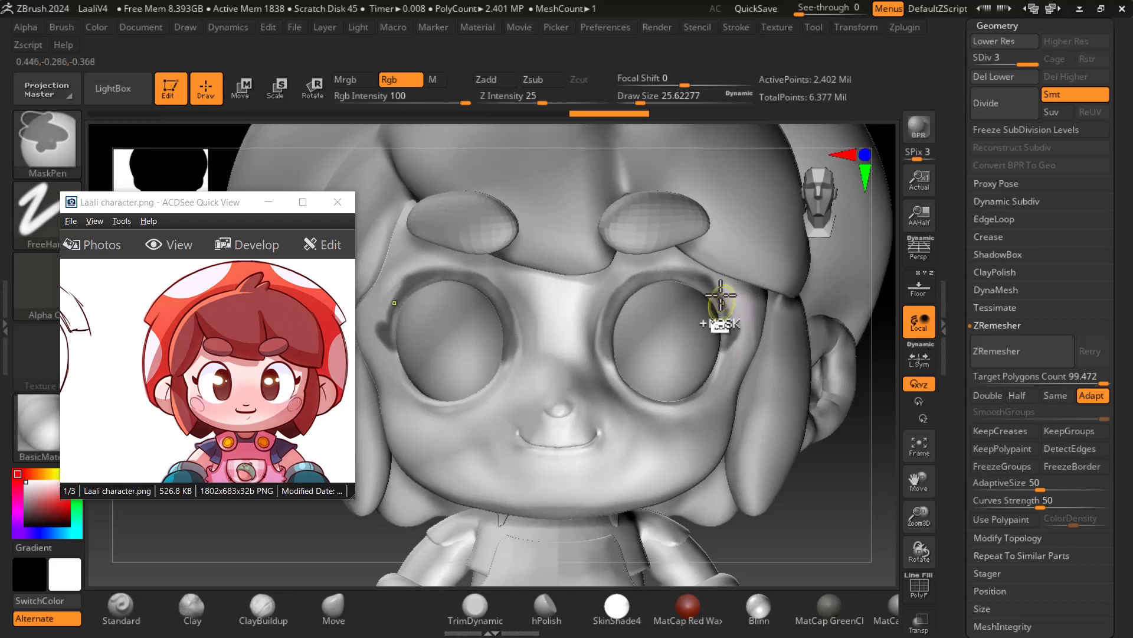
{"action": "key", "text": "bracketleft"}
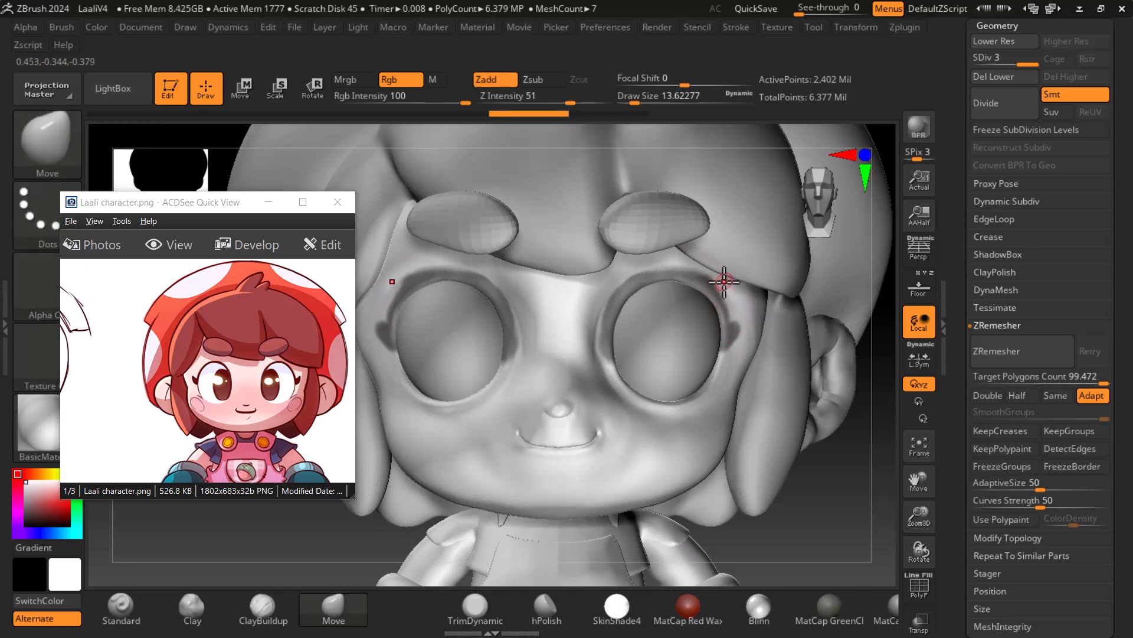
{"action": "key", "text": "ctrl"}
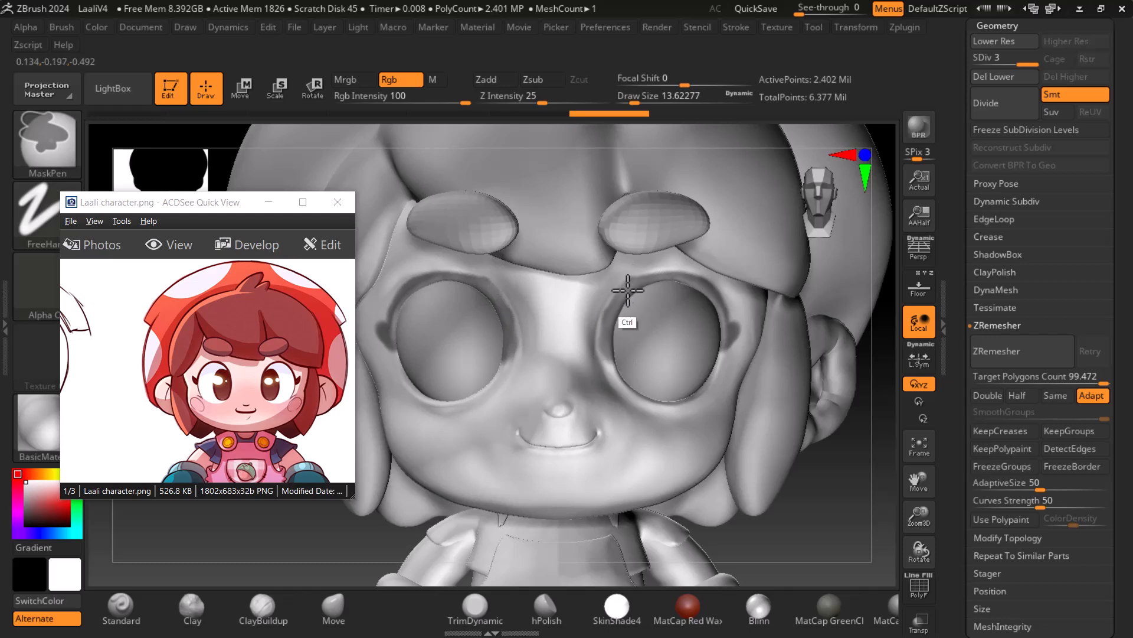
{"action": "key", "text": "ctrl"}
{"action": "left_click", "coordinate": [736, 28]}
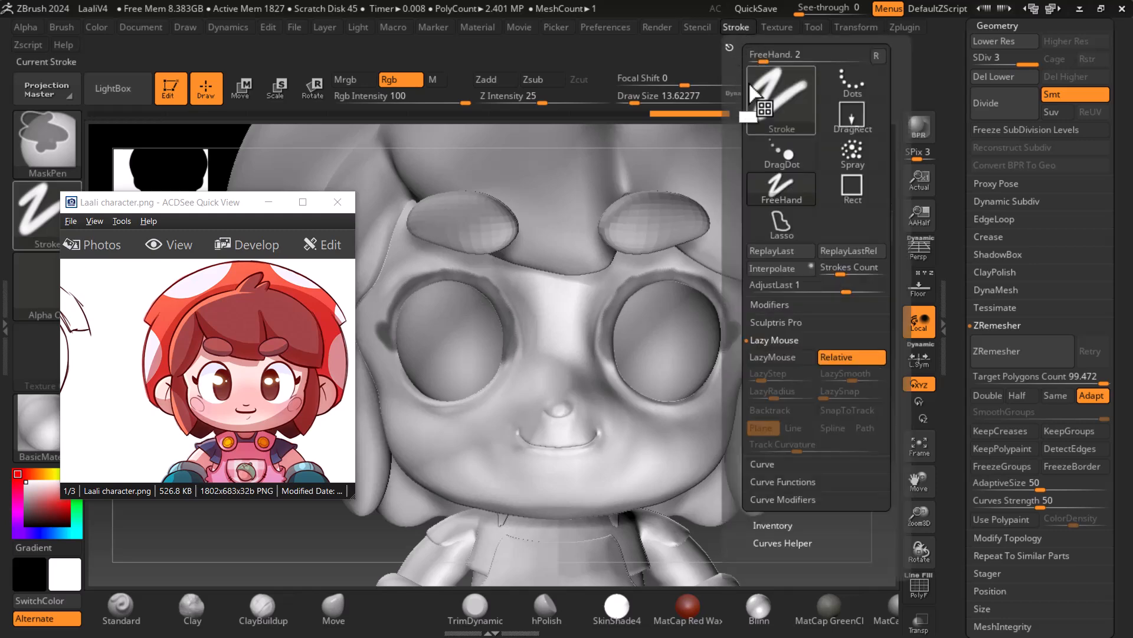
{"action": "mouse_move", "coordinate": [741, 378]}
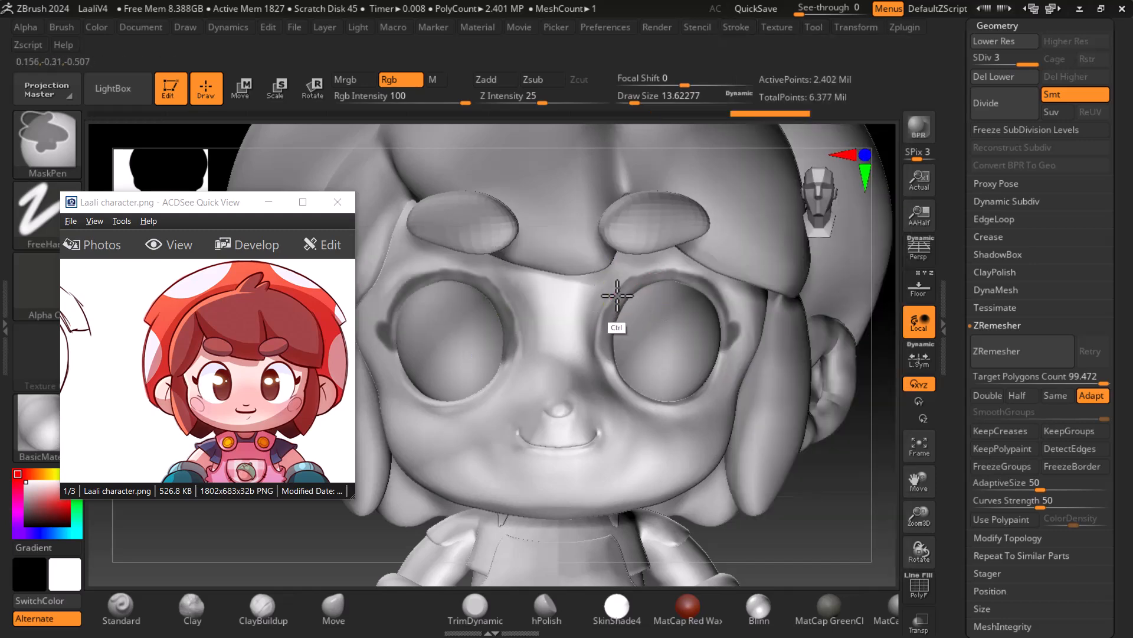
{"action": "mouse_move", "coordinate": [613, 315]}
{"action": "left_mouse_down", "text": "ctrl"}
{"action": "mouse_move", "coordinate": [628, 282]}
{"action": "mouse_move", "coordinate": [683, 269]}
{"action": "mouse_move", "coordinate": [723, 301]}
{"action": "mouse_move", "coordinate": [731, 348]}
{"action": "left_mouse_up", "text": "ctrl"}
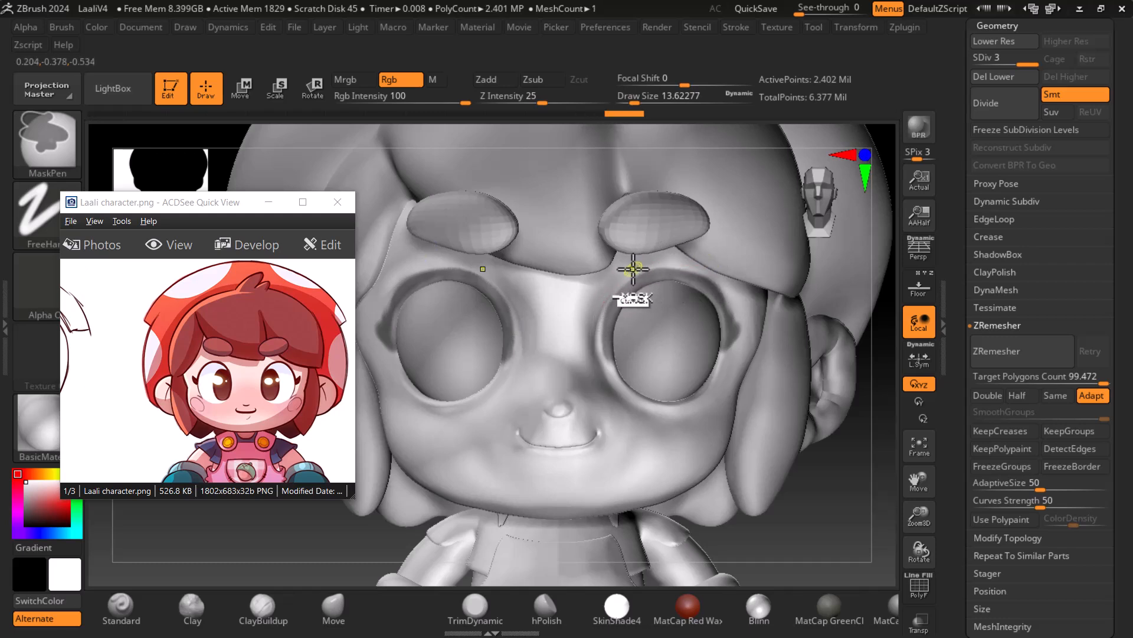
Clean up the lash mask's edges around both eyes by adding and erasing mask, undoing stray strokes
{"action": "mouse_move", "coordinate": [744, 295]}
{"action": "left_mouse_down", "text": "ctrl"}
{"action": "mouse_move", "coordinate": [713, 285]}
{"action": "mouse_move", "coordinate": [718, 268]}
{"action": "left_mouse_up", "text": "ctrl"}
{"action": "key", "text": "ctrl+z"}
{"action": "mouse_move", "coordinate": [626, 272]}
{"action": "left_mouse_down", "text": "ctrl+alt"}
{"action": "mouse_move", "coordinate": [705, 265]}
{"action": "mouse_move", "coordinate": [695, 269]}
{"action": "mouse_move", "coordinate": [725, 284]}
{"action": "mouse_move", "coordinate": [750, 328]}
{"action": "mouse_move", "coordinate": [756, 314]}
{"action": "mouse_move", "coordinate": [731, 326]}
{"action": "mouse_move", "coordinate": [733, 316]}
{"action": "mouse_move", "coordinate": [725, 350]}
{"action": "left_mouse_up", "text": "ctrl+alt"}
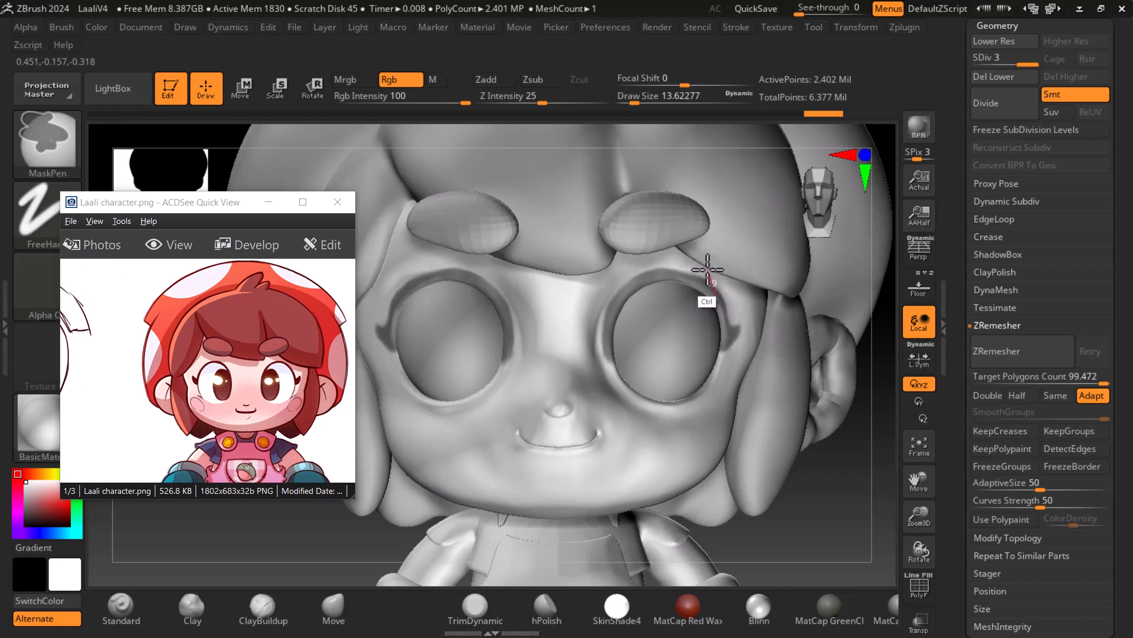
{"action": "left_click_drag", "start_coordinate": [689, 261], "coordinate": [688, 263], "text": "ctrl"}
{"action": "key", "text": "ctrl+z"}
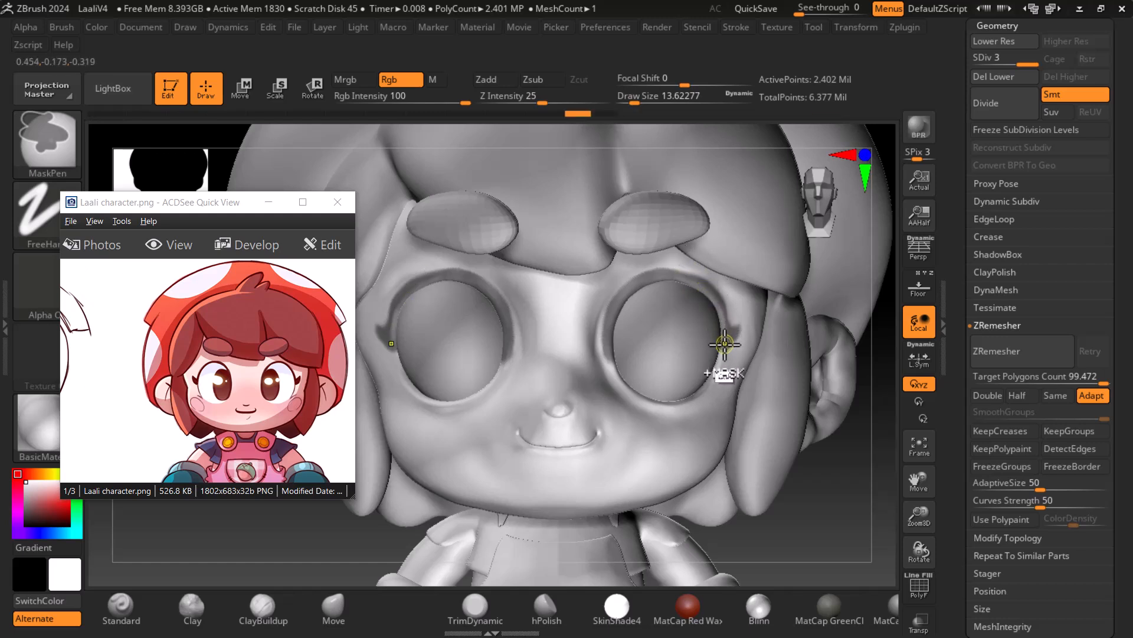
{"action": "left_click_drag", "start_coordinate": [613, 310], "coordinate": [615, 313], "text": "ctrl"}
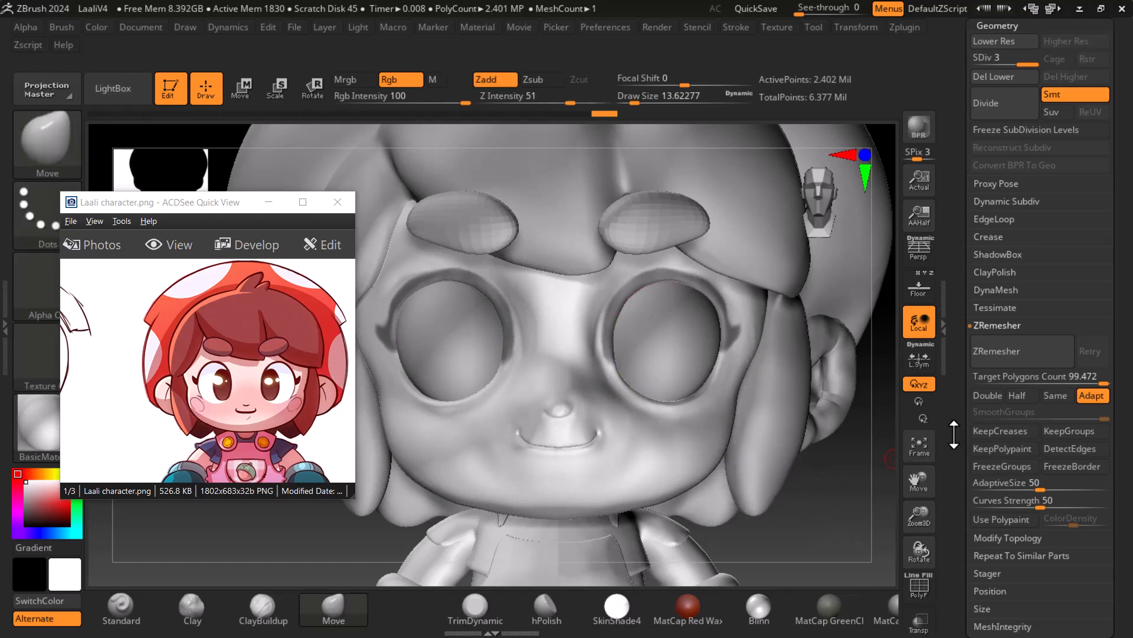
Open the Extract settings for the masked body subtool LaaliV2
{"action": "scroll", "coordinate": [954, 434], "scroll_direction": "up", "scroll_amount": 2}
{"action": "left_click_drag", "start_coordinate": [959, 118], "coordinate": [960, 176]}
{"action": "left_click", "coordinate": [992, 79]}
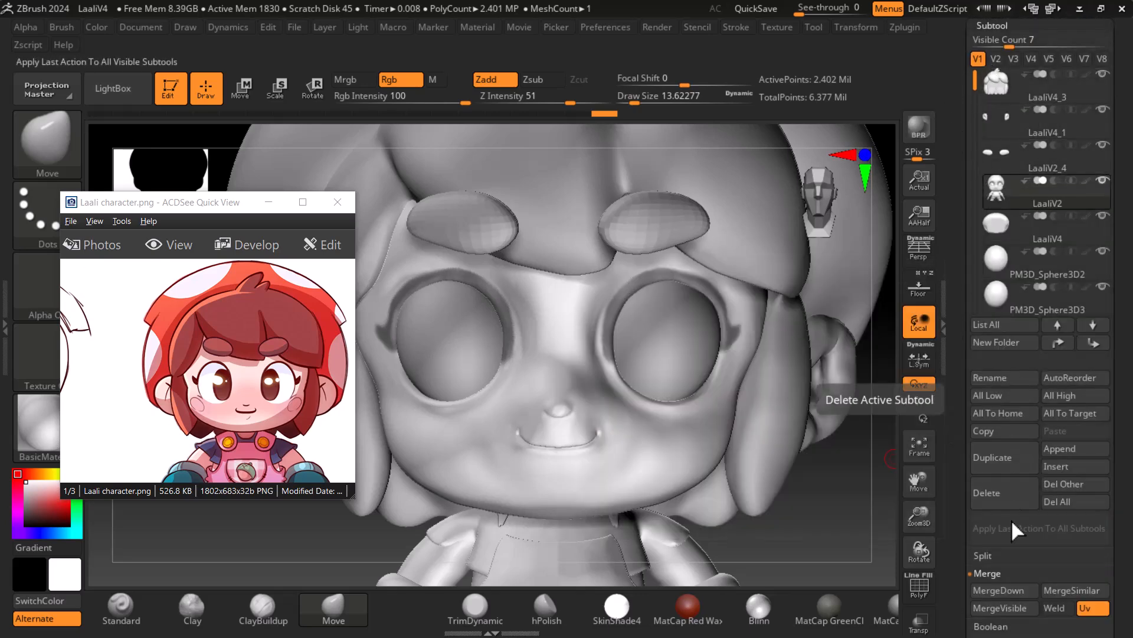
{"action": "left_click_drag", "start_coordinate": [959, 537], "coordinate": [945, 430]}
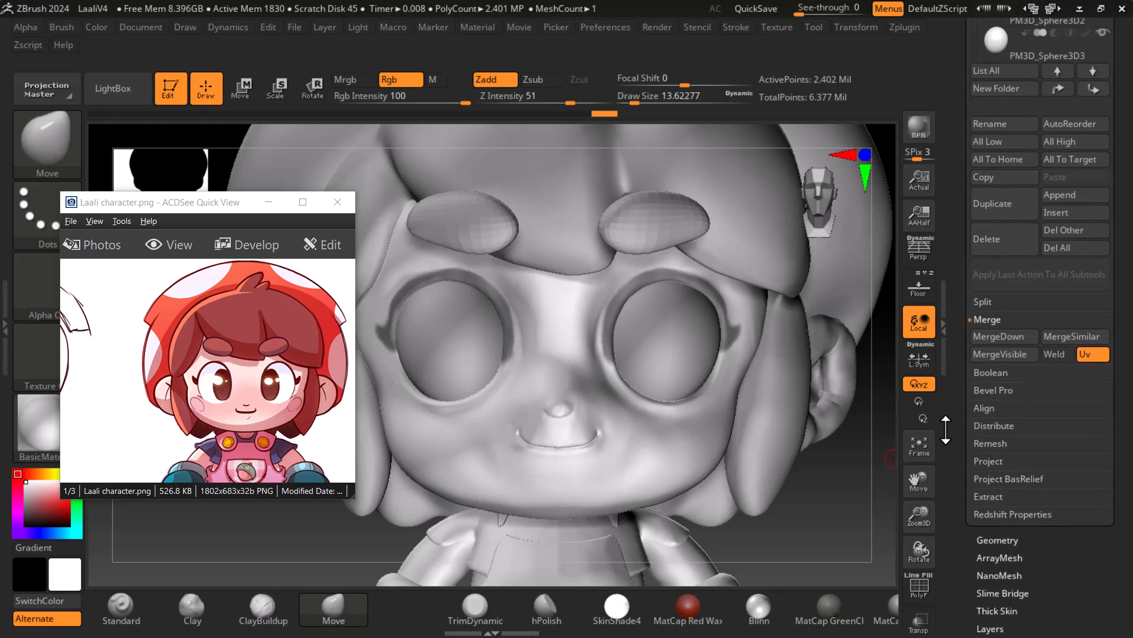
{"action": "left_click", "coordinate": [988, 496]}
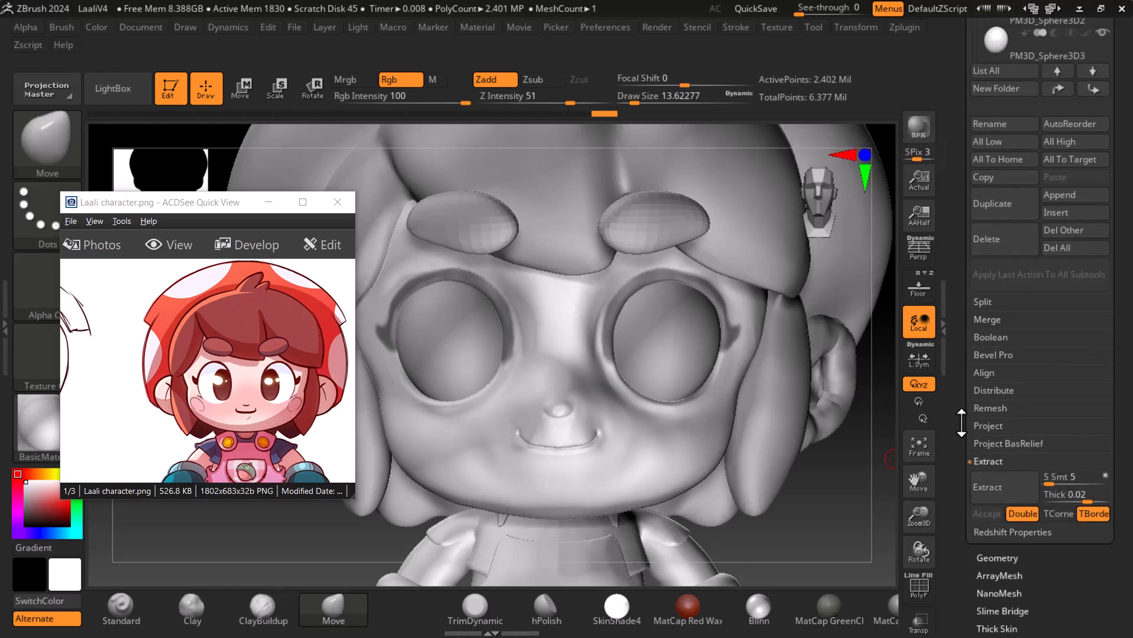
Hide the other subtools and clean up the lash mask on the upper eyelids of the exposed head
{"action": "left_click_drag", "start_coordinate": [951, 207], "coordinate": [956, 270]}
{"action": "left_click", "coordinate": [1103, 85]}
{"action": "mouse_move", "coordinate": [816, 413]}
{"action": "left_mouse_down"}
{"action": "mouse_move", "coordinate": [802, 387]}
{"action": "mouse_move", "coordinate": [811, 420]}
{"action": "left_mouse_up"}
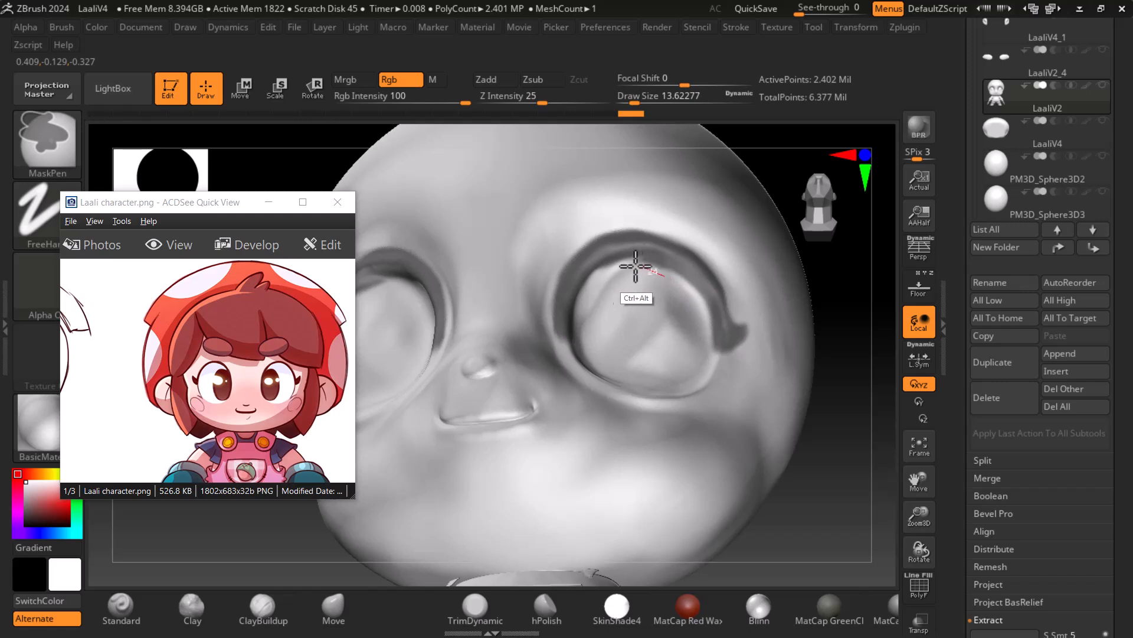
{"action": "mouse_move", "coordinate": [845, 476]}
{"action": "left_mouse_down", "text": "shift"}
{"action": "mouse_move", "coordinate": [857, 494]}
{"action": "mouse_move", "coordinate": [845, 496]}
{"action": "mouse_move", "coordinate": [840, 470]}
{"action": "mouse_move", "coordinate": [885, 447]}
{"action": "left_mouse_up", "text": "shift"}
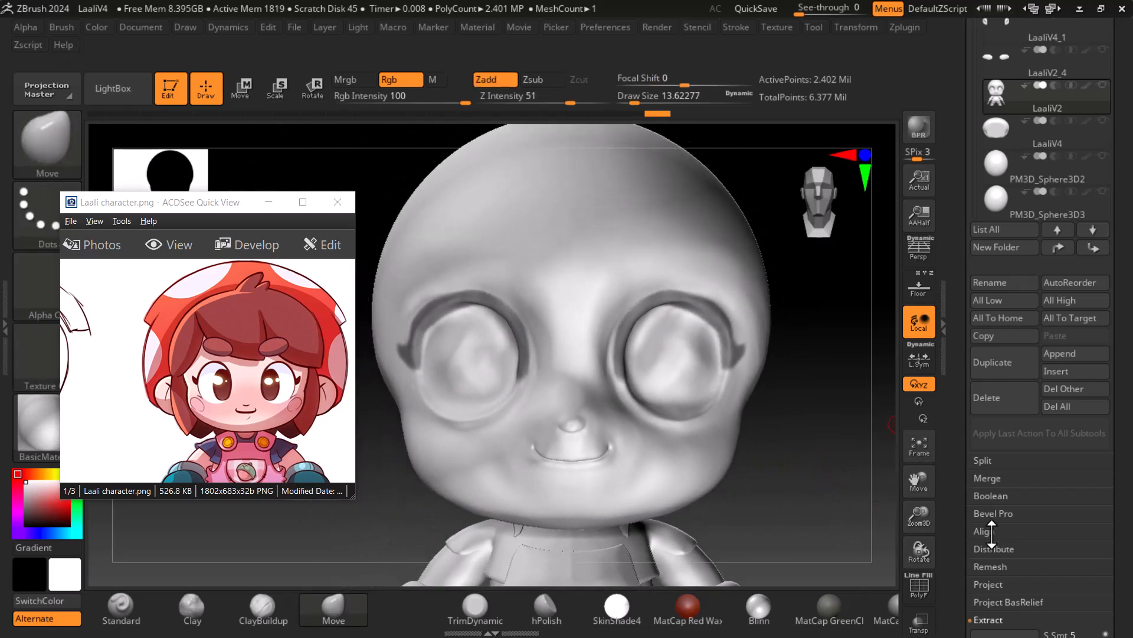
Extract the masked eyelash shapes from the head with a thickness of 0.009 and accept them as a new subtool
{"action": "scroll", "coordinate": [963, 553], "scroll_direction": "down", "scroll_amount": 4}
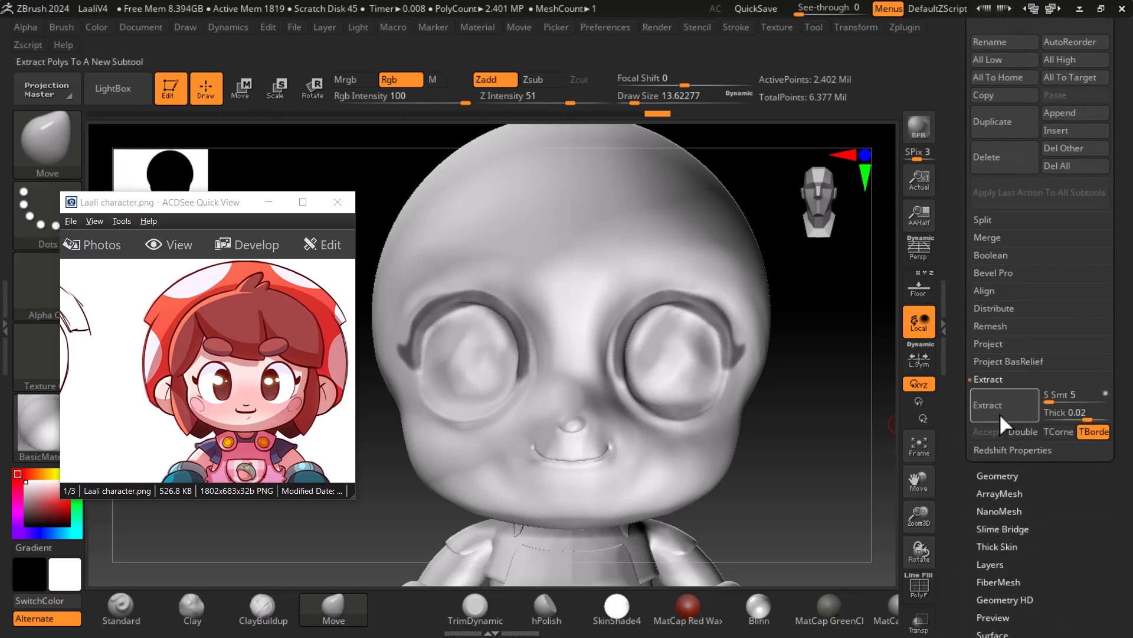
{"action": "left_click", "coordinate": [1000, 407]}
{"action": "mouse_move", "coordinate": [868, 495]}
{"action": "left_mouse_down"}
{"action": "mouse_move", "coordinate": [859, 507]}
{"action": "mouse_move", "coordinate": [955, 451]}
{"action": "left_mouse_up"}
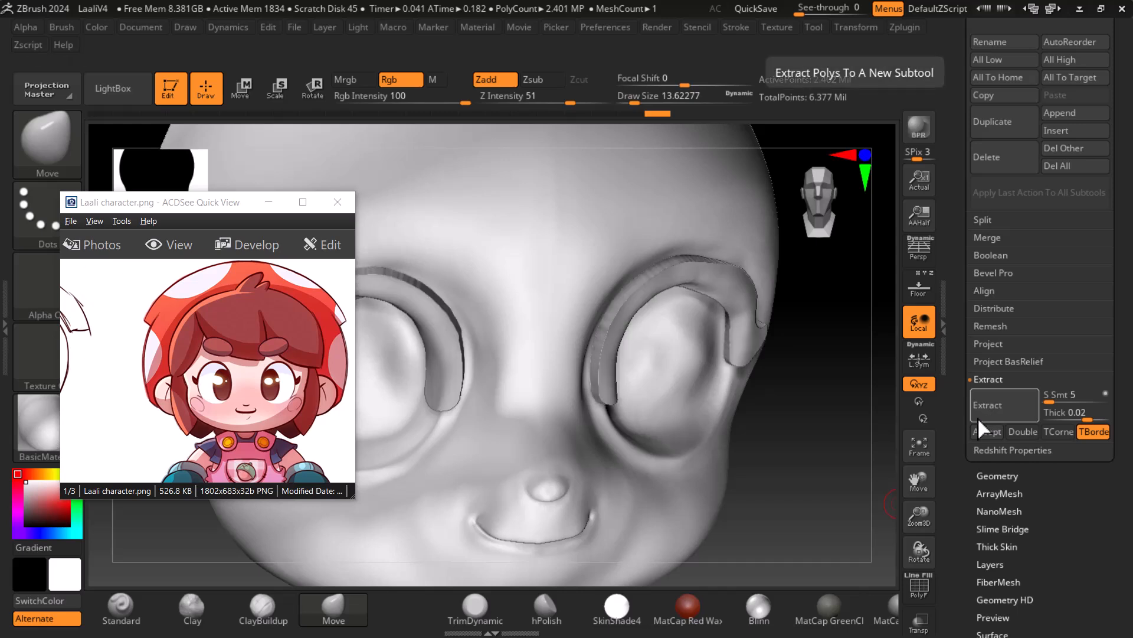
{"action": "left_click", "coordinate": [1063, 414]}
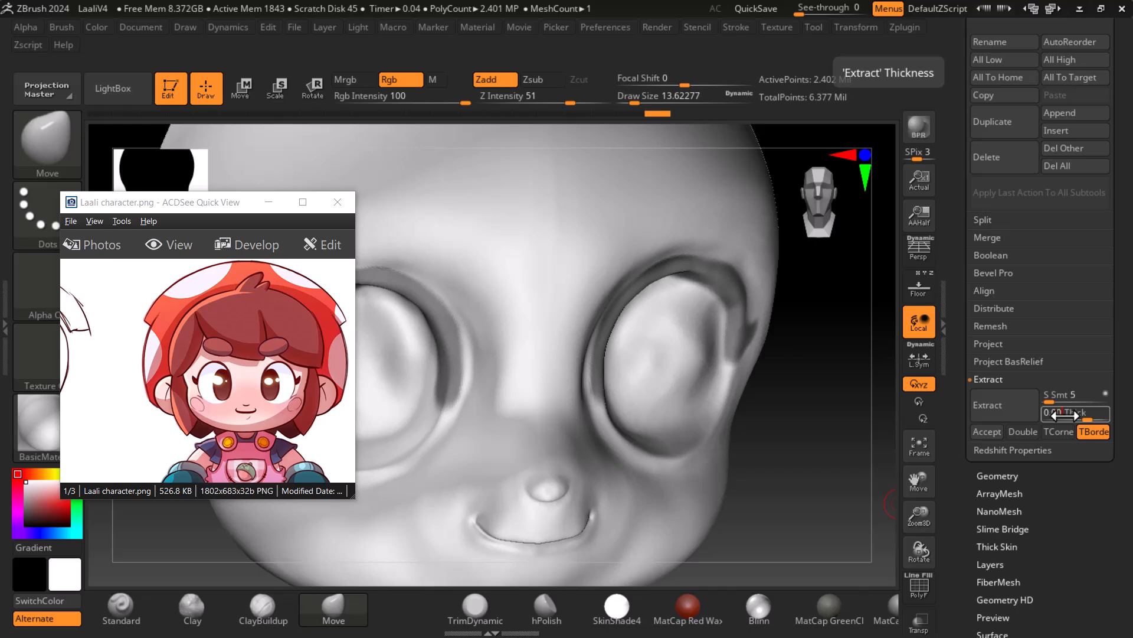
{"action": "type", "text": "0.009"}
{"action": "key", "text": "Return"}
{"action": "left_click", "coordinate": [1007, 405]}
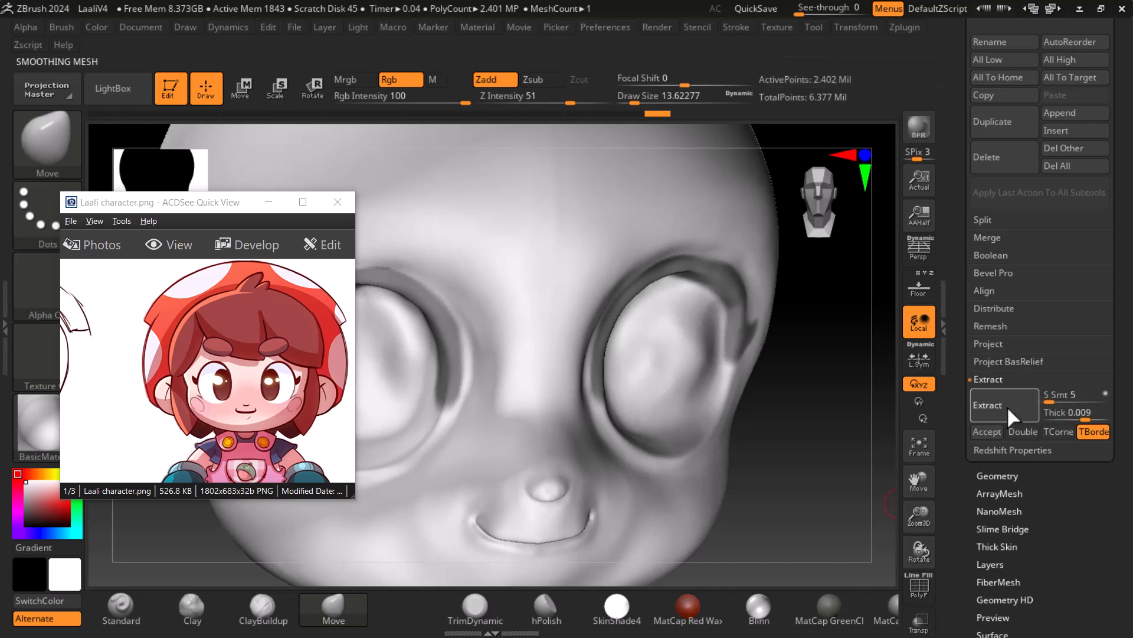
{"action": "left_click", "coordinate": [998, 430]}
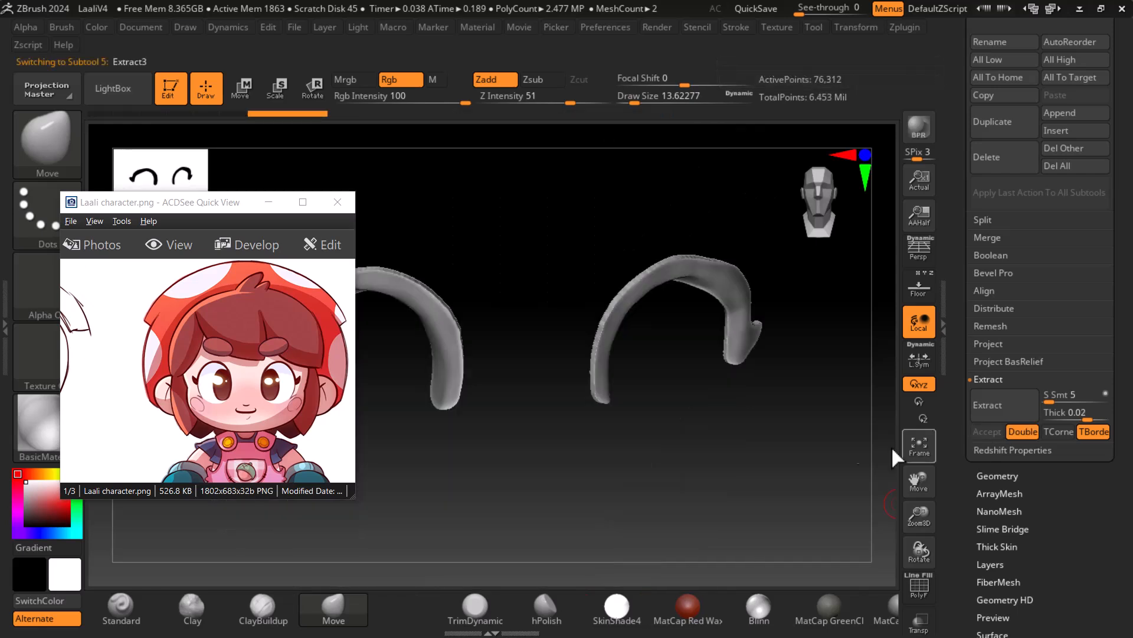
Enlarge the draw size to about 30, clear the reference window out of the way and smooth the extracted lashes
{"action": "mouse_move", "coordinate": [799, 458]}
{"action": "left_mouse_down"}
{"action": "mouse_move", "coordinate": [774, 449]}
{"action": "mouse_move", "coordinate": [796, 448]}
{"action": "mouse_move", "coordinate": [807, 478]}
{"action": "left_mouse_up"}
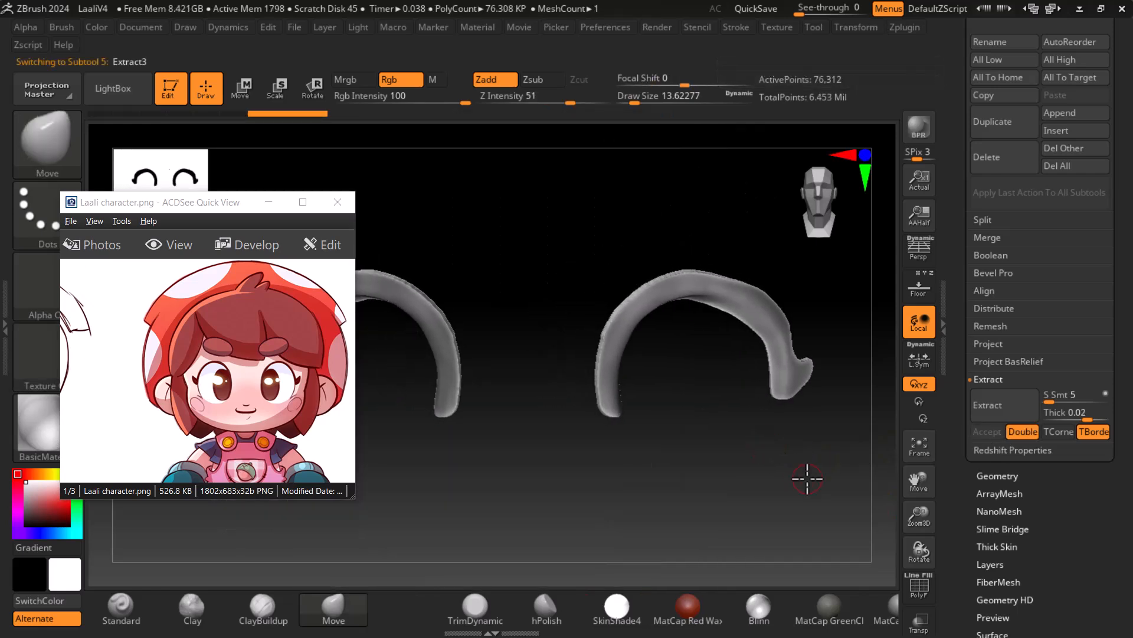
{"action": "key", "text": "bracketright"}
{"action": "mouse_move", "coordinate": [734, 284]}
{"action": "left_mouse_down", "text": "shift"}
{"action": "mouse_move", "coordinate": [607, 341]}
{"action": "mouse_move", "coordinate": [605, 384]}
{"action": "left_mouse_up", "text": "shift"}
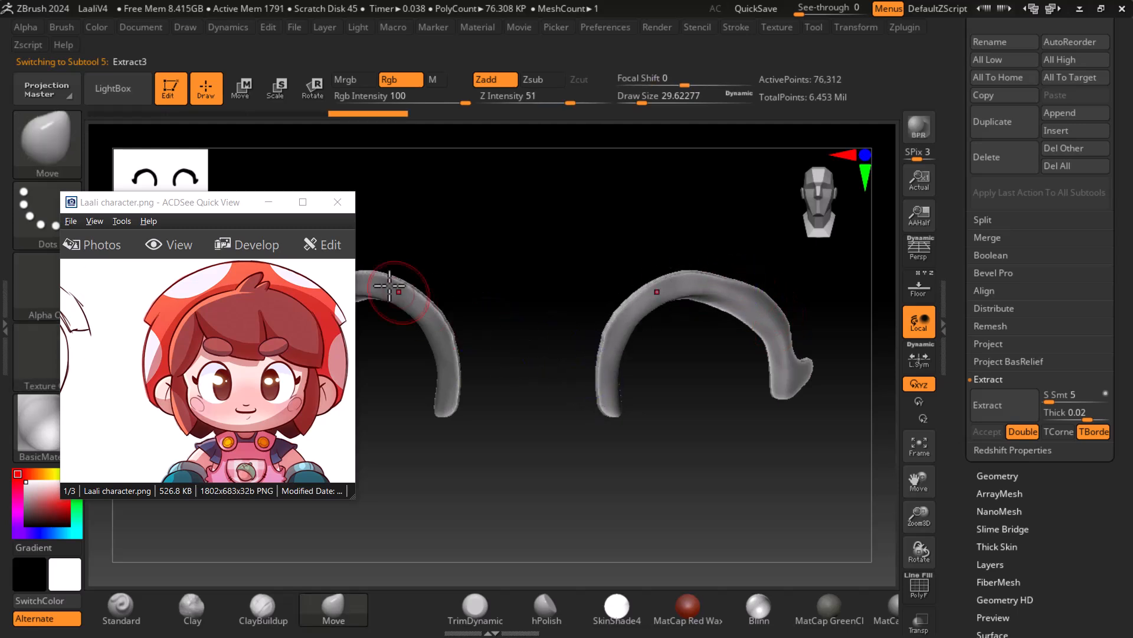
{"action": "left_click", "coordinate": [268, 202]}
{"action": "key", "text": "shift"}
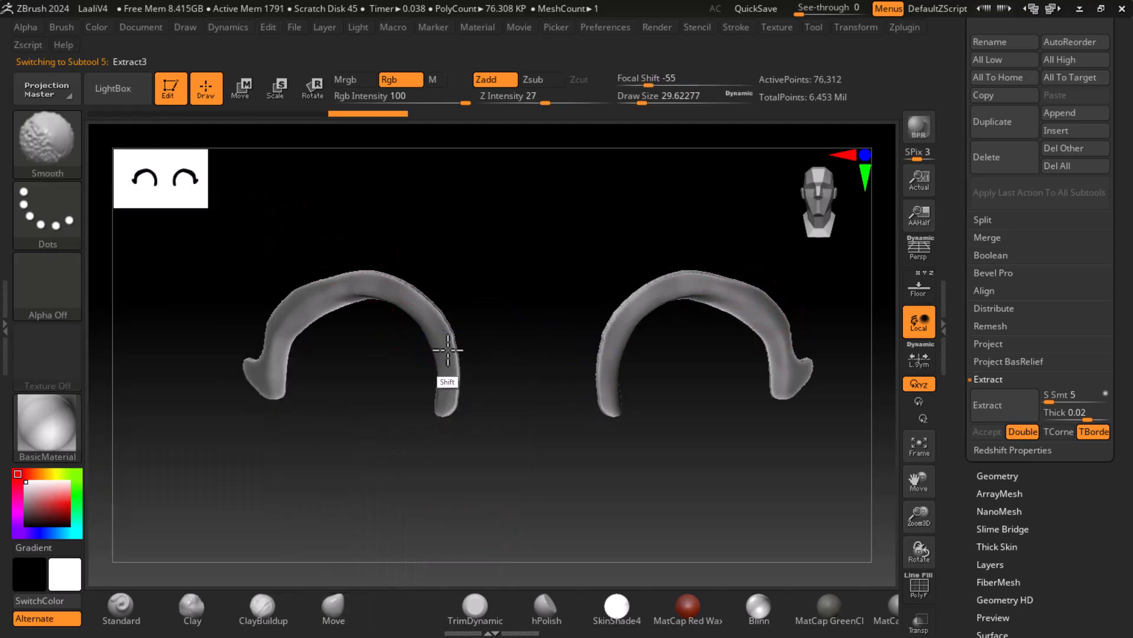
{"action": "mouse_move", "coordinate": [375, 292]}
{"action": "left_mouse_down", "text": "shift"}
{"action": "mouse_move", "coordinate": [304, 299]}
{"action": "mouse_move", "coordinate": [306, 278]}
{"action": "mouse_move", "coordinate": [312, 311]}
{"action": "left_mouse_up", "text": "shift"}
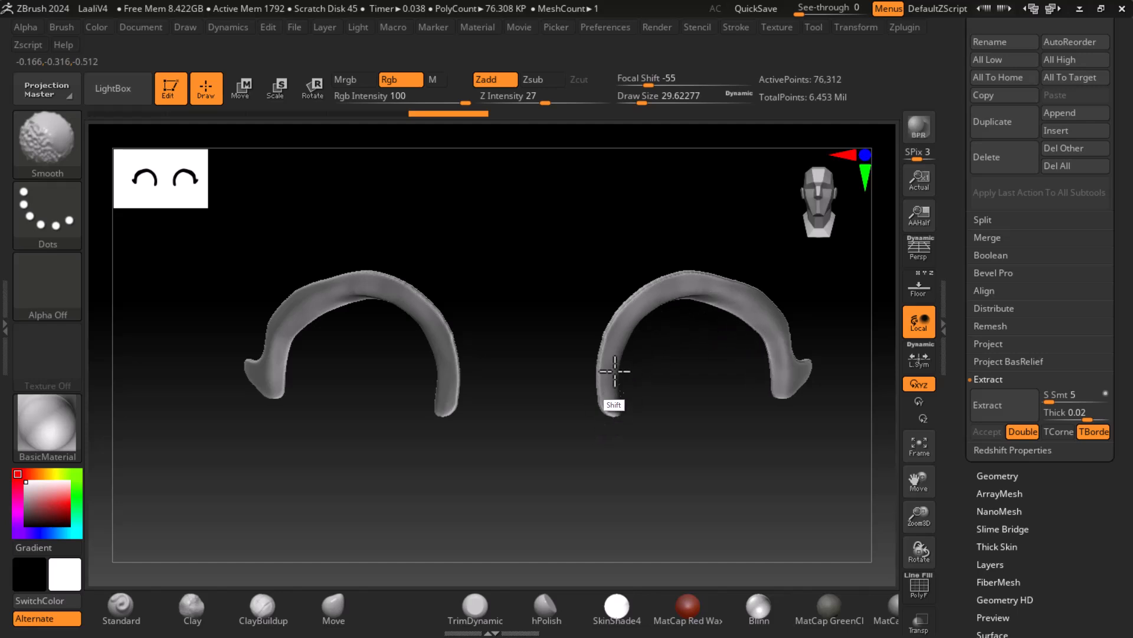
{"action": "left_click_drag", "start_coordinate": [738, 448], "coordinate": [725, 364]}
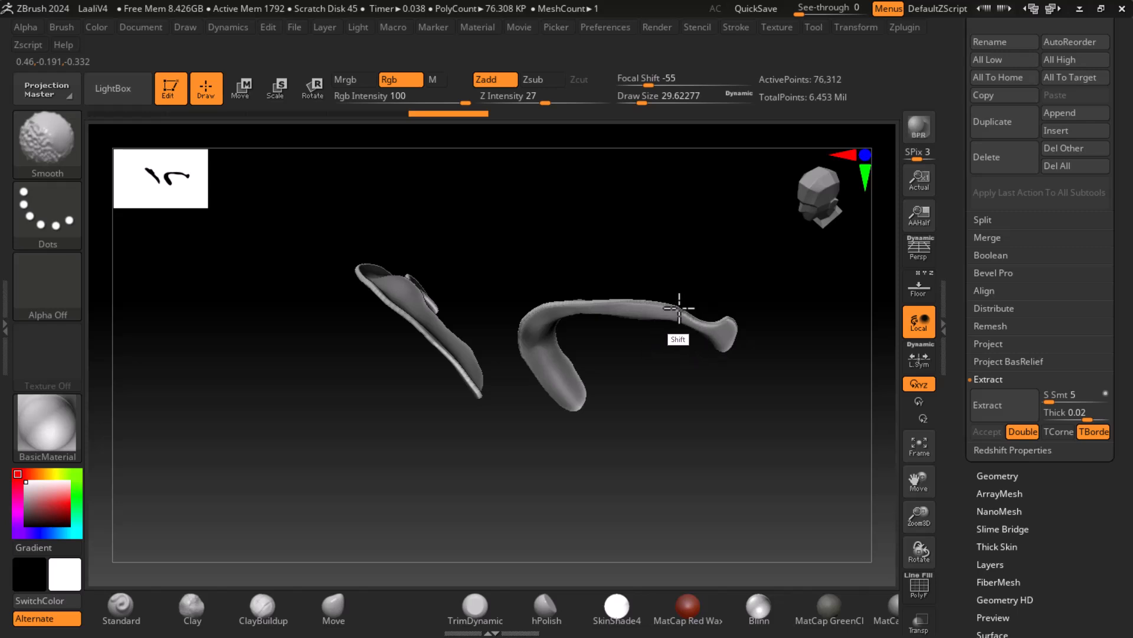
{"action": "mouse_move", "coordinate": [734, 445]}
{"action": "left_mouse_down", "text": "shift"}
{"action": "mouse_move", "coordinate": [777, 445]}
{"action": "mouse_move", "coordinate": [803, 400]}
{"action": "left_mouse_up", "text": "shift"}
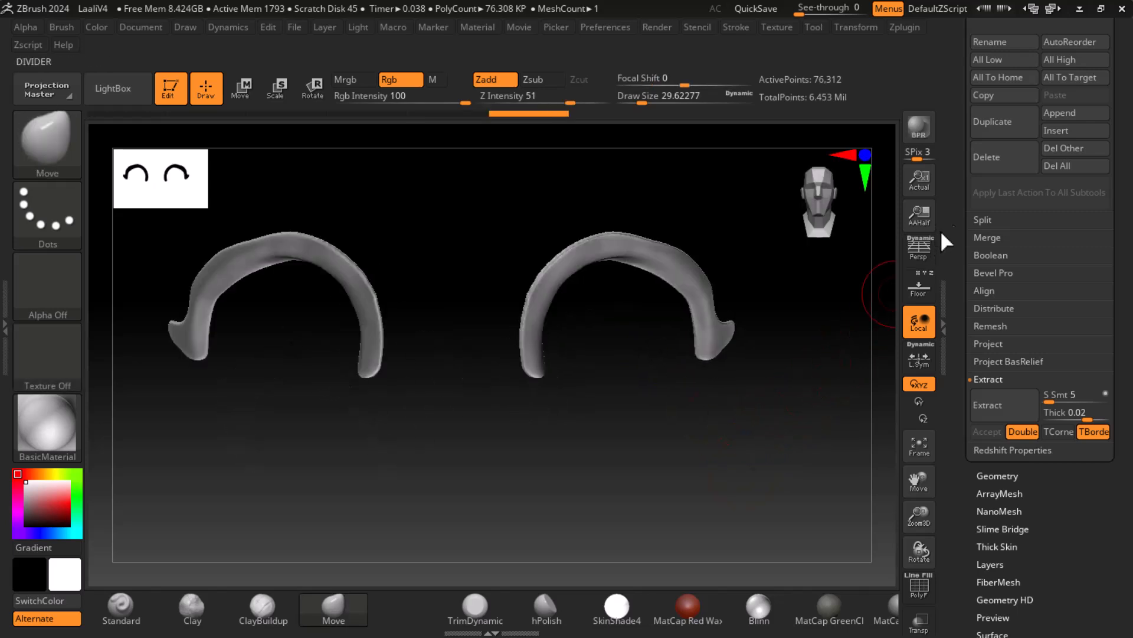
Show all subtools again and smooth the outer ends of the lashes against the face
{"action": "scroll", "coordinate": [968, 233], "scroll_direction": "up", "scroll_amount": 5}
{"action": "scroll", "coordinate": [951, 172], "scroll_direction": "up", "scroll_amount": 4}
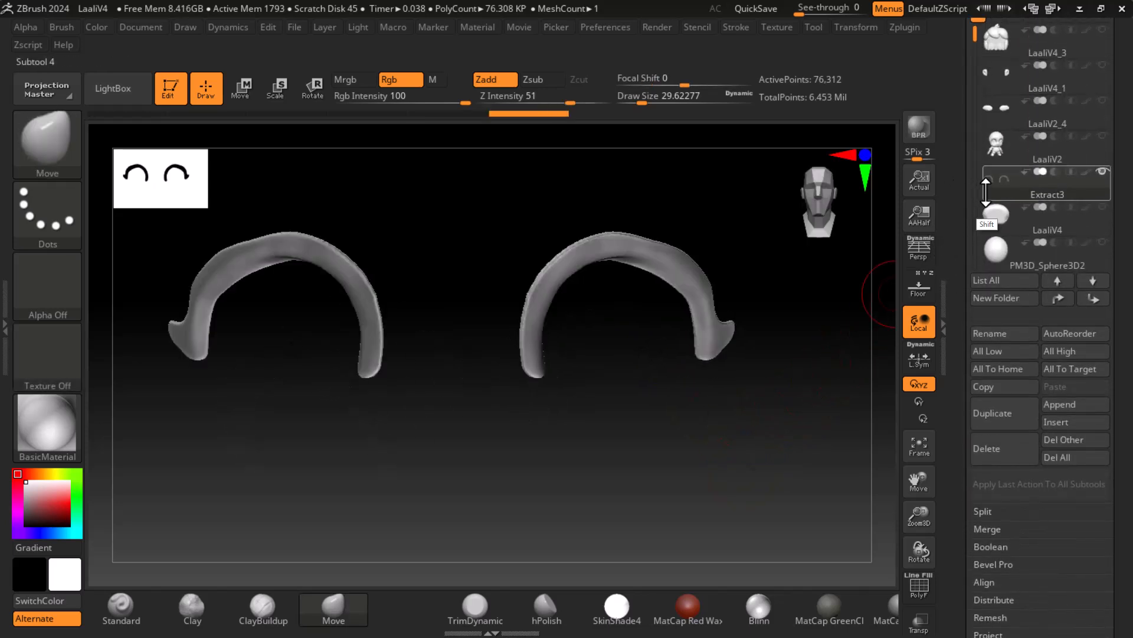
{"action": "left_click", "coordinate": [1102, 171], "text": "shift"}
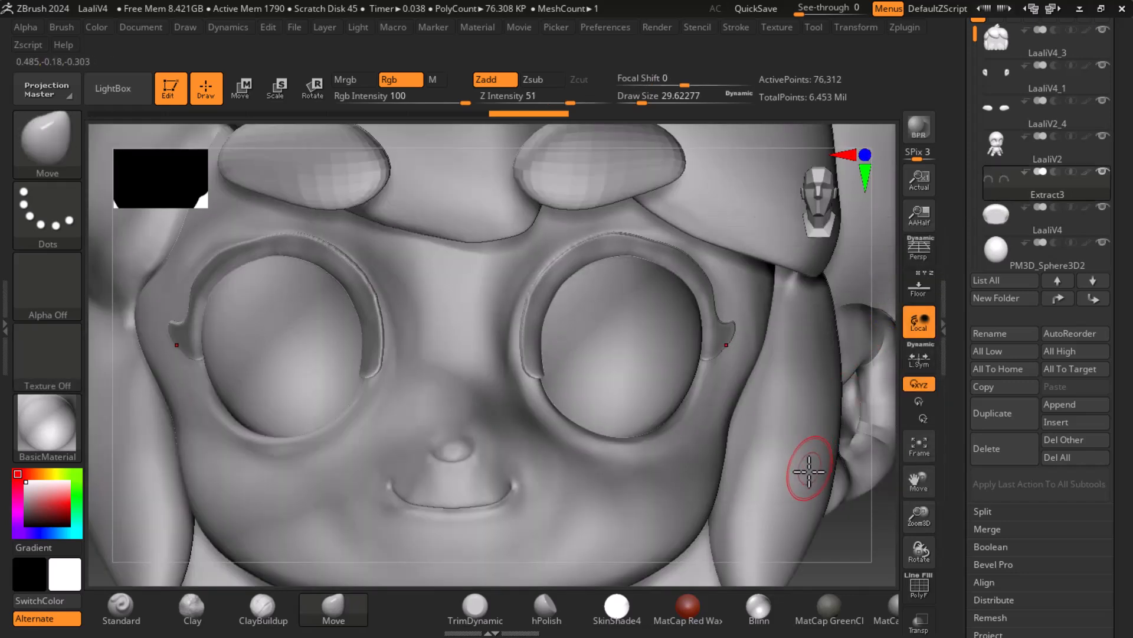
{"action": "key", "text": "shift"}
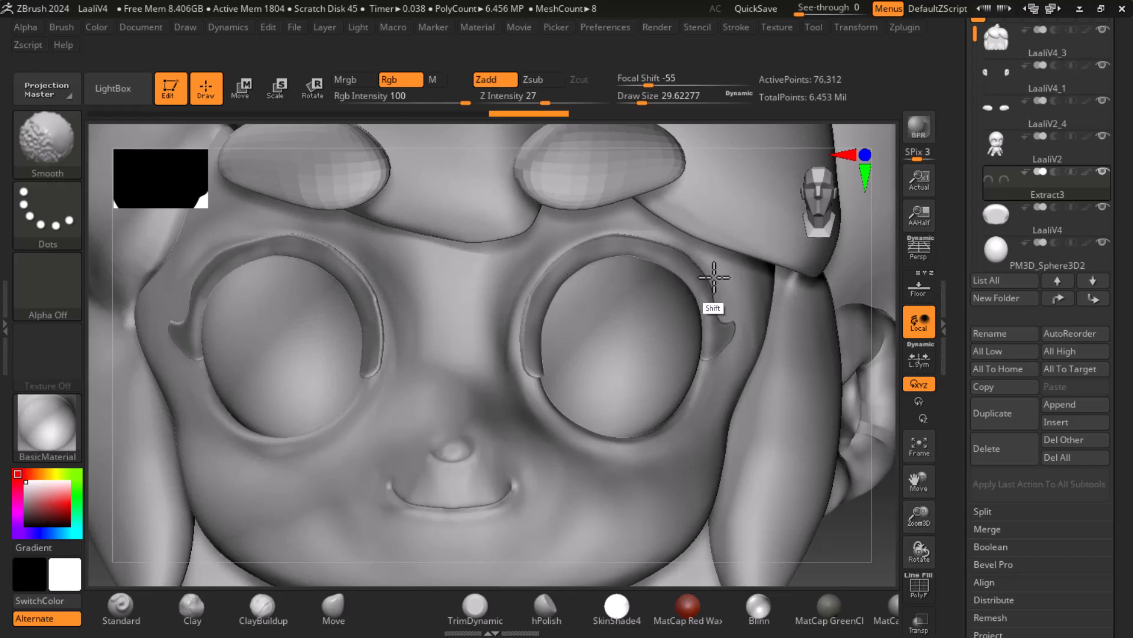
{"action": "left_click_drag", "start_coordinate": [699, 372], "coordinate": [688, 413], "text": "shift"}
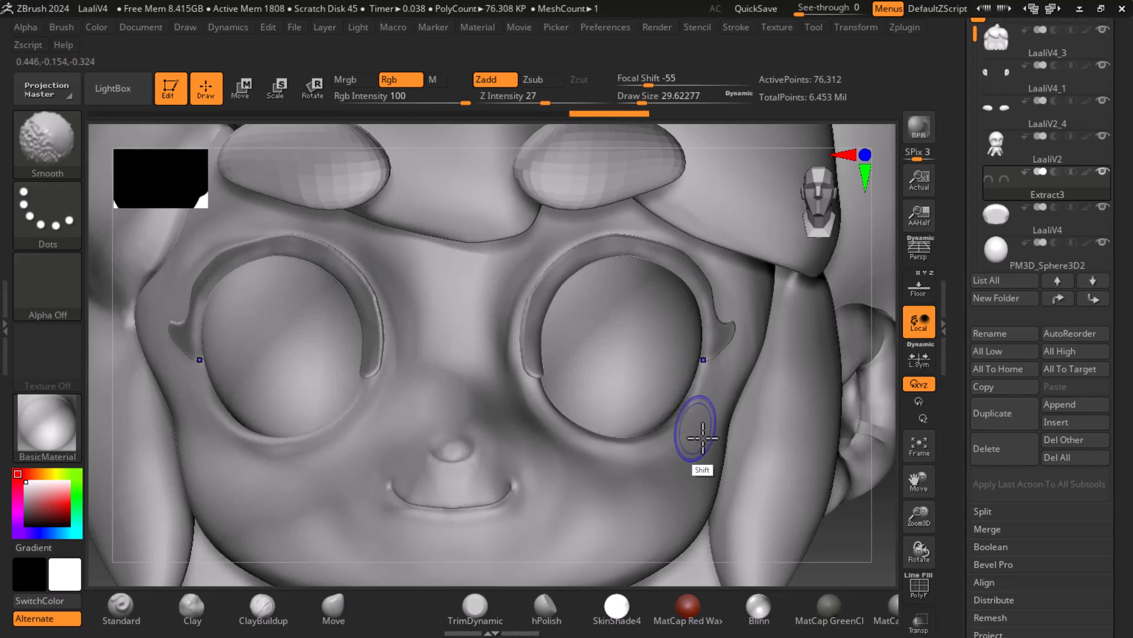
Try to subdivide the lashes, decline Dynamic Subdiv and clear the mask on the lash subtool
{"action": "key", "text": "d"}
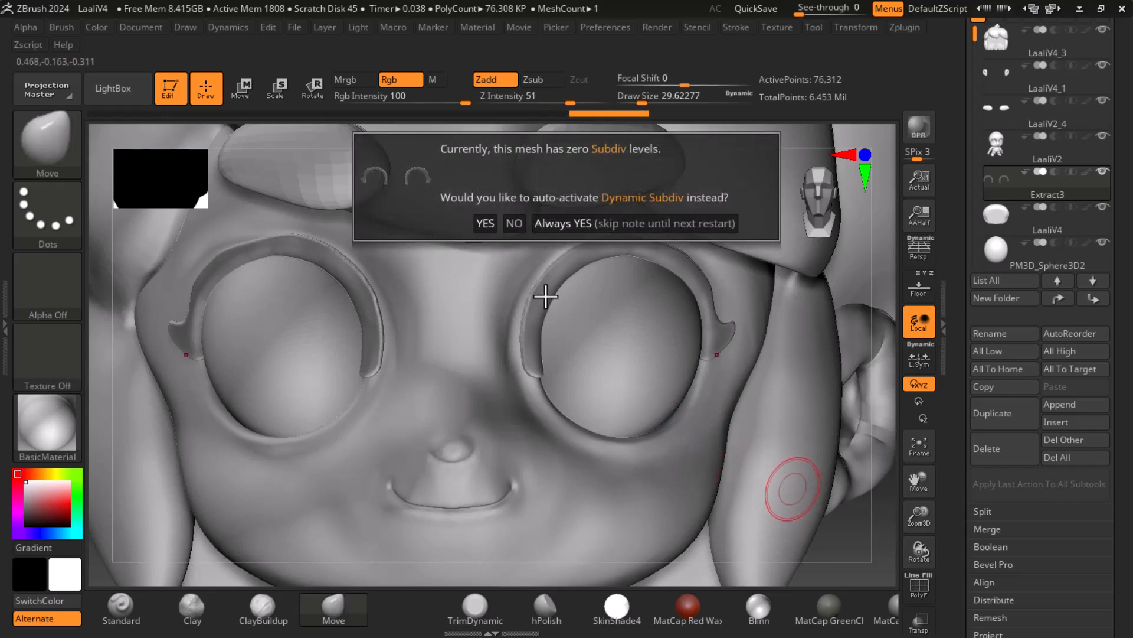
{"action": "left_click", "coordinate": [514, 223]}
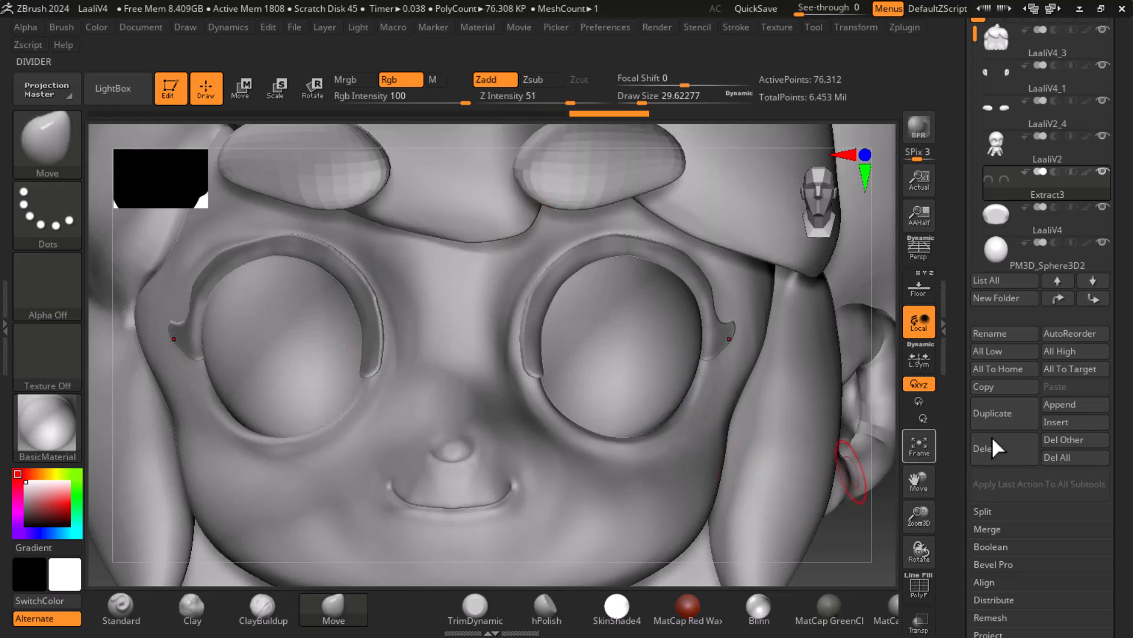
{"action": "key", "text": "f"}
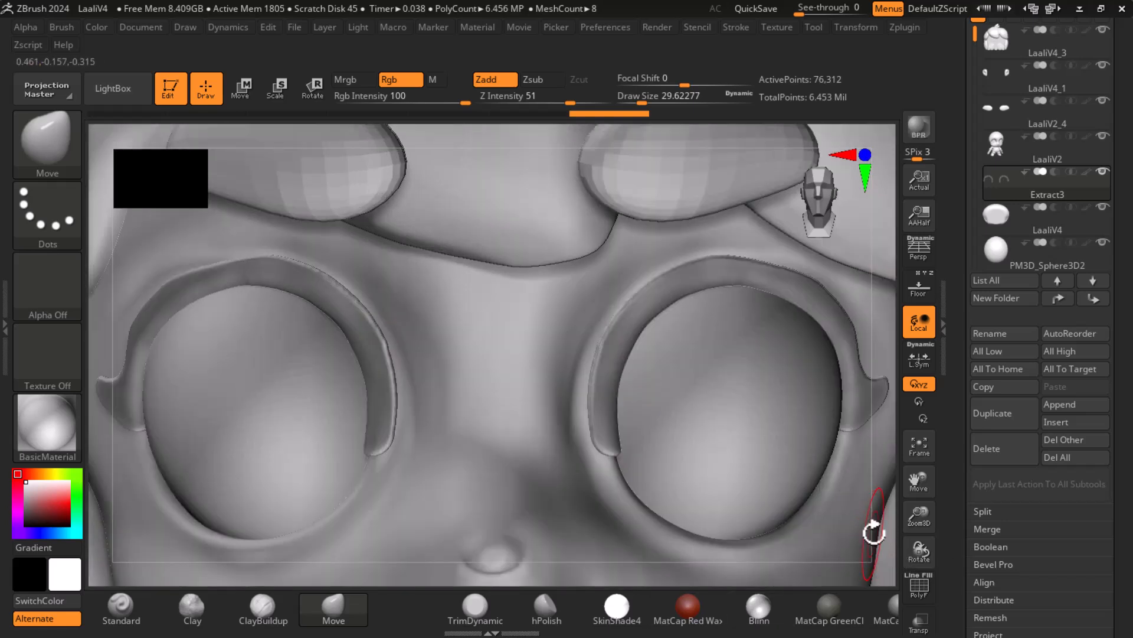
{"action": "key", "text": "f"}
{"action": "mouse_move", "coordinate": [795, 392]}
{"action": "left_mouse_down", "text": "ctrl"}
{"action": "mouse_move", "coordinate": [797, 439]}
{"action": "mouse_move", "coordinate": [827, 501]}
{"action": "mouse_move", "coordinate": [774, 476]}
{"action": "left_mouse_up", "text": "ctrl"}
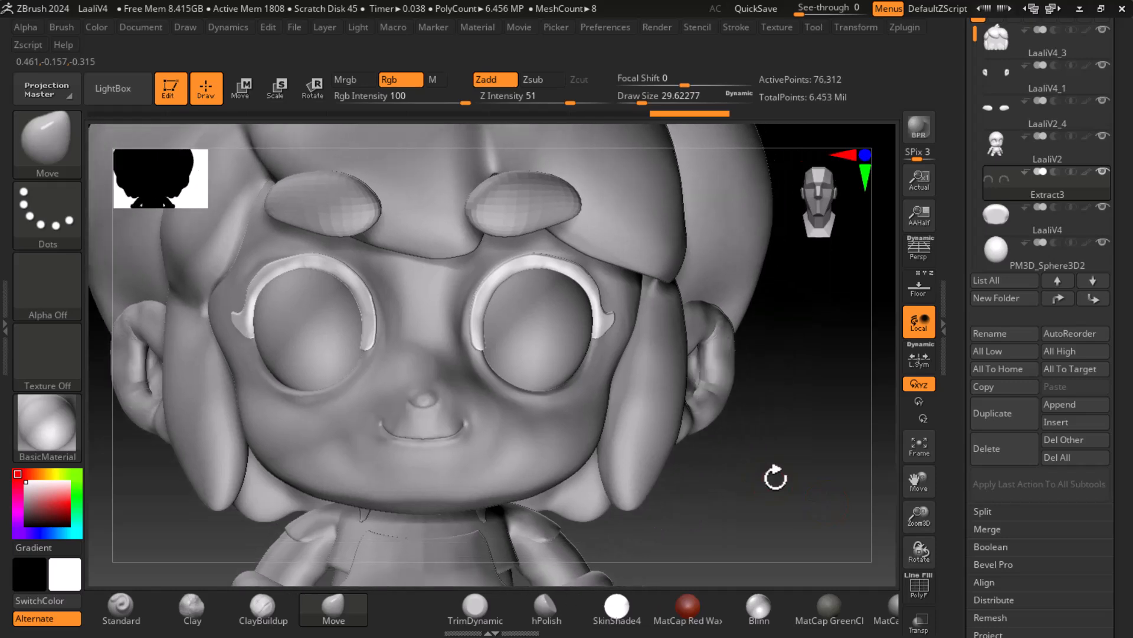
Compare the lashes with the Laali character reference image and adjust their outer tips with the Move brush
{"action": "key", "text": "super"}
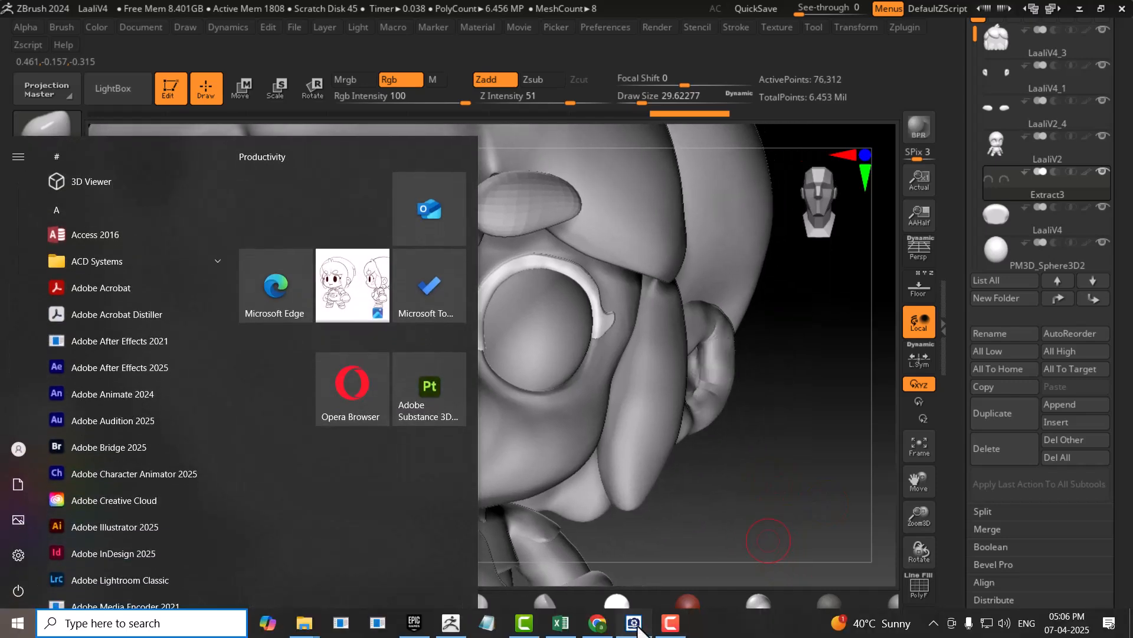
{"action": "left_click", "coordinate": [637, 621]}
{"action": "left_click", "coordinate": [732, 497]}
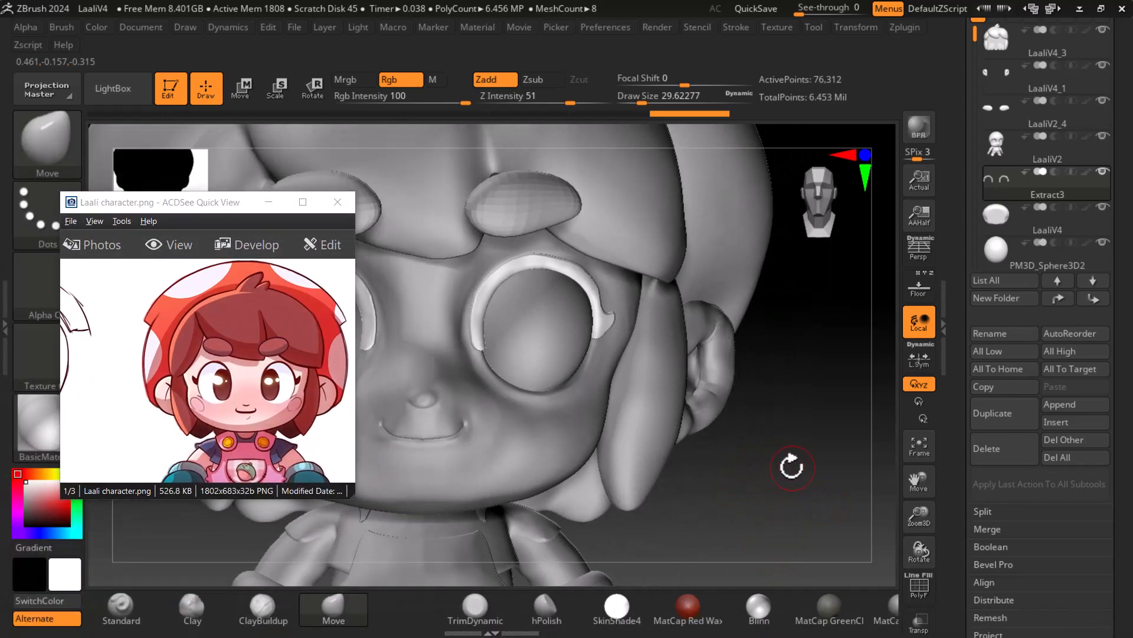
{"action": "left_click_drag", "start_coordinate": [805, 470], "coordinate": [716, 324]}
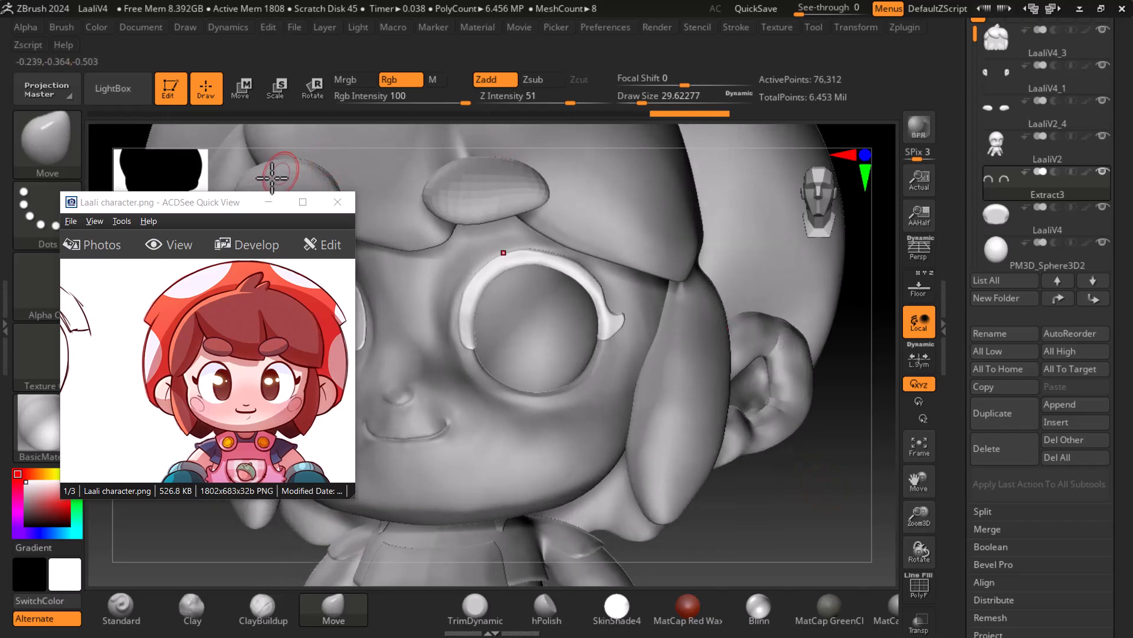
{"action": "left_click", "coordinate": [267, 202]}
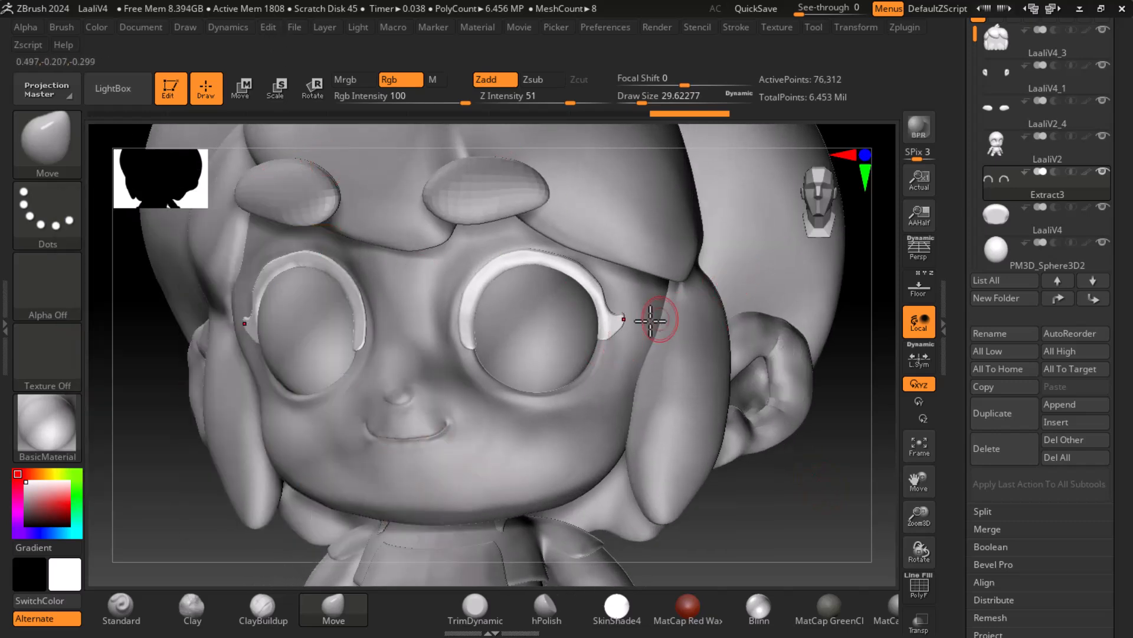
{"action": "left_click_drag", "start_coordinate": [626, 321], "coordinate": [621, 335]}
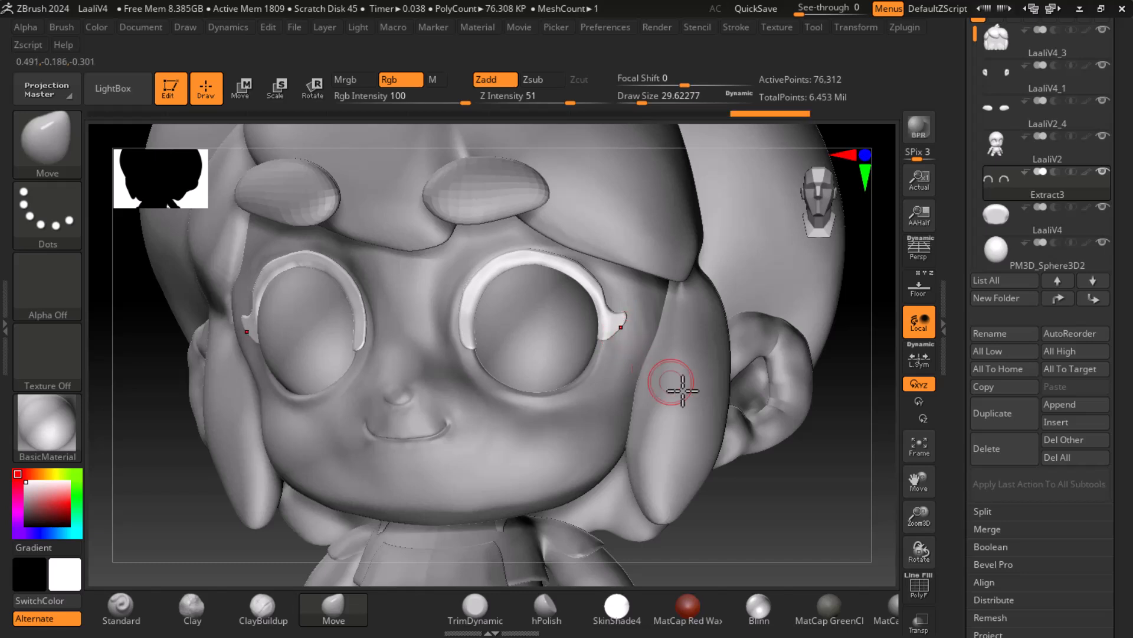
Overlay the reference drawing in front view, refine the lash tips and smooth the upper arcs to match, and hide the overlay
{"action": "left_click_drag", "start_coordinate": [826, 472], "coordinate": [856, 489], "text": "shift"}
{"action": "left_click", "coordinate": [921, 287]}
{"action": "left_click_drag", "start_coordinate": [812, 418], "coordinate": [663, 336], "text": "alt"}
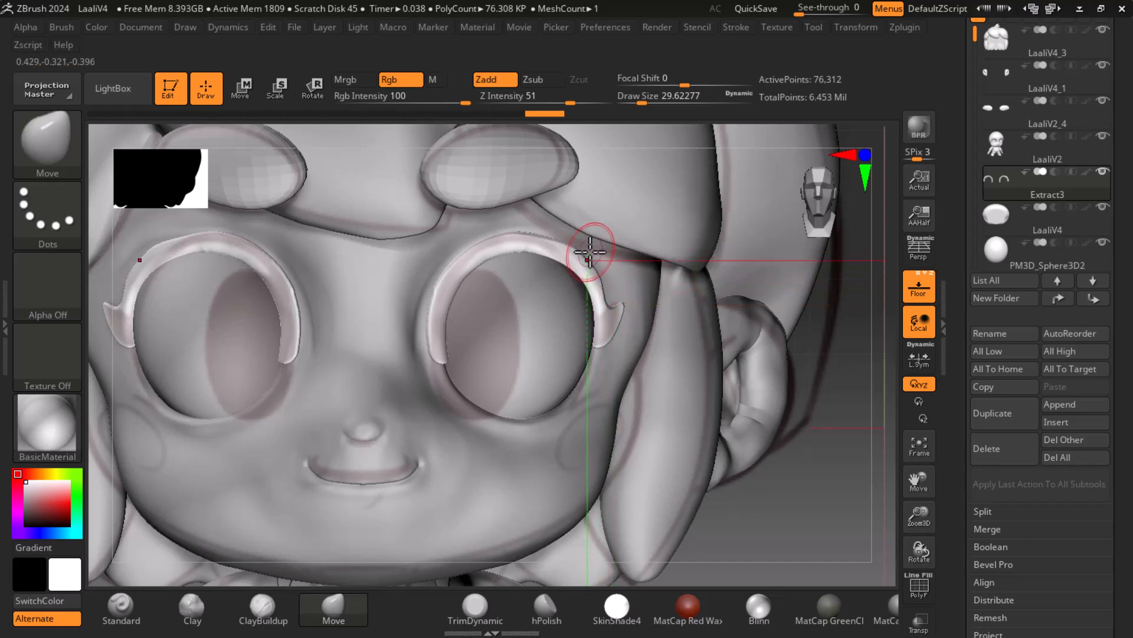
{"action": "key", "text": "shift"}
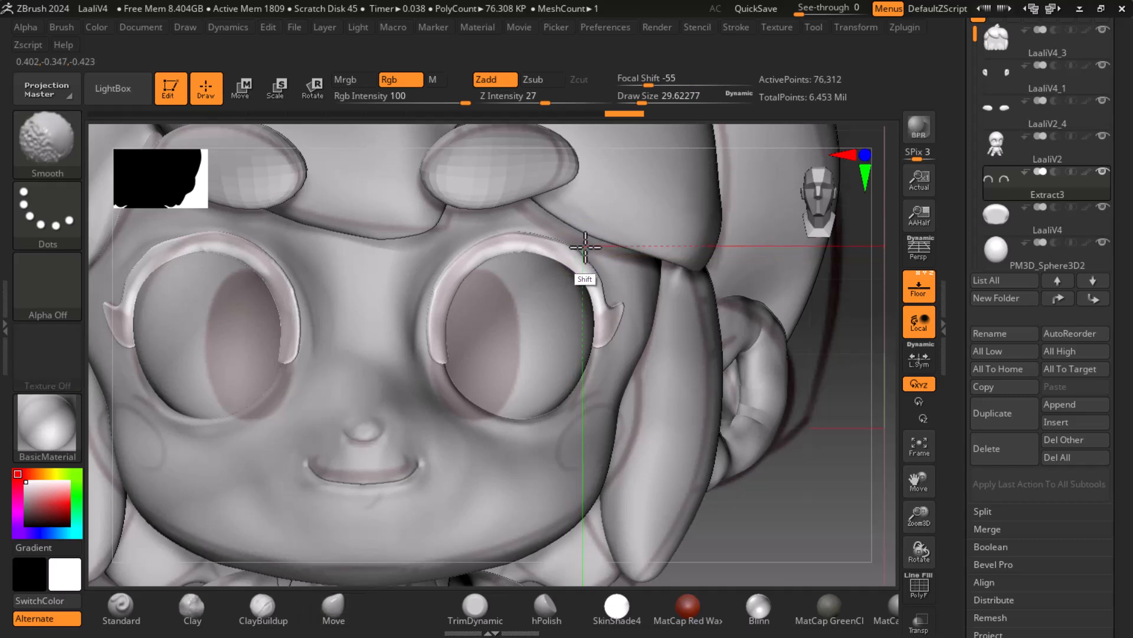
{"action": "left_click_drag", "start_coordinate": [551, 236], "coordinate": [466, 240], "text": "shift"}
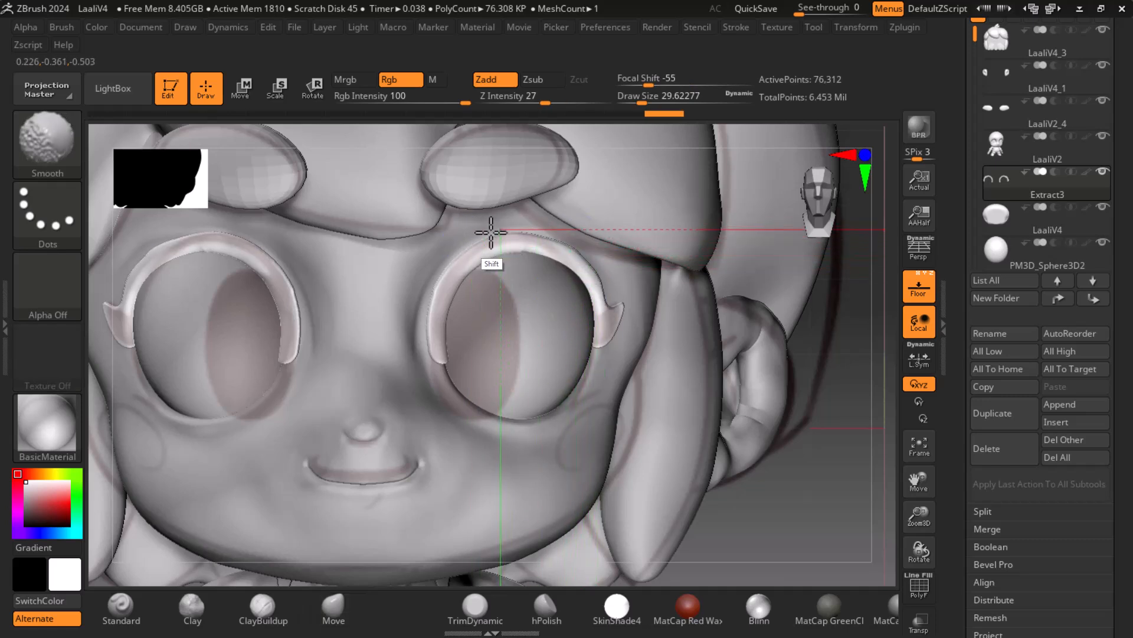
{"action": "left_click_drag", "start_coordinate": [450, 253], "coordinate": [587, 233], "text": "shift"}
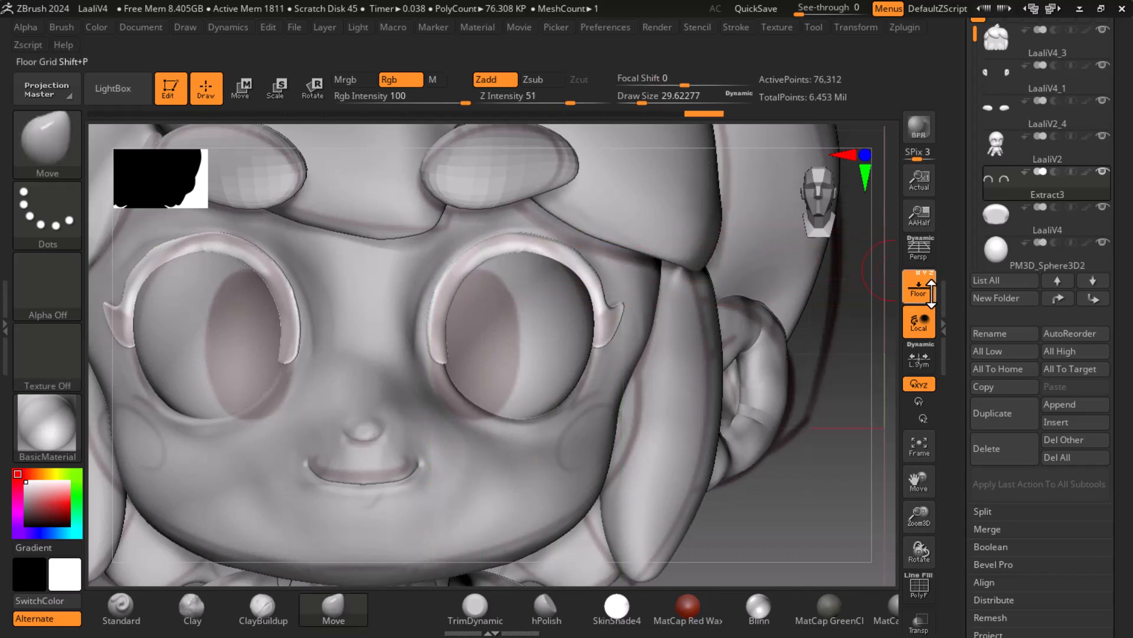
{"action": "left_click", "coordinate": [934, 292]}
Smooth the lashes along the eye rims and check their shape on the whole head
{"action": "left_click_drag", "start_coordinate": [827, 481], "coordinate": [718, 432]}
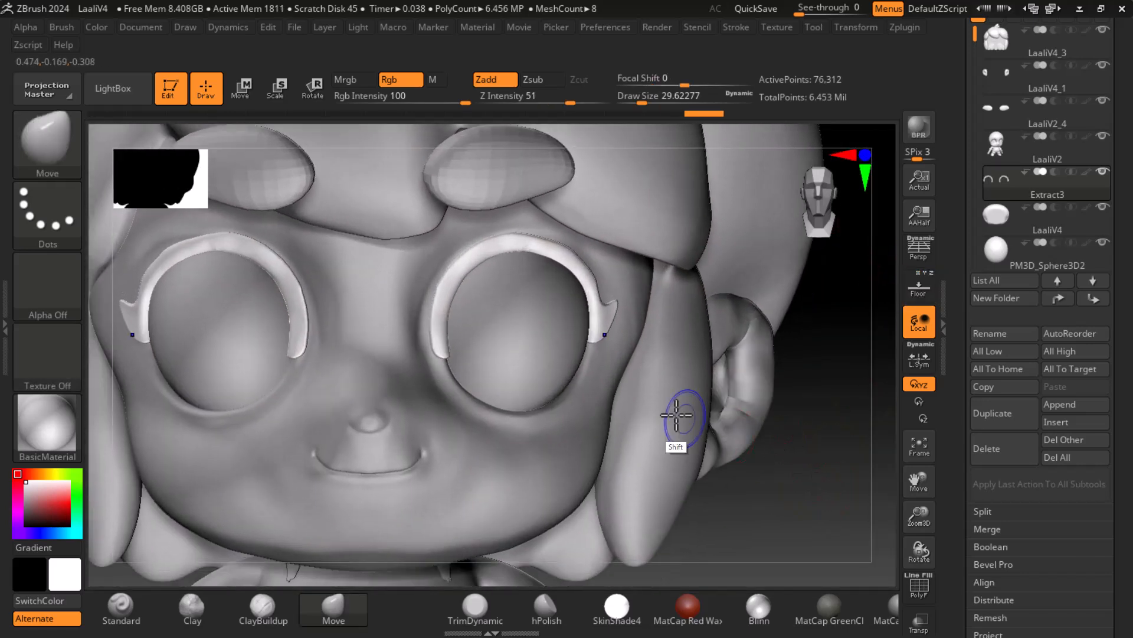
{"action": "mouse_move", "coordinate": [842, 458]}
{"action": "left_mouse_down"}
{"action": "mouse_move", "coordinate": [756, 425]}
{"action": "mouse_move", "coordinate": [818, 469]}
{"action": "left_mouse_up"}
{"action": "mouse_move", "coordinate": [546, 291]}
{"action": "left_mouse_down", "text": "shift"}
{"action": "mouse_move", "coordinate": [494, 284]}
{"action": "mouse_move", "coordinate": [484, 349]}
{"action": "left_mouse_up", "text": "shift"}
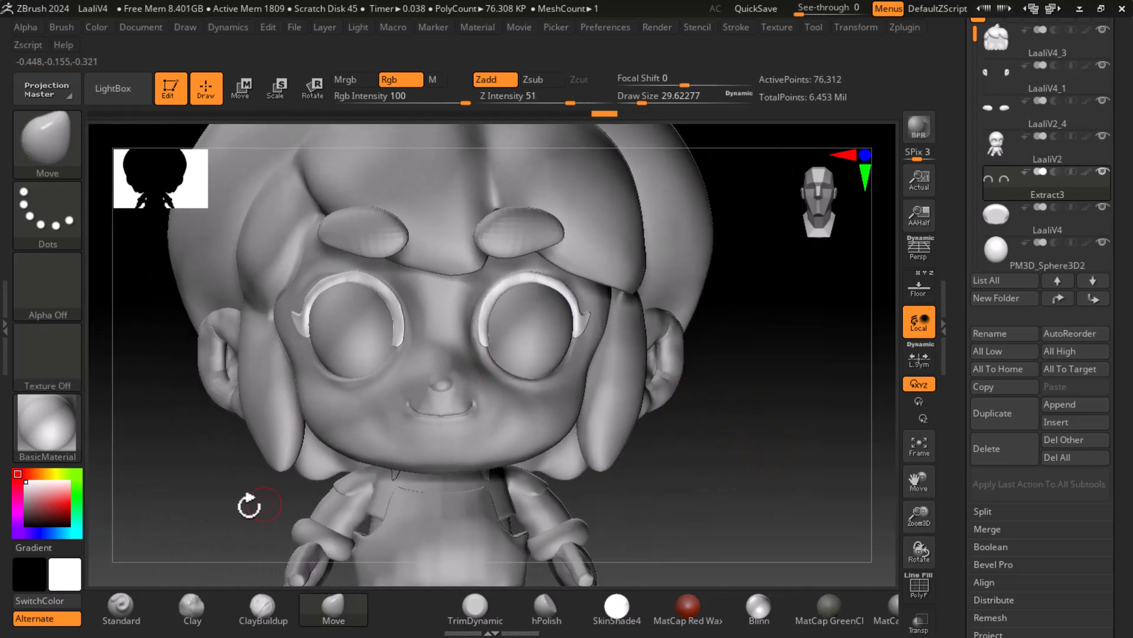
Fill the eyelash subtool with near-black (R 22, G 18, B 18) and set the active color back to near-white
{"action": "left_click", "coordinate": [28, 522]}
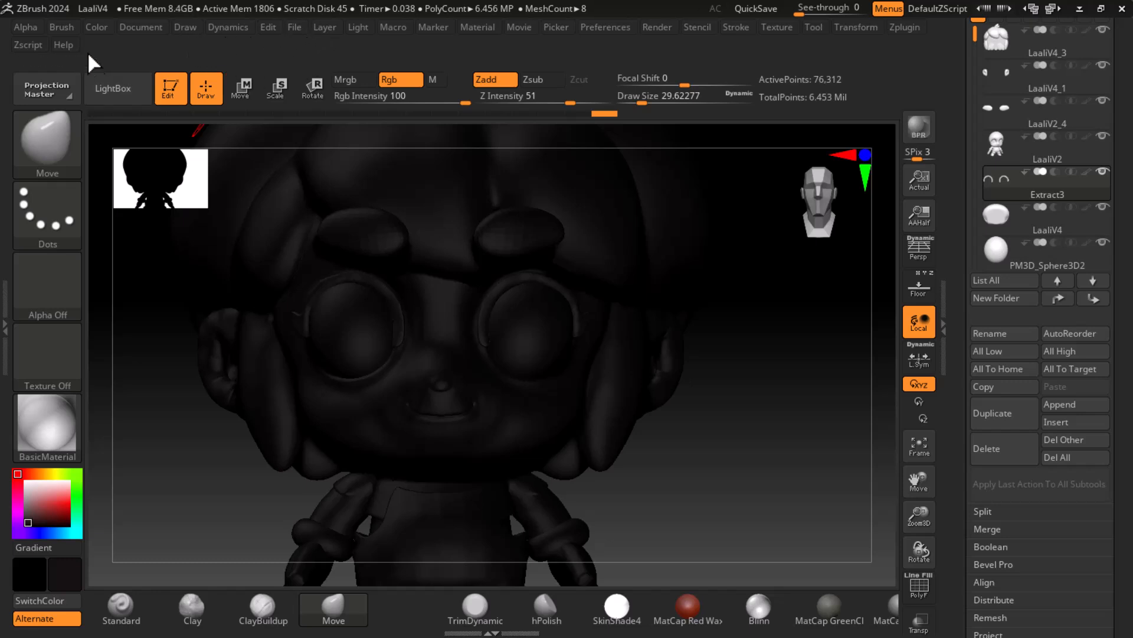
{"action": "left_click", "coordinate": [97, 27]}
{"action": "left_click", "coordinate": [154, 345]}
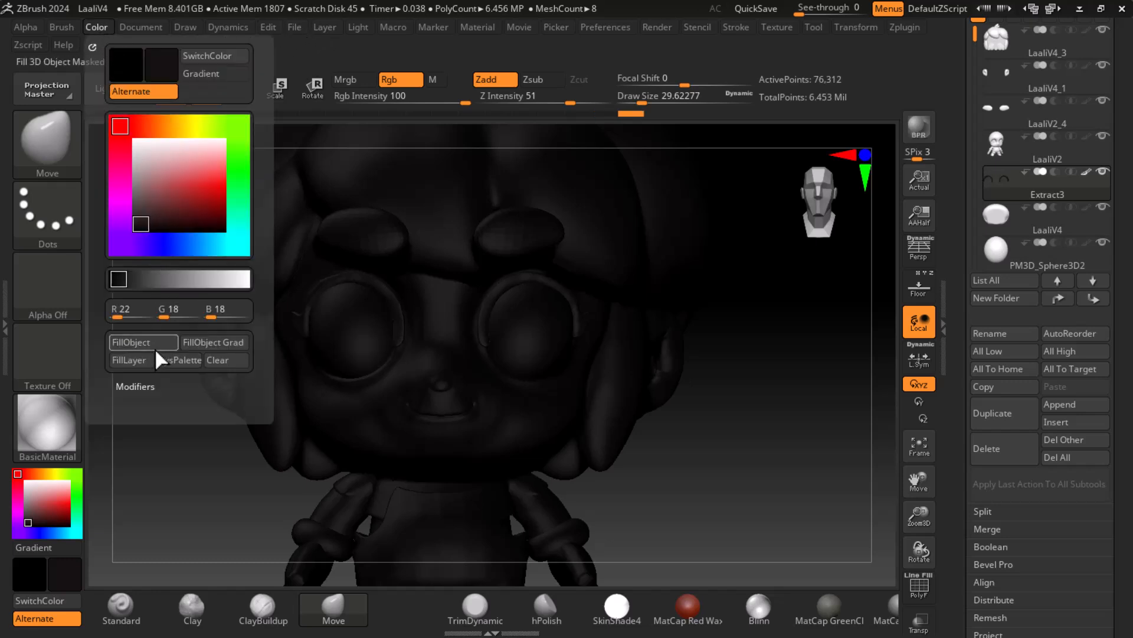
{"action": "left_click", "coordinate": [26, 518]}
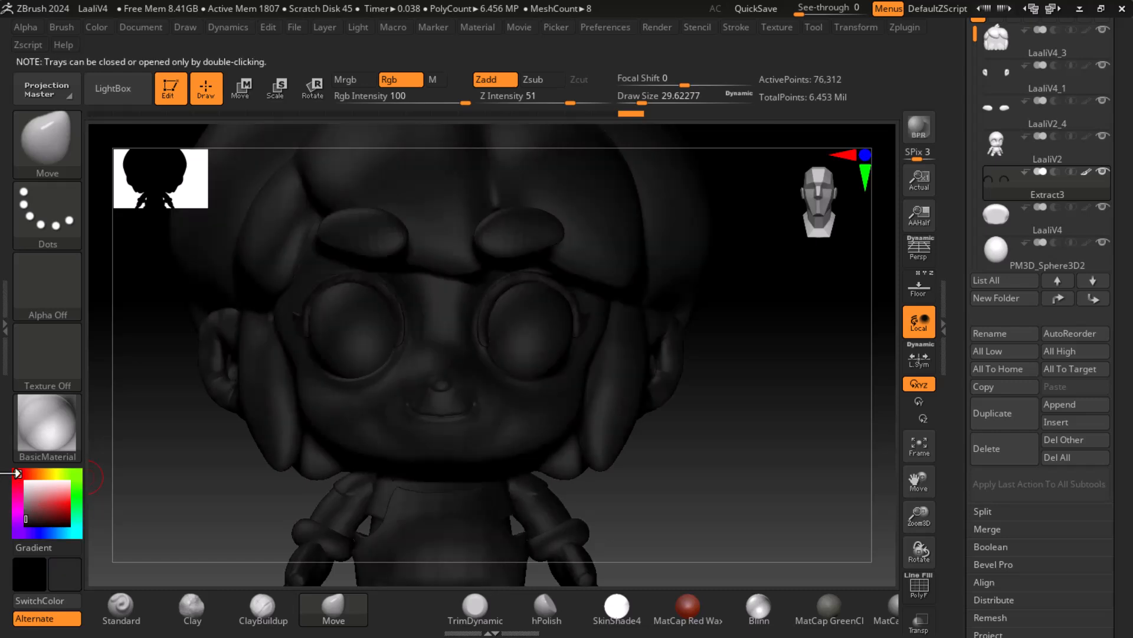
{"action": "left_click", "coordinate": [26, 483]}
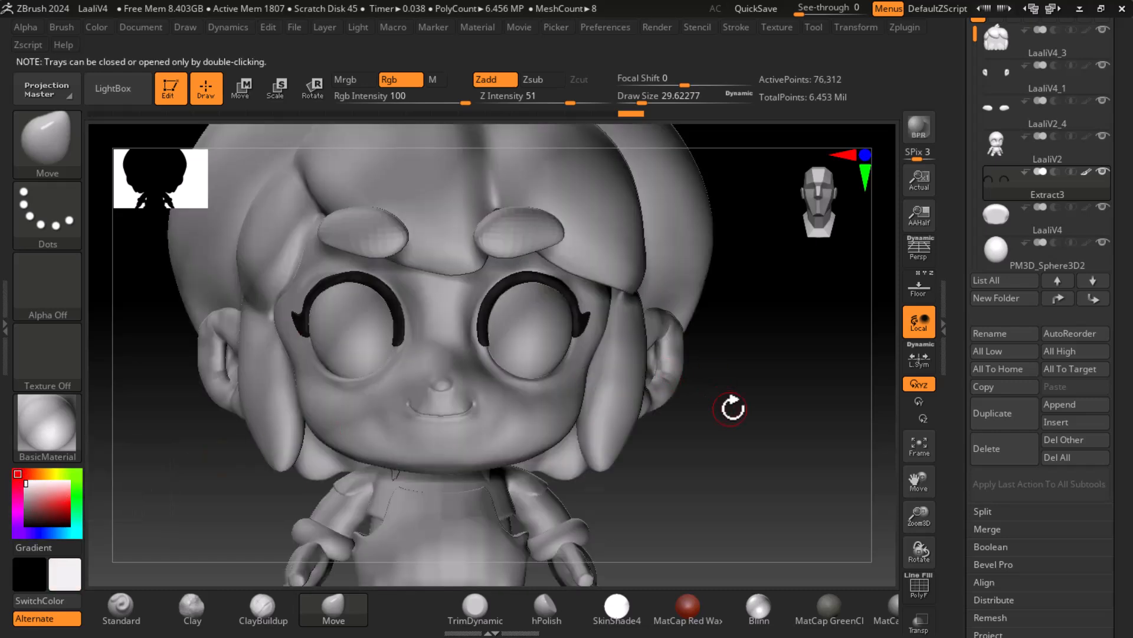
{"action": "left_click_drag", "start_coordinate": [766, 429], "coordinate": [761, 416], "text": "alt"}
{"action": "left_click_drag", "start_coordinate": [771, 466], "coordinate": [815, 443], "text": "alt"}
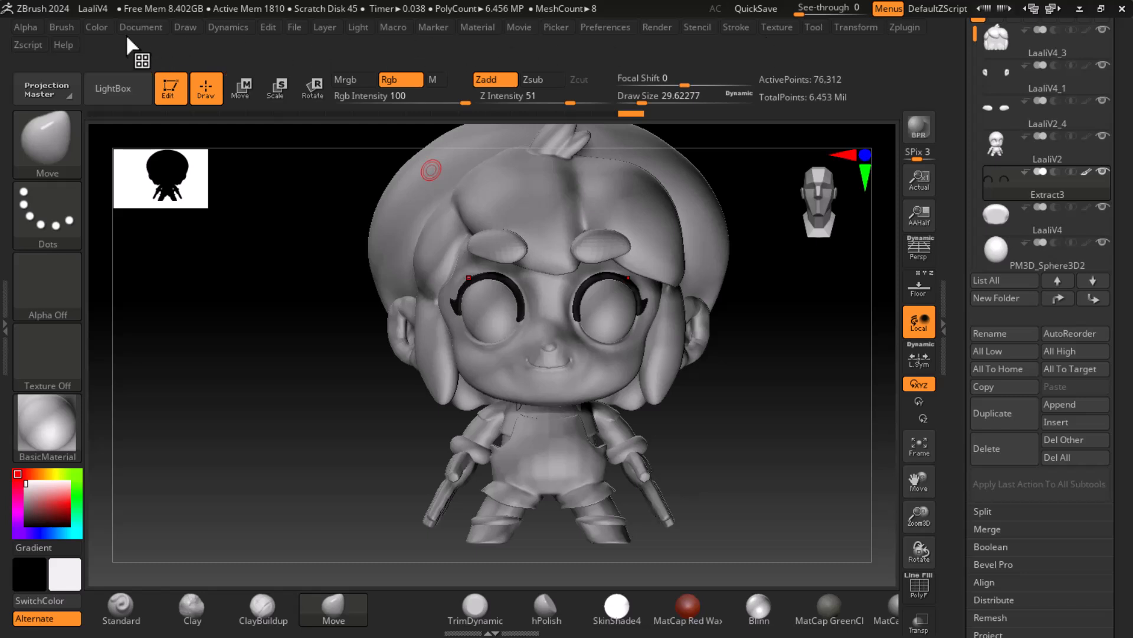
Dock the Light palette beside the canvas, compare the active lights, and place the second light at the front centre of the preview sphere
{"action": "left_click", "coordinate": [361, 28]}
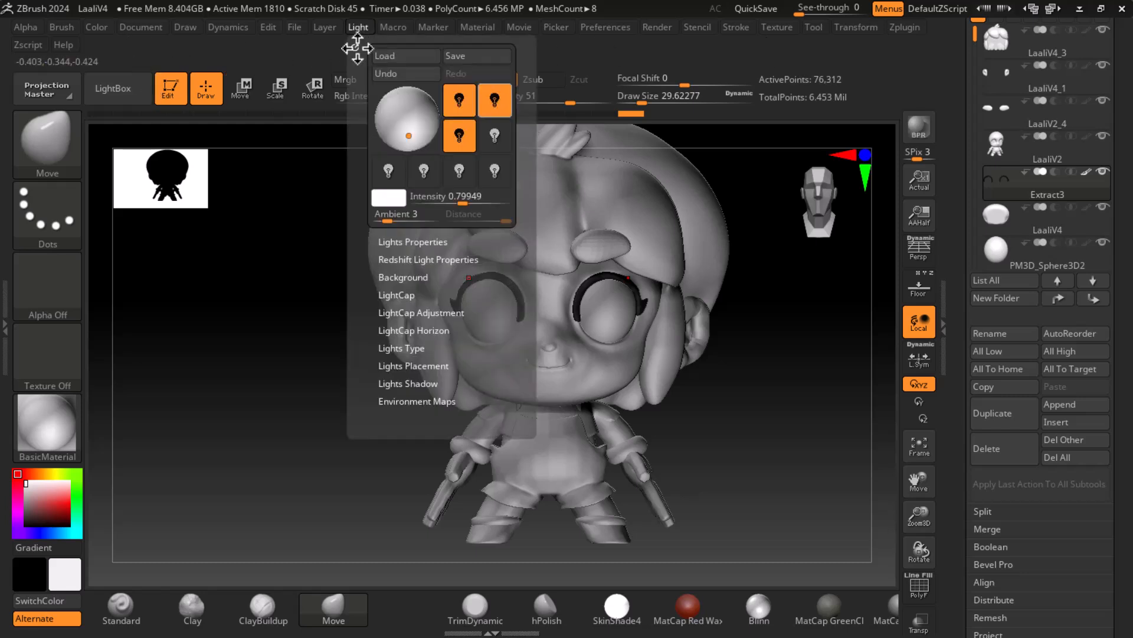
{"action": "left_click_drag", "start_coordinate": [354, 44], "coordinate": [36, 26]}
{"action": "left_click", "coordinate": [99, 190]}
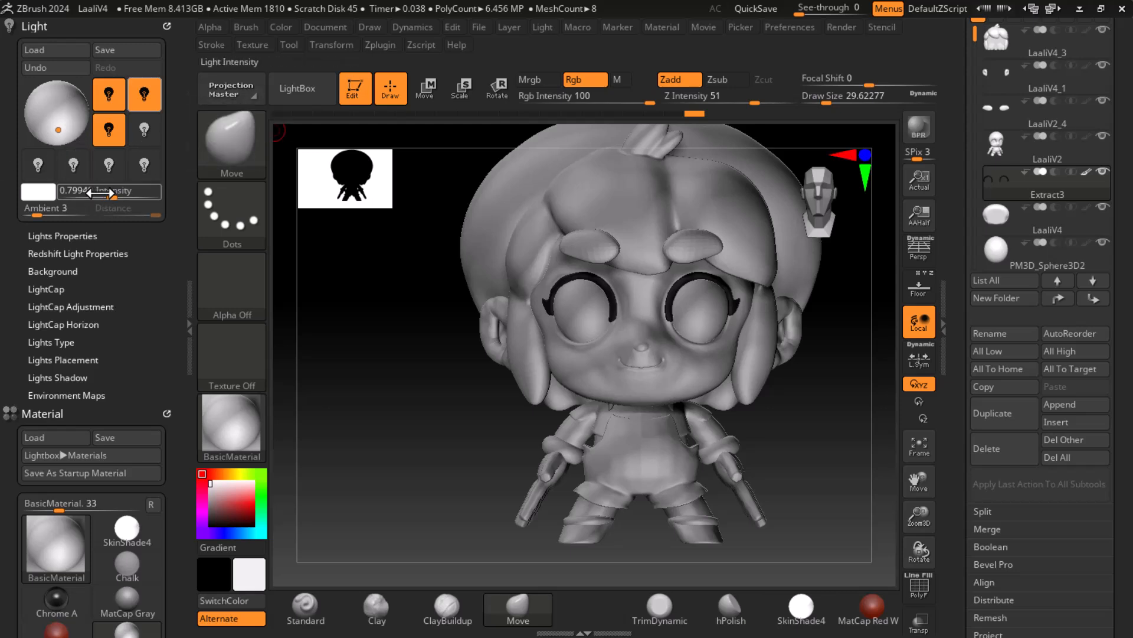
{"action": "left_click", "coordinate": [111, 93]}
{"action": "left_click", "coordinate": [111, 93]}
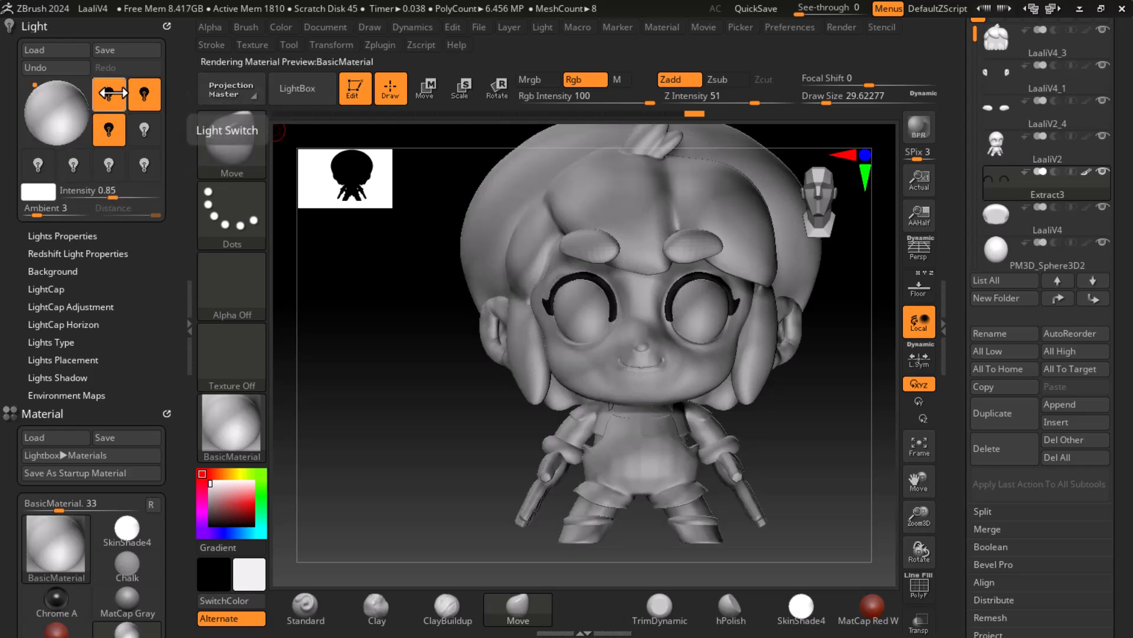
{"action": "left_click", "coordinate": [144, 95]}
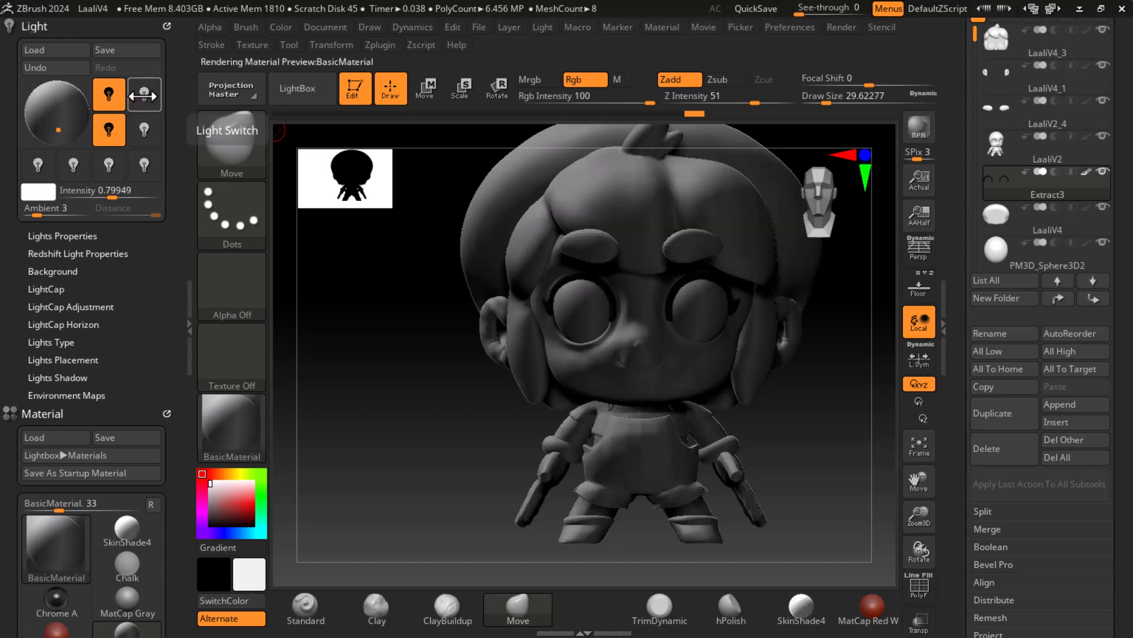
{"action": "left_click", "coordinate": [144, 95]}
{"action": "mouse_move", "coordinate": [58, 130]}
{"action": "left_mouse_down"}
{"action": "mouse_move", "coordinate": [52, 105]}
{"action": "mouse_move", "coordinate": [55, 116]}
{"action": "left_mouse_up"}
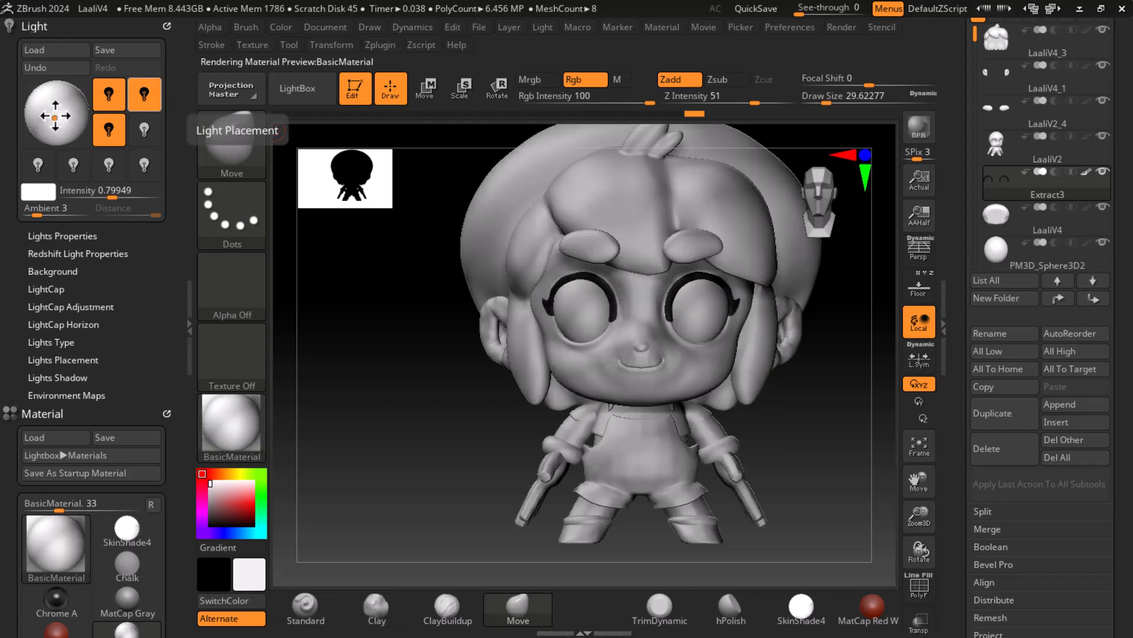
Place the third light, at intensity 0.18, on the preview sphere's right edge and color it blue (R 77, G 109, B 185)
{"action": "left_click", "coordinate": [108, 130]}
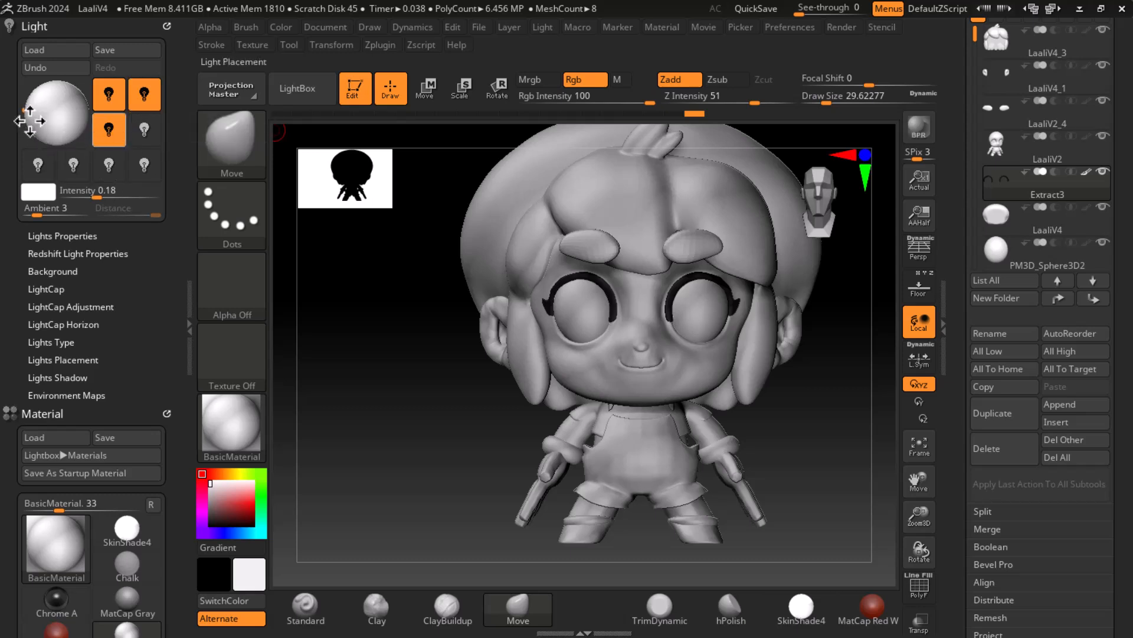
{"action": "left_click_drag", "start_coordinate": [38, 115], "coordinate": [89, 131]}
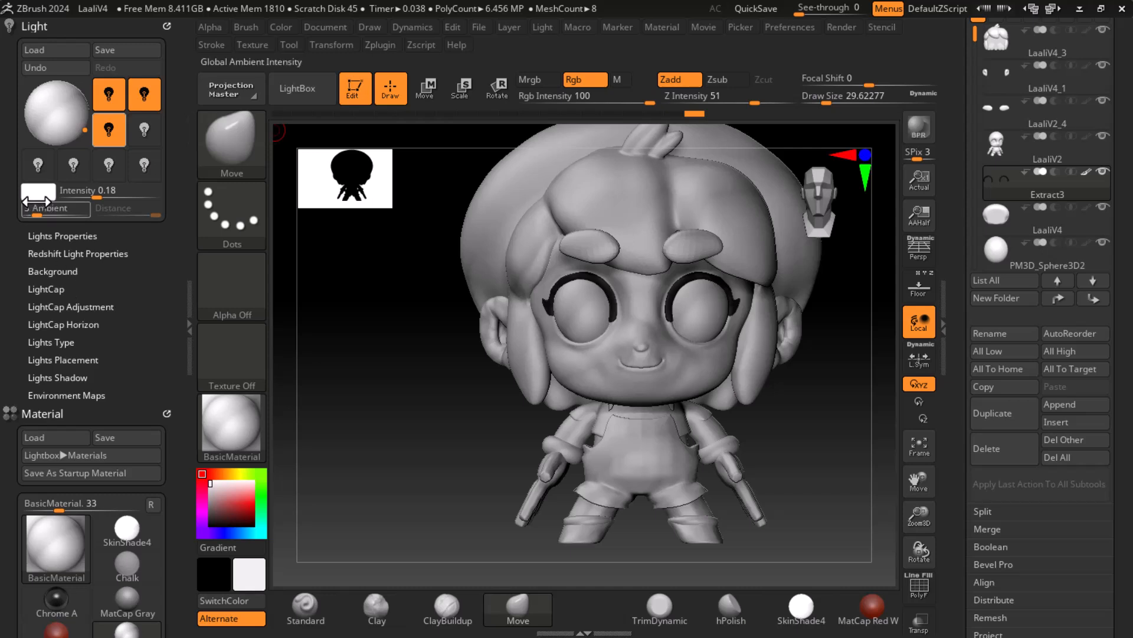
{"action": "left_click", "coordinate": [38, 192]}
{"action": "left_click", "coordinate": [165, 319]}
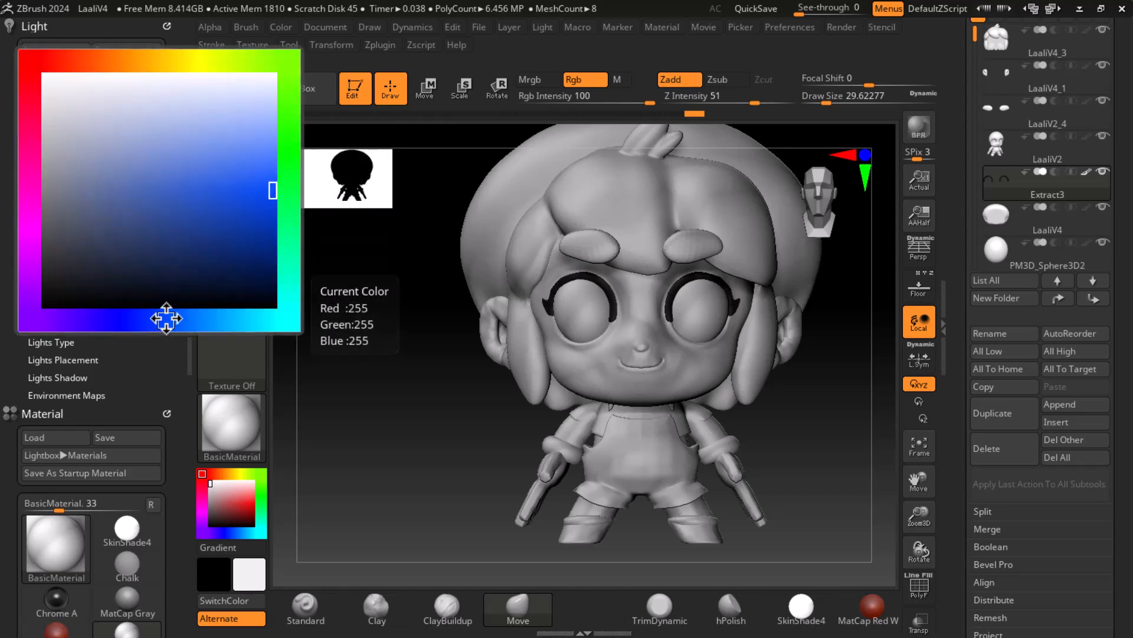
{"action": "left_click", "coordinate": [142, 143]}
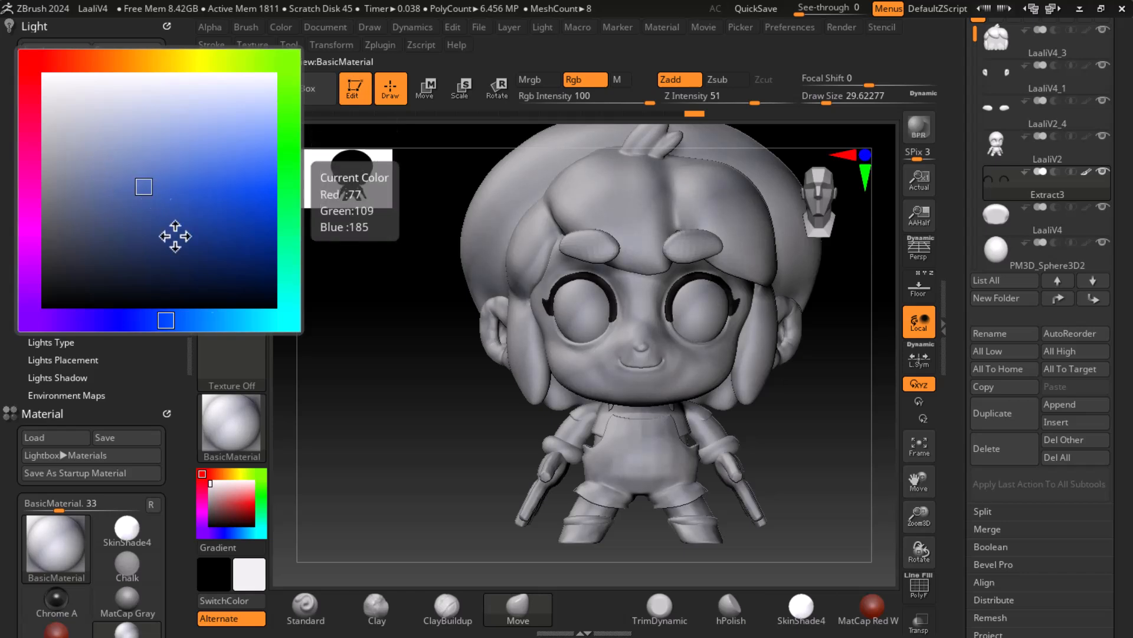
Select the LaaliV4 hair subtool and smooth the back surface of the hair under the new lighting
{"action": "mouse_move", "coordinate": [824, 446]}
{"action": "left_mouse_down"}
{"action": "mouse_move", "coordinate": [809, 400]}
{"action": "mouse_move", "coordinate": [741, 430]}
{"action": "mouse_move", "coordinate": [772, 435]}
{"action": "mouse_move", "coordinate": [799, 420]}
{"action": "mouse_move", "coordinate": [822, 446]}
{"action": "mouse_move", "coordinate": [809, 414]}
{"action": "left_mouse_up"}
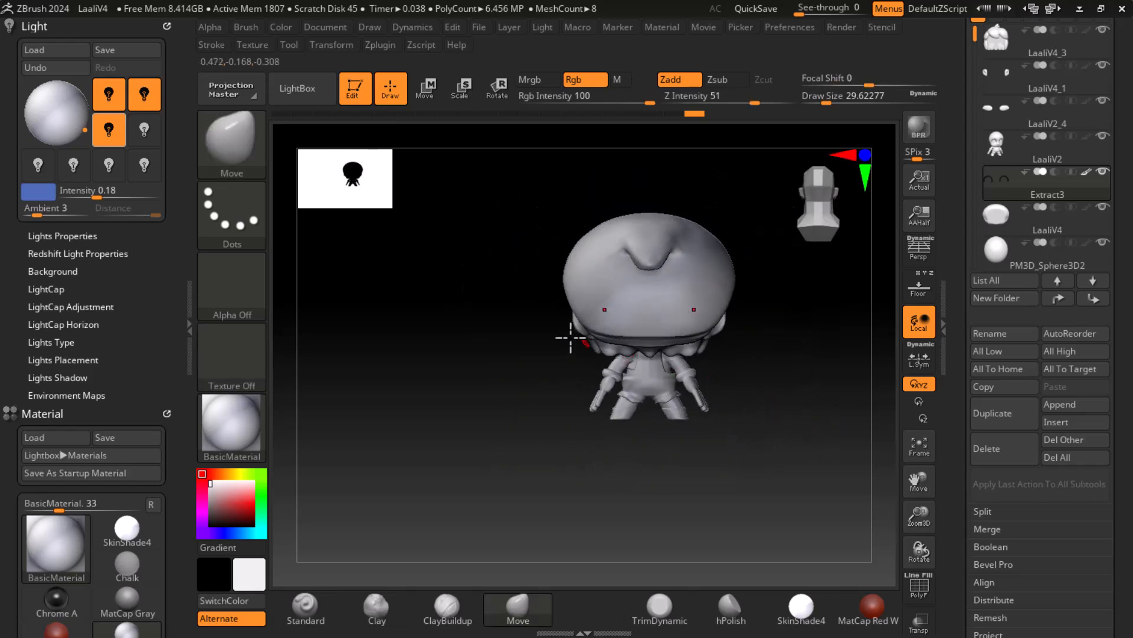
{"action": "left_click_drag", "start_coordinate": [794, 368], "coordinate": [728, 403]}
{"action": "left_click_drag", "start_coordinate": [804, 383], "coordinate": [838, 443], "text": "alt"}
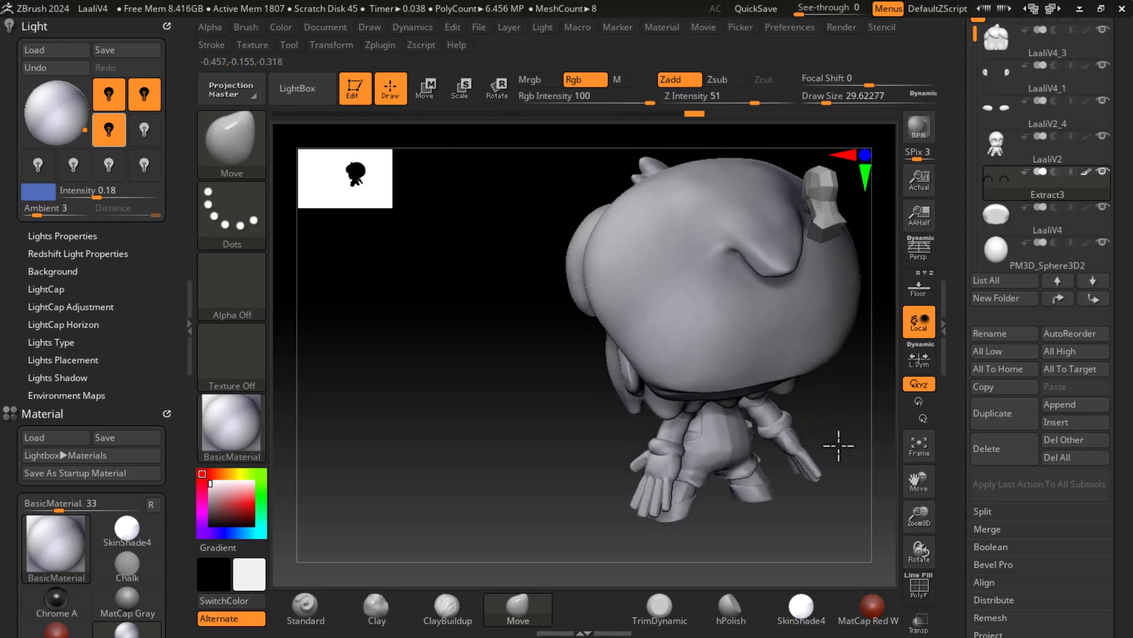
{"action": "left_click", "coordinate": [730, 338], "text": "alt"}
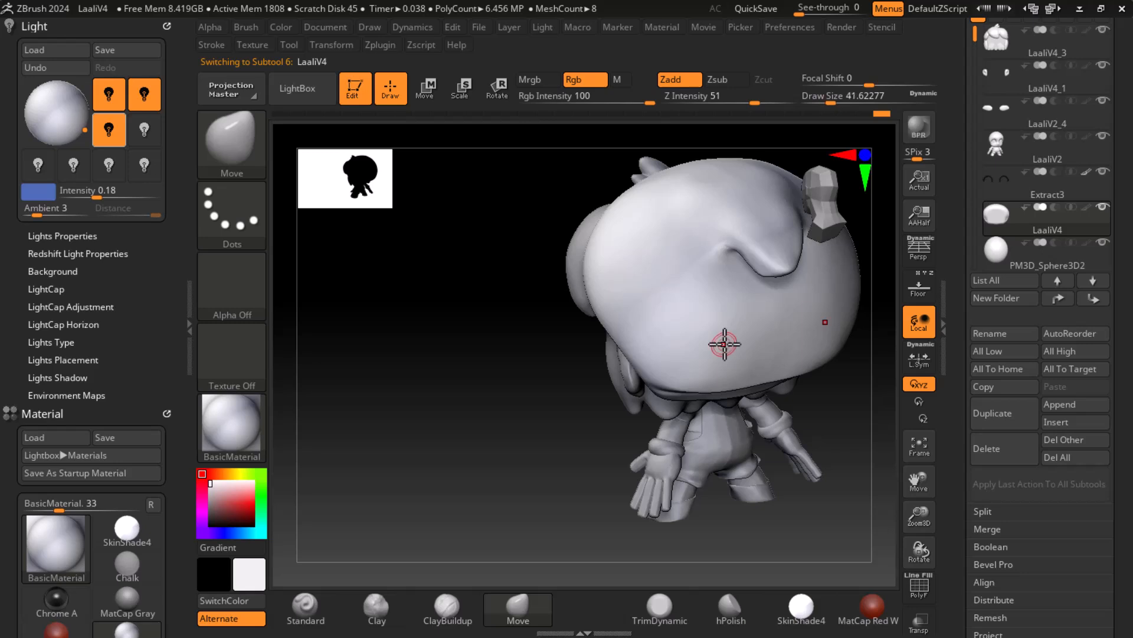
{"action": "key", "text": "shift"}
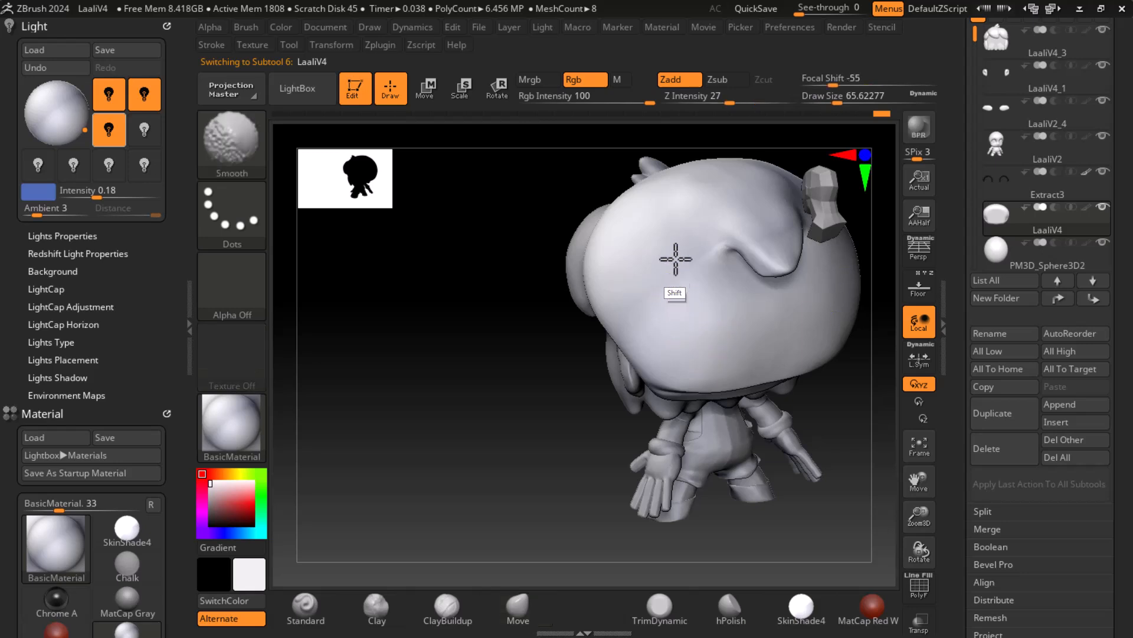
{"action": "left_click_drag", "start_coordinate": [551, 394], "coordinate": [502, 366]}
{"action": "left_click_drag", "start_coordinate": [809, 321], "coordinate": [820, 301], "text": "shift"}
{"action": "left_click_drag", "start_coordinate": [555, 449], "coordinate": [856, 472]}
{"action": "left_click_drag", "start_coordinate": [569, 443], "coordinate": [378, 455], "text": "shift"}
Select the ears subtool (LaaliV4_1) and turn off the Half option in its ZRemesher settings
{"action": "left_click_drag", "start_coordinate": [805, 429], "coordinate": [764, 384], "text": "alt"}
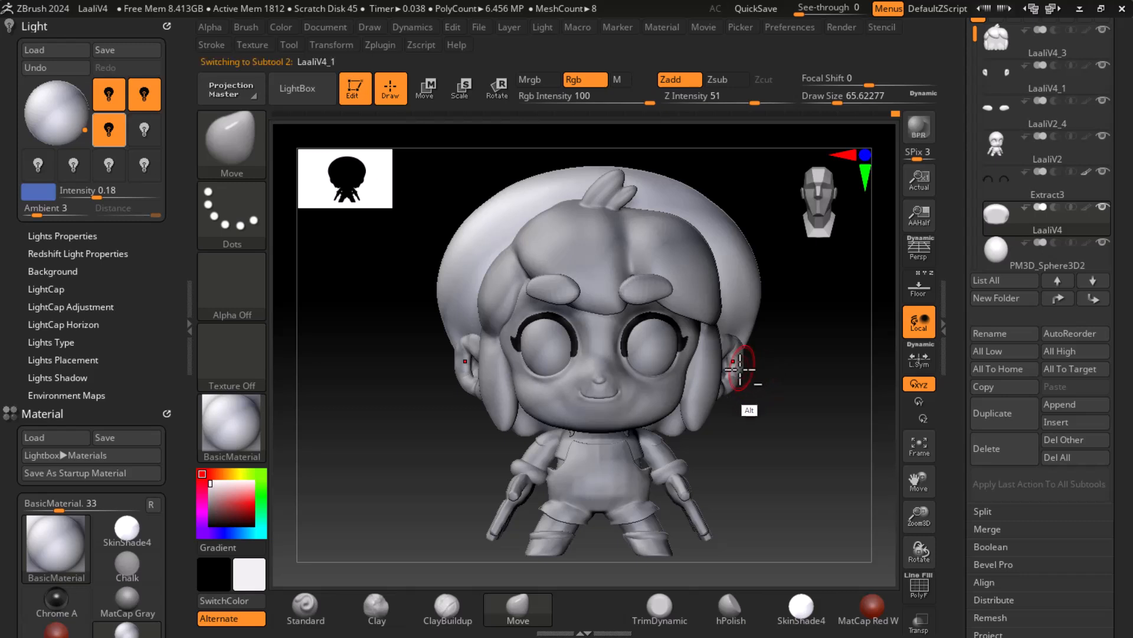
{"action": "left_click", "coordinate": [741, 367], "text": "alt"}
{"action": "mouse_move", "coordinate": [777, 431]}
{"action": "left_mouse_down"}
{"action": "mouse_move", "coordinate": [781, 458]}
{"action": "mouse_move", "coordinate": [850, 505]}
{"action": "mouse_move", "coordinate": [834, 499]}
{"action": "mouse_move", "coordinate": [876, 502]}
{"action": "left_mouse_up"}
{"action": "scroll", "coordinate": [980, 531], "scroll_direction": "down", "scroll_amount": 5}
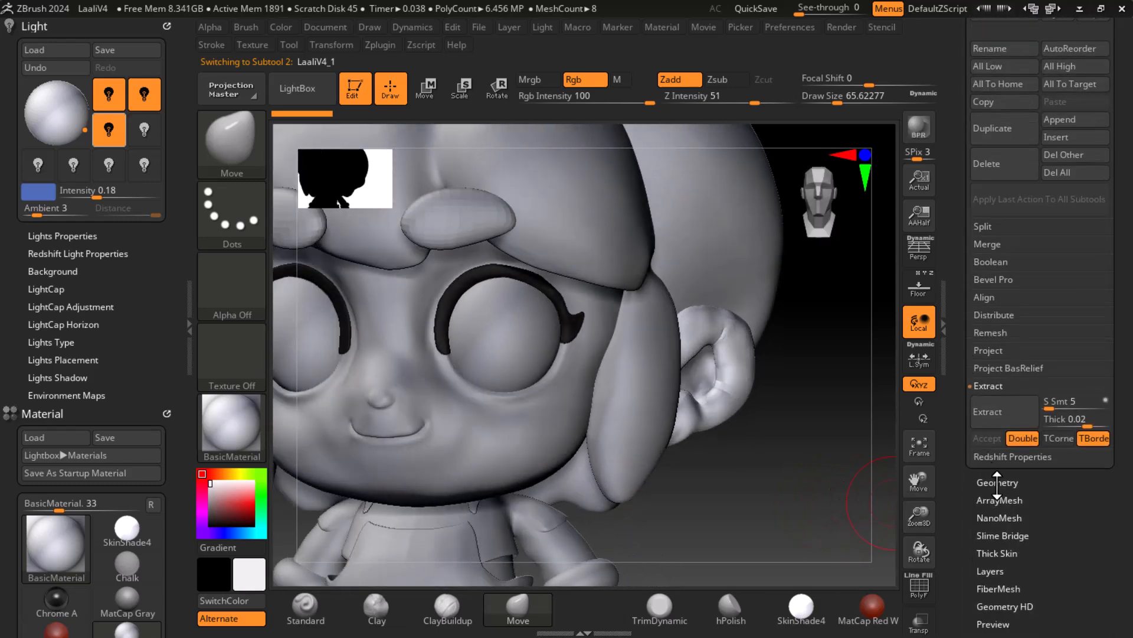
{"action": "left_click", "coordinate": [996, 483]}
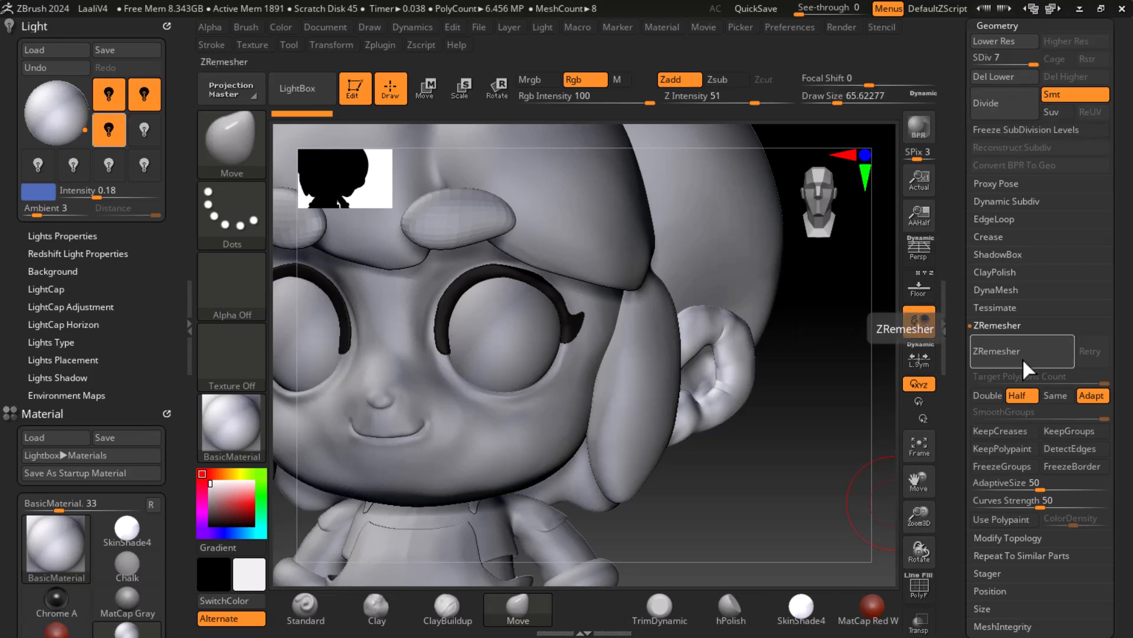
{"action": "left_click", "coordinate": [1020, 401]}
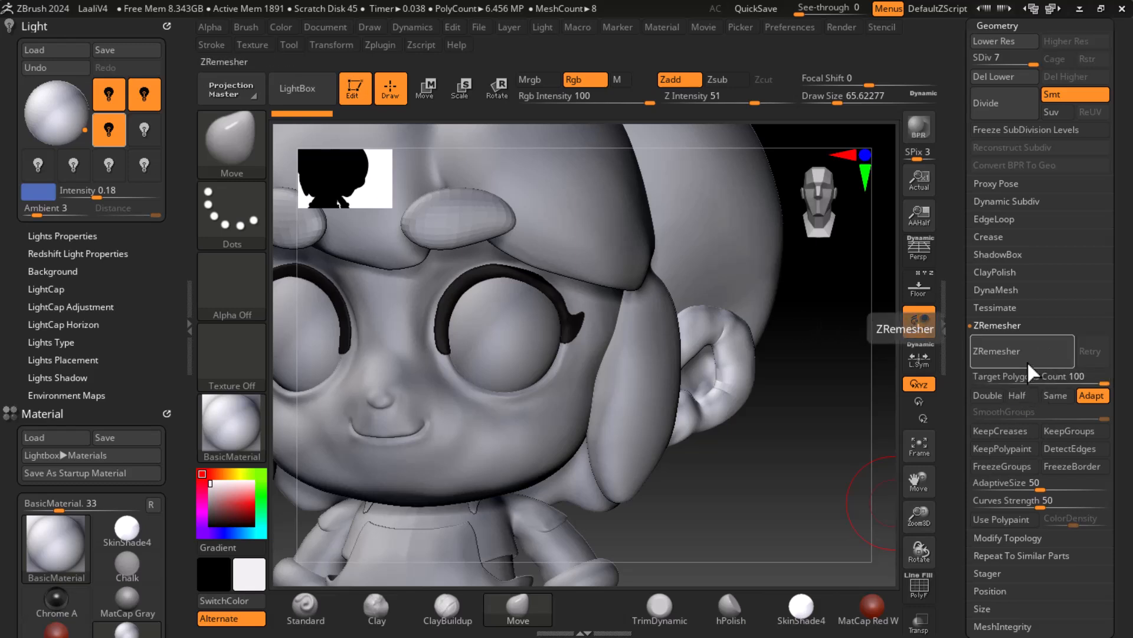
Inspect the ears and the whole character from the front, and bring up the system's application list
{"action": "mouse_move", "coordinate": [848, 456]}
{"action": "left_mouse_down"}
{"action": "mouse_move", "coordinate": [795, 480]}
{"action": "mouse_move", "coordinate": [868, 486]}
{"action": "mouse_move", "coordinate": [850, 483]}
{"action": "left_mouse_up"}
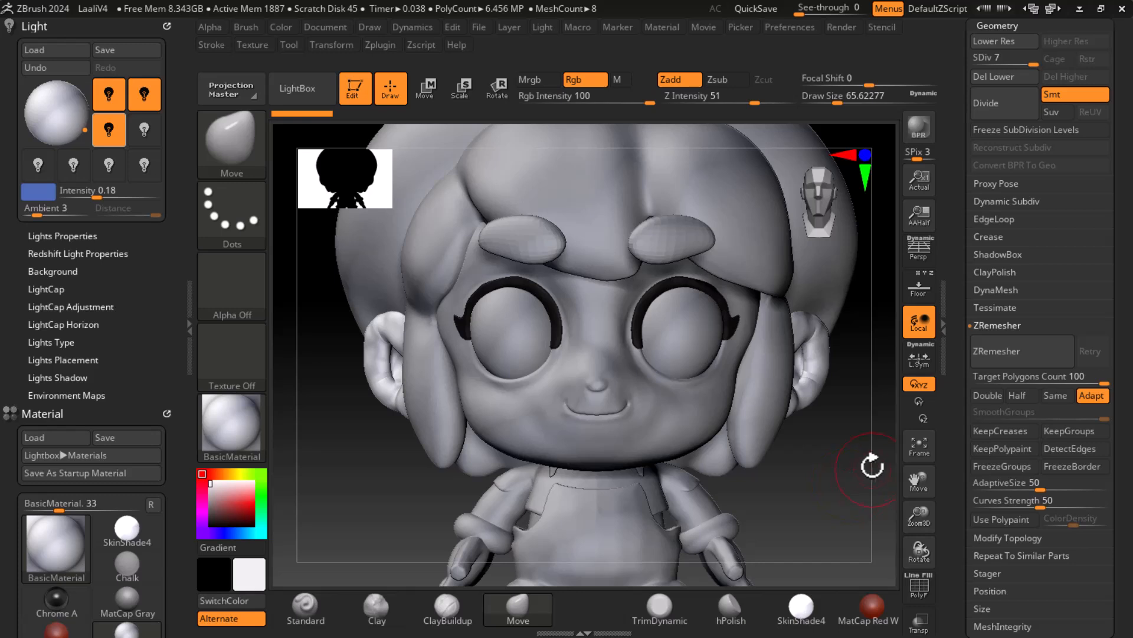
{"action": "left_click_drag", "start_coordinate": [808, 537], "coordinate": [808, 536]}
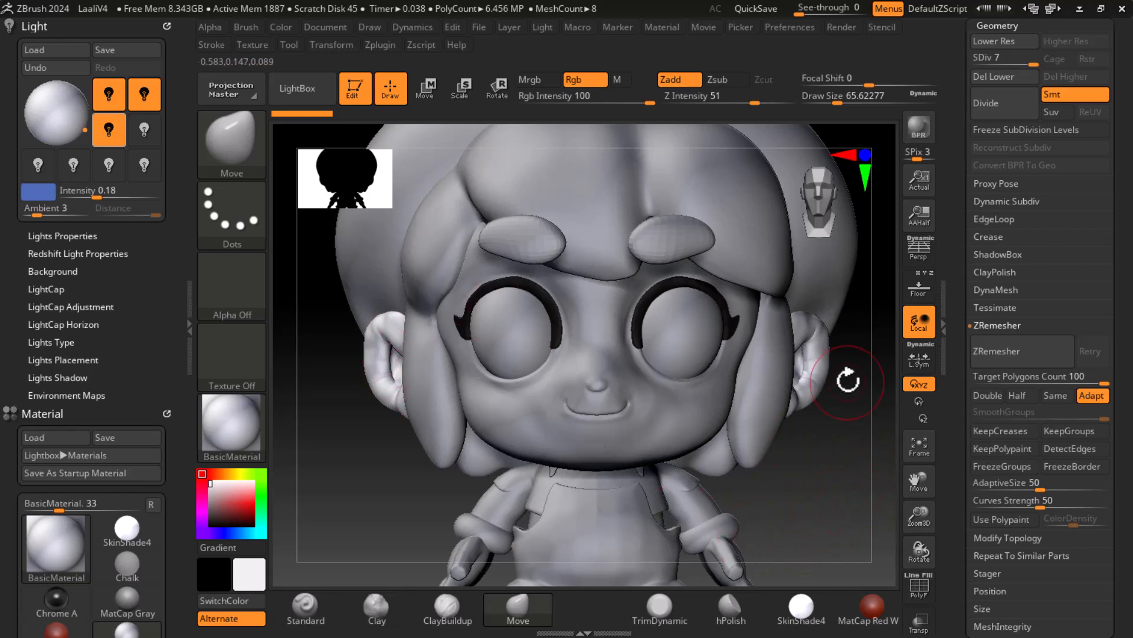
{"action": "left_click_drag", "start_coordinate": [844, 494], "coordinate": [825, 524]}
{"action": "mouse_move", "coordinate": [867, 452]}
{"action": "left_mouse_down"}
{"action": "mouse_move", "coordinate": [825, 458]}
{"action": "mouse_move", "coordinate": [817, 435]}
{"action": "mouse_move", "coordinate": [761, 445]}
{"action": "mouse_move", "coordinate": [838, 482]}
{"action": "left_mouse_up"}
{"action": "key", "text": "super"}
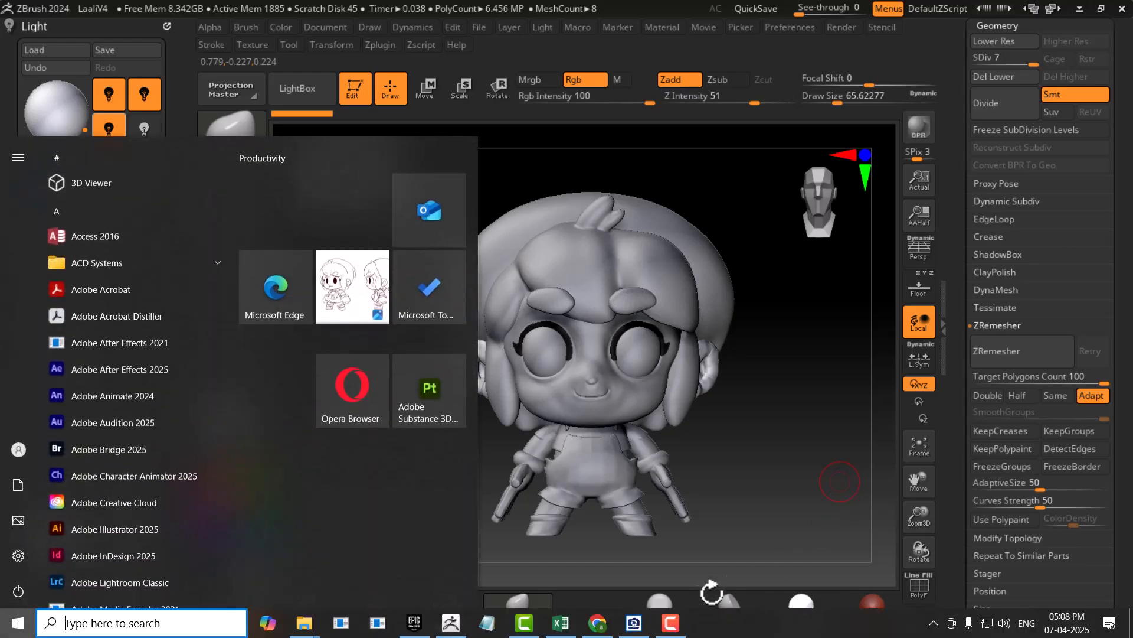